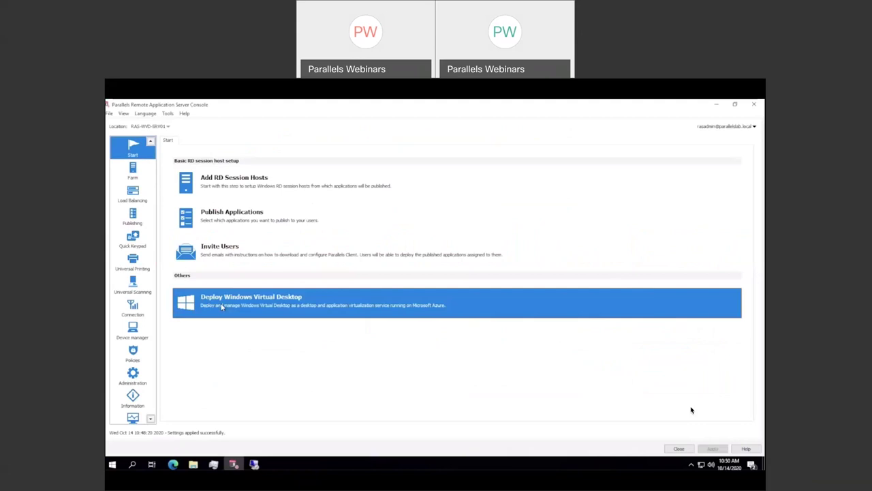
Begin the Windows Virtual Desktop deployment and keep Publishing Agent storage on the Enable Feature page.
{"action": "left_click", "coordinate": [222, 306]}
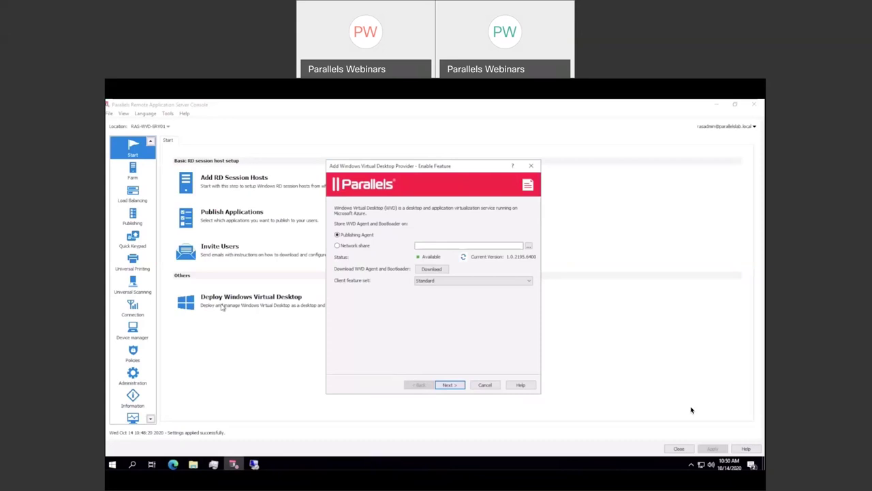
{"action": "left_click", "coordinate": [448, 385]}
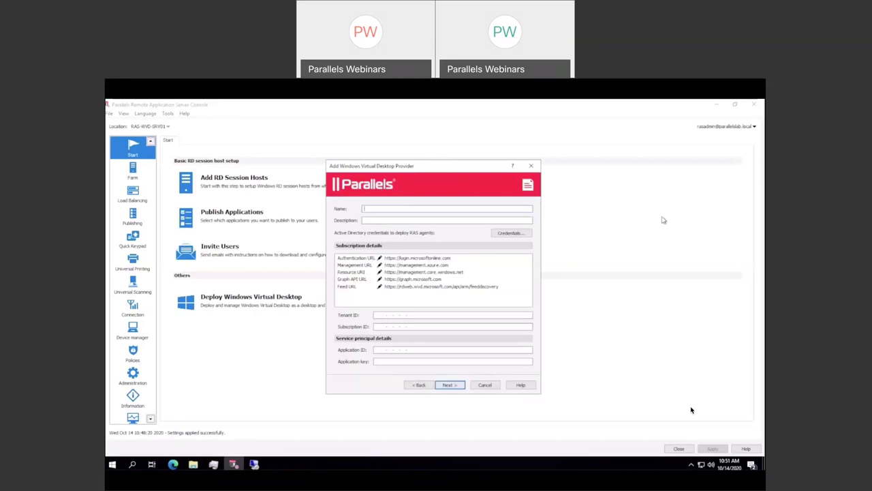
Name the provider WVD and add the RAS admin account as its deployment credential.
{"action": "type", "text": "WVD"}
{"action": "left_click", "coordinate": [515, 235]}
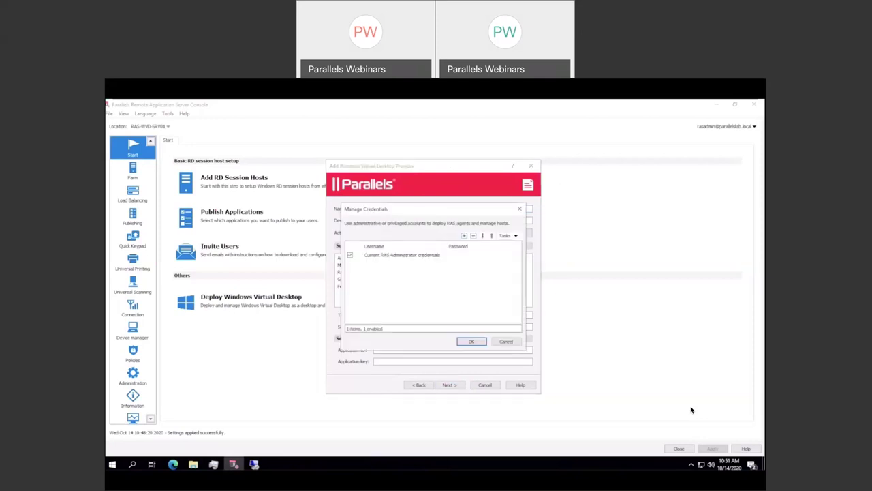
{"action": "left_click", "coordinate": [464, 235]}
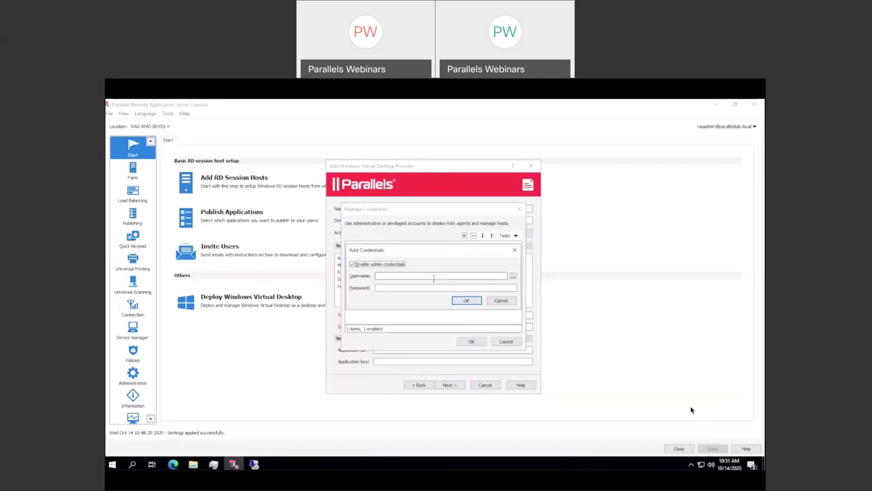
{"action": "left_click", "coordinate": [466, 300]}
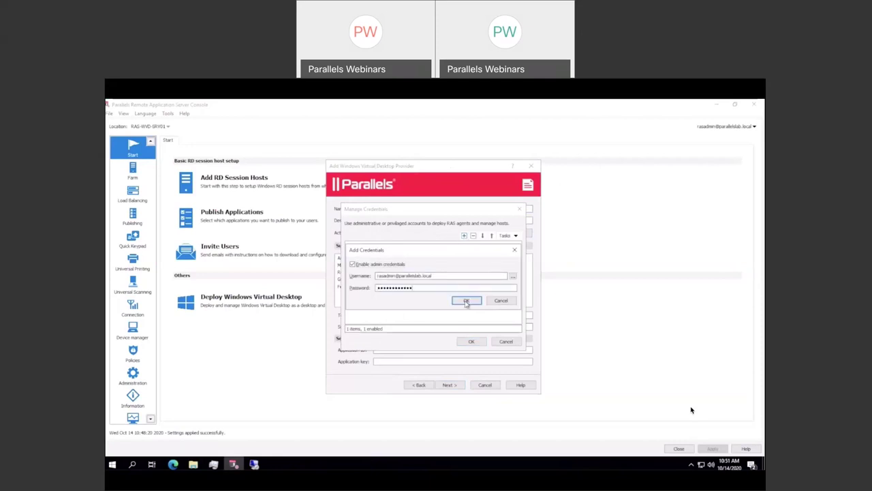
{"action": "left_click", "coordinate": [476, 342]}
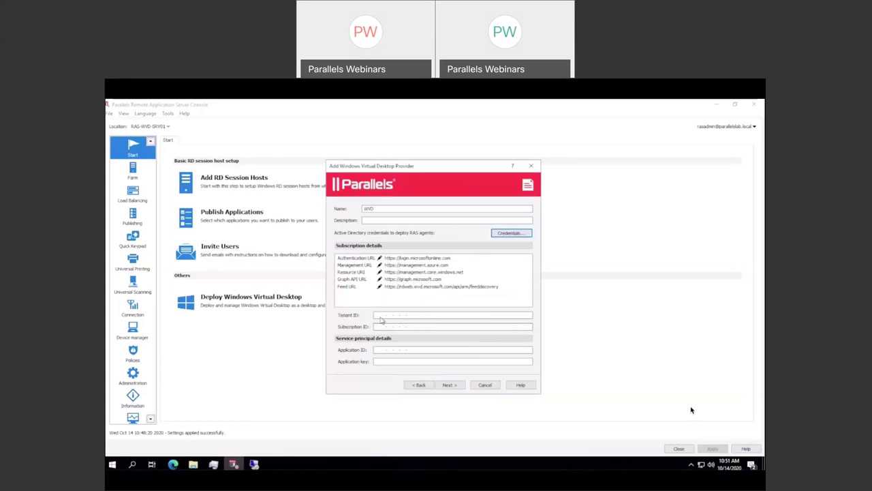
Paste the Azure tenant, subscription, application IDs and application key, then finish the provider.
{"action": "key", "text": "ctrl+v"}
{"action": "key", "text": "Tab"}
{"action": "type", "text": "b4083957-22f0-440f-ac06-71ef3dcd61cb"}
{"action": "key", "text": "Tab"}
{"action": "type", "text": "c112e019-c753-41cd-aa35-af7edb2eb6aa"}
{"action": "key", "text": "Tab"}
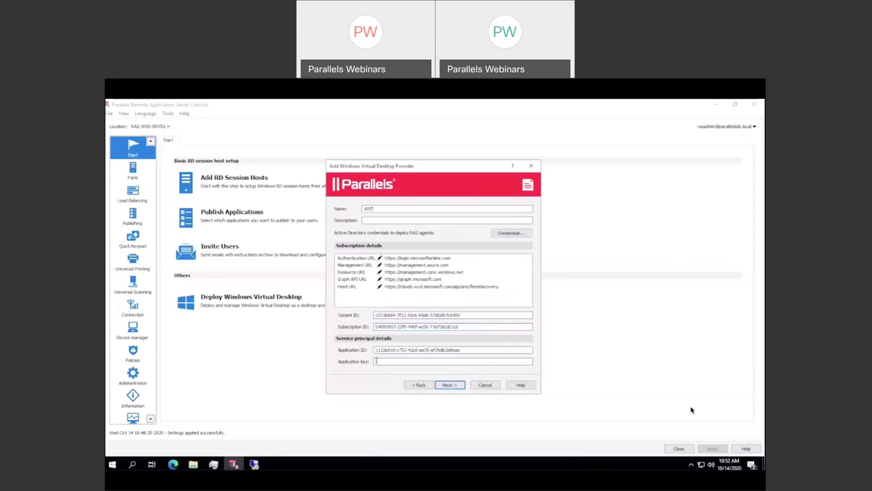
{"action": "key", "text": "ctrl+v"}
{"action": "left_click", "coordinate": [455, 387]}
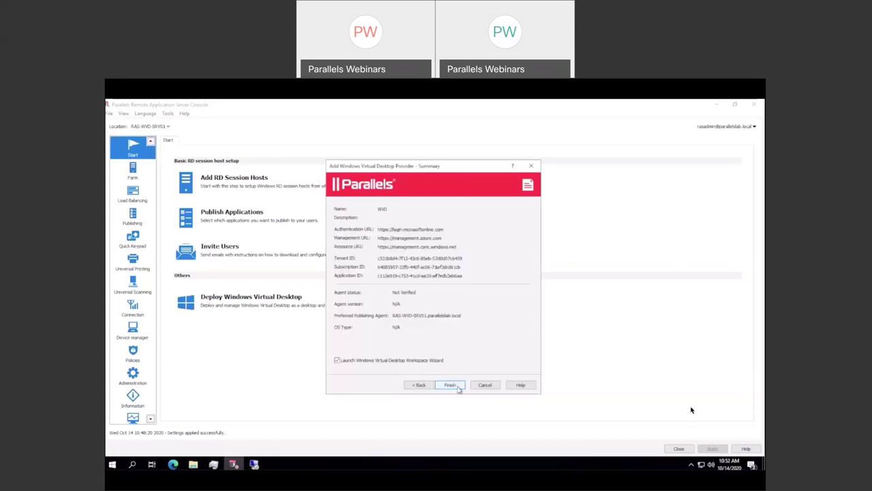
{"action": "left_click", "coordinate": [451, 385]}
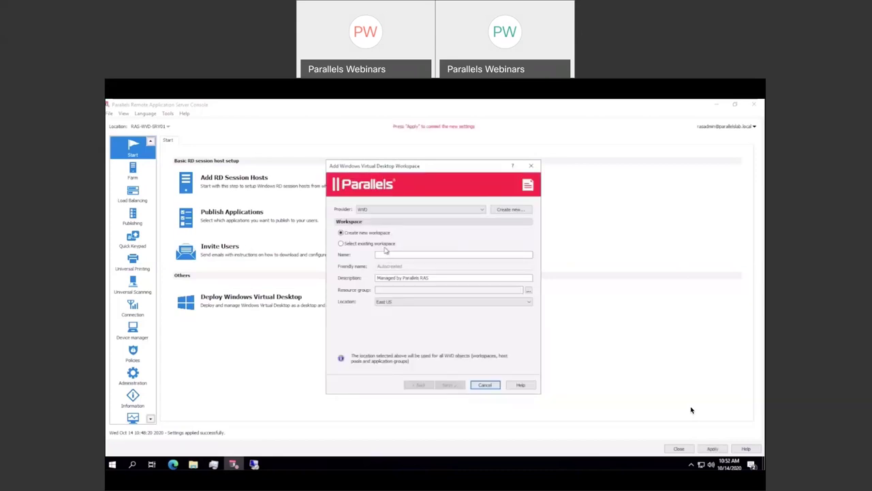
Check the existing workspaces, then choose to create a new workspace named RAS_Workspace.
{"action": "left_click", "coordinate": [386, 247]}
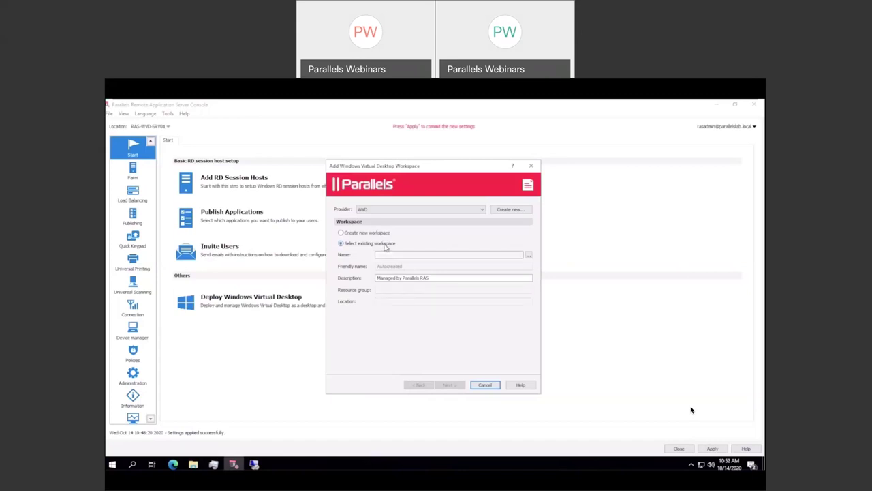
{"action": "left_click", "coordinate": [528, 255]}
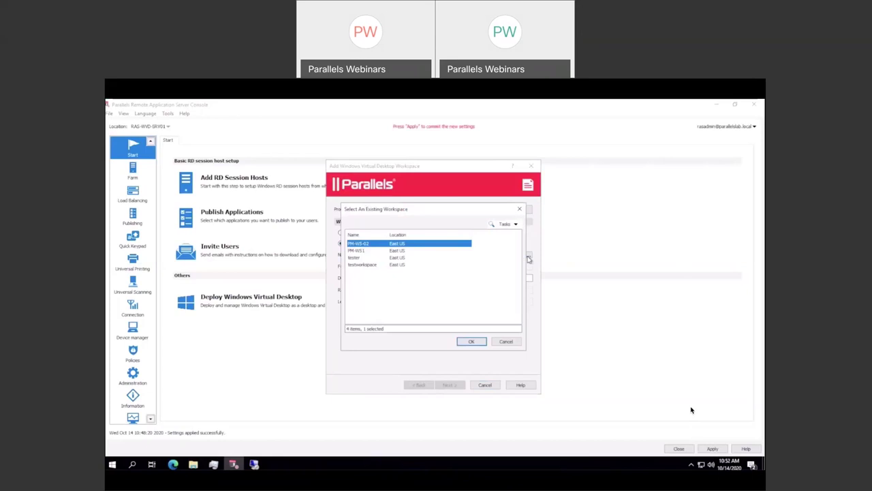
{"action": "left_click", "coordinate": [506, 341]}
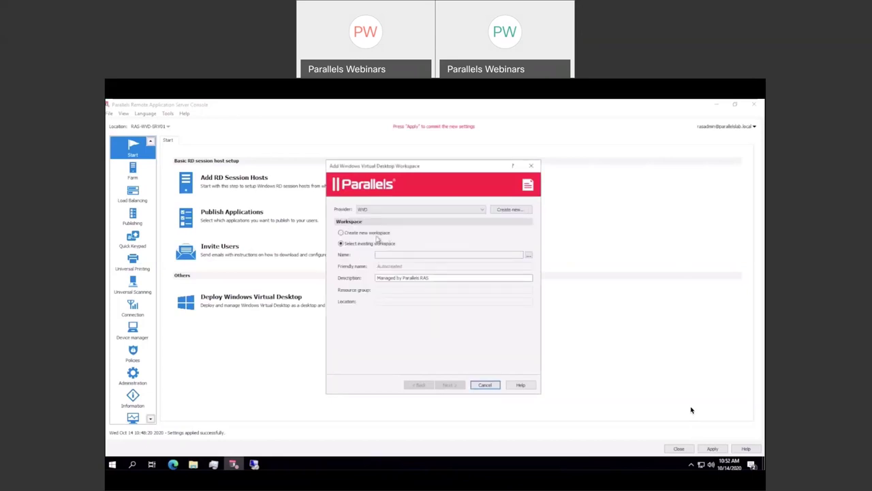
{"action": "left_click", "coordinate": [368, 232]}
{"action": "left_click", "coordinate": [397, 255]}
{"action": "type", "text": "RAS"}
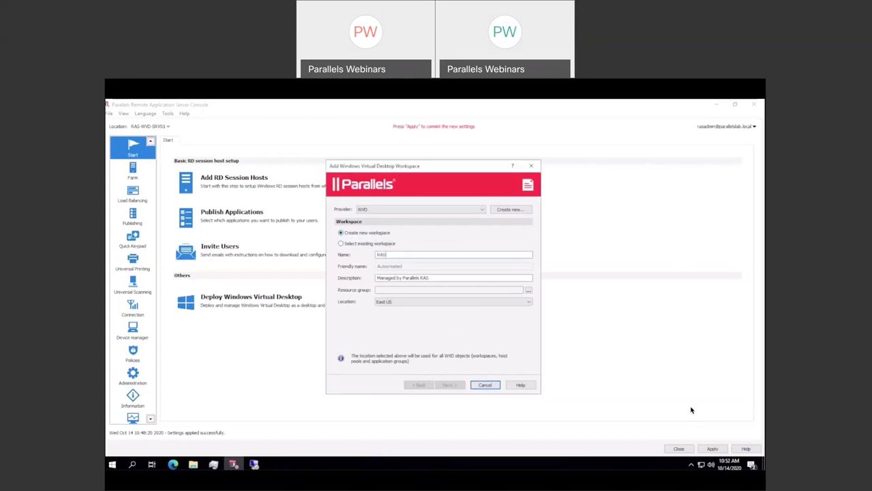
{"action": "type", "text": "_Workspace"}
Pick resource group Prod-RAS-WVD-RG01 by filtering for 'prod', then finish the workspace.
{"action": "left_click", "coordinate": [529, 290]}
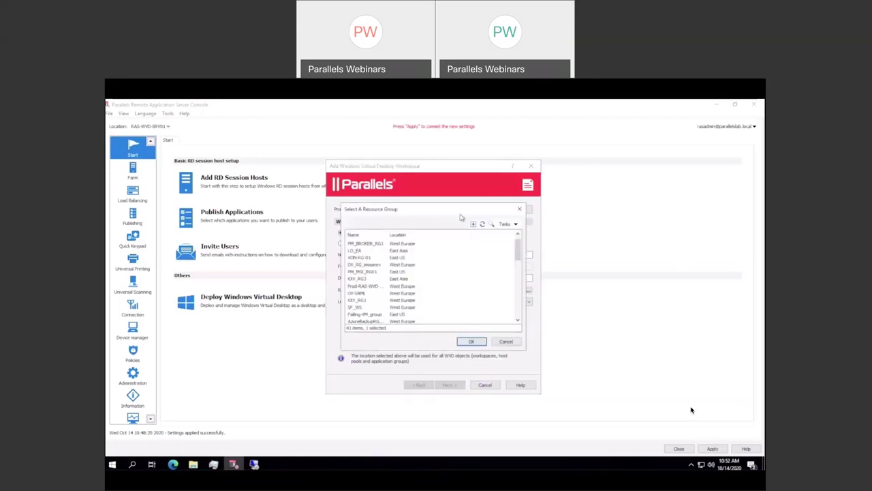
{"action": "left_click", "coordinate": [491, 225]}
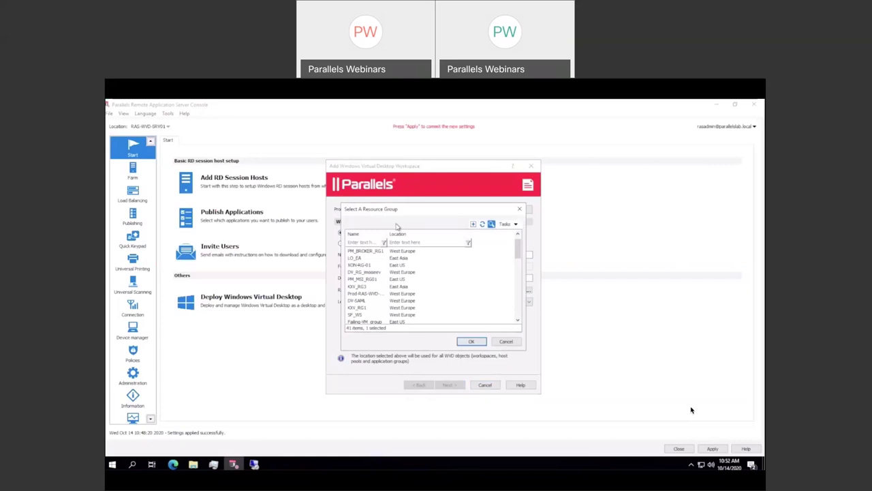
{"action": "left_click", "coordinate": [370, 240]}
{"action": "type", "text": "prod"}
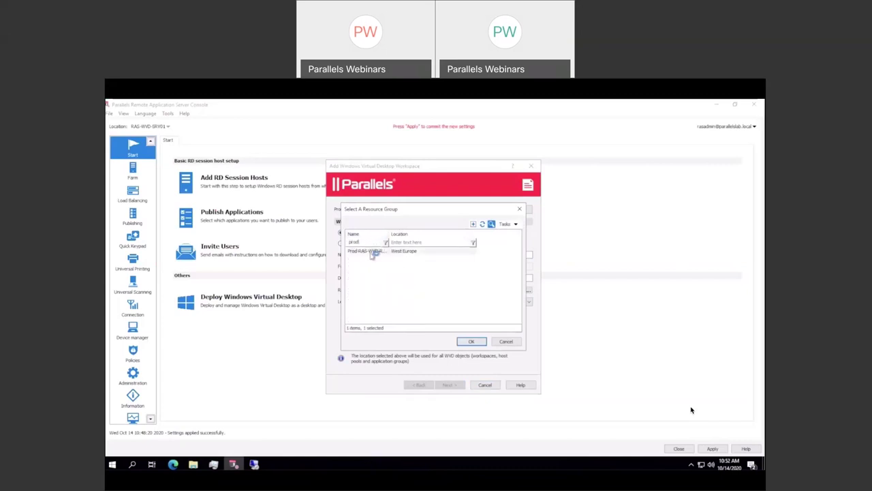
{"action": "left_click", "coordinate": [370, 251]}
{"action": "left_click", "coordinate": [470, 341]}
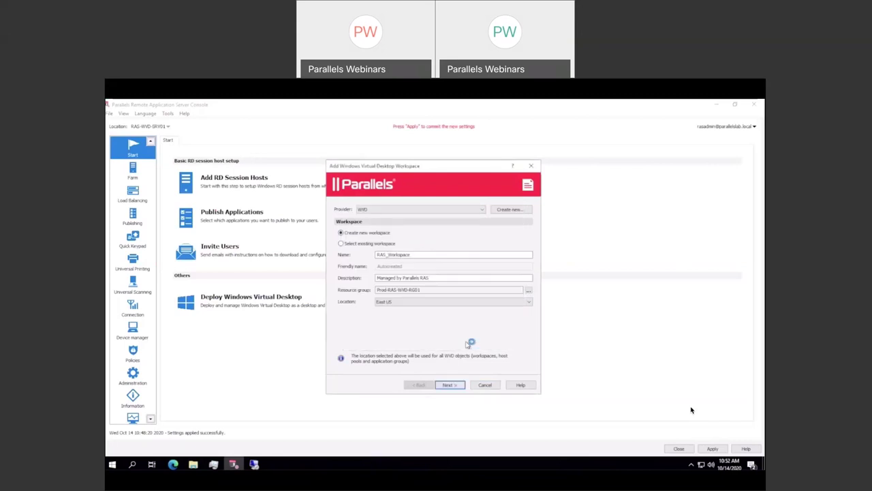
{"action": "left_click", "coordinate": [453, 386]}
{"action": "left_click", "coordinate": [453, 385]}
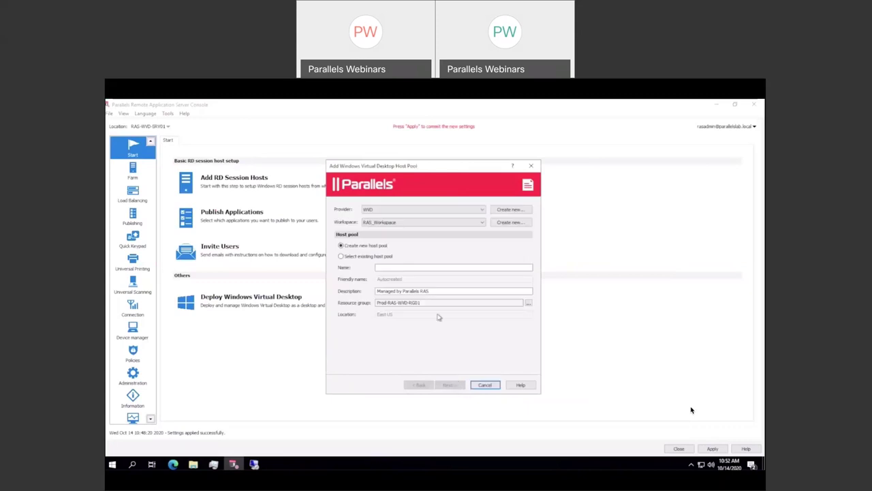
Call the host pool WVDDesktops, set Publishing type to Desktop, and select Standalone provisioning.
{"action": "left_click", "coordinate": [431, 268]}
{"action": "type", "text": "WVDDesktops"}
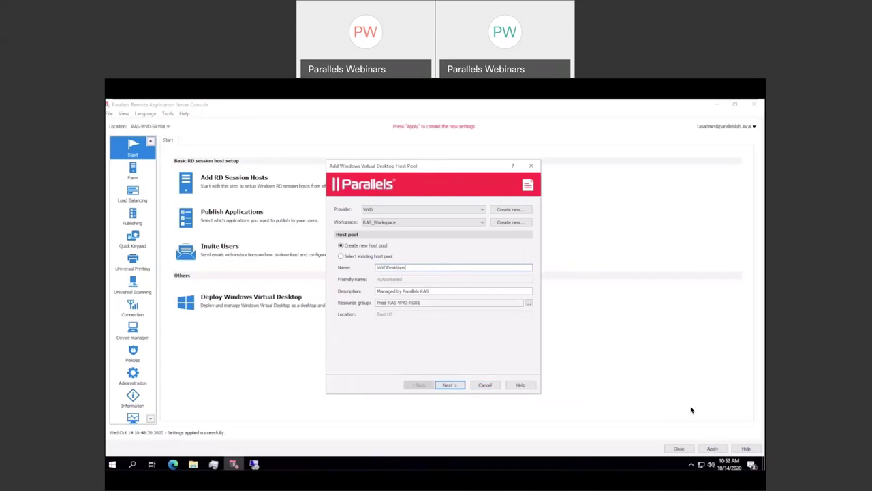
{"action": "left_click", "coordinate": [458, 386]}
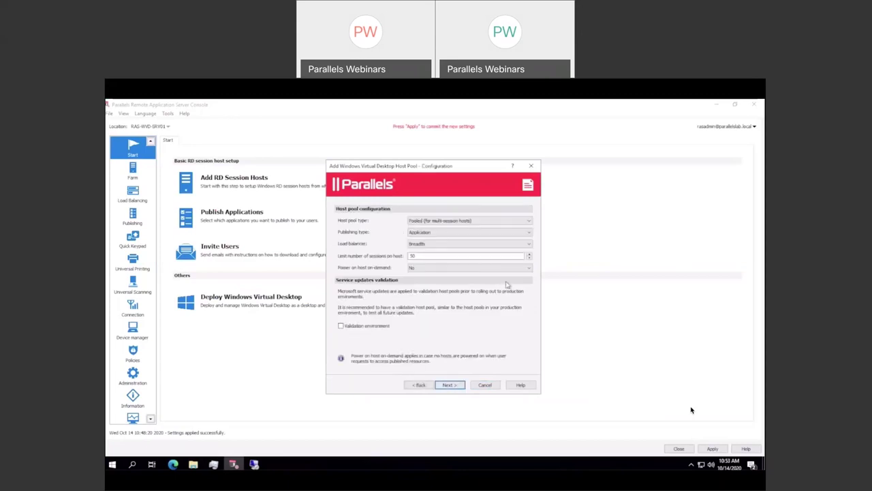
{"action": "left_click", "coordinate": [523, 234]}
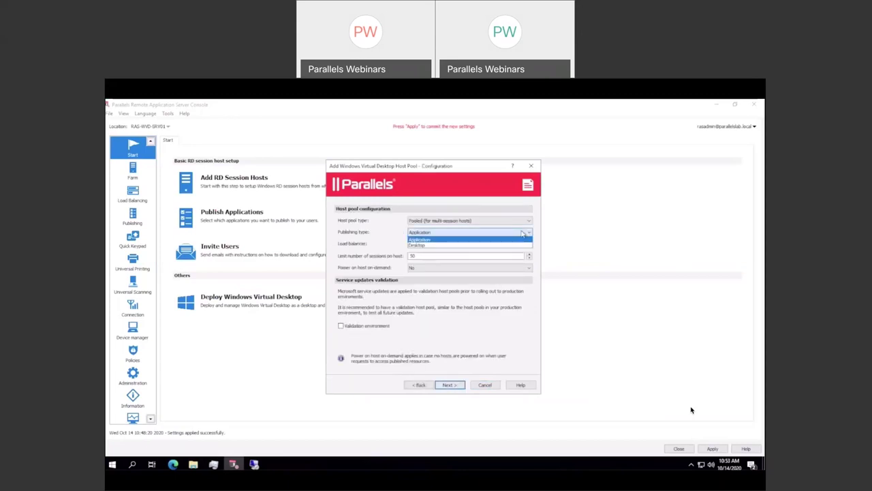
{"action": "left_click", "coordinate": [519, 245]}
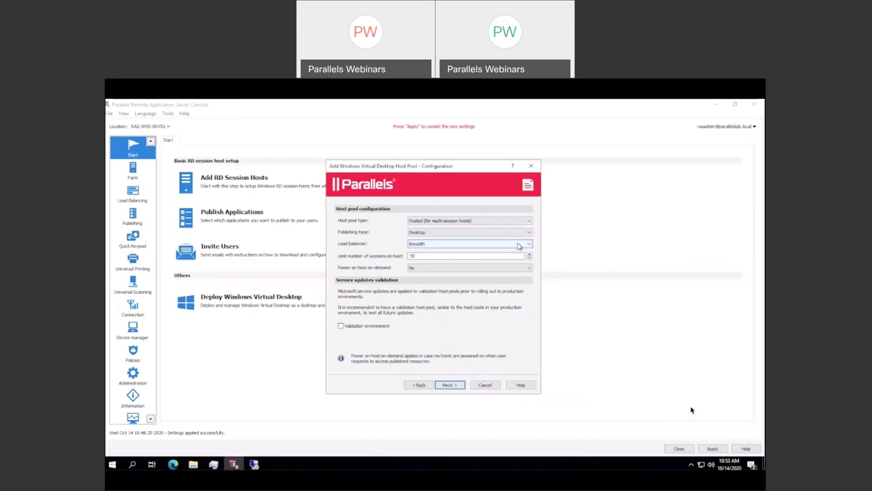
{"action": "left_click", "coordinate": [448, 385]}
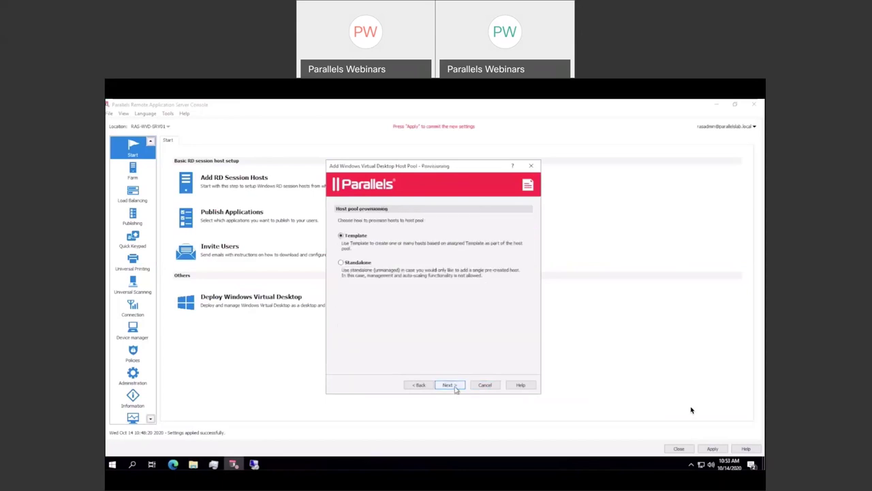
{"action": "left_click", "coordinate": [359, 263]}
Add host Prod-RAS-WVD-EVD01 to the host pool, found by filtering hosts for 'prod'.
{"action": "left_click", "coordinate": [457, 387]}
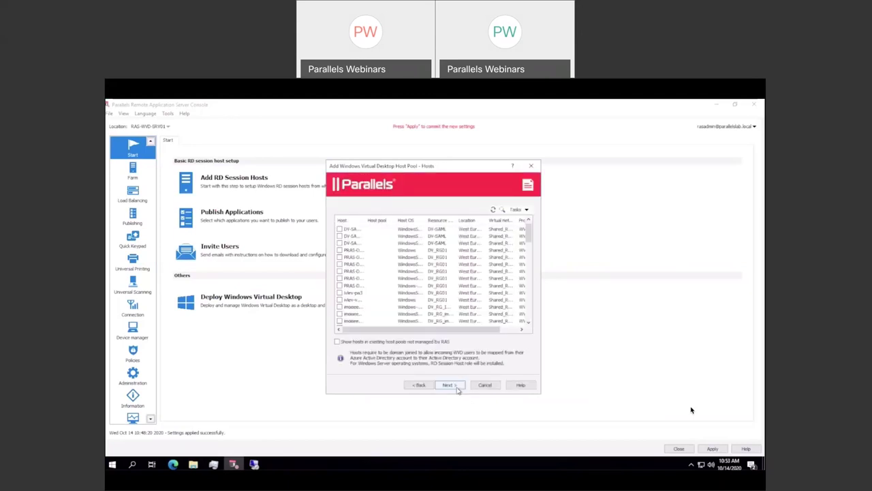
{"action": "left_click", "coordinate": [503, 209]}
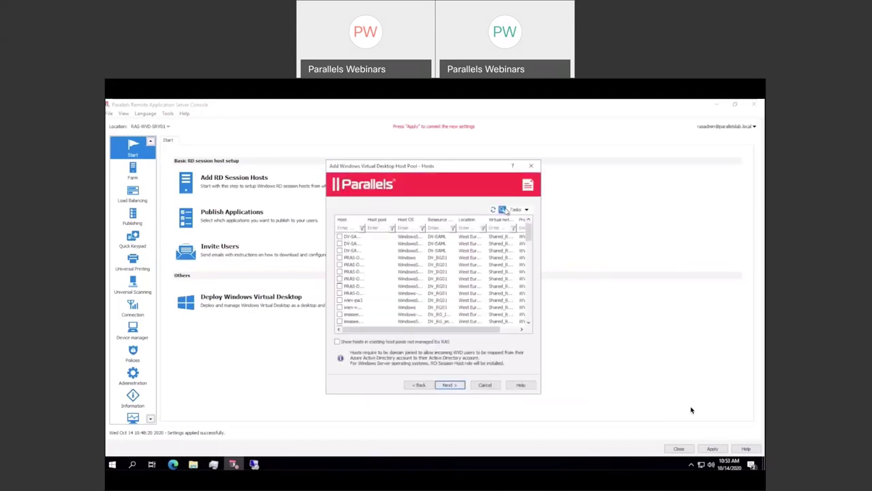
{"action": "type", "text": "pr"}
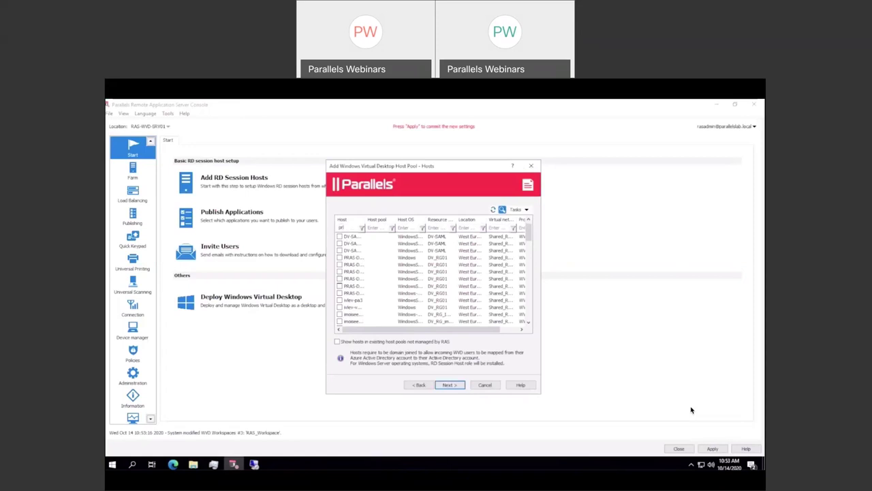
{"action": "type", "text": "od"}
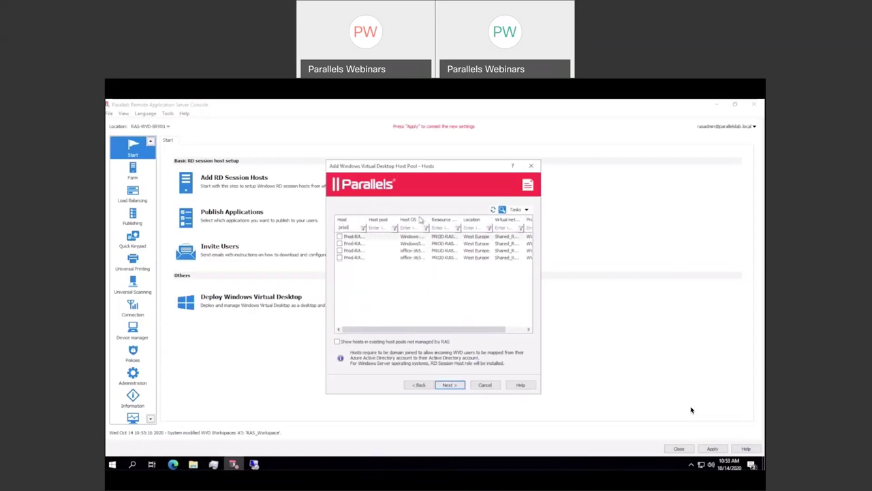
{"action": "left_click_drag", "start_coordinate": [447, 223], "coordinate": [451, 225]}
{"action": "left_click", "coordinate": [379, 250]}
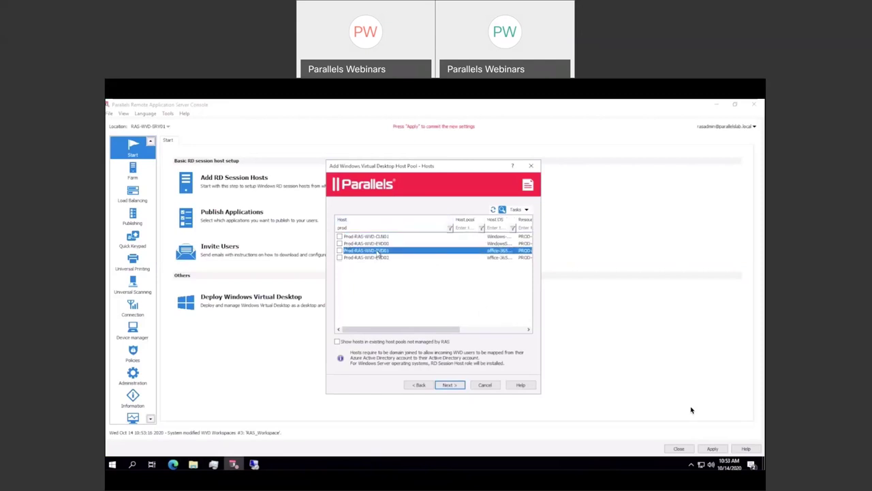
{"action": "left_click", "coordinate": [445, 385]}
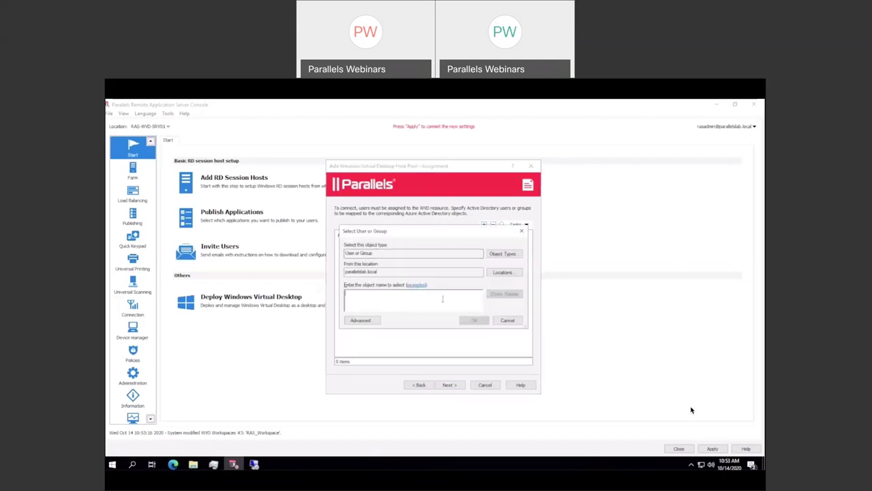
Assign the WVDUsers group, keep default profile and optimization settings, and finish the pool.
{"action": "type", "text": "WVDUsers"}
{"action": "key", "text": "Return"}
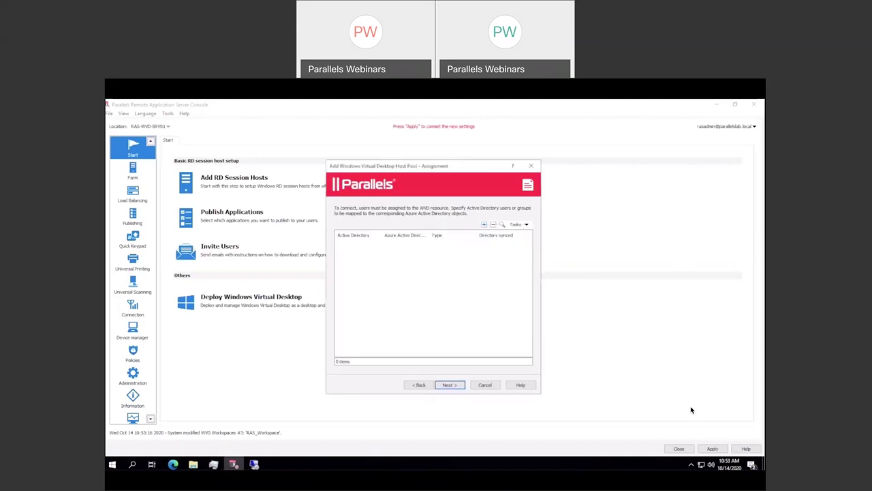
{"action": "left_click", "coordinate": [450, 385]}
{"action": "left_click", "coordinate": [455, 386]}
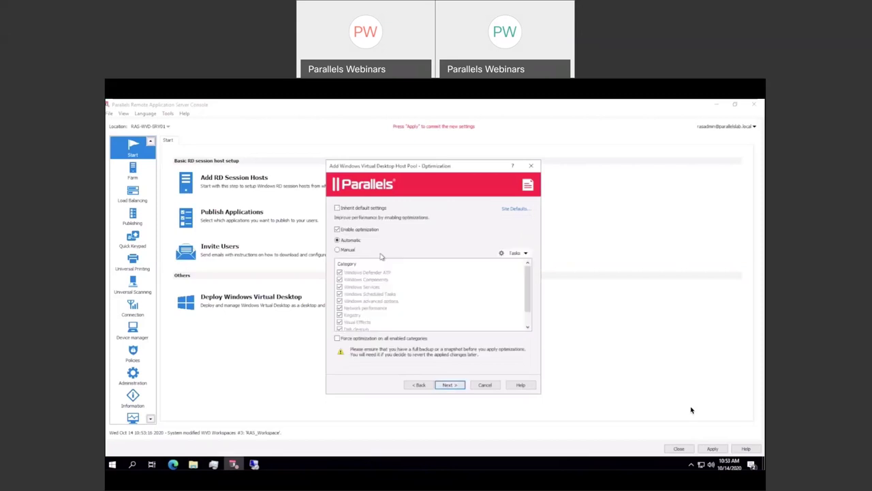
{"action": "left_click", "coordinate": [446, 385]}
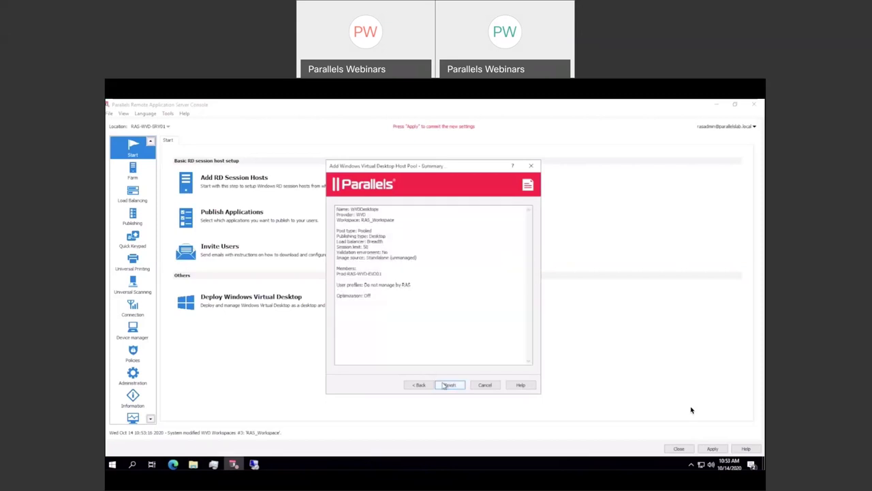
{"action": "left_click", "coordinate": [447, 385]}
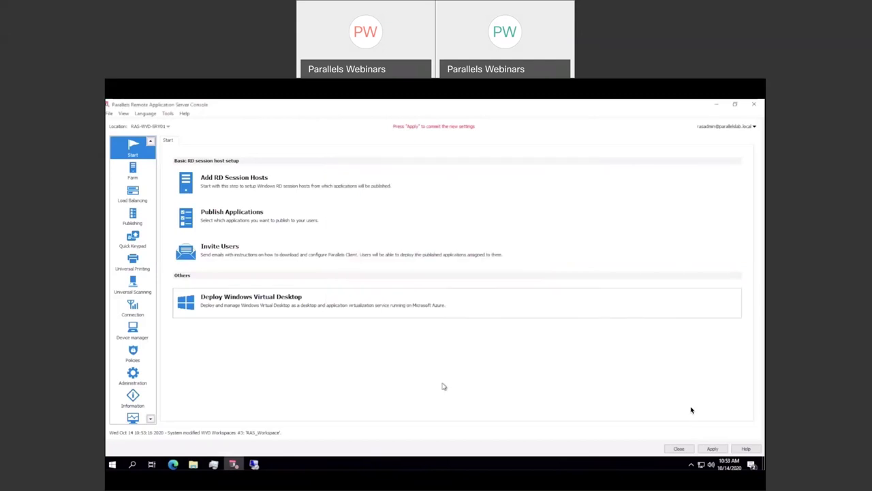
Apply the pending settings under Farm > Windows Virtual Desktop.
{"action": "left_click", "coordinate": [136, 181]}
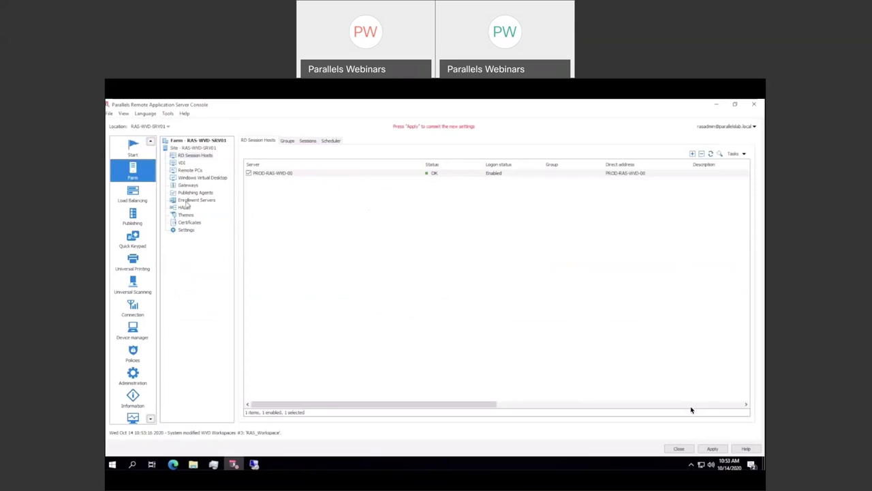
{"action": "left_click", "coordinate": [198, 178]}
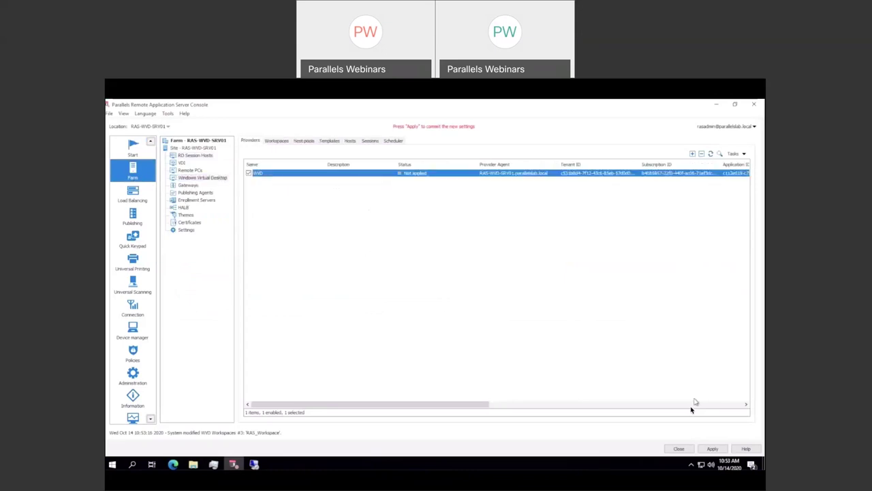
{"action": "left_click", "coordinate": [708, 447]}
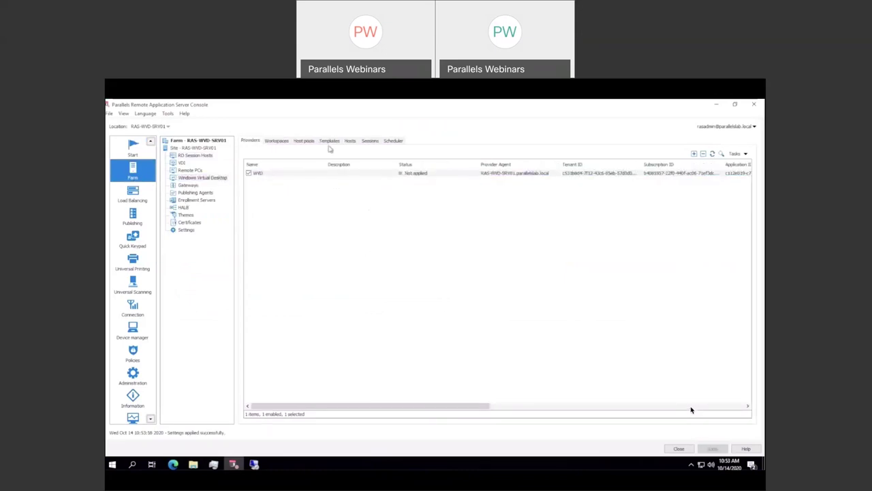
Review WVDDesktops host pool properties and hosts, then refresh until its status shows OK.
{"action": "left_click", "coordinate": [305, 141]}
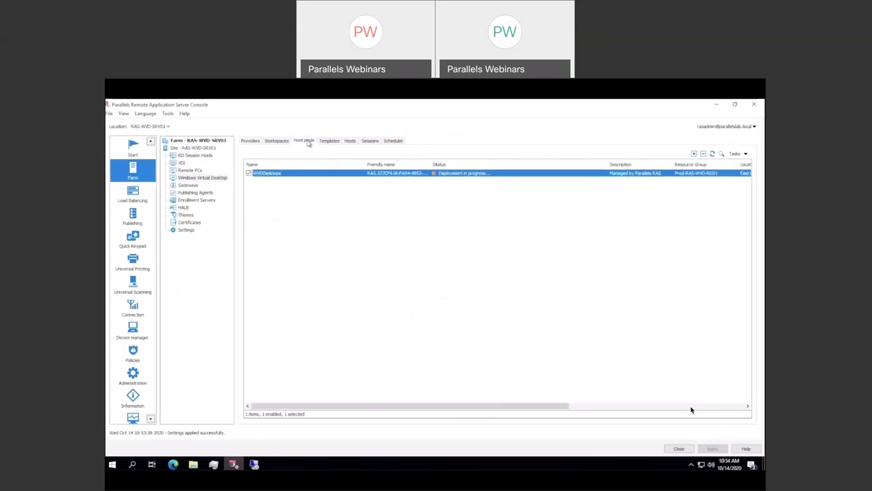
{"action": "double_click", "coordinate": [455, 179]}
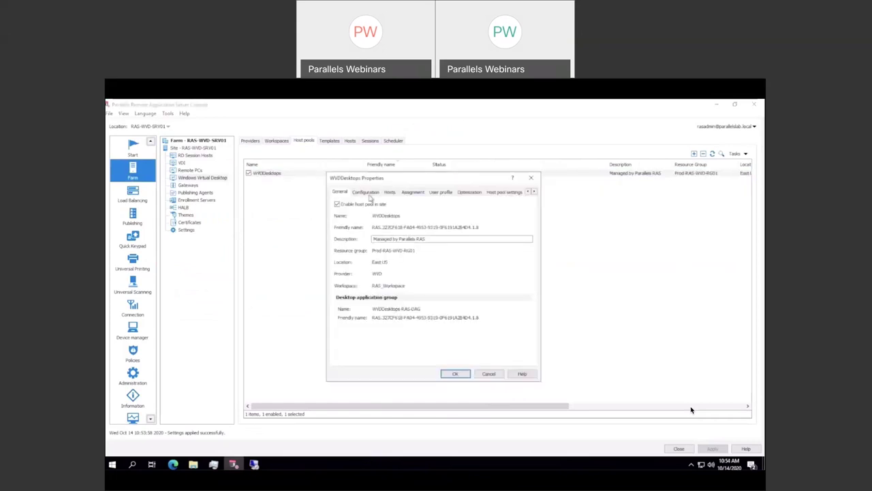
{"action": "left_click", "coordinate": [366, 192]}
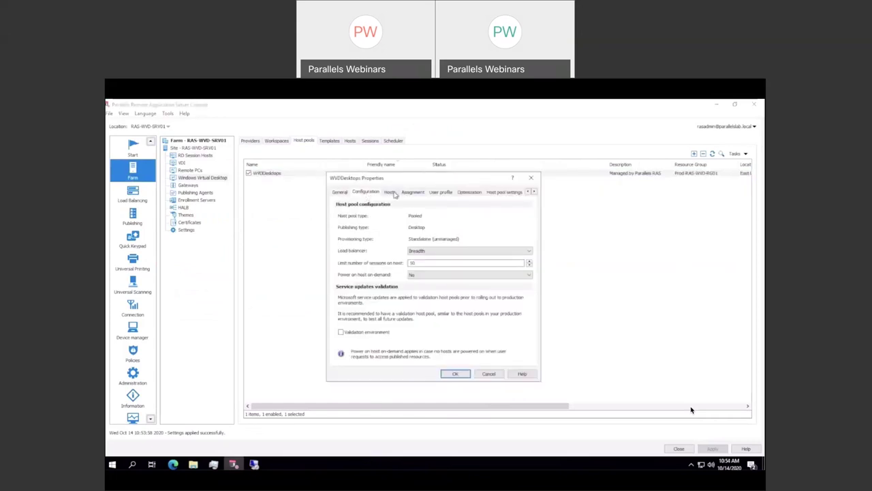
{"action": "left_click", "coordinate": [391, 193]}
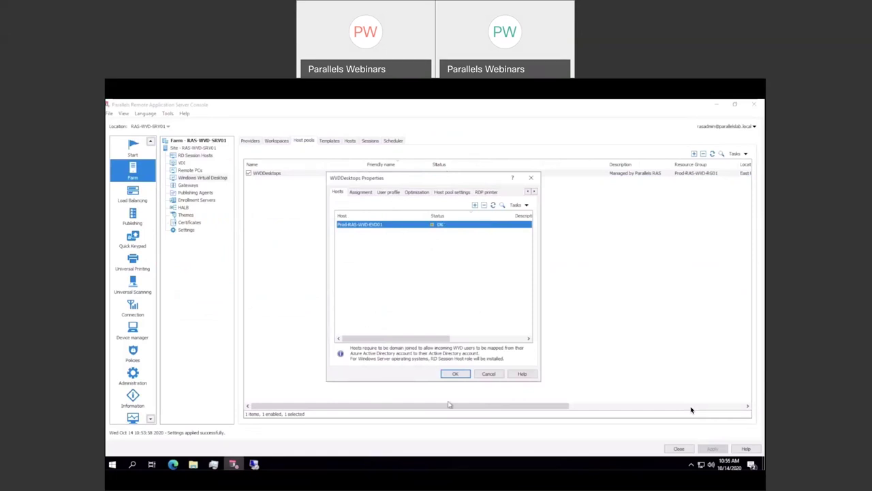
{"action": "left_click", "coordinate": [450, 376]}
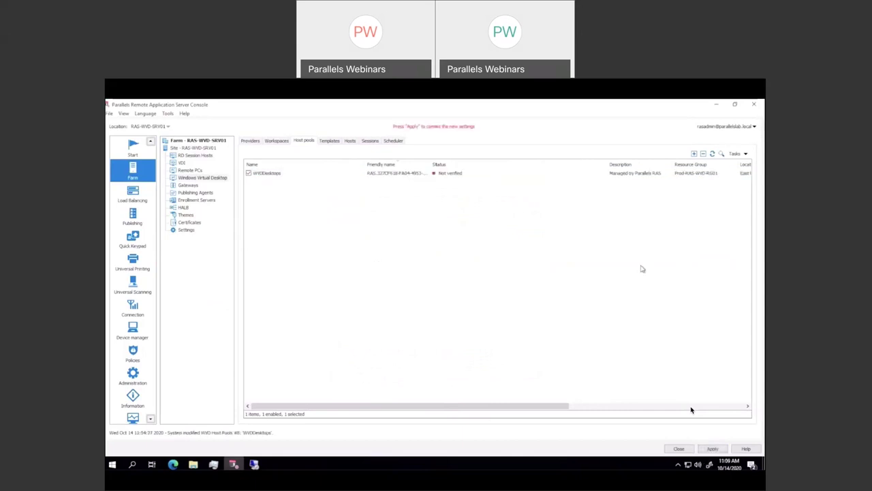
{"action": "left_click", "coordinate": [712, 154]}
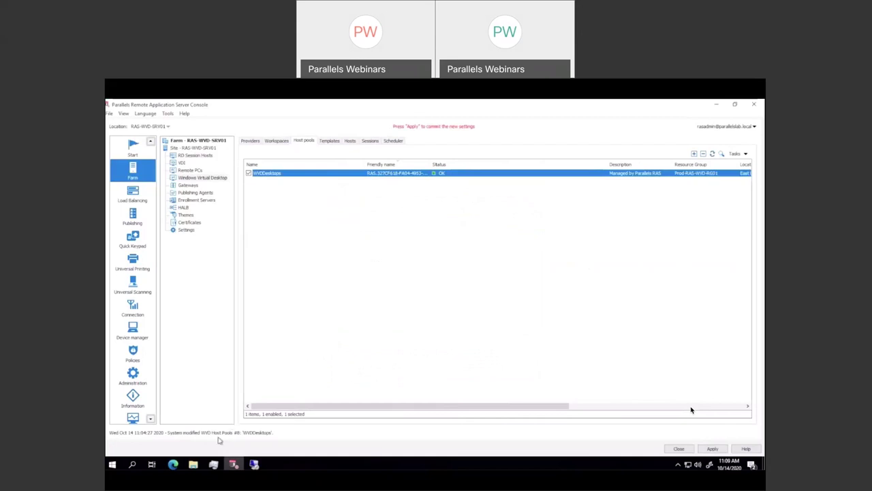
{"action": "left_click", "coordinate": [173, 465]}
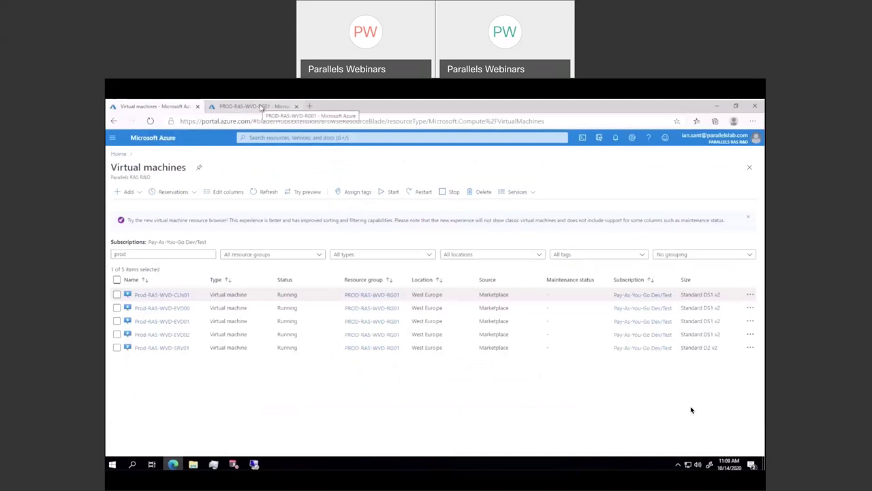
Check the EVD01 VM, then the WVDUsers assignment on WVDDesktops-RAS-DAG in Azure.
{"action": "left_click", "coordinate": [162, 320]}
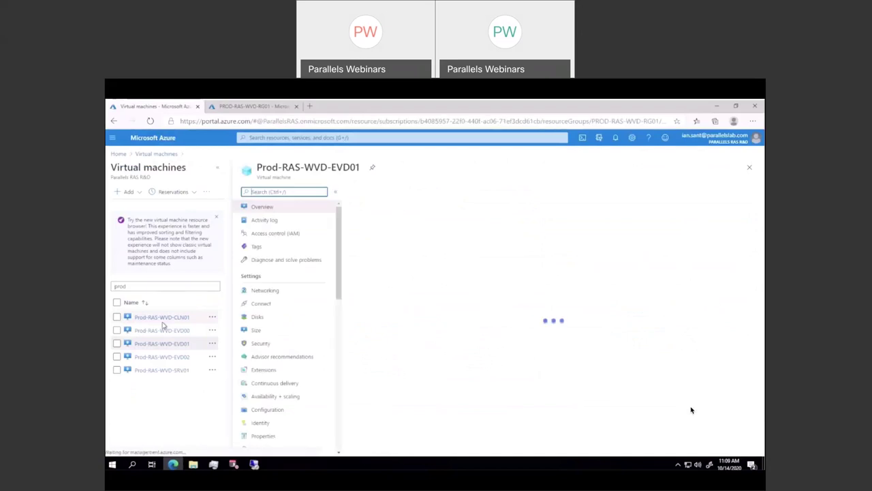
{"action": "scroll", "coordinate": [418, 376], "scroll_direction": "down", "scroll_amount": 1}
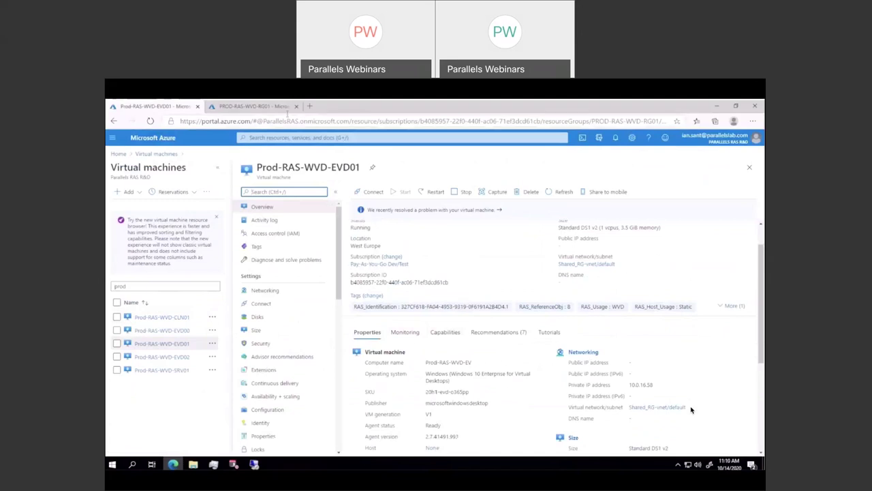
{"action": "left_click", "coordinate": [263, 106]}
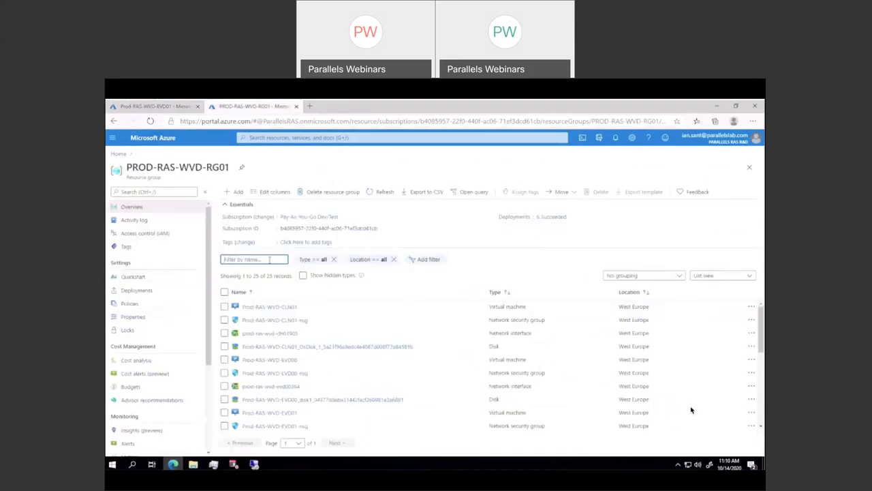
{"action": "type", "text": "wvdd"}
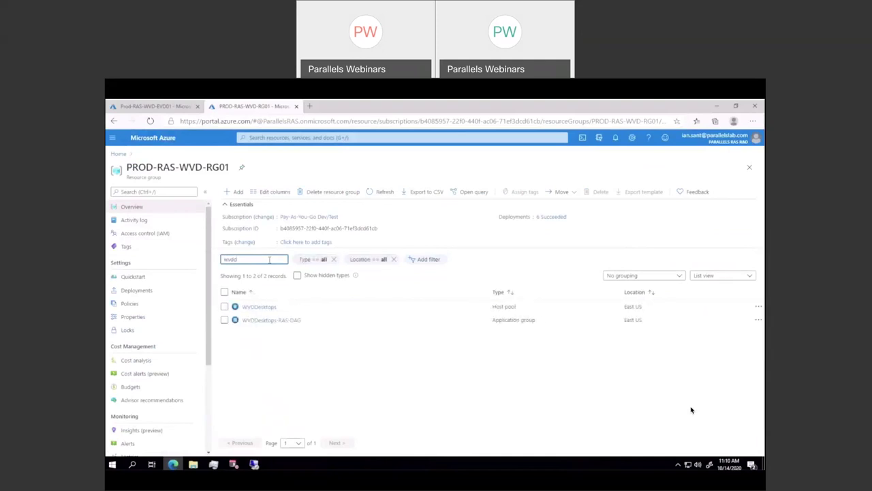
{"action": "left_click", "coordinate": [265, 320]}
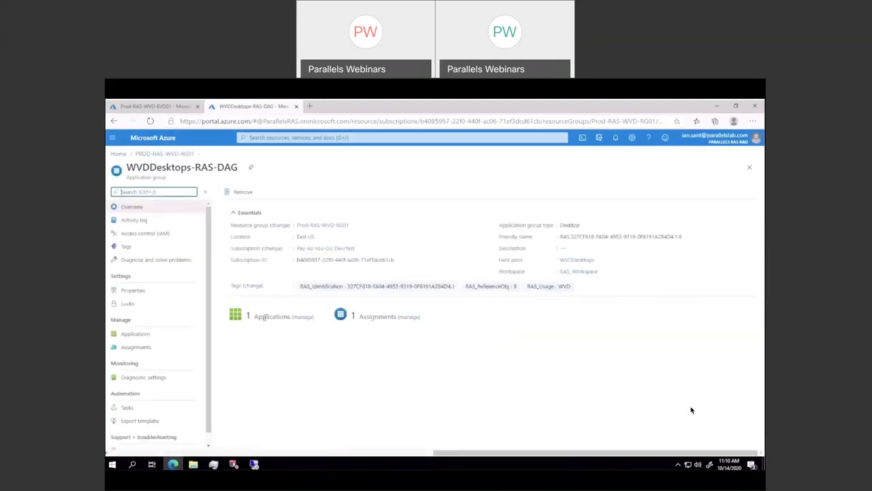
{"action": "left_click", "coordinate": [407, 319]}
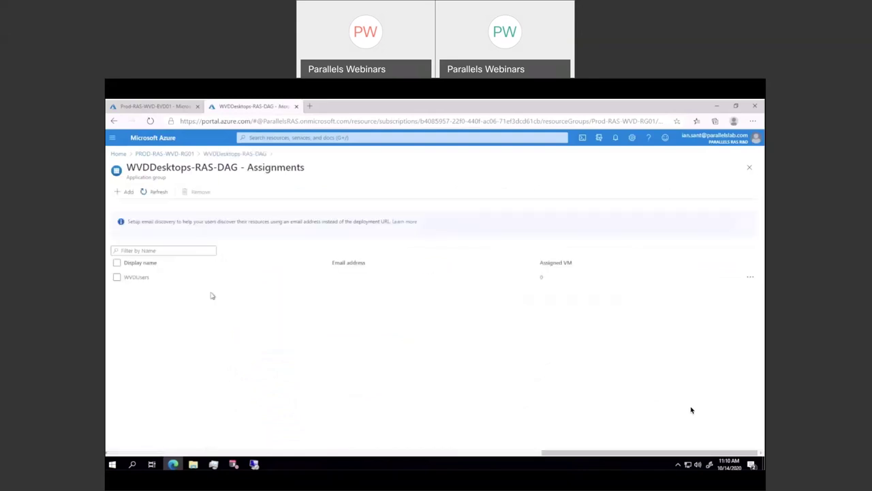
Inspect the WVDDesktops host pool's session hosts and application groups, then return to the RAS console.
{"action": "left_click", "coordinate": [115, 122]}
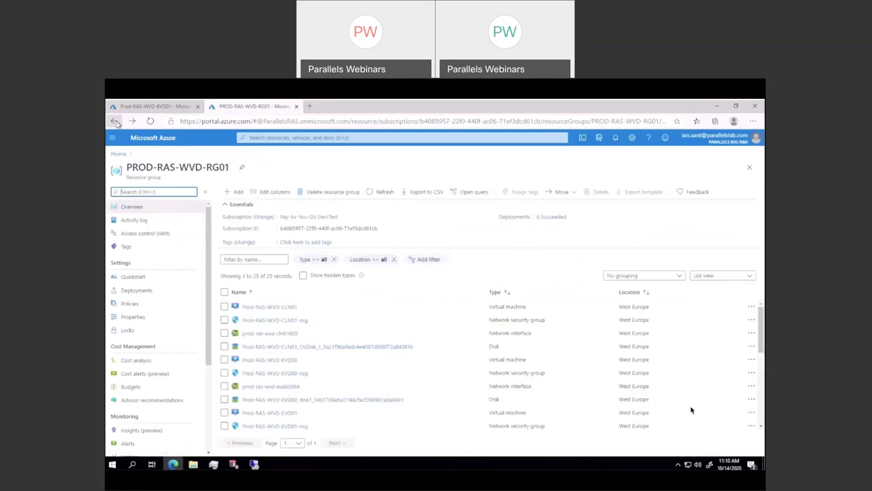
{"action": "left_click", "coordinate": [250, 260]}
{"action": "type", "text": "wvdd"}
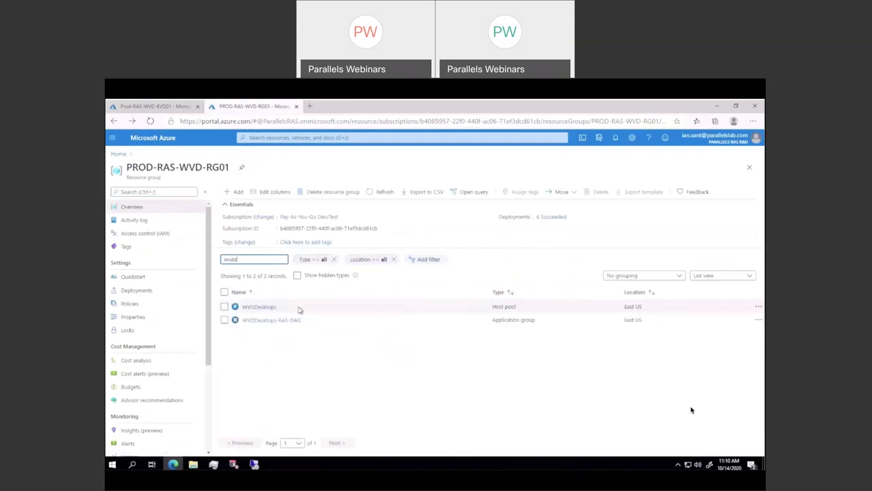
{"action": "left_click", "coordinate": [271, 308]}
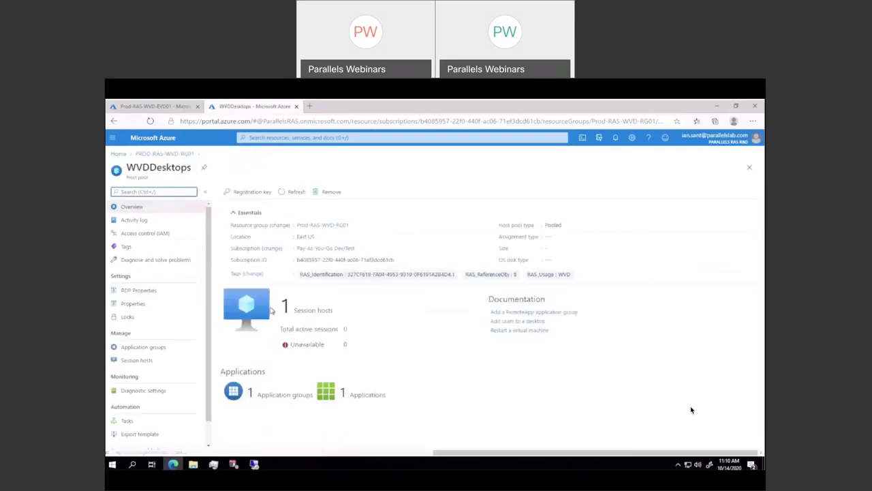
{"action": "left_click", "coordinate": [149, 361]}
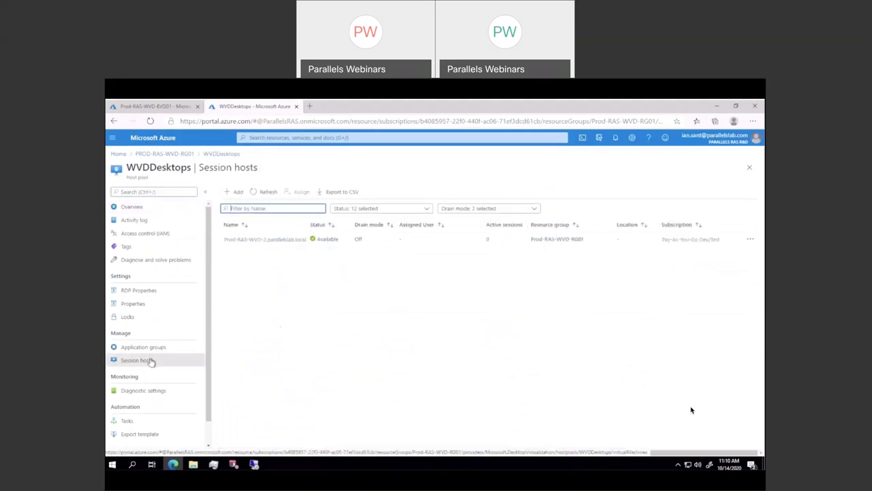
{"action": "left_click", "coordinate": [145, 352]}
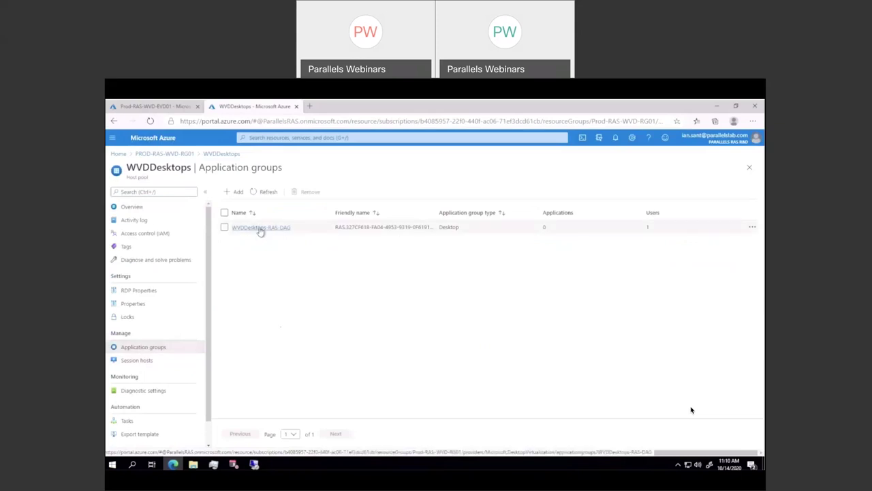
{"action": "left_click", "coordinate": [260, 228]}
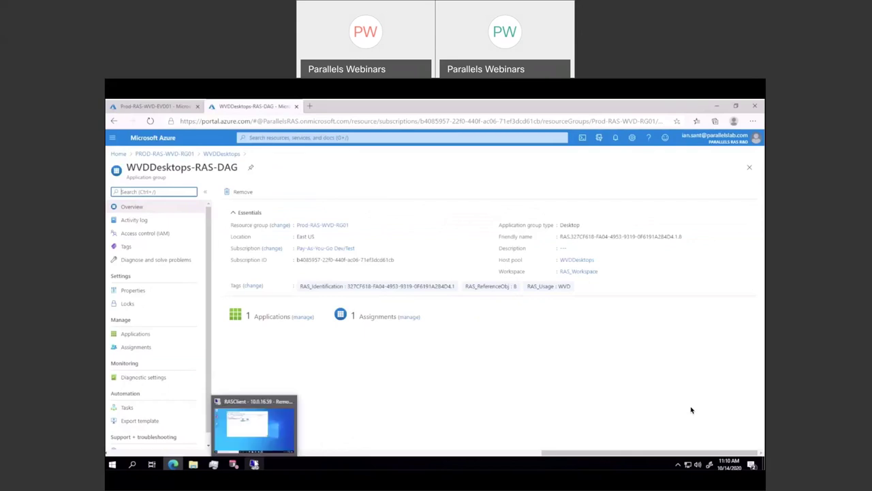
{"action": "left_click", "coordinate": [234, 464]}
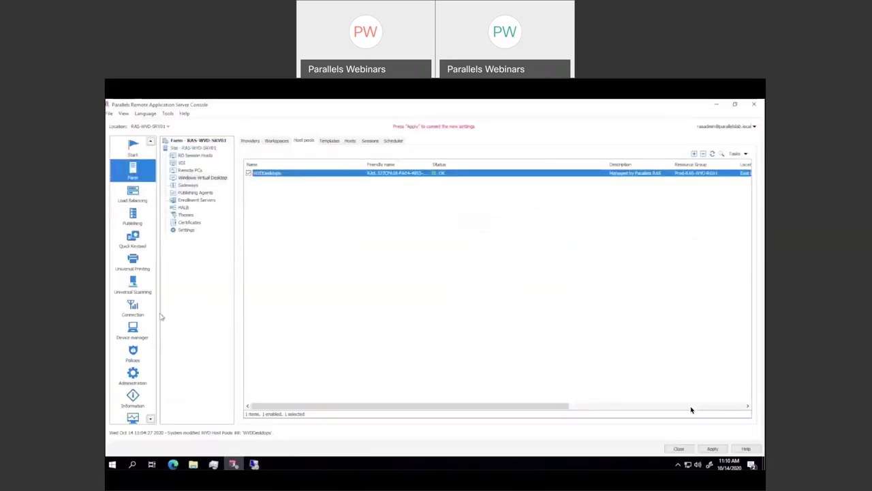
Publish a Windows Virtual Desktop named 'WVD Desktop' from WVDDesktops and apply the settings.
{"action": "left_click", "coordinate": [175, 415]}
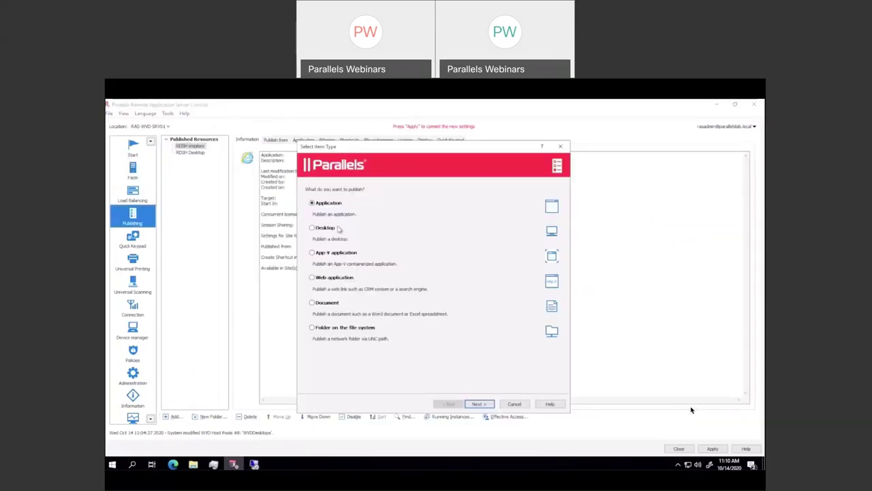
{"action": "left_click", "coordinate": [333, 229]}
{"action": "left_click", "coordinate": [479, 403]}
{"action": "left_click", "coordinate": [370, 278]}
{"action": "left_click", "coordinate": [471, 405]}
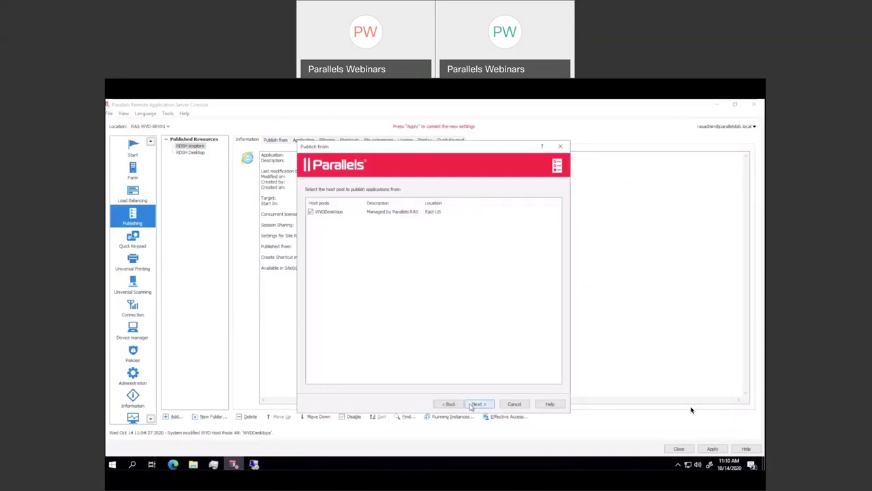
{"action": "left_click", "coordinate": [472, 406]}
{"action": "type", "text": "WVD Desktop"}
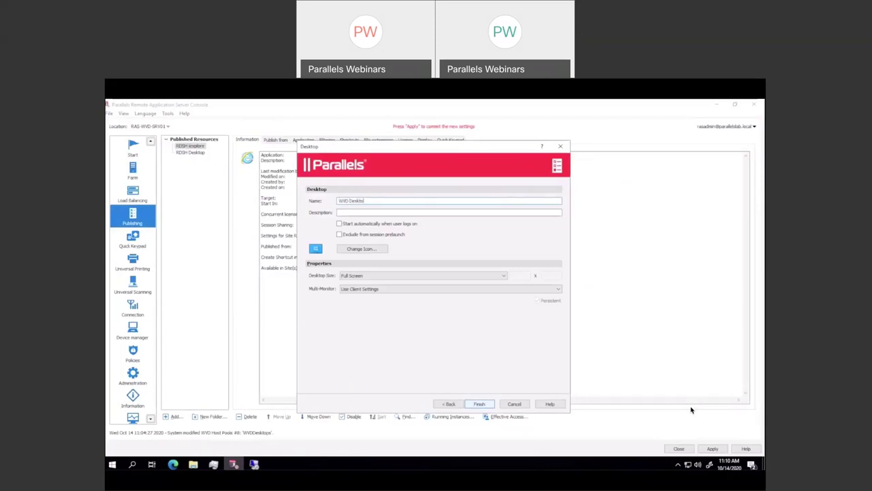
{"action": "left_click", "coordinate": [490, 404]}
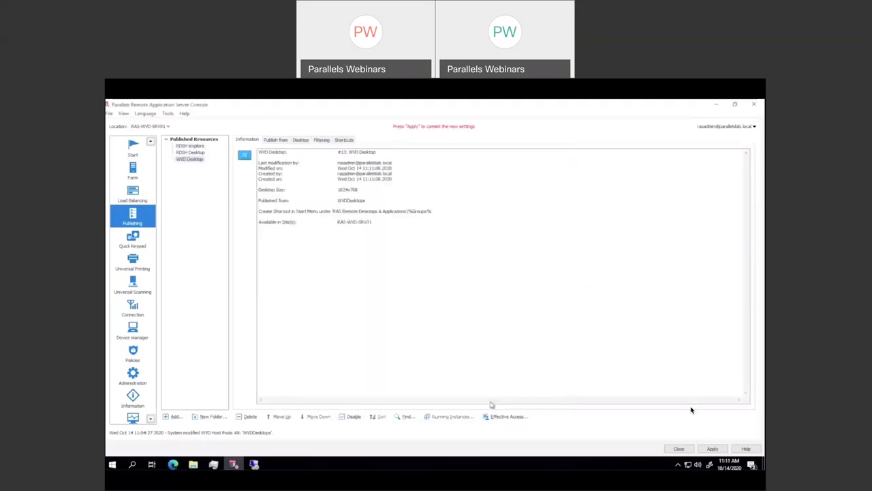
{"action": "left_click", "coordinate": [712, 448]}
{"action": "left_click", "coordinate": [254, 464]}
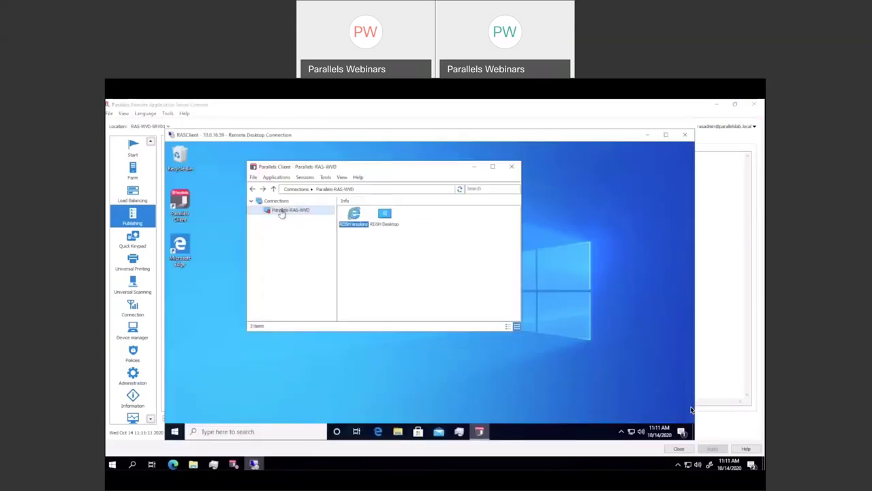
Refresh the Parallels-RAS-WVD connection, launch WVD Desktop, and sign in with the account password.
{"action": "right_click", "coordinate": [284, 212]}
{"action": "left_click", "coordinate": [293, 219]}
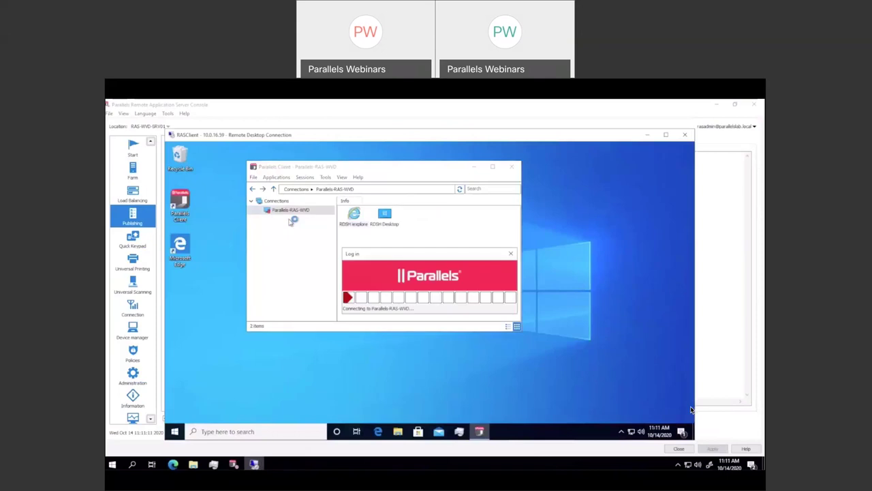
{"action": "left_click", "coordinate": [416, 216]}
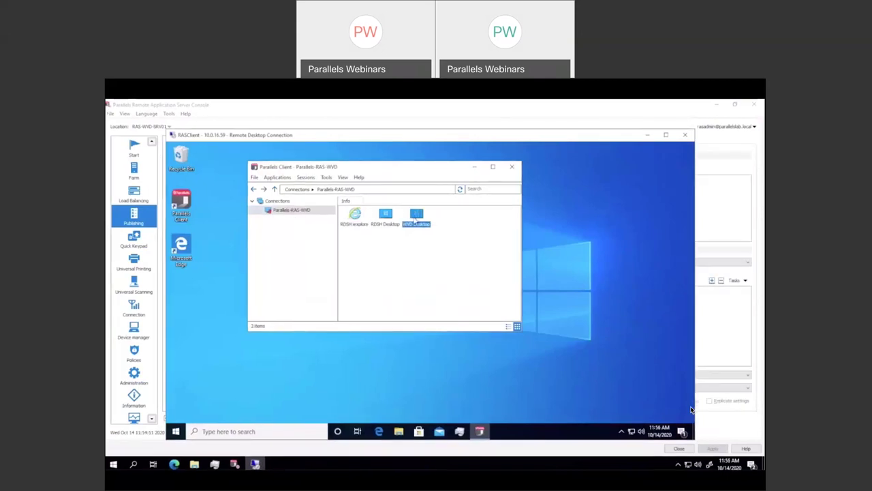
{"action": "double_click", "coordinate": [416, 218]}
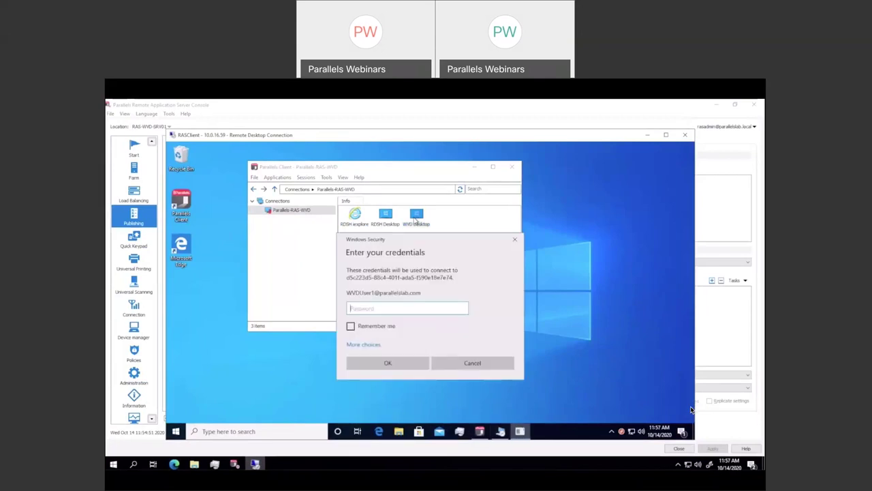
{"action": "type", "text": "•••••••••"}
{"action": "key", "text": "Return"}
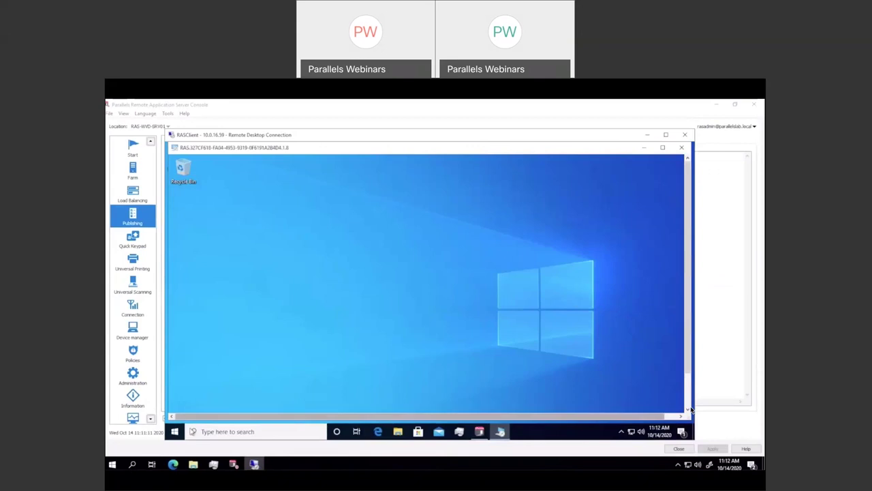
{"action": "key", "text": "alt+Tab"}
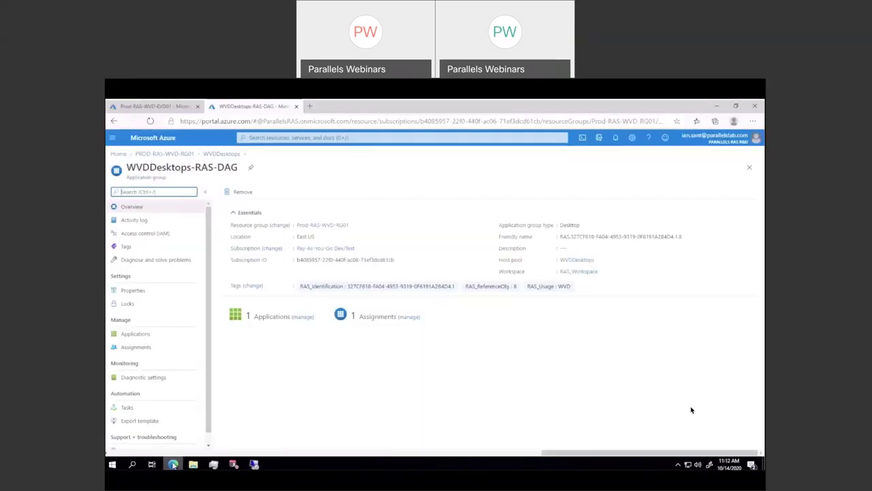
Check the WVDDesktops session hosts and the Prod-RAS-WVD-2 host's active session in Azure.
{"action": "left_click", "coordinate": [218, 154]}
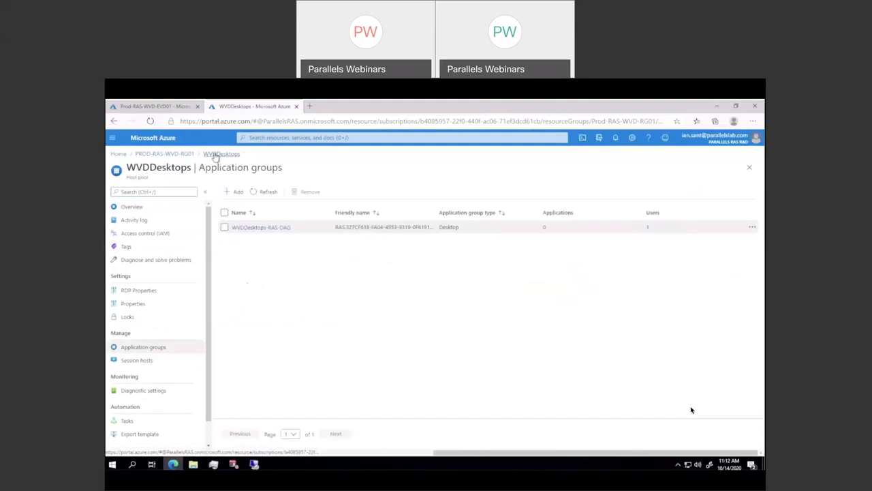
{"action": "left_click", "coordinate": [149, 361]}
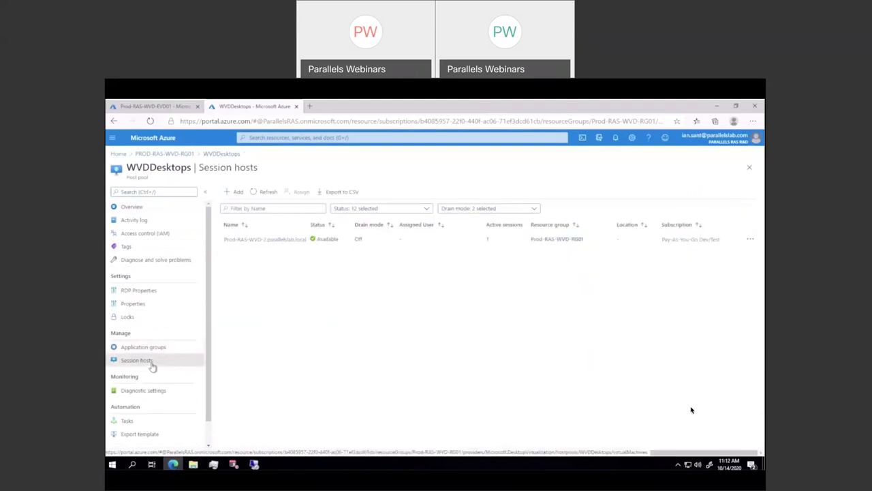
{"action": "left_click", "coordinate": [242, 241]}
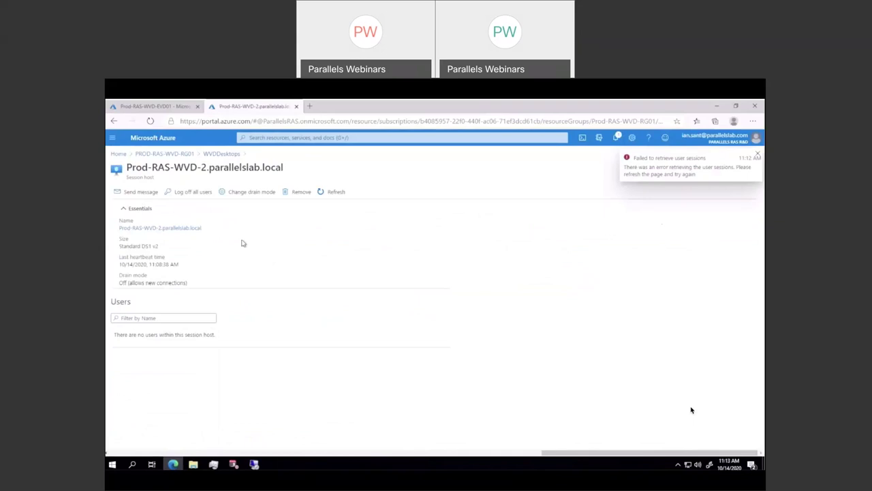
{"action": "left_click", "coordinate": [210, 155]}
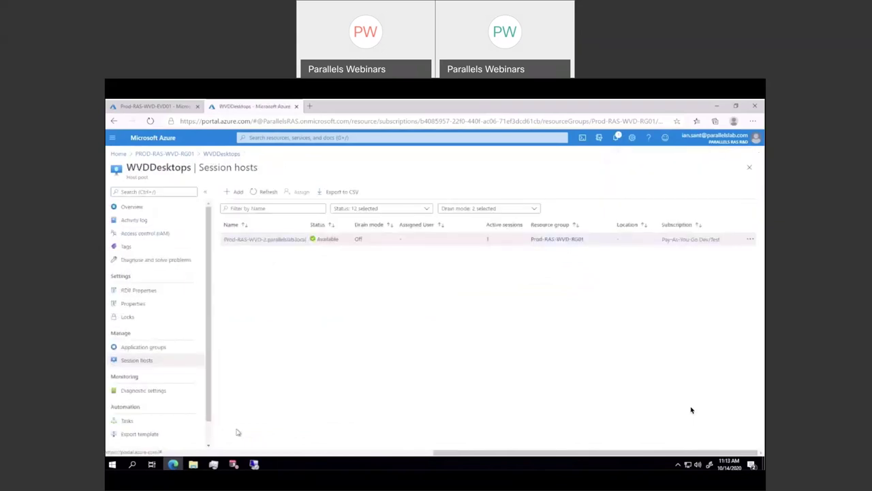
{"action": "left_click", "coordinate": [234, 464]}
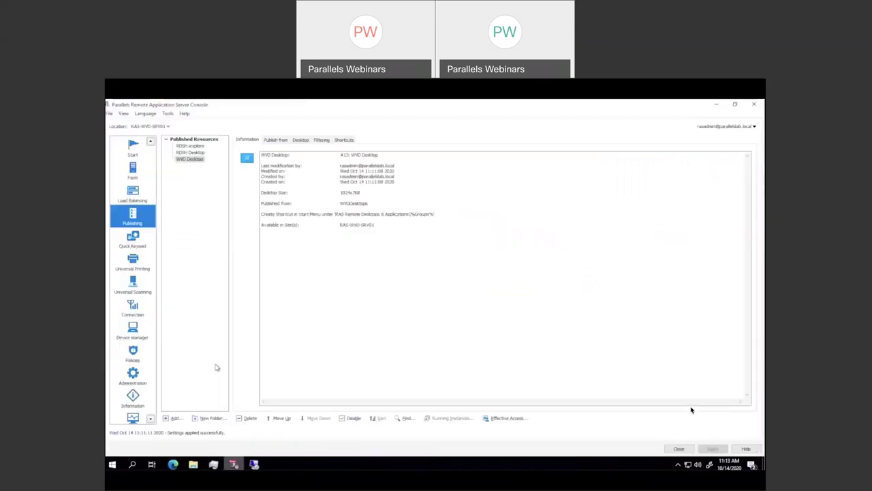
Review the 16 running processes of the active WVD desktop session on Prod-RAS-WVD-EVD01.
{"action": "left_click", "coordinate": [150, 179]}
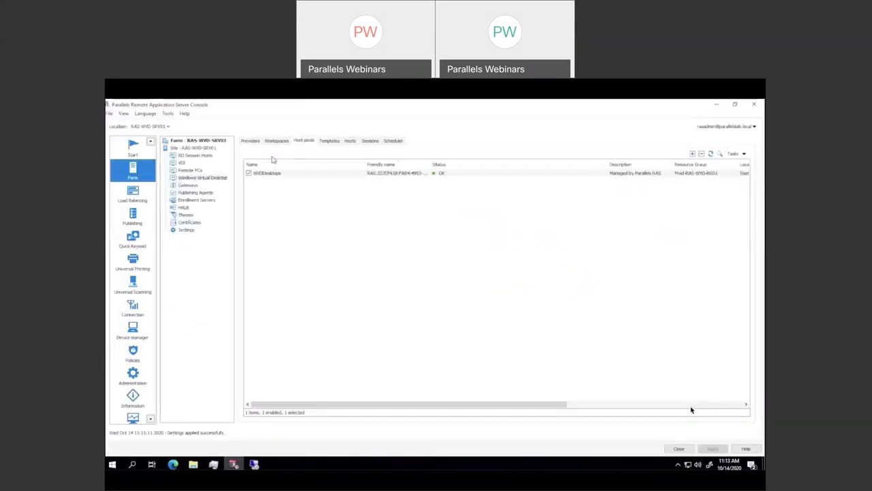
{"action": "left_click", "coordinate": [353, 142]}
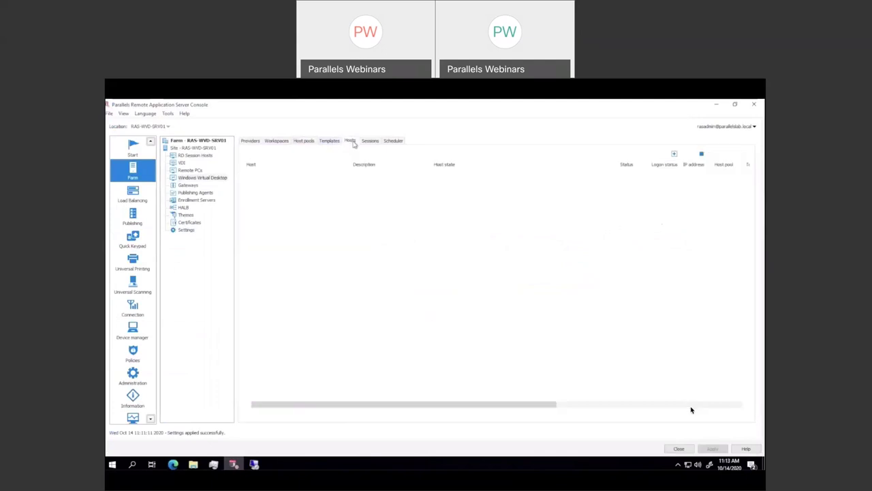
{"action": "left_click", "coordinate": [372, 142]}
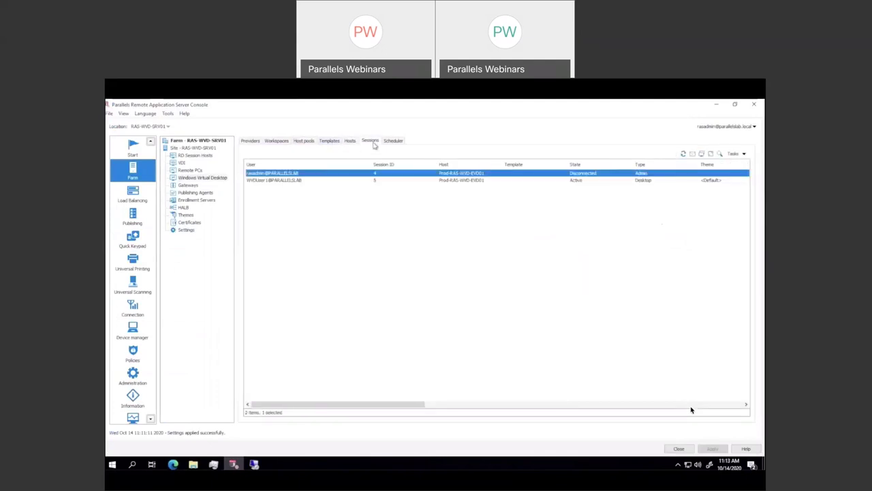
{"action": "left_click", "coordinate": [393, 182]}
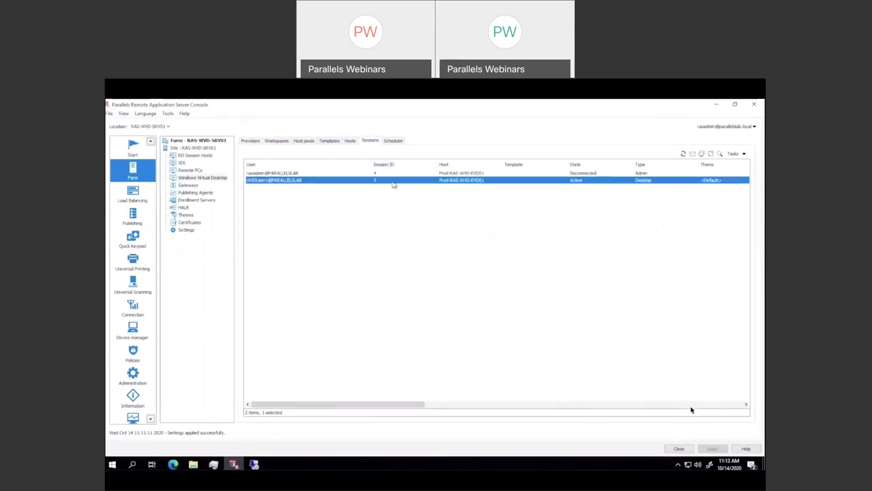
{"action": "right_click", "coordinate": [393, 182]}
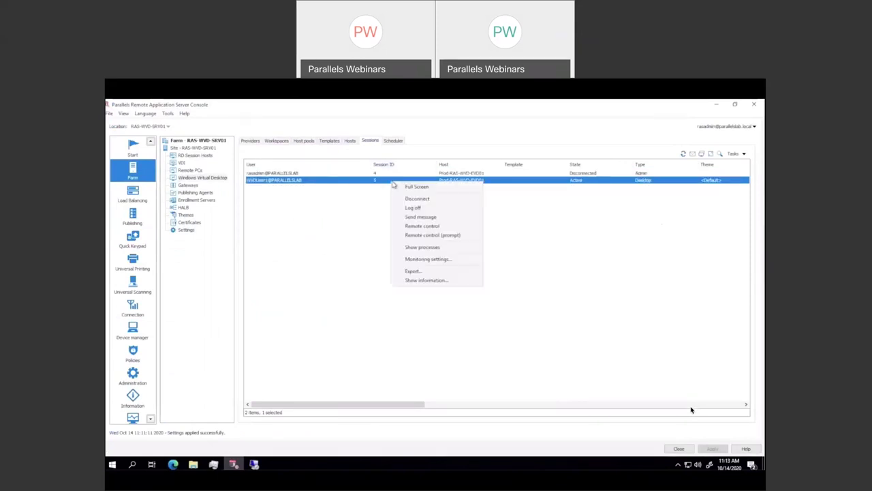
{"action": "left_click", "coordinate": [437, 249]}
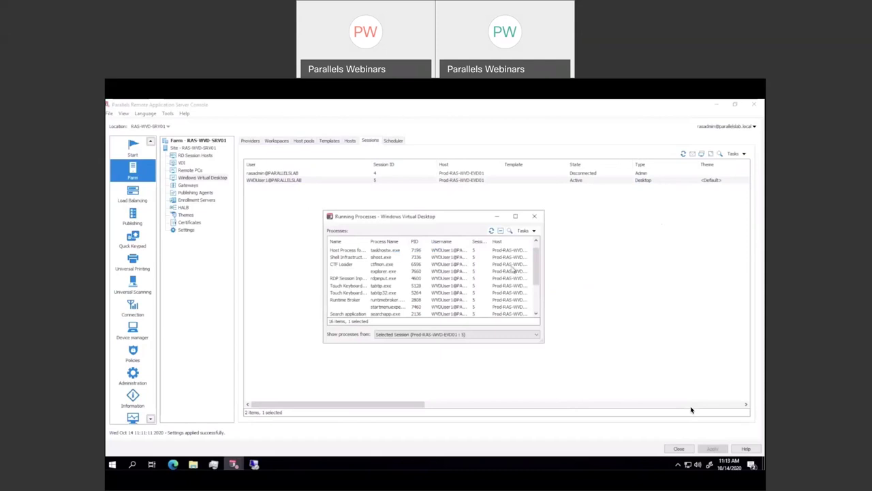
{"action": "left_click_drag", "start_coordinate": [536, 263], "coordinate": [538, 288]}
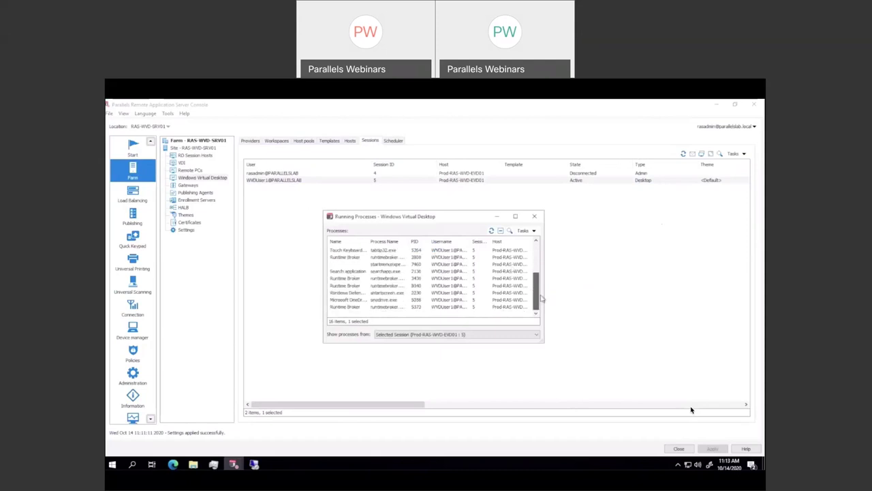
{"action": "left_click", "coordinate": [534, 217]}
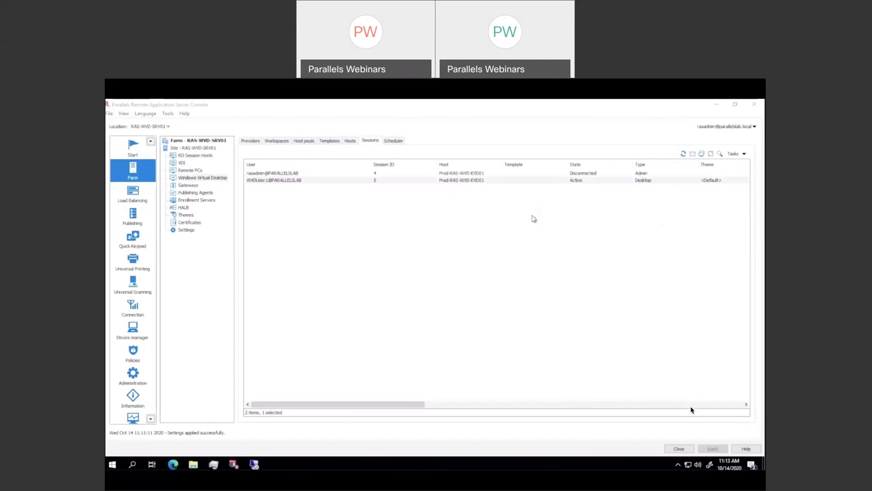
Send the message 'Hello' to the active desktop session's user.
{"action": "right_click", "coordinate": [444, 181]}
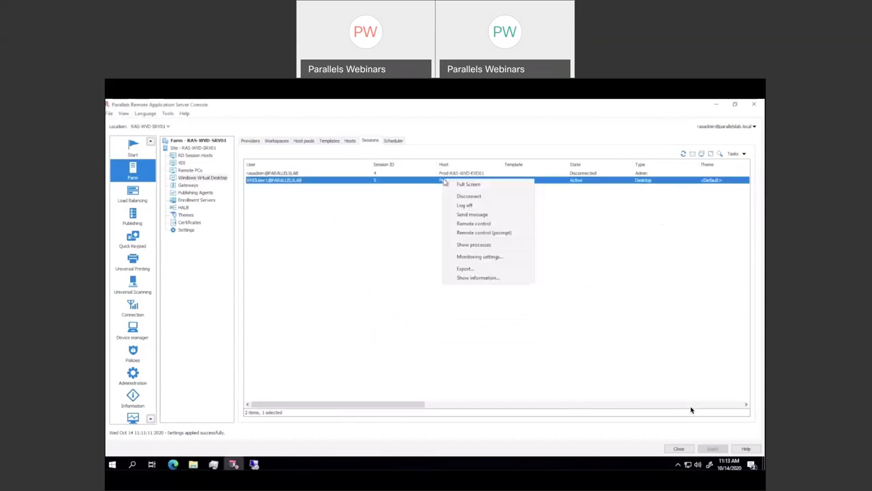
{"action": "left_click", "coordinate": [482, 217]}
{"action": "type", "text": "Hello"}
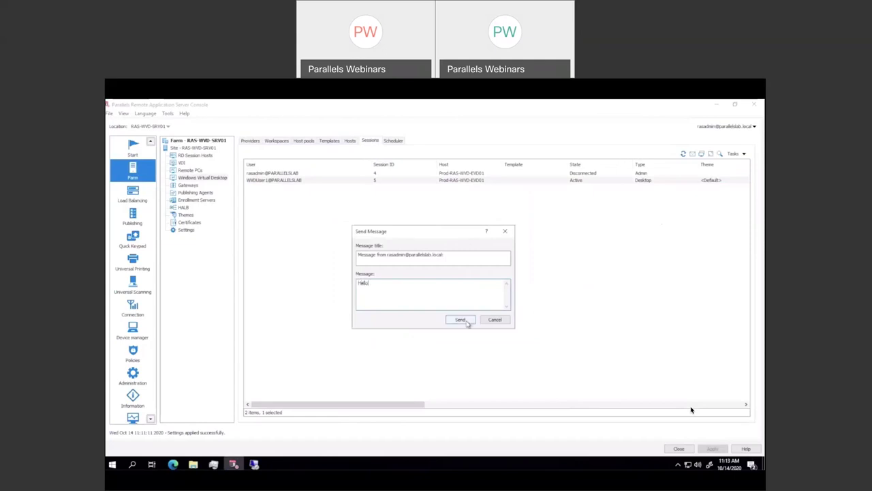
{"action": "left_click", "coordinate": [466, 322]}
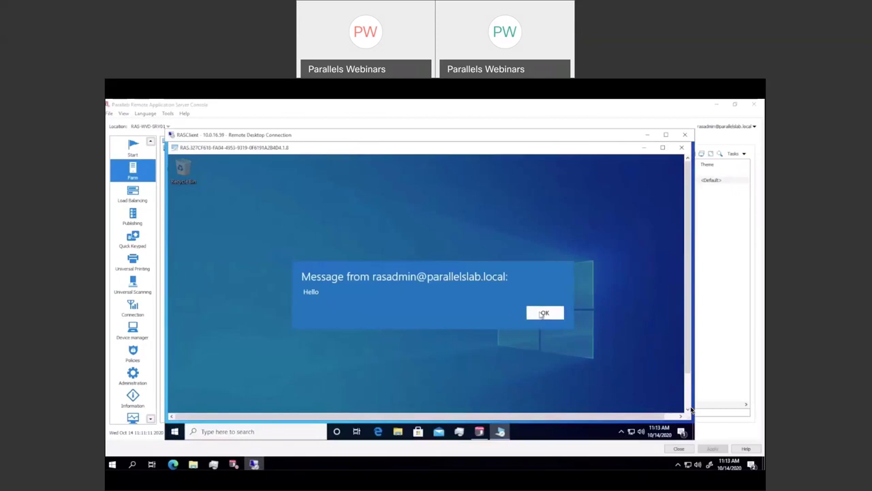
Dismiss the received message on the remote desktop and disconnect the RDP session.
{"action": "left_click", "coordinate": [543, 315]}
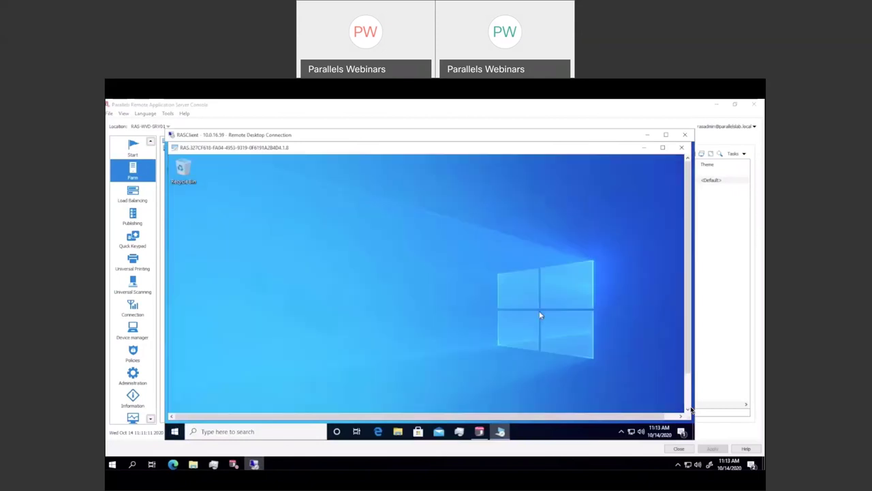
{"action": "left_click", "coordinate": [681, 149]}
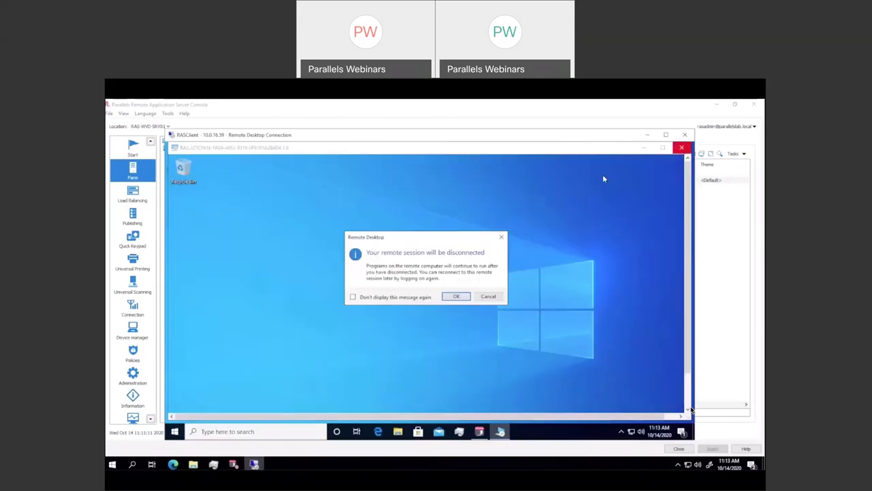
{"action": "left_click", "coordinate": [457, 296]}
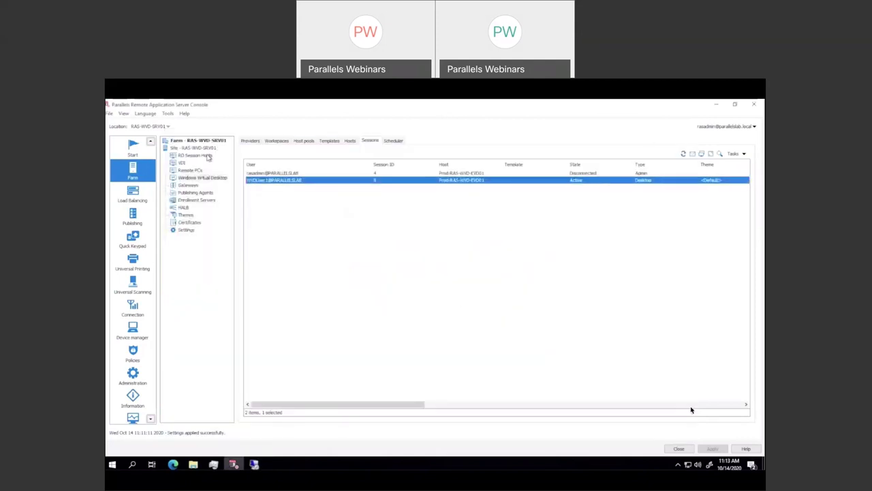
{"action": "left_click", "coordinate": [209, 178]}
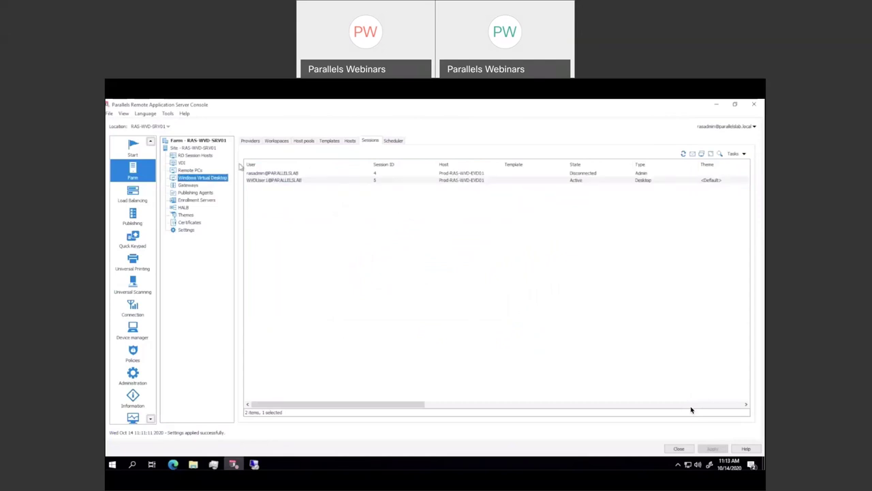
Start a new host pool named WVDApps.
{"action": "left_click", "coordinate": [304, 141]}
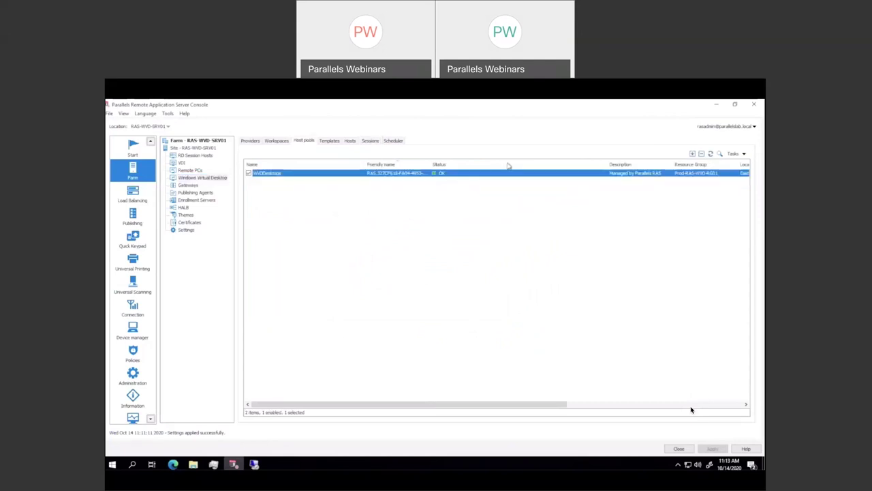
{"action": "left_click", "coordinate": [692, 154]}
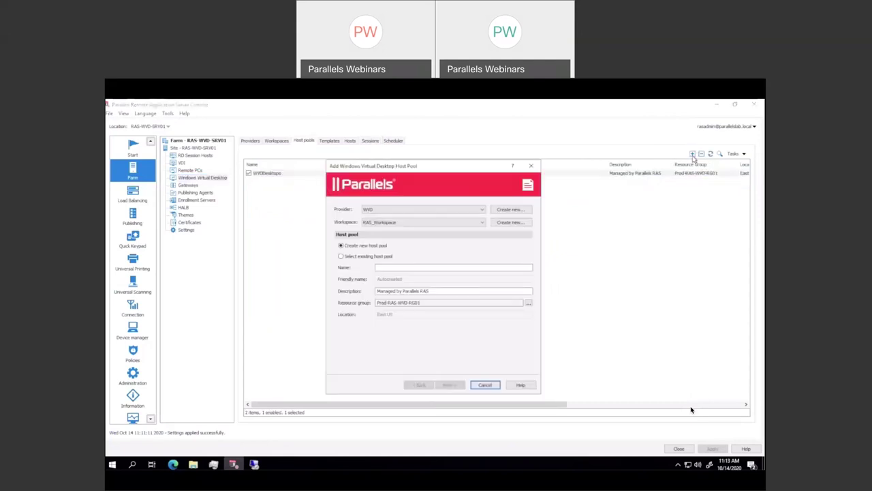
{"action": "left_click", "coordinate": [424, 267]}
{"action": "type", "text": "WVDApps"}
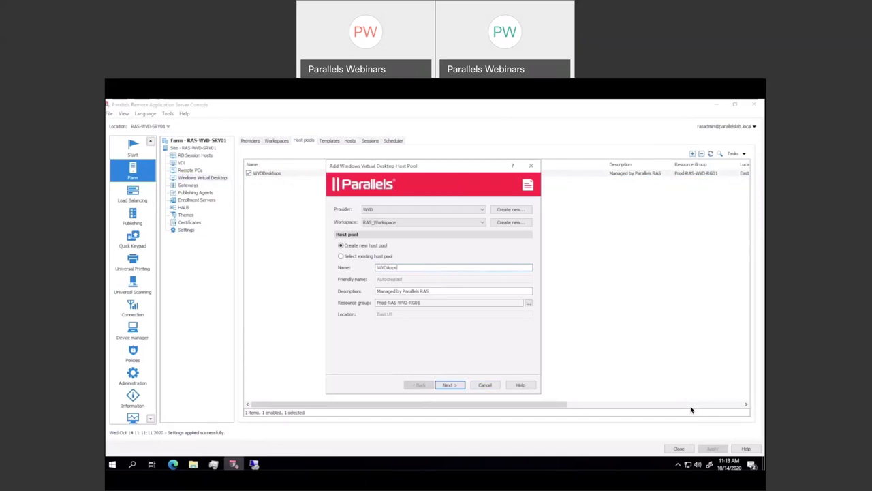
{"action": "left_click", "coordinate": [456, 385]}
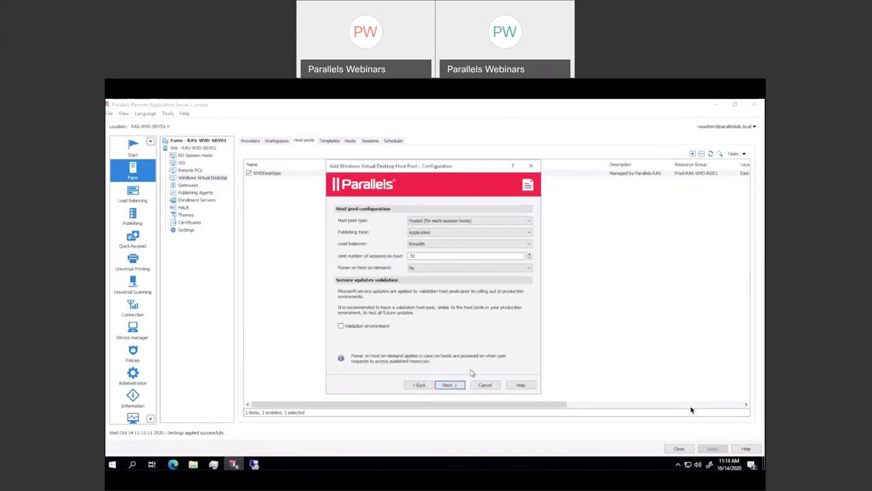
{"action": "left_click", "coordinate": [463, 387]}
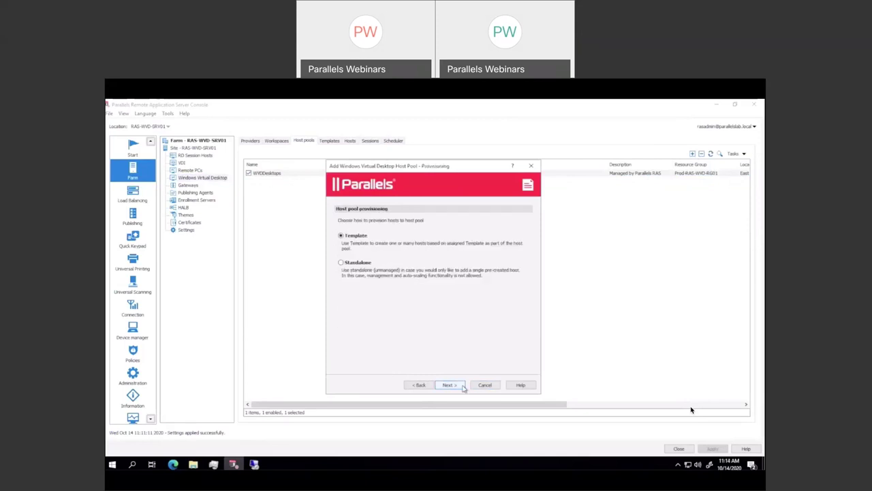
Provision it with the existing standalone host Prod-RAS-WVD-EVD02, filtered by 'prd'.
{"action": "left_click", "coordinate": [362, 264]}
{"action": "left_click", "coordinate": [450, 385]}
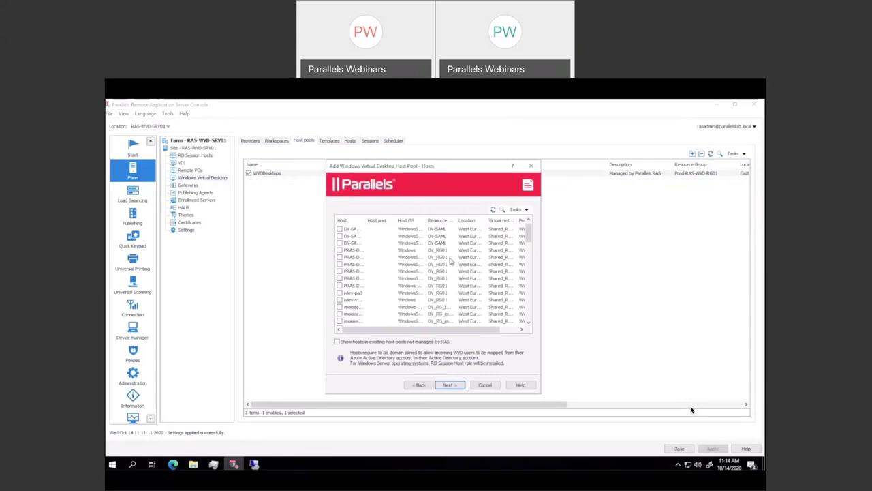
{"action": "left_click_drag", "start_coordinate": [366, 221], "coordinate": [400, 221]}
{"action": "left_click", "coordinate": [504, 210]}
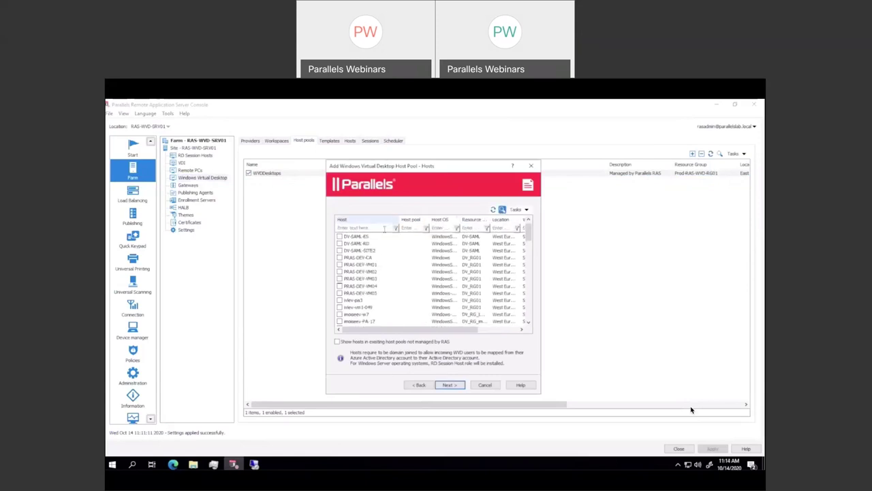
{"action": "type", "text": "prd"}
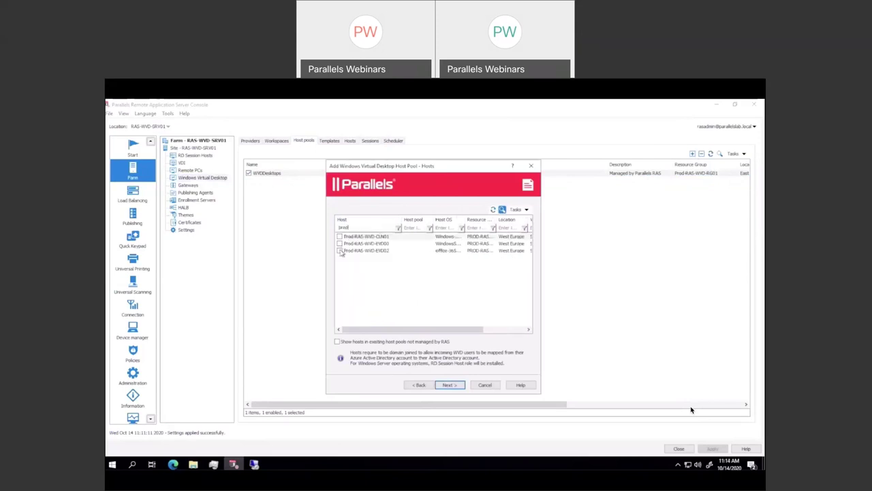
{"action": "left_click", "coordinate": [464, 386]}
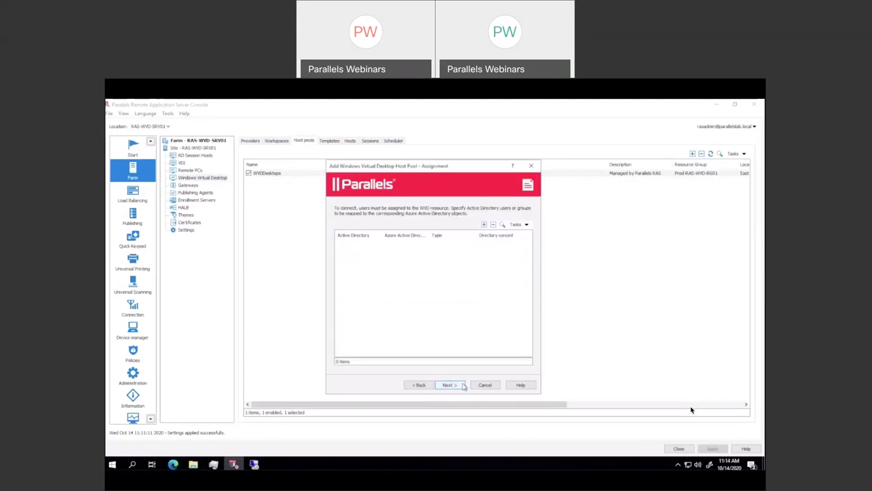
Assign the WVDusers group, turn off optimization, and finish creating the pool.
{"action": "left_click", "coordinate": [485, 224]}
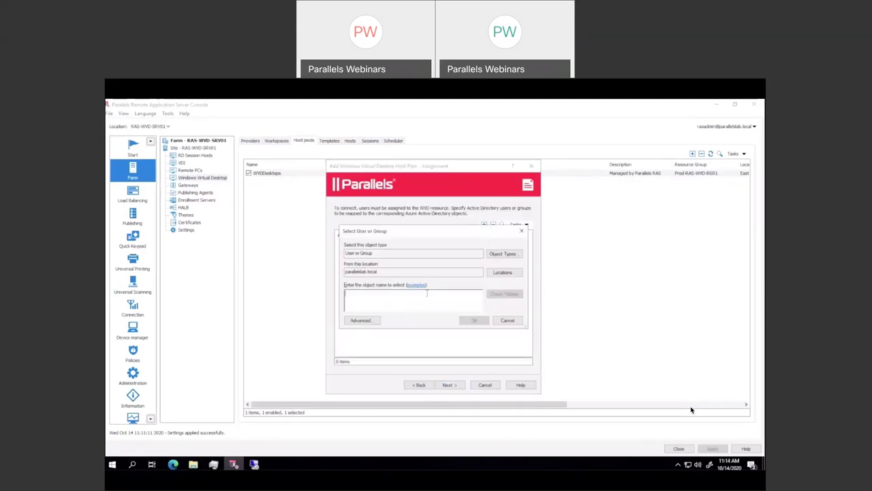
{"action": "type", "text": "WVDusers"}
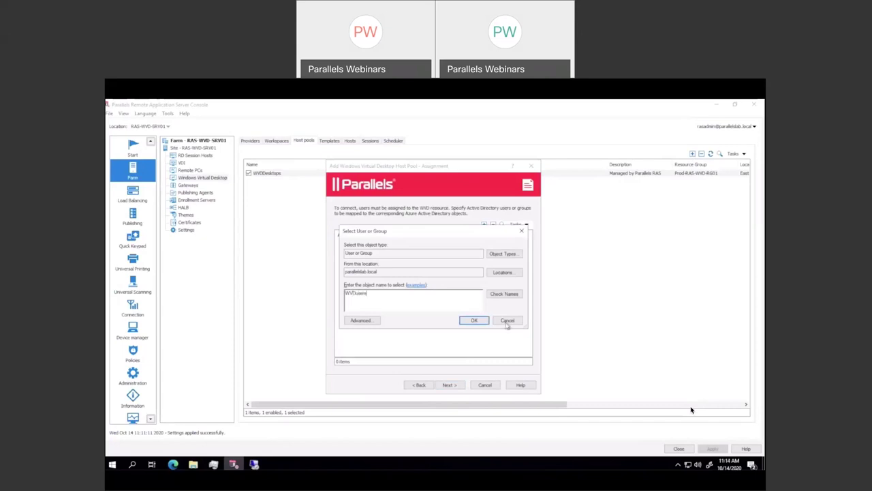
{"action": "left_click", "coordinate": [474, 320]}
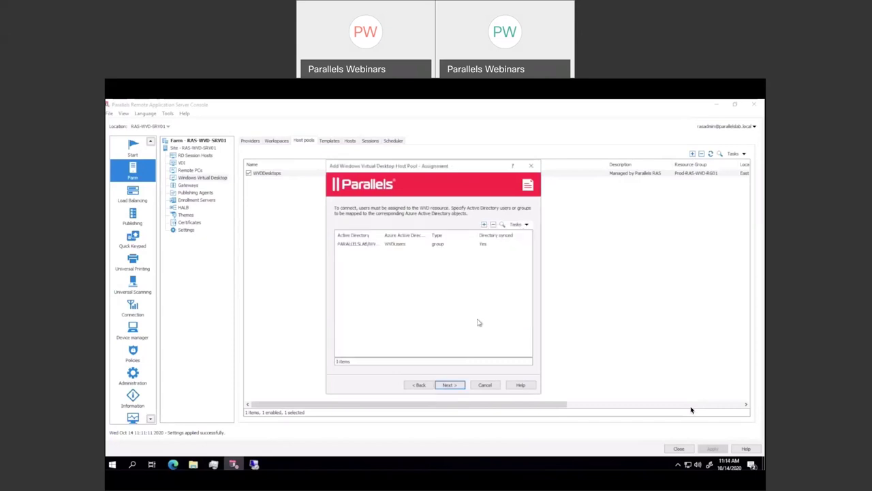
{"action": "left_click", "coordinate": [465, 385]}
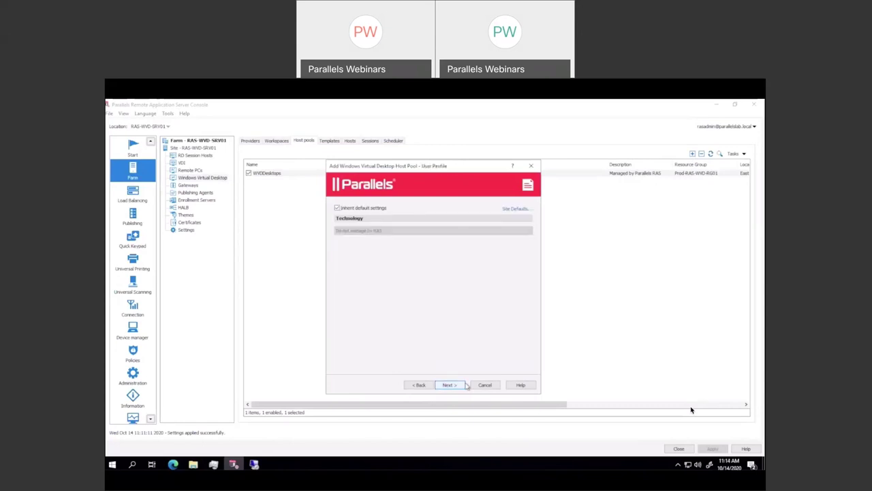
{"action": "left_click", "coordinate": [450, 385]}
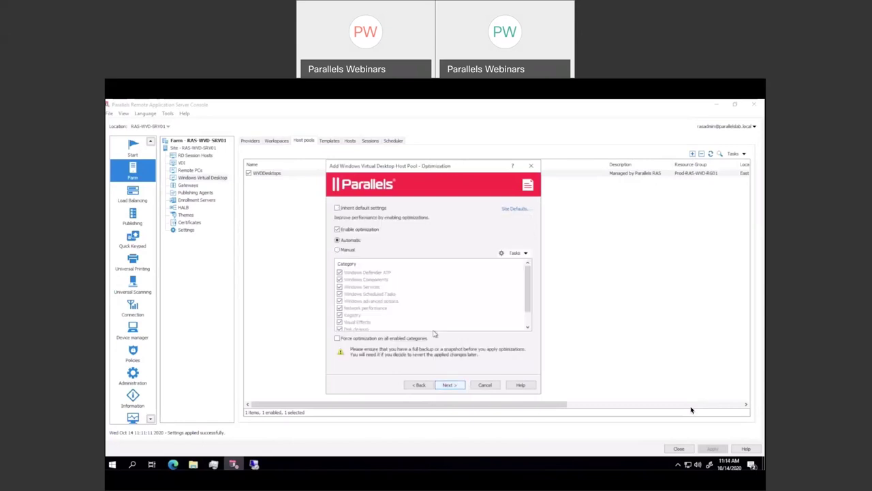
{"action": "left_click", "coordinate": [354, 213]}
{"action": "left_click", "coordinate": [361, 231]}
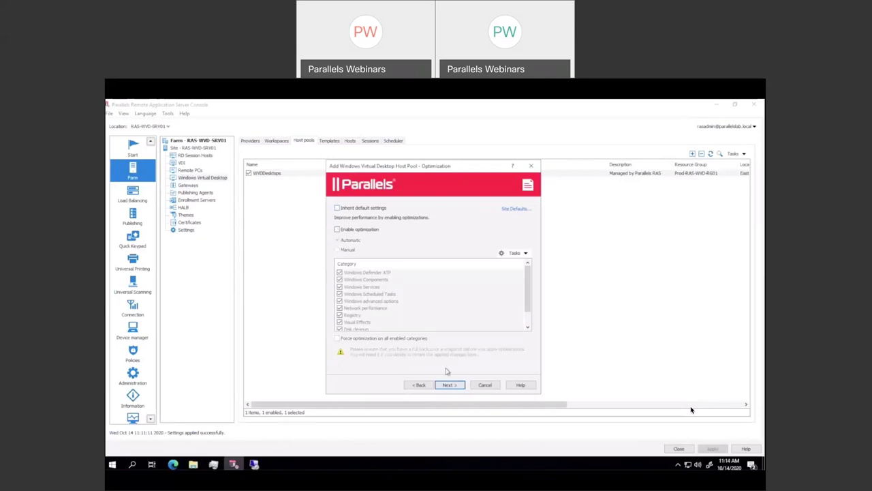
{"action": "left_click", "coordinate": [448, 385]}
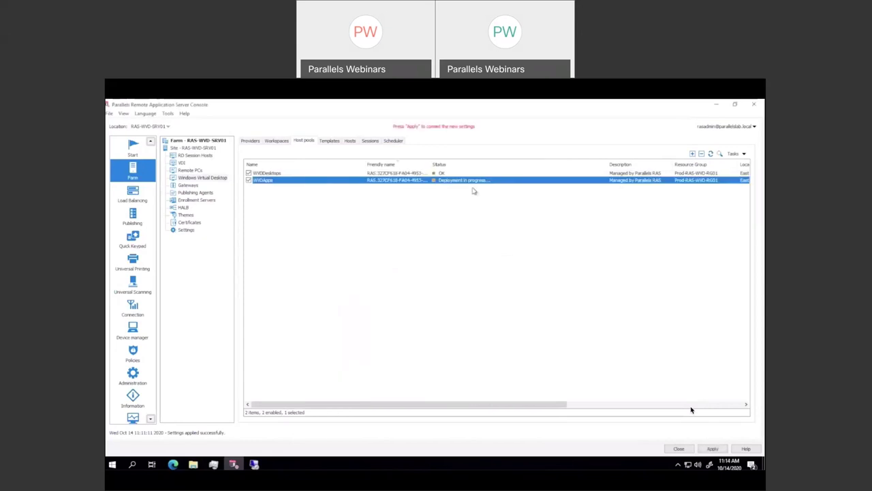
Refresh the WVDApps pool's host status and the host pool list.
{"action": "double_click", "coordinate": [473, 183]}
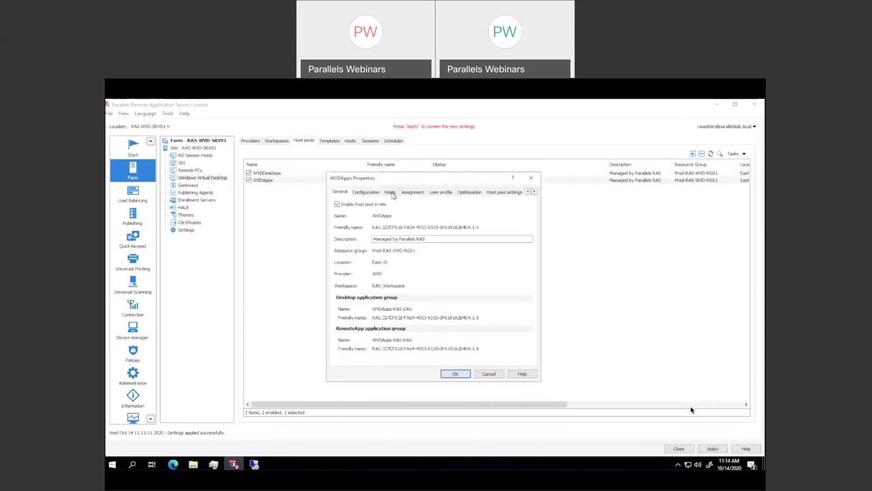
{"action": "left_click", "coordinate": [389, 193]}
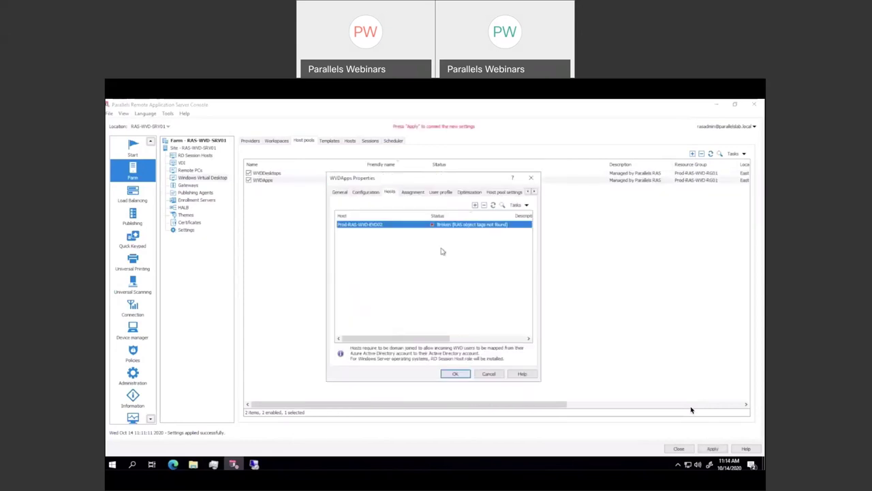
{"action": "left_click", "coordinate": [494, 205]}
{"action": "left_click", "coordinate": [455, 374]}
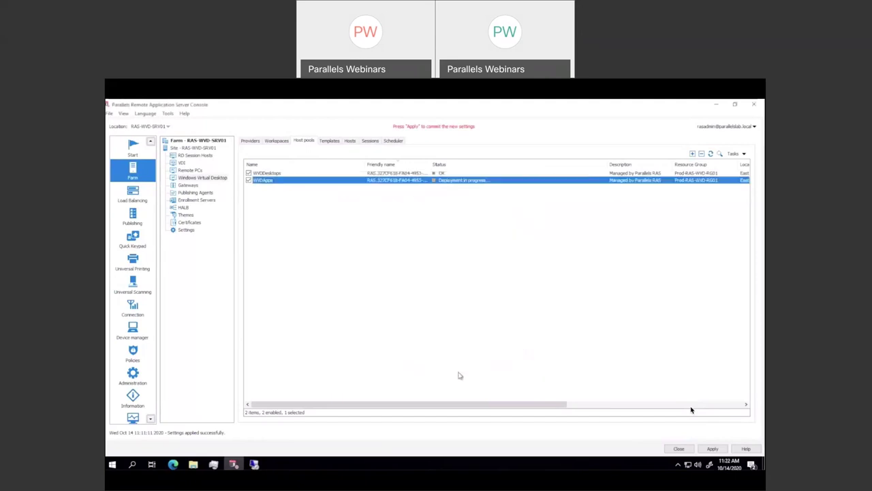
{"action": "left_click", "coordinate": [712, 154]}
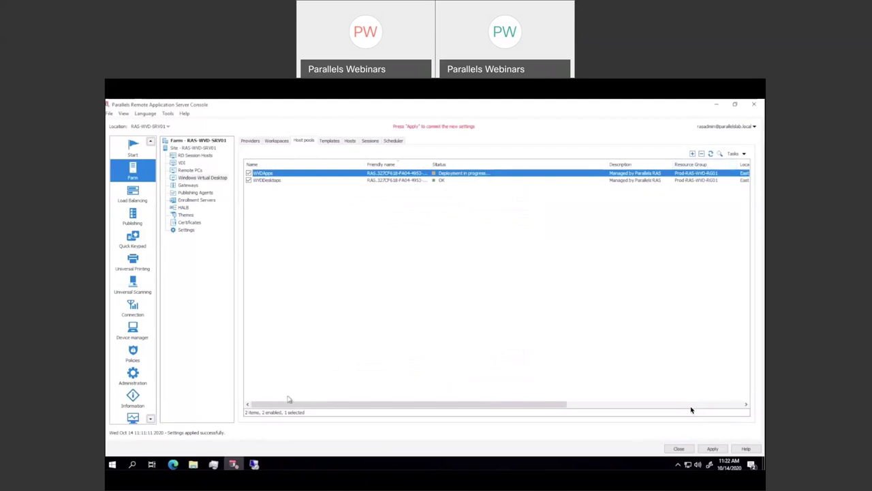
{"action": "key", "text": "alt+Tab"}
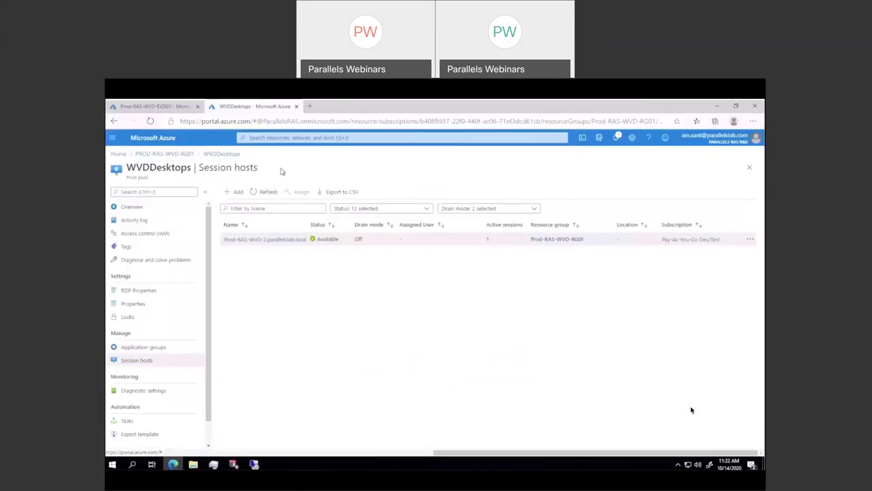
Filter the resource group by 'wvdap' and open the WVDApps host pool in Azure.
{"action": "left_click", "coordinate": [184, 154]}
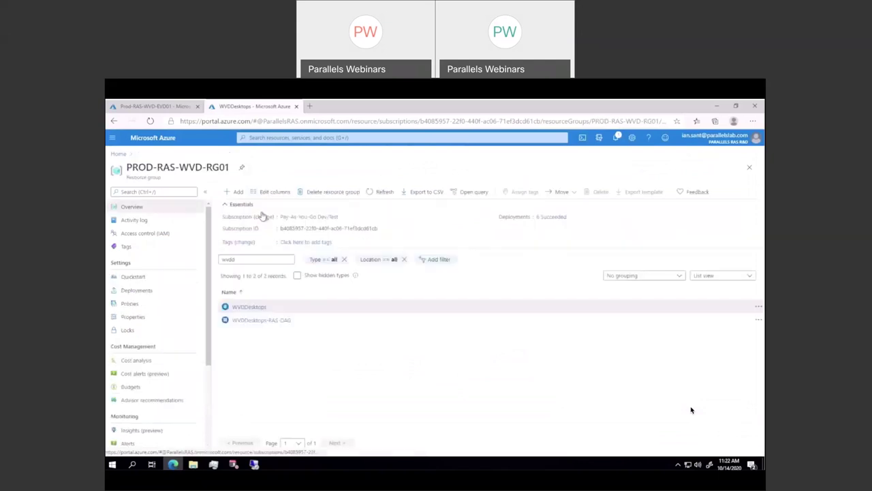
{"action": "double_click", "coordinate": [265, 258]}
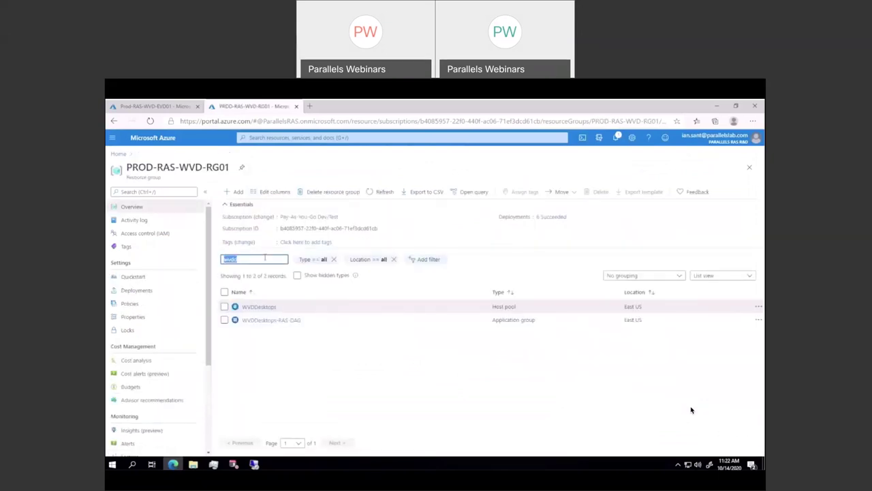
{"action": "type", "text": "wvdap"}
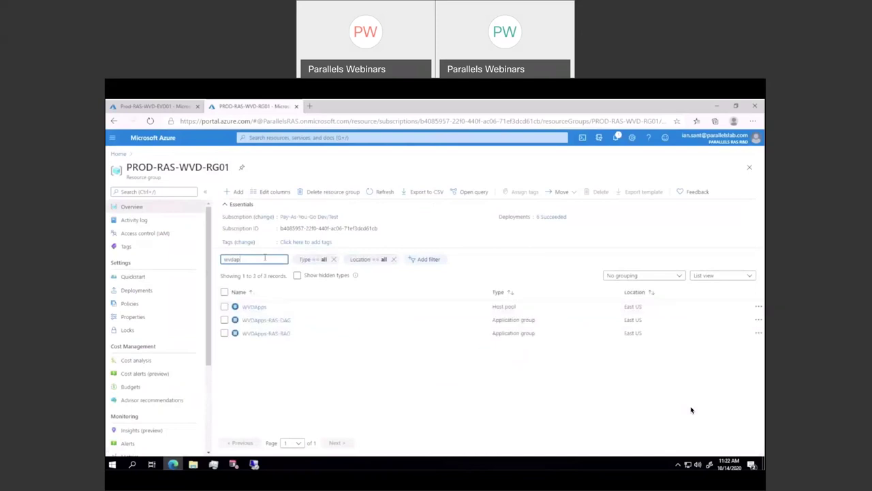
{"action": "left_click", "coordinate": [260, 307]}
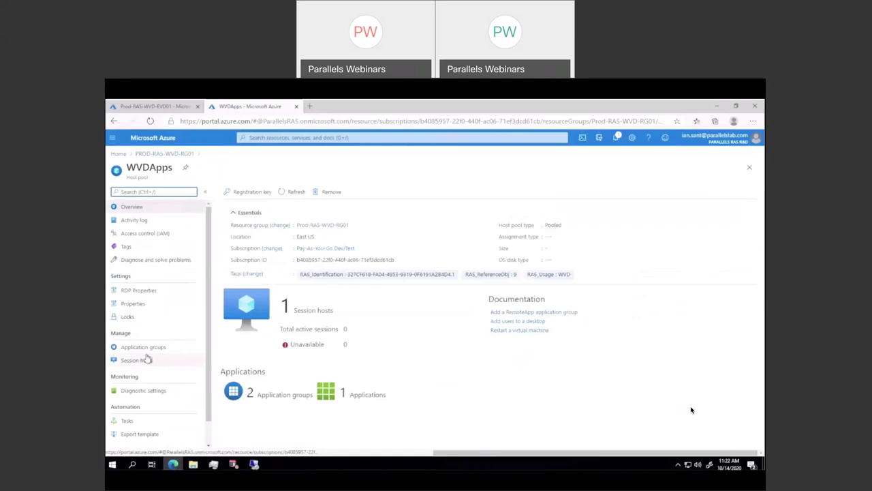
Check user assignments of the WVDApps-RAS-DAG and WVDApps-RAS-RAG application groups.
{"action": "left_click", "coordinate": [145, 348]}
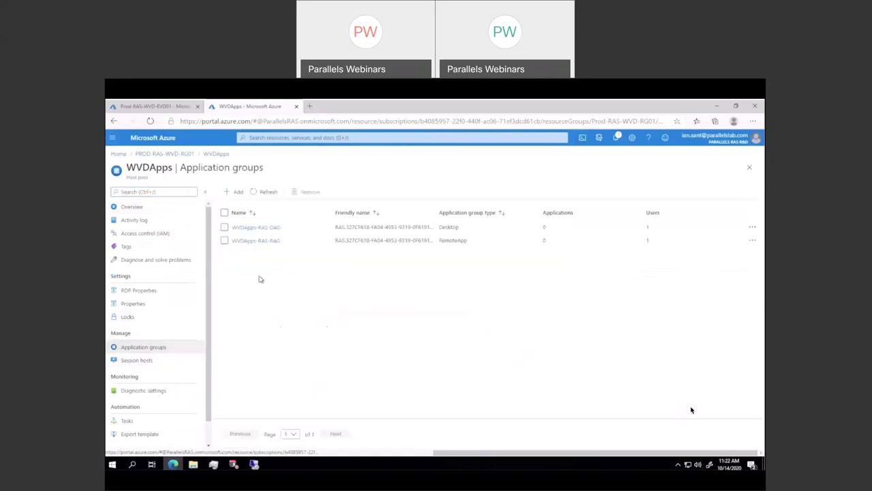
{"action": "left_click", "coordinate": [267, 227]}
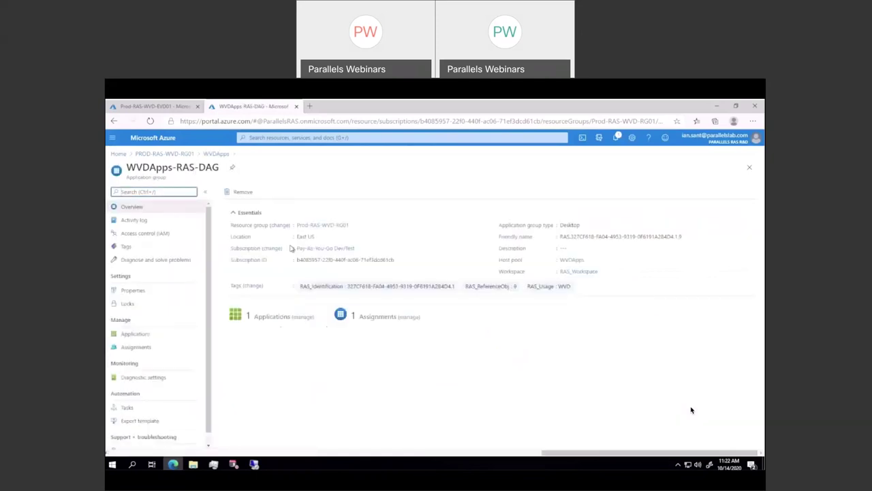
{"action": "left_click", "coordinate": [407, 317]}
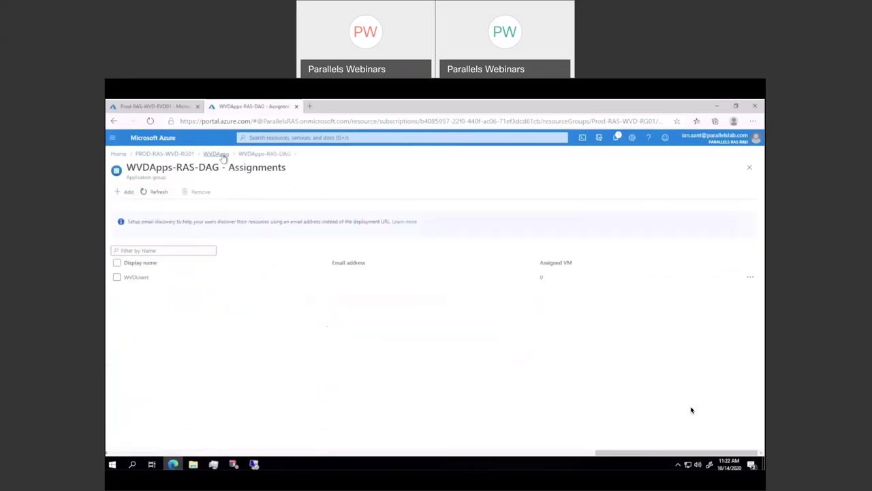
{"action": "left_click", "coordinate": [218, 156]}
{"action": "left_click", "coordinate": [255, 243]}
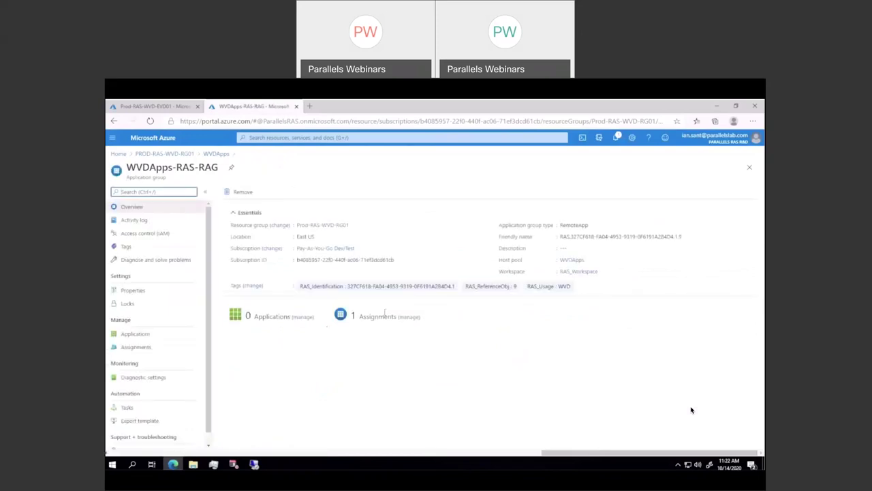
{"action": "left_click", "coordinate": [413, 318]}
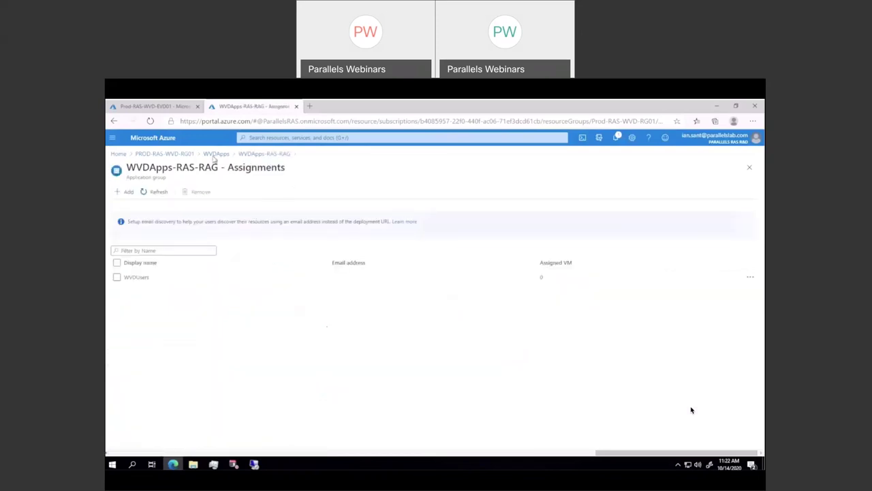
View the WVDApps session hosts, then return to the RAS Console.
{"action": "left_click", "coordinate": [216, 154]}
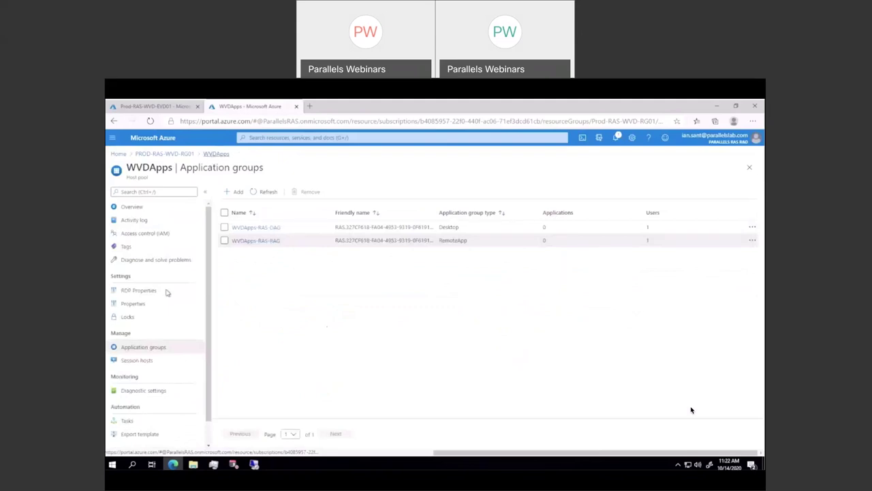
{"action": "left_click", "coordinate": [140, 360]}
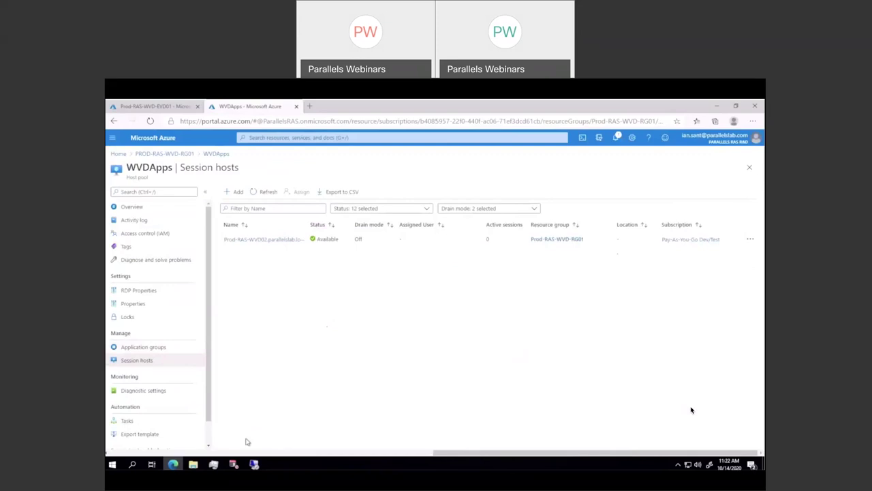
{"action": "left_click", "coordinate": [234, 464]}
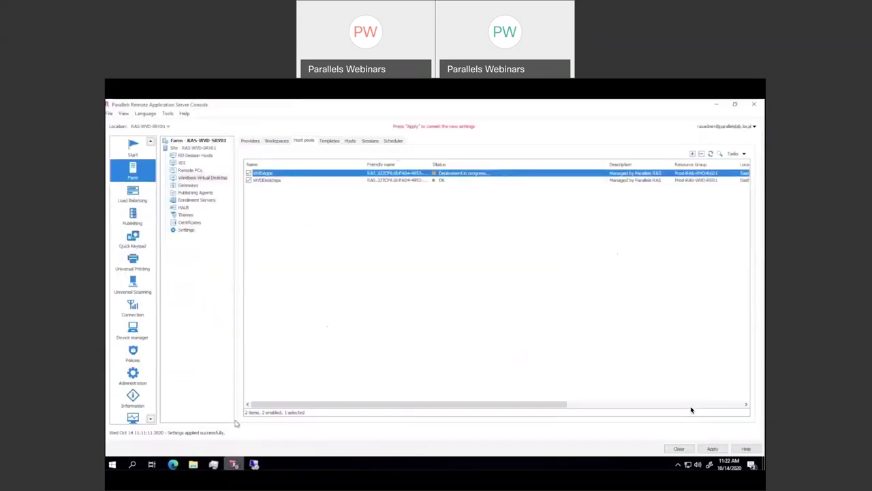
Start publishing a Windows Virtual Desktop installed application.
{"action": "left_click", "coordinate": [136, 220]}
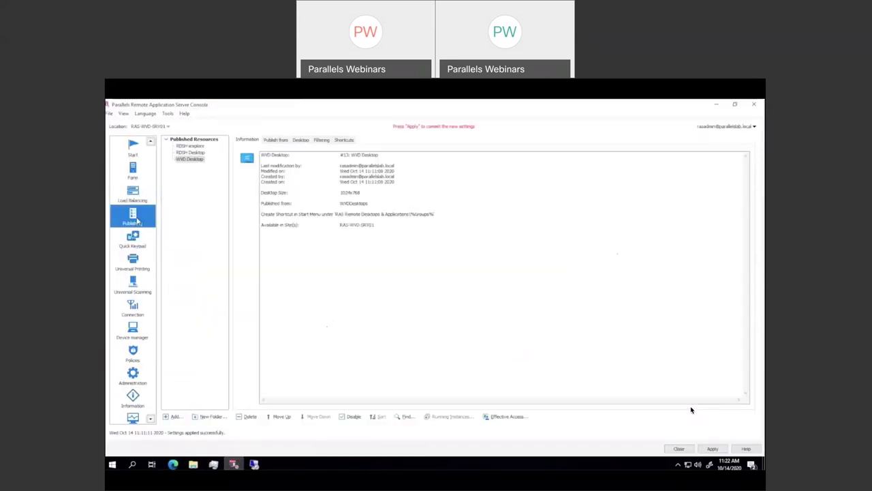
{"action": "left_click", "coordinate": [178, 417]}
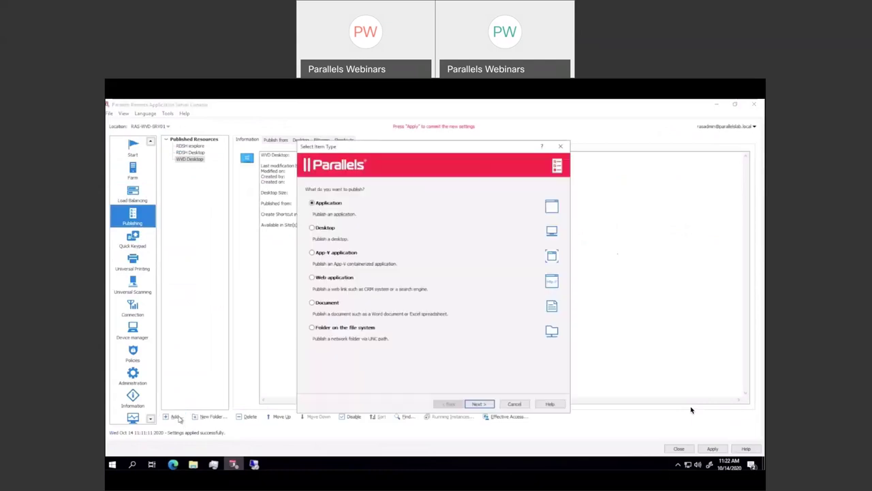
{"action": "left_click", "coordinate": [477, 404]}
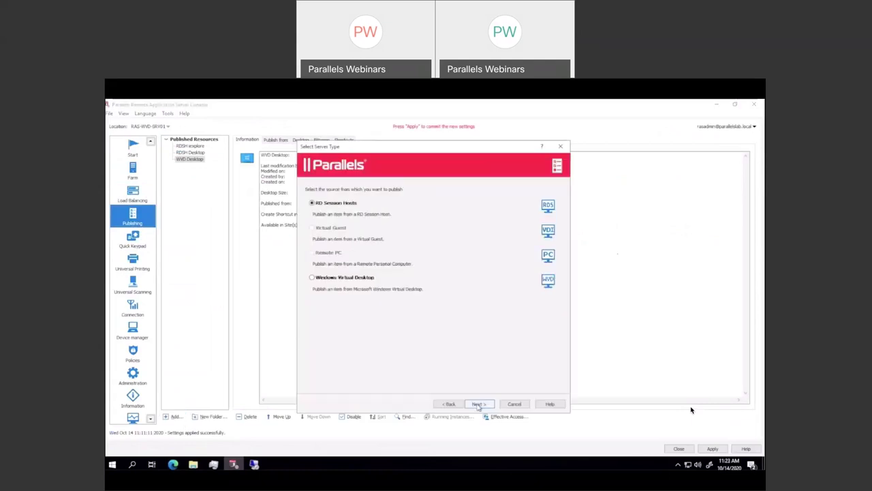
{"action": "left_click", "coordinate": [357, 281]}
{"action": "left_click", "coordinate": [477, 404]}
{"action": "left_click", "coordinate": [364, 238]}
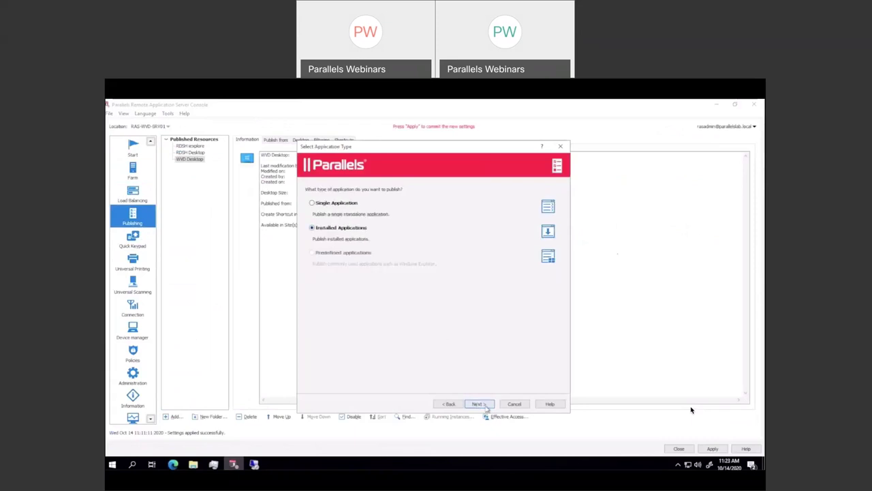
{"action": "left_click", "coordinate": [479, 404]}
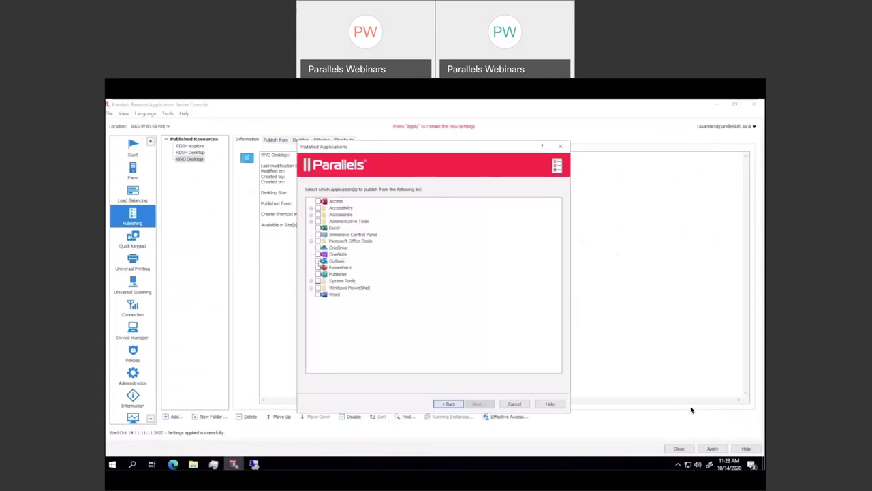
Publish Word from the WVDApps pool and apply the settings.
{"action": "left_click", "coordinate": [318, 295]}
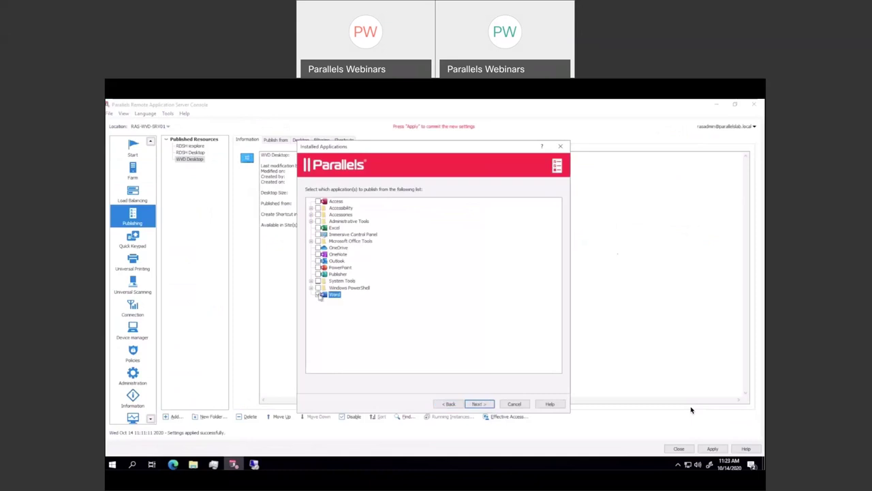
{"action": "left_click", "coordinate": [478, 404]}
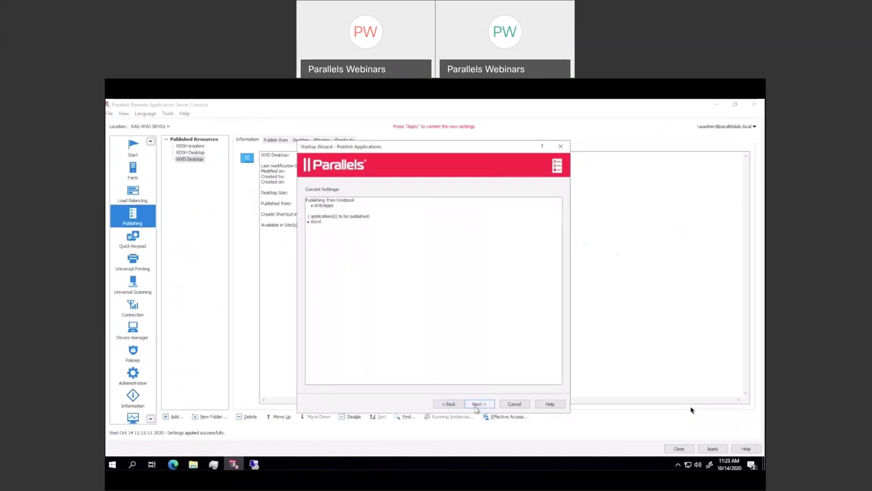
{"action": "left_click", "coordinate": [477, 404]}
{"action": "left_click", "coordinate": [478, 404]}
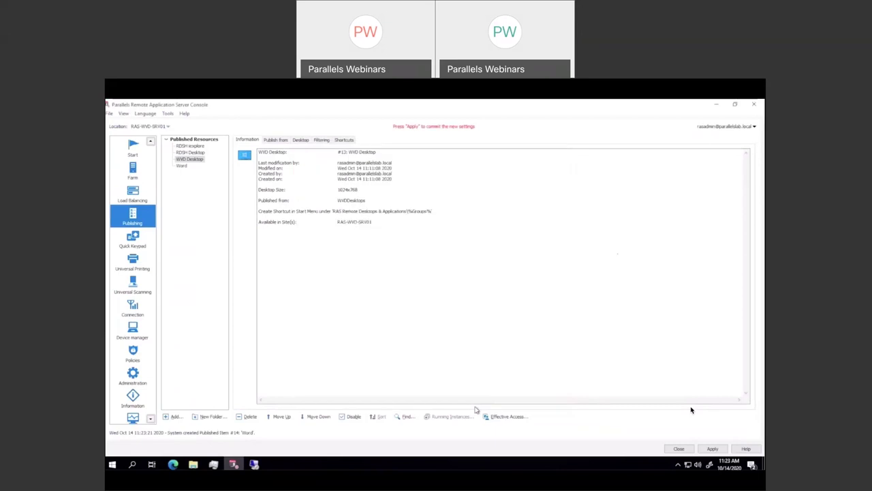
{"action": "left_click", "coordinate": [717, 449]}
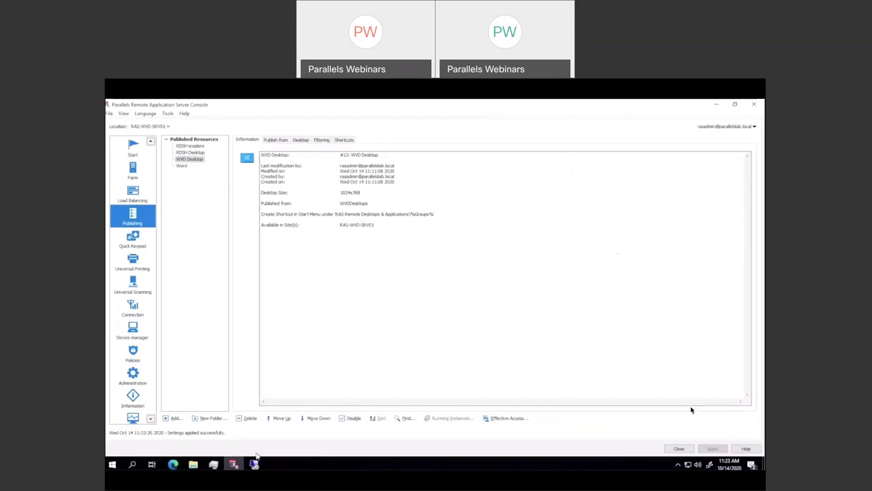
Refresh the Parallels-RAS-WVD connection's published applications in Parallels Client.
{"action": "key", "text": "alt+Tab"}
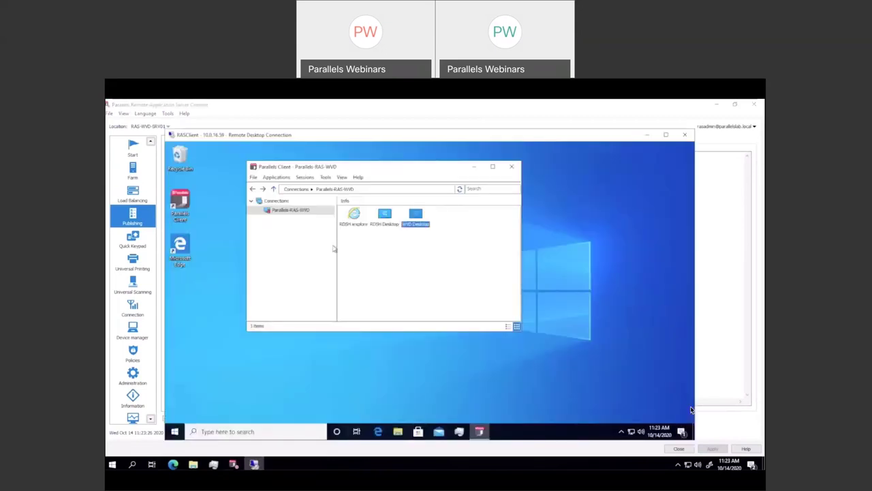
{"action": "right_click", "coordinate": [320, 215]}
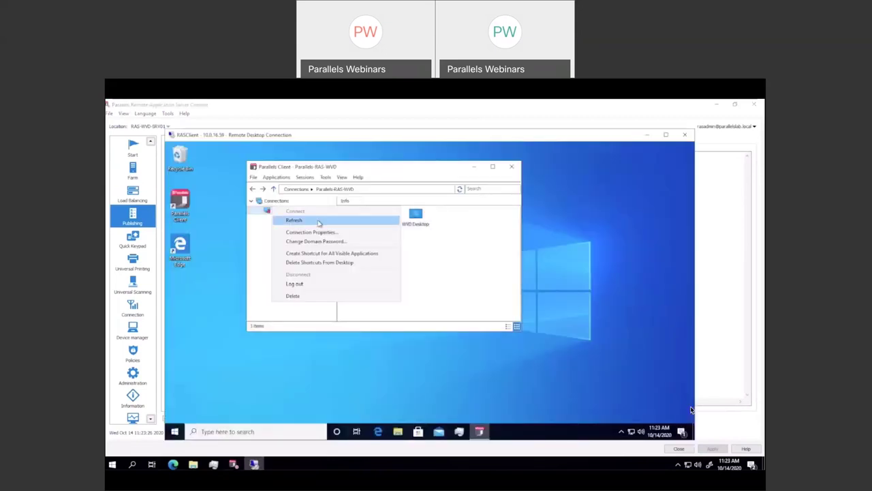
{"action": "left_click", "coordinate": [318, 220]}
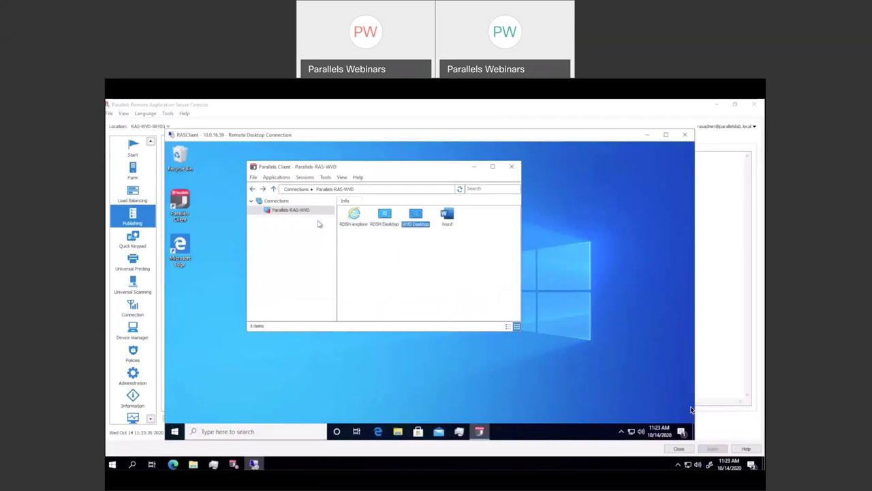
Launch Word and submit the user's password.
{"action": "double_click", "coordinate": [448, 216]}
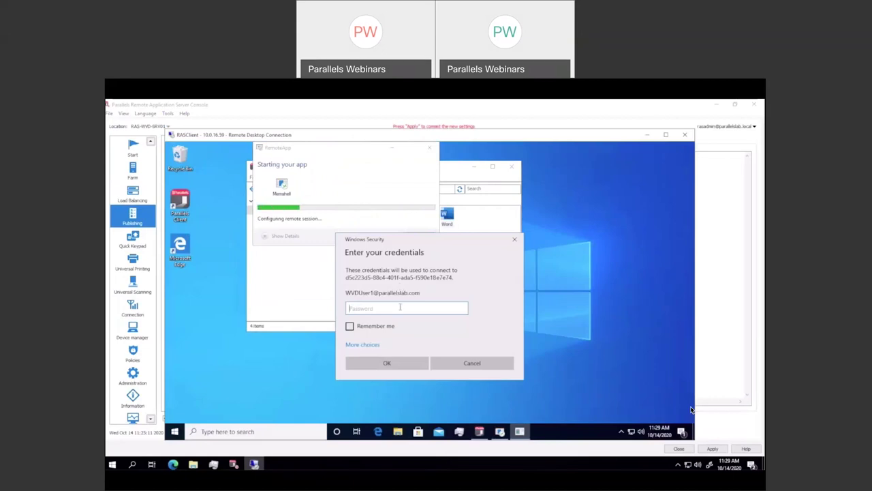
{"action": "type", "text": "•••••••••"}
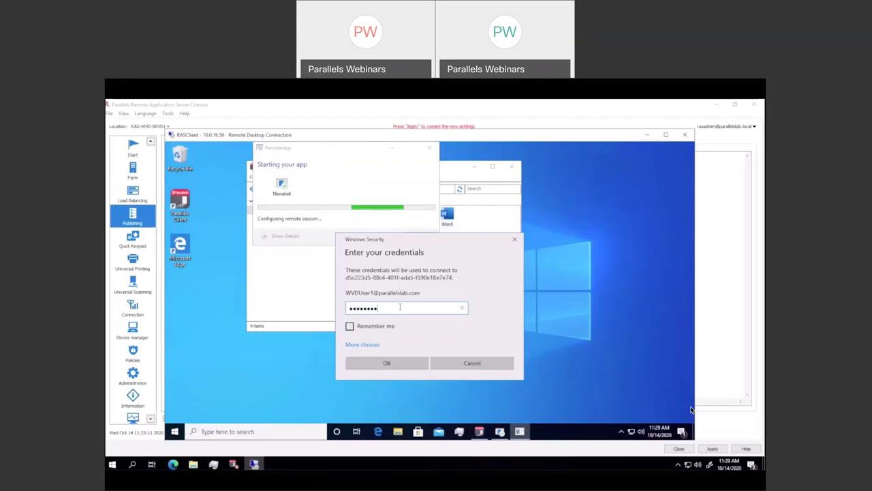
{"action": "key", "text": "Return"}
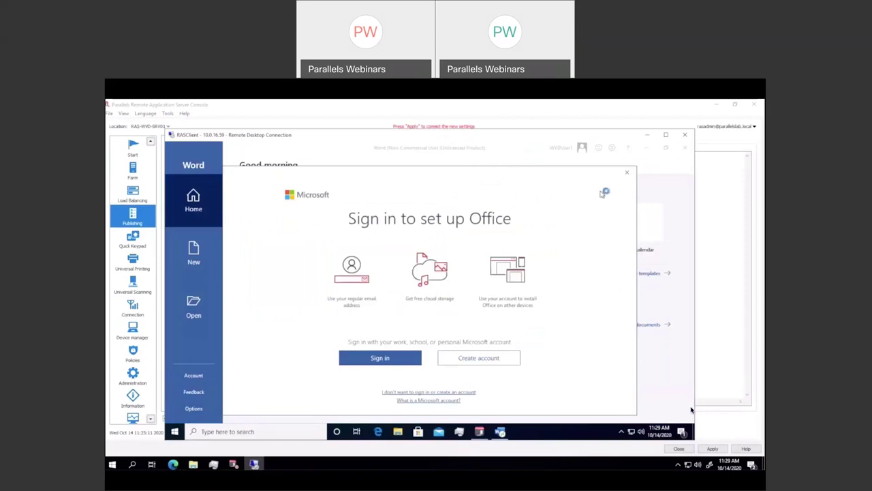
Create a Word document from the Blue grey resume template.
{"action": "left_click", "coordinate": [627, 172]}
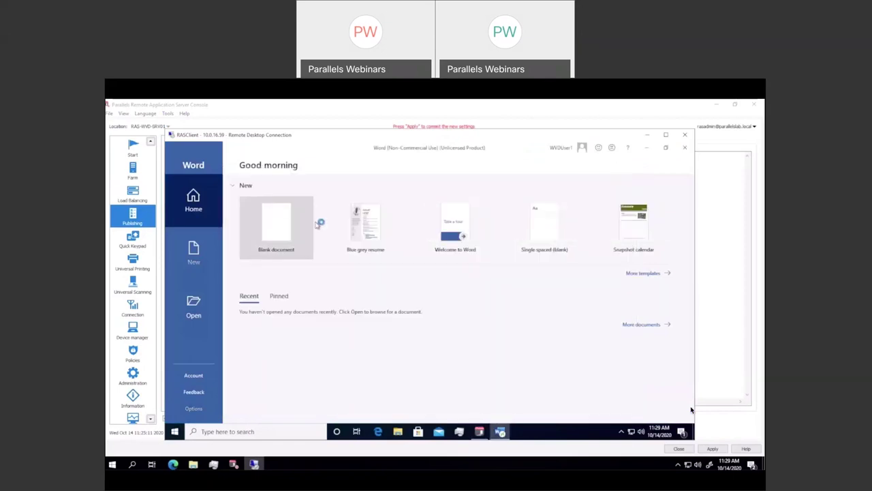
{"action": "left_click", "coordinate": [366, 233]}
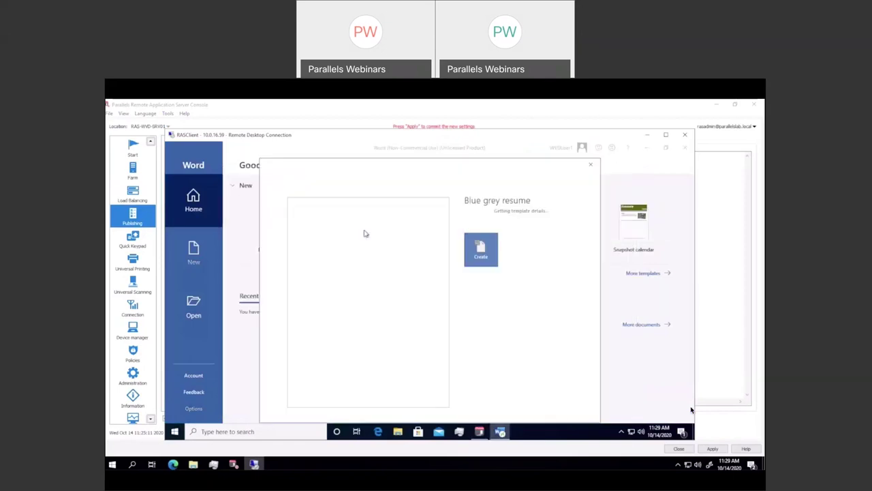
{"action": "left_click", "coordinate": [480, 303]}
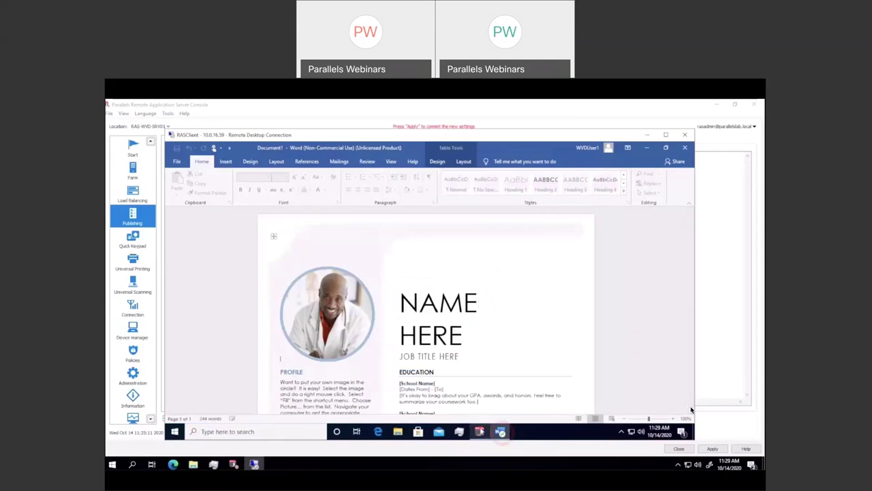
Launch RDSH explorer, close Internet Explorer and Word, and advance to the next slide.
{"action": "left_click", "coordinate": [501, 432]}
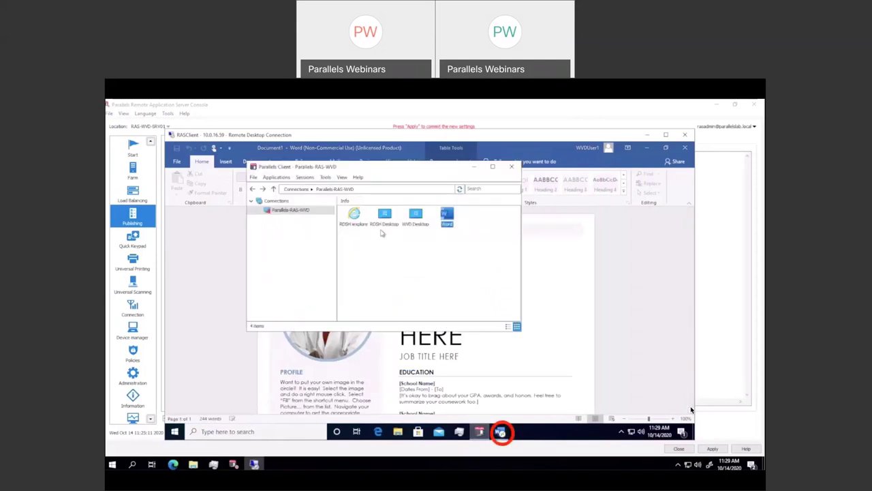
{"action": "double_click", "coordinate": [363, 220]}
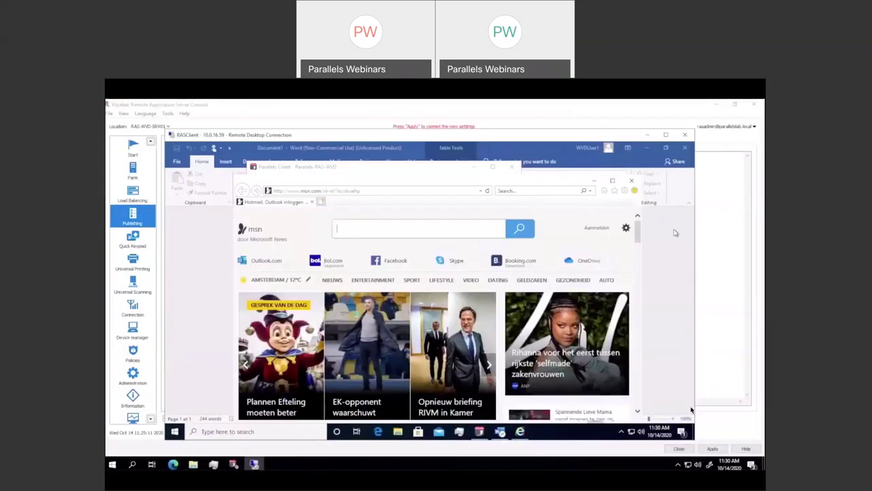
{"action": "left_click", "coordinate": [631, 181]}
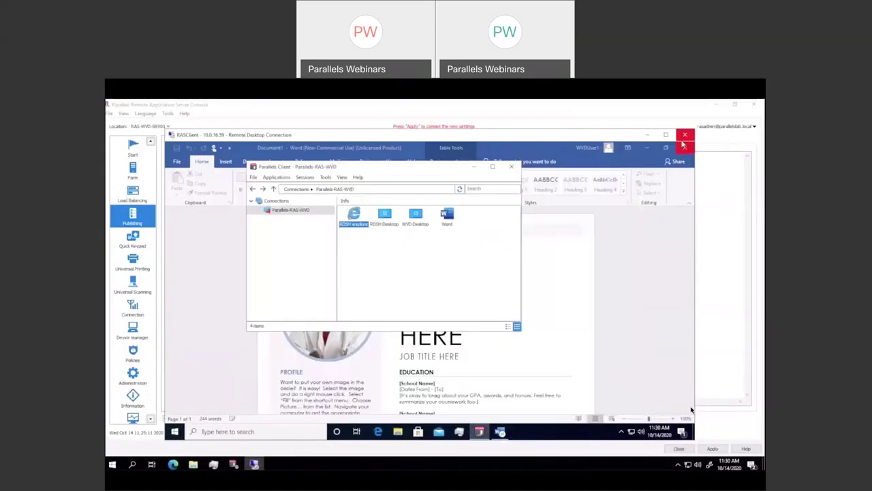
{"action": "left_click", "coordinate": [686, 147]}
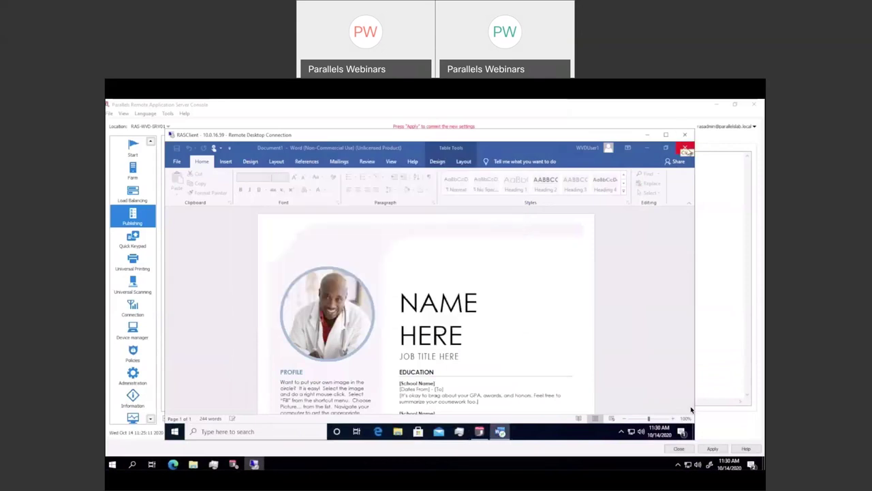
{"action": "key", "text": "Right"}
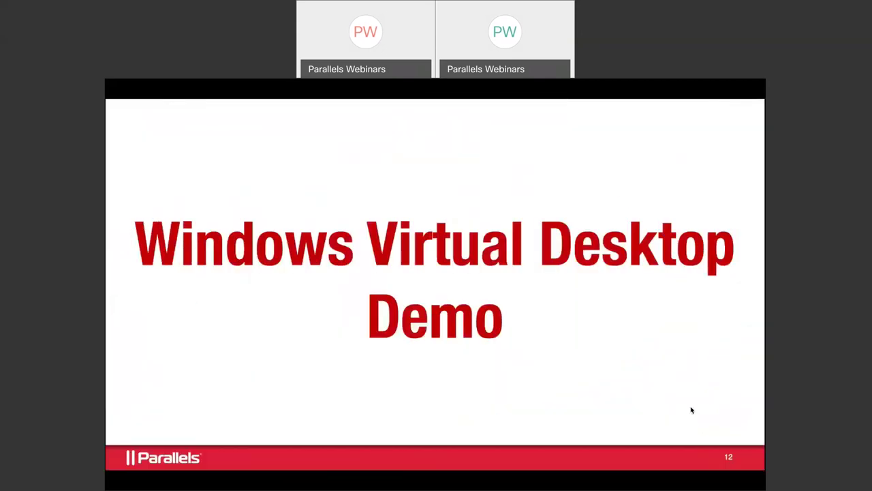
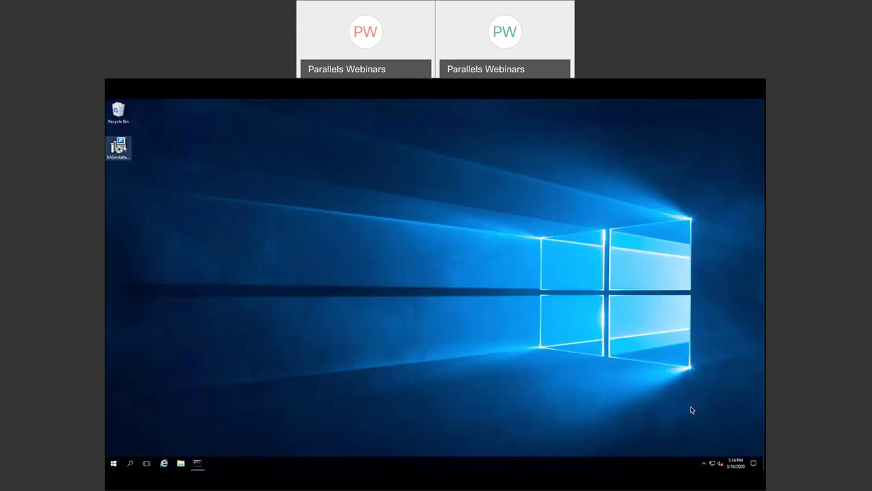
Launch the RAS installer, accept the license agreement and keep the default install folder.
{"action": "double_click", "coordinate": [117, 147]}
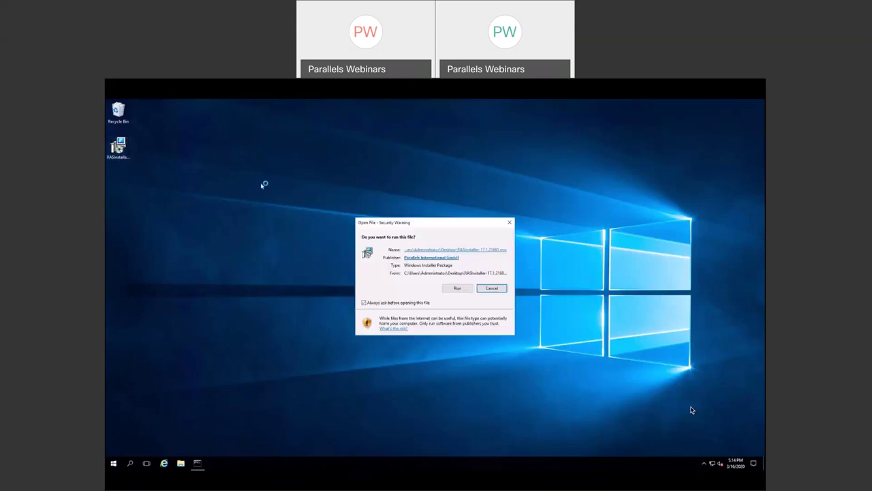
{"action": "left_click", "coordinate": [462, 289]}
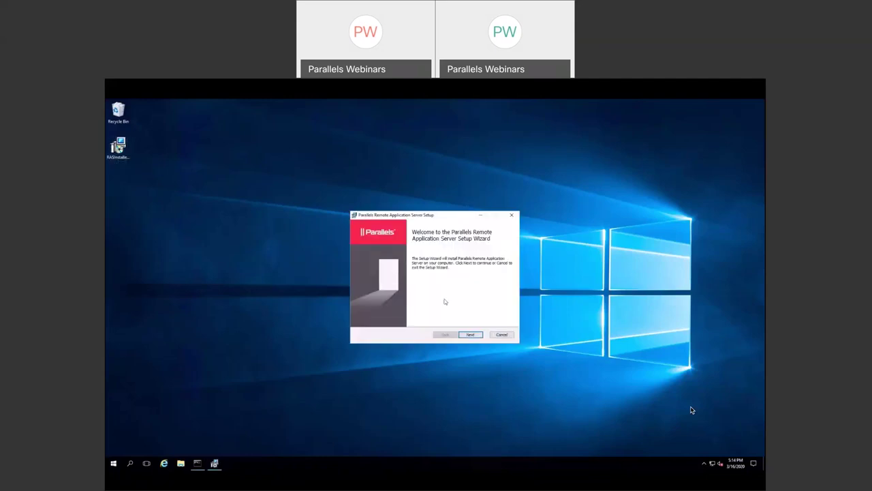
{"action": "left_click", "coordinate": [467, 335]}
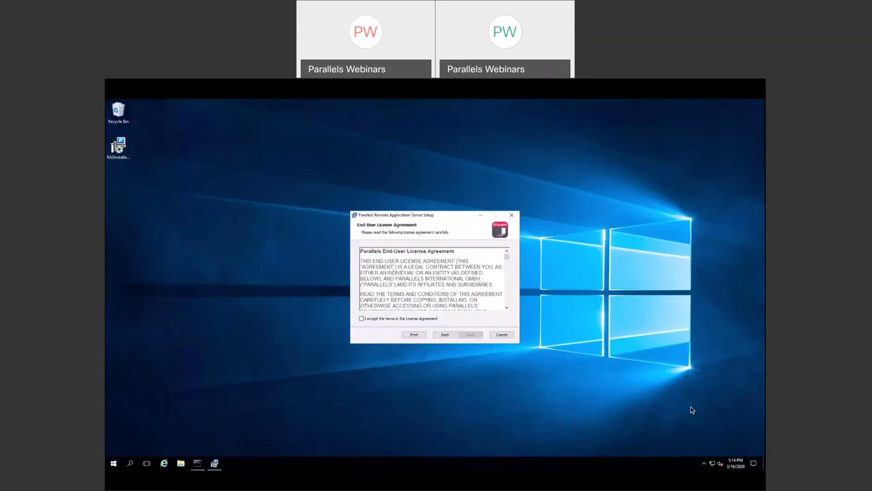
{"action": "left_click", "coordinate": [404, 320]}
{"action": "left_click", "coordinate": [470, 334]}
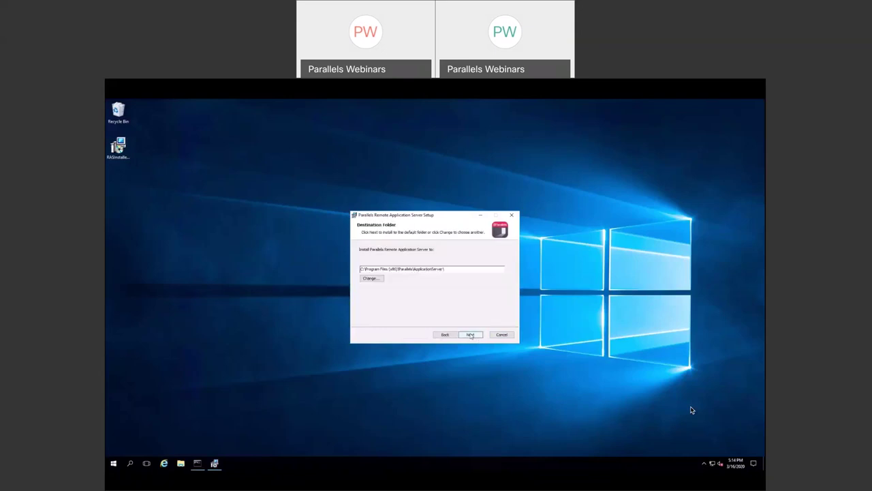
{"action": "left_click", "coordinate": [470, 334]}
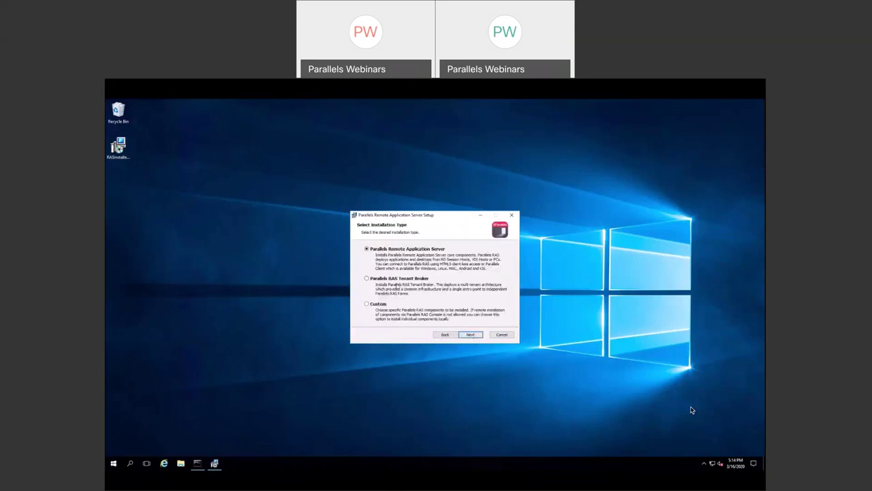
Install the Tenant Broker with automatic firewall rules, no SSO, and Launch Console kept checked.
{"action": "left_click", "coordinate": [367, 279]}
{"action": "left_click", "coordinate": [470, 335]}
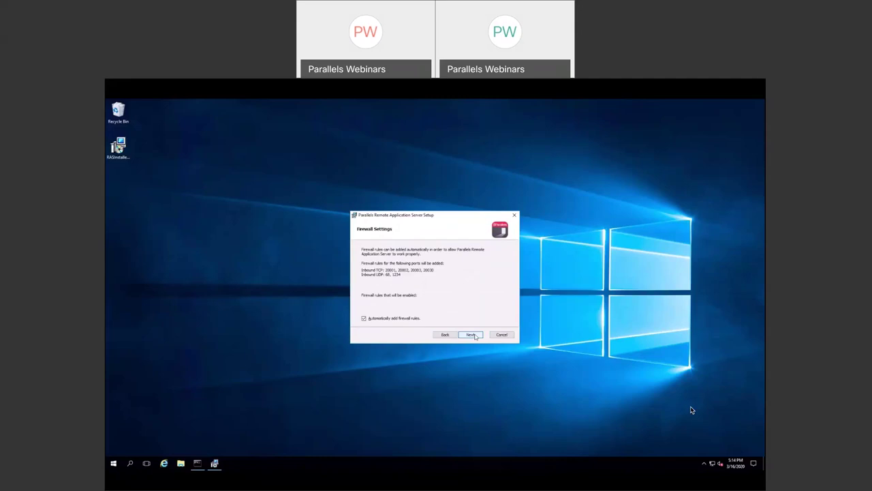
{"action": "left_click", "coordinate": [470, 334]}
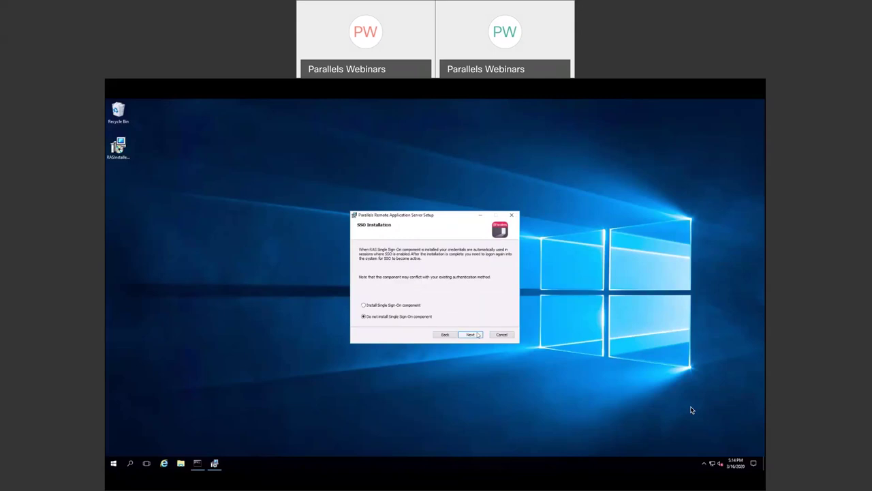
{"action": "left_click", "coordinate": [478, 334]}
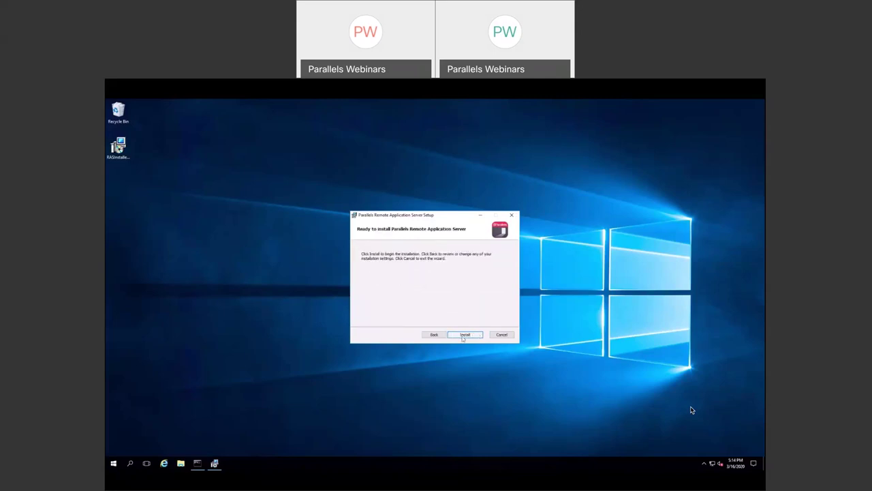
{"action": "left_click", "coordinate": [463, 334]}
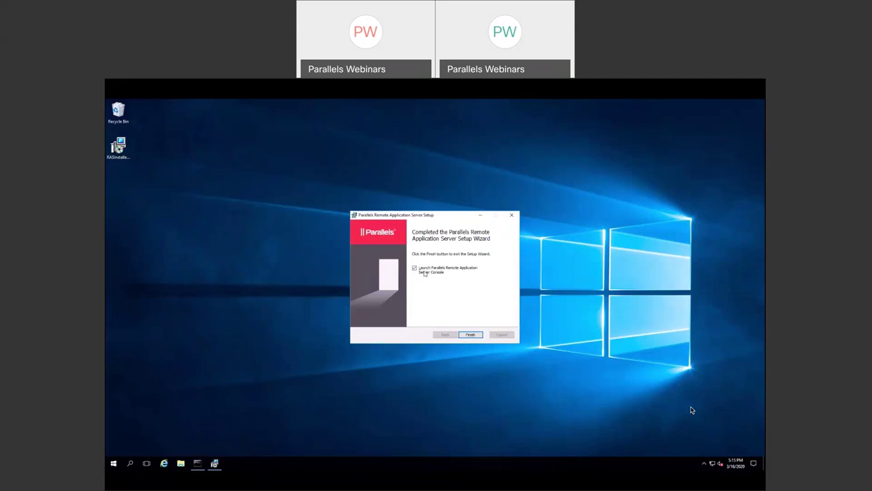
{"action": "left_click", "coordinate": [414, 268]}
{"action": "left_click", "coordinate": [414, 268]}
Finish the setup wizard and log in to the CERT-TB Tenant Broker farm.
{"action": "left_click", "coordinate": [470, 334]}
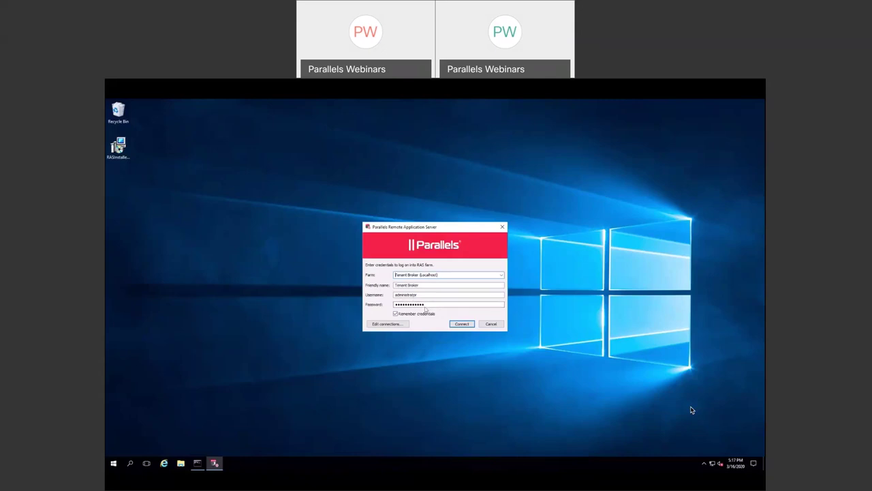
{"action": "left_click", "coordinate": [455, 324]}
{"action": "left_click", "coordinate": [461, 324]}
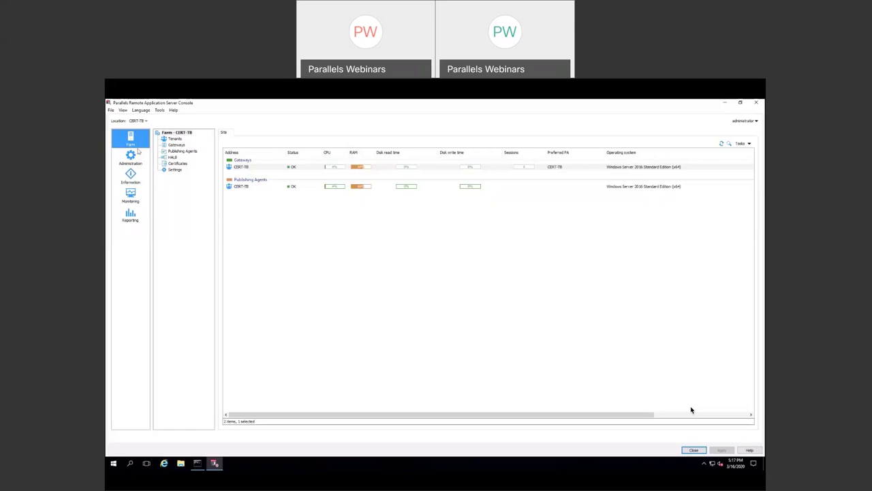
Browse Gateways, HALB, Publishing Agents and the empty Tenants list, then minimize the console.
{"action": "left_click", "coordinate": [177, 146]}
{"action": "left_click", "coordinate": [172, 157]}
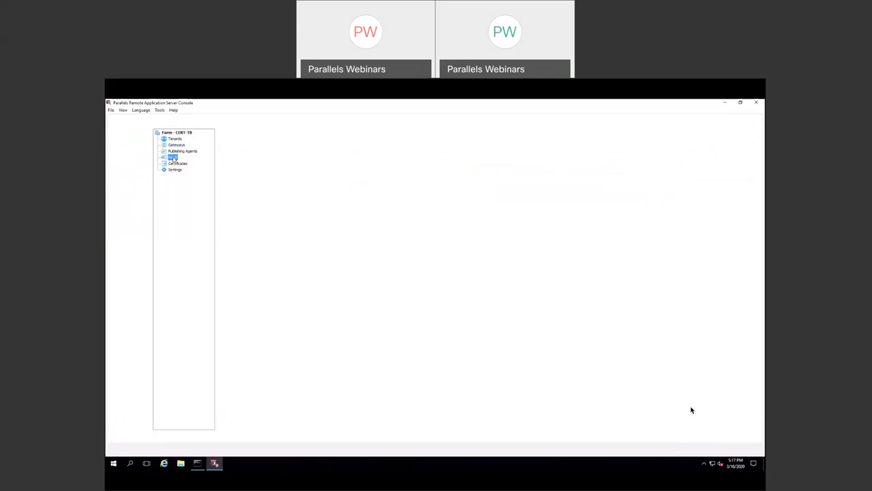
{"action": "left_click", "coordinate": [177, 152]}
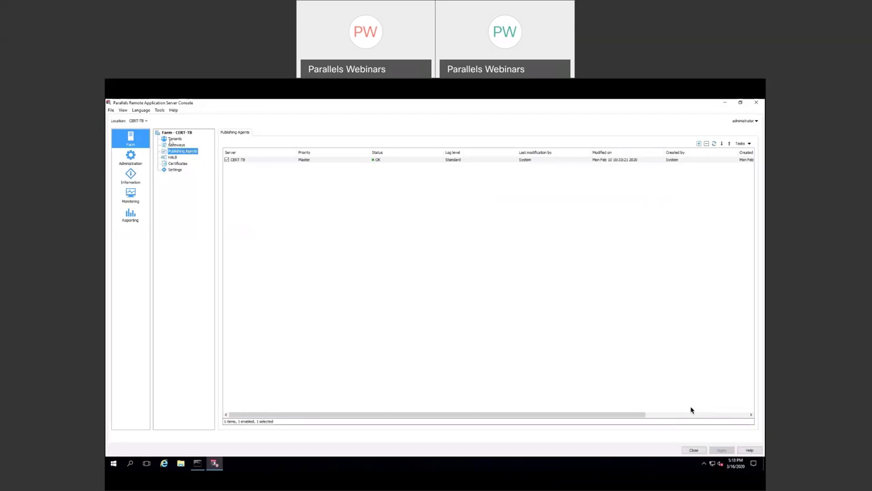
{"action": "left_click", "coordinate": [175, 139]}
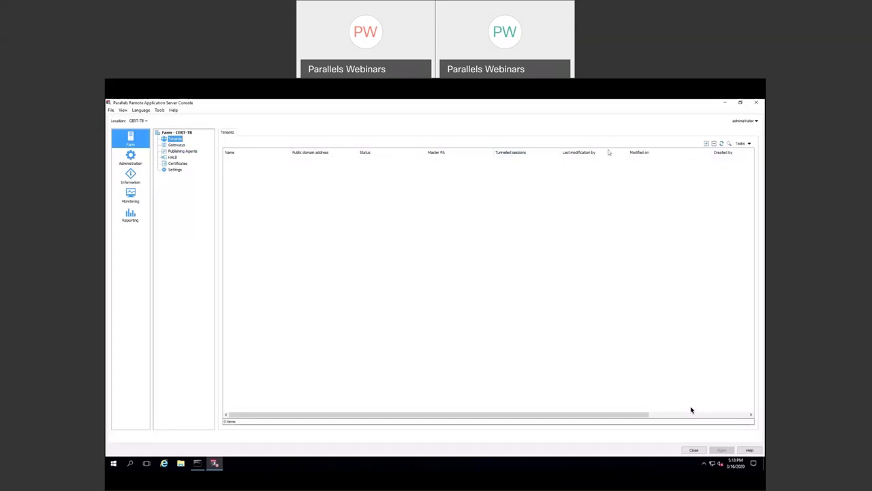
{"action": "left_click", "coordinate": [725, 104]}
Ping cert-tb -4, cert-s1.praslab.local and cert-s2.praslab.local in Command Prompt, then minimize it.
{"action": "left_click", "coordinate": [197, 464]}
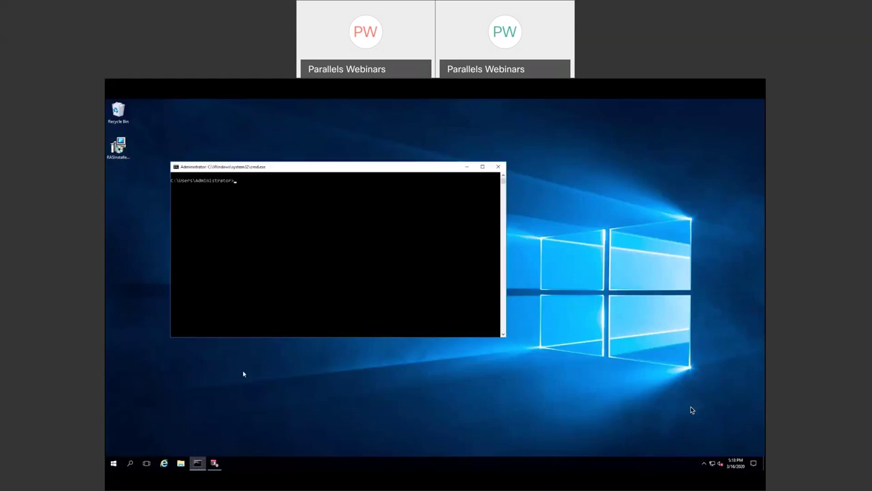
{"action": "type", "text": "cls"}
{"action": "key", "text": "Up"}
{"action": "key", "text": "Up"}
{"action": "key", "text": "Return"}
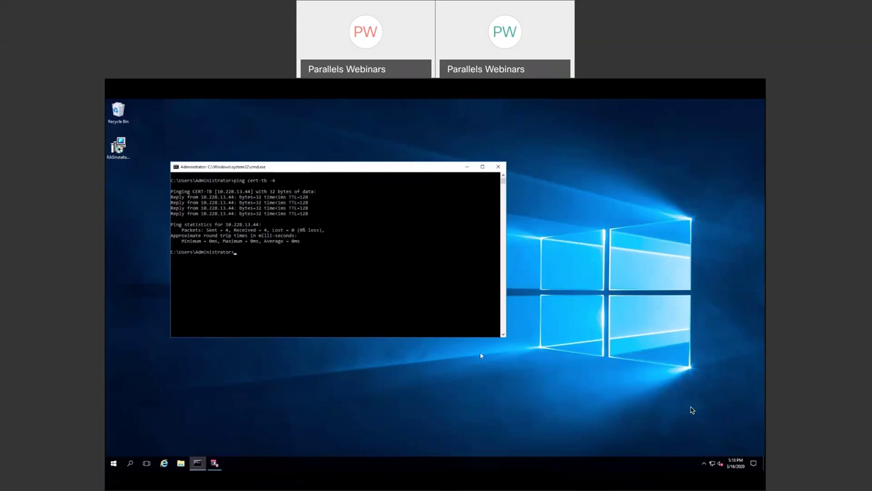
{"action": "type", "text": "ping cert-s1.praslab.local"}
{"action": "key", "text": "Return"}
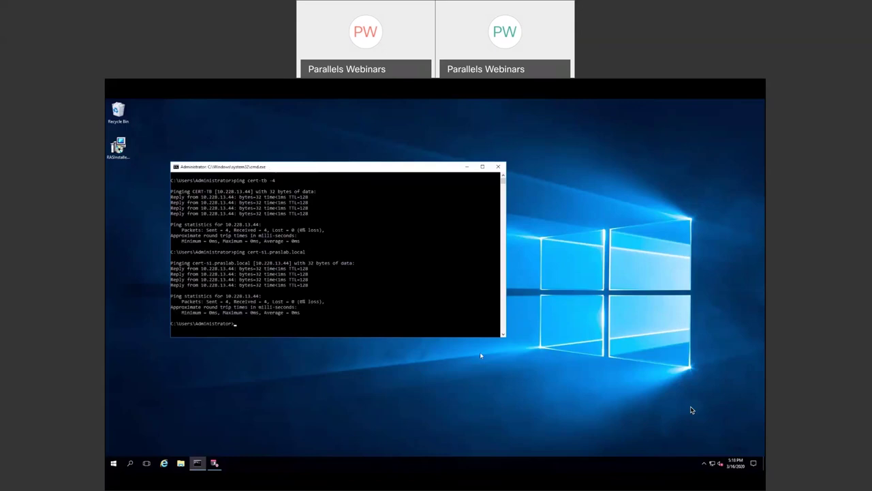
{"action": "type", "text": "ping cert-s2.praslab.local"}
{"action": "key", "text": "Return"}
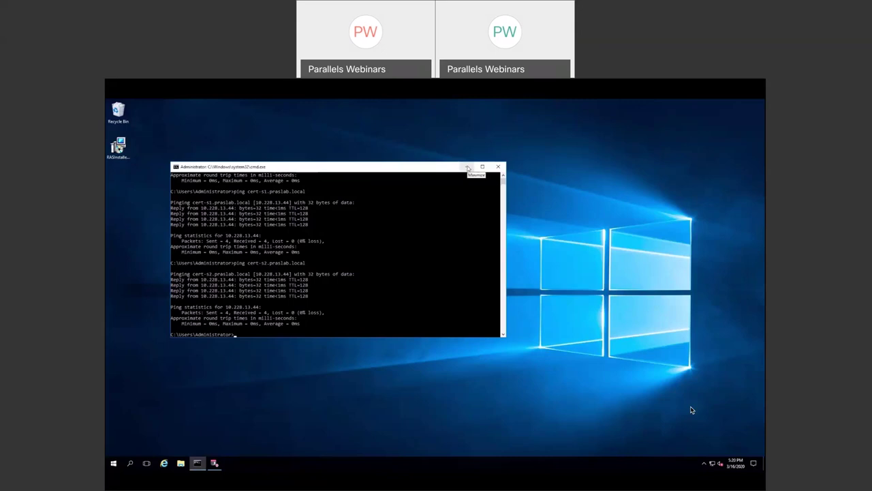
{"action": "left_click", "coordinate": [468, 167]}
Start a new tenant named Tenant1 with public domain address cert-s1.praslab.local.
{"action": "left_click", "coordinate": [214, 463]}
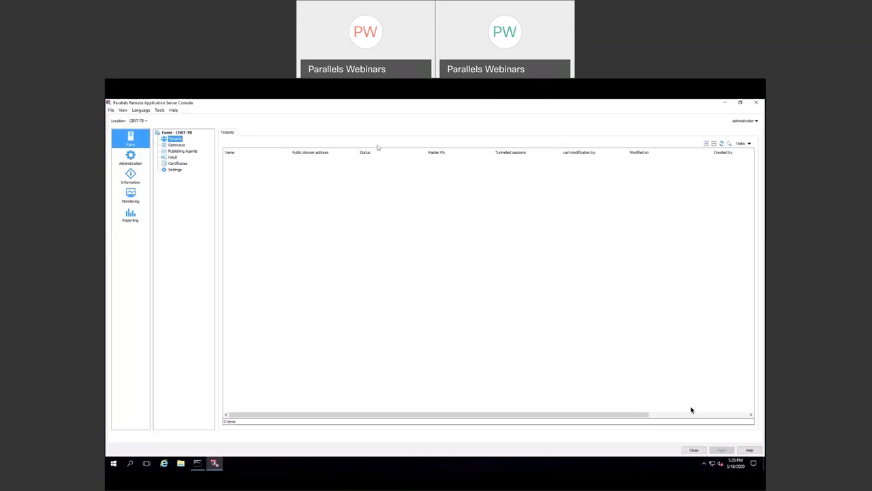
{"action": "left_click", "coordinate": [706, 144]}
{"action": "left_click", "coordinate": [453, 234]}
{"action": "type", "text": "Tenant1"}
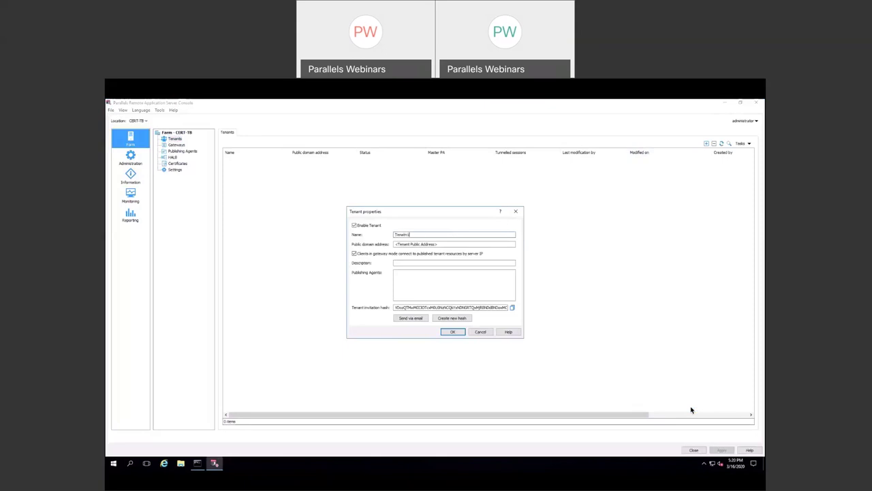
{"action": "key", "text": "Tab"}
{"action": "type", "text": "cert-t1.praxlab.local"}
Copy Tenant1's invitation hash, save and apply the tenant, and go to the RASCERT-01 console.
{"action": "left_click", "coordinate": [512, 308]}
{"action": "left_click", "coordinate": [452, 332]}
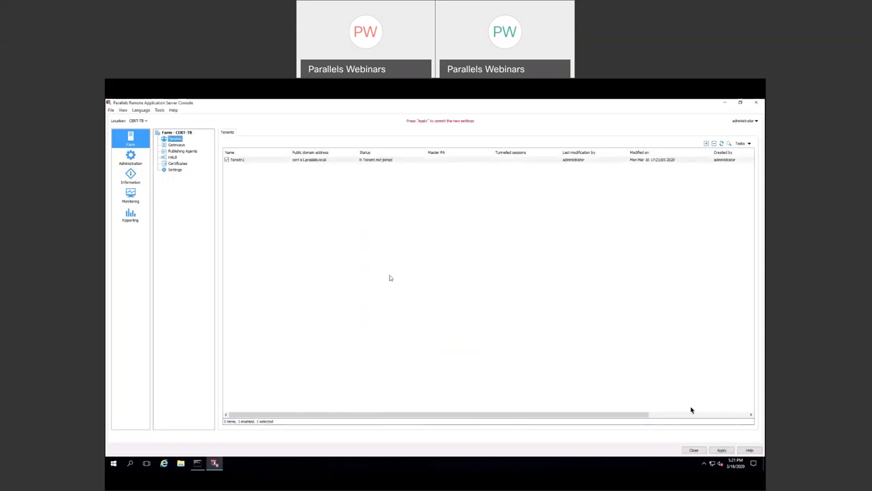
{"action": "left_click", "coordinate": [722, 450]}
{"action": "key", "text": "ctrl+super+Right"}
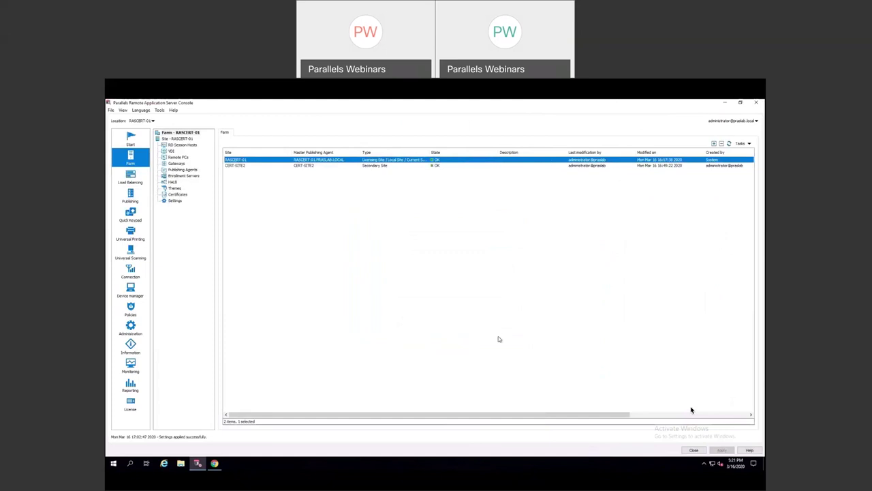
Join the RASCERT-01 site to the Tenant Broker by pasting Tenant1's invitation hash.
{"action": "scroll", "coordinate": [498, 339], "scroll_direction": "right", "scroll_amount": 3}
{"action": "scroll", "coordinate": [499, 336], "scroll_direction": "left", "scroll_amount": 3}
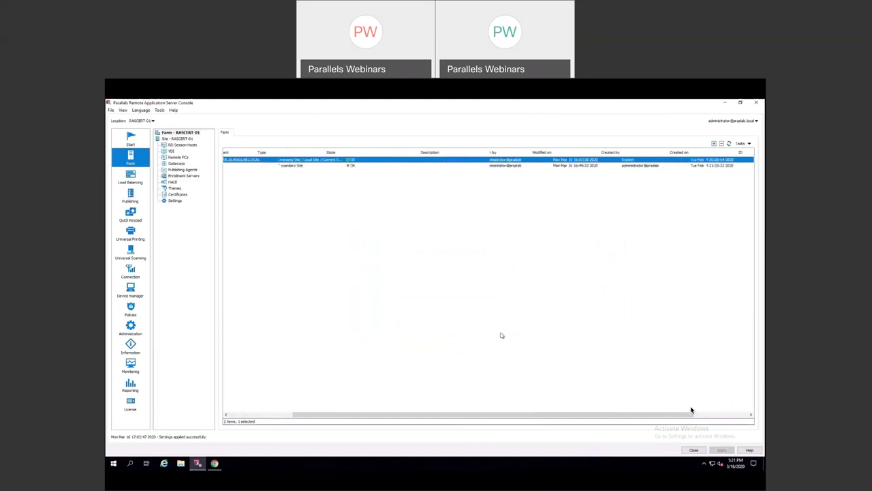
{"action": "left_click", "coordinate": [177, 138]}
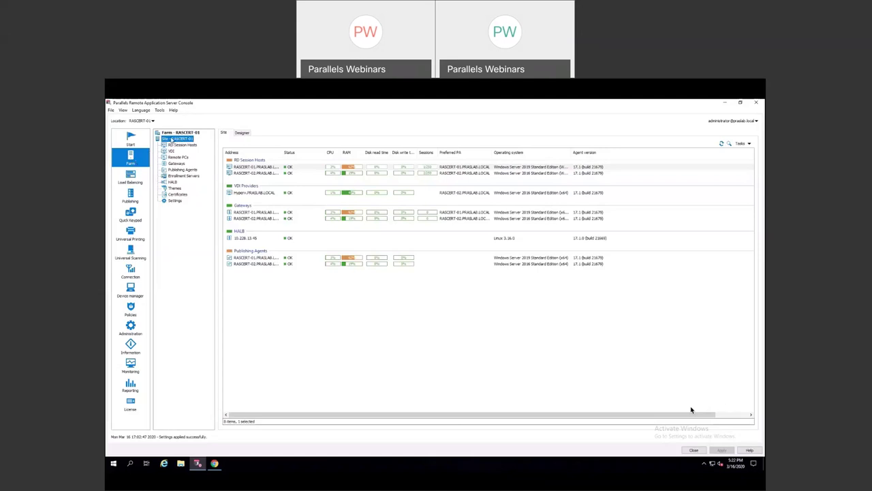
{"action": "left_click", "coordinate": [750, 144]}
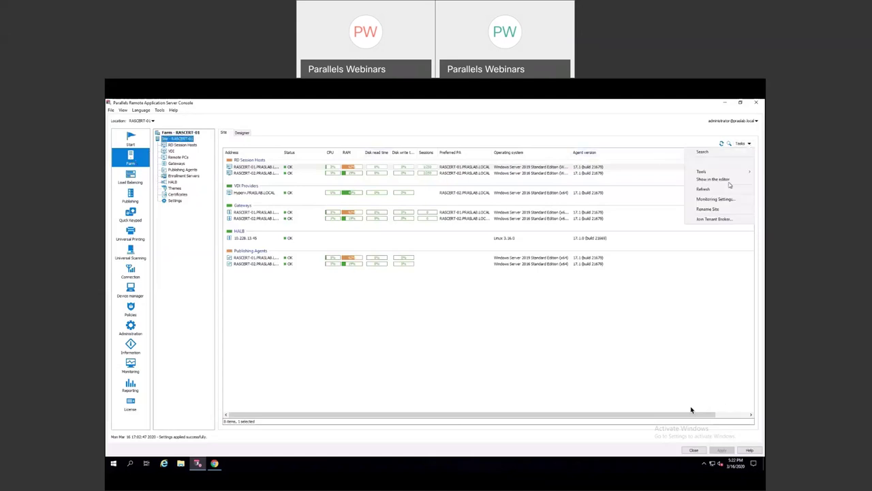
{"action": "left_click", "coordinate": [715, 219]}
{"action": "right_click", "coordinate": [417, 269]}
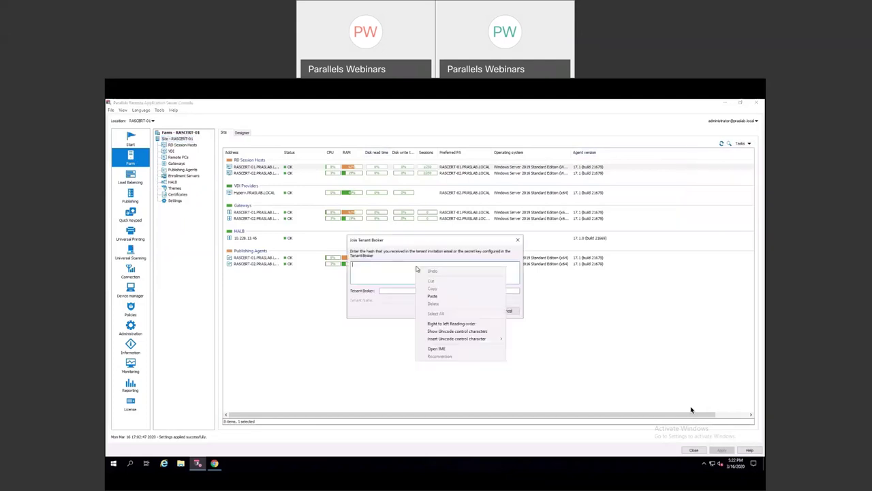
{"action": "left_click", "coordinate": [432, 295]}
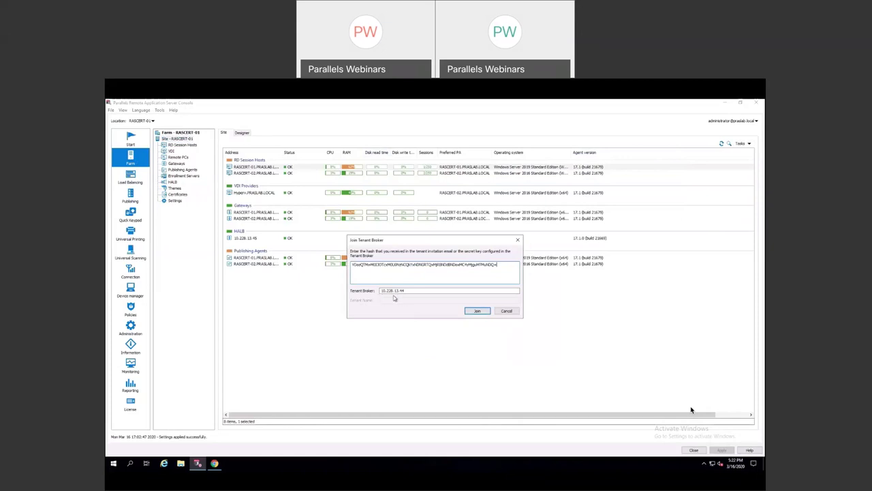
{"action": "left_click", "coordinate": [479, 311]}
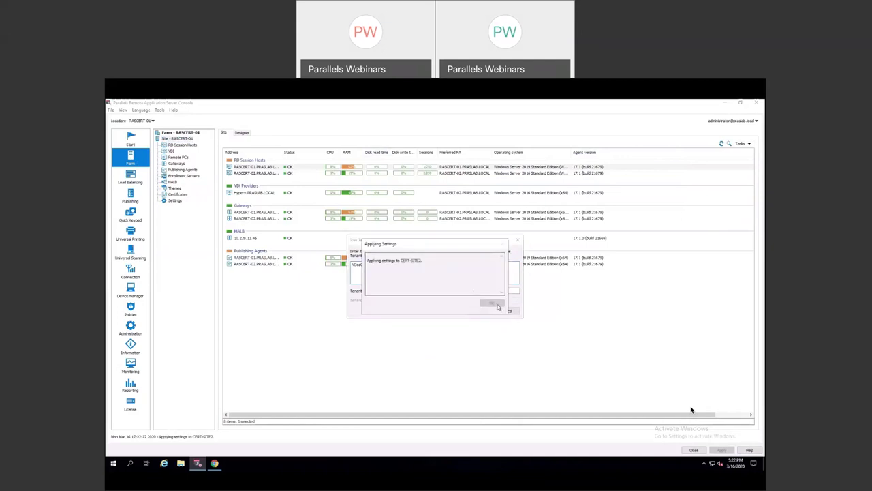
{"action": "left_click", "coordinate": [464, 295]}
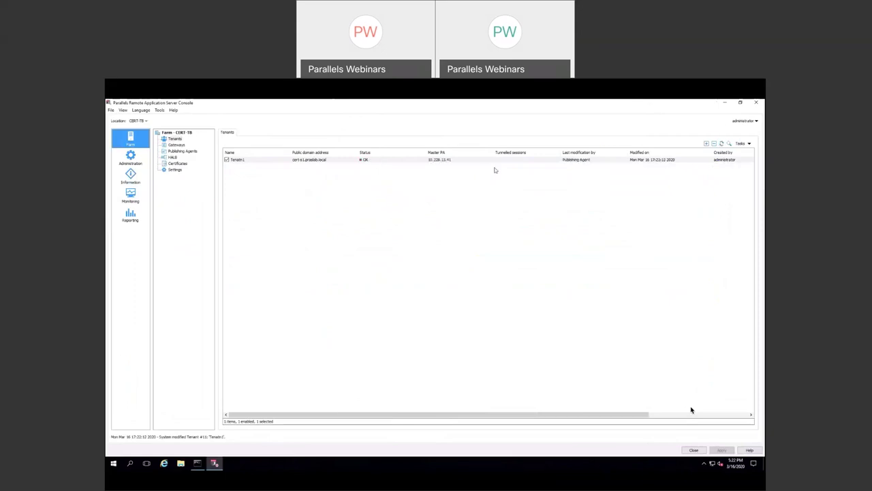
Return to the RASCERT-01 console and show the farm's sites RASCERT-01 and CERT-SITE2.
{"action": "key", "text": "ctrl+super+Right"}
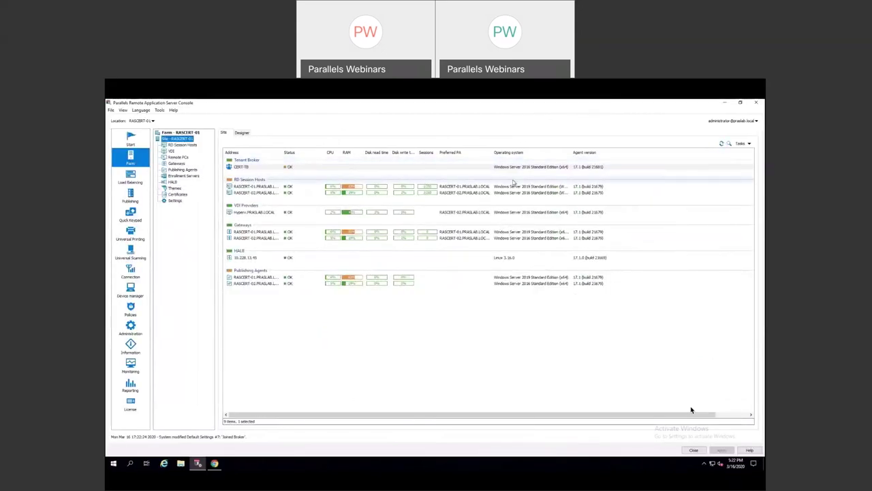
{"action": "key", "text": "ctrl+super+Left"}
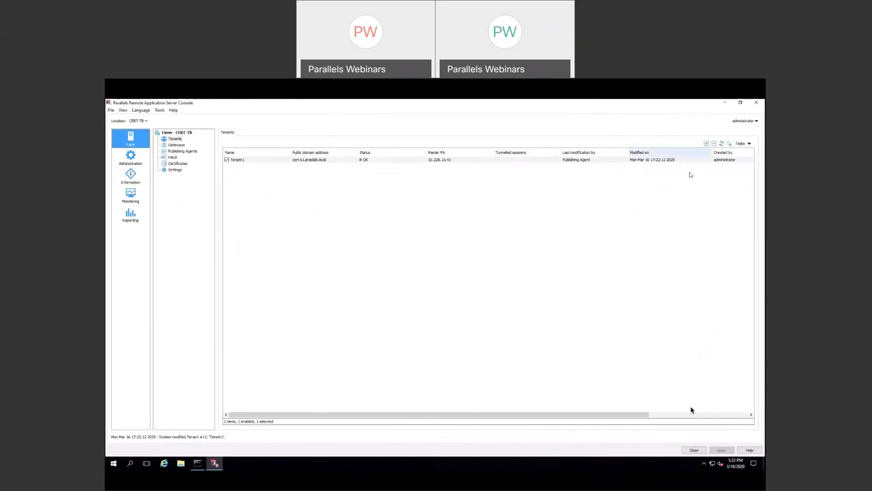
{"action": "key", "text": "ctrl+super+Right"}
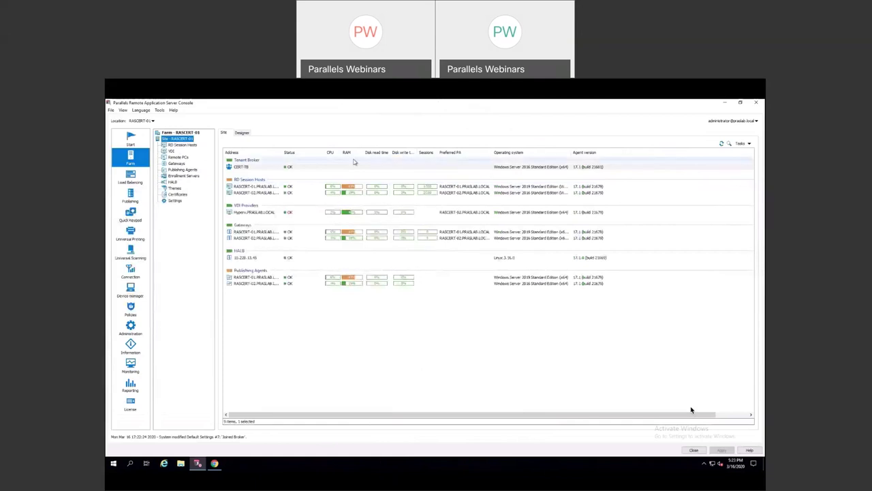
{"action": "left_click", "coordinate": [185, 134]}
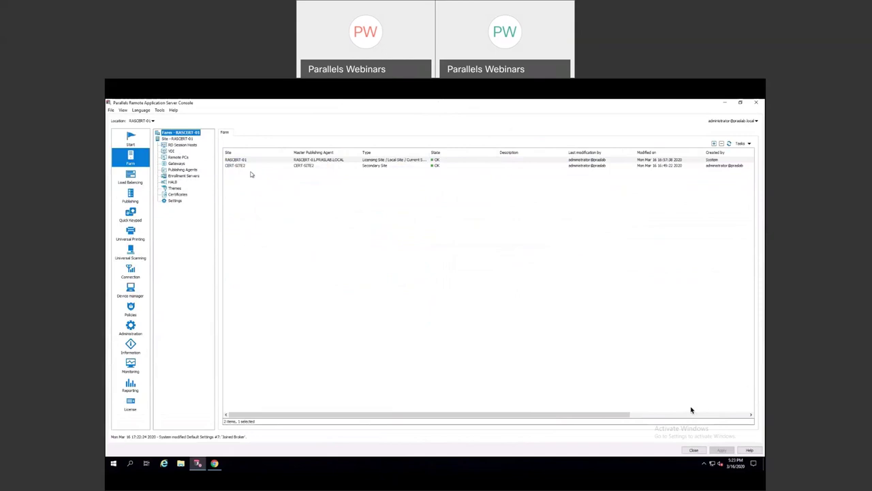
Switch management to the CERT-SITE2 site and view its servers.
{"action": "left_click", "coordinate": [240, 167]}
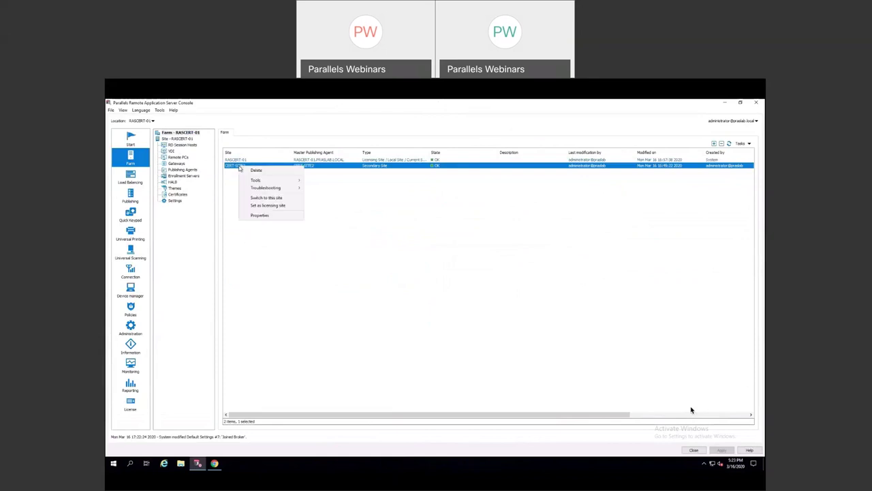
{"action": "left_click", "coordinate": [257, 198]}
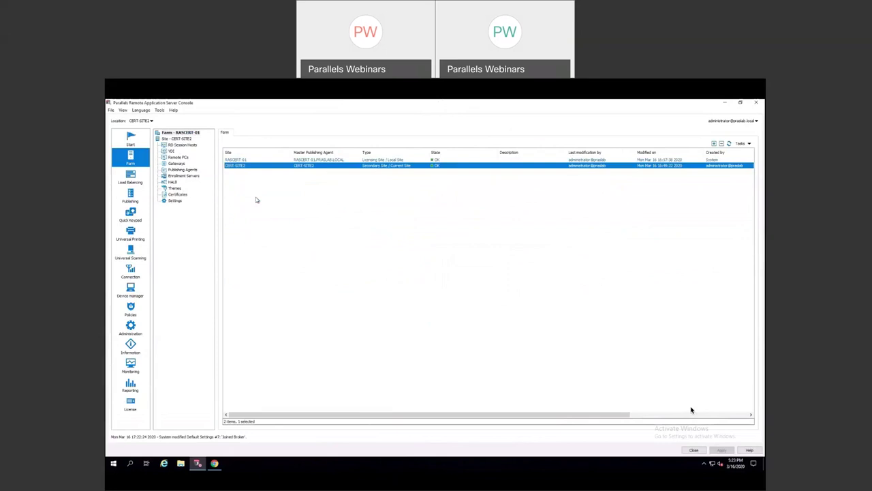
{"action": "left_click", "coordinate": [189, 139]}
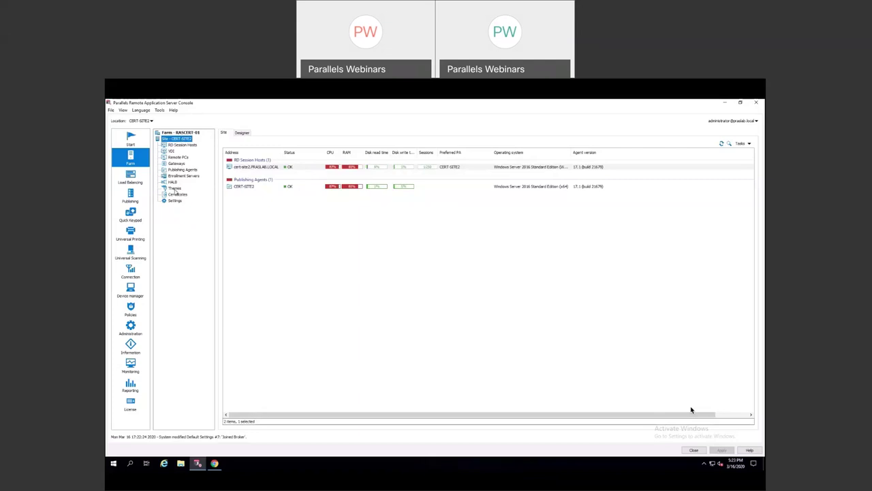
Review the <Default> theme's colours without changes, then return to the CERT-TB Tenants list.
{"action": "left_click", "coordinate": [175, 188]}
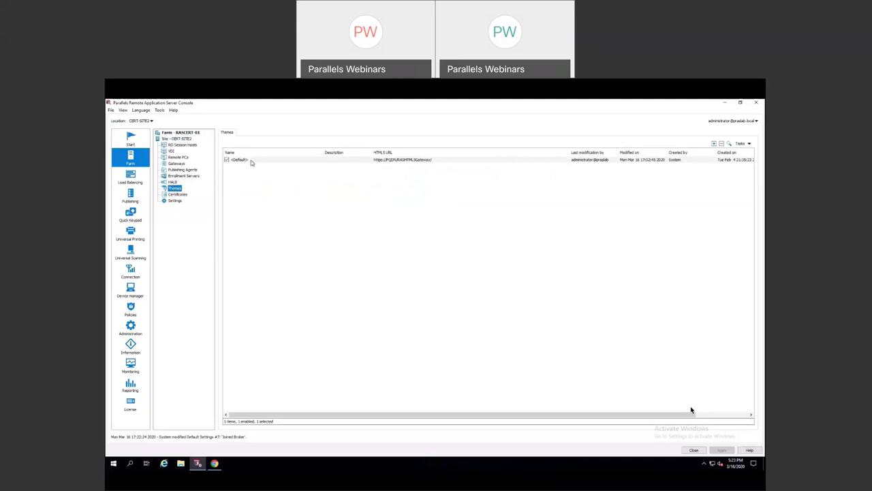
{"action": "double_click", "coordinate": [251, 162]}
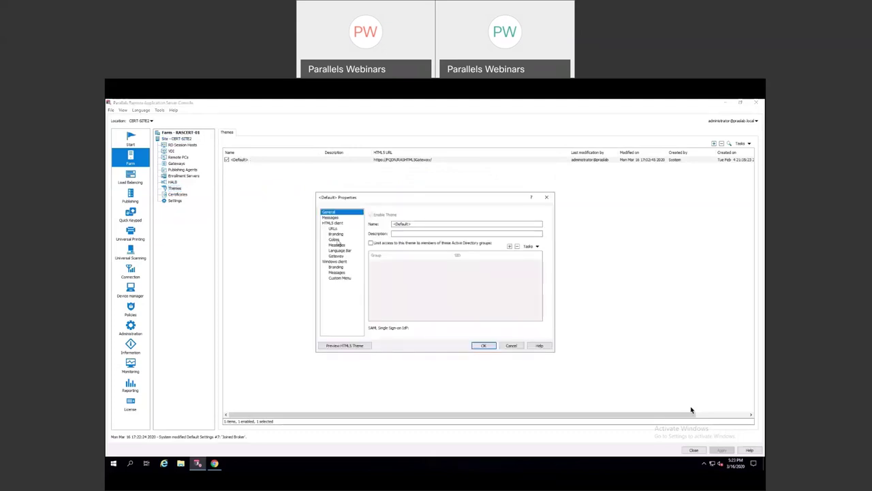
{"action": "left_click", "coordinate": [335, 239]}
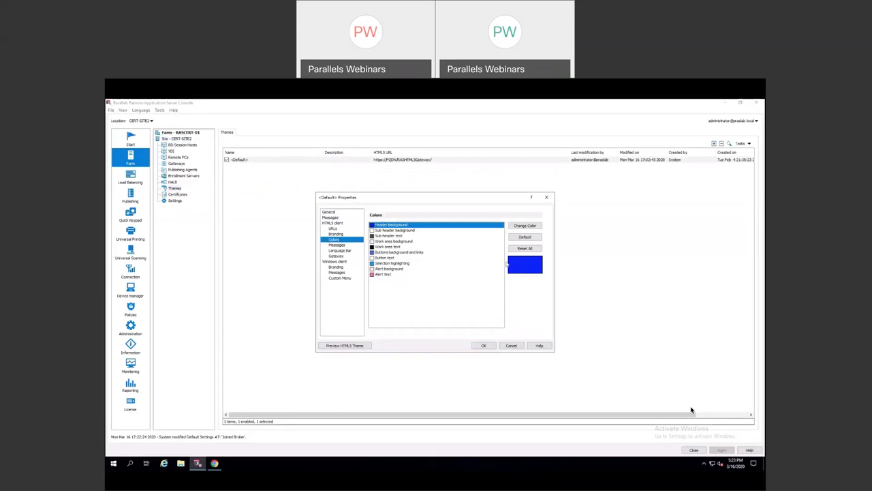
{"action": "left_click", "coordinate": [512, 346]}
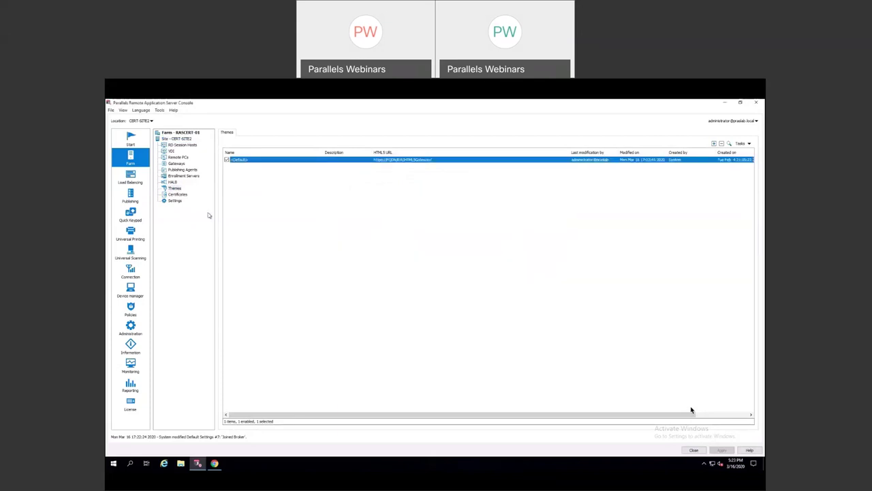
{"action": "left_click", "coordinate": [180, 139]}
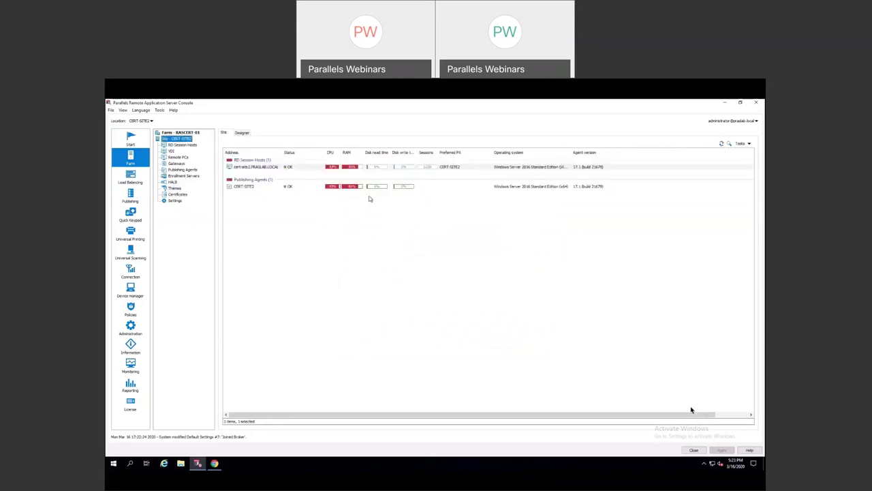
{"action": "key", "text": "ctrl+super+Left"}
{"action": "left_click", "coordinate": [359, 201]}
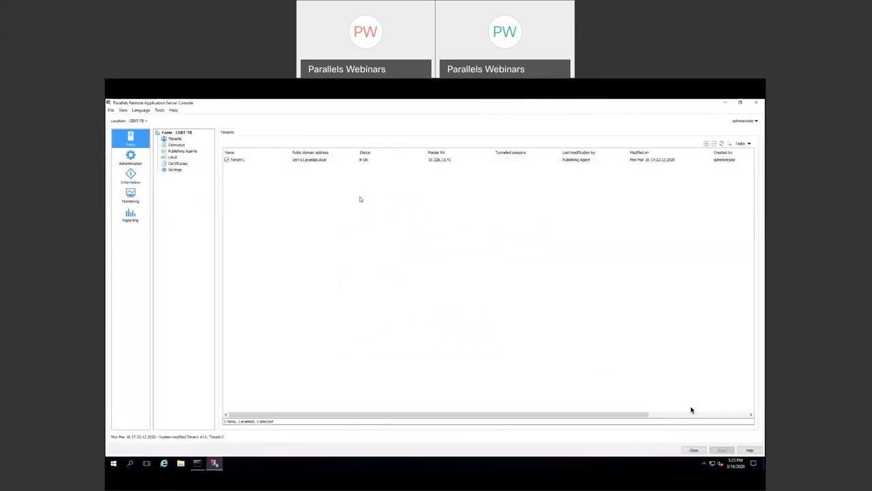
Enter new tenant Tenant2 with domain cert-s2.praslab.local, then go to the CERT-SITE2 console.
{"action": "left_click", "coordinate": [706, 144]}
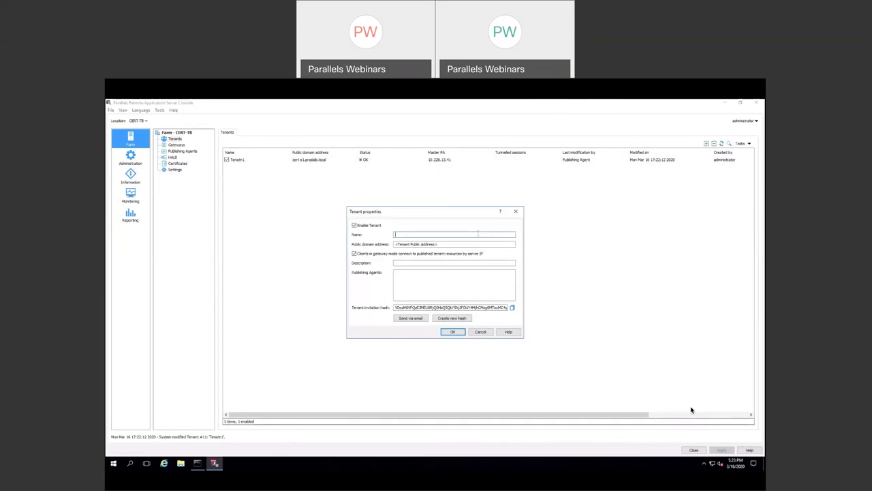
{"action": "type", "text": "Time"}
{"action": "key", "text": "Tab"}
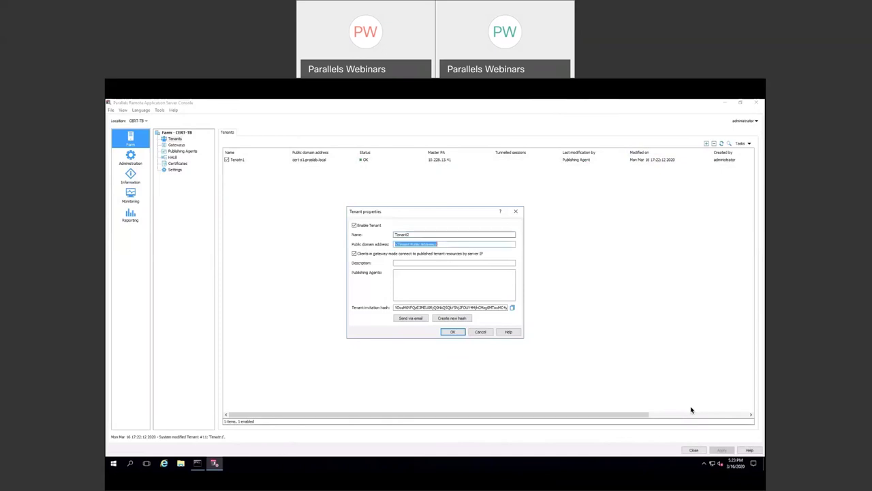
{"action": "type", "text": "cert-s2.prodlab.local"}
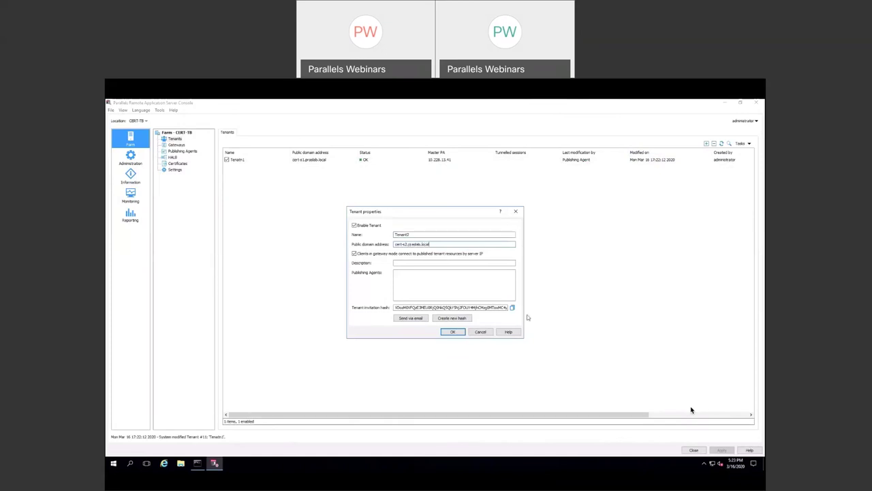
{"action": "key", "text": "alt+Tab"}
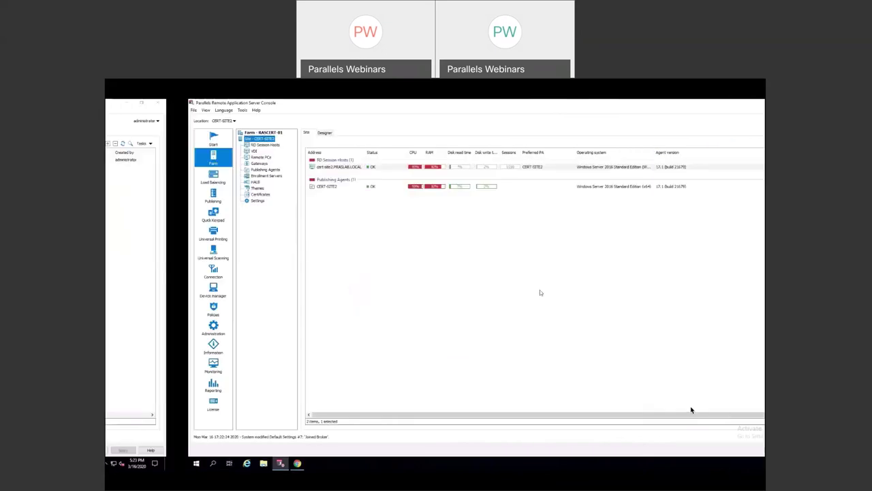
Attempt joining CERT-SITE2, cancel after the expired-invitation error, then save and apply Tenant2.
{"action": "left_click", "coordinate": [749, 144]}
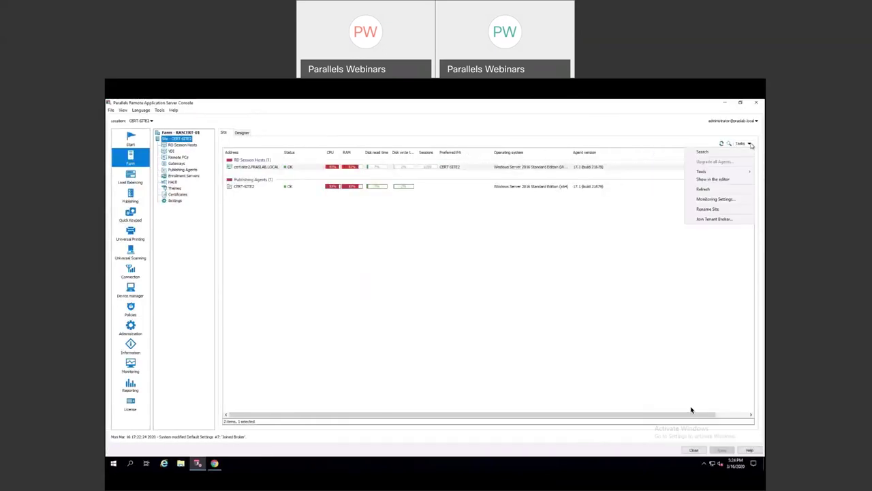
{"action": "left_click", "coordinate": [724, 218]}
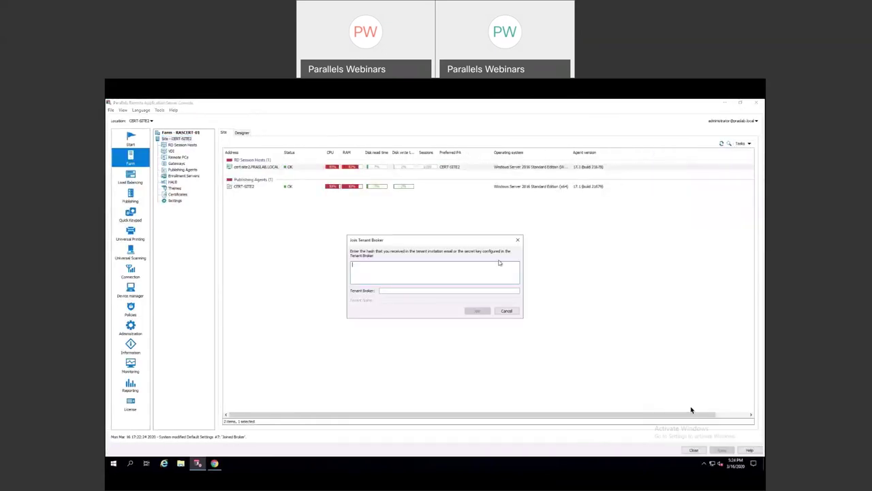
{"action": "right_click", "coordinate": [452, 268]}
{"action": "left_click", "coordinate": [468, 298]}
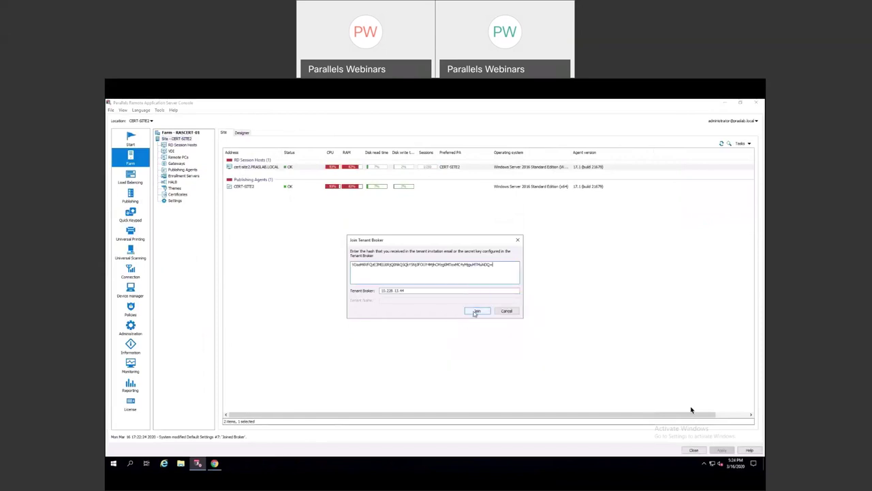
{"action": "left_click", "coordinate": [476, 312]}
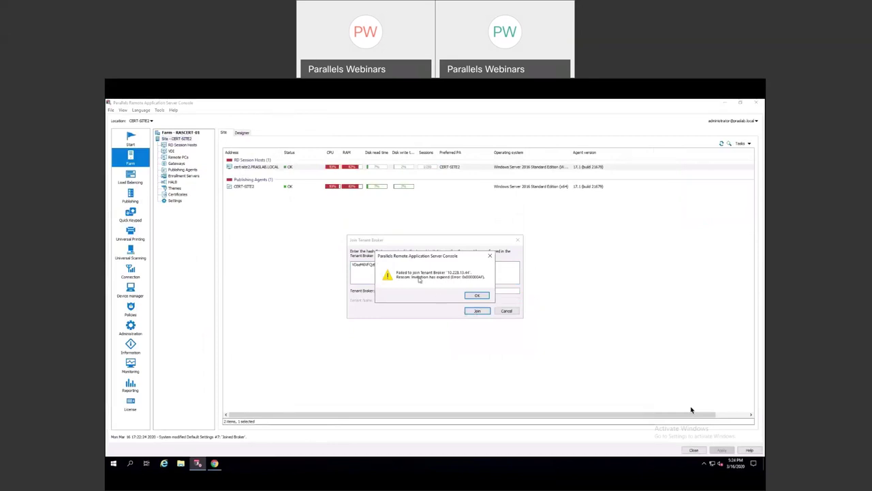
{"action": "left_click", "coordinate": [478, 297]}
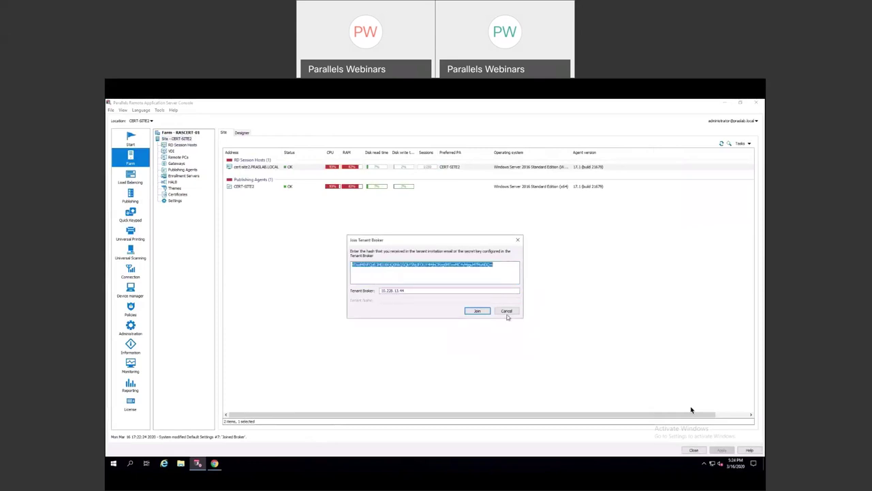
{"action": "left_click", "coordinate": [507, 312]}
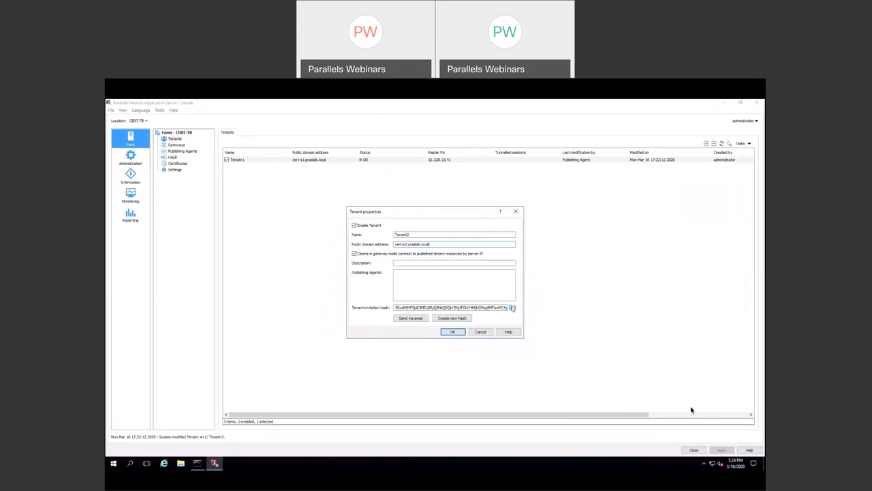
{"action": "left_click", "coordinate": [450, 331]}
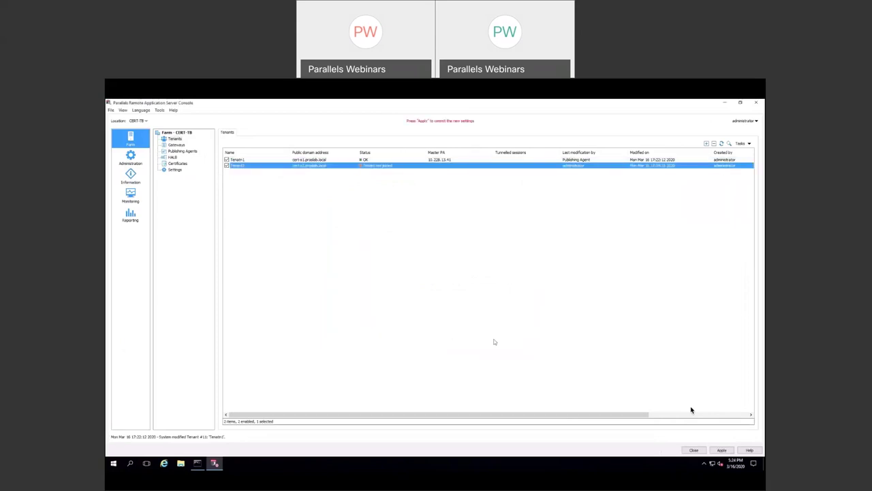
{"action": "left_click", "coordinate": [721, 450]}
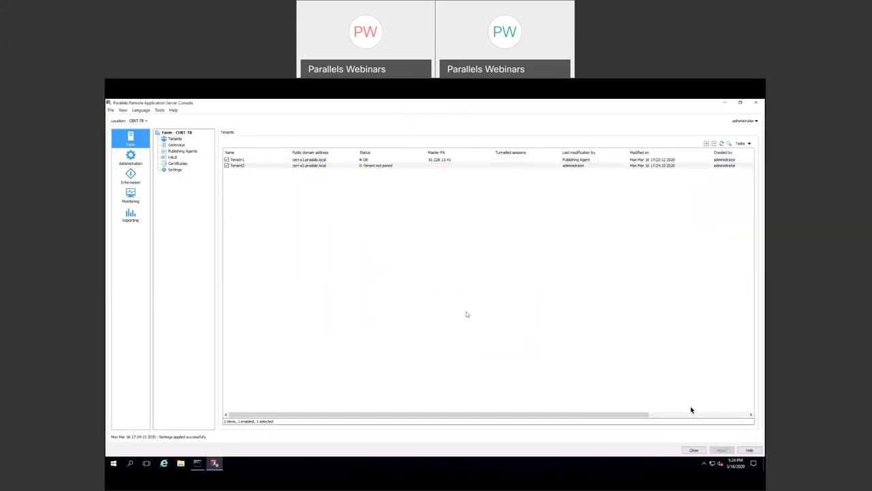
Join CERT-SITE2 to the Tenant Broker with the pasted hash and refresh until the broker shows OK.
{"action": "key", "text": "alt+Tab"}
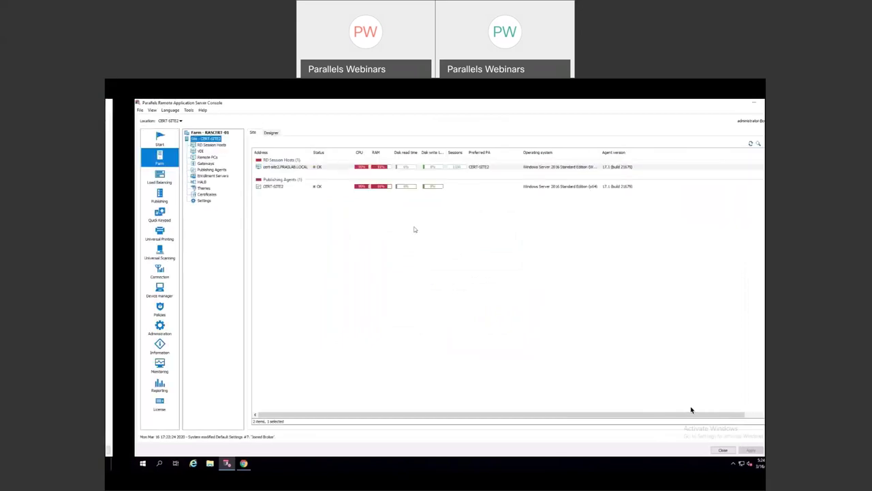
{"action": "left_click", "coordinate": [741, 143]}
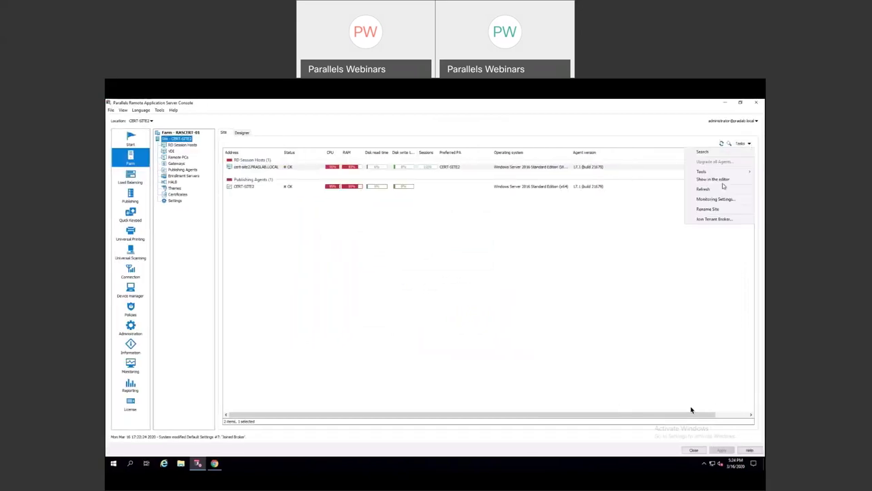
{"action": "left_click", "coordinate": [714, 218]}
{"action": "right_click", "coordinate": [434, 269]}
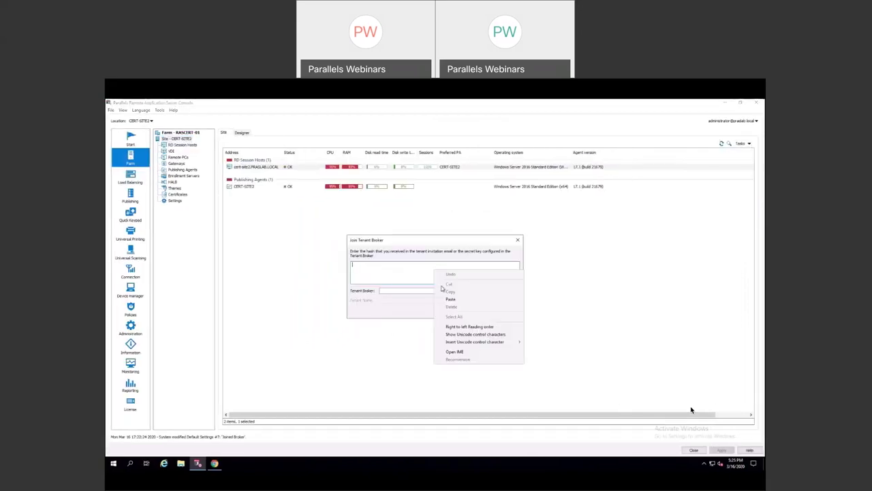
{"action": "left_click", "coordinate": [449, 298]}
{"action": "left_click", "coordinate": [481, 310]}
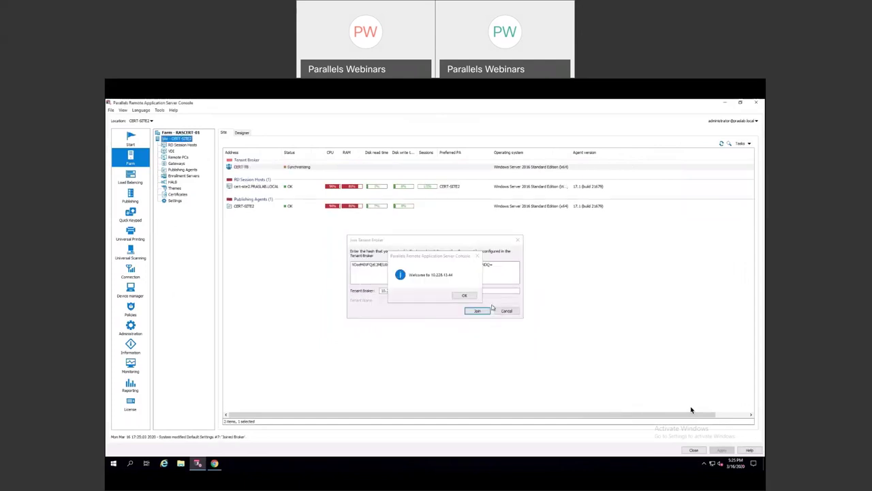
{"action": "left_click", "coordinate": [466, 296]}
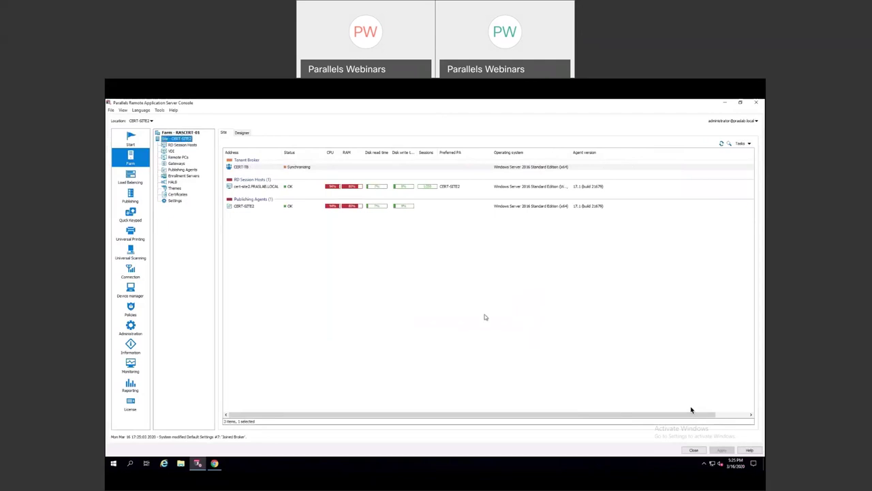
{"action": "left_click", "coordinate": [721, 144]}
{"action": "key", "text": "alt+Tab"}
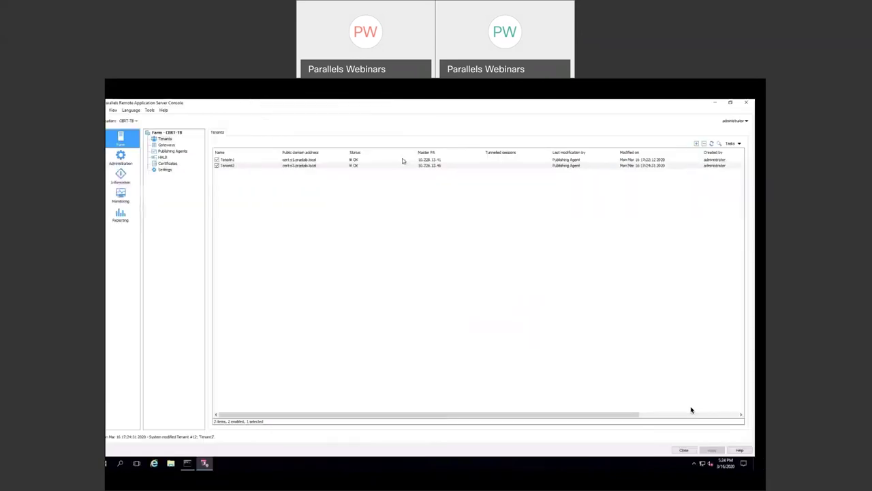
Minimize the RAS Console and launch Internet Explorer from the Start menu.
{"action": "left_click", "coordinate": [724, 103]}
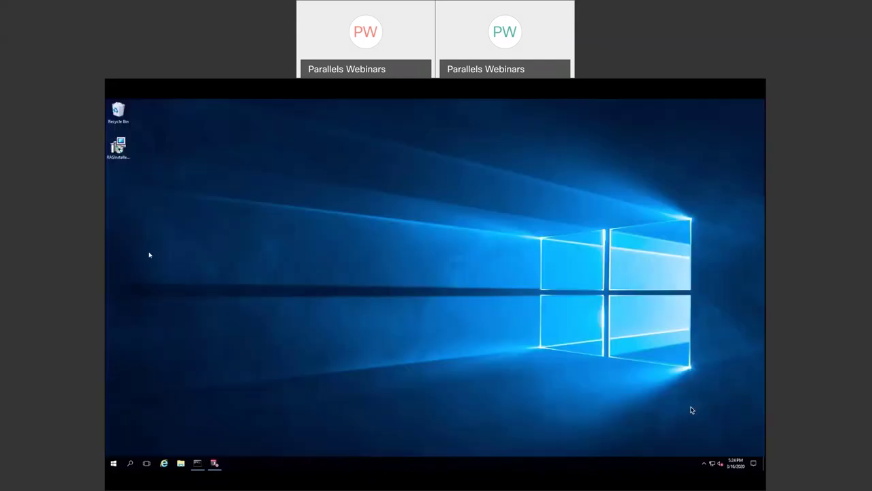
{"action": "left_click", "coordinate": [114, 462]}
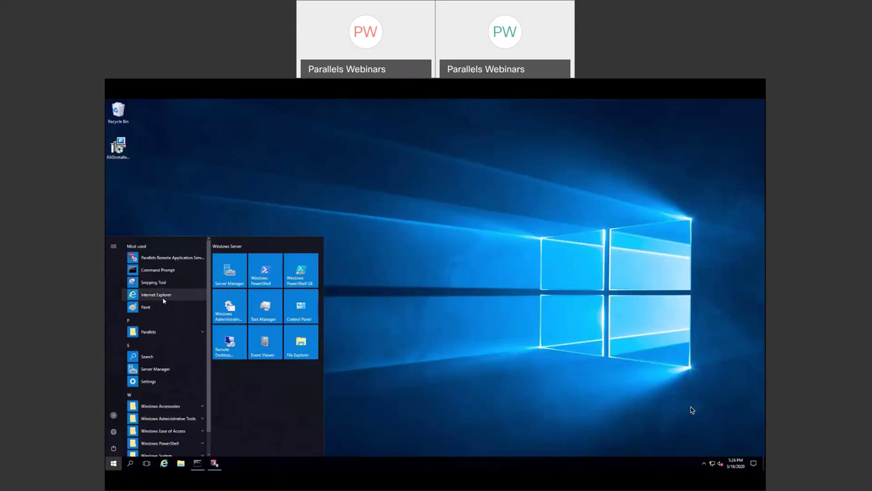
{"action": "scroll", "coordinate": [164, 301], "scroll_direction": "down", "scroll_amount": 1}
{"action": "scroll", "coordinate": [164, 301], "scroll_direction": "up", "scroll_amount": 1}
{"action": "scroll", "coordinate": [211, 300], "scroll_direction": "down", "scroll_amount": 2}
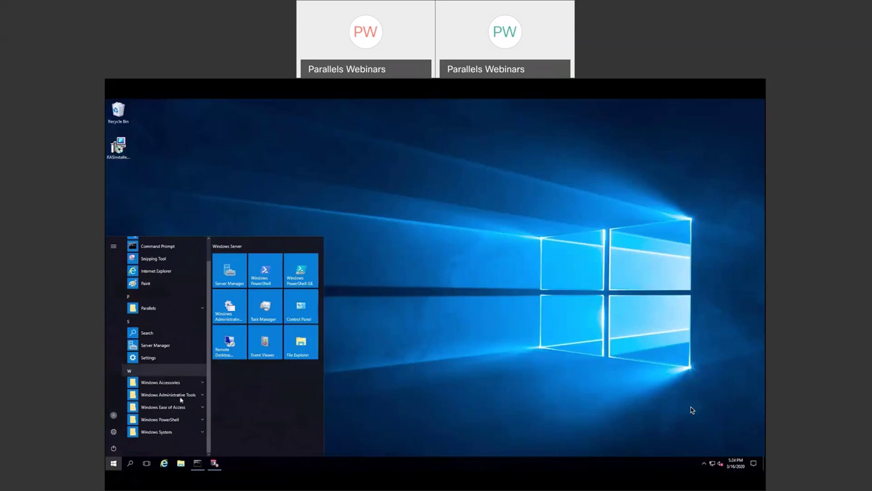
{"action": "left_click", "coordinate": [164, 463]}
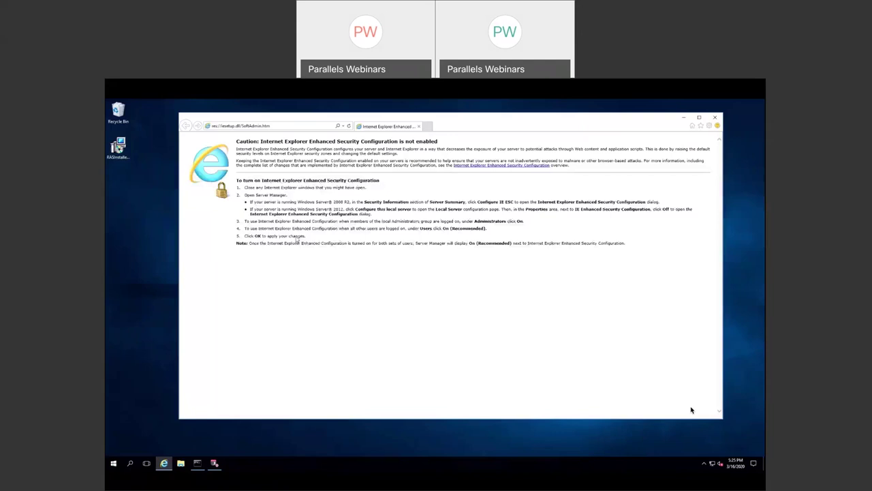
Go to the cert-s1 Tenant1 site address and continue past the certificate warning.
{"action": "left_click", "coordinate": [300, 126]}
{"action": "type", "text": "http://praslab.local/"}
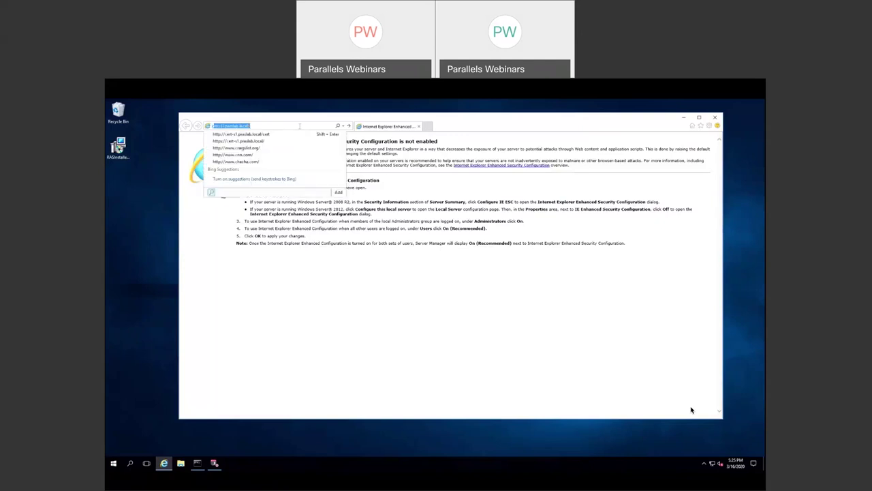
{"action": "key", "text": "Down"}
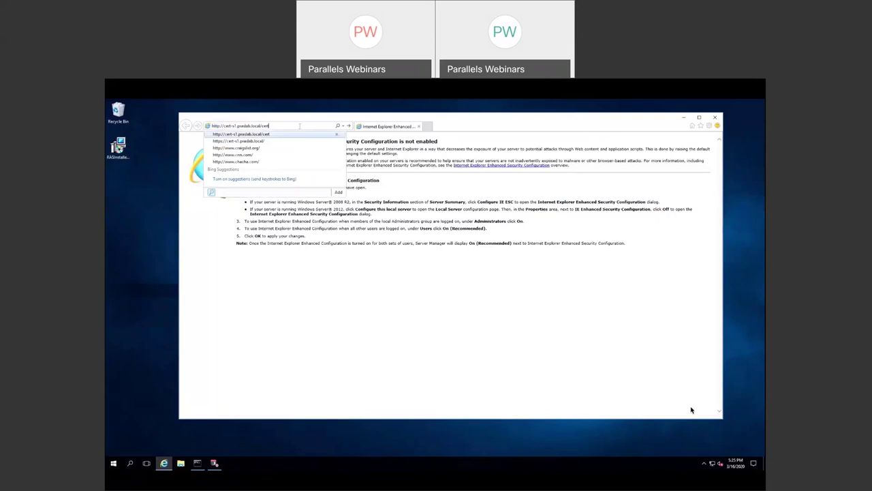
{"action": "key", "text": "BackSpace"}
{"action": "key", "text": "BackSpace"}
{"action": "key", "text": "BackSpace"}
{"action": "key", "text": "BackSpace"}
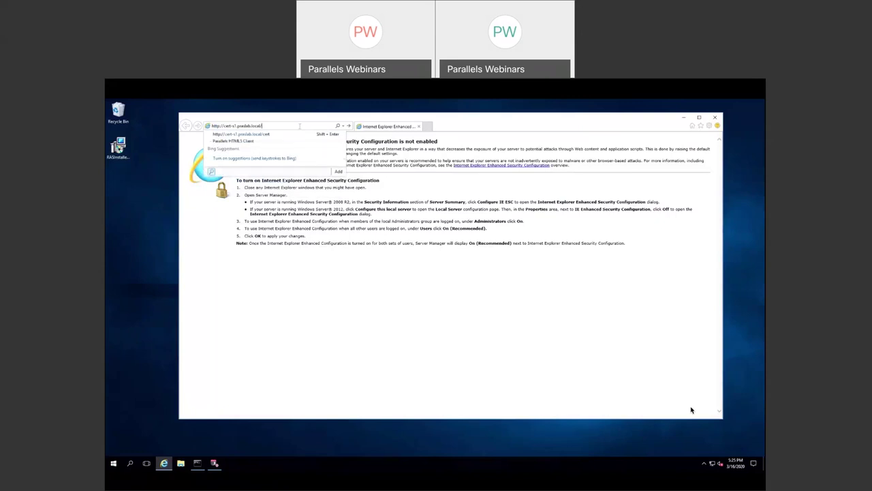
{"action": "key", "text": "Return"}
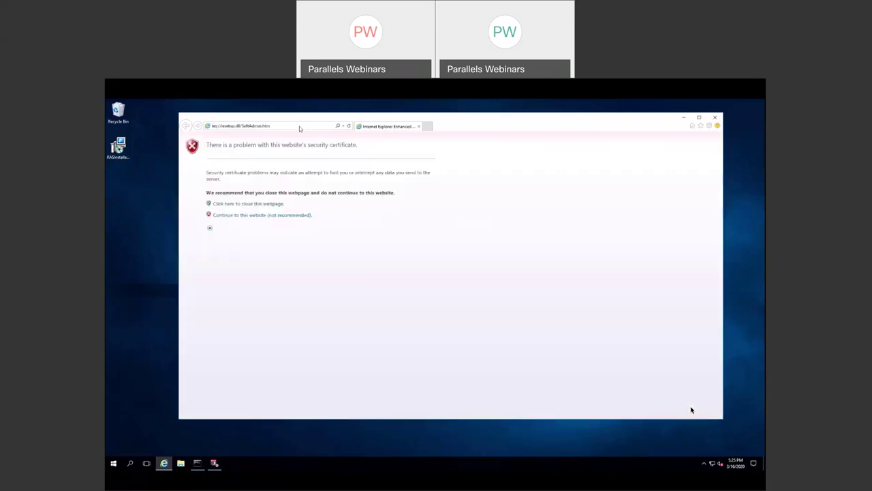
{"action": "left_click", "coordinate": [285, 229]}
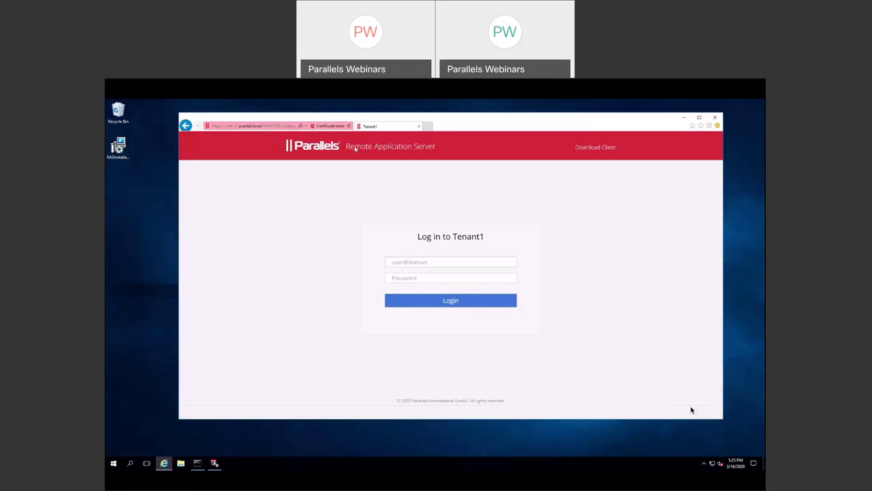
Load the cert-s2 Tenant2 portal in a new tab past the certificate warning, then return to the Tenant1 tab.
{"action": "left_click", "coordinate": [428, 126]}
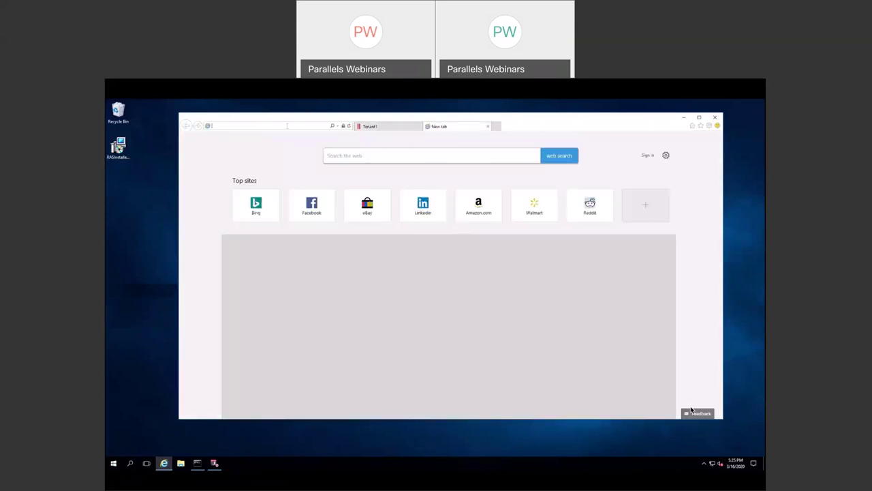
{"action": "type", "text": "htt"}
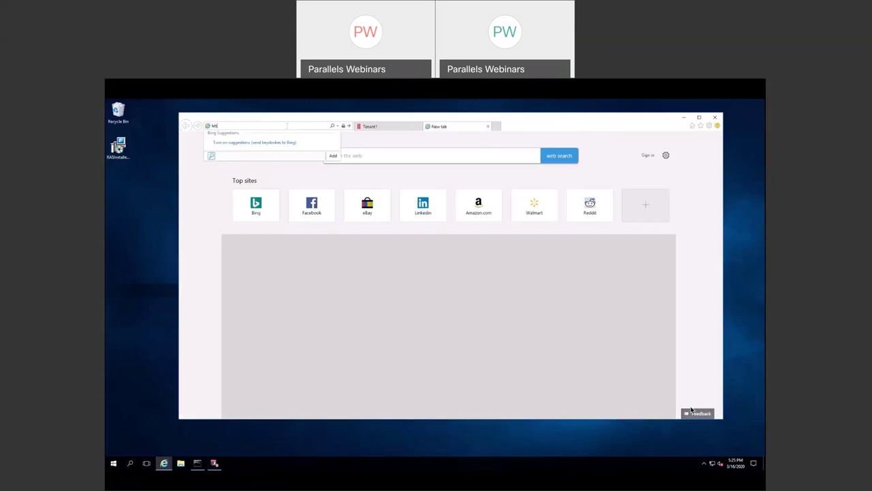
{"action": "type", "text": "ps://"}
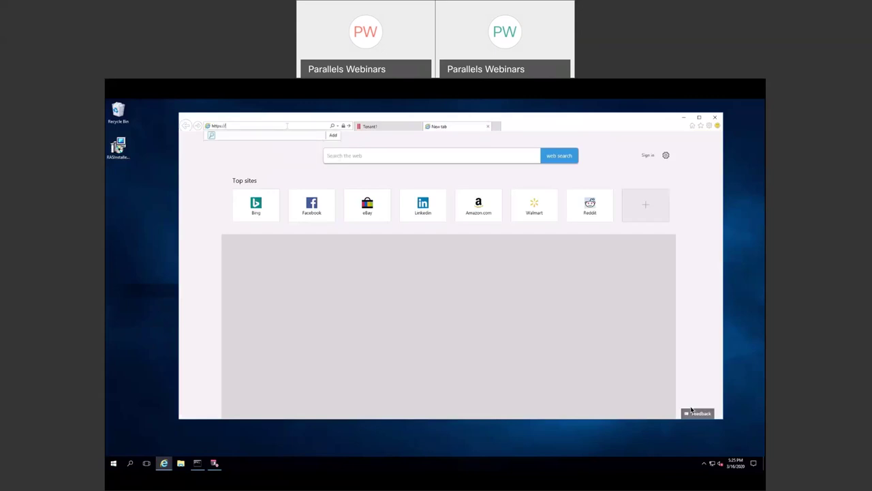
{"action": "type", "text": "cm"}
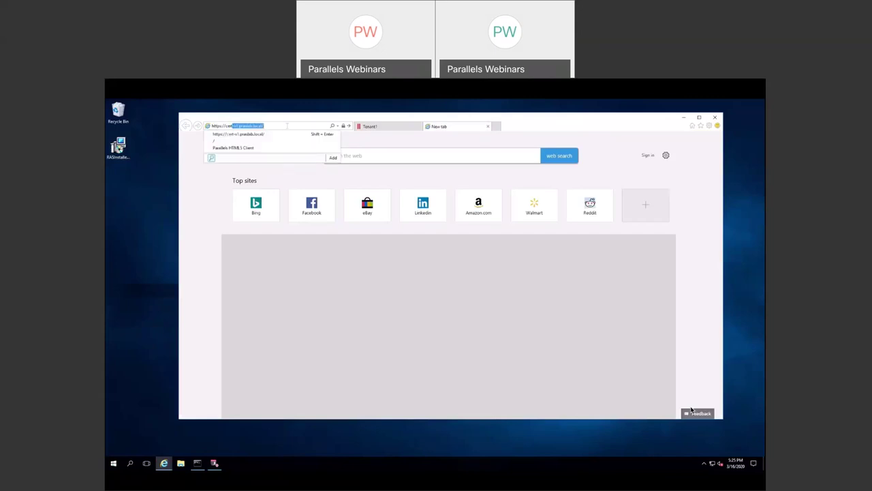
{"action": "type", "text": "rt-s2"}
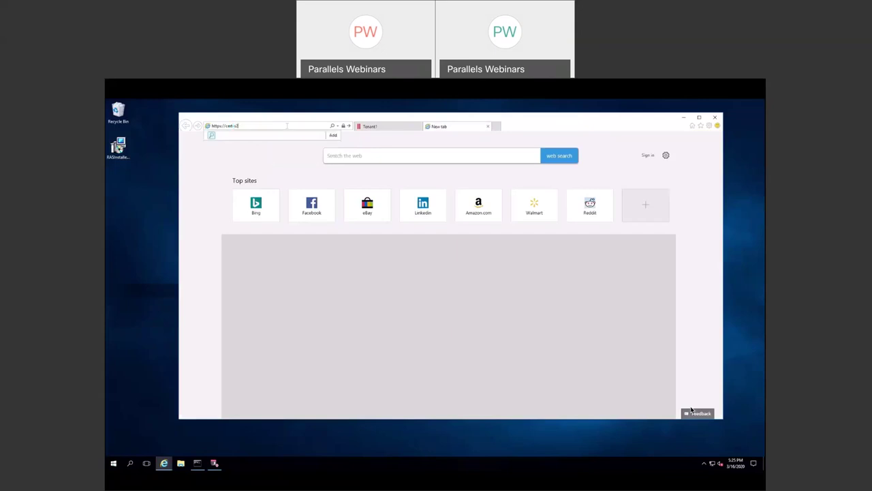
{"action": "type", "text": ".preslab.local"}
{"action": "key", "text": "Return"}
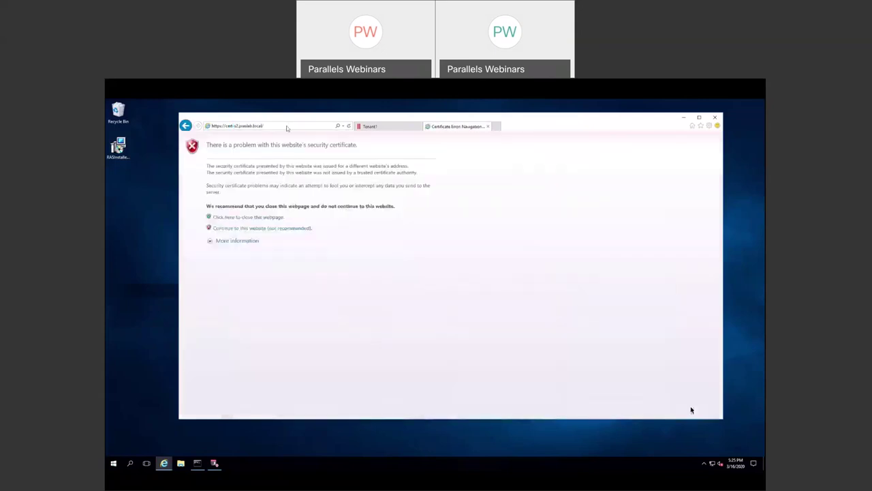
{"action": "left_click", "coordinate": [273, 229]}
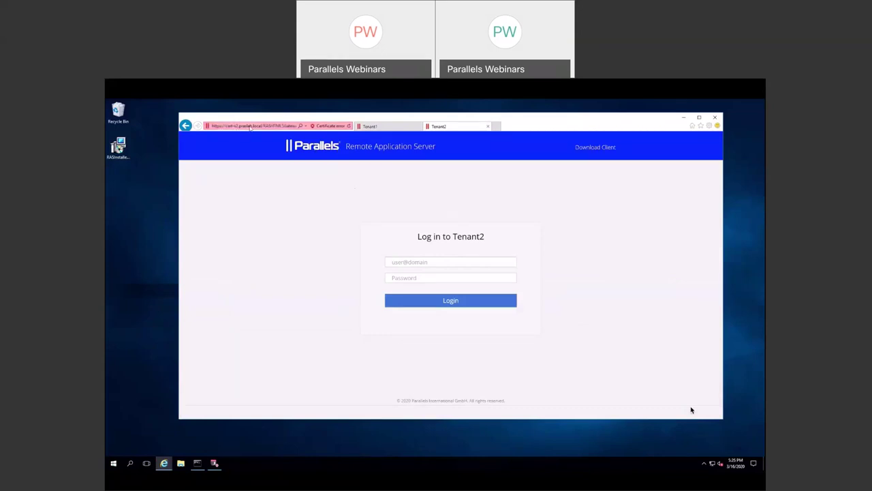
{"action": "left_click", "coordinate": [380, 128]}
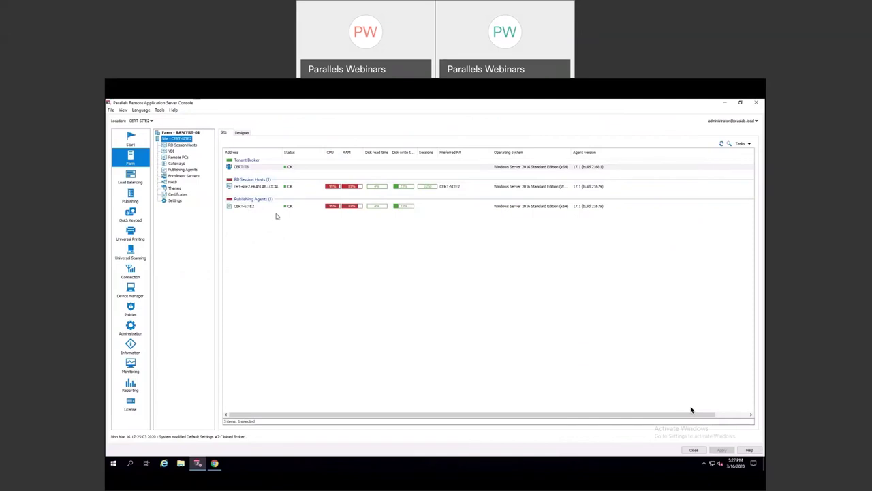
Select Themes under Site CERT-SITE2 in the Farm tree to list the <Default> theme.
{"action": "left_click", "coordinate": [175, 188]}
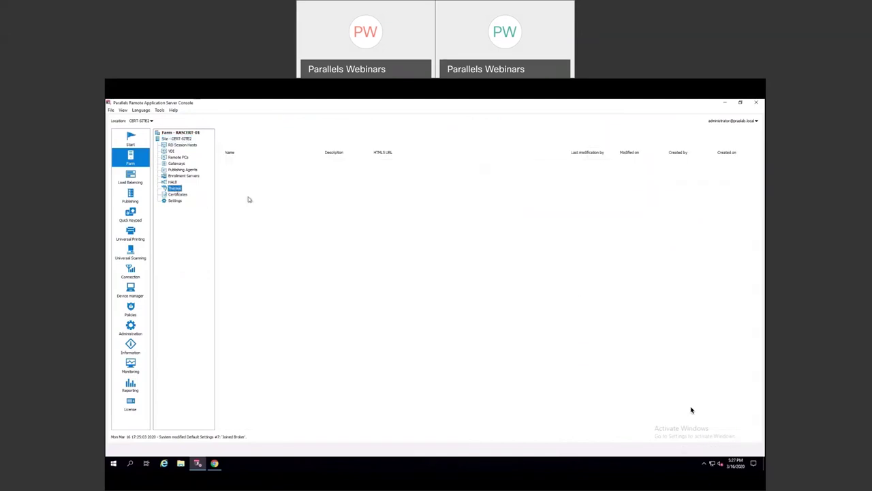
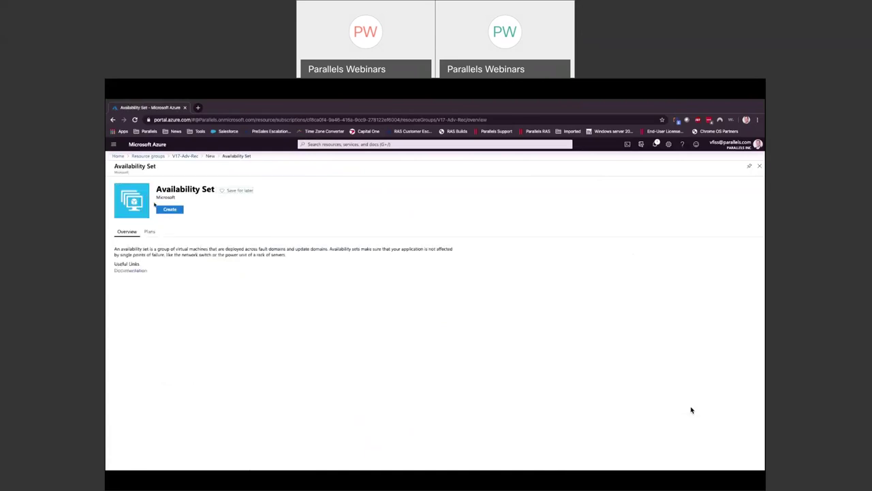
Name the new availability set RAS-GW and place it in (US) West US 2.
{"action": "left_click", "coordinate": [169, 209]}
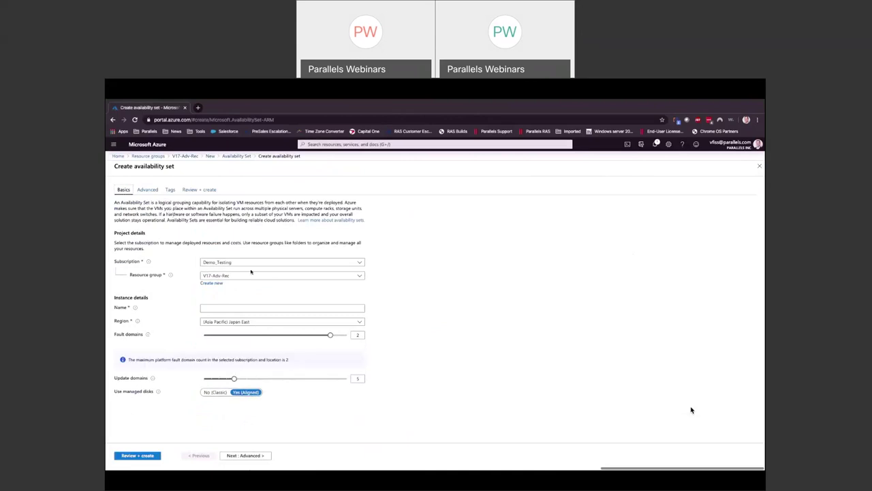
{"action": "left_click", "coordinate": [246, 307]}
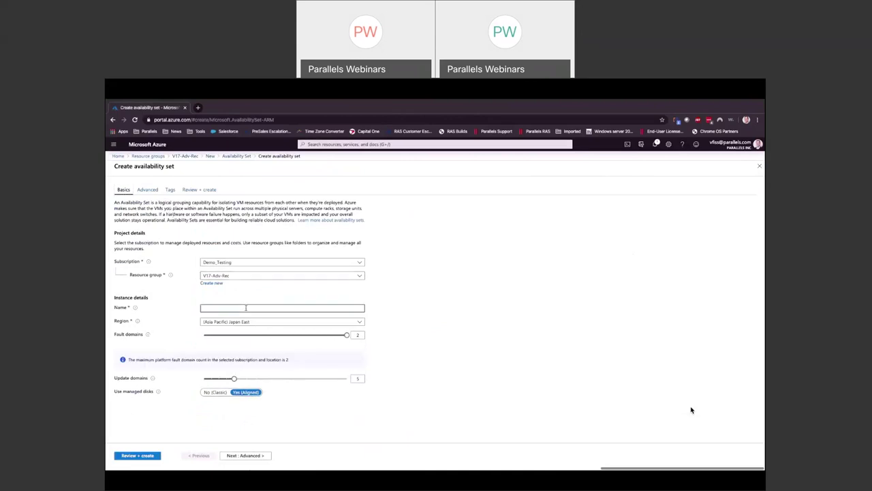
{"action": "type", "text": "RAS-GW"}
{"action": "left_click", "coordinate": [363, 322]}
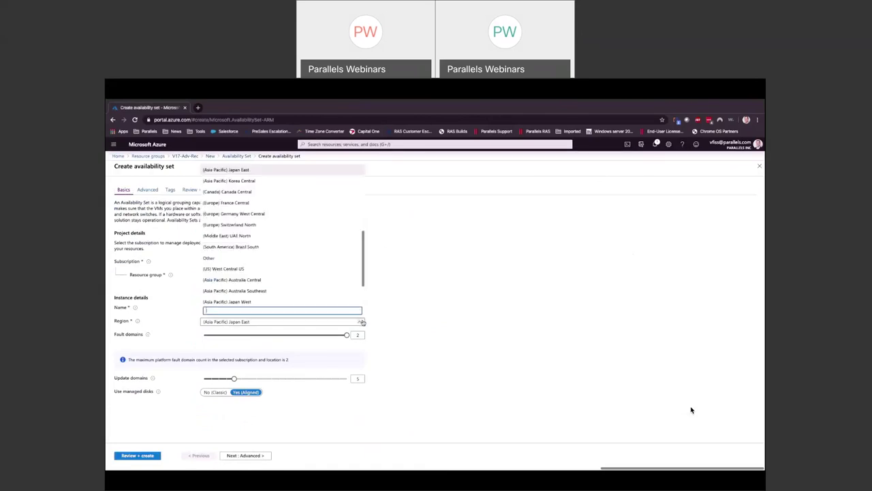
{"action": "scroll", "coordinate": [295, 284], "scroll_direction": "down", "scroll_amount": 1}
{"action": "scroll", "coordinate": [295, 284], "scroll_direction": "up", "scroll_amount": 5}
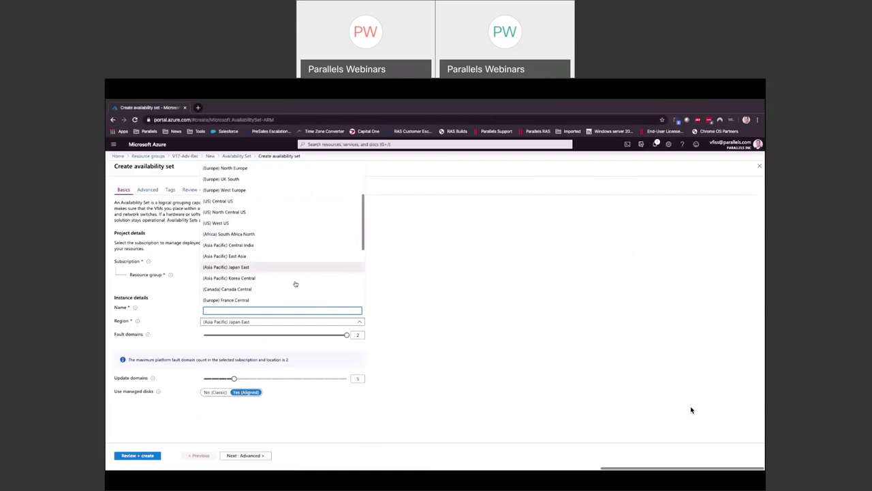
{"action": "scroll", "coordinate": [295, 284], "scroll_direction": "up", "scroll_amount": 2}
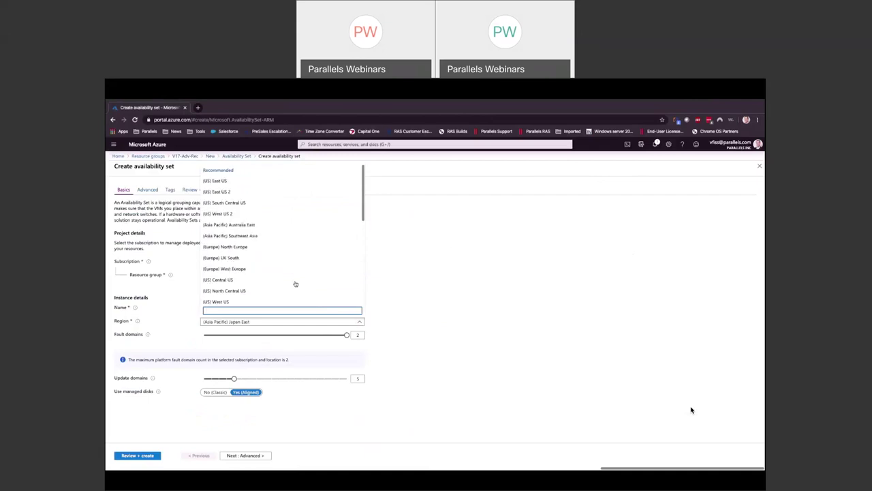
{"action": "left_click", "coordinate": [218, 213]}
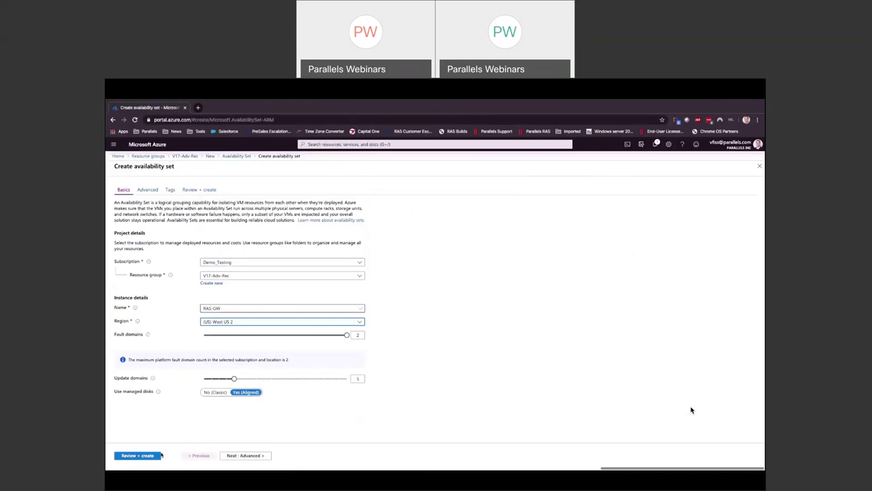
Keep default advanced settings and tags, then review and create the RAS-GW availability set.
{"action": "left_click", "coordinate": [233, 456]}
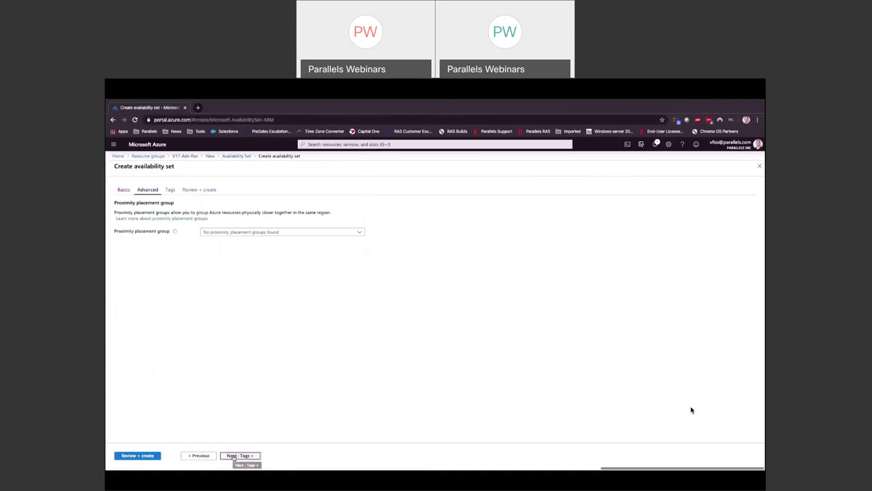
{"action": "left_click", "coordinate": [233, 456]}
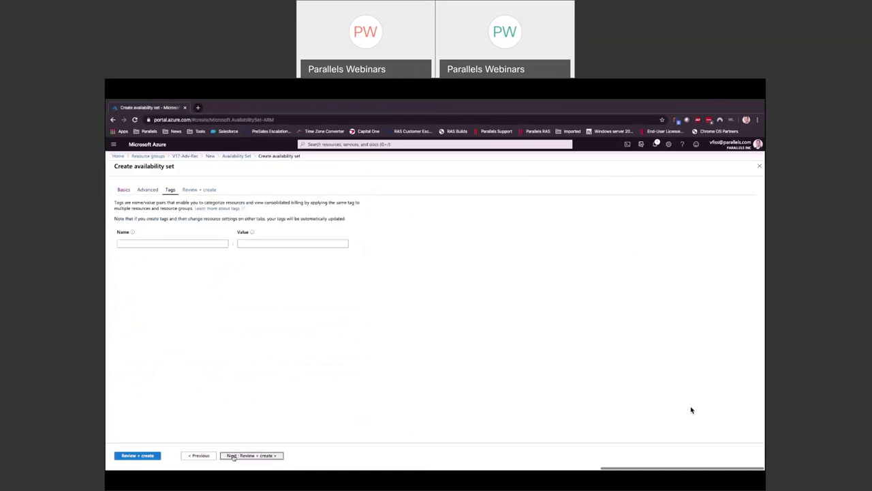
{"action": "left_click", "coordinate": [233, 456]}
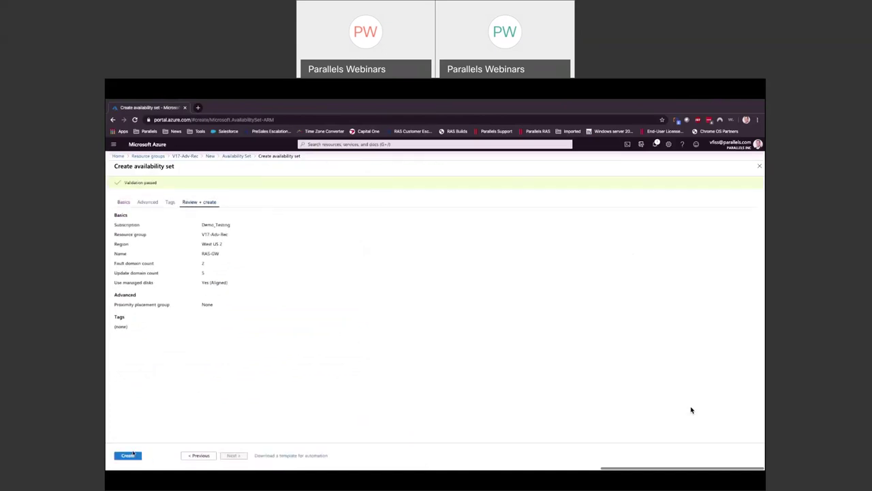
{"action": "left_click", "coordinate": [133, 455]}
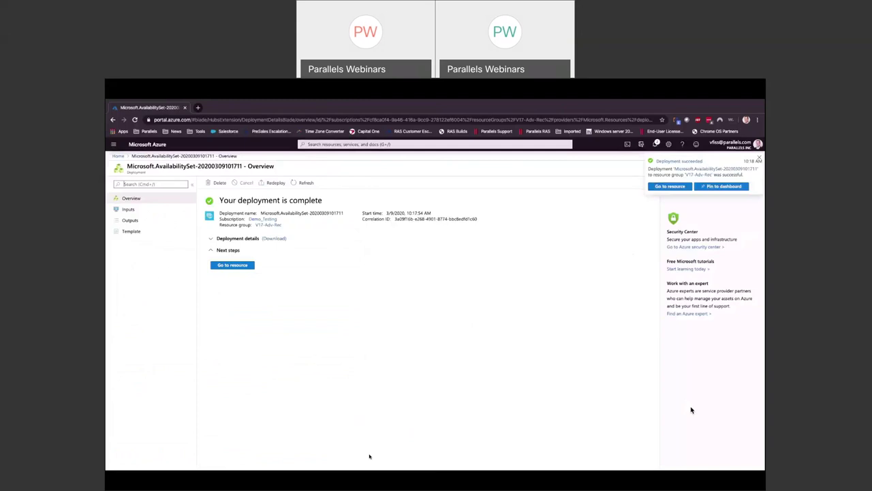
Open RAS-GW, then go via Home to V17-Adv-Rec and start adding a resource.
{"action": "left_click", "coordinate": [249, 266]}
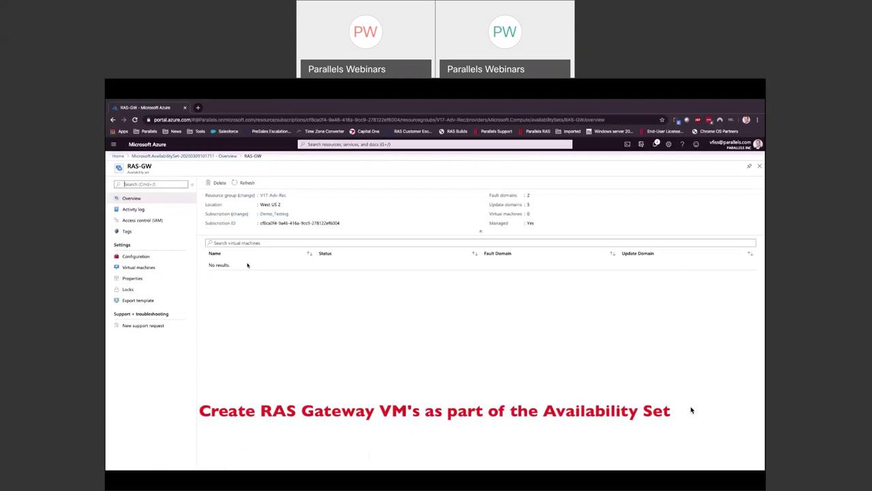
{"action": "left_click", "coordinate": [119, 156]}
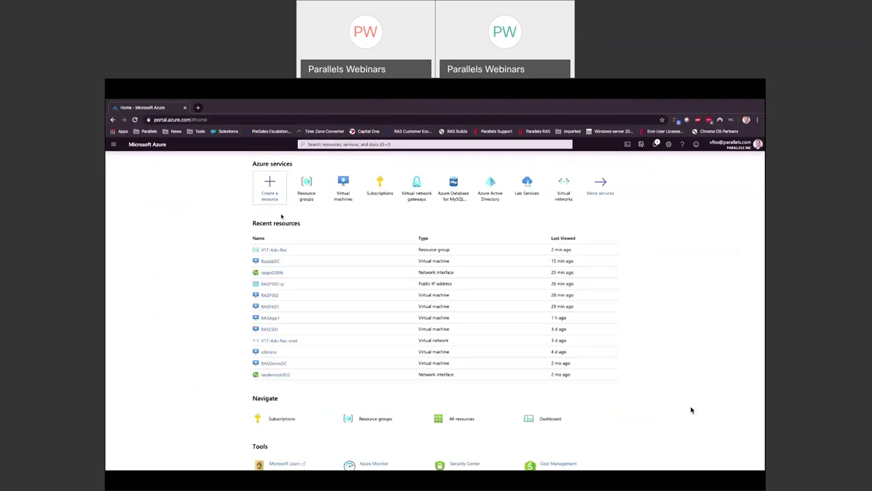
{"action": "left_click", "coordinate": [275, 250]}
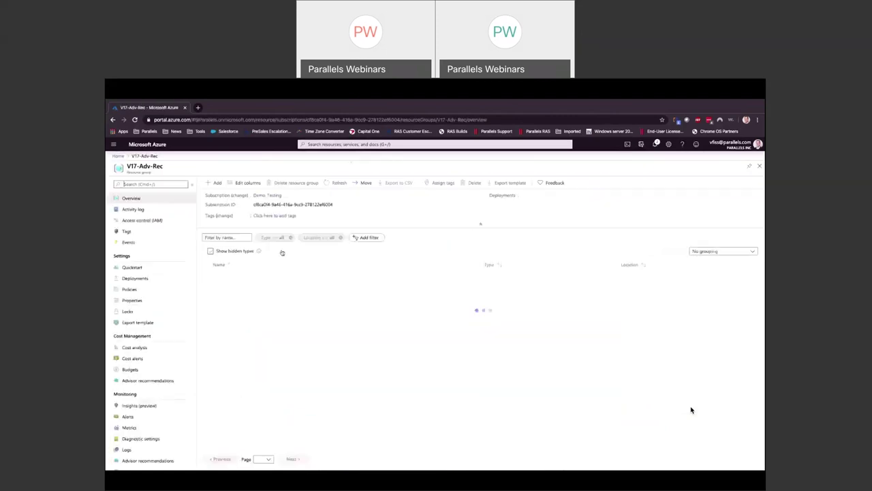
{"action": "left_click", "coordinate": [213, 184]}
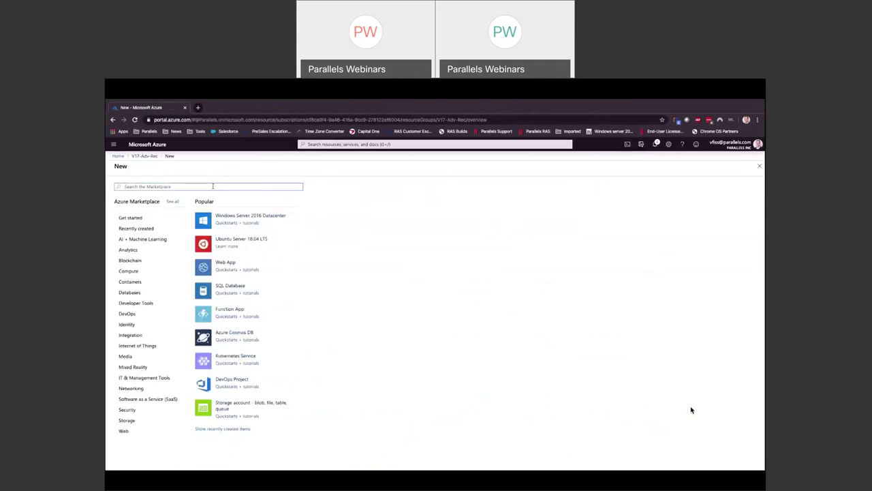
Search the Marketplace for Windows Server and start creating a Windows Server 2019 Datacenter VM.
{"action": "type", "text": "W"}
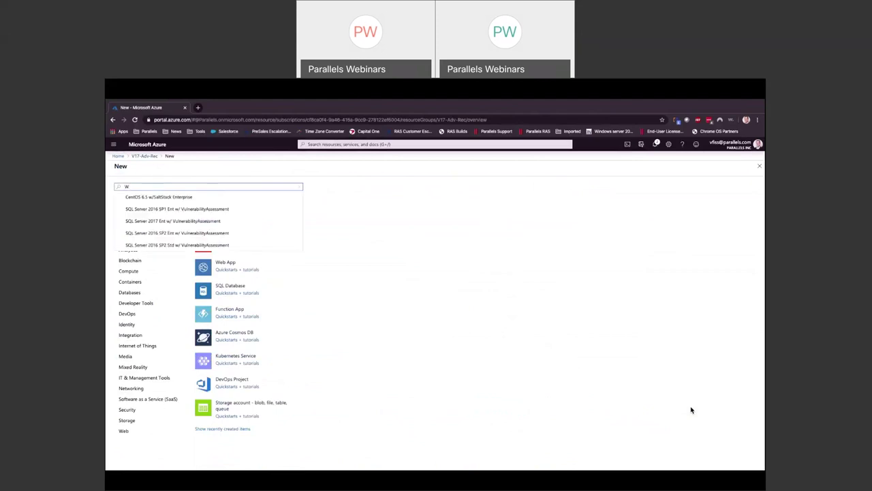
{"action": "type", "text": "indows Sebre"}
{"action": "key", "text": "BackSpace"}
{"action": "key", "text": "BackSpace"}
{"action": "key", "text": "BackSpace"}
{"action": "type", "text": "r"}
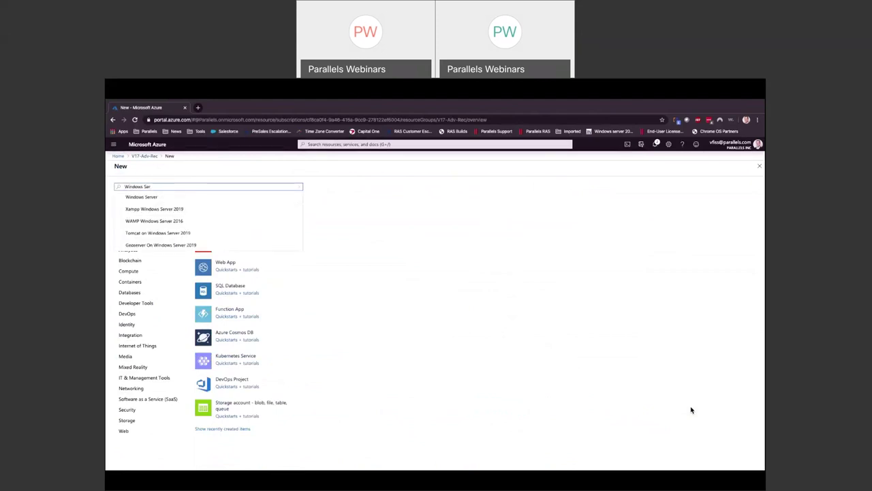
{"action": "left_click", "coordinate": [198, 196]}
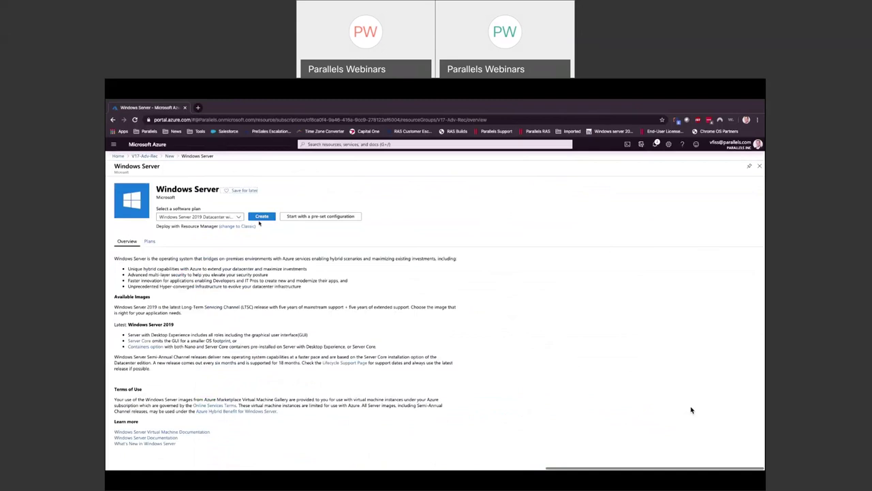
{"action": "left_click", "coordinate": [267, 218]}
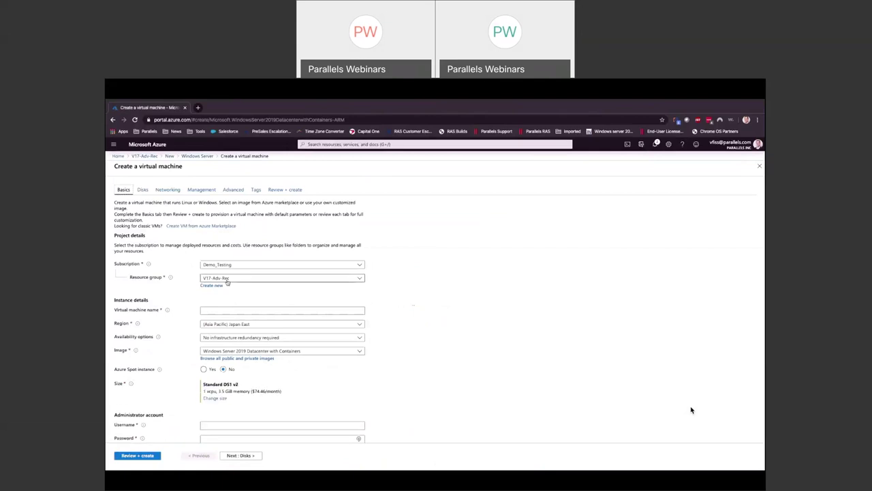
Name the virtual machine RASGW01 and set its region to (US) West US 2.
{"action": "left_click", "coordinate": [210, 313]}
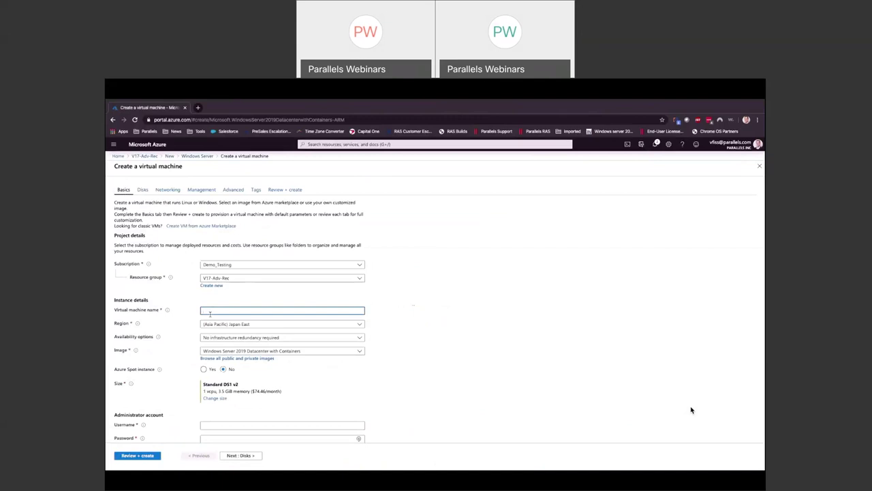
{"action": "type", "text": "RAS"}
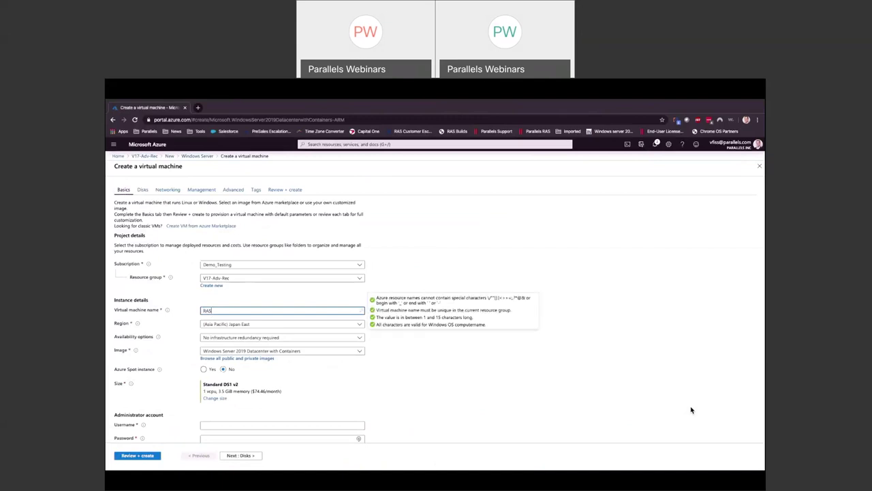
{"action": "type", "text": "GW01"}
{"action": "left_click", "coordinate": [227, 325]}
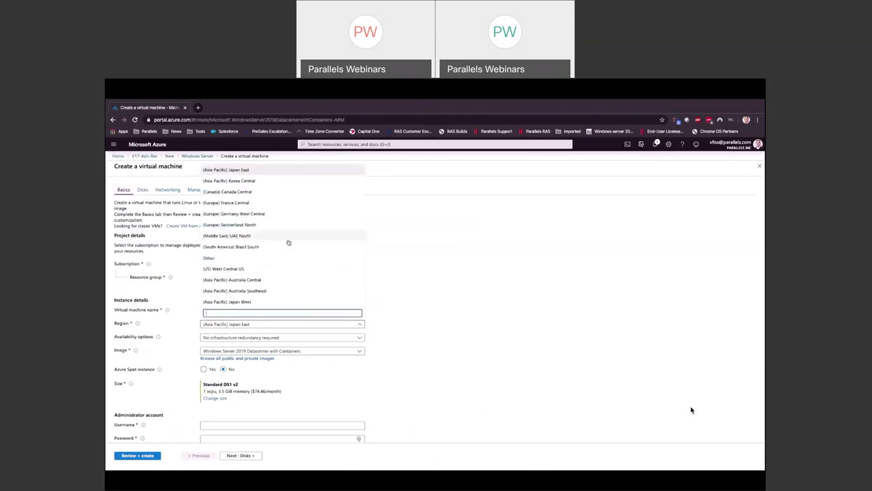
{"action": "scroll", "coordinate": [288, 242], "scroll_direction": "down", "scroll_amount": 5}
{"action": "scroll", "coordinate": [288, 242], "scroll_direction": "up", "scroll_amount": 5}
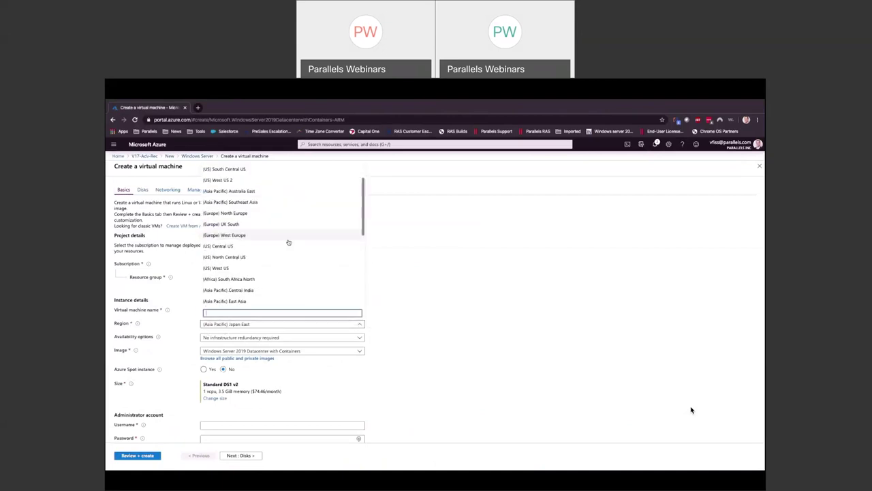
{"action": "left_click", "coordinate": [241, 179]}
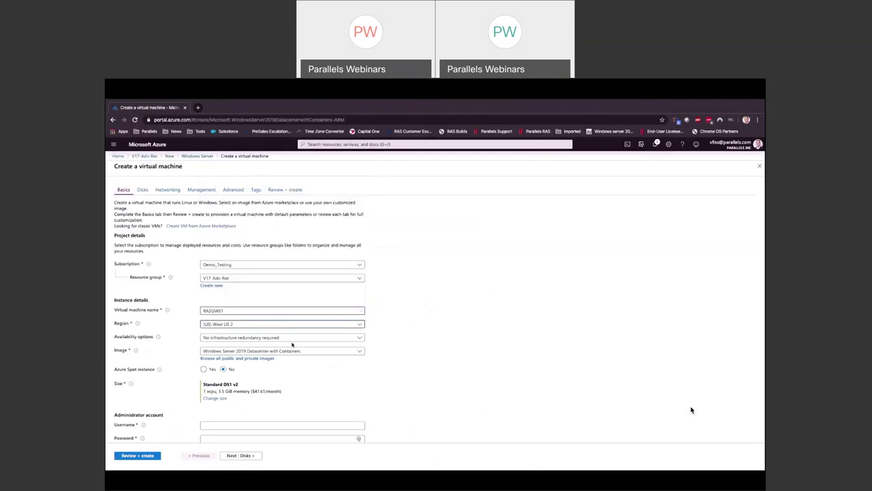
Place the VM in the RAS-GW availability set.
{"action": "left_click", "coordinate": [361, 338]}
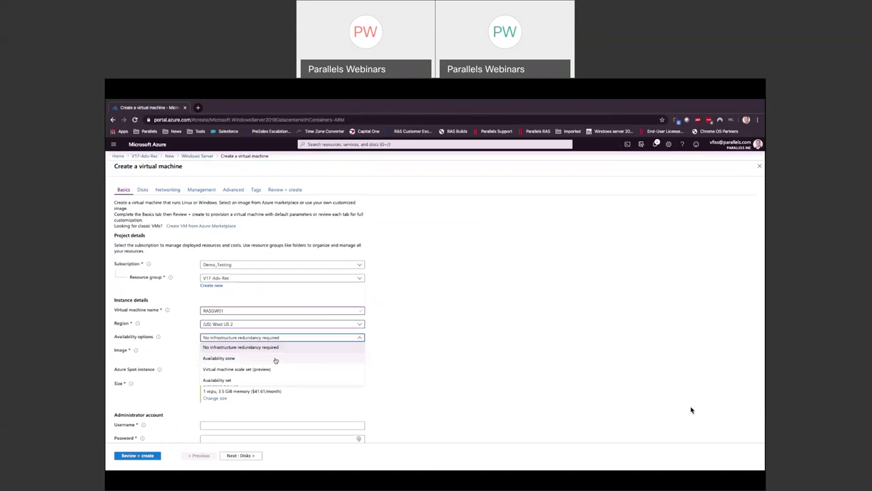
{"action": "left_click", "coordinate": [229, 383]}
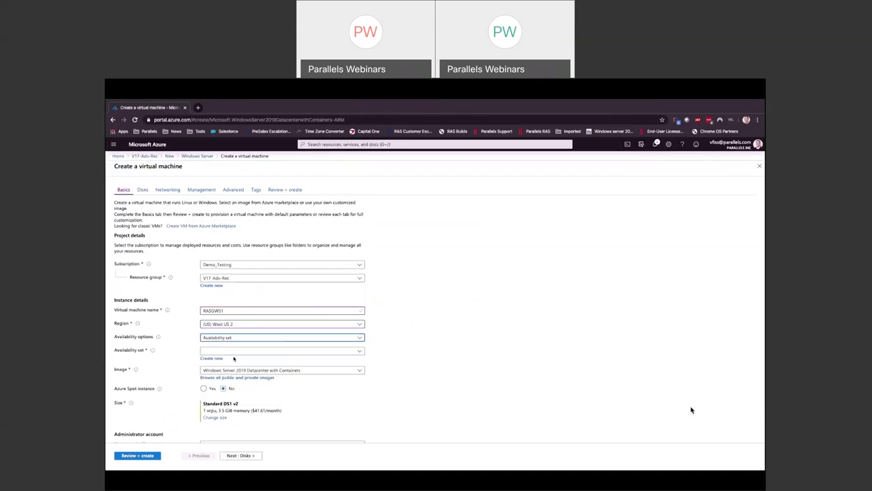
{"action": "left_click", "coordinate": [361, 351]}
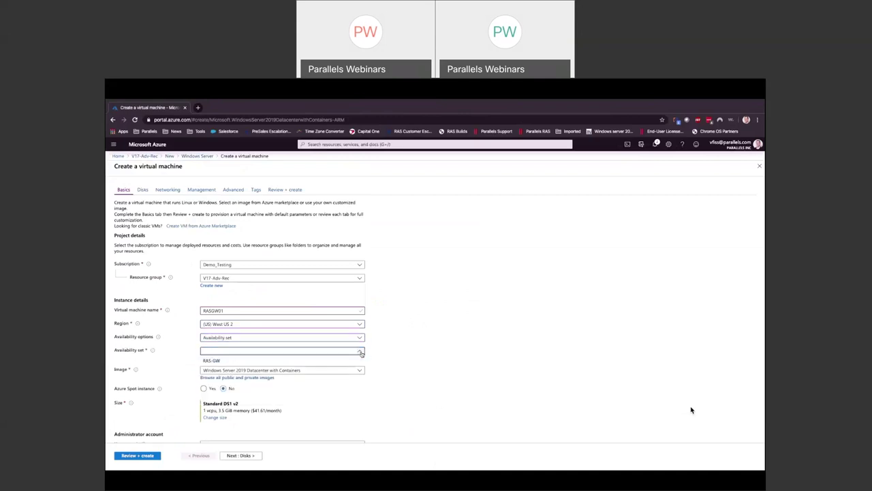
{"action": "left_click", "coordinate": [285, 363]}
Change the VM size to Standard B2s.
{"action": "scroll", "coordinate": [253, 401], "scroll_direction": "down", "scroll_amount": 1}
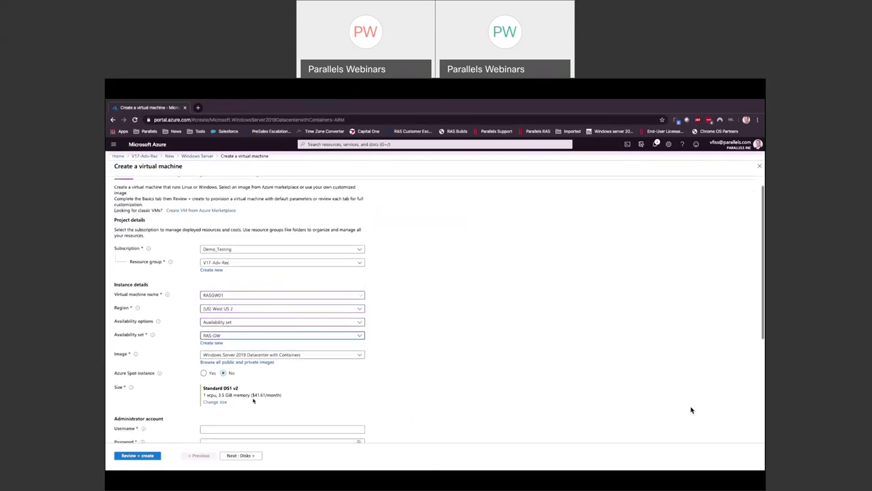
{"action": "left_click", "coordinate": [213, 402]}
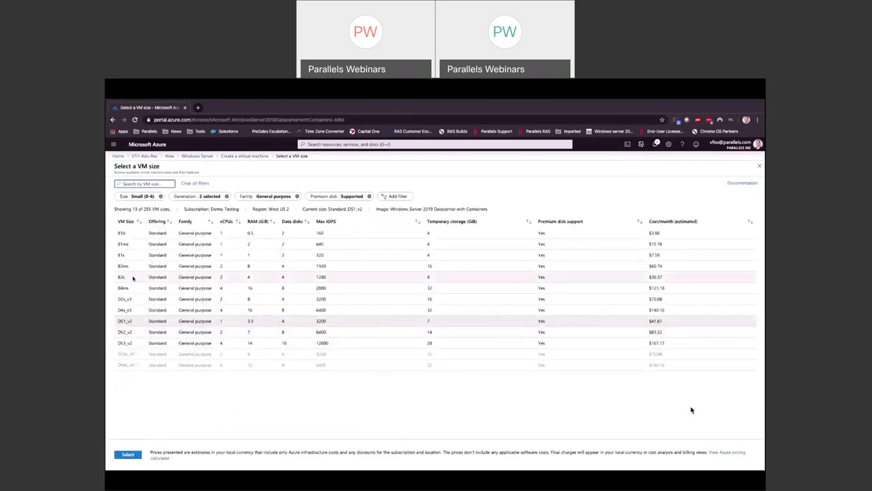
{"action": "left_click", "coordinate": [132, 277]}
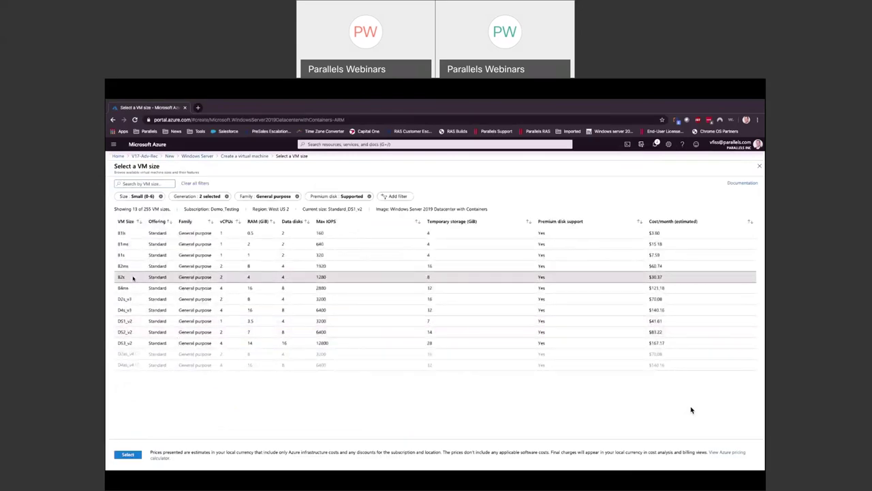
{"action": "left_click", "coordinate": [128, 454]}
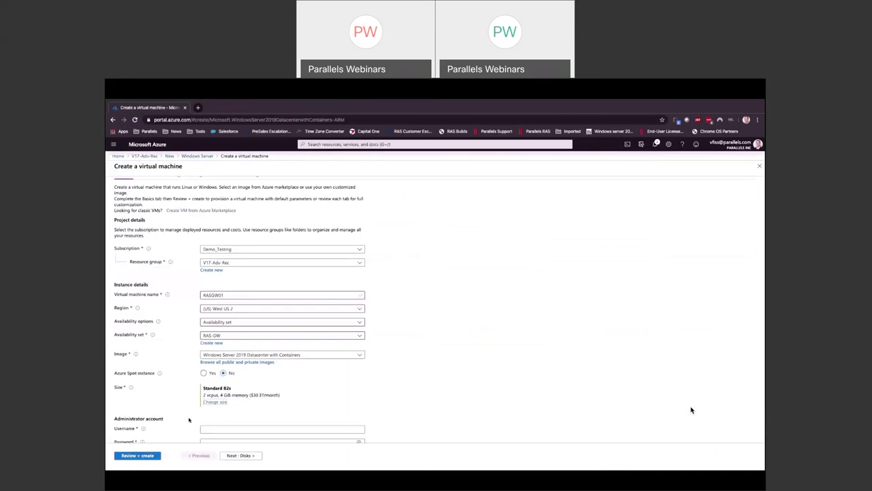
Enter the administrator username and password, and confirm the password.
{"action": "left_click", "coordinate": [212, 420]}
{"action": "type", "text": "vfiss"}
{"action": "key", "text": "Tab"}
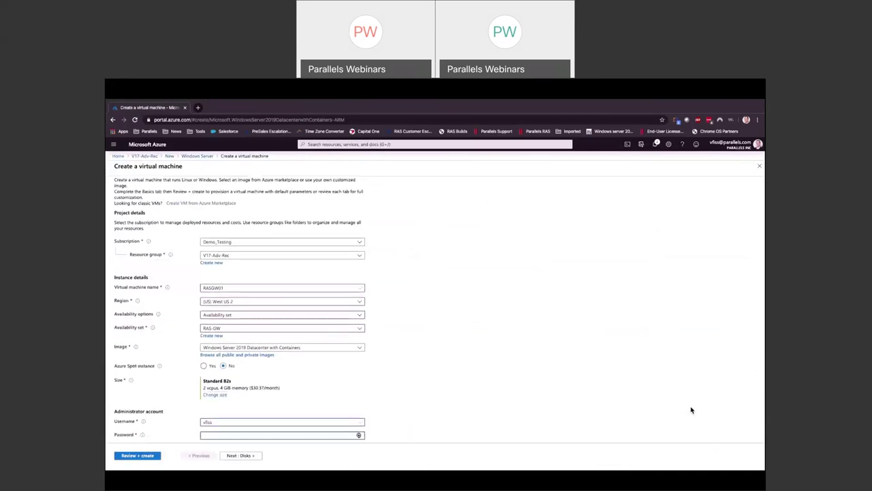
{"action": "type", "text": "•••••"}
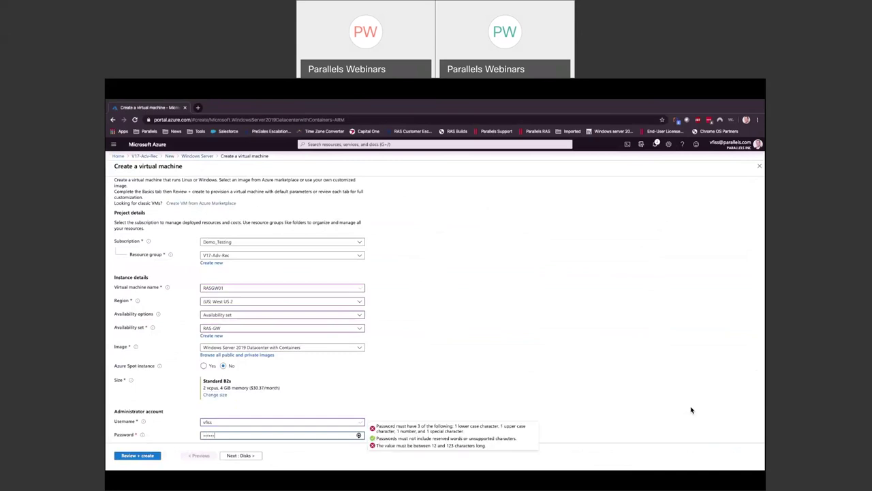
{"action": "type", "text": "•"}
{"action": "scroll", "coordinate": [691, 409], "scroll_direction": "down", "scroll_amount": 2}
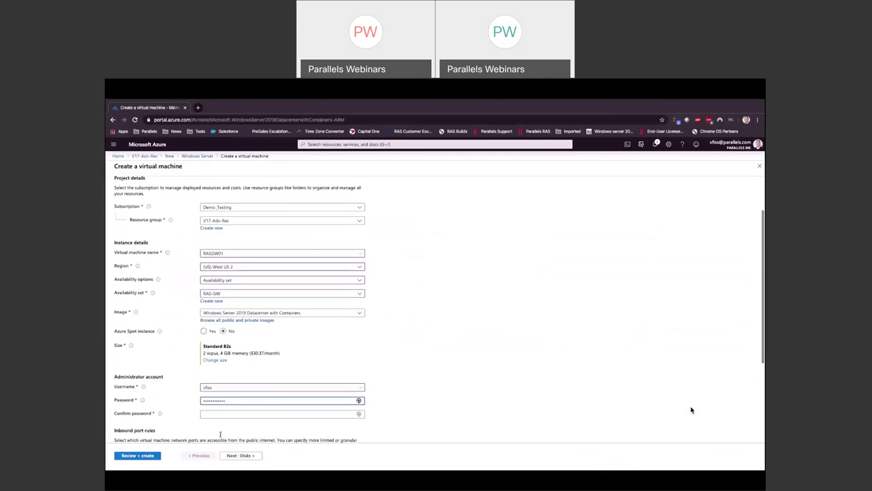
{"action": "left_click", "coordinate": [215, 389]}
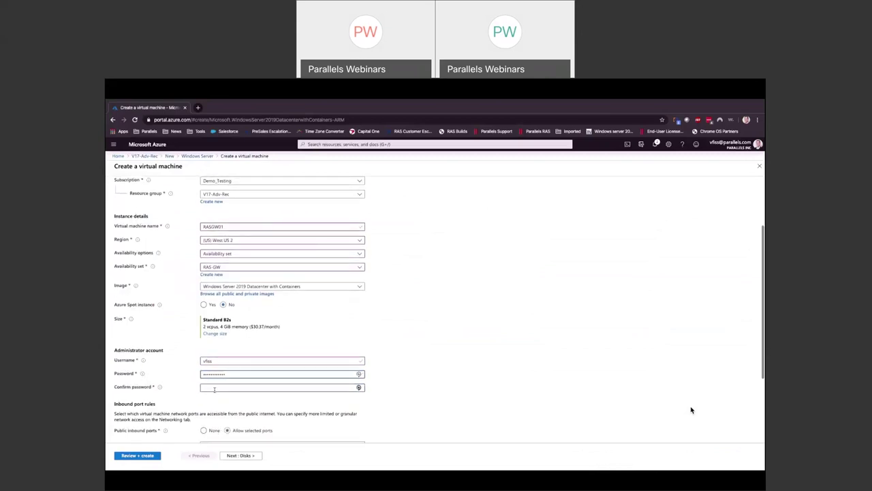
{"action": "type", "text": "••••••••"}
Allow only HTTPS (443) inbound, removing RDP (3389), and continue to Disks.
{"action": "scroll", "coordinate": [691, 409], "scroll_direction": "down", "scroll_amount": 3}
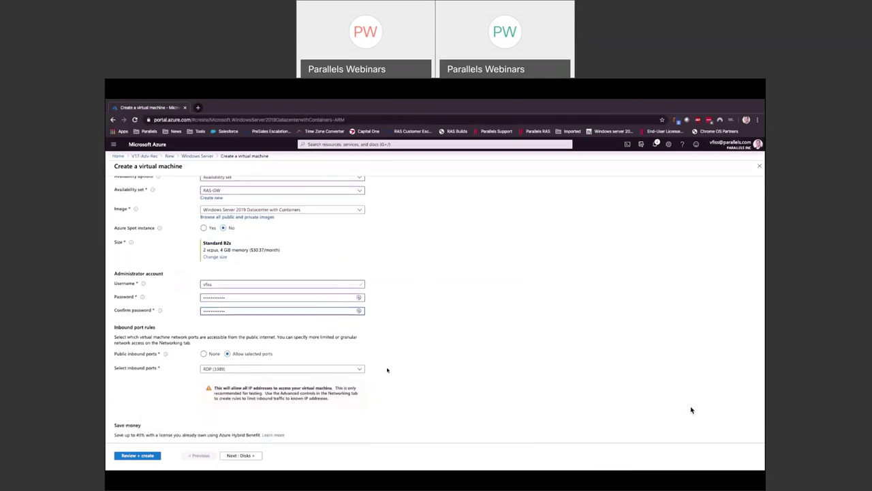
{"action": "left_click", "coordinate": [361, 369]}
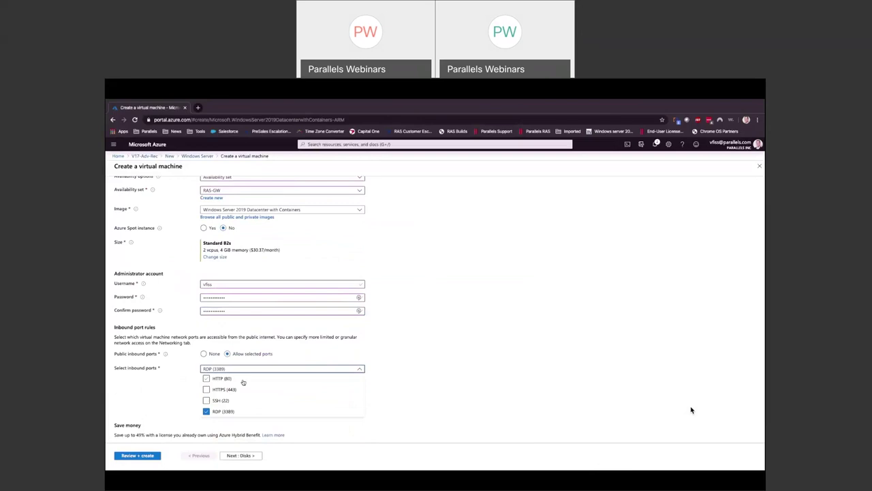
{"action": "left_click", "coordinate": [207, 389]}
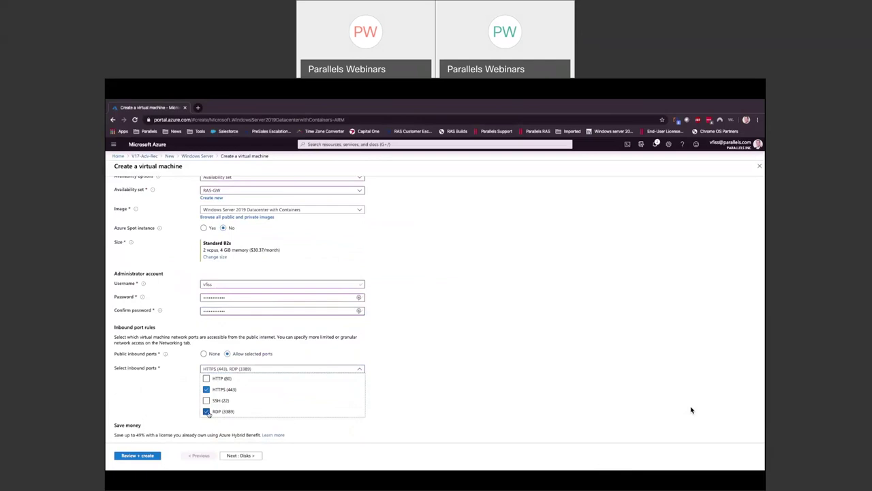
{"action": "left_click", "coordinate": [207, 412]}
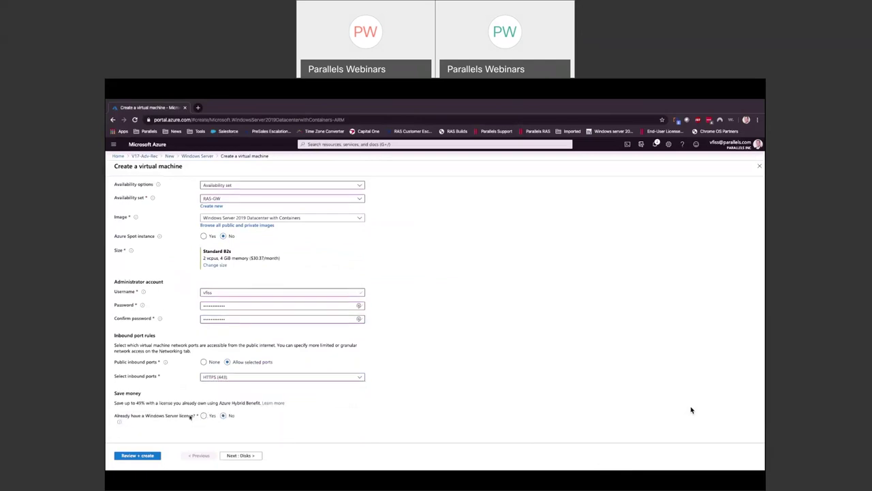
{"action": "left_click", "coordinate": [242, 455]}
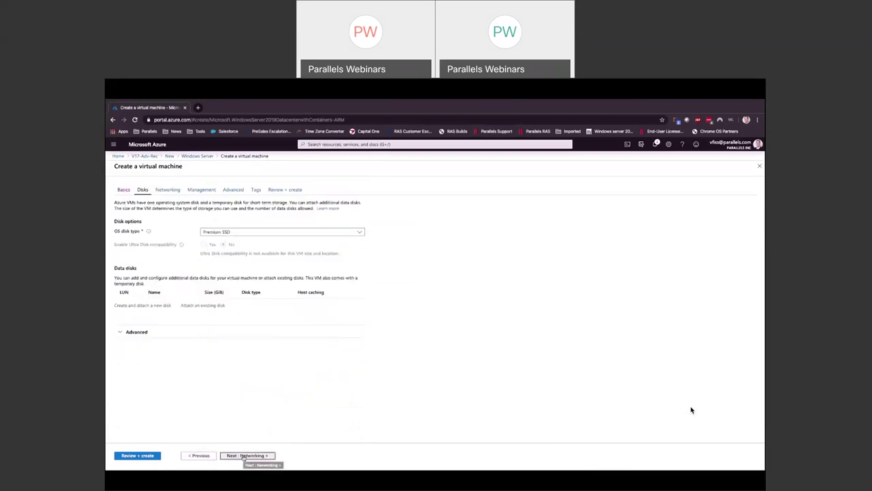
Create RASGW01 with default networking, management, advanced and tag settings, then reopen V17-Adv-Rec.
{"action": "left_click", "coordinate": [244, 456]}
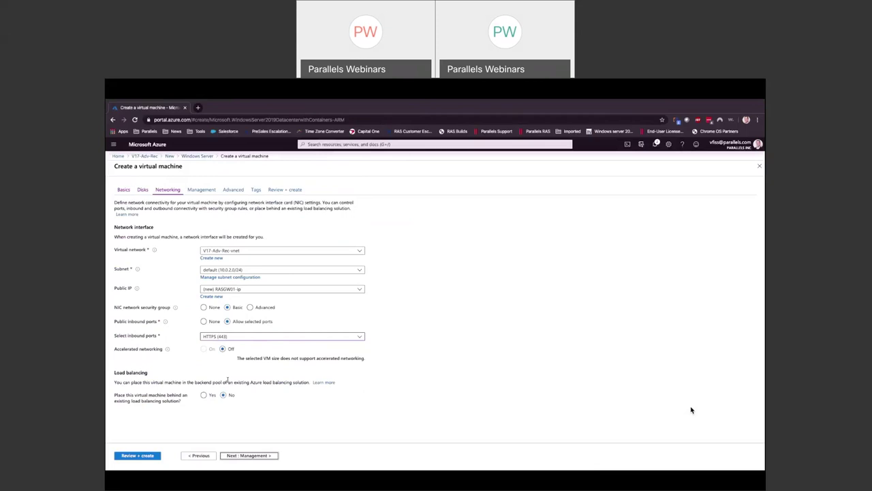
{"action": "left_click", "coordinate": [250, 455]}
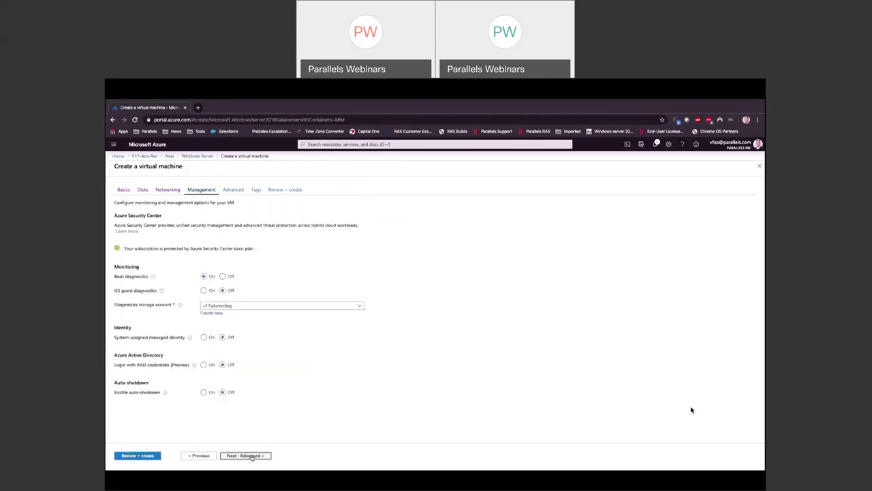
{"action": "left_click", "coordinate": [249, 455]}
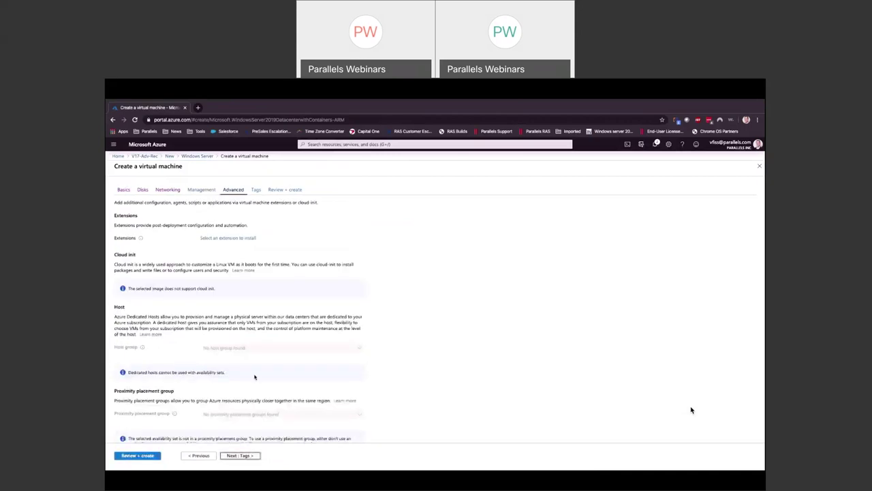
{"action": "left_click", "coordinate": [239, 455]}
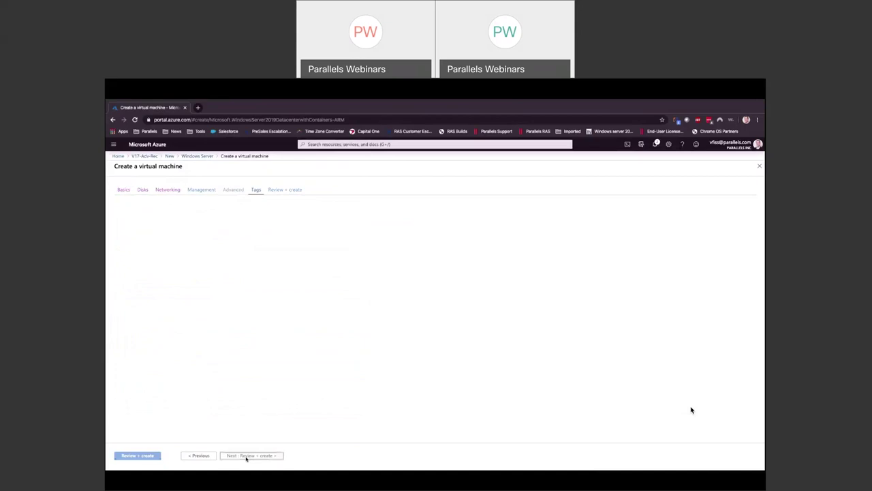
{"action": "left_click", "coordinate": [132, 458]}
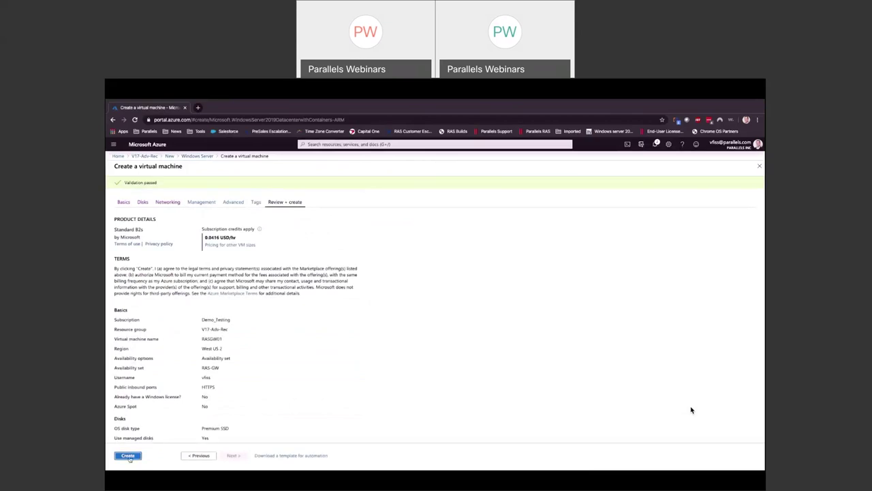
{"action": "left_click", "coordinate": [128, 456]}
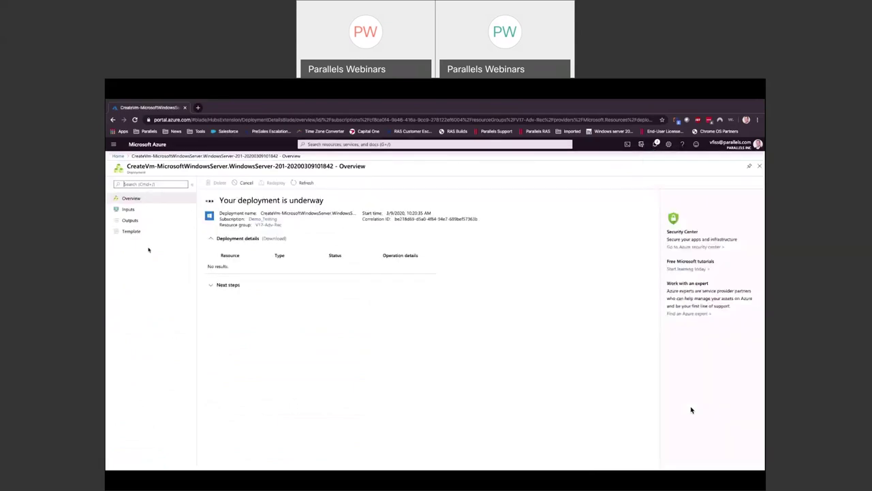
{"action": "left_click", "coordinate": [120, 156]}
{"action": "left_click", "coordinate": [282, 249]}
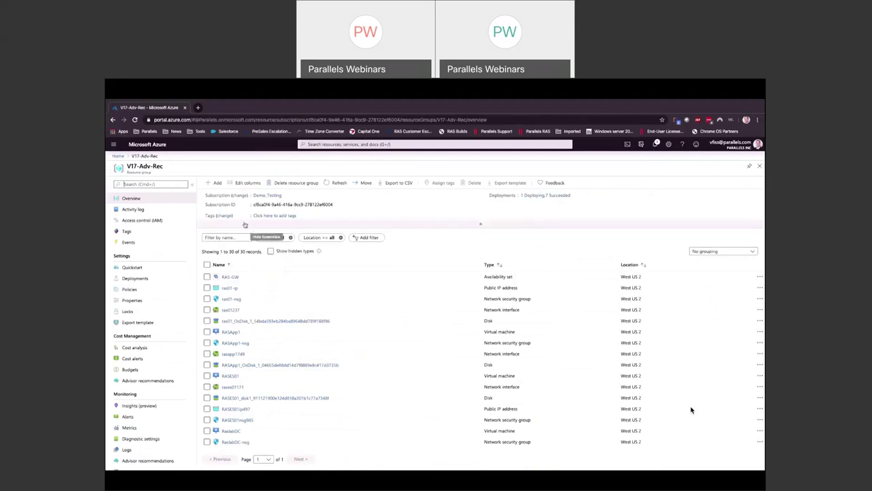
Start a new Windows Server VM, enter its name and set the region to West US 2.
{"action": "left_click", "coordinate": [213, 182]}
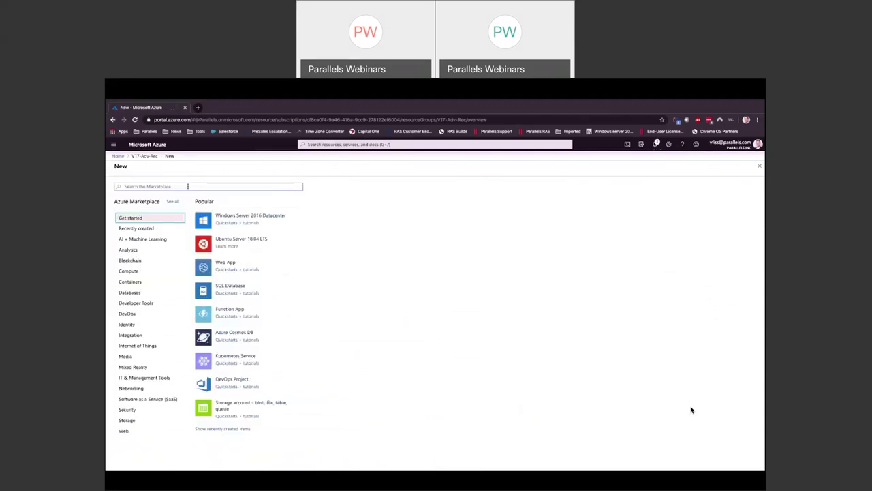
{"action": "type", "text": "Windows Server"}
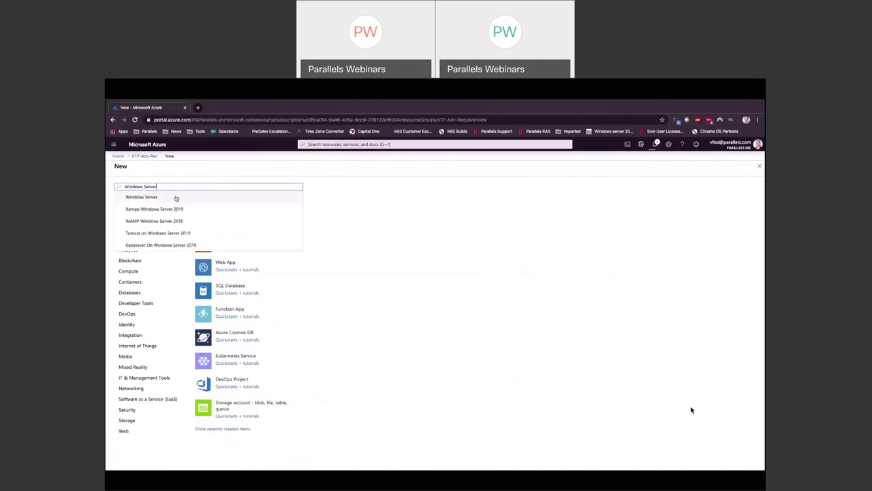
{"action": "left_click", "coordinate": [176, 198]}
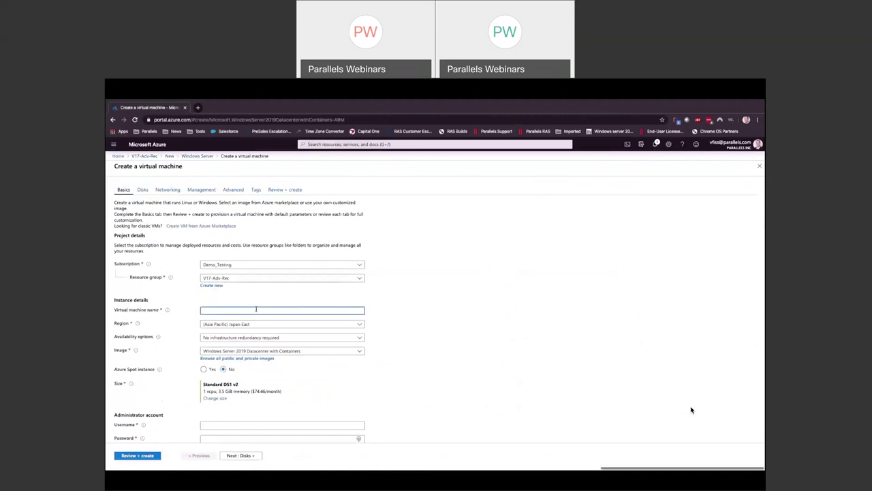
{"action": "type", "text": "V17-RDSH01"}
{"action": "left_click", "coordinate": [260, 324]}
{"action": "scroll", "coordinate": [266, 232], "scroll_direction": "up", "scroll_amount": 5}
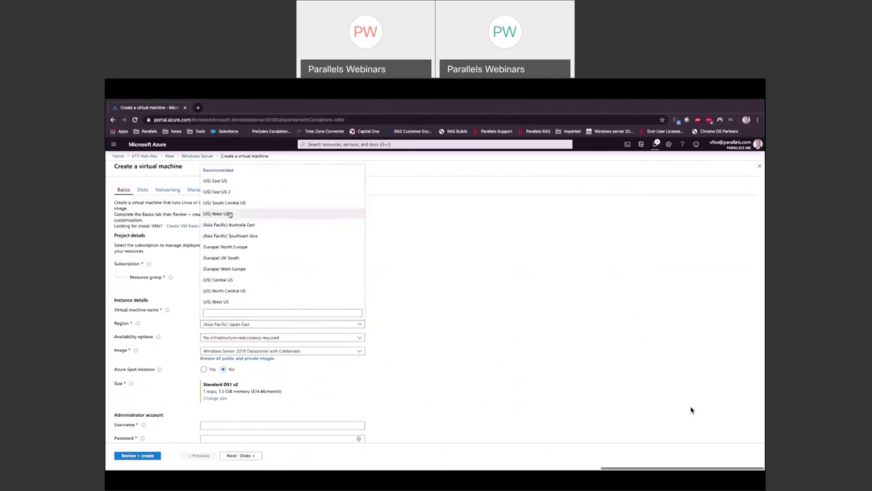
{"action": "left_click", "coordinate": [230, 214]}
Put the VM in the RAS-GW availability set with Standard B2ms size.
{"action": "left_click", "coordinate": [279, 337]}
{"action": "left_click", "coordinate": [219, 377]}
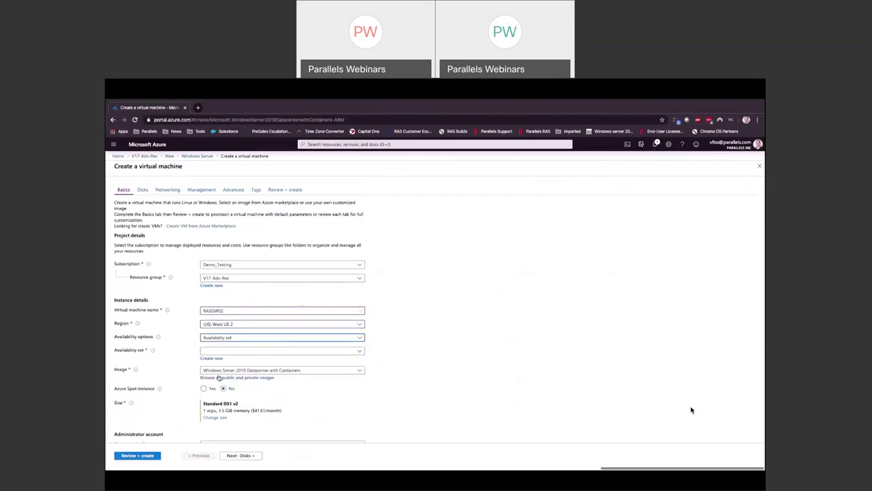
{"action": "left_click", "coordinate": [359, 351]}
{"action": "left_click", "coordinate": [325, 361]}
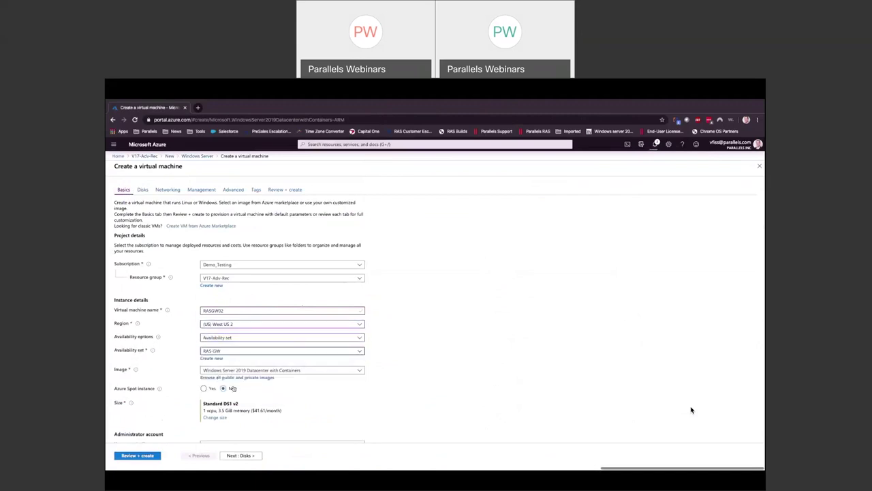
{"action": "left_click", "coordinate": [216, 418]}
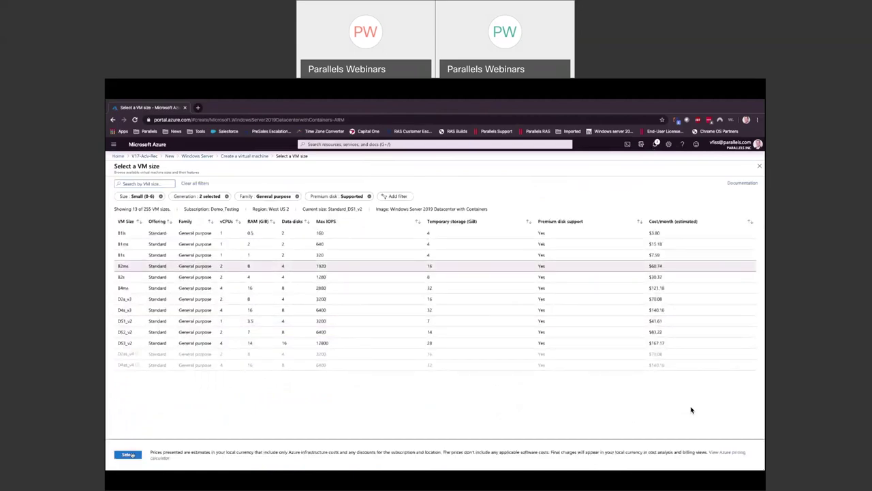
{"action": "left_click", "coordinate": [127, 454]}
Enter the administrator username, password and password confirmation.
{"action": "type", "text": "vfiss"}
{"action": "key", "text": "Tab"}
{"action": "type", "text": "••••••••••••"}
{"action": "key", "text": "Tab"}
{"action": "type", "text": "••••••••••••"}
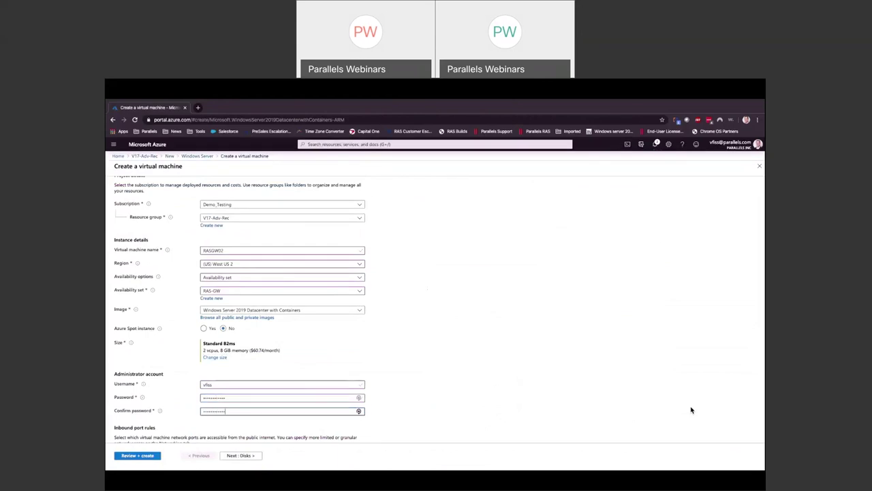
Allow only HTTPS (443) inbound, removing RDP (3389), and go to Review + create.
{"action": "key", "text": "Tab"}
{"action": "key", "text": "Tab"}
{"action": "key", "text": "space"}
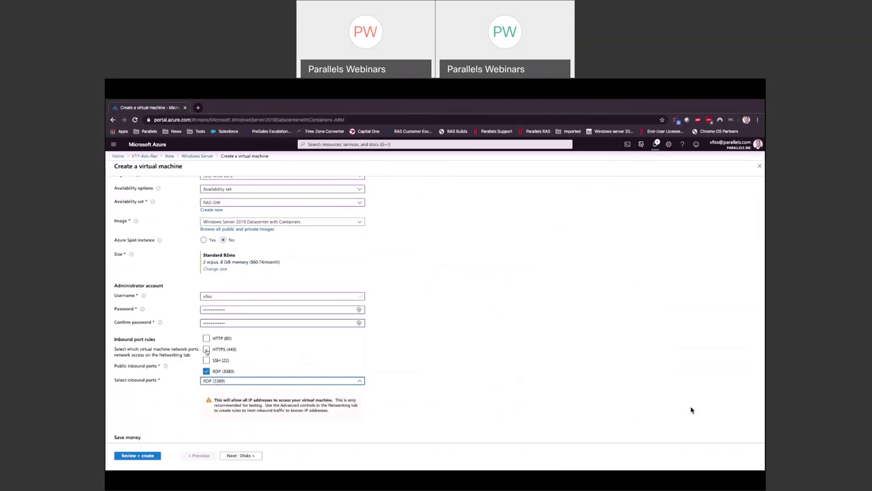
{"action": "left_click", "coordinate": [206, 349]}
{"action": "left_click", "coordinate": [207, 371]}
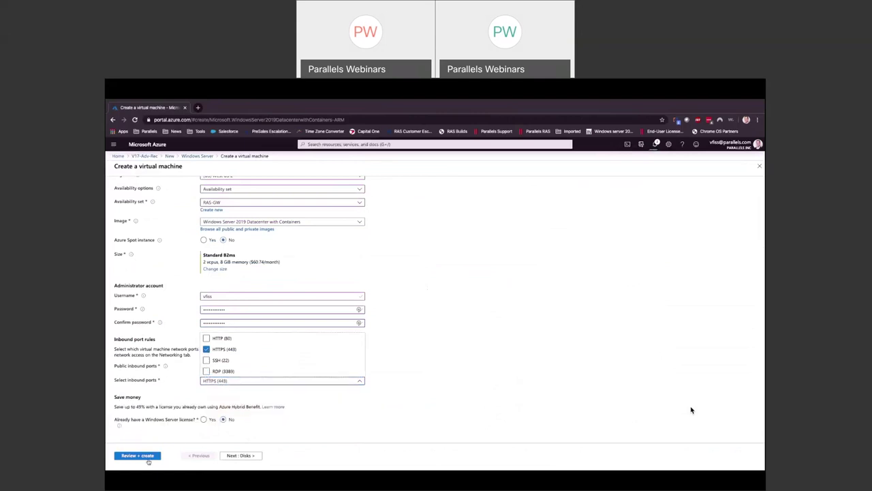
{"action": "left_click", "coordinate": [148, 461]}
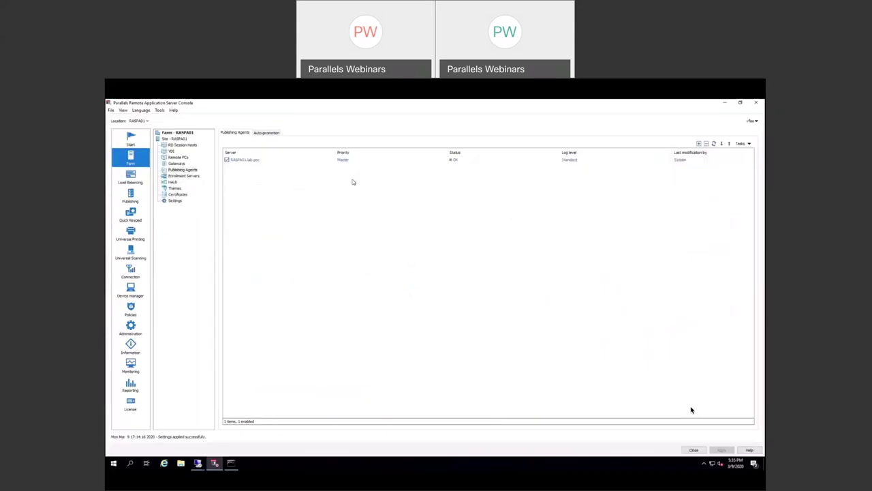
Add RASGW01 as a Secure Client Gateway under Farm > Gateways, then begin adding rasgw02.
{"action": "left_click", "coordinate": [181, 164]}
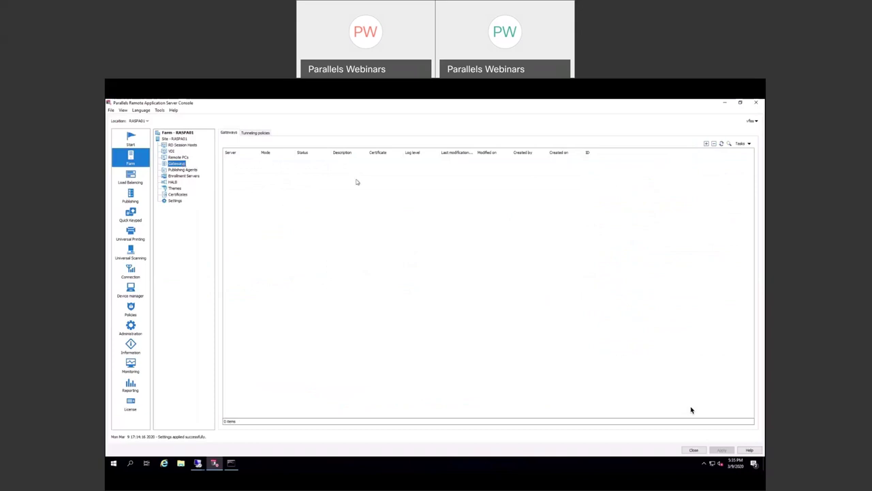
{"action": "left_click", "coordinate": [706, 144]}
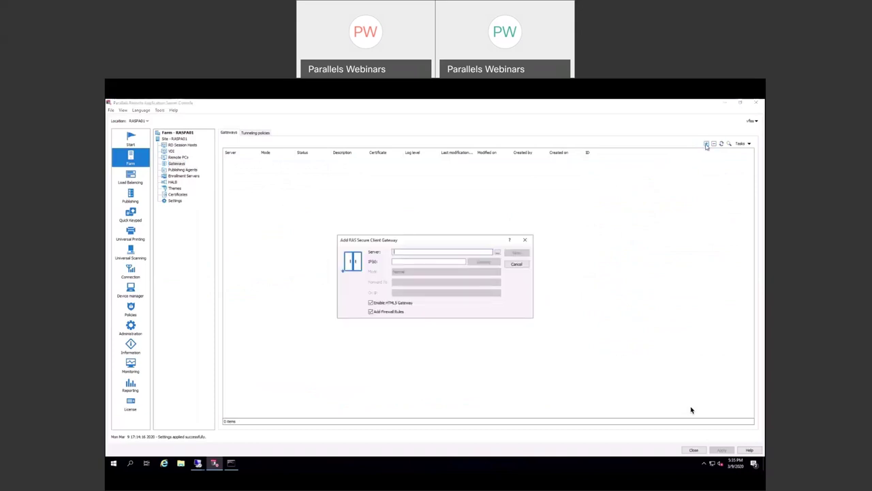
{"action": "type", "text": "RASGW01"}
{"action": "left_click", "coordinate": [469, 264]}
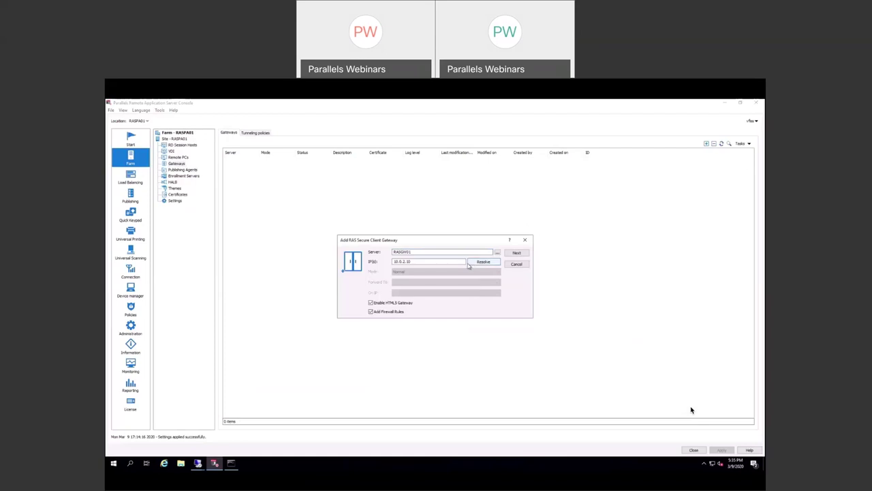
{"action": "left_click", "coordinate": [517, 254]}
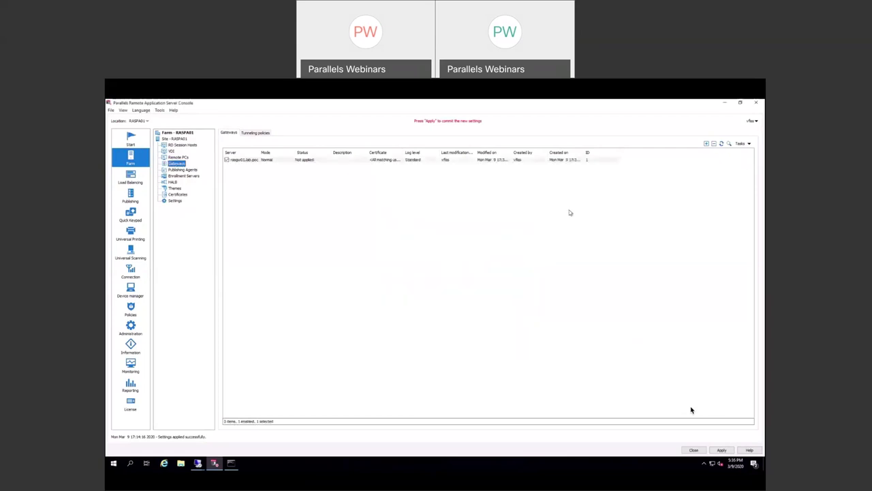
{"action": "left_click", "coordinate": [707, 144]}
{"action": "type", "text": "rasgw02"}
Resolve rasgw02's IP, install its gateway, apply settings and refresh until both gateways show OK.
{"action": "left_click", "coordinate": [483, 262]}
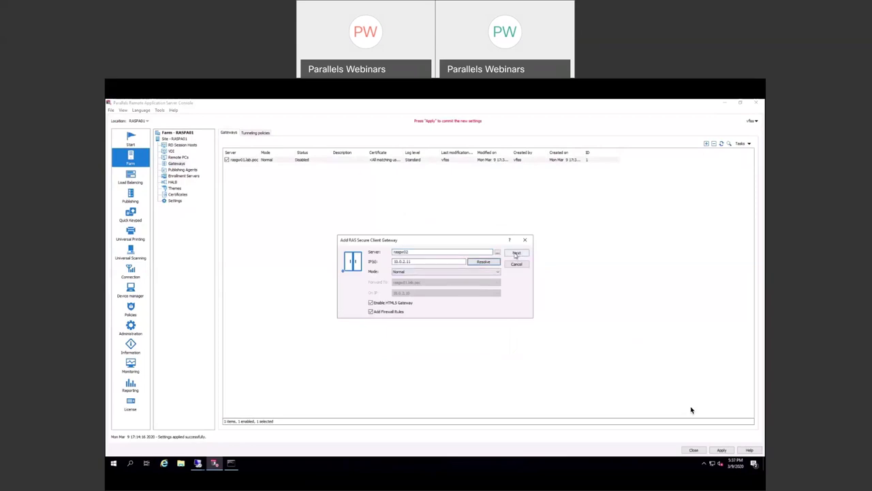
{"action": "left_click", "coordinate": [516, 253]}
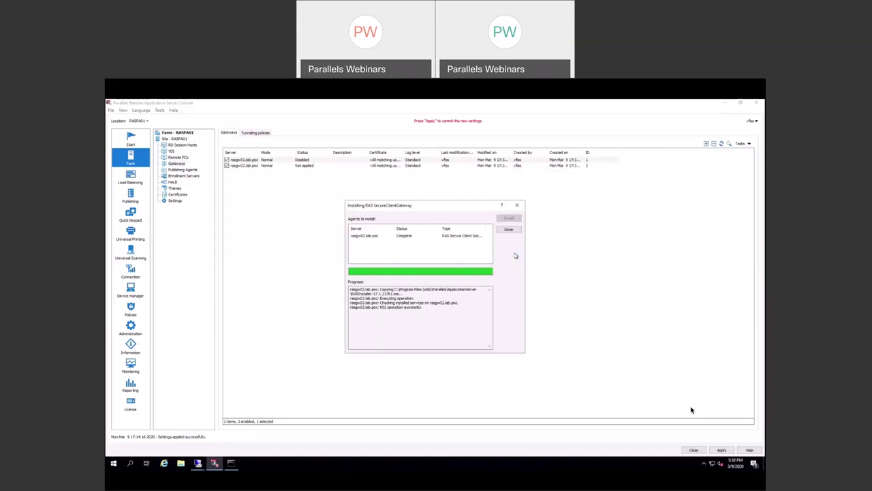
{"action": "left_click", "coordinate": [509, 231]}
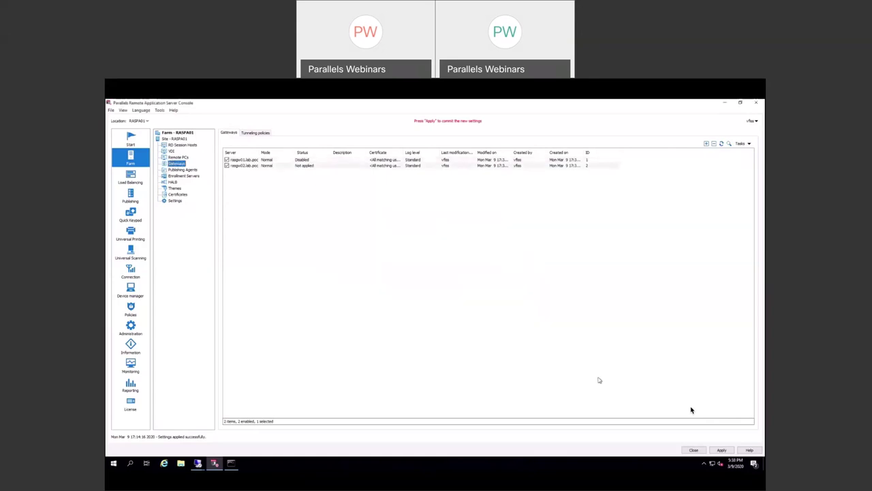
{"action": "left_click", "coordinate": [721, 449]}
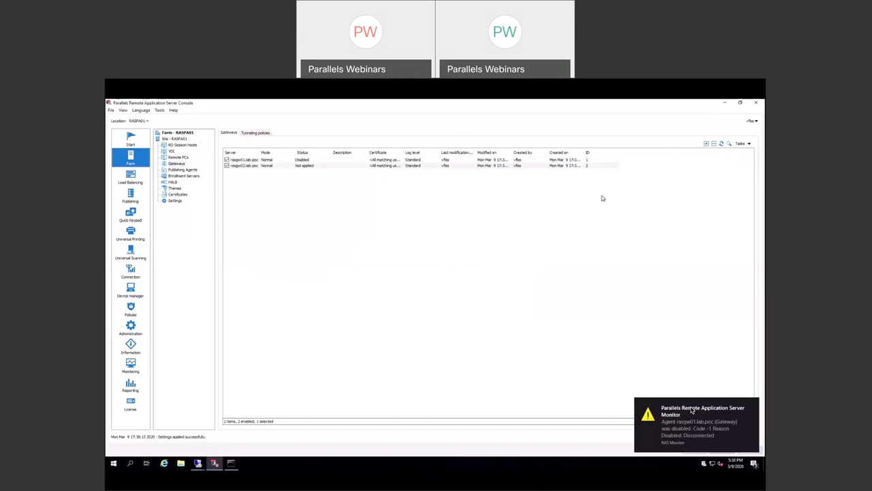
{"action": "left_click", "coordinate": [722, 144]}
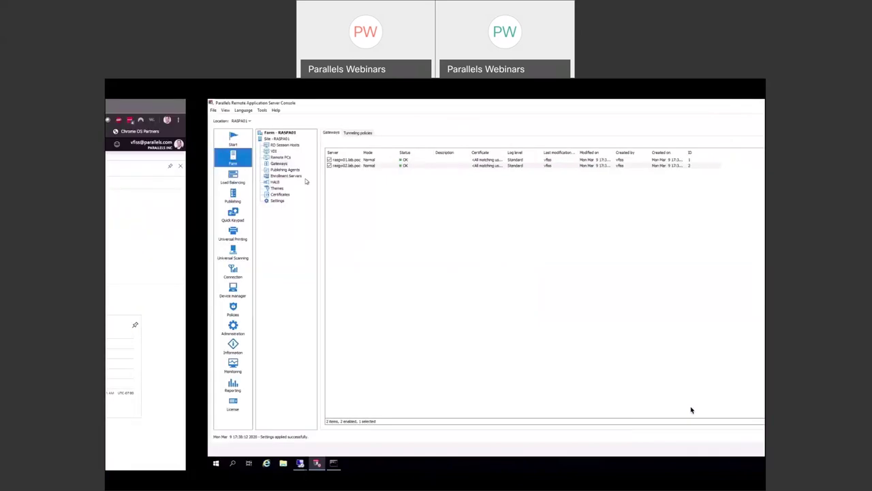
{"action": "key", "text": "alt+Tab"}
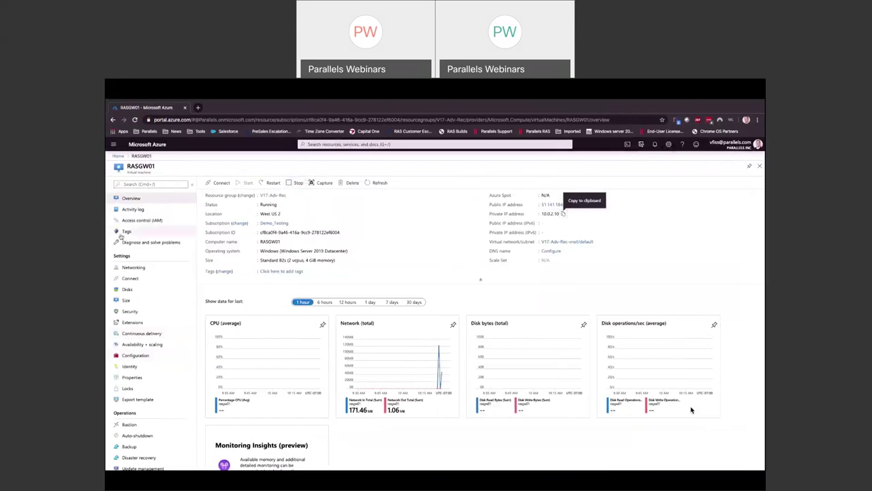
From the V17-Adv-Rec resource group, start creating a new Load Balancer.
{"action": "left_click", "coordinate": [118, 156]}
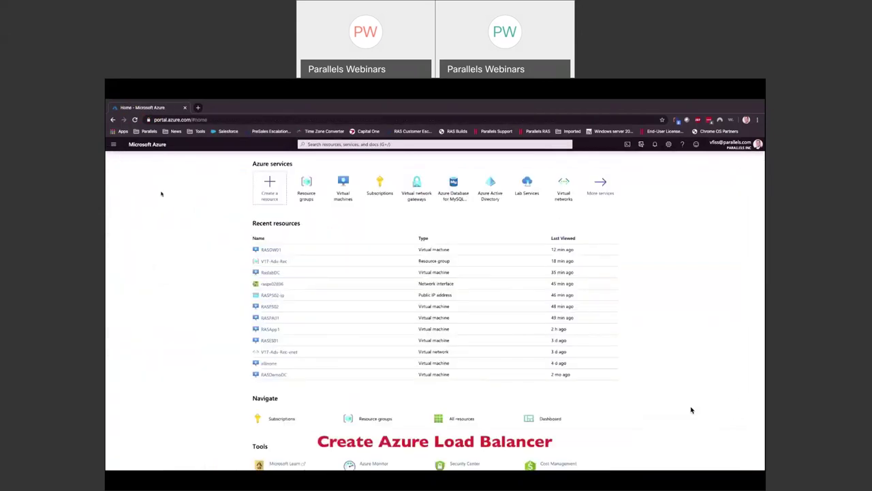
{"action": "left_click", "coordinate": [276, 261]}
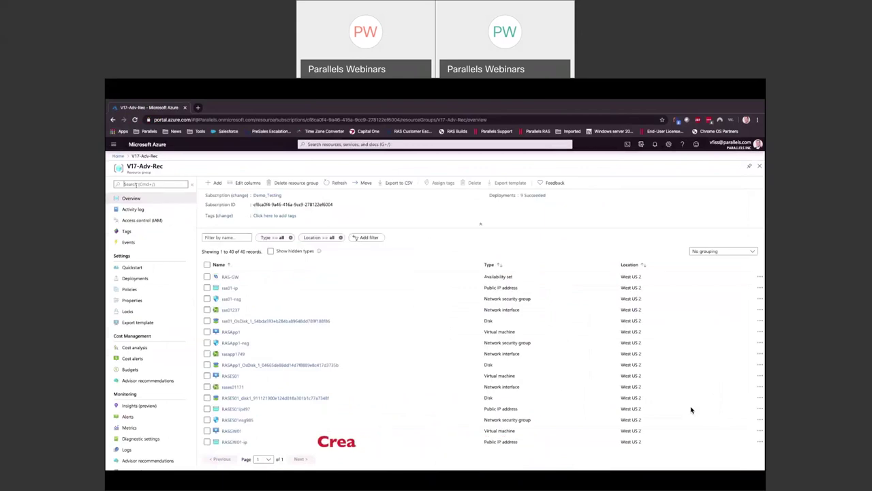
{"action": "left_click", "coordinate": [212, 183]}
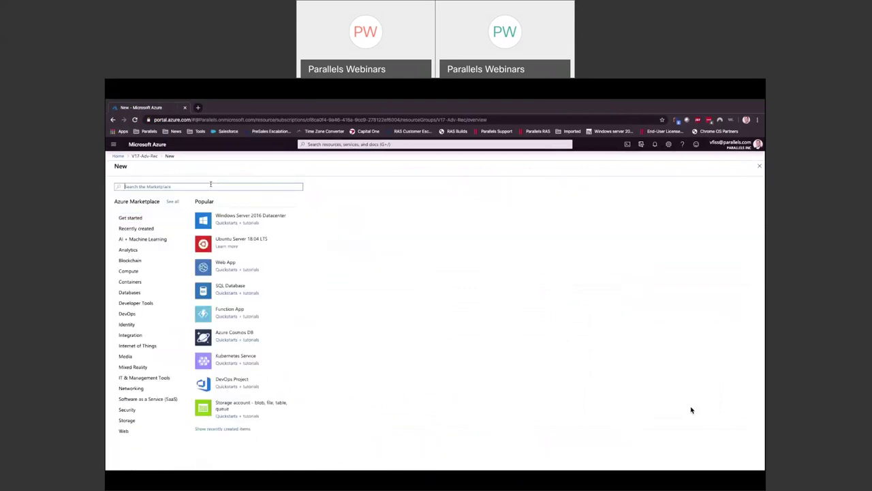
{"action": "type", "text": "Load"}
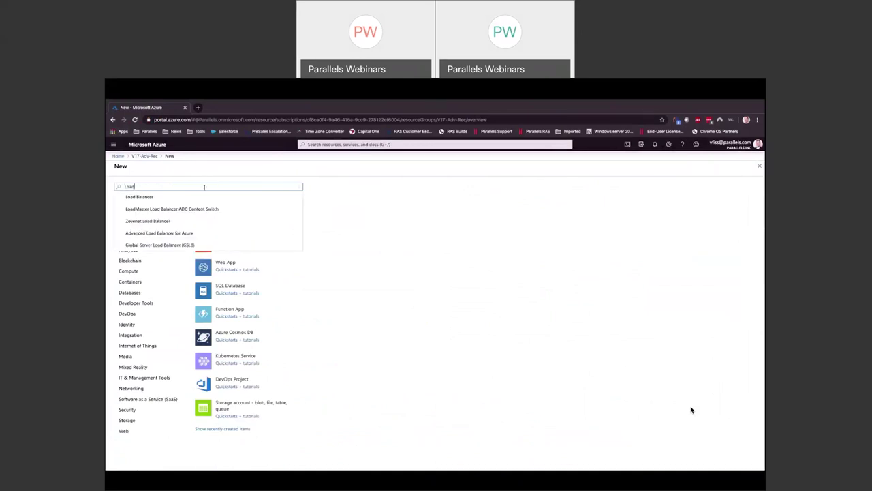
{"action": "left_click", "coordinate": [183, 197]}
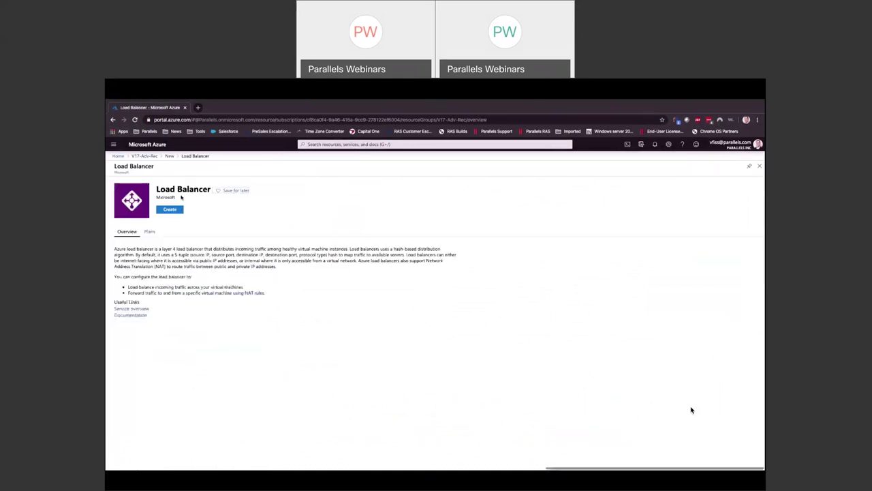
{"action": "left_click", "coordinate": [169, 210]}
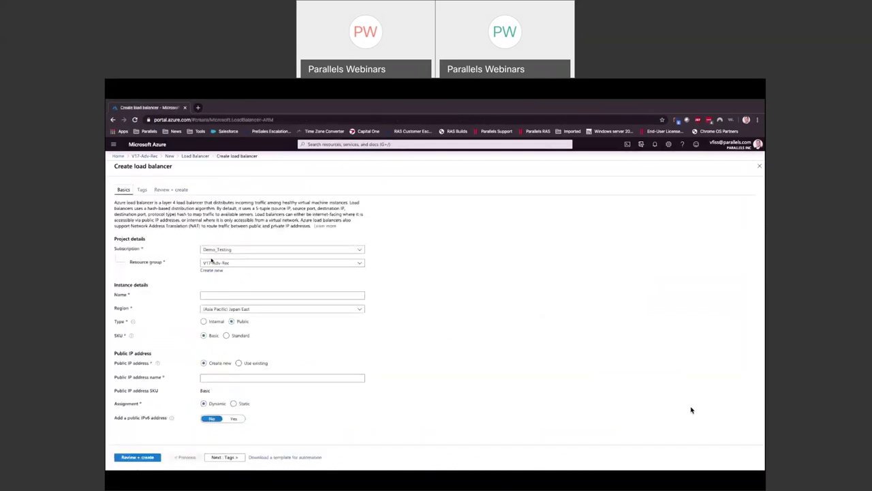
Name the load balancer RAS-LB and set its region to West US 2.
{"action": "left_click", "coordinate": [209, 296]}
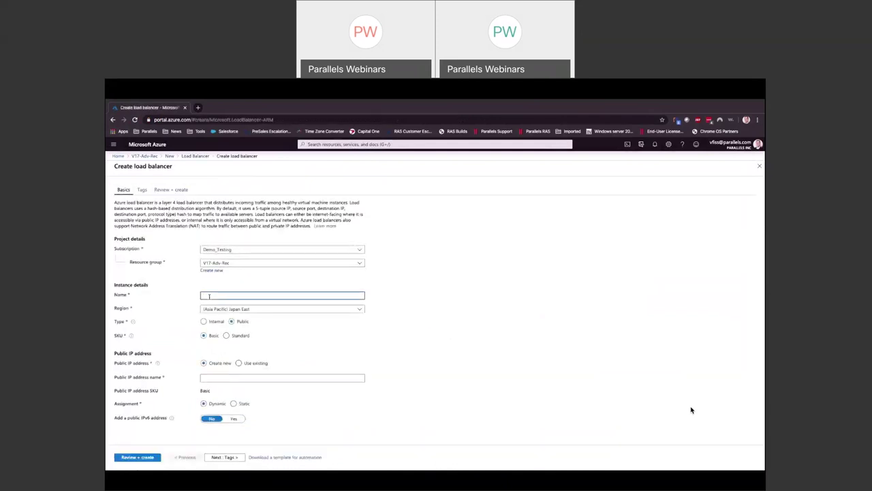
{"action": "type", "text": "RAS-LB"}
{"action": "left_click", "coordinate": [218, 309]}
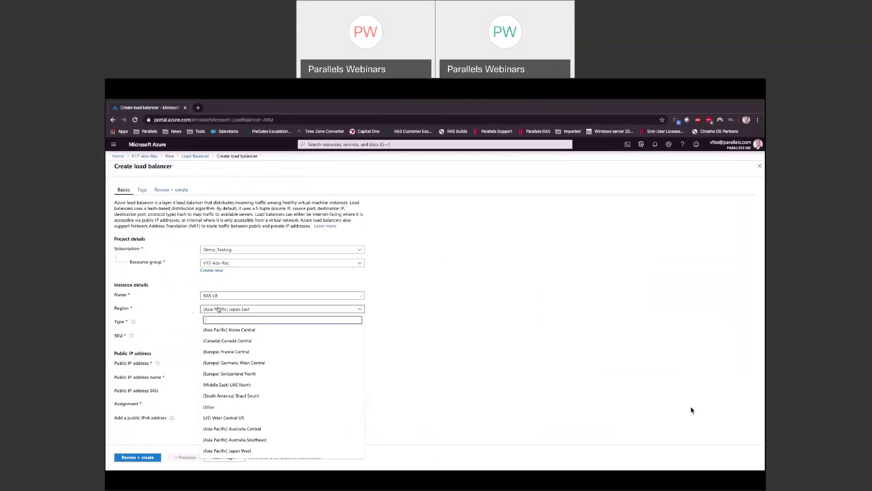
{"action": "scroll", "coordinate": [222, 346], "scroll_direction": "down", "scroll_amount": 1}
{"action": "scroll", "coordinate": [222, 347], "scroll_direction": "up", "scroll_amount": 2}
{"action": "scroll", "coordinate": [222, 347], "scroll_direction": "up", "scroll_amount": 10}
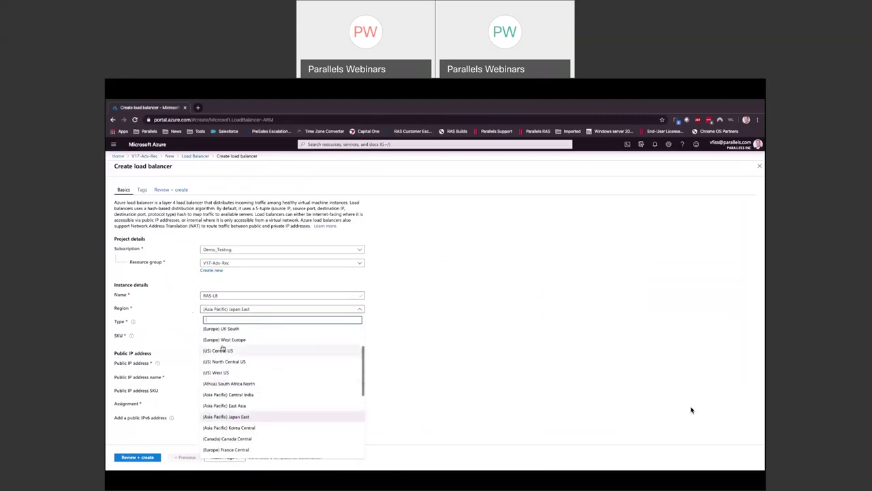
{"action": "scroll", "coordinate": [229, 365], "scroll_direction": "up", "scroll_amount": 1}
{"action": "left_click", "coordinate": [232, 368]}
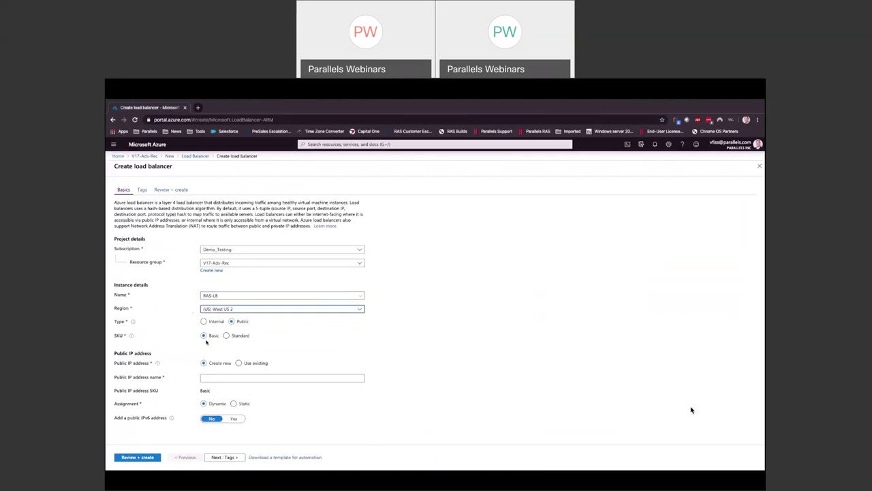
Name the public IP RAS-LB-IP, make it static, and validate the settings.
{"action": "left_click", "coordinate": [210, 377]}
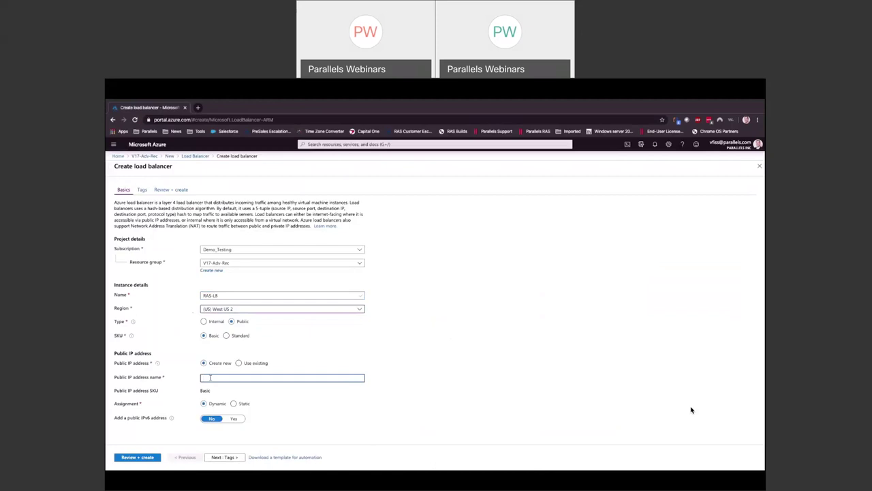
{"action": "type", "text": "RAS-LB-IP"}
{"action": "left_click", "coordinate": [233, 404]}
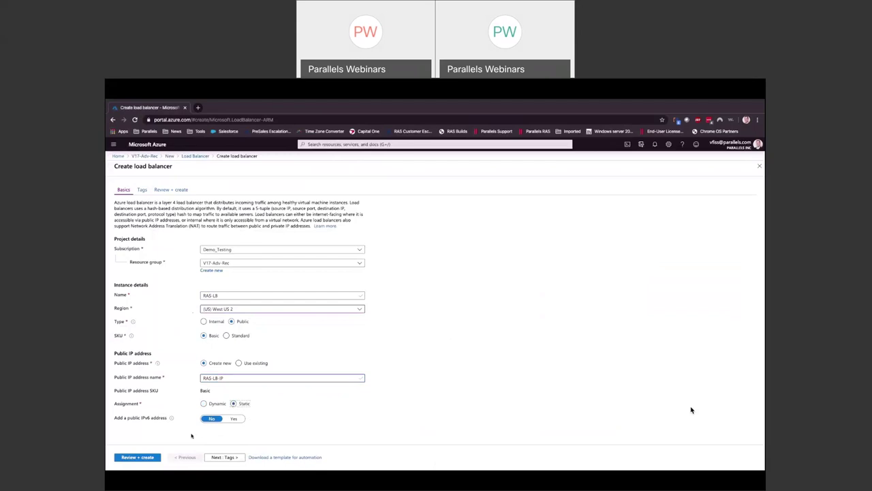
{"action": "left_click", "coordinate": [153, 459]}
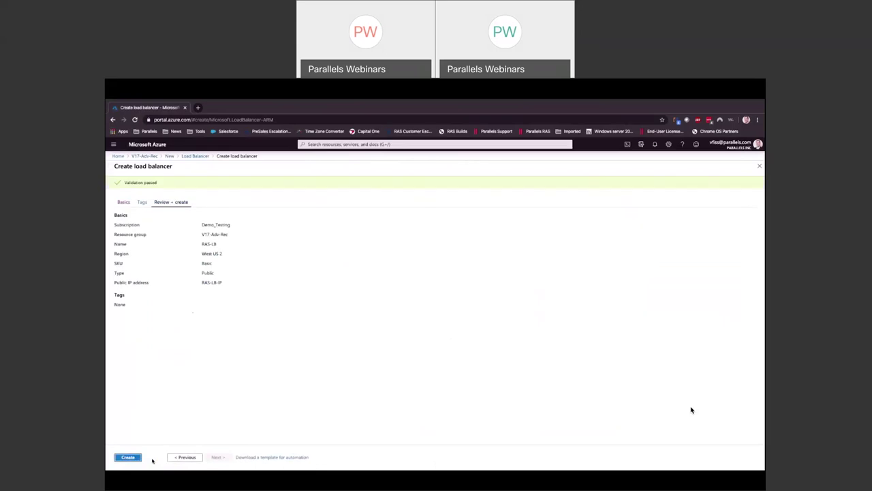
Create the RAS-LB load balancer and open its overview showing public IP 52.183.65.125.
{"action": "left_click", "coordinate": [128, 458]}
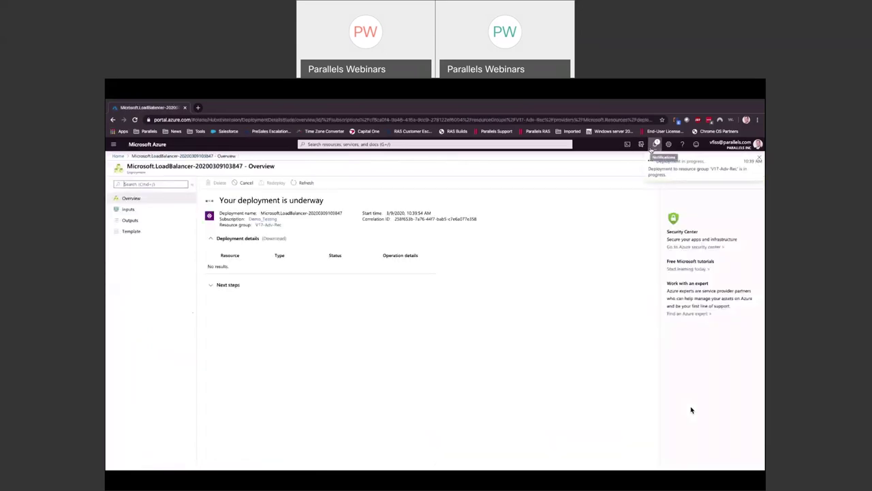
{"action": "left_click", "coordinate": [652, 149]}
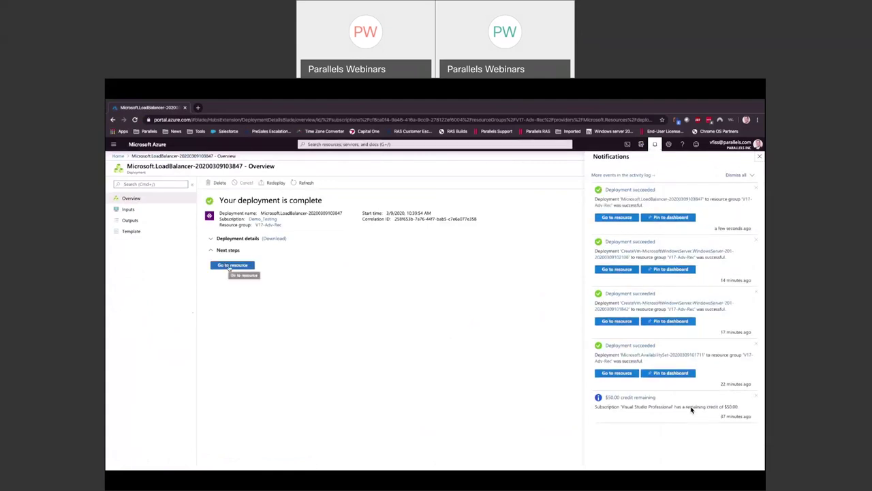
{"action": "left_click", "coordinate": [229, 268]}
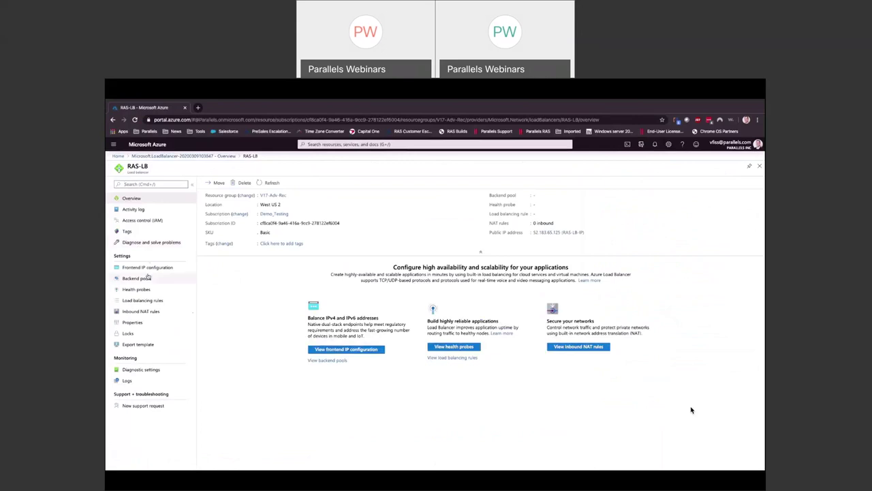
Start a backend pool named RAS-LB-Pool on V17-Adv-Rec-vnet, associated with virtual machines.
{"action": "left_click", "coordinate": [137, 278]}
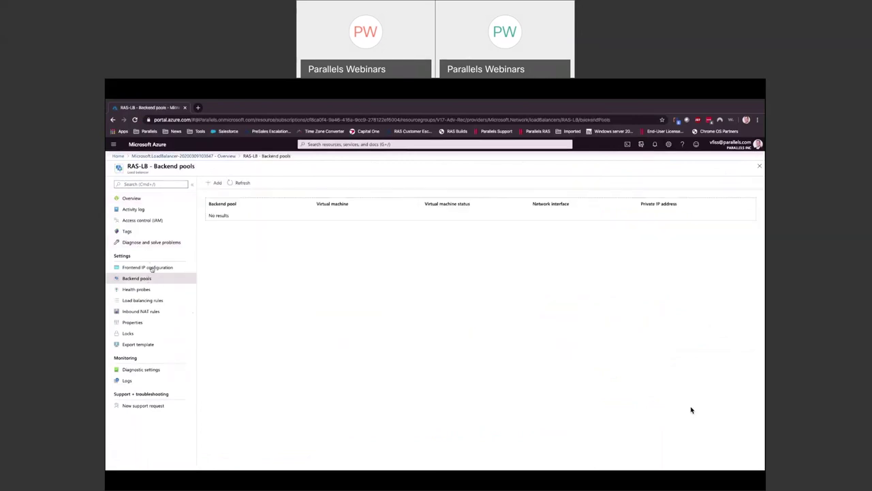
{"action": "left_click", "coordinate": [216, 184]}
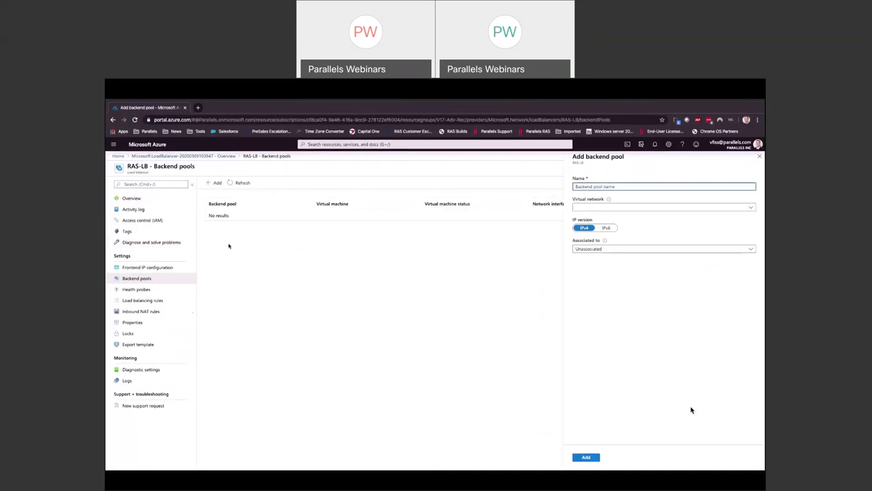
{"action": "type", "text": "RAS-LB-Pool"}
{"action": "left_click", "coordinate": [753, 208]}
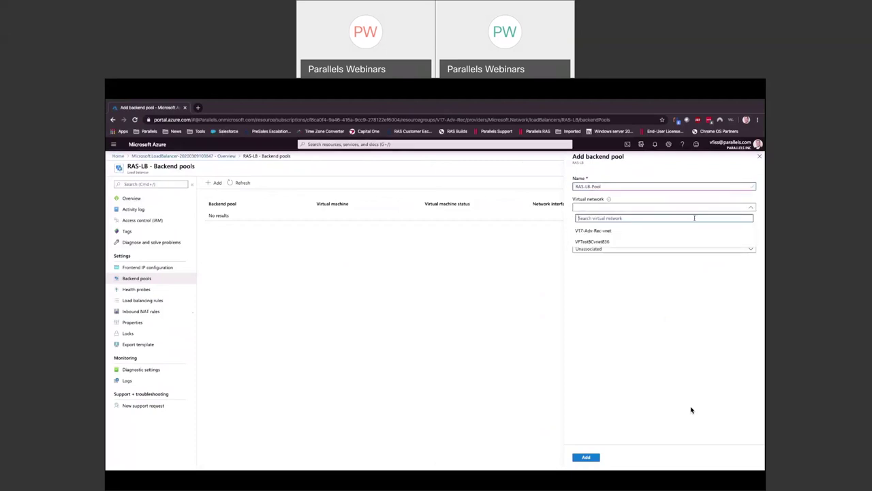
{"action": "left_click", "coordinate": [594, 231]}
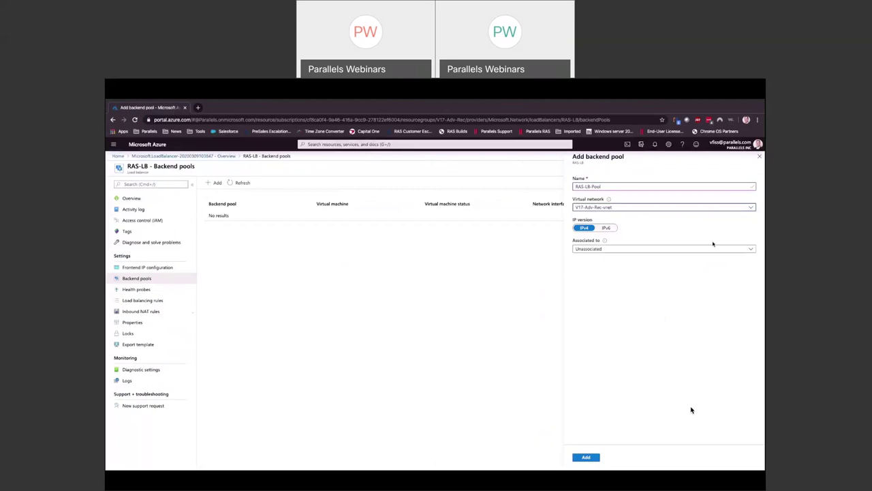
{"action": "left_click", "coordinate": [751, 249]}
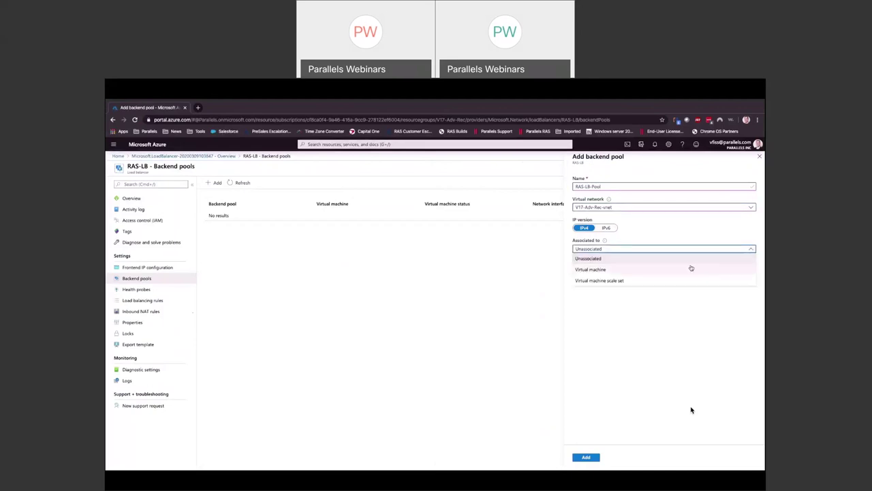
{"action": "left_click", "coordinate": [649, 272]}
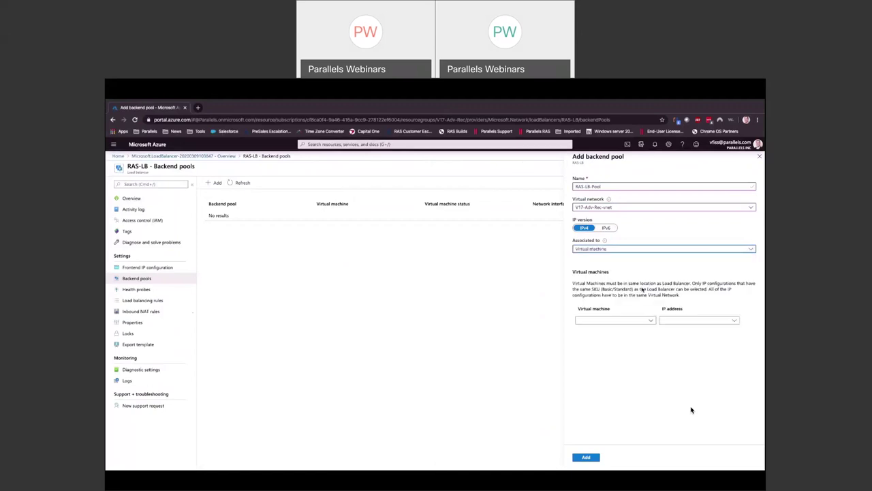
Add RASGW01 and RASGW02 with their ipconfig1 addresses 10.0.2.10 and 10.0.2.11.
{"action": "left_click", "coordinate": [652, 320]}
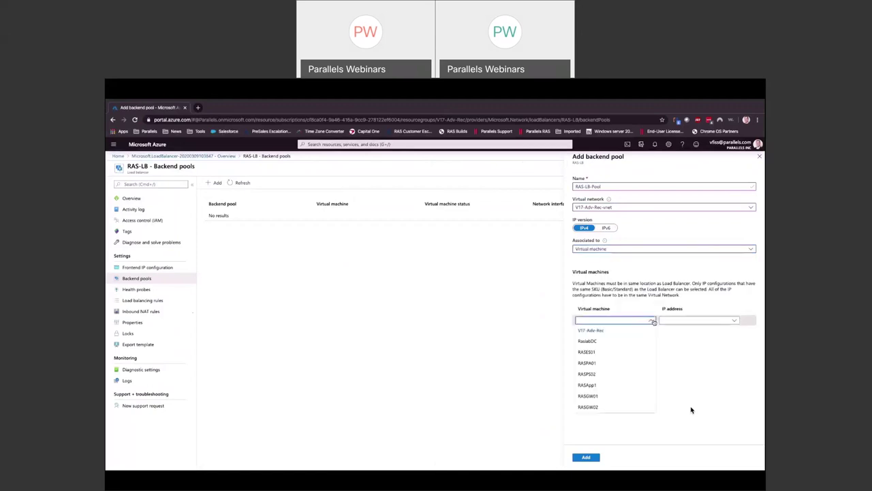
{"action": "left_click", "coordinate": [600, 397]}
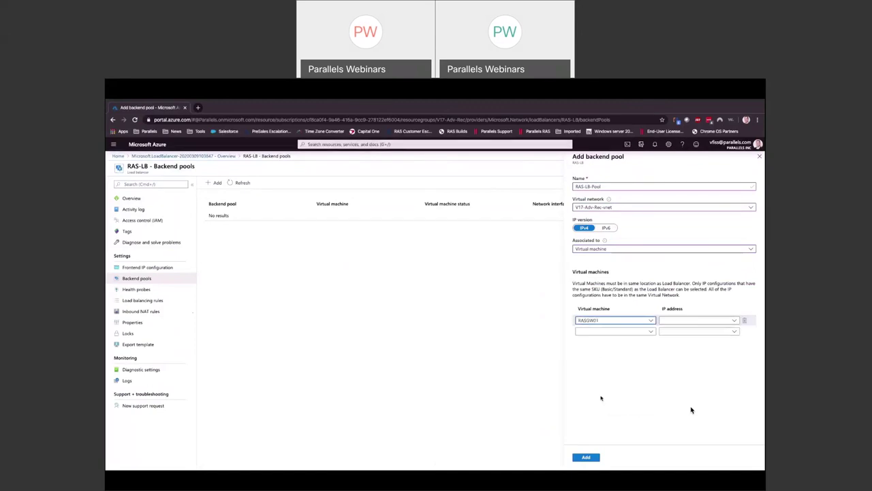
{"action": "left_click", "coordinate": [650, 333]}
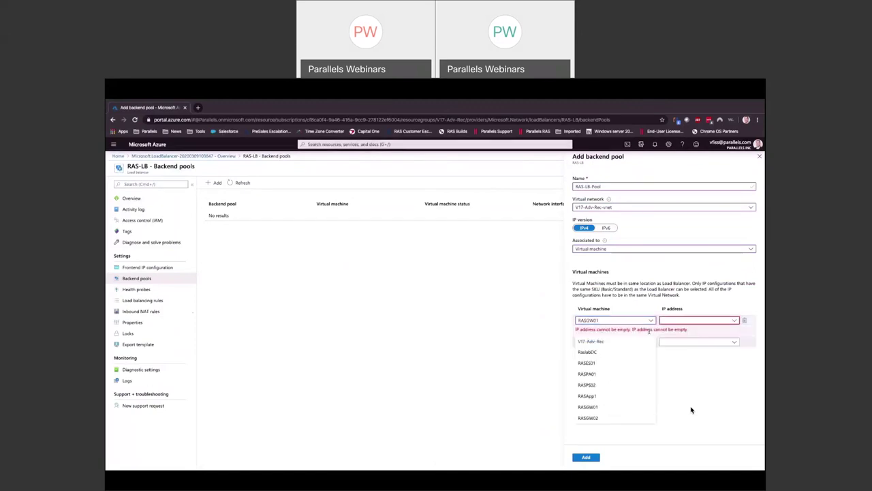
{"action": "left_click", "coordinate": [602, 418]}
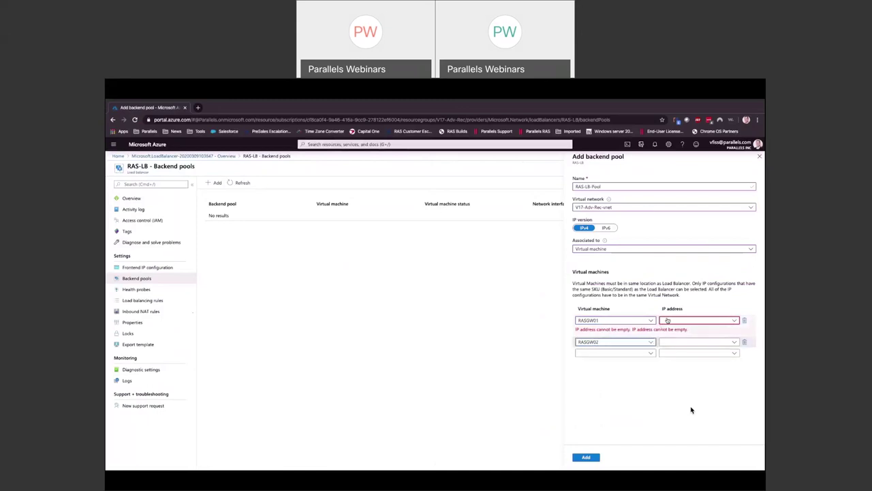
{"action": "left_click", "coordinate": [735, 320]}
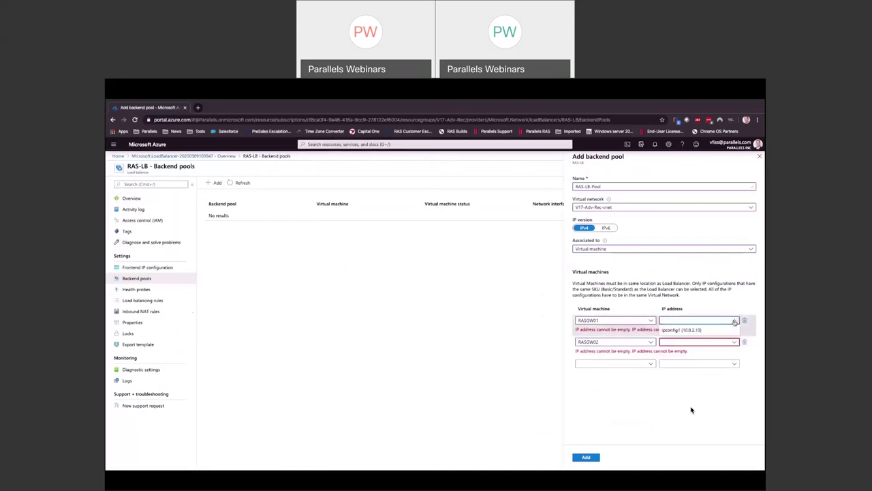
{"action": "left_click", "coordinate": [709, 333]}
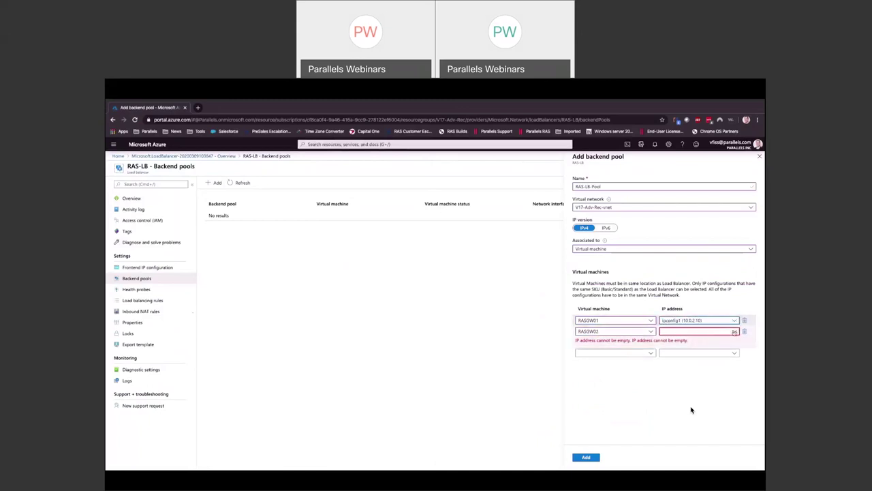
{"action": "left_click", "coordinate": [735, 331]}
{"action": "left_click", "coordinate": [702, 341]}
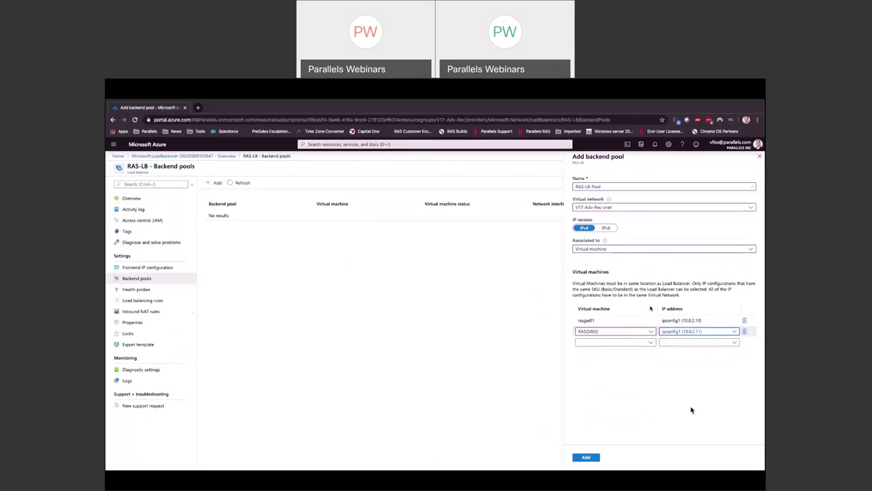
Confirm the pool's association is Virtual machines and create the backend pool.
{"action": "left_click", "coordinate": [753, 249]}
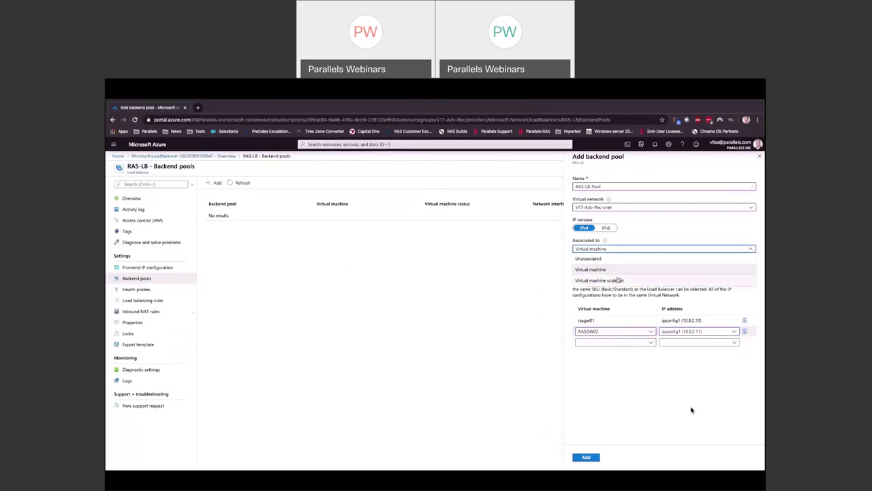
{"action": "left_click", "coordinate": [616, 281]}
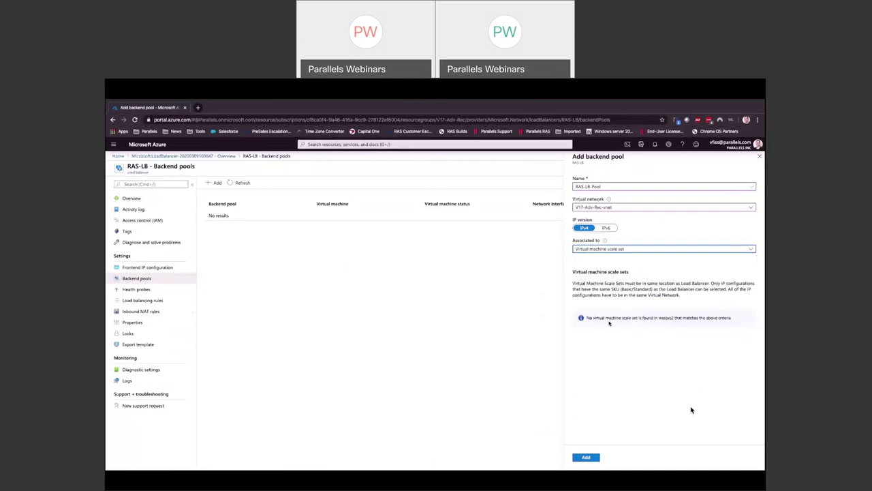
{"action": "left_click", "coordinate": [604, 250]}
{"action": "left_click", "coordinate": [599, 268]}
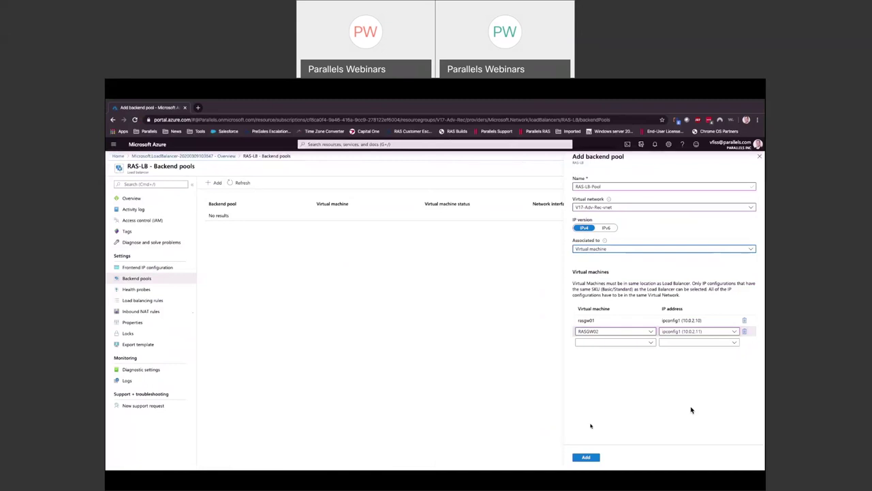
{"action": "left_click", "coordinate": [589, 459]}
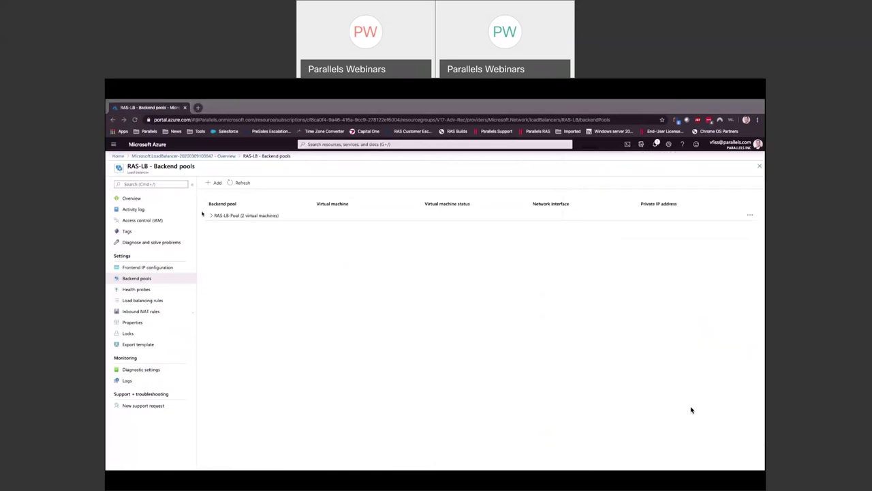
Create health probe RAS-LB-TCP-443 using TCP on port 443.
{"action": "left_click", "coordinate": [209, 216]}
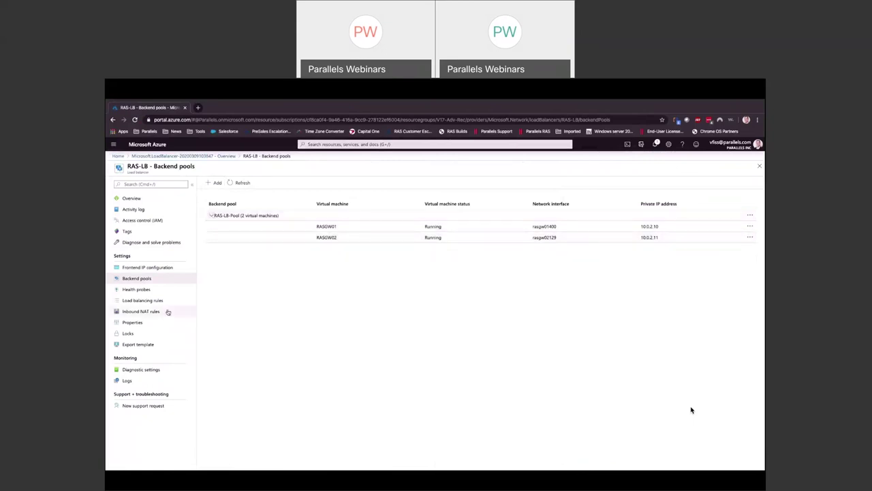
{"action": "left_click", "coordinate": [139, 289]}
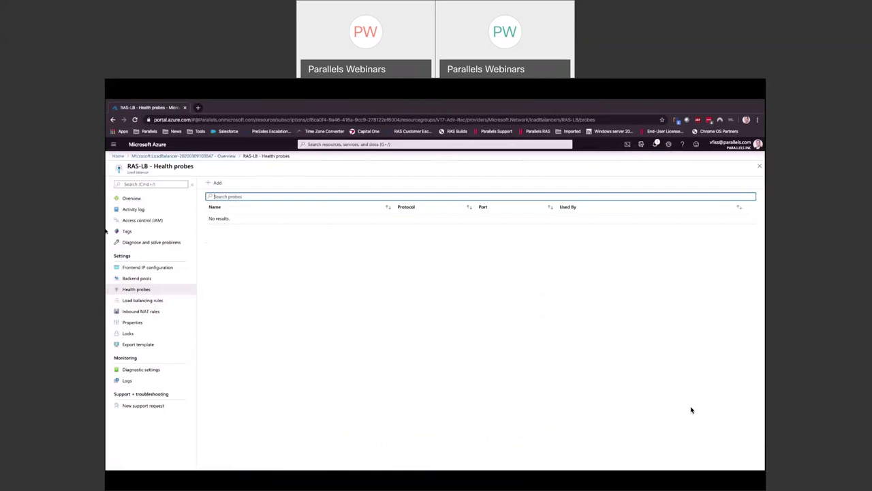
{"action": "left_click", "coordinate": [219, 183]}
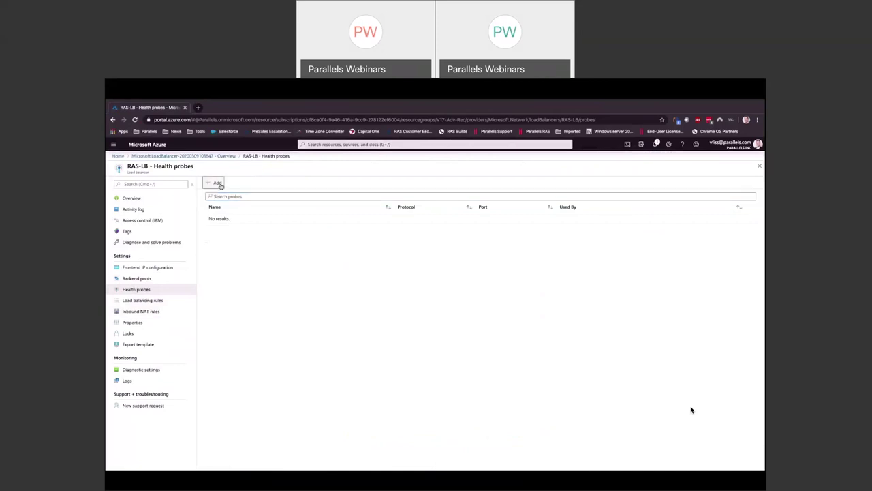
{"action": "type", "text": "RAS"}
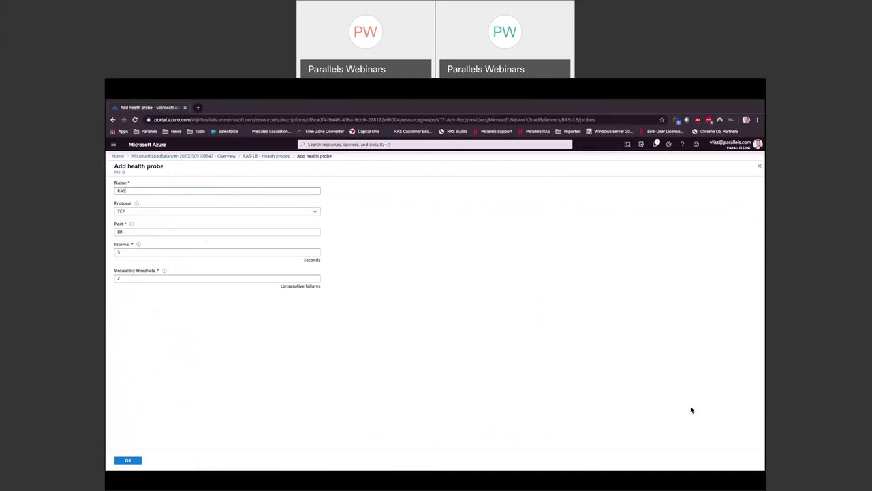
{"action": "type", "text": "-LB"}
{"action": "type", "text": "-TCP-443"}
{"action": "left_click", "coordinate": [218, 213]}
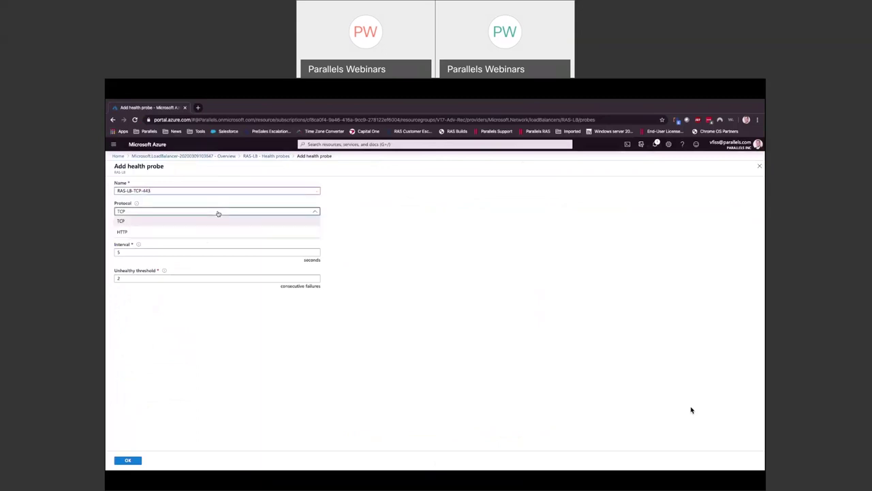
{"action": "left_click", "coordinate": [218, 213]}
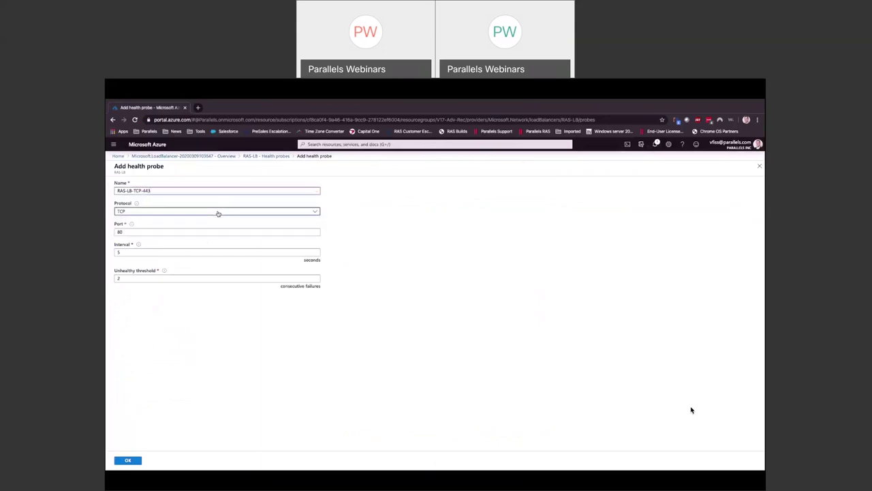
{"action": "left_click", "coordinate": [118, 233]}
{"action": "key", "text": "BackSpace"}
{"action": "key", "text": "BackSpace"}
{"action": "type", "text": "443"}
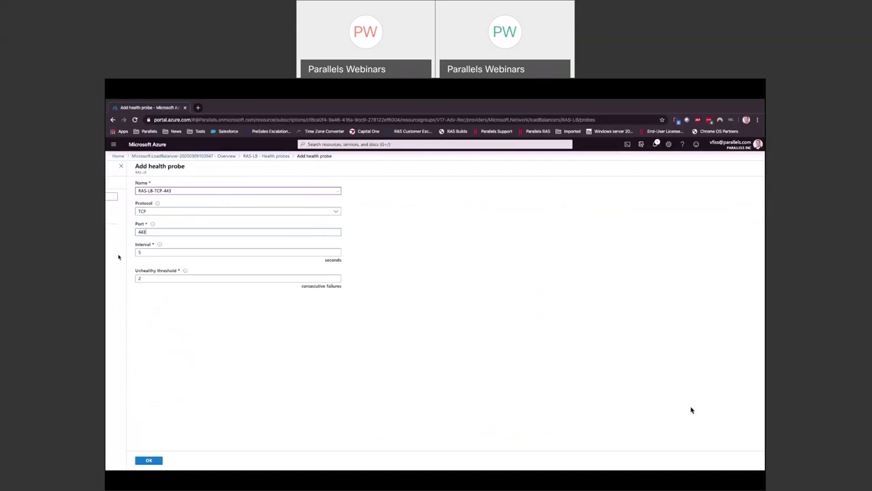
{"action": "left_click", "coordinate": [150, 460]}
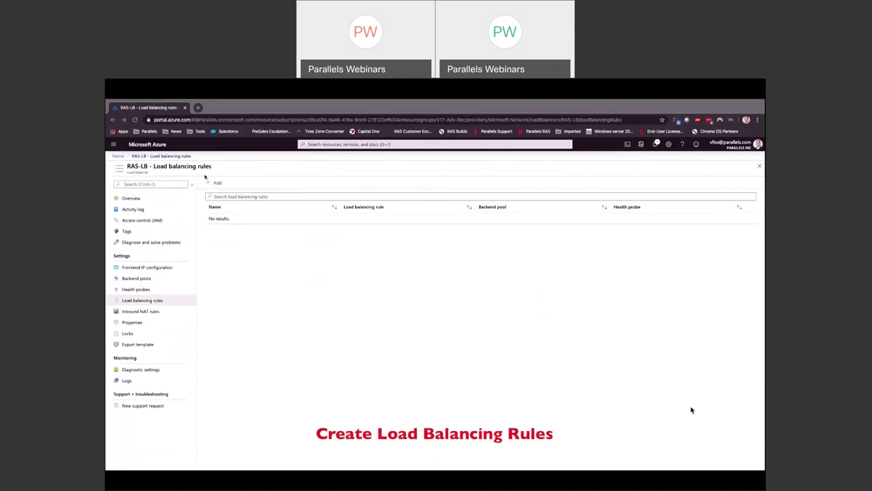
Name a new load balancing rule RAS-LB-TCP-443 with frontend and backend port 443.
{"action": "left_click", "coordinate": [217, 182]}
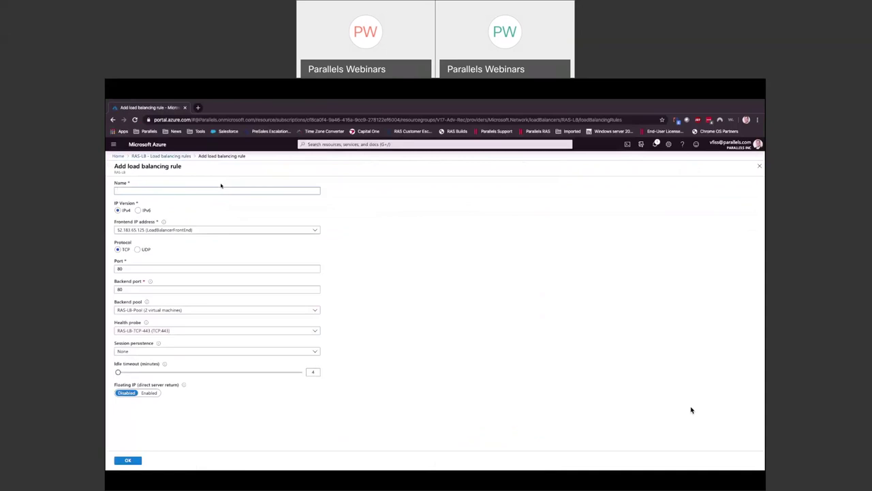
{"action": "type", "text": "RAS-LB-TCP-443"}
{"action": "left_click", "coordinate": [116, 268]}
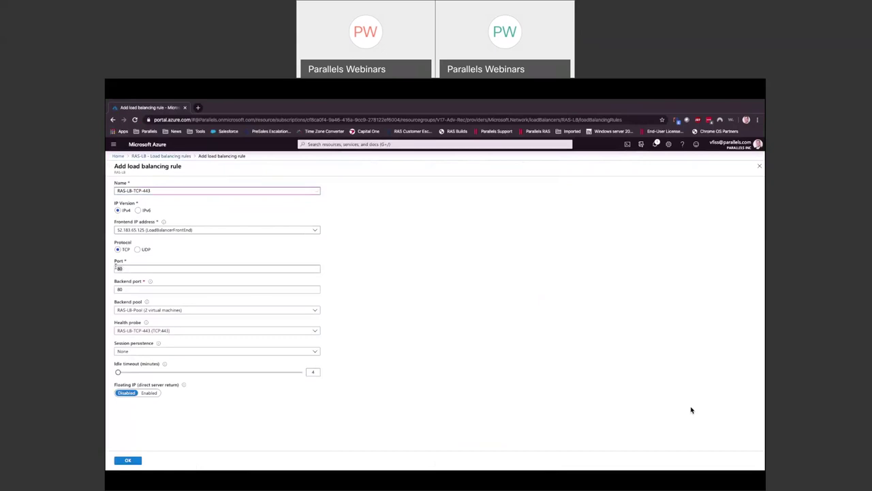
{"action": "type", "text": "44"}
{"action": "left_click", "coordinate": [124, 289]}
{"action": "key", "text": "BackSpace"}
{"action": "key", "text": "BackSpace"}
{"action": "type", "text": "443"}
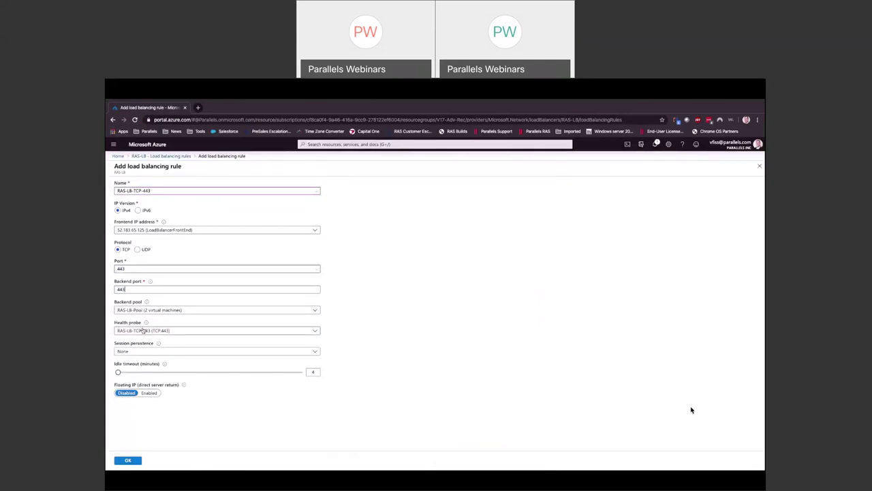
Set session persistence to Client IP and protocol, save the rule, and review its frontend IP.
{"action": "left_click", "coordinate": [317, 352]}
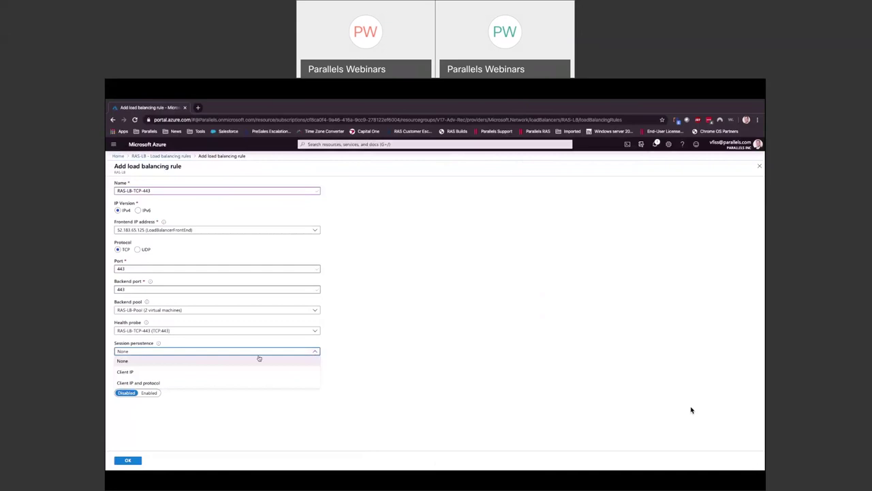
{"action": "left_click", "coordinate": [150, 384]}
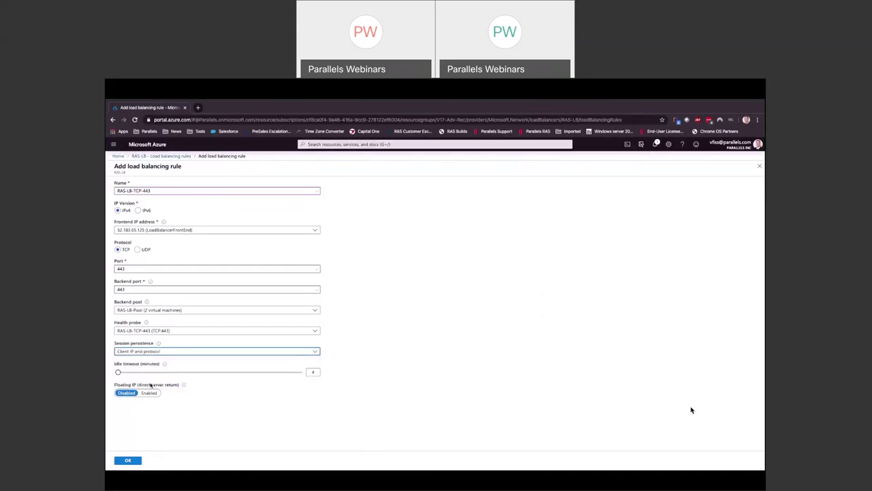
{"action": "left_click", "coordinate": [130, 461]}
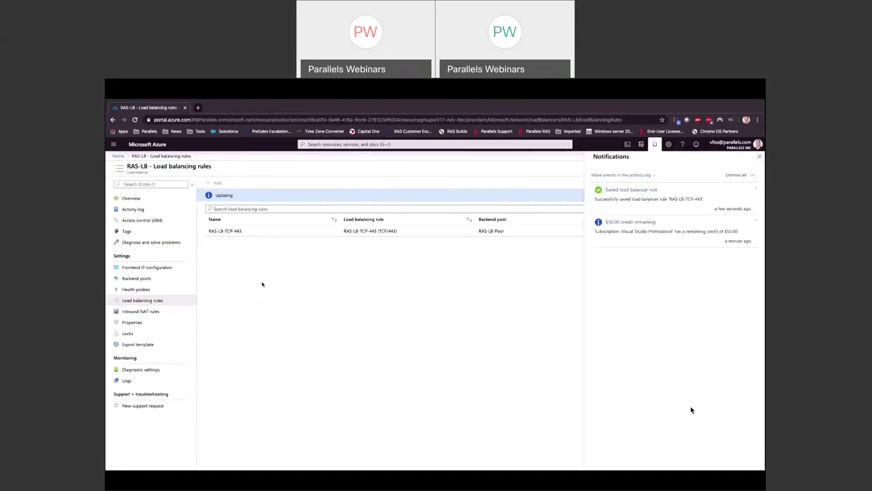
{"action": "left_click", "coordinate": [233, 231]}
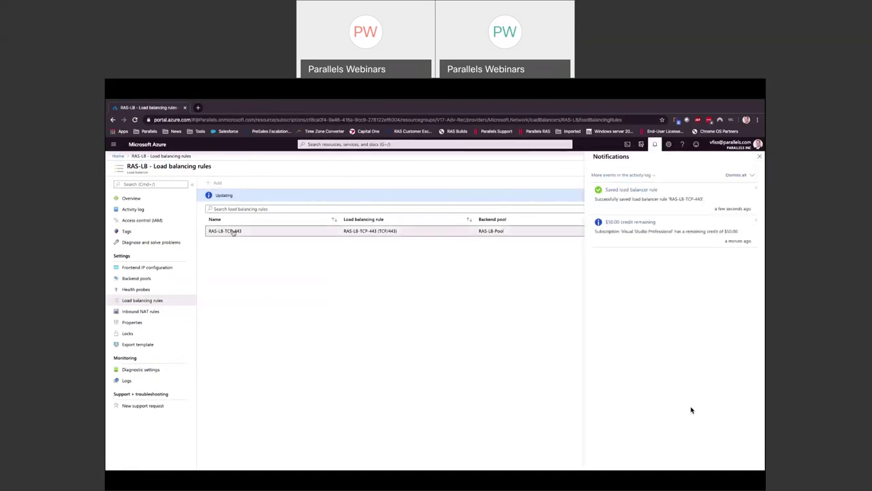
{"action": "left_click", "coordinate": [144, 255]}
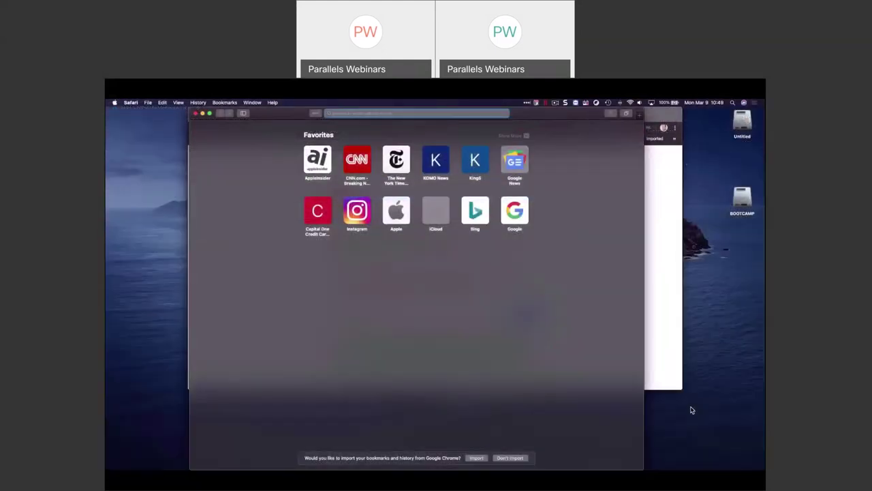
{"action": "type", "text": "https://52.183.65.125/RASHTML5Gateway"}
{"action": "key", "text": "Return"}
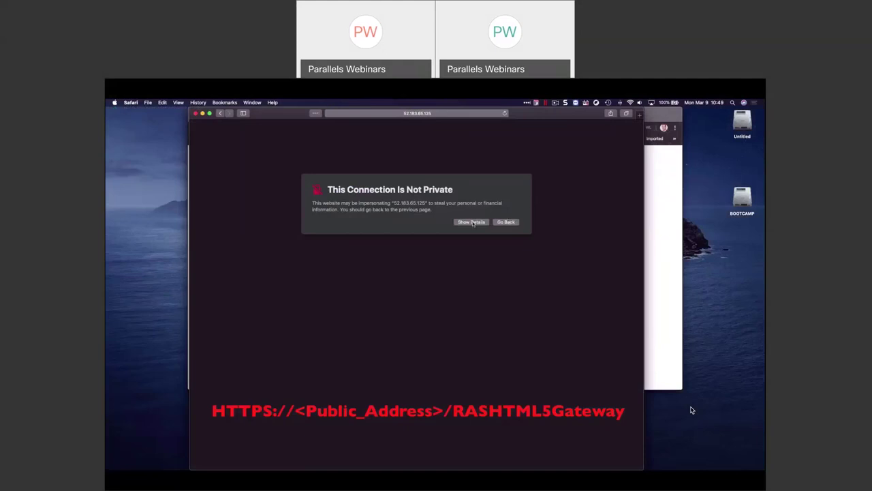
{"action": "left_click", "coordinate": [472, 222]}
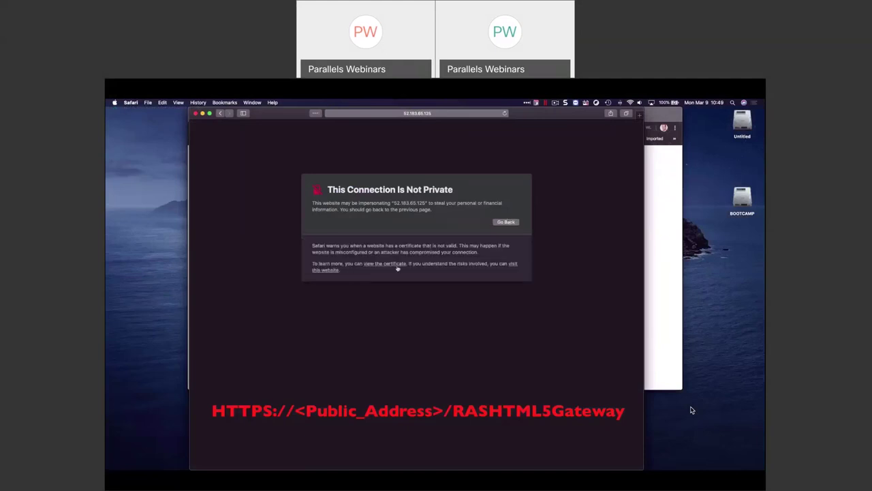
{"action": "left_click", "coordinate": [512, 266]}
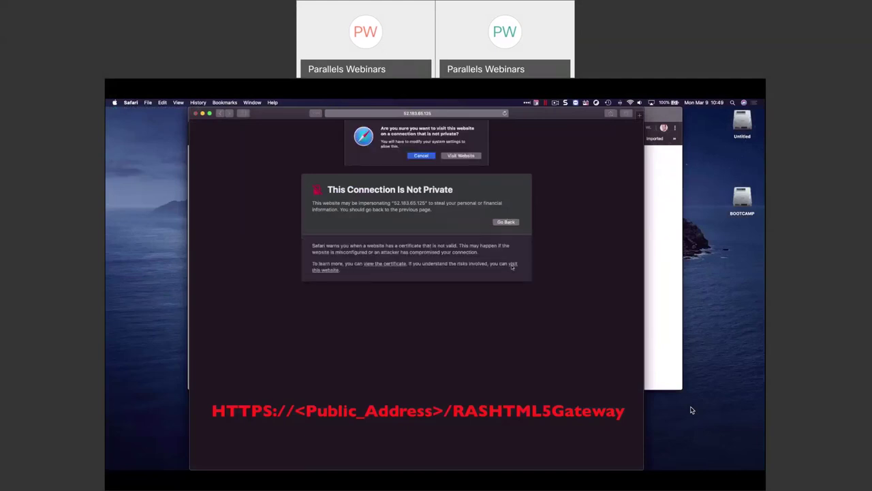
{"action": "left_click", "coordinate": [458, 156]}
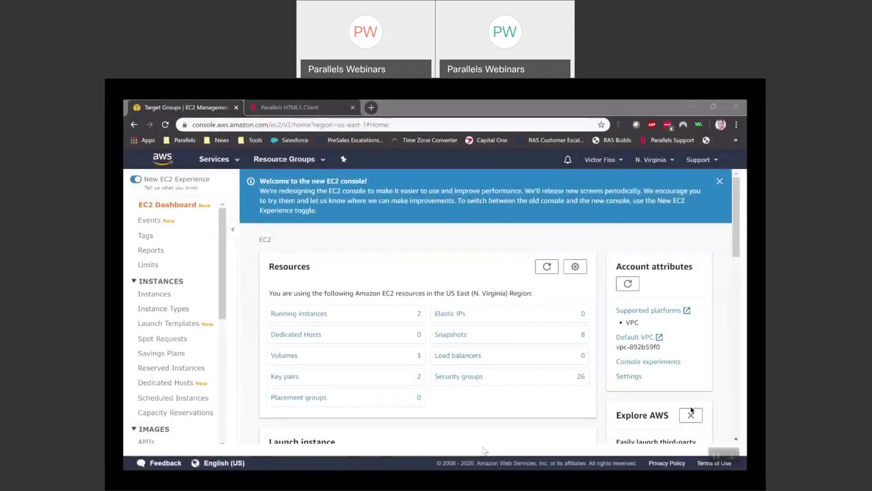
After checking the EC2 instances and RAS session, start a new load balancer from Load Balancers.
{"action": "left_click", "coordinate": [317, 316]}
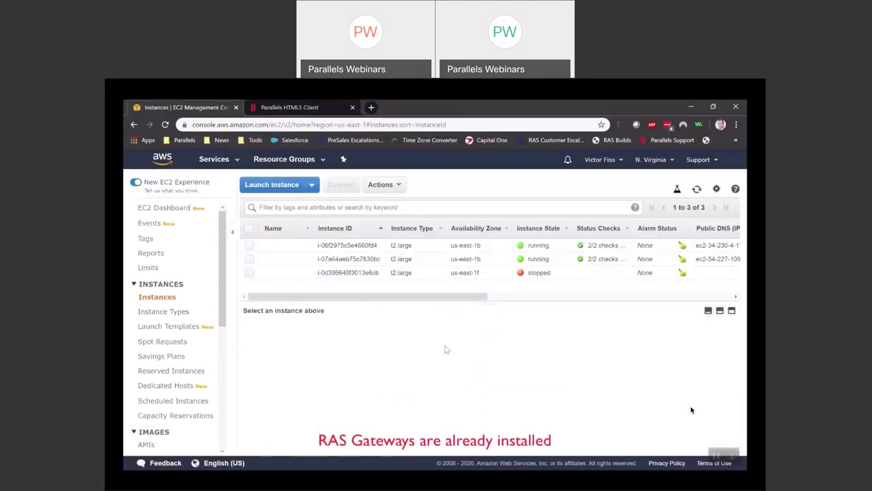
{"action": "mouse_move", "coordinate": [470, 467]}
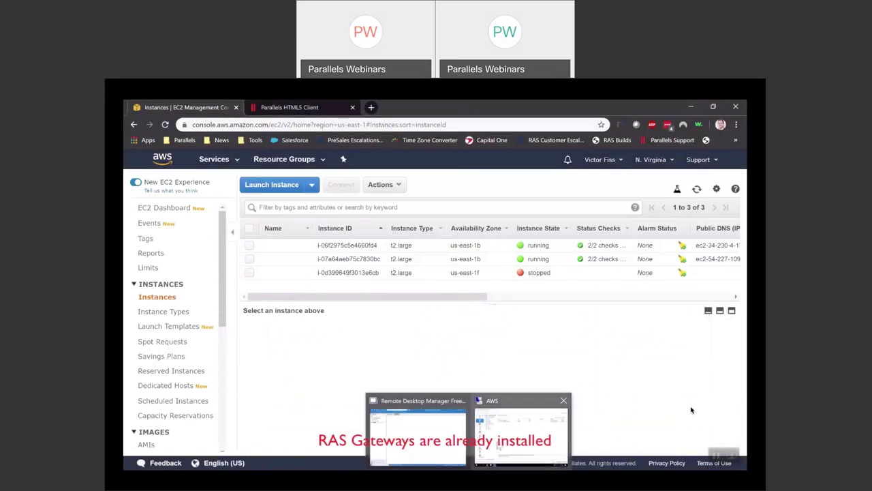
{"action": "left_click", "coordinate": [417, 429]}
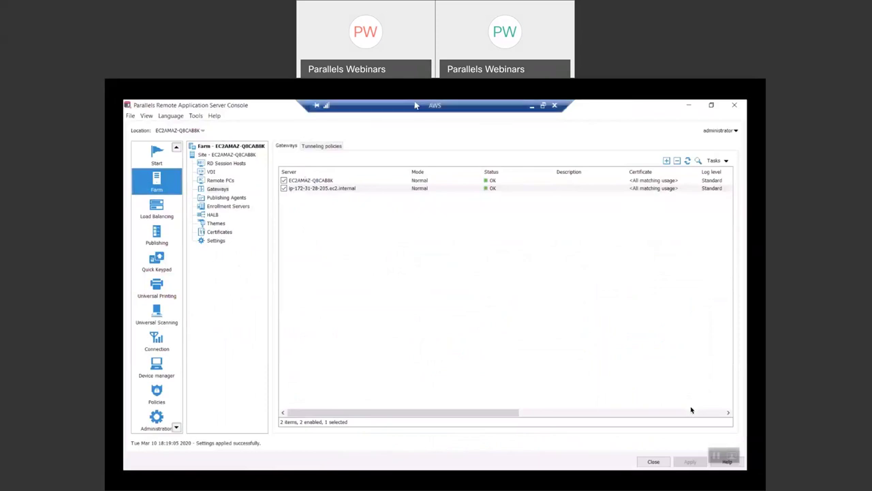
{"action": "left_click", "coordinate": [532, 107]}
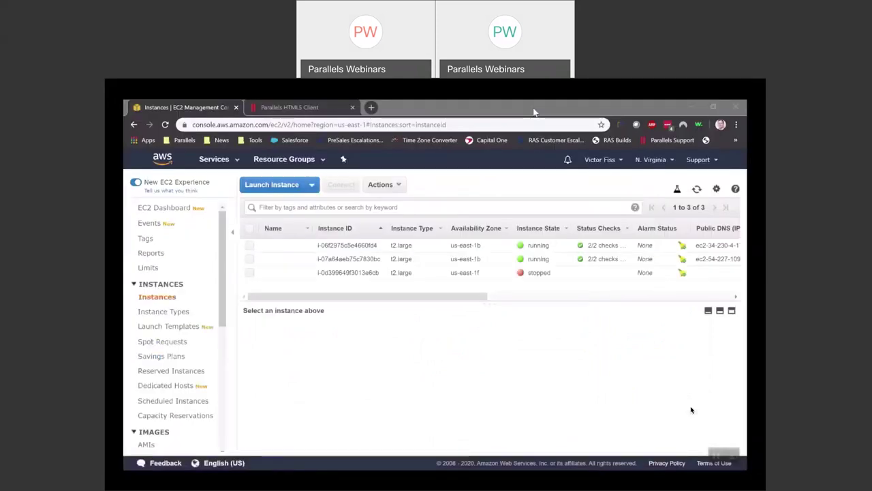
{"action": "left_click", "coordinate": [171, 207]}
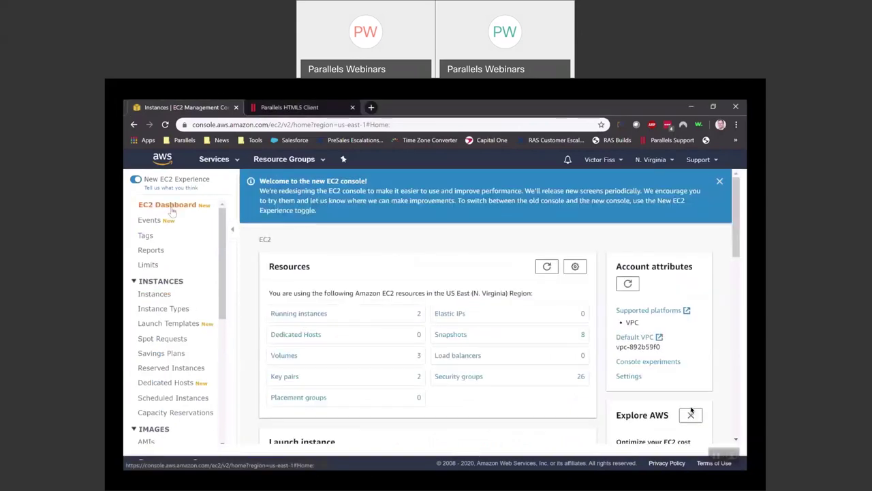
{"action": "left_click", "coordinate": [450, 357]}
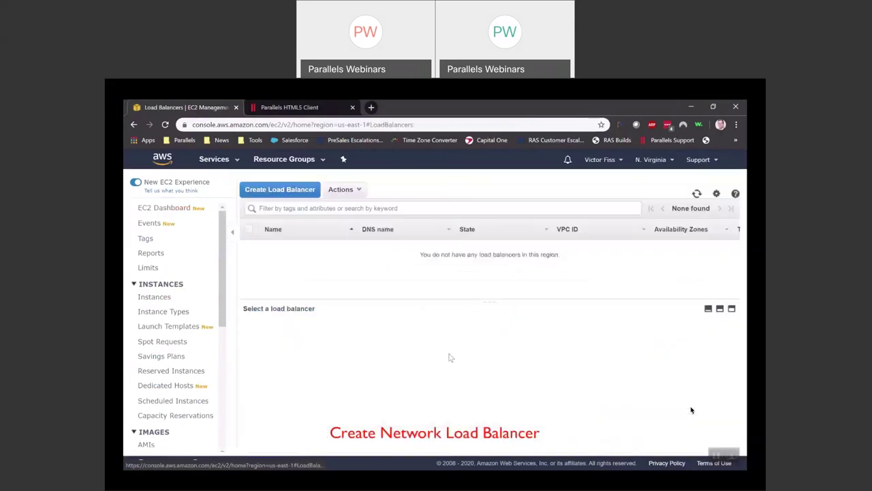
{"action": "left_click", "coordinate": [303, 193]}
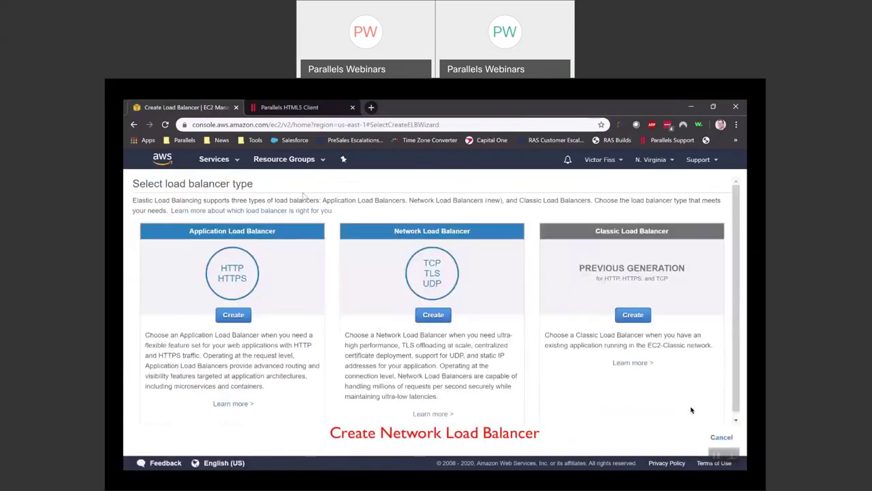
Choose Network Load Balancer named RAS-Certification with a TCP_UDP listener on port 443.
{"action": "left_click", "coordinate": [433, 315]}
{"action": "left_click", "coordinate": [375, 266]}
{"action": "type", "text": "RAS-"}
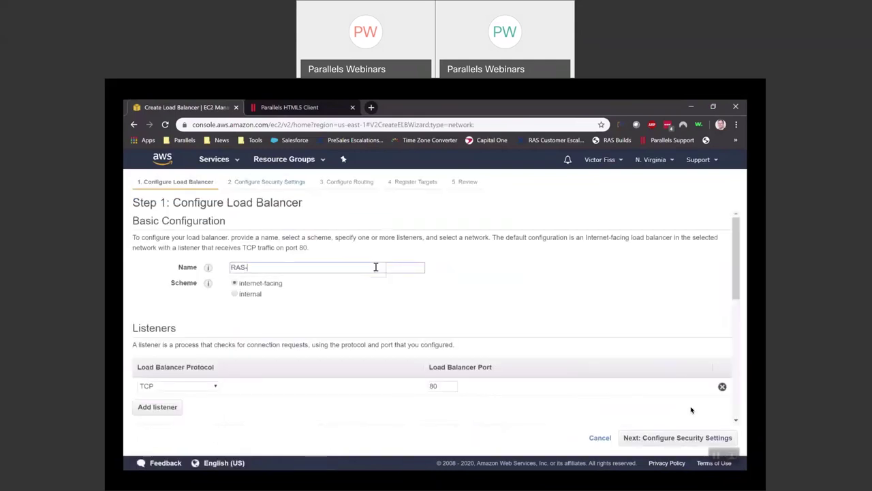
{"action": "type", "text": "Certification"}
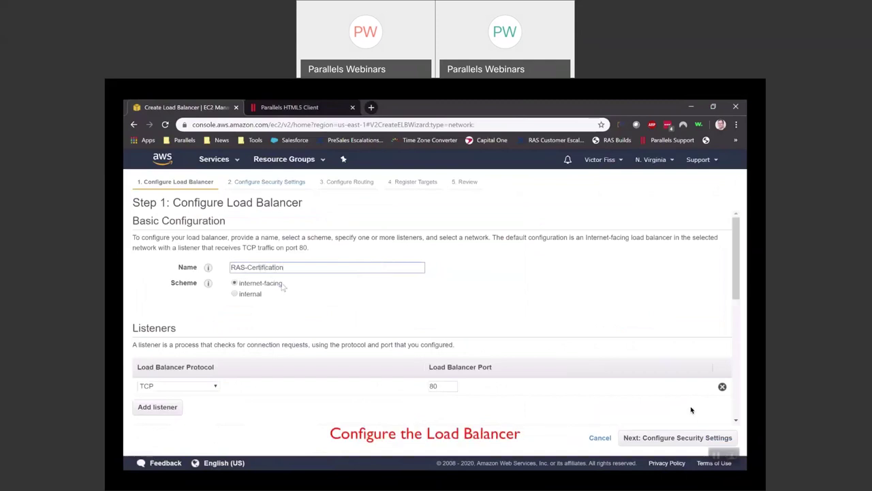
{"action": "left_click", "coordinate": [217, 390]}
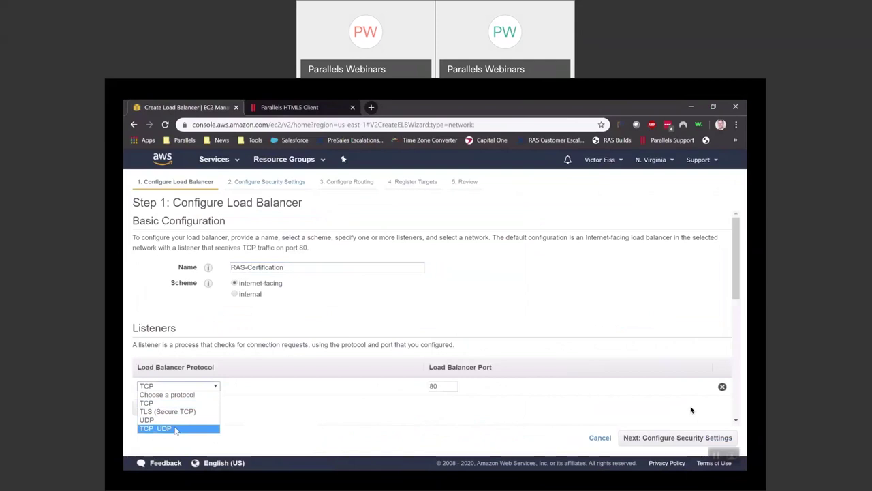
{"action": "left_click", "coordinate": [175, 429]}
{"action": "double_click", "coordinate": [439, 386]}
{"action": "type", "text": "53"}
{"action": "double_click", "coordinate": [439, 386]}
{"action": "type", "text": "443"}
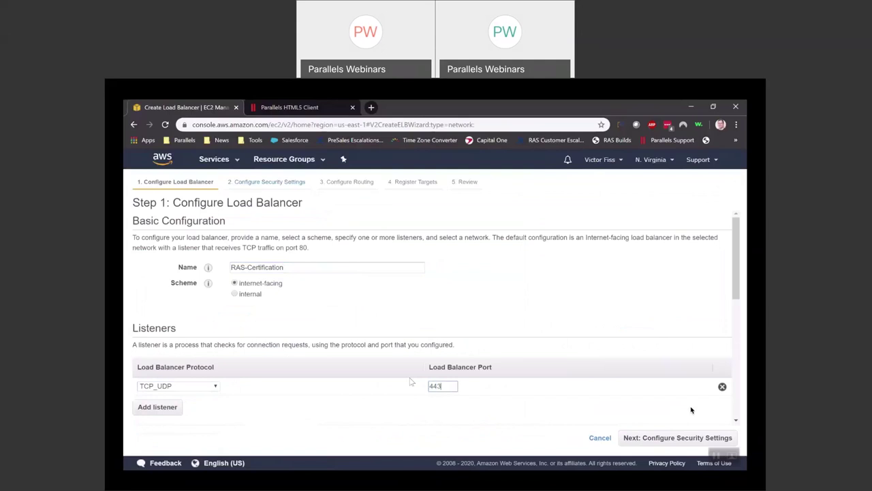
Enable availability zone us-east-1b and advance to Configure Routing.
{"action": "key", "text": "Return"}
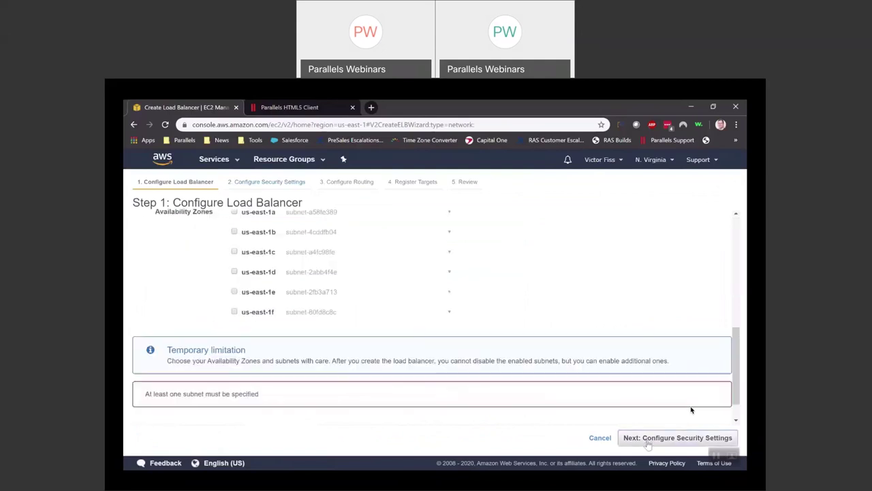
{"action": "left_click", "coordinate": [234, 232]}
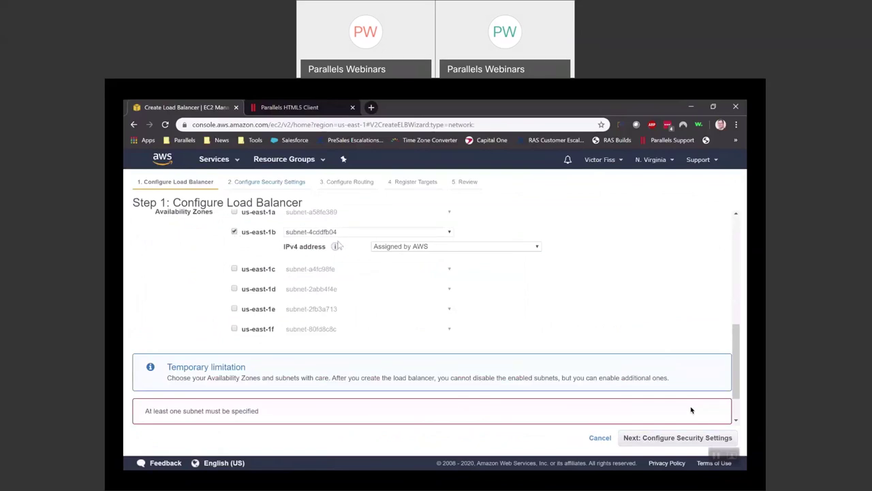
{"action": "left_click", "coordinate": [663, 439]}
{"action": "left_click", "coordinate": [666, 440]}
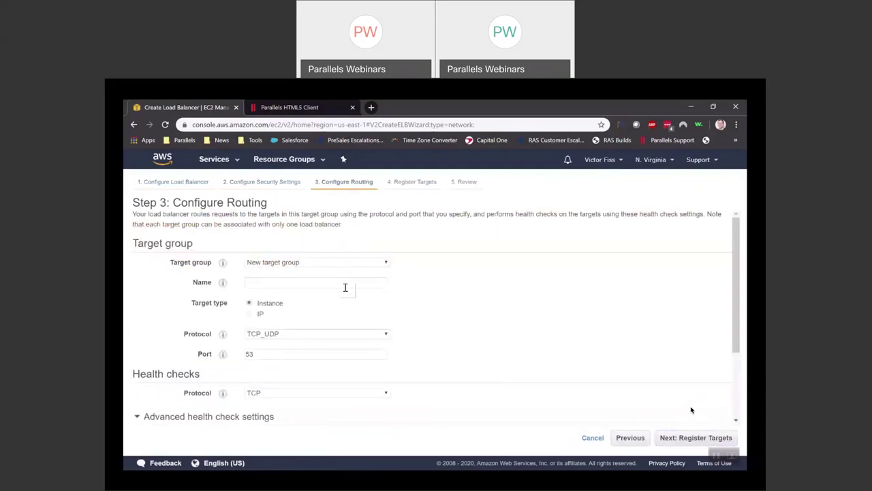
Define target group RAS-GW on port 443, then select all running instances to register.
{"action": "left_click", "coordinate": [344, 286]}
{"action": "type", "text": "R"}
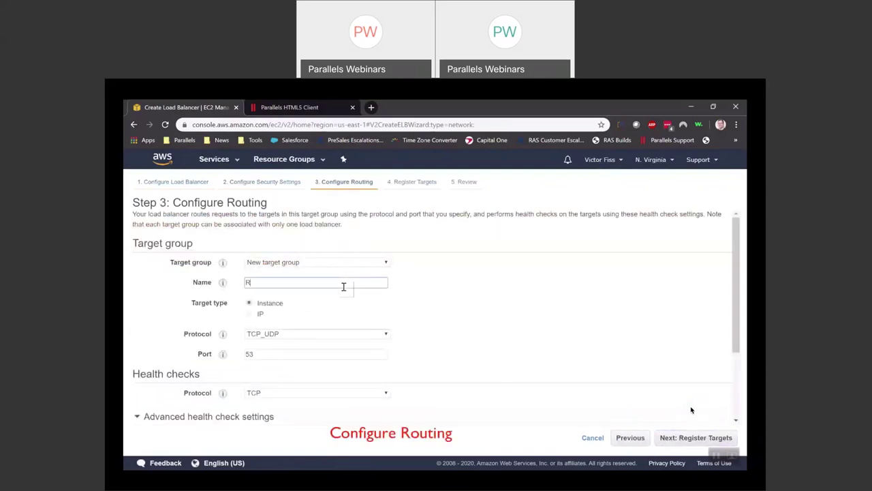
{"action": "type", "text": "AS-GW"}
{"action": "double_click", "coordinate": [249, 353]}
{"action": "type", "text": "443"}
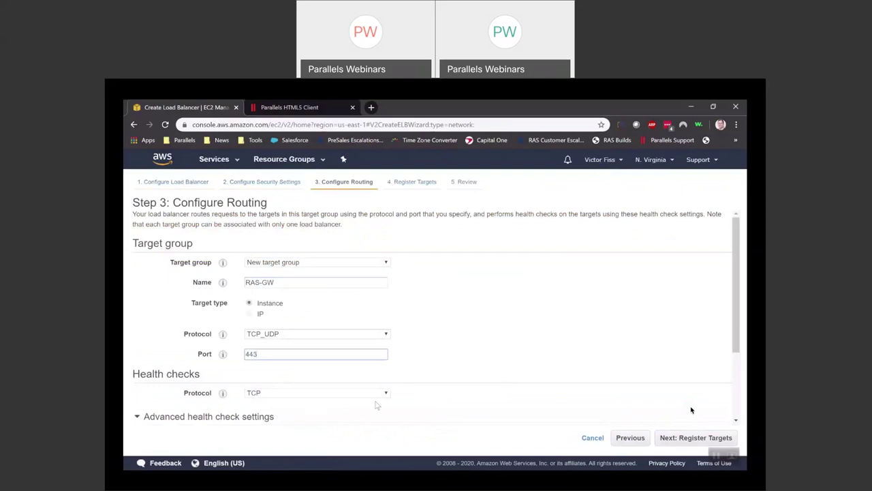
{"action": "left_click", "coordinate": [135, 418]}
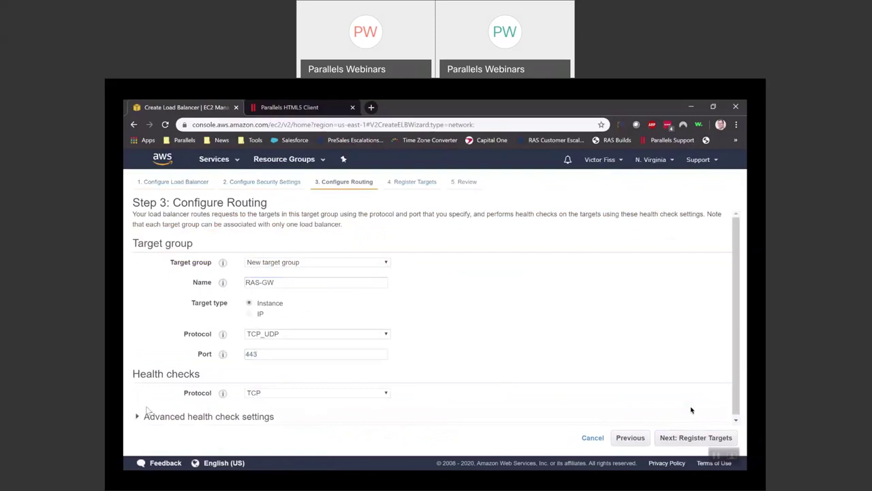
{"action": "left_click", "coordinate": [137, 416]}
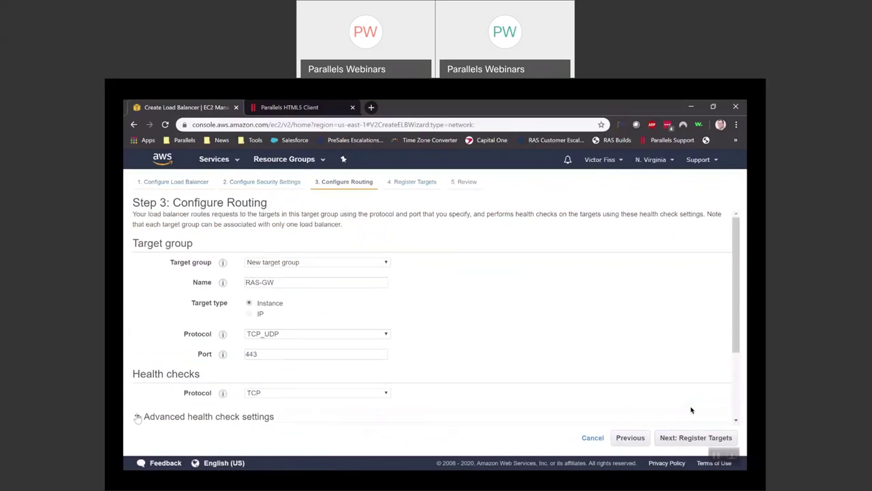
{"action": "scroll", "coordinate": [691, 409], "scroll_direction": "down", "scroll_amount": 2}
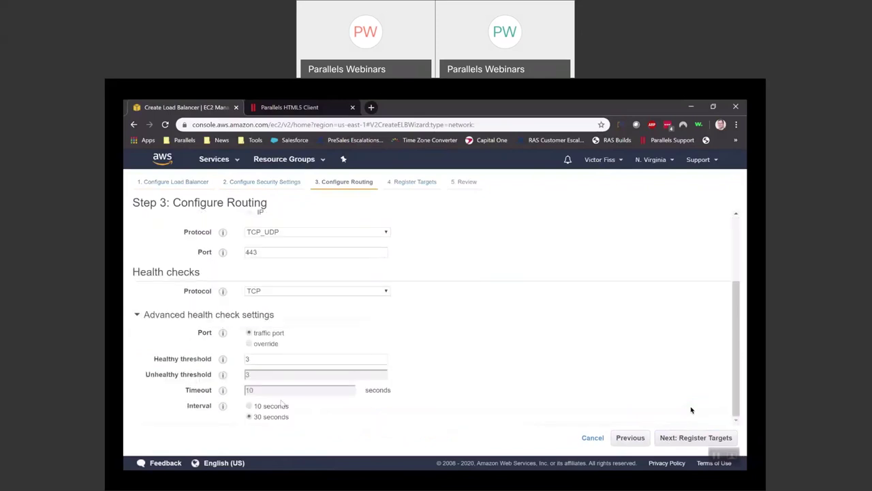
{"action": "left_click", "coordinate": [682, 438]}
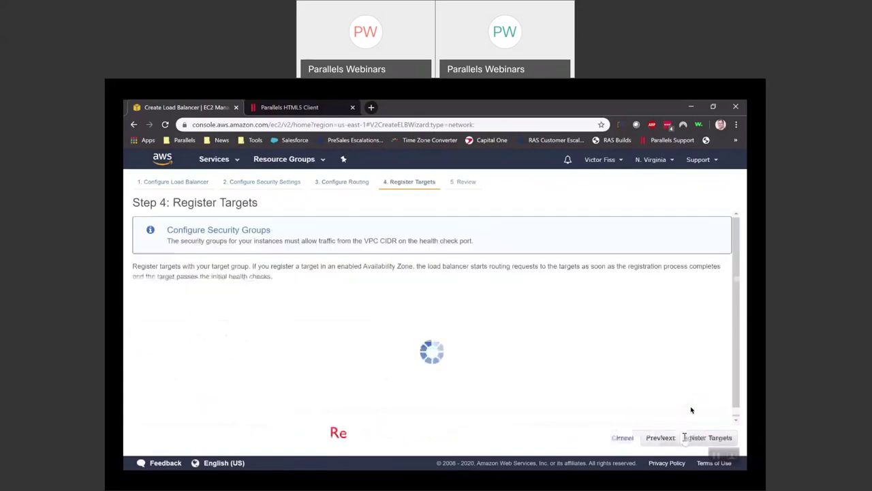
{"action": "scroll", "coordinate": [182, 401], "scroll_direction": "down", "scroll_amount": 3}
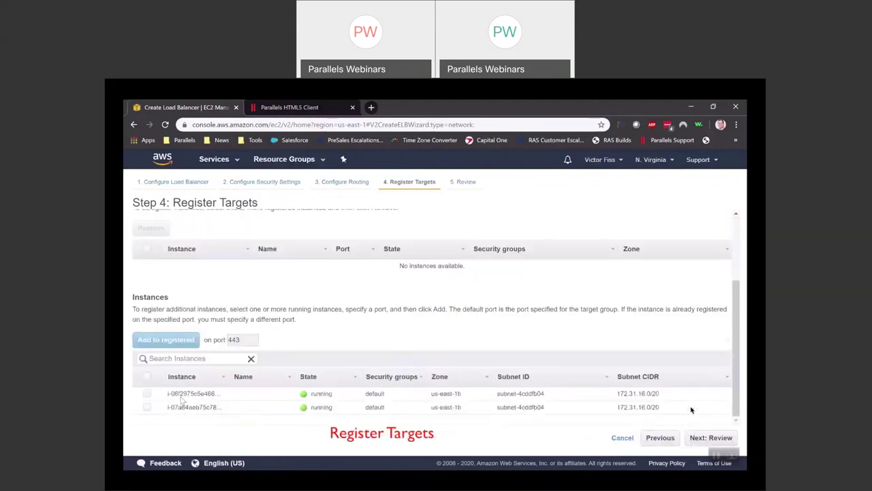
{"action": "left_click", "coordinate": [147, 376]}
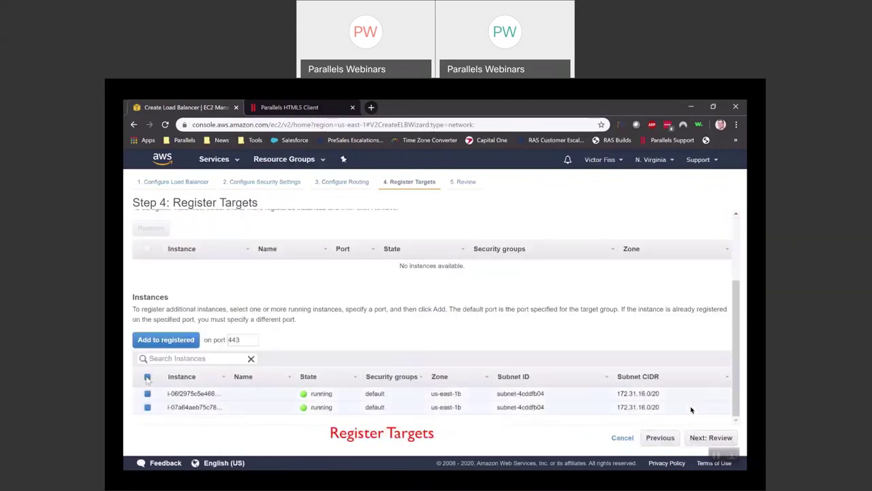
Register both instances, review and create RAS-Certification, then close back to the Load Balancers list.
{"action": "left_click", "coordinate": [183, 342]}
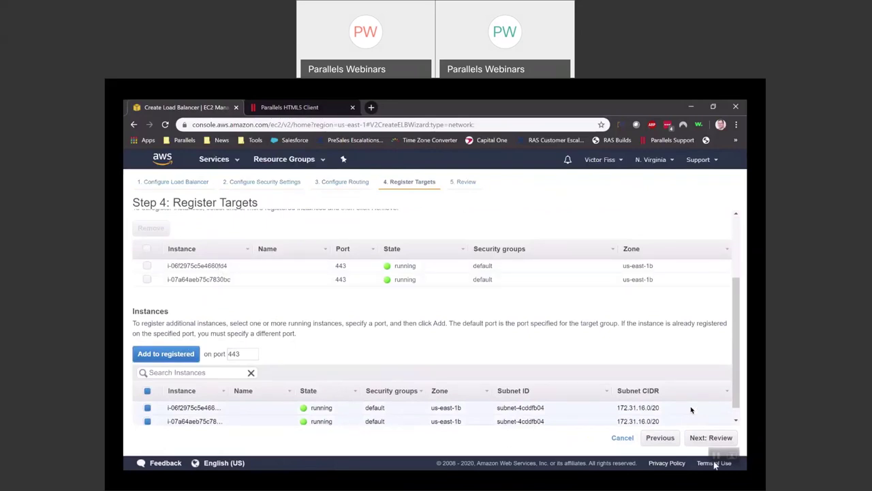
{"action": "left_click", "coordinate": [699, 440]}
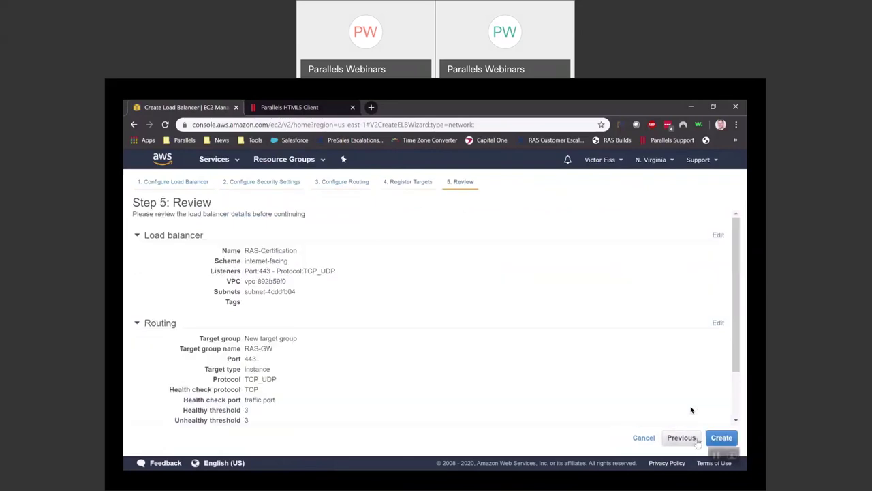
{"action": "left_click", "coordinate": [712, 440]}
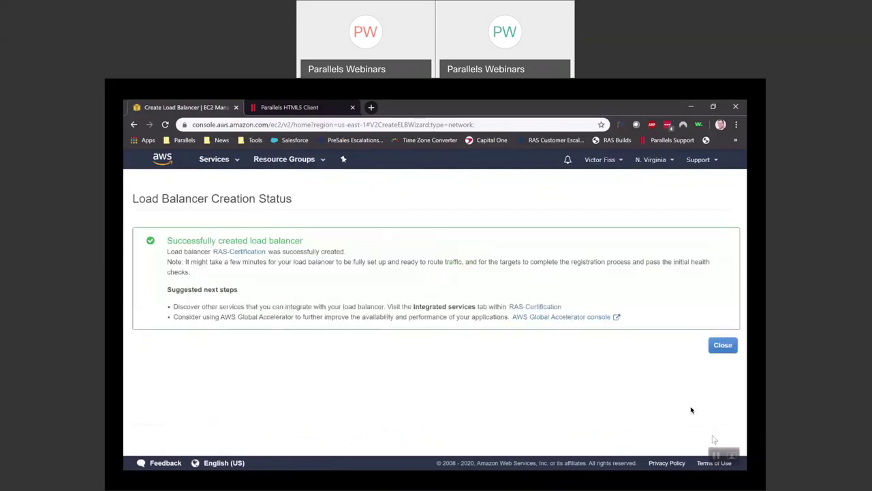
{"action": "left_click", "coordinate": [723, 345]}
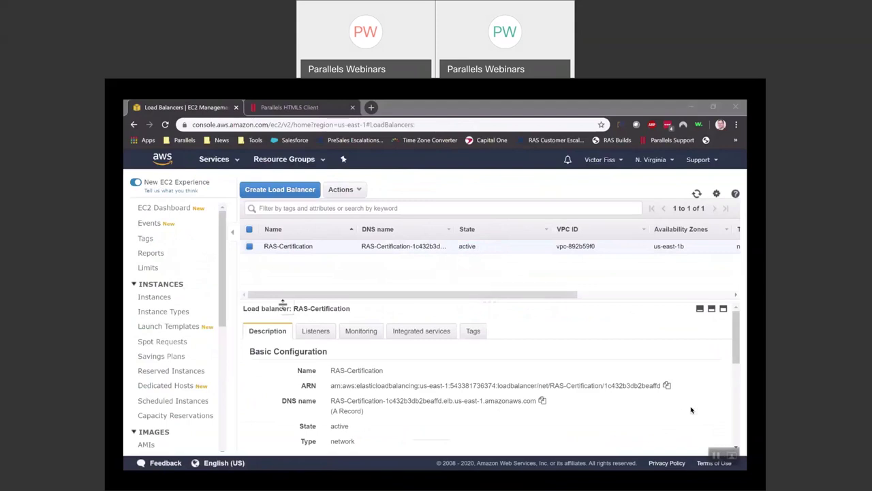
{"action": "left_click_drag", "start_coordinate": [225, 317], "coordinate": [213, 407]}
Edit RAS-GW's attributes and save a deregistration delay of 0 seconds.
{"action": "right_click", "coordinate": [213, 406]}
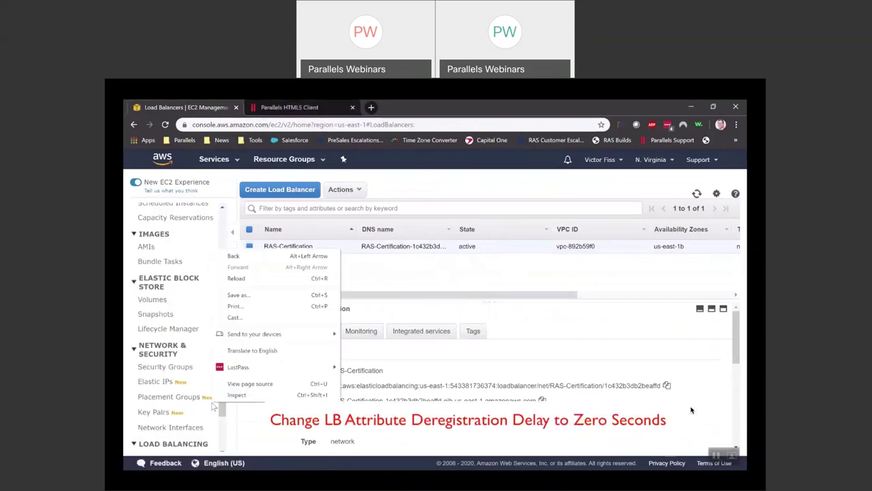
{"action": "left_click", "coordinate": [214, 407]}
{"action": "scroll", "coordinate": [179, 405], "scroll_direction": "down", "scroll_amount": 1}
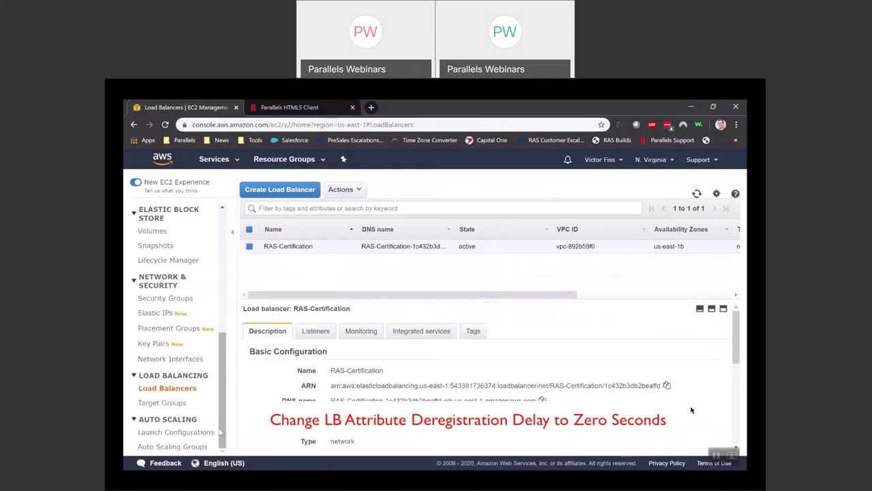
{"action": "left_click", "coordinate": [179, 403]}
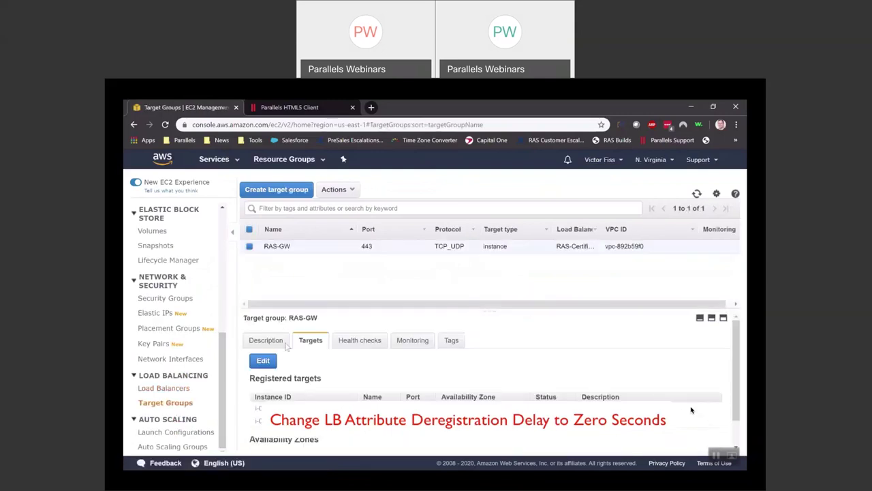
{"action": "right_click", "coordinate": [299, 252]}
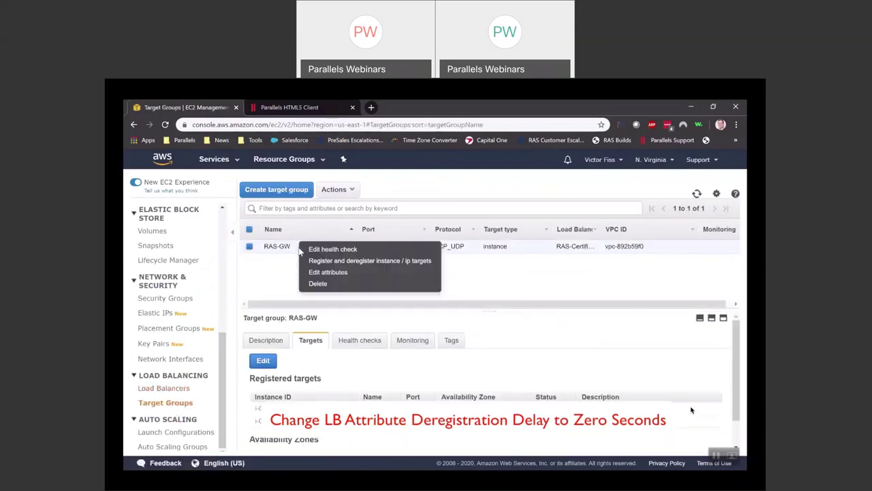
{"action": "left_click", "coordinate": [327, 272]}
{"action": "mouse_move", "coordinate": [421, 298]}
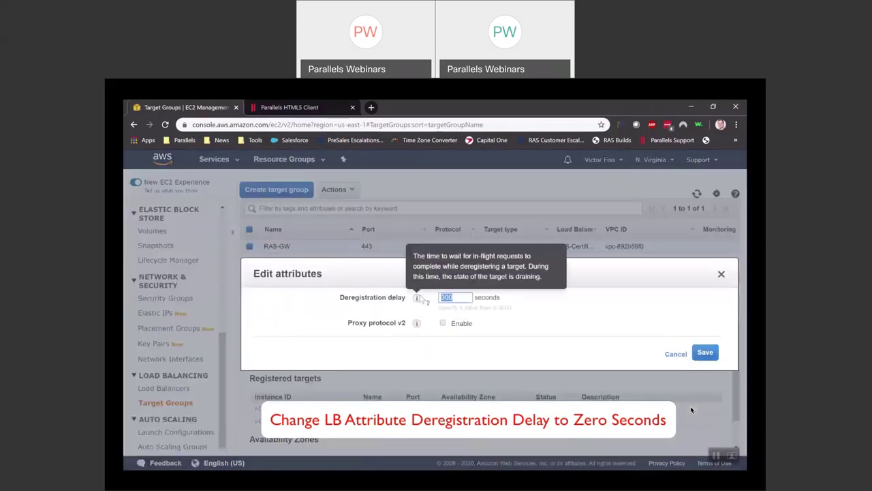
{"action": "type", "text": "0"}
{"action": "left_click", "coordinate": [707, 355]}
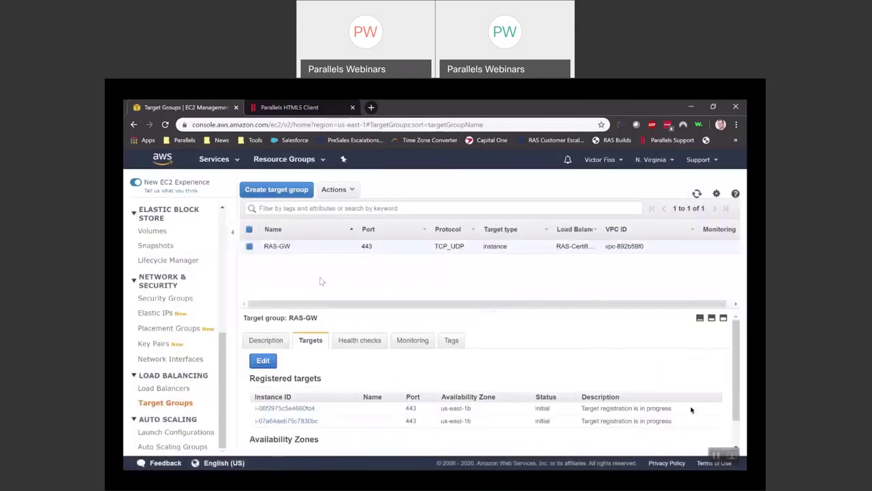
{"action": "left_click", "coordinate": [174, 389]}
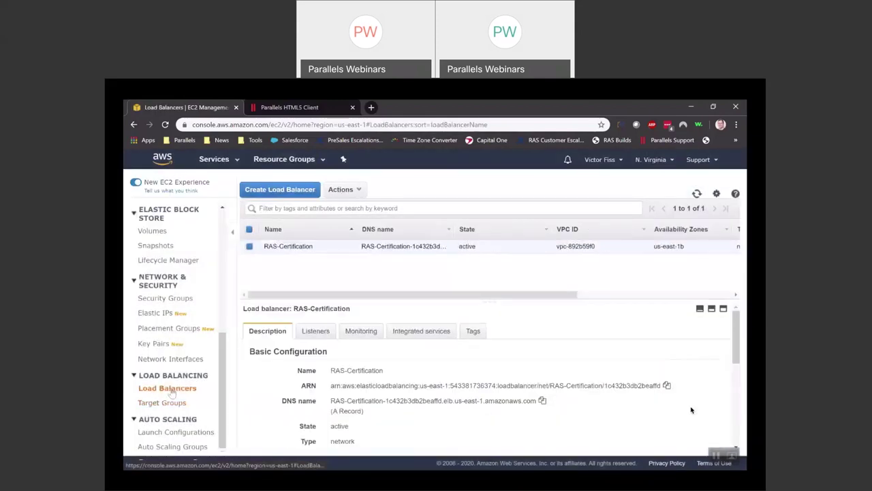
{"action": "left_click", "coordinate": [543, 401]}
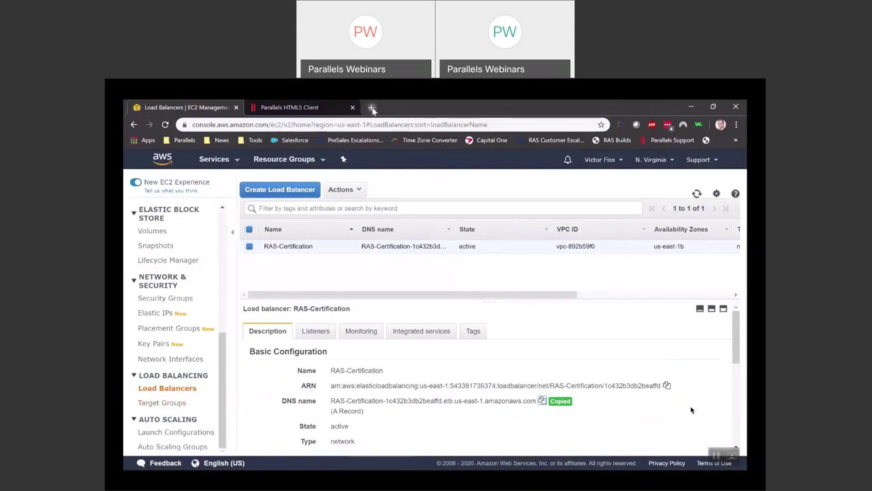
{"action": "left_click", "coordinate": [372, 107]}
{"action": "type", "text": "https://"}
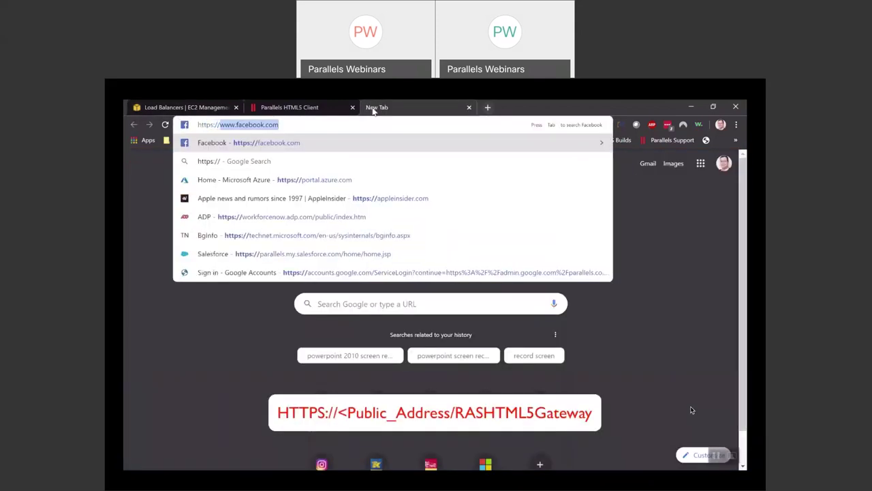
{"action": "key", "text": "ctrl+v"}
{"action": "type", "text": "/RAS"}
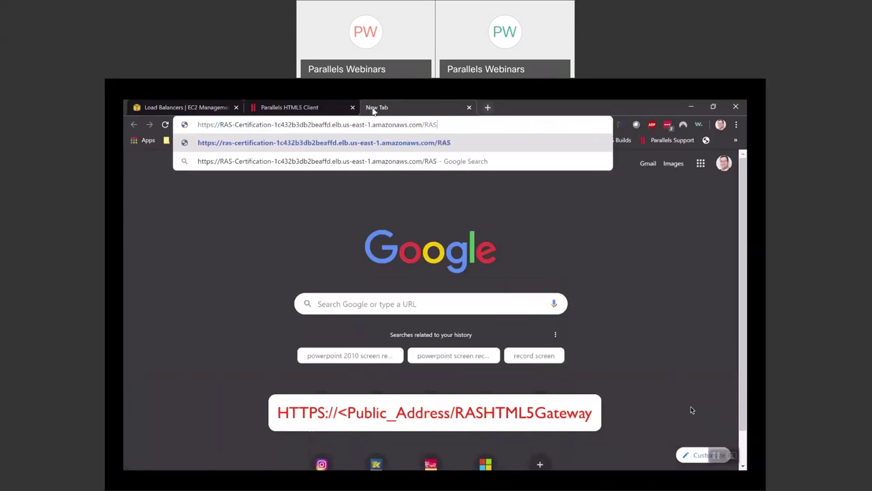
{"action": "type", "text": "HTML5Gateway"}
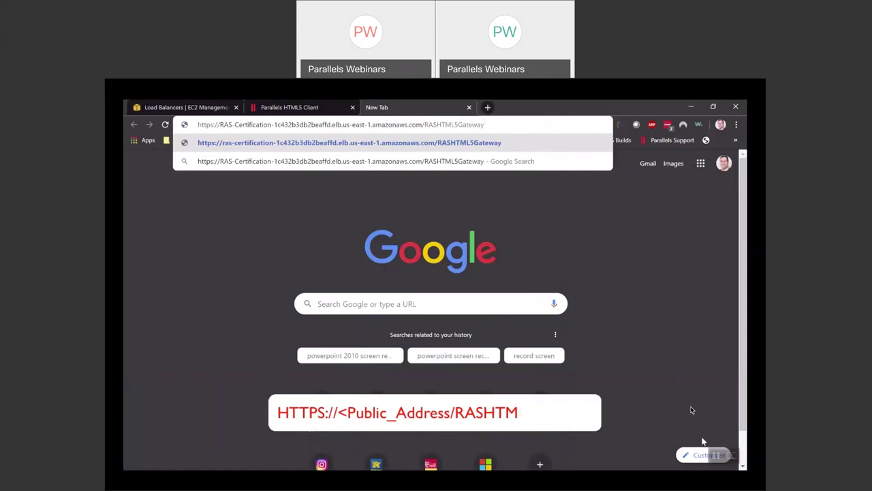
{"action": "key", "text": "Return"}
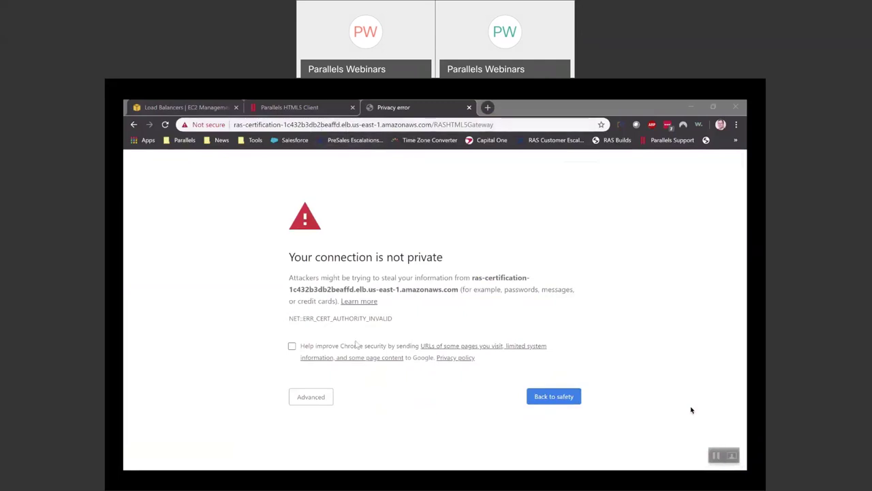
Bypass the certificate warning and proceed to the ras-certification amazonaws.com site.
{"action": "left_click", "coordinate": [317, 399]}
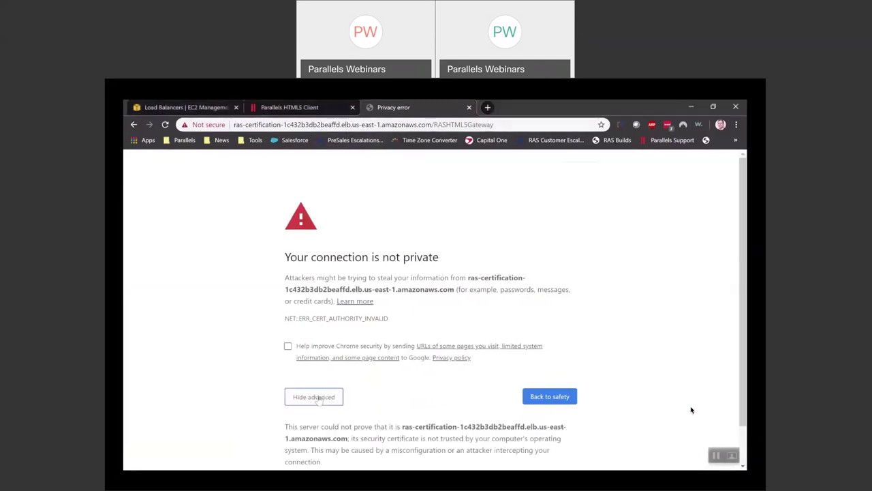
{"action": "scroll", "coordinate": [371, 401], "scroll_direction": "down", "scroll_amount": 1}
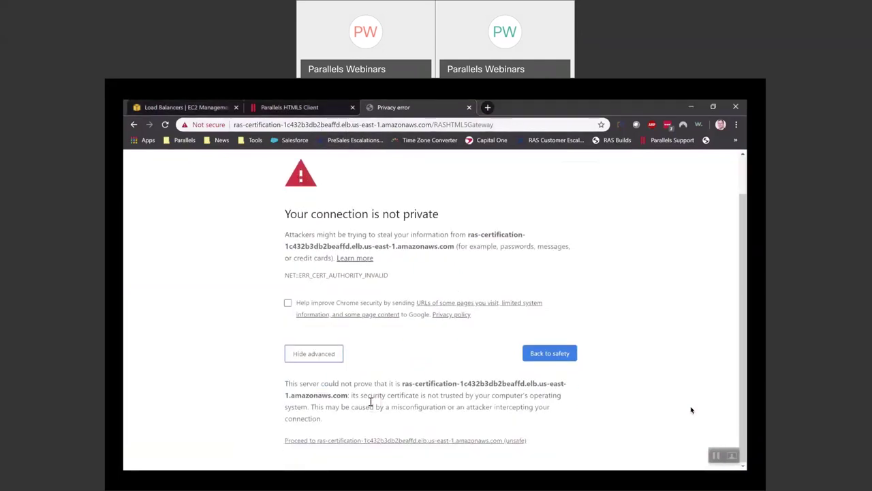
{"action": "left_click", "coordinate": [383, 440]}
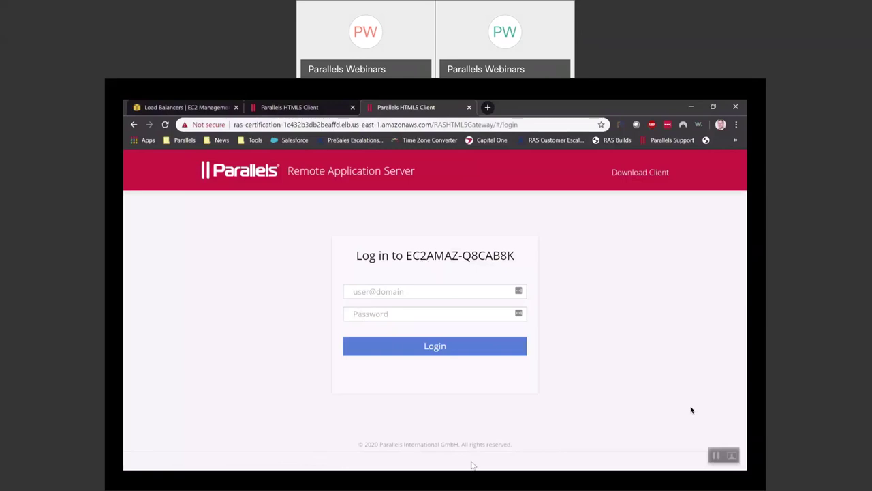
In the RAS Console, open the second gateway's Web Site Defaults settings.
{"action": "mouse_move", "coordinate": [472, 464]}
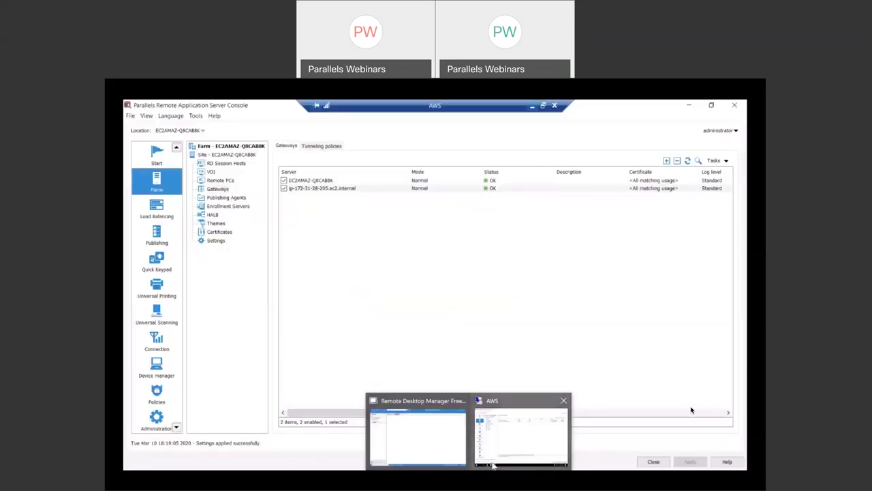
{"action": "left_click", "coordinate": [493, 465]}
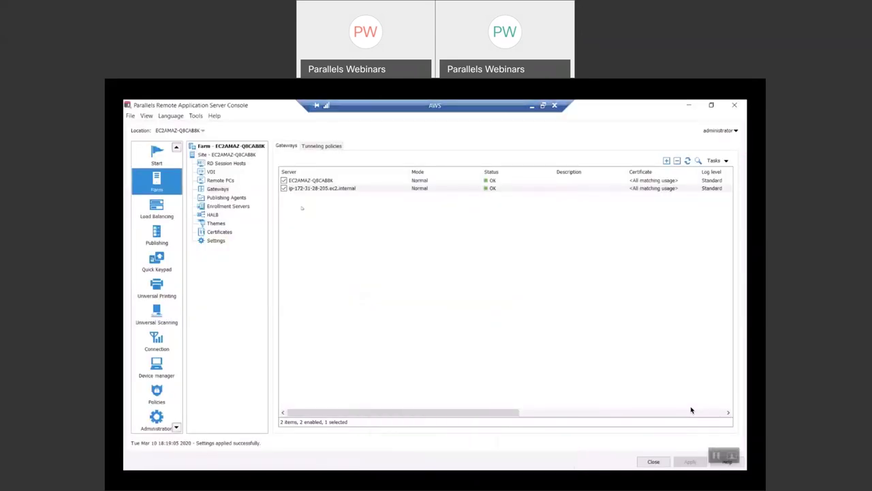
{"action": "right_click", "coordinate": [302, 208]}
{"action": "left_click", "coordinate": [313, 188]}
{"action": "right_click", "coordinate": [306, 188]}
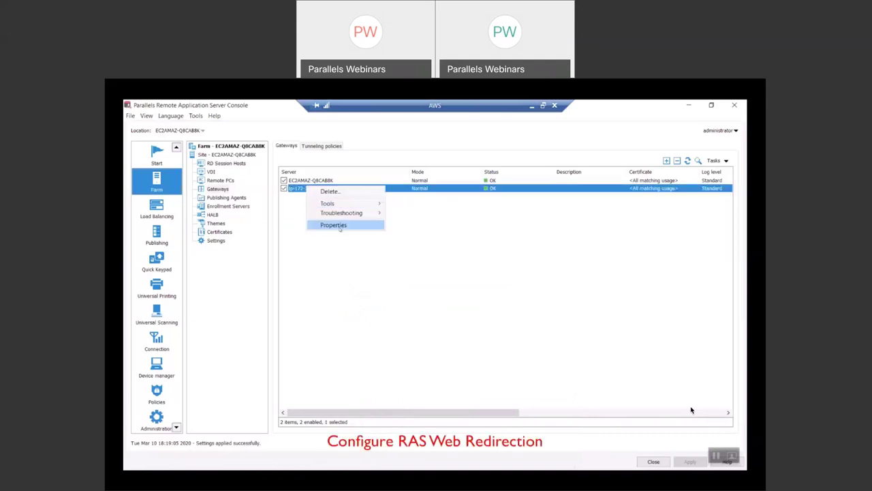
{"action": "left_click", "coordinate": [333, 225]}
{"action": "left_click", "coordinate": [488, 192]}
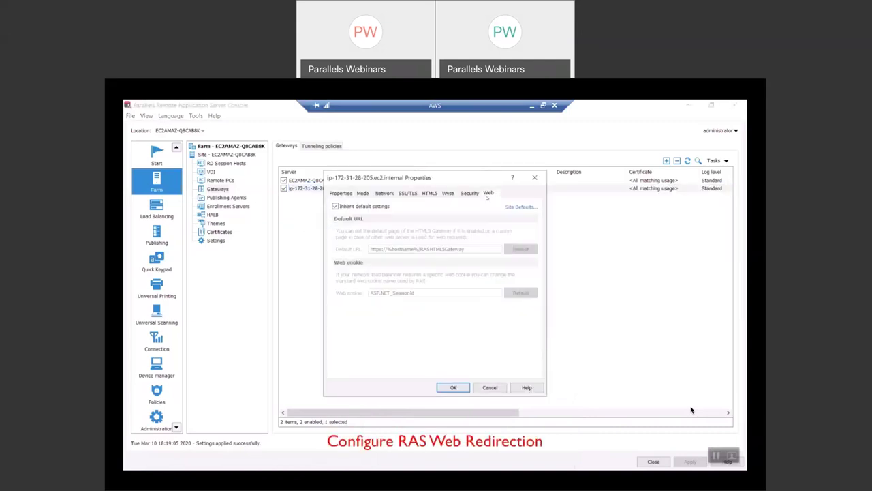
{"action": "left_click", "coordinate": [521, 207]}
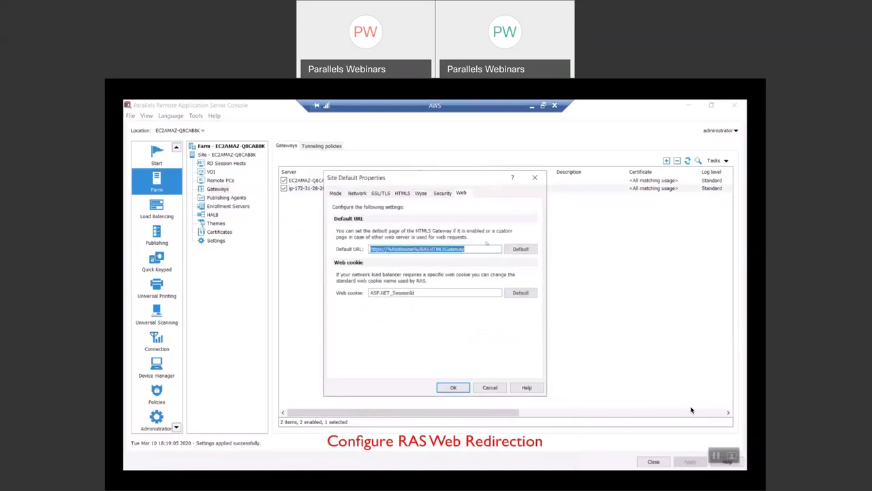
{"action": "key", "text": "ctrl+v"}
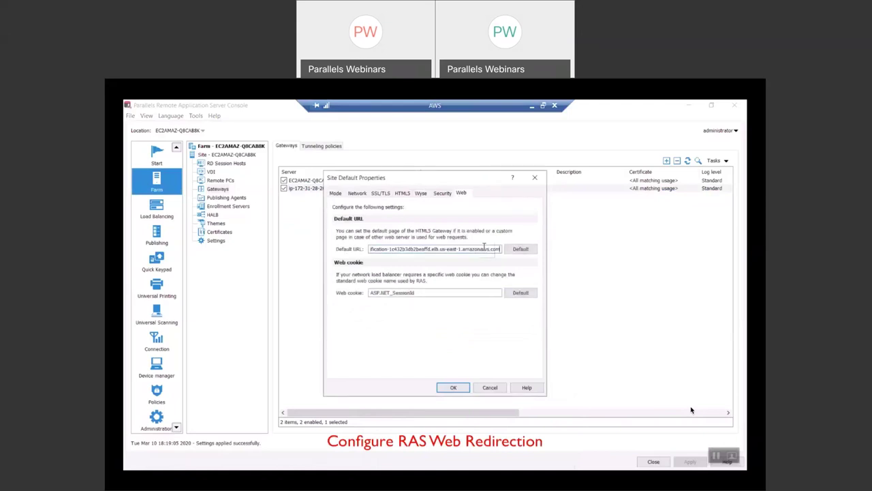
{"action": "type", "text": "/R"}
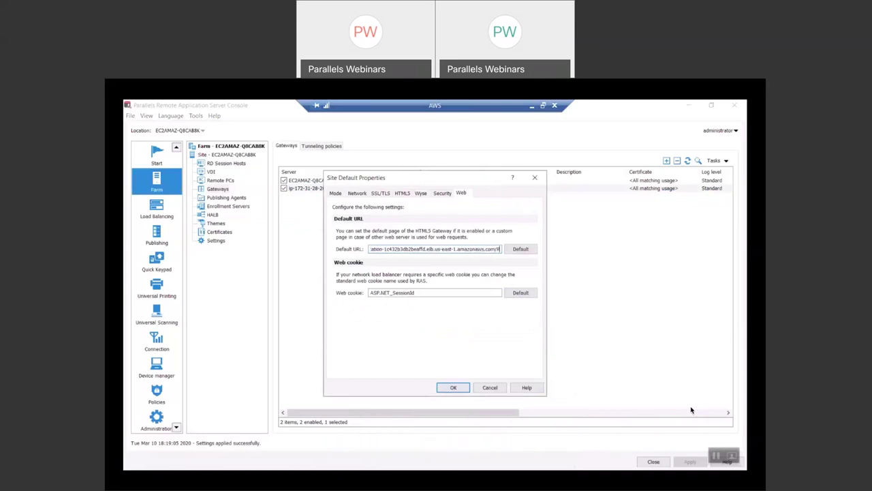
{"action": "type", "text": "ASHTMLGateway"}
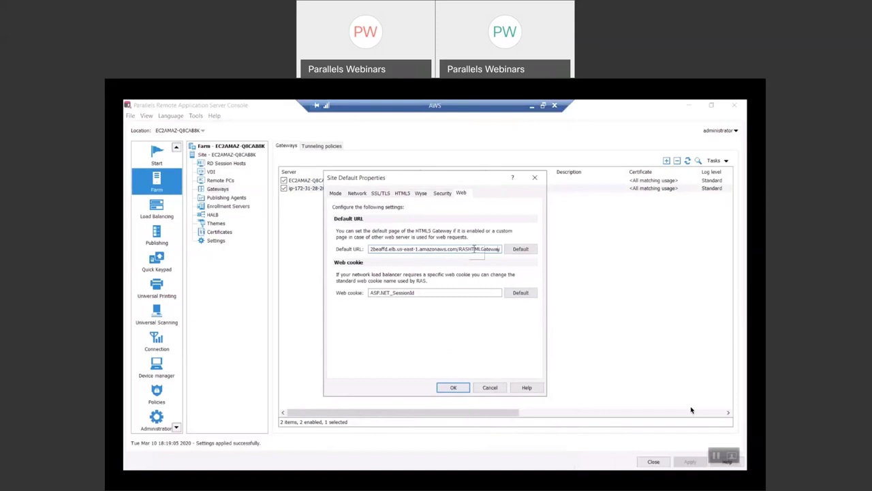
{"action": "left_click_drag", "start_coordinate": [476, 248], "coordinate": [310, 245]}
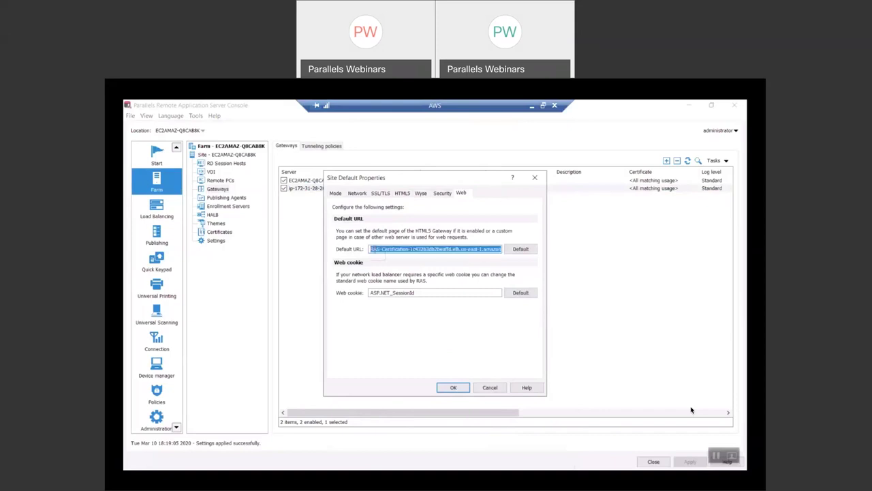
{"action": "left_click", "coordinate": [373, 249]}
{"action": "key", "text": "BackSpace"}
{"action": "type", "text": "ht"}
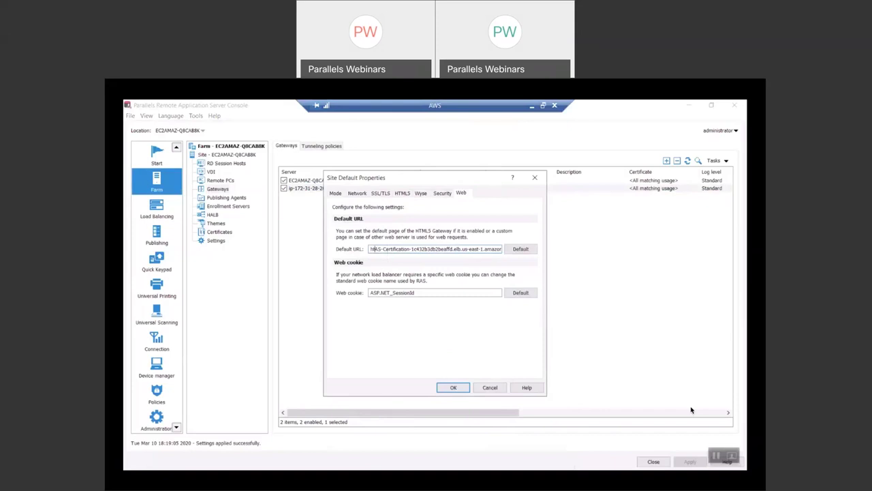
{"action": "type", "text": "tps://"}
{"action": "left_click", "coordinate": [458, 387]}
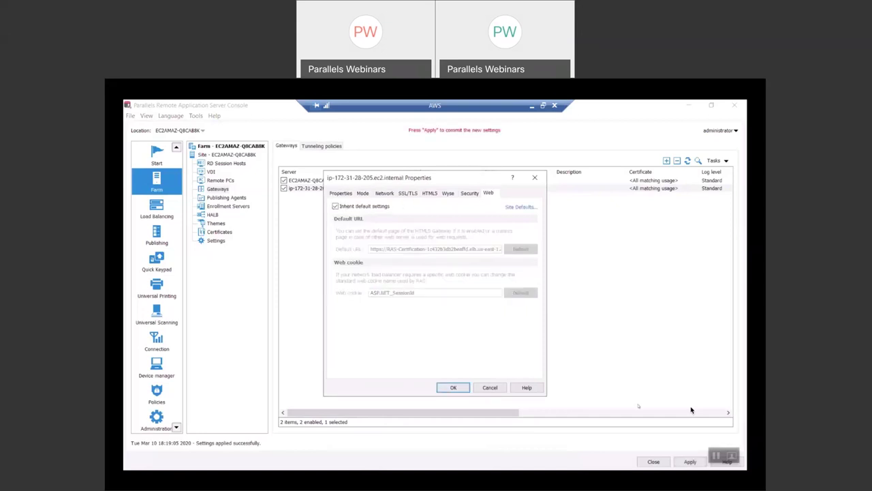
{"action": "left_click", "coordinate": [445, 386]}
{"action": "left_click", "coordinate": [689, 461]}
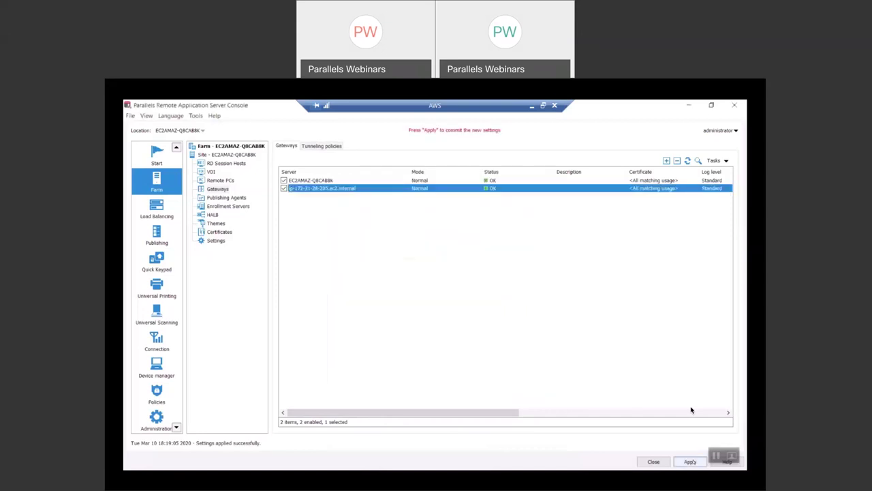
Strip the path and load the bare load balancer address, which redirects to a 404 page.
{"action": "key", "text": "alt+Tab"}
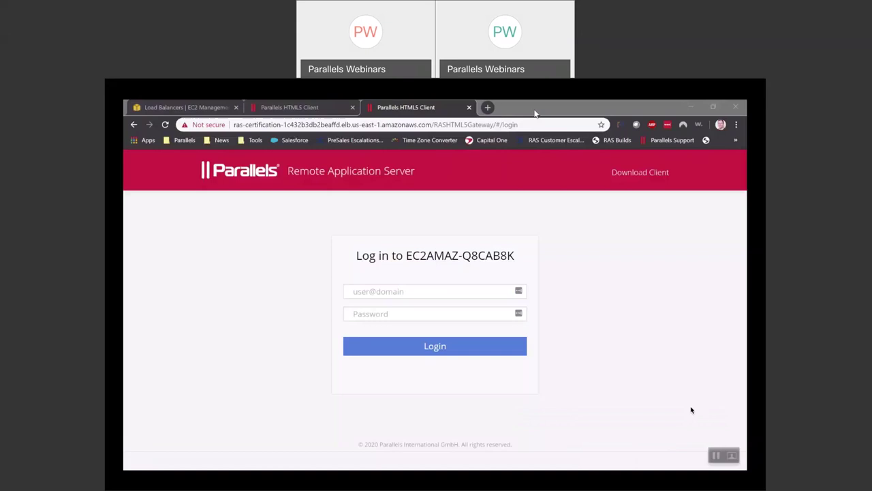
{"action": "left_click", "coordinate": [399, 124]}
{"action": "double_click", "coordinate": [421, 125]}
{"action": "left_click_drag", "start_coordinate": [456, 124], "coordinate": [594, 130]}
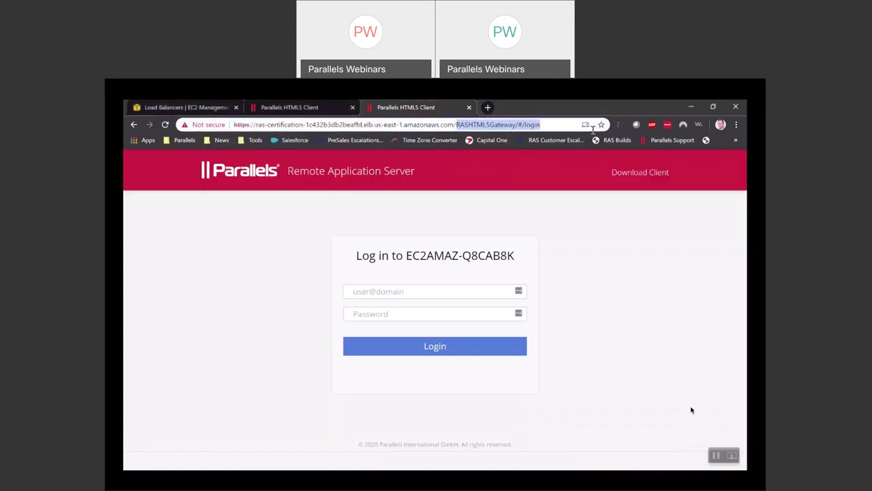
{"action": "key", "text": "BackSpace"}
{"action": "key", "text": "Return"}
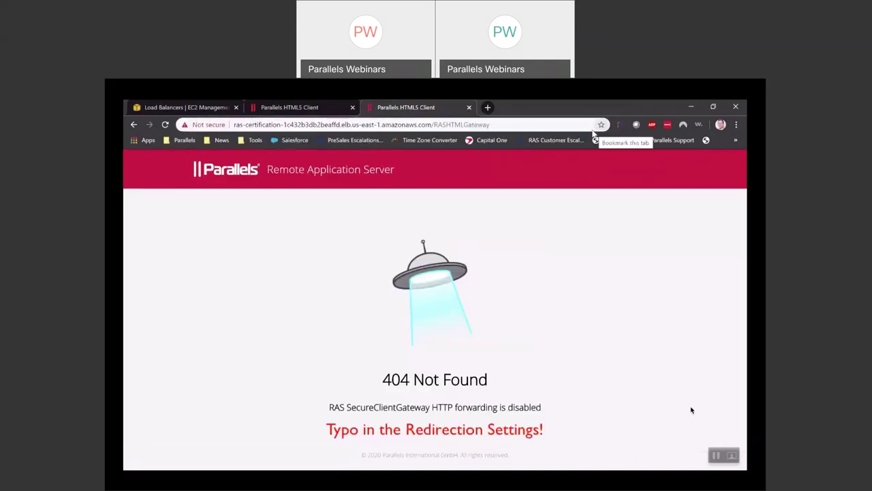
{"action": "left_click", "coordinate": [572, 124]}
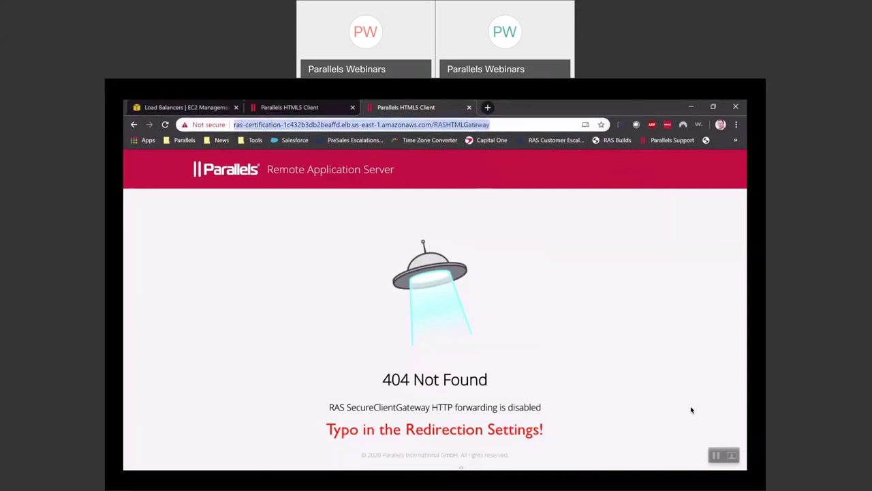
{"action": "key", "text": "alt+Tab"}
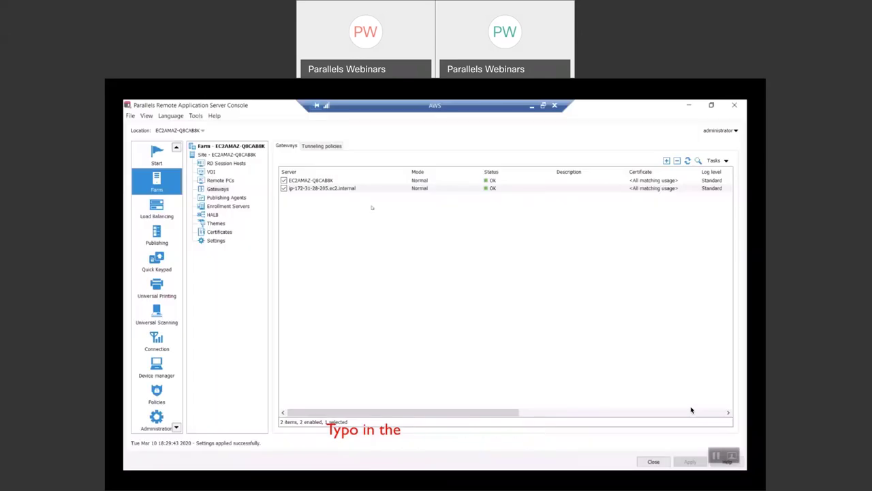
Fix EC2AMAZ-Q8CAB8K's site default URL path to /RASHTML5Gateway and apply to the farm.
{"action": "right_click", "coordinate": [355, 181]}
{"action": "left_click", "coordinate": [381, 208]}
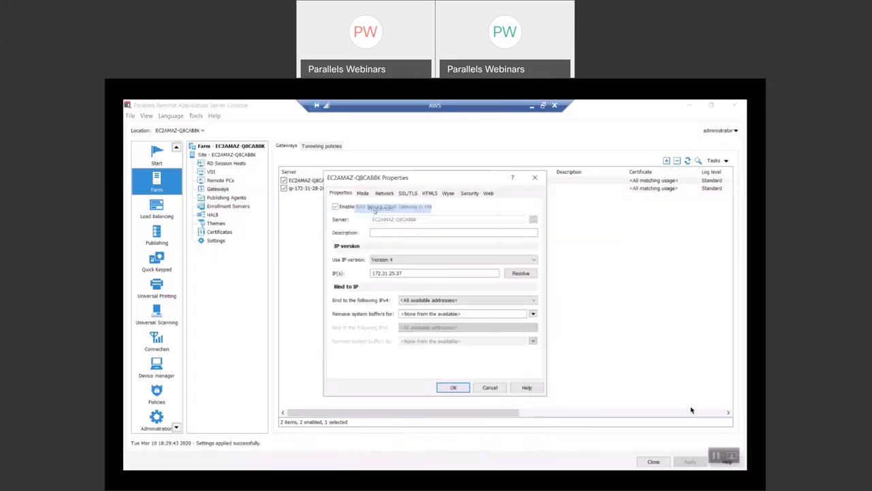
{"action": "left_click", "coordinate": [489, 193]}
{"action": "left_click", "coordinate": [521, 205]}
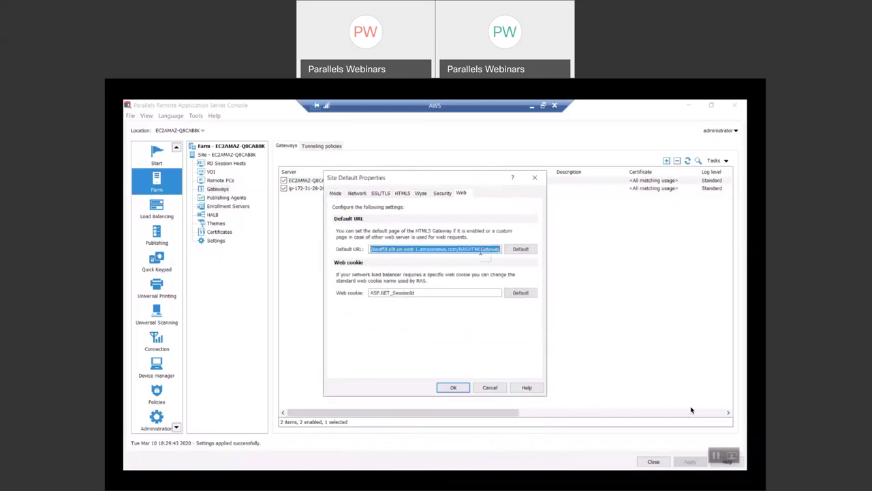
{"action": "left_click", "coordinate": [482, 250]}
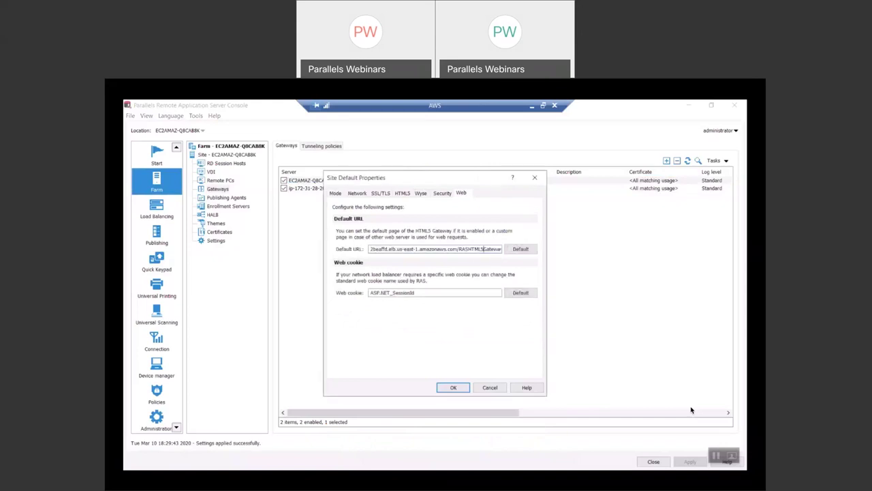
{"action": "left_click", "coordinate": [453, 387]}
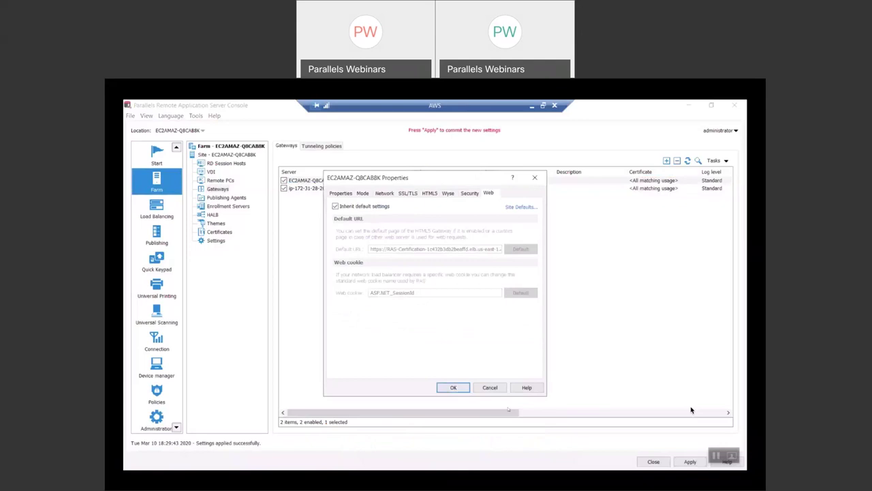
{"action": "left_click", "coordinate": [454, 387]}
{"action": "left_click", "coordinate": [690, 461]}
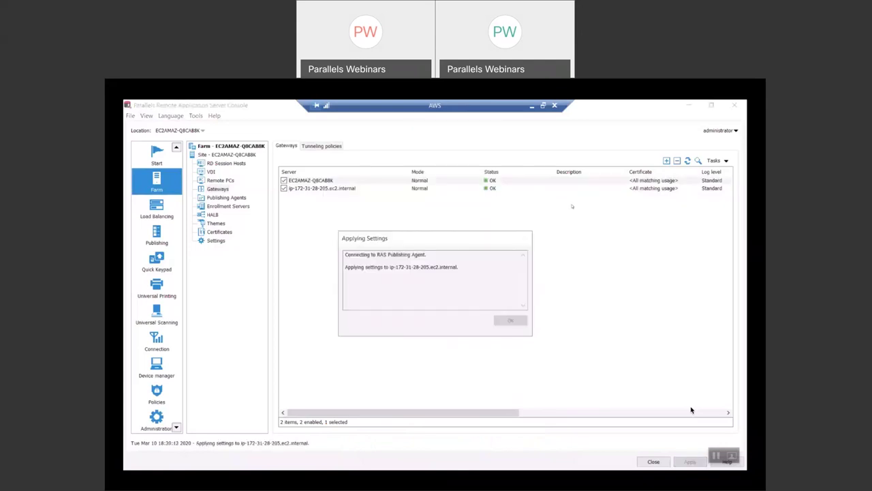
{"action": "left_click", "coordinate": [531, 106]}
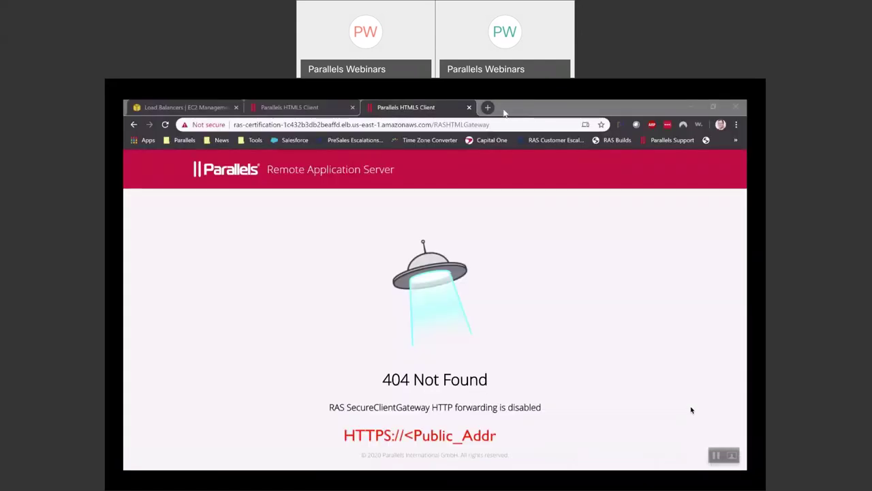
Replace the address path and reload the load balancer address to reach /RASHTML5Gateway/.
{"action": "left_click", "coordinate": [462, 127]}
{"action": "left_click_drag", "start_coordinate": [456, 125], "coordinate": [557, 136]}
{"action": "key", "text": "BackSpace"}
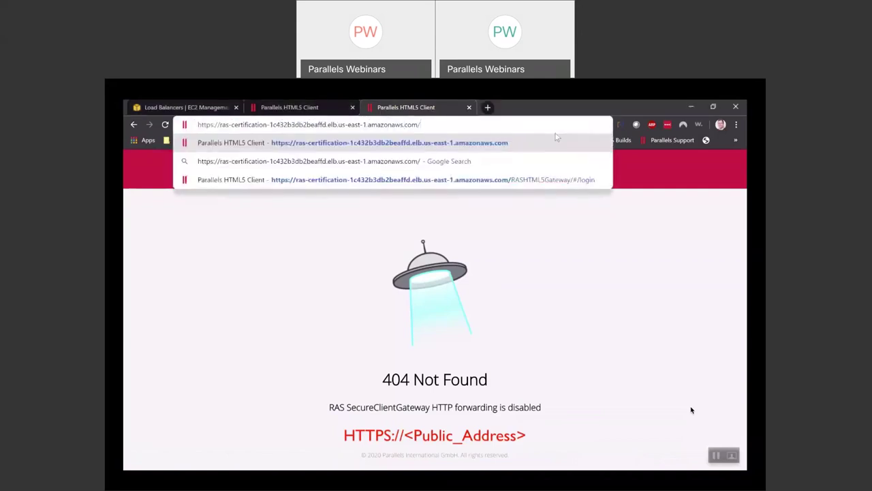
{"action": "key", "text": "Return"}
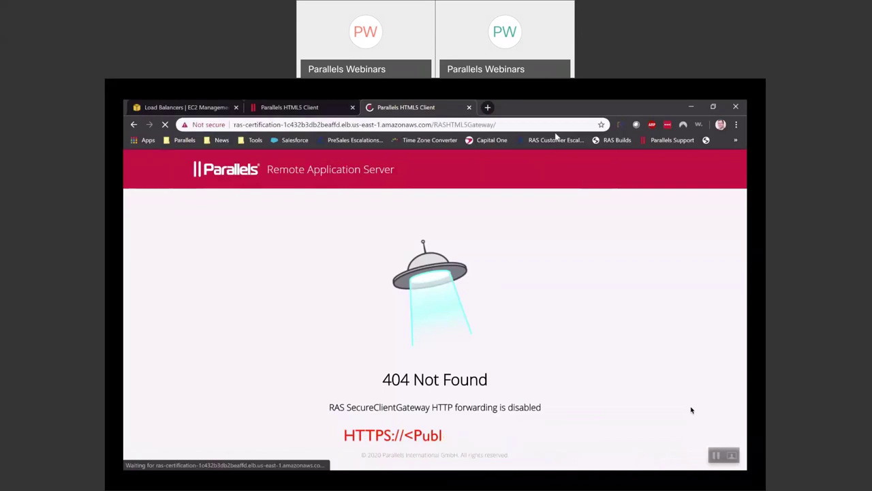
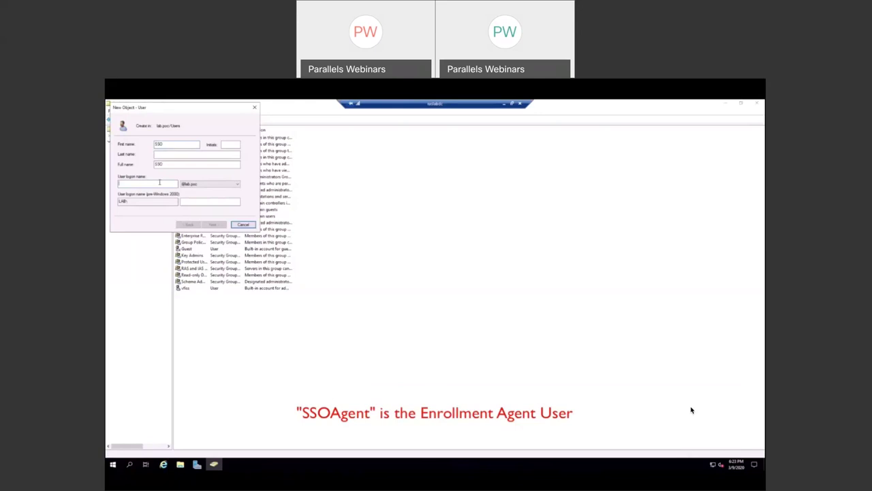
Create user 'ssoagent' with a password that cannot be changed and never expires.
{"action": "type", "text": "soagent"}
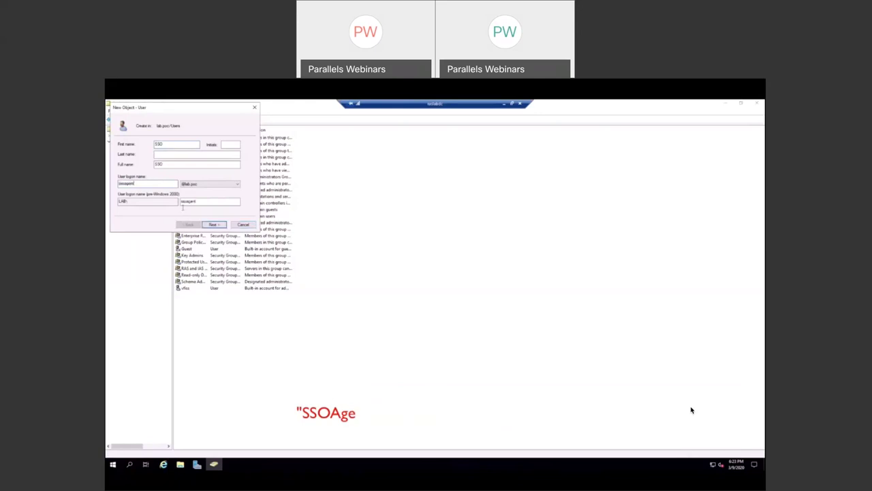
{"action": "left_click", "coordinate": [213, 225]}
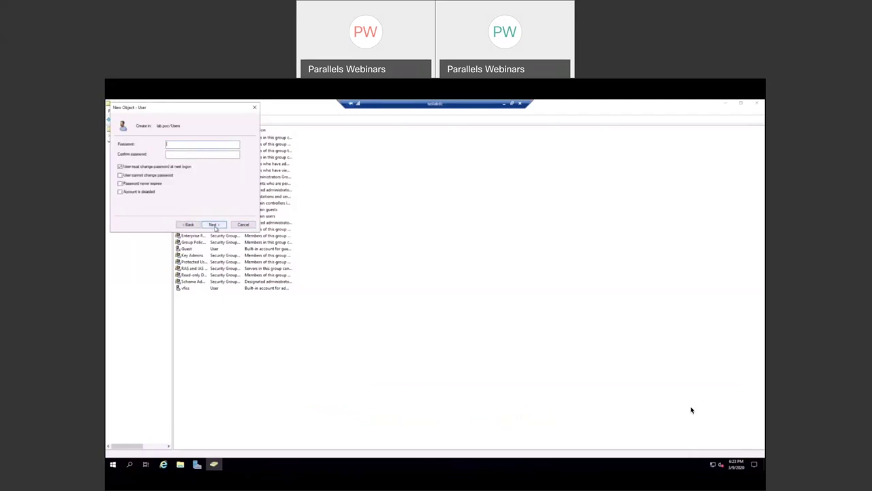
{"action": "type", "text": "••••••••••••••••••••"}
{"action": "left_click", "coordinate": [121, 166]}
{"action": "left_click", "coordinate": [120, 175]}
{"action": "left_click", "coordinate": [121, 184]}
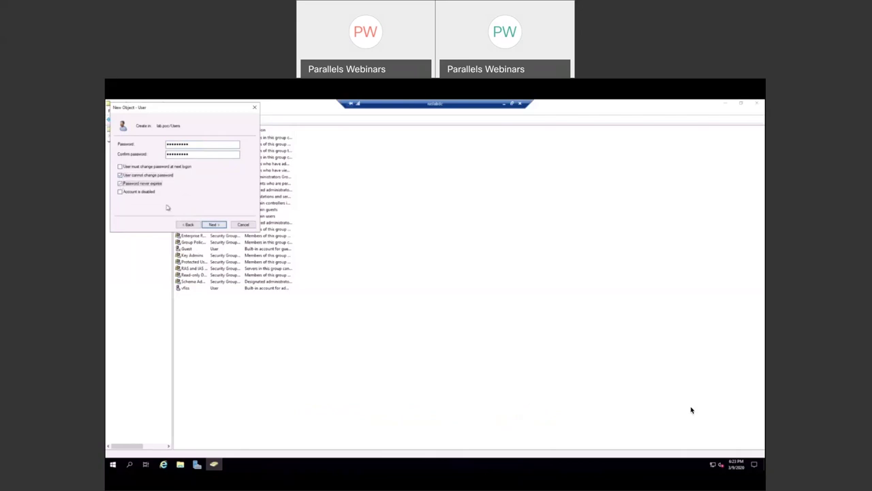
{"action": "left_click", "coordinate": [215, 225]}
{"action": "left_click", "coordinate": [215, 224]}
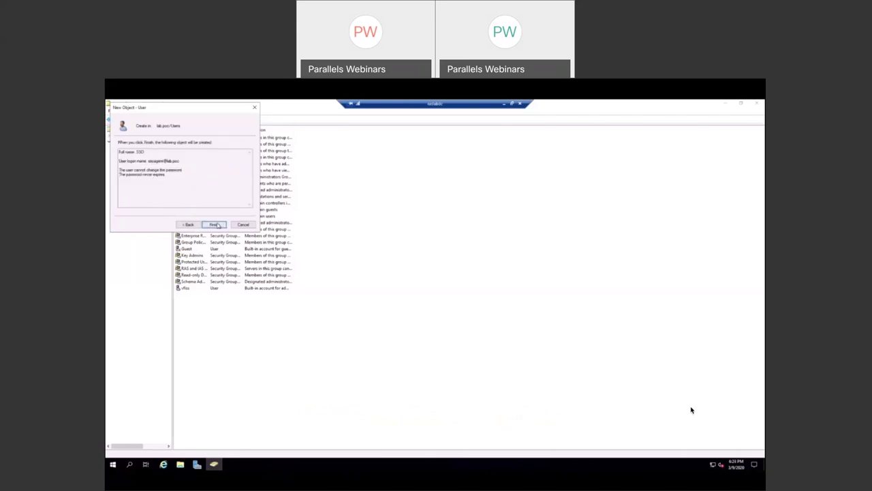
Start a new user in Users named 'NLA' with logon name 'NLAuser'.
{"action": "right_click", "coordinate": [190, 316]}
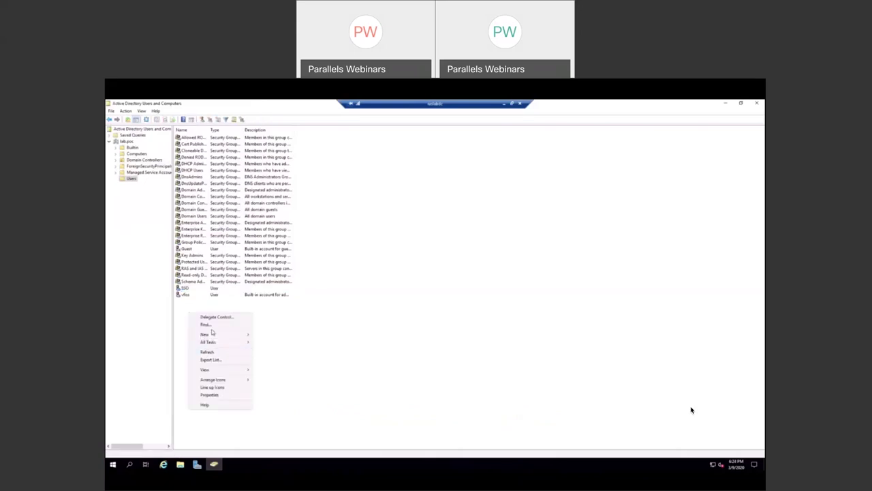
{"action": "mouse_move", "coordinate": [211, 334]}
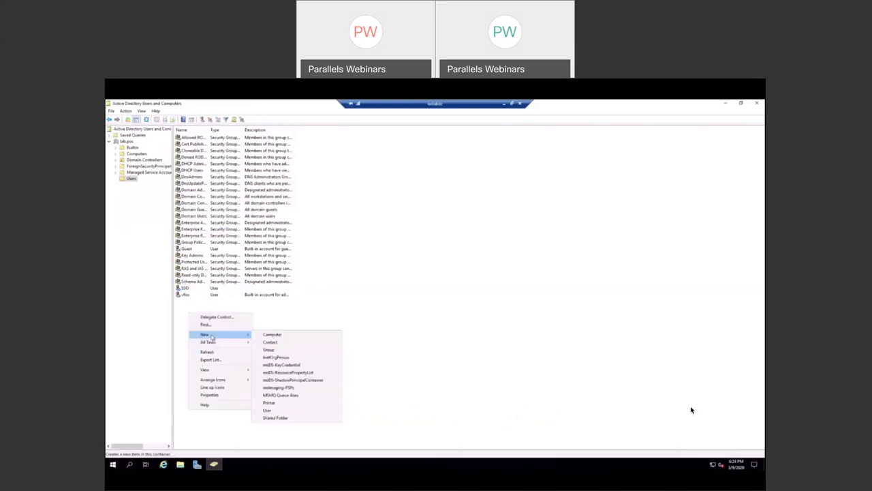
{"action": "left_click", "coordinate": [269, 410]}
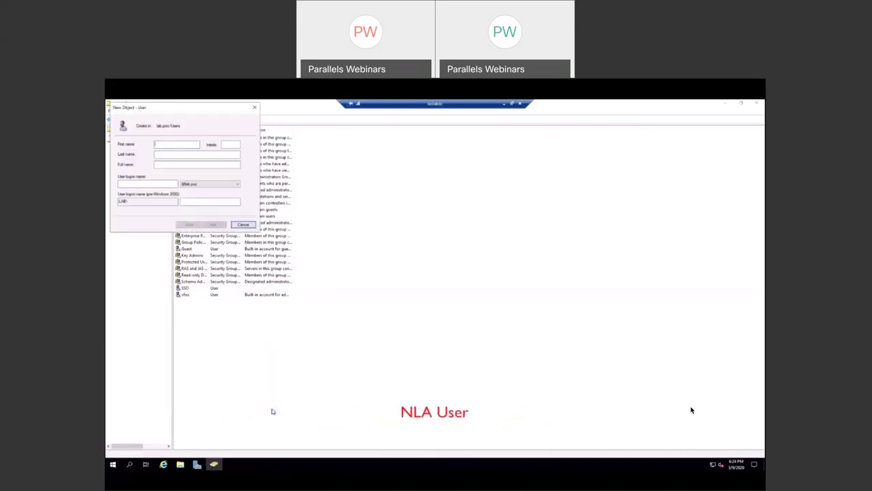
{"action": "type", "text": "NLA"}
{"action": "left_click", "coordinate": [144, 182]}
{"action": "type", "text": "NLA"}
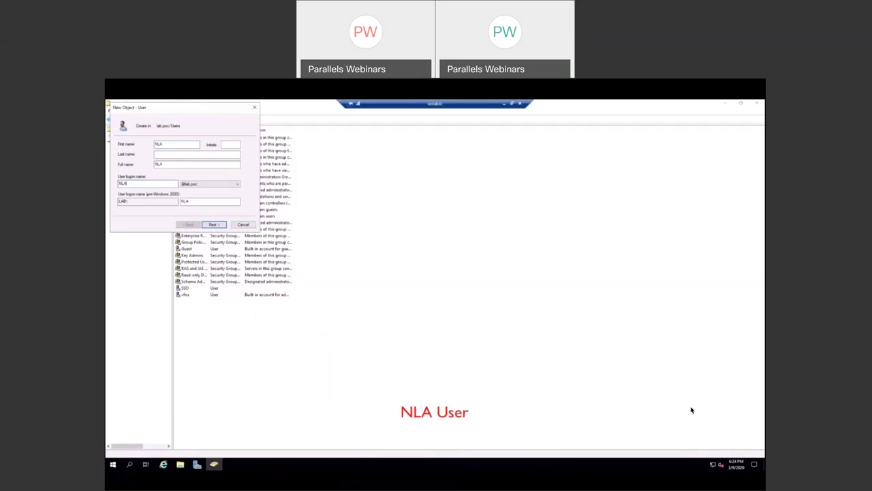
{"action": "type", "text": "user"}
{"action": "left_click", "coordinate": [214, 225]}
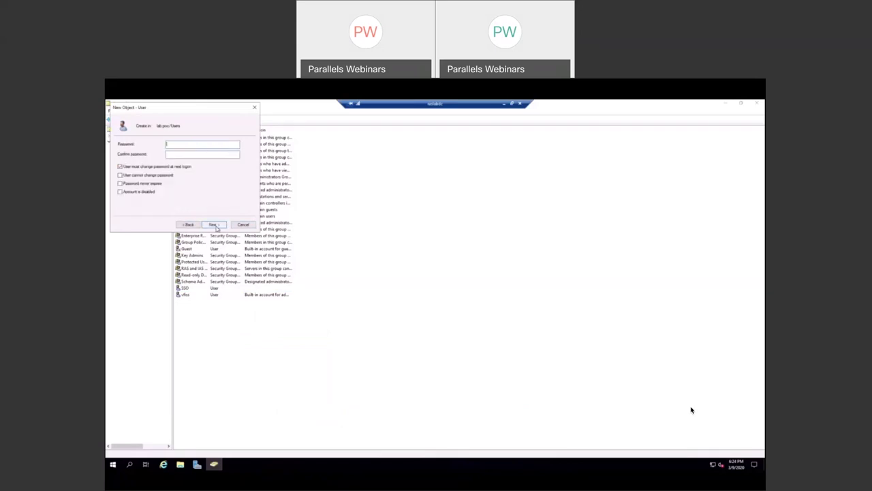
Set NLAuser's password to never expire and be unchangeable, then finish the wizard.
{"action": "type", "text": "****************"}
{"action": "left_click", "coordinate": [121, 166]}
{"action": "left_click", "coordinate": [121, 175]}
{"action": "left_click", "coordinate": [120, 184]}
{"action": "left_click", "coordinate": [213, 224]}
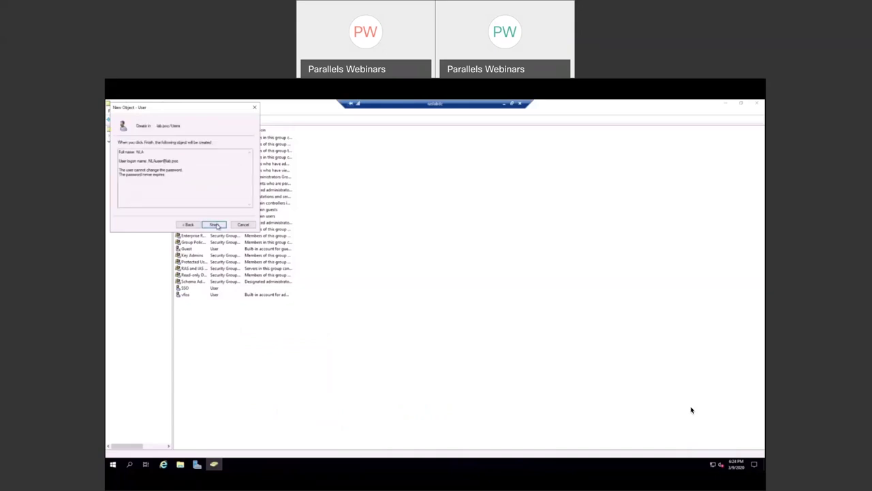
{"action": "left_click", "coordinate": [214, 224]}
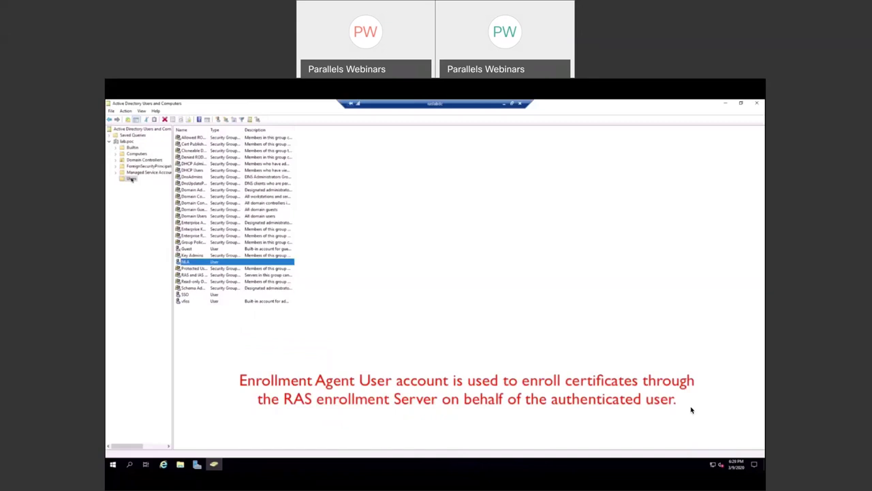
Start the Delegation of Control wizard on the Users container, centre it, and pass the welcome page.
{"action": "right_click", "coordinate": [132, 141]}
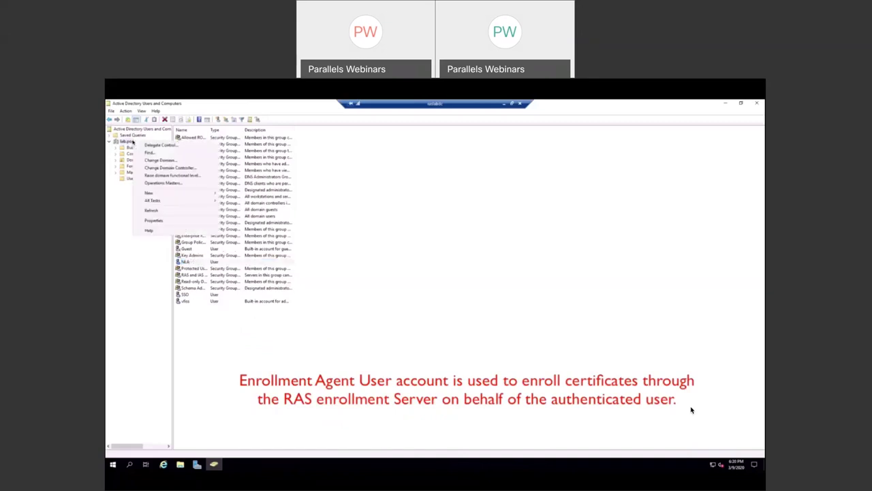
{"action": "left_click", "coordinate": [132, 179]}
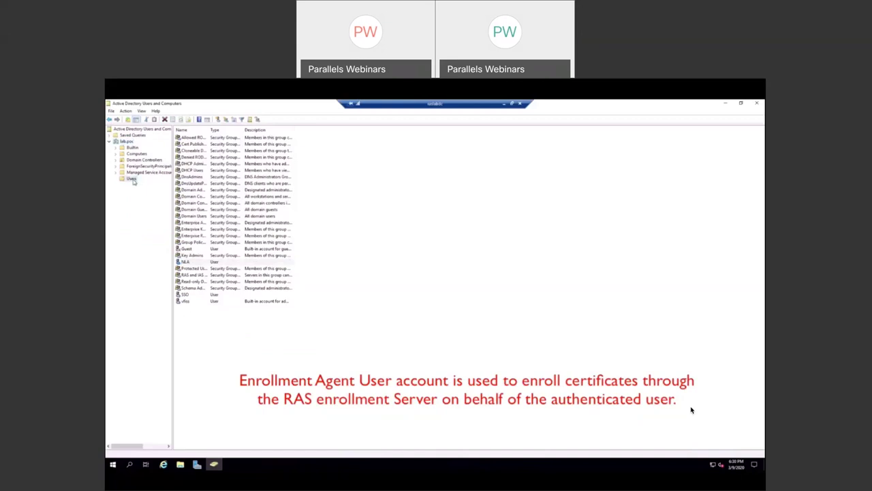
{"action": "right_click", "coordinate": [132, 179]}
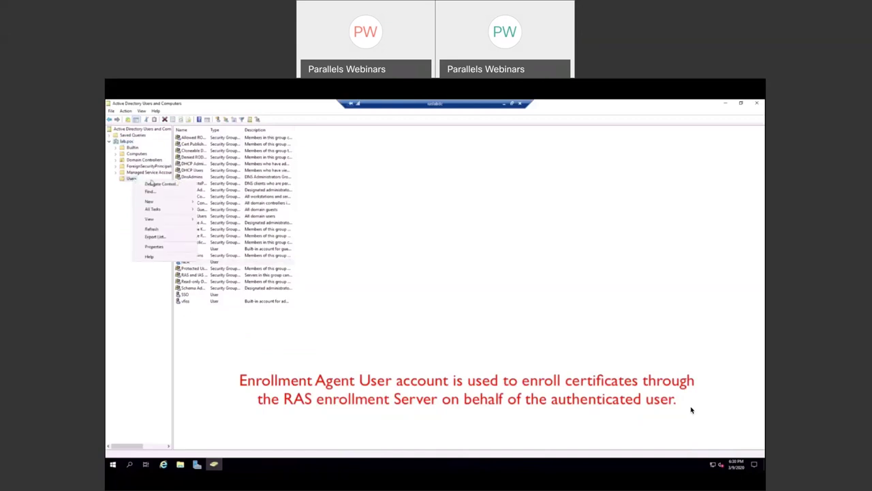
{"action": "left_click", "coordinate": [158, 185]}
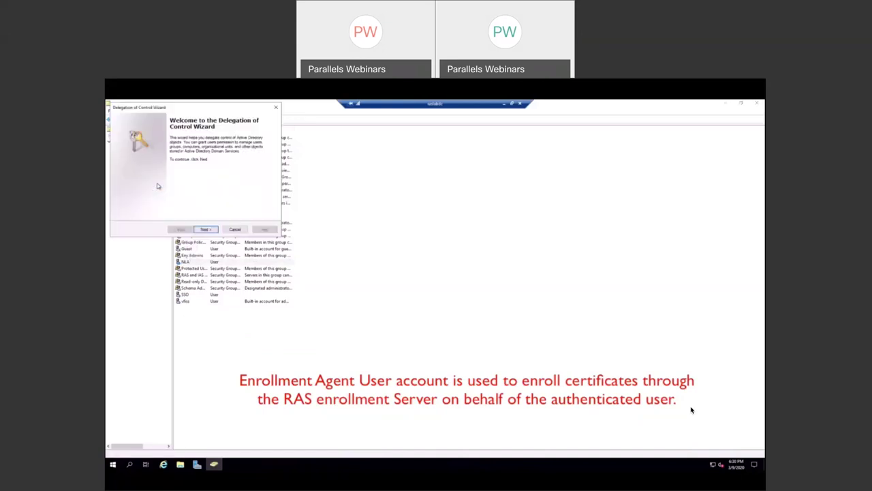
{"action": "left_click_drag", "start_coordinate": [220, 109], "coordinate": [449, 197]}
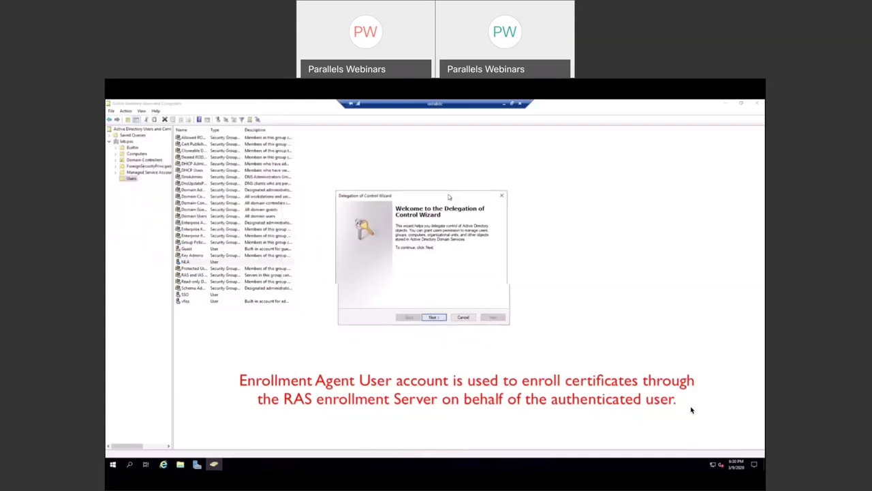
{"action": "left_click", "coordinate": [437, 317]}
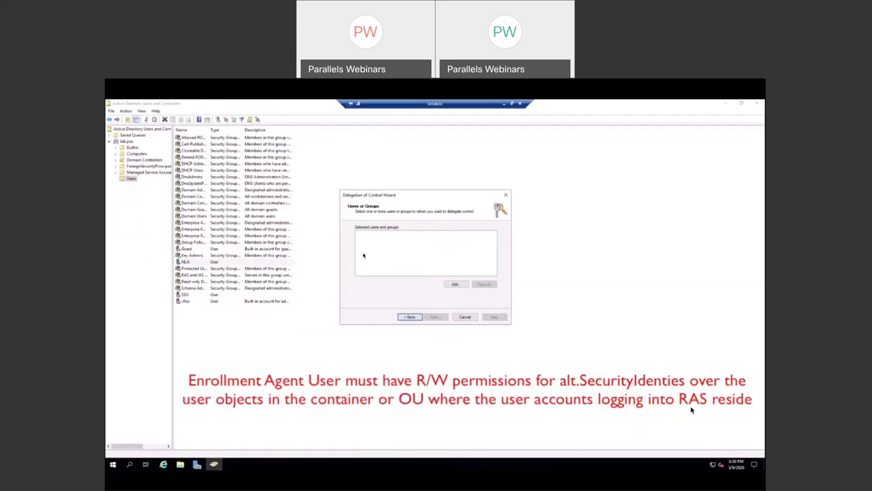
Choose the 'sso' account as the delegate, resolving the name with Check Names.
{"action": "left_click", "coordinate": [456, 284]}
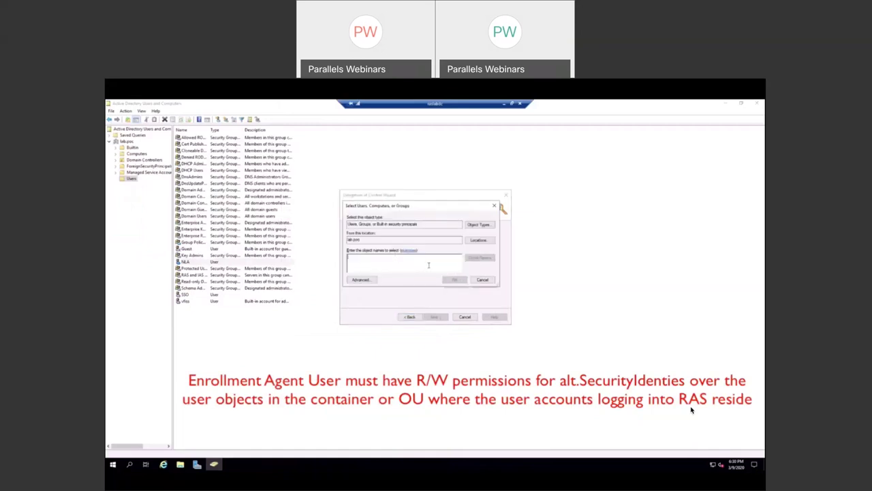
{"action": "type", "text": "sso"}
{"action": "left_click", "coordinate": [479, 257]}
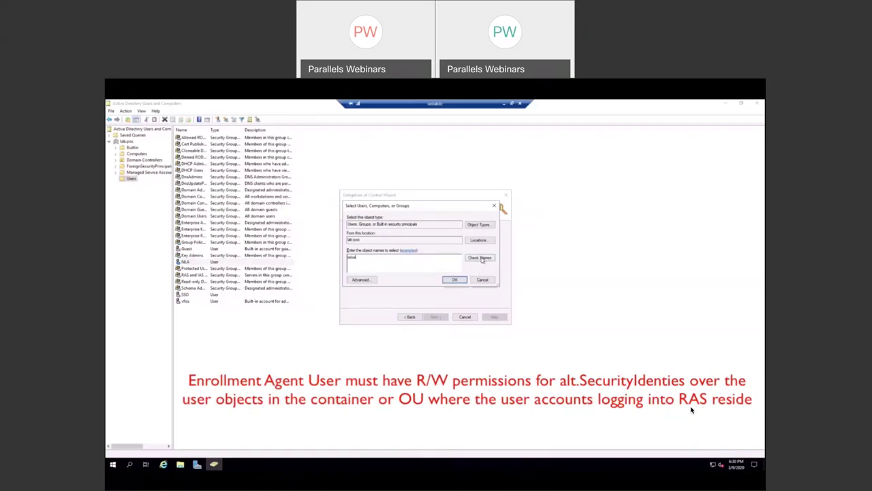
{"action": "left_click", "coordinate": [455, 279]}
{"action": "left_click", "coordinate": [443, 318]}
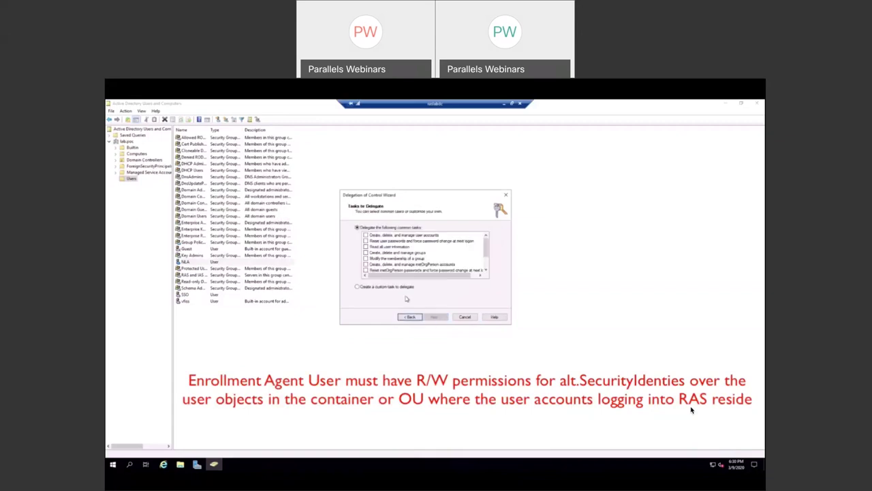
Define a custom task limited to User objects only.
{"action": "left_click", "coordinate": [397, 288]}
{"action": "left_click", "coordinate": [434, 318]}
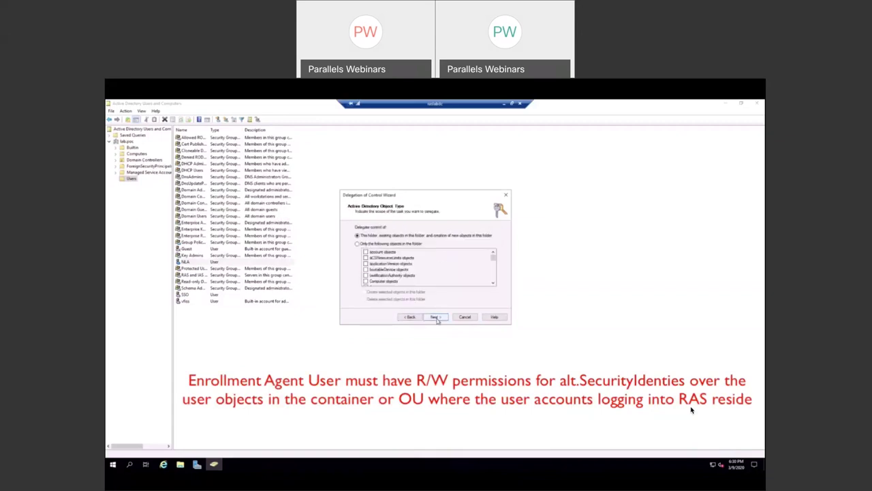
{"action": "left_click", "coordinate": [357, 244]}
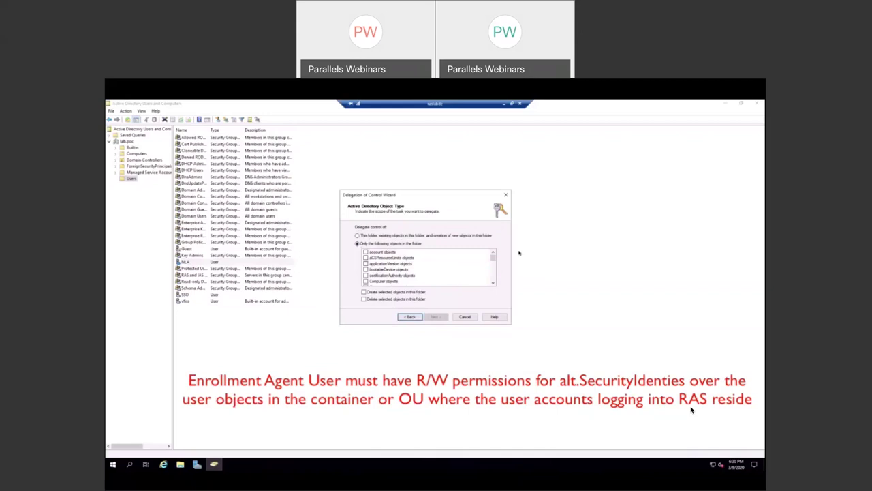
{"action": "left_click_drag", "start_coordinate": [492, 256], "coordinate": [492, 297]}
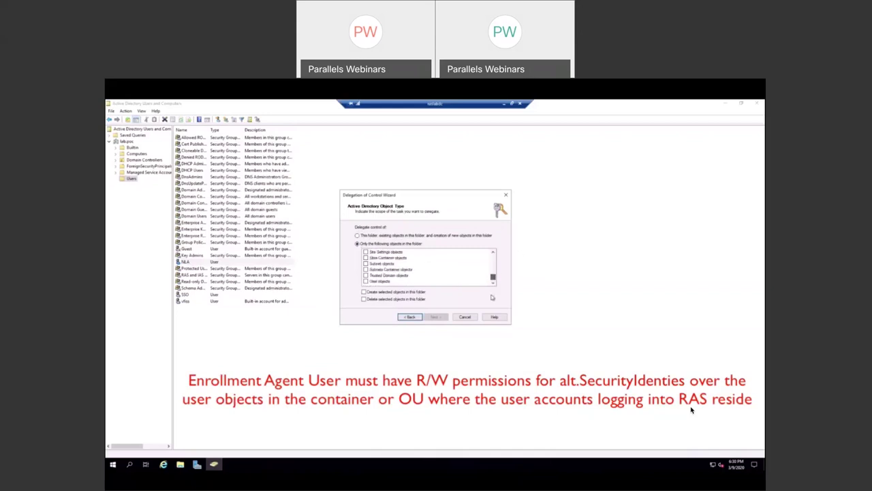
{"action": "left_click", "coordinate": [365, 282]}
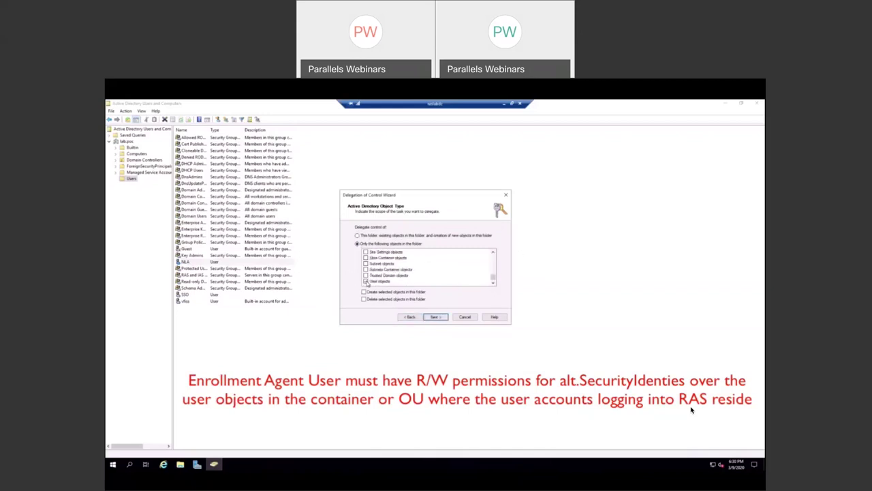
{"action": "left_click", "coordinate": [435, 317]}
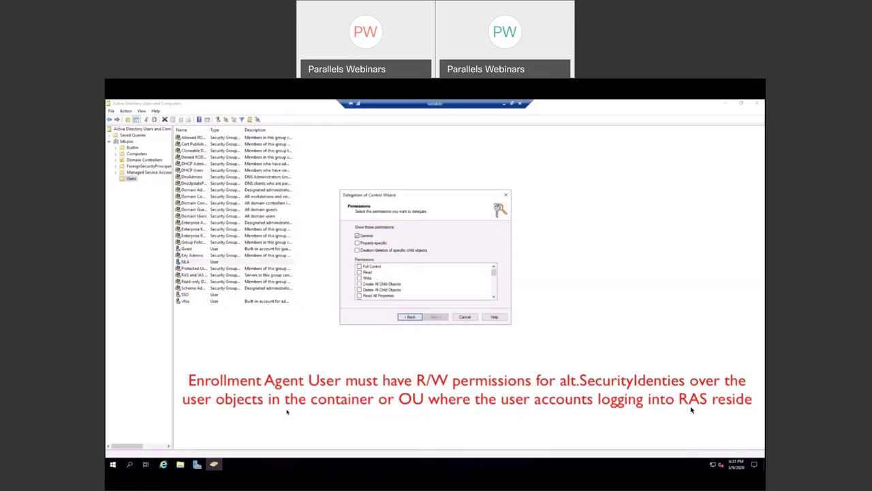
Show property-specific permissions and scroll the list to the altSecurityIdentities entries.
{"action": "left_click", "coordinate": [357, 243]}
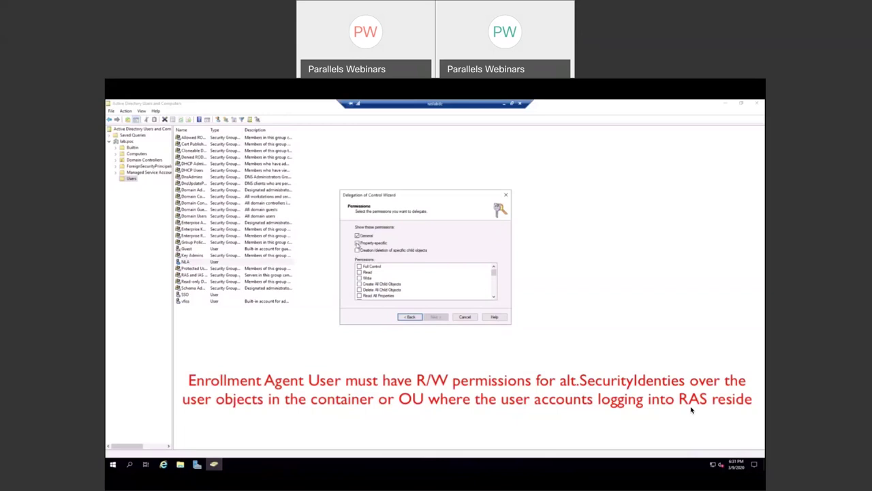
{"action": "left_click", "coordinate": [495, 289]}
{"action": "left_click", "coordinate": [495, 289]}
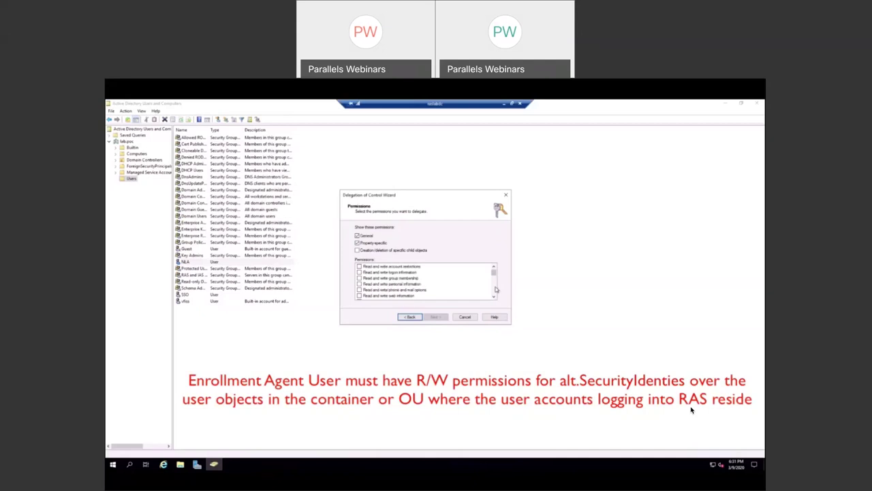
{"action": "left_click", "coordinate": [495, 289]}
{"action": "left_click", "coordinate": [495, 289]}
{"action": "left_click", "coordinate": [496, 289]}
{"action": "left_click", "coordinate": [495, 289]}
{"action": "left_click", "coordinate": [496, 289]}
{"action": "left_click", "coordinate": [496, 289]}
{"action": "left_click", "coordinate": [496, 289]}
{"action": "left_click", "coordinate": [495, 289]}
{"action": "left_click_drag", "start_coordinate": [495, 289], "coordinate": [496, 273]}
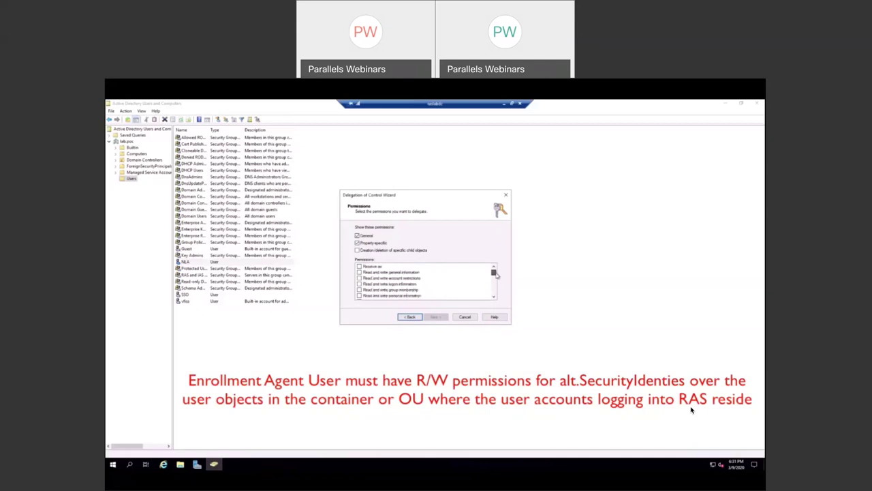
{"action": "left_click", "coordinate": [494, 297]}
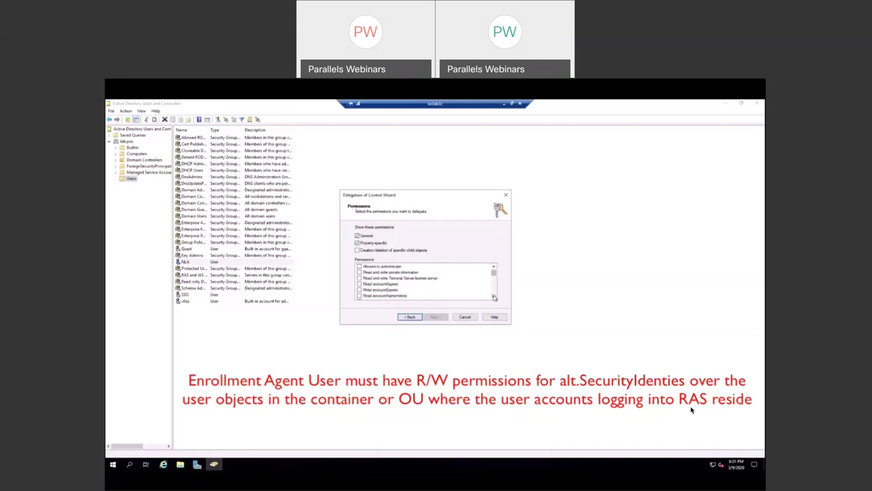
{"action": "scroll", "coordinate": [494, 298], "scroll_direction": "down", "scroll_amount": 3}
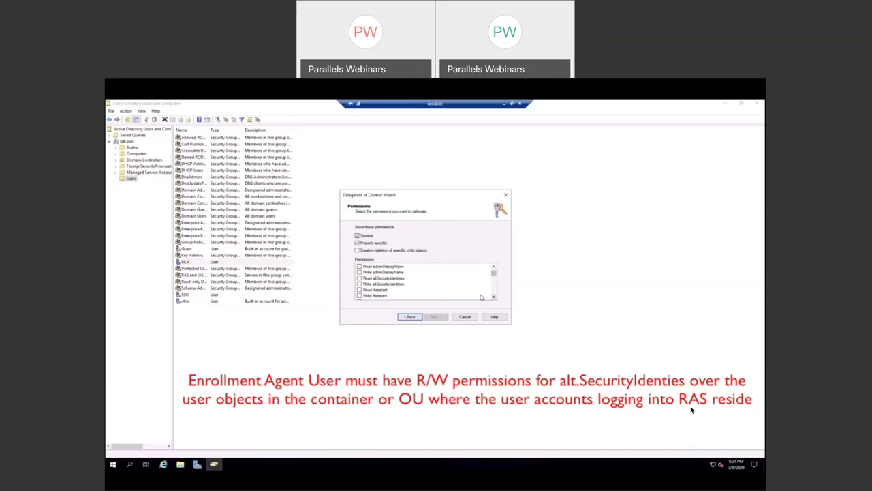
Grant Read and Write altSecurityIdentities and complete the delegation.
{"action": "left_click", "coordinate": [360, 278]}
{"action": "left_click", "coordinate": [359, 283]}
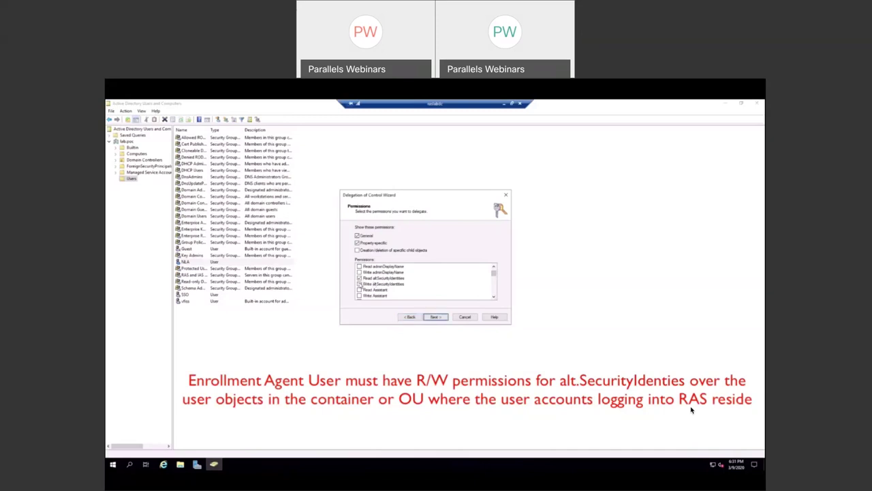
{"action": "left_click", "coordinate": [434, 317]}
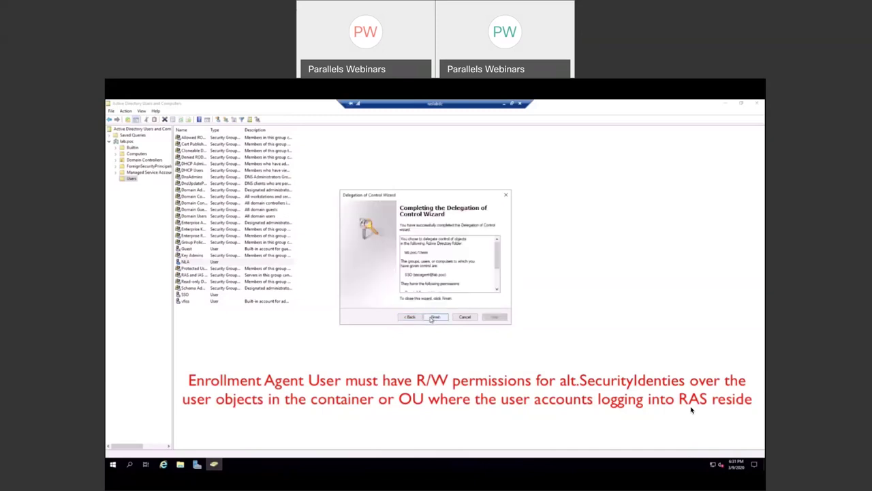
{"action": "left_click", "coordinate": [434, 318]}
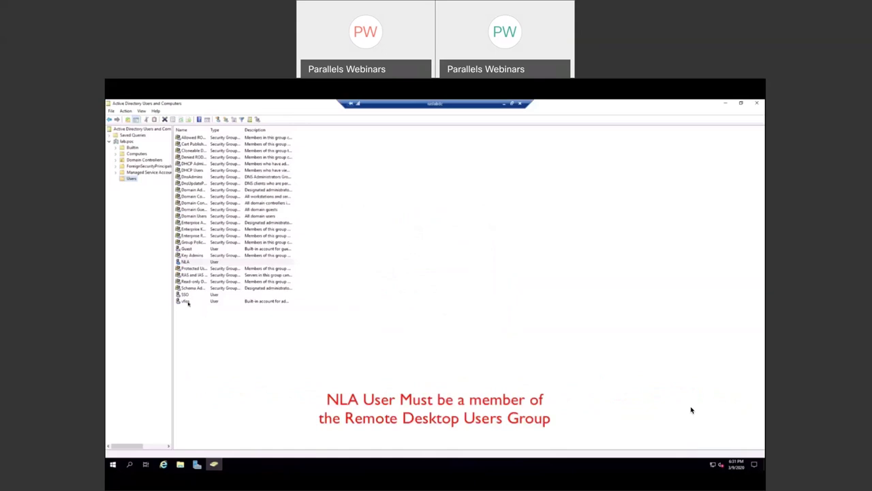
Add the NLA user to Remote Desktop Users through its Member Of properties and apply.
{"action": "right_click", "coordinate": [183, 263]}
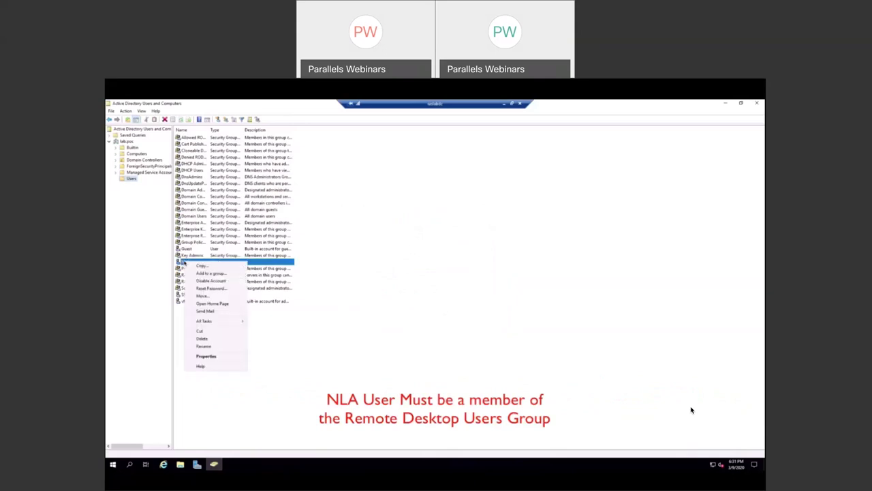
{"action": "left_click", "coordinate": [206, 356]}
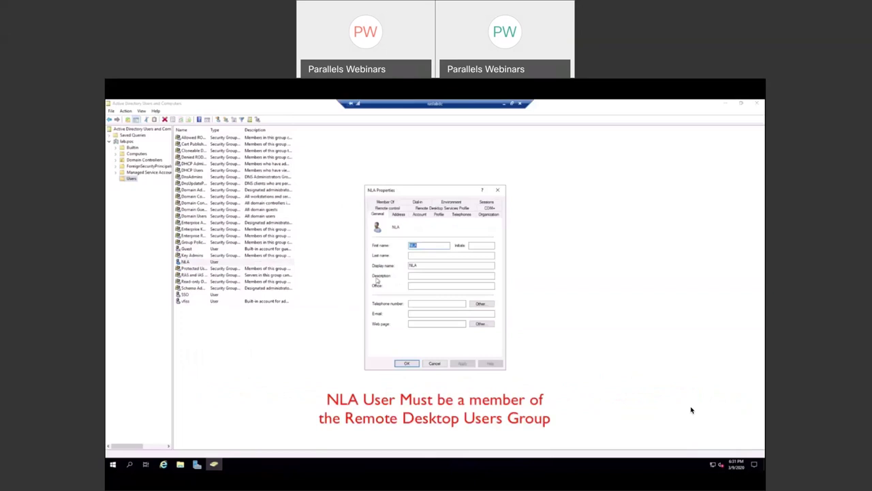
{"action": "left_click", "coordinate": [397, 203]}
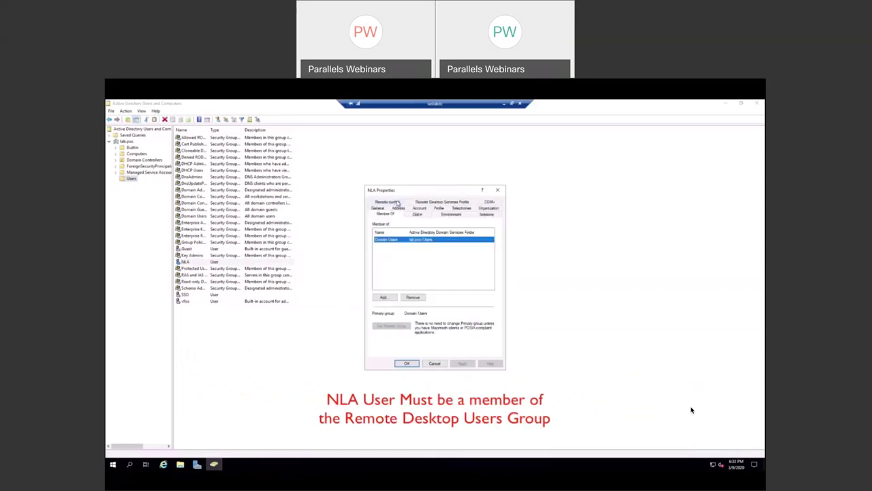
{"action": "left_click", "coordinate": [384, 297]}
{"action": "type", "text": "Remote"}
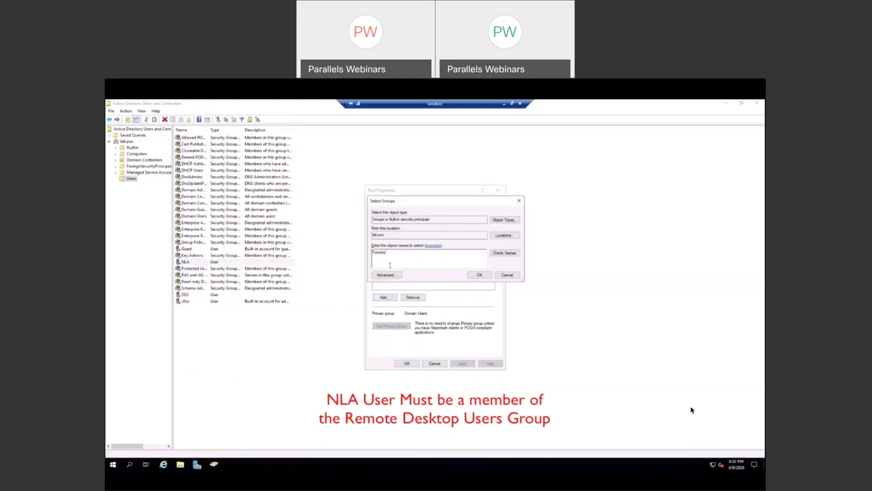
{"action": "left_click", "coordinate": [503, 254]}
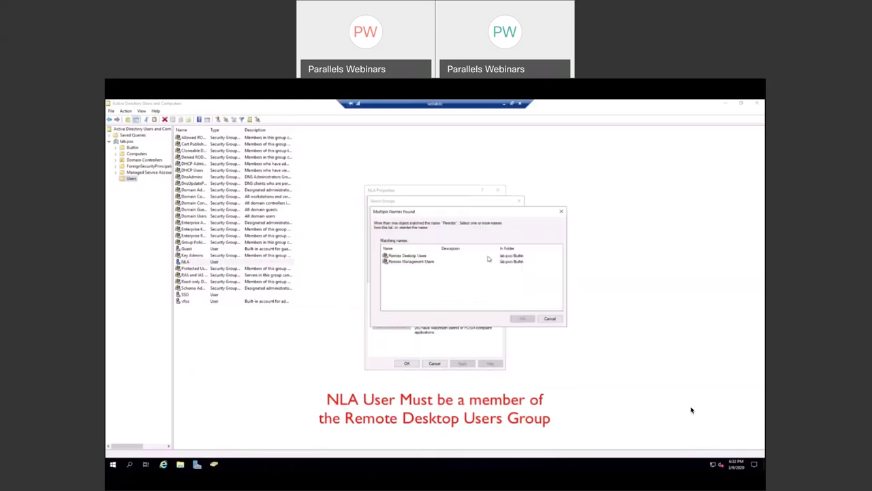
{"action": "left_click", "coordinate": [420, 256]}
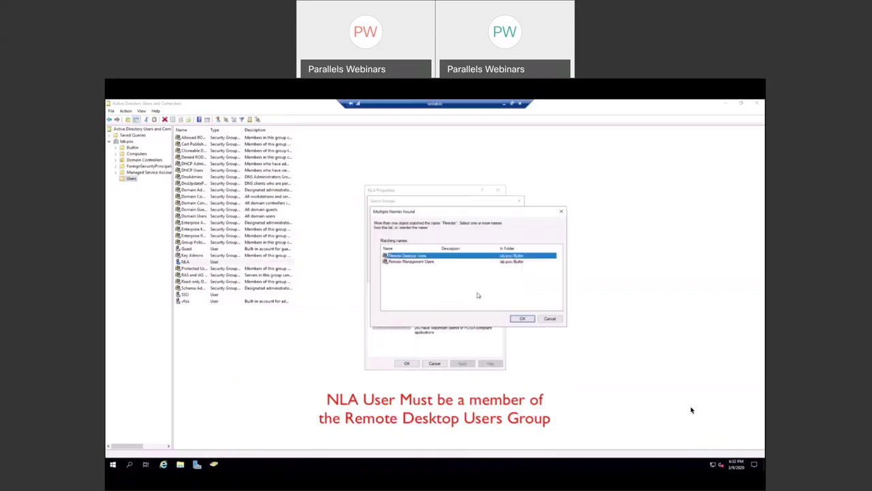
{"action": "left_click", "coordinate": [522, 319]}
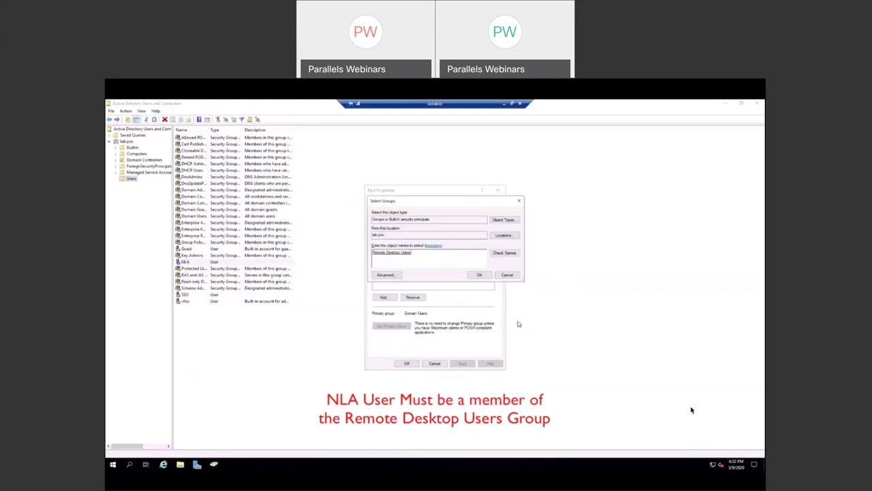
{"action": "left_click", "coordinate": [479, 275]}
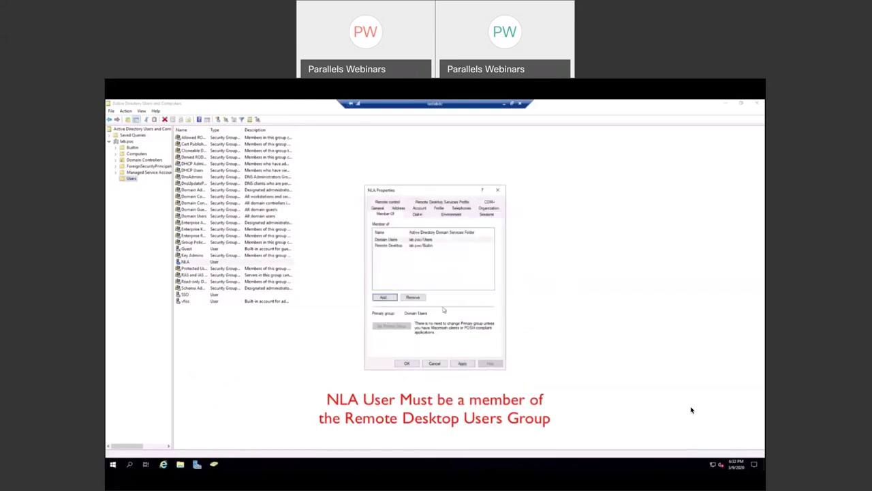
{"action": "left_click", "coordinate": [462, 364]}
{"action": "left_click", "coordinate": [407, 363]}
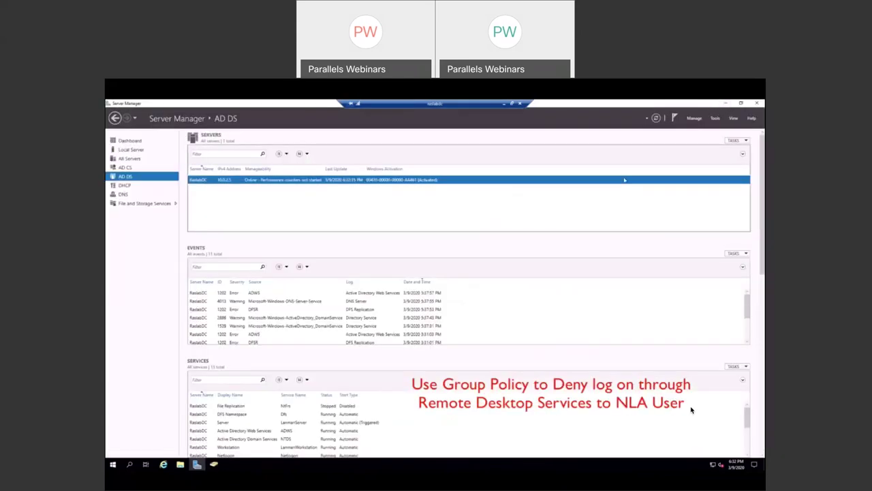
Launch Group Policy Management from Server Manager's Tools menu.
{"action": "left_click", "coordinate": [713, 120]}
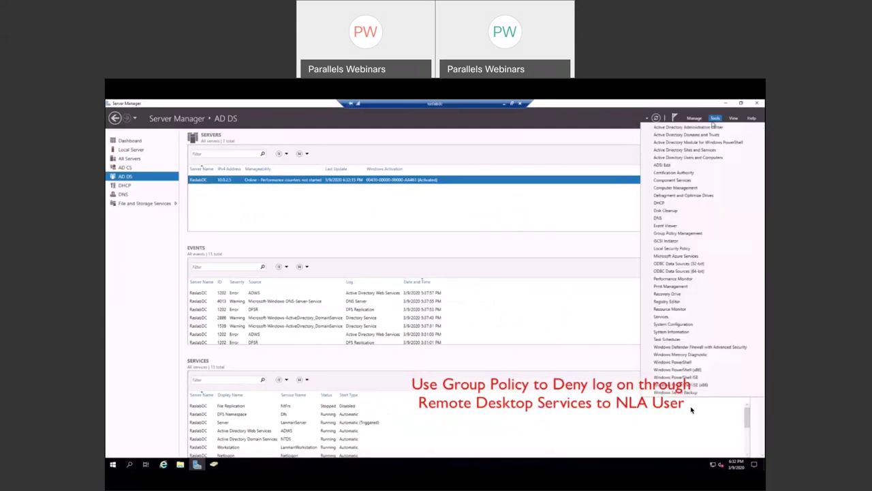
{"action": "left_click", "coordinate": [682, 216]}
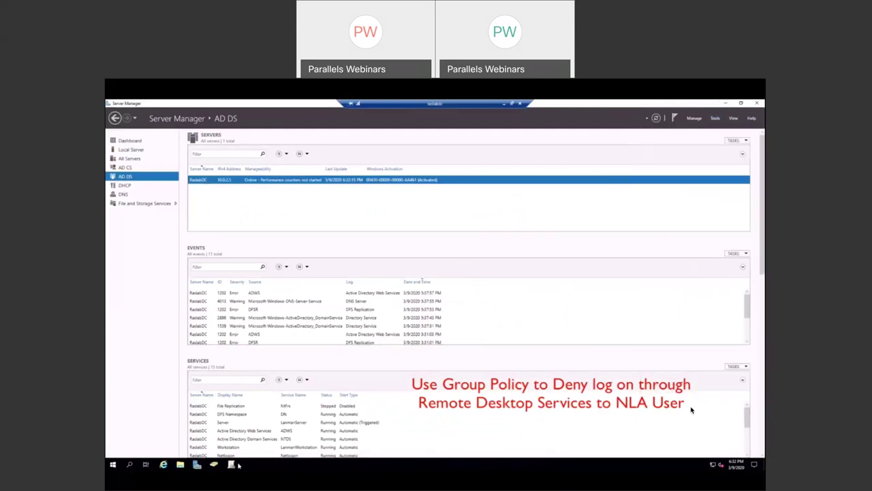
Maximize Group Policy Management and expand the forest down to the lab.poc domain.
{"action": "left_click", "coordinate": [385, 149]}
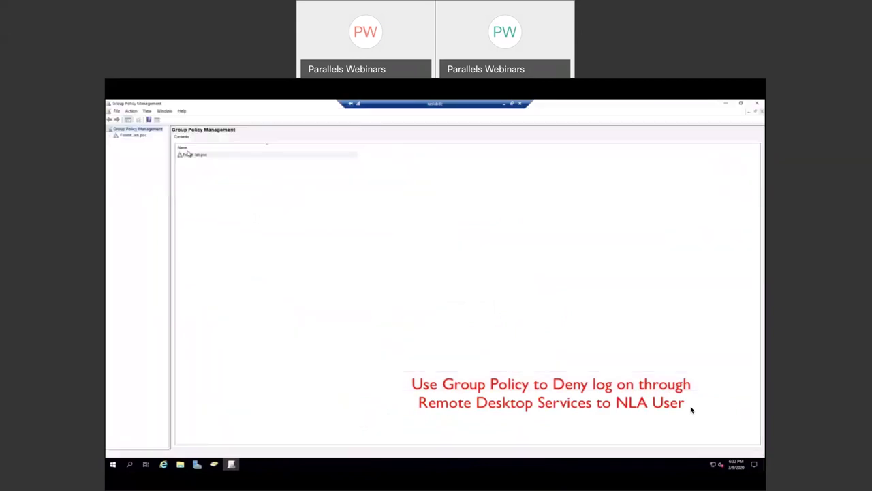
{"action": "left_click", "coordinate": [112, 136]}
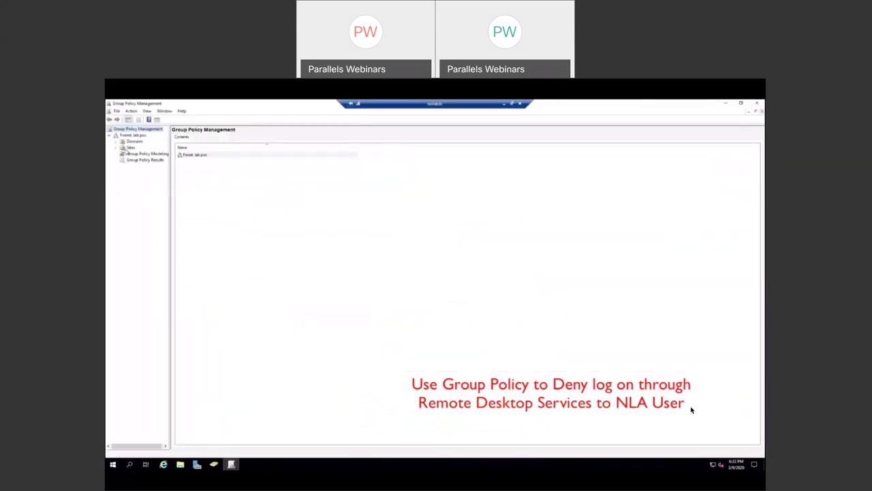
{"action": "left_click", "coordinate": [116, 141]}
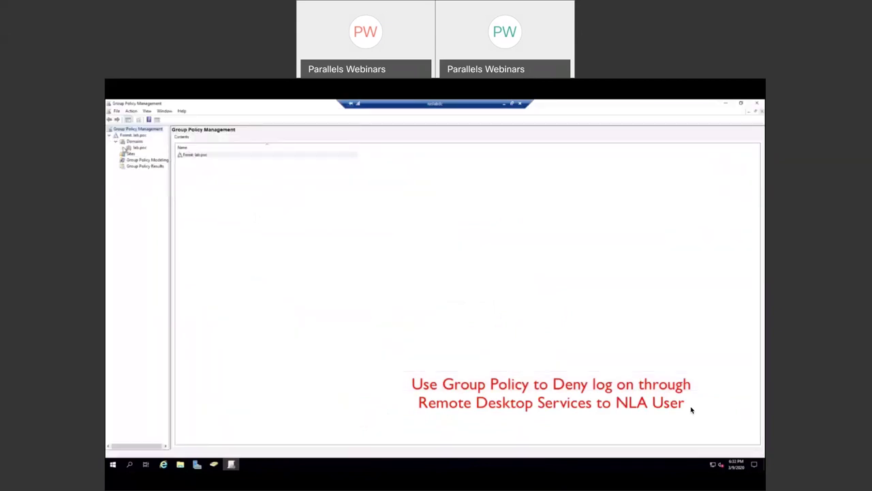
{"action": "left_click", "coordinate": [122, 147]}
{"action": "left_click_drag", "start_coordinate": [169, 165], "coordinate": [218, 171]}
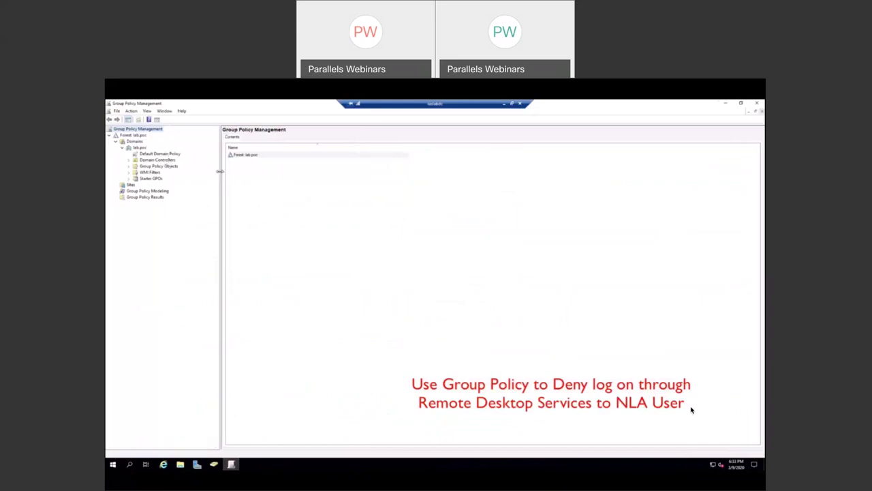
{"action": "left_click", "coordinate": [139, 147]}
Create a GPO named 'RAS-SAML' linked to lab.poc and dismiss the link warning.
{"action": "right_click", "coordinate": [140, 148]}
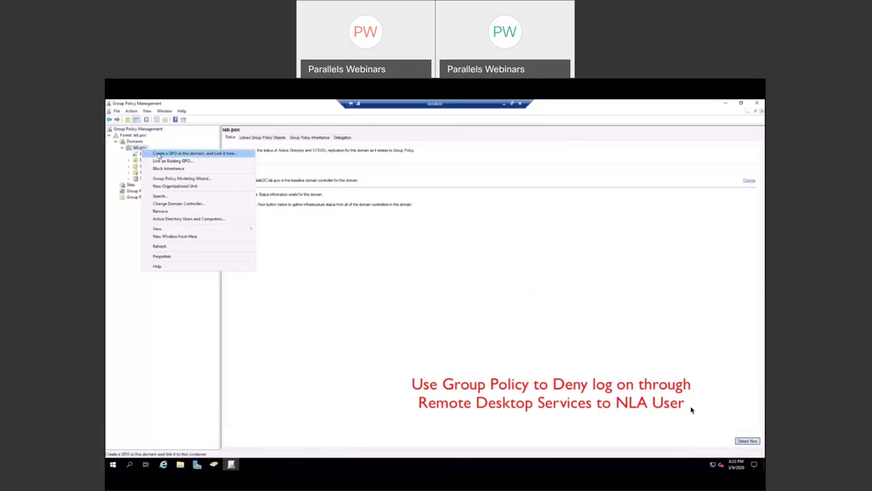
{"action": "left_click", "coordinate": [158, 155]}
{"action": "type", "text": "RAS-SAML"}
{"action": "key", "text": "Return"}
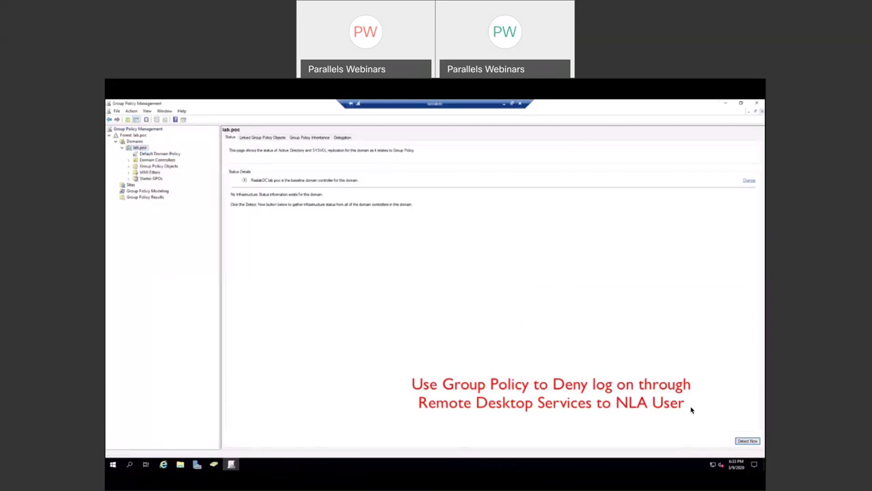
{"action": "left_click", "coordinate": [149, 160]}
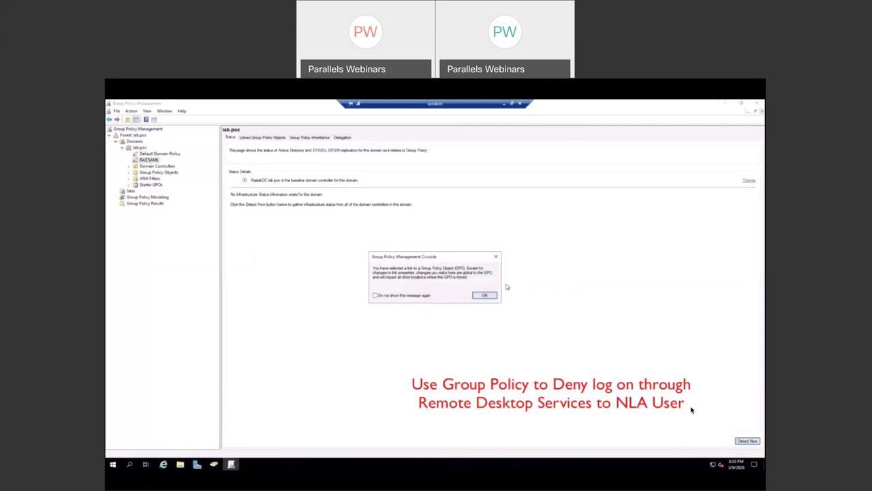
{"action": "left_click", "coordinate": [484, 295]}
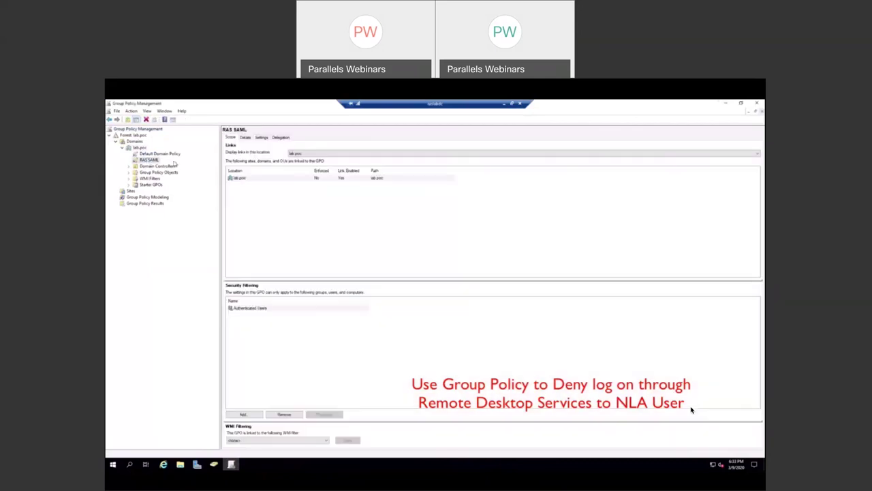
Open the RAS-SAML GPO in a maximized Group Policy Management Editor.
{"action": "right_click", "coordinate": [156, 161]}
{"action": "left_click", "coordinate": [173, 166]}
{"action": "left_click", "coordinate": [382, 131]}
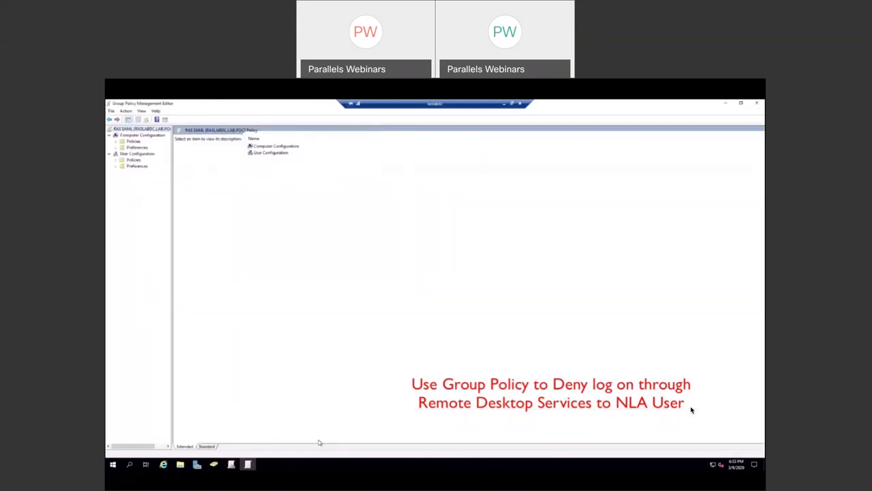
Expand Computer Configuration through Windows Settings and Local Policies to User Rights Assignment.
{"action": "left_click", "coordinate": [115, 141]}
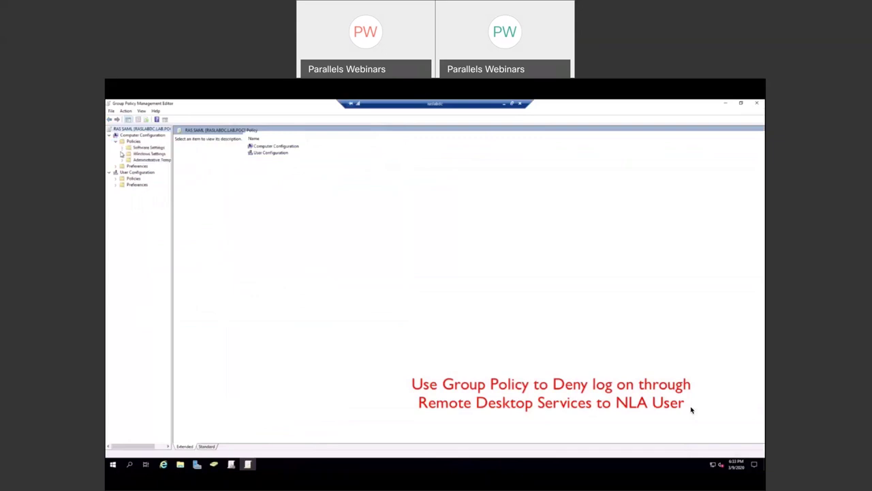
{"action": "left_click", "coordinate": [122, 154]}
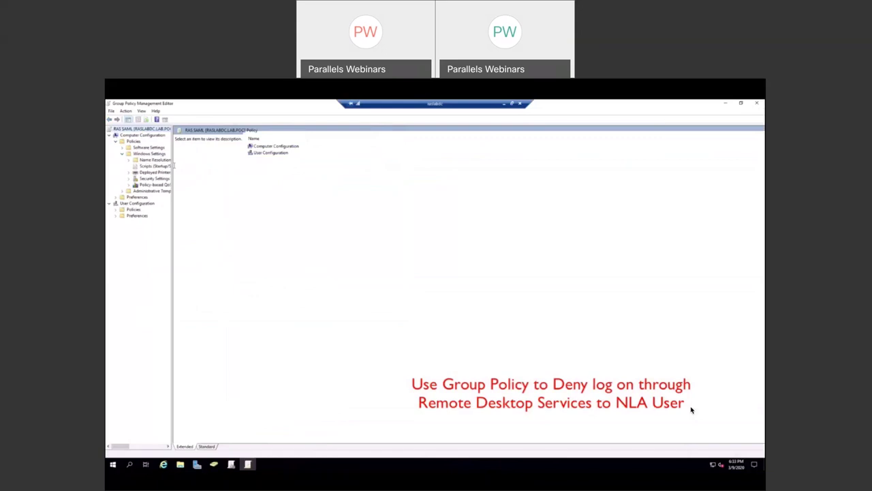
{"action": "left_click_drag", "start_coordinate": [173, 165], "coordinate": [234, 165]}
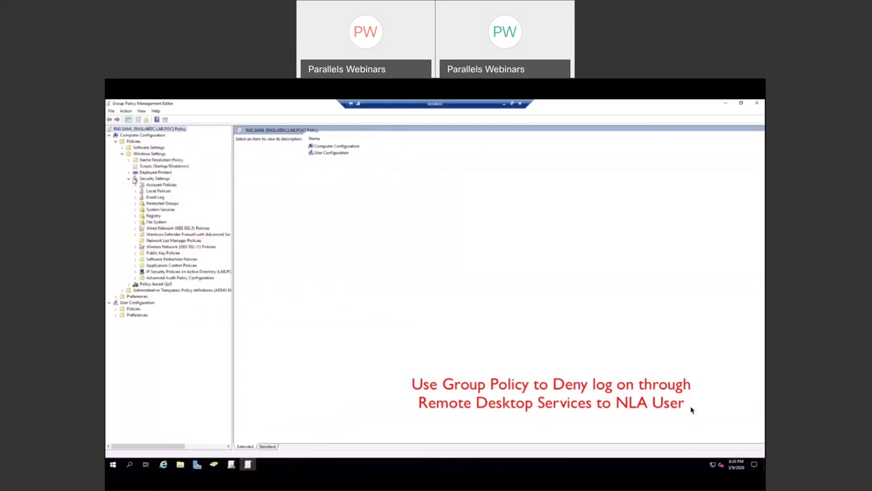
{"action": "left_click", "coordinate": [141, 191]}
{"action": "left_click", "coordinate": [167, 203]}
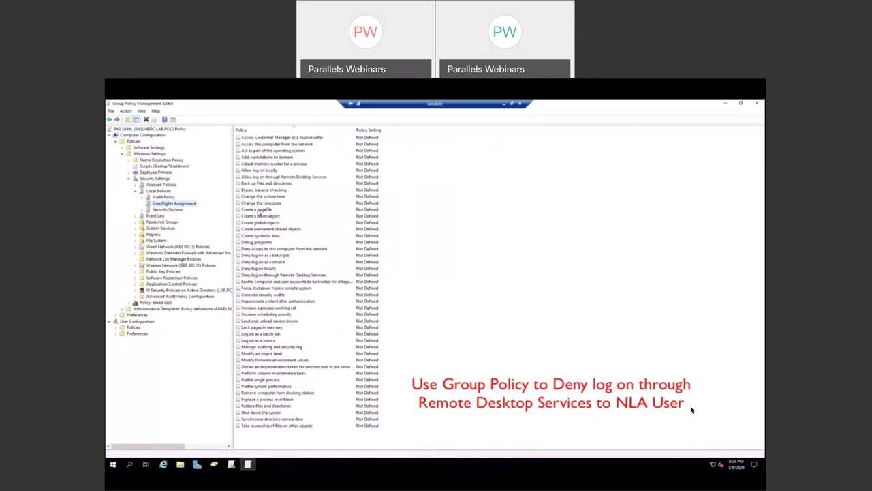
Define 'Deny log on through Remote Desktop Services' for NLAuser and save the policy.
{"action": "double_click", "coordinate": [280, 275]}
{"action": "left_click", "coordinate": [374, 233]}
{"action": "left_click", "coordinate": [402, 306]}
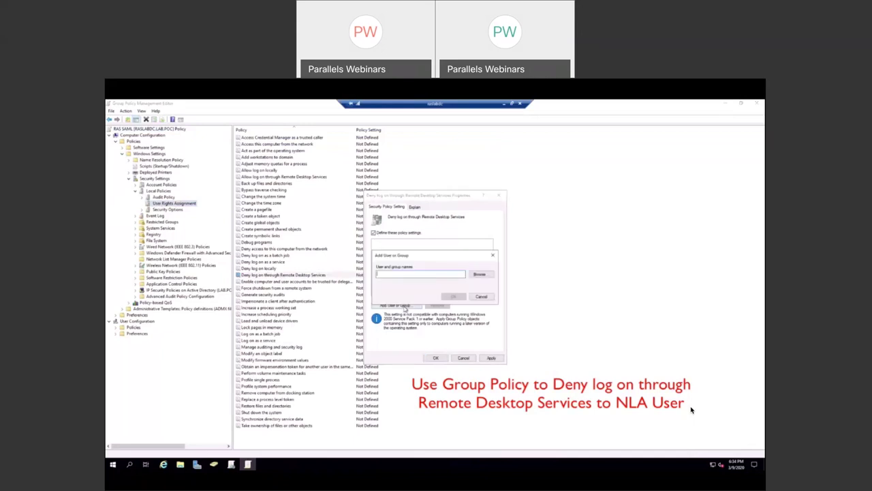
{"action": "left_click", "coordinate": [478, 275]}
{"action": "type", "text": "NLAuser"}
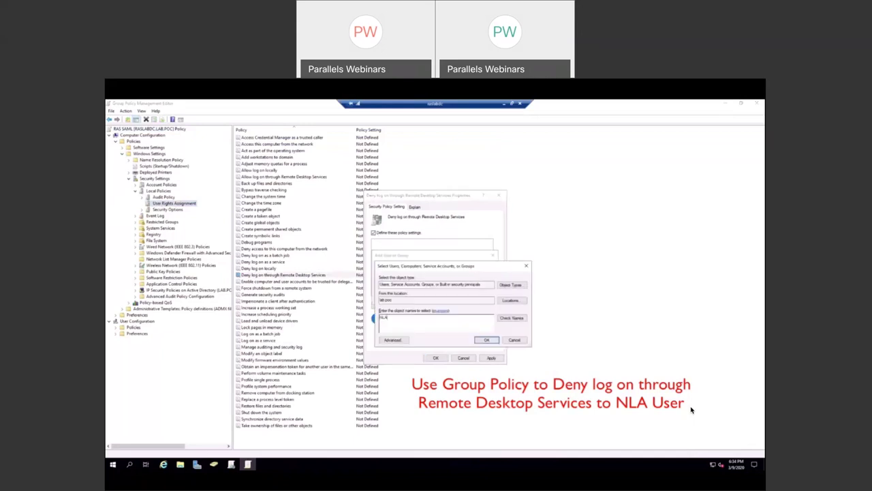
{"action": "left_click", "coordinate": [511, 318]}
{"action": "left_click", "coordinate": [486, 339]}
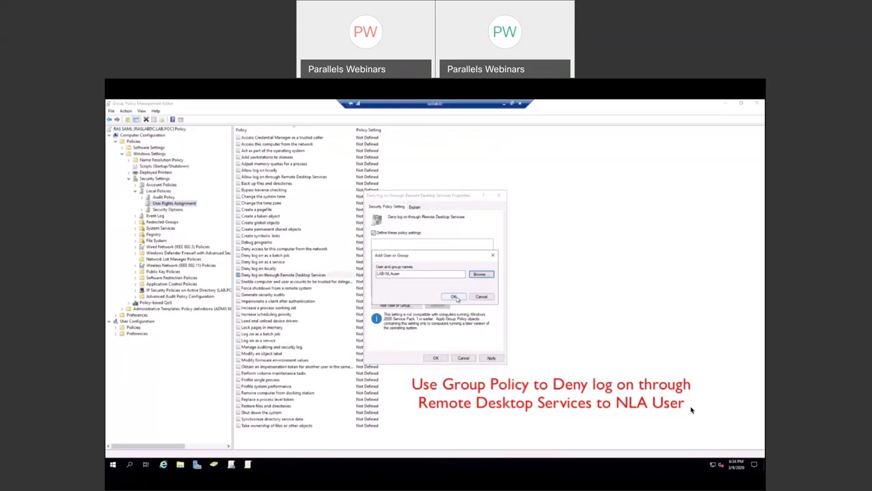
{"action": "left_click", "coordinate": [453, 296]}
{"action": "left_click", "coordinate": [436, 358]}
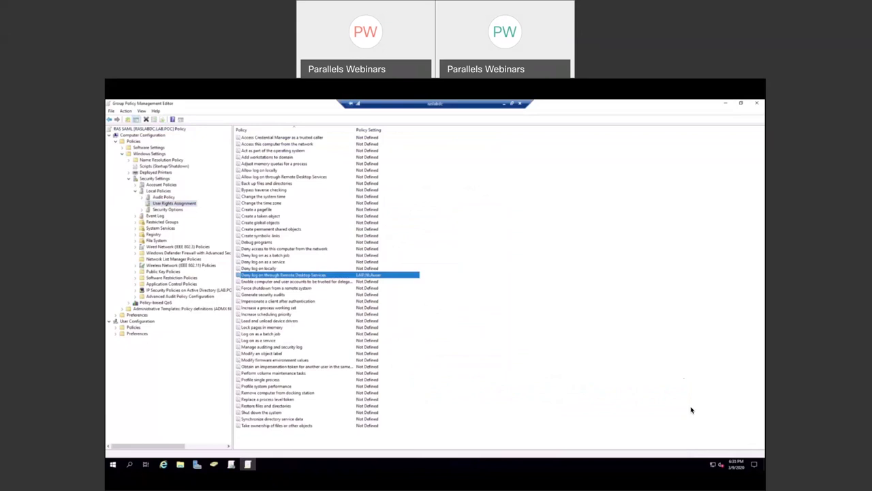
{"action": "mouse_move", "coordinate": [189, 444]}
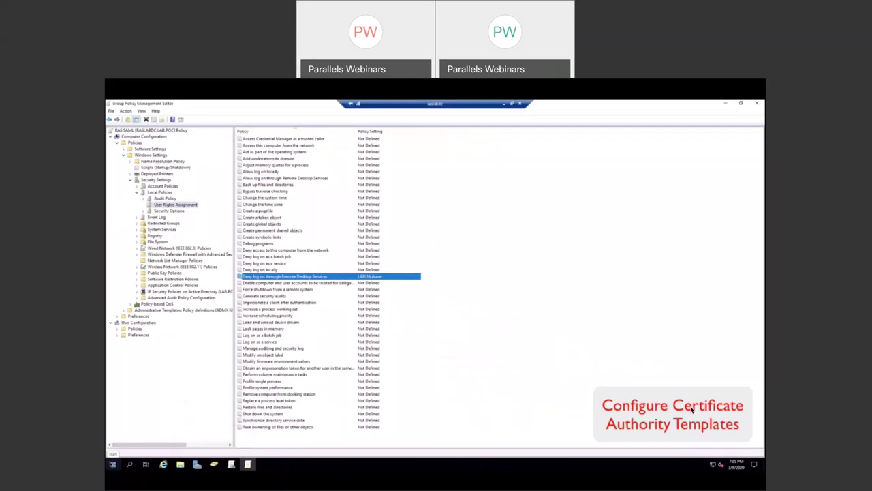
Launch mmc.exe and add the Certificate Templates snap-in to the new console.
{"action": "left_click", "coordinate": [114, 464]}
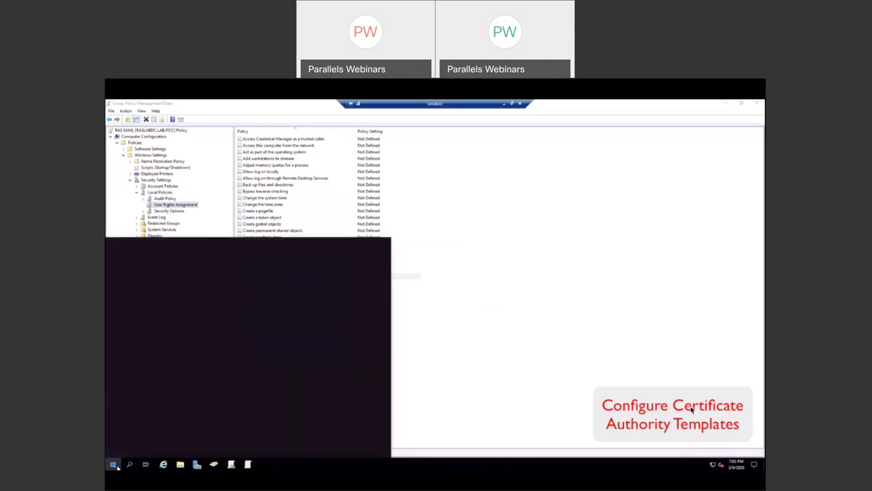
{"action": "type", "text": "mmc.exe"}
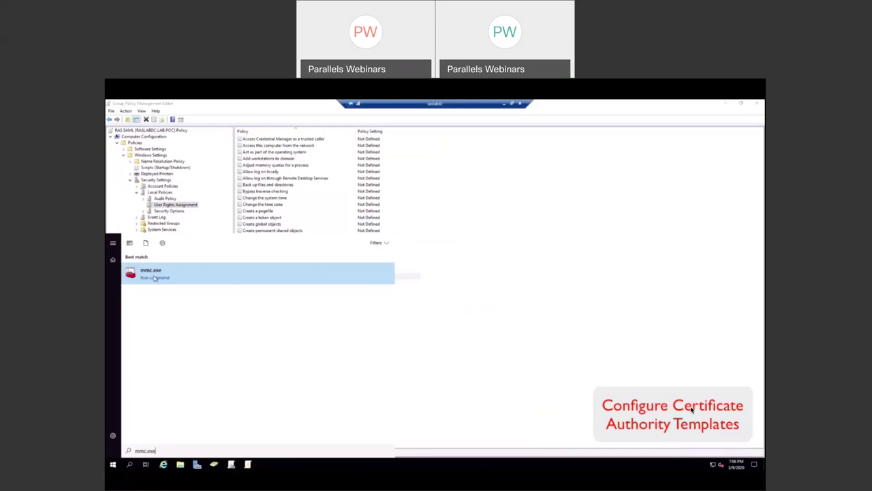
{"action": "key", "text": "Return"}
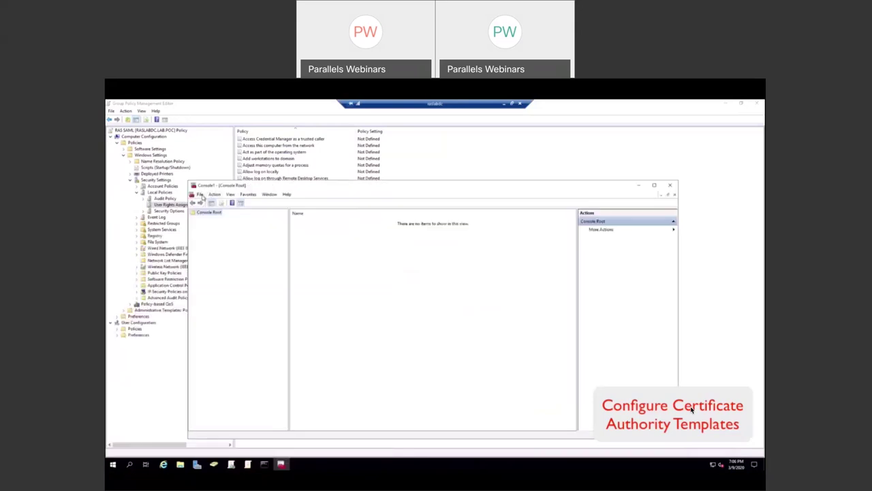
{"action": "left_click", "coordinate": [200, 195]}
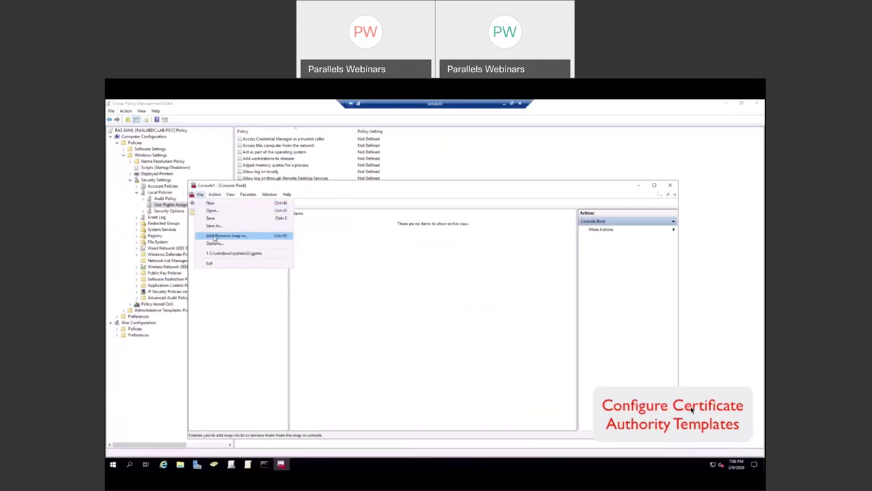
{"action": "left_click", "coordinate": [215, 236]}
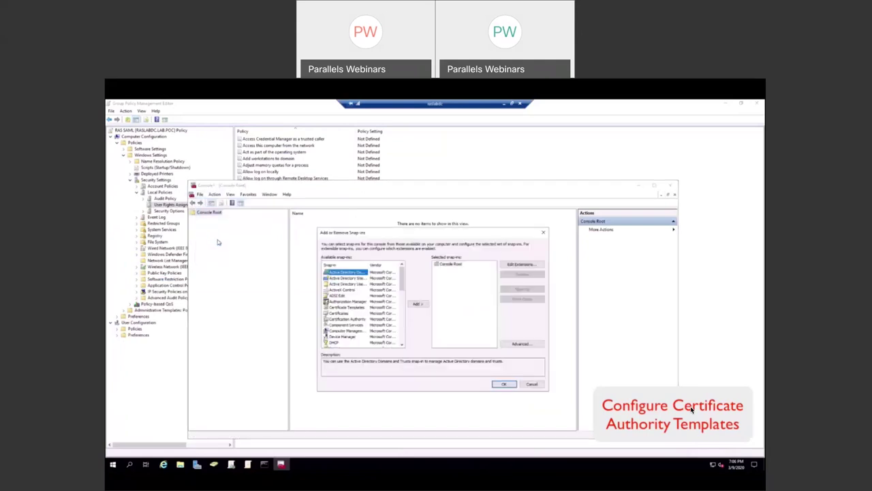
{"action": "left_click", "coordinate": [347, 308]}
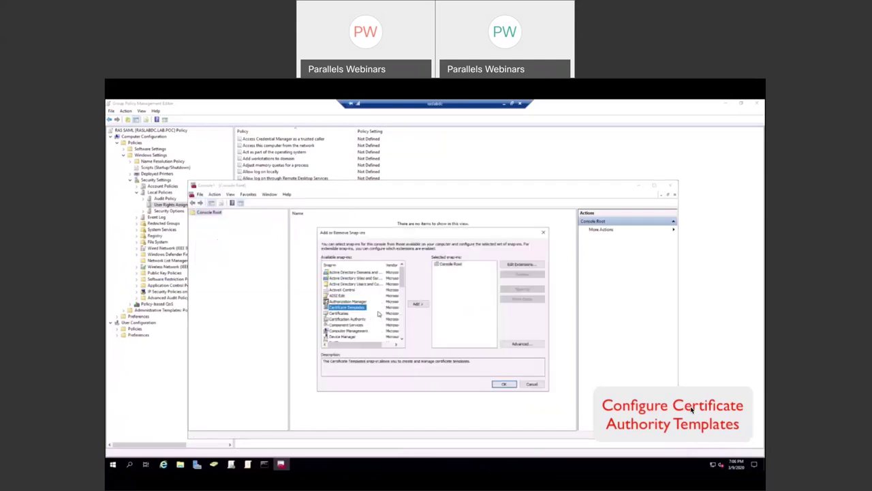
{"action": "left_click", "coordinate": [417, 304]}
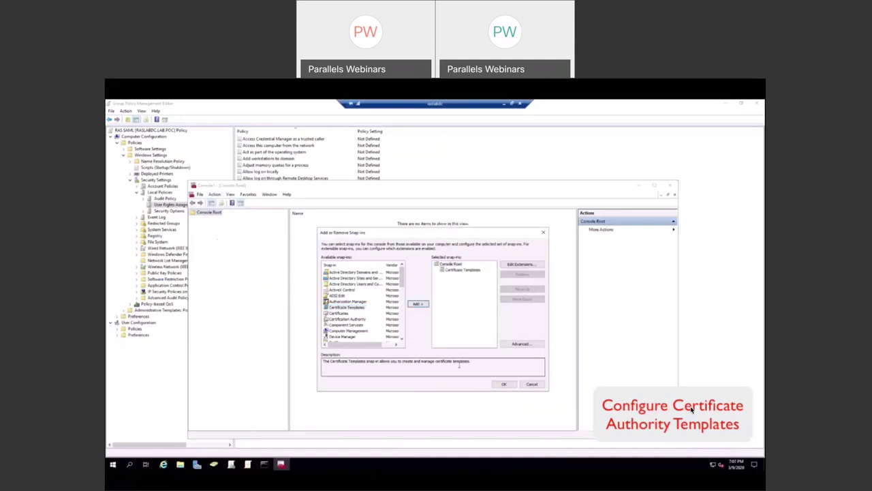
{"action": "left_click", "coordinate": [501, 384]}
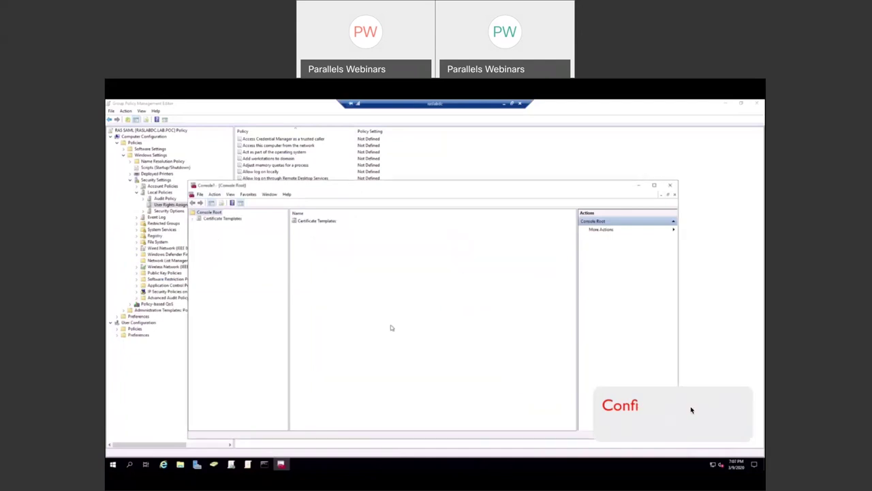
Open Certificate Templates and duplicate the Enrollment Agent template.
{"action": "double_click", "coordinate": [304, 222]}
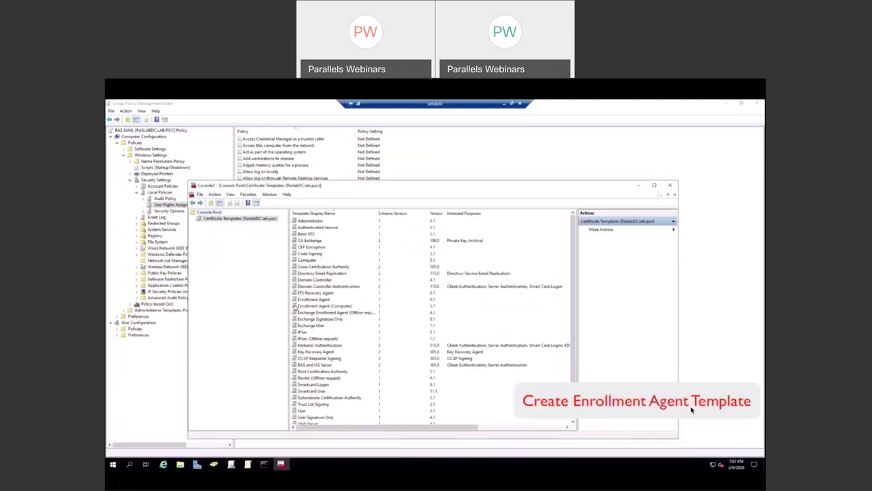
{"action": "left_click", "coordinate": [300, 300]}
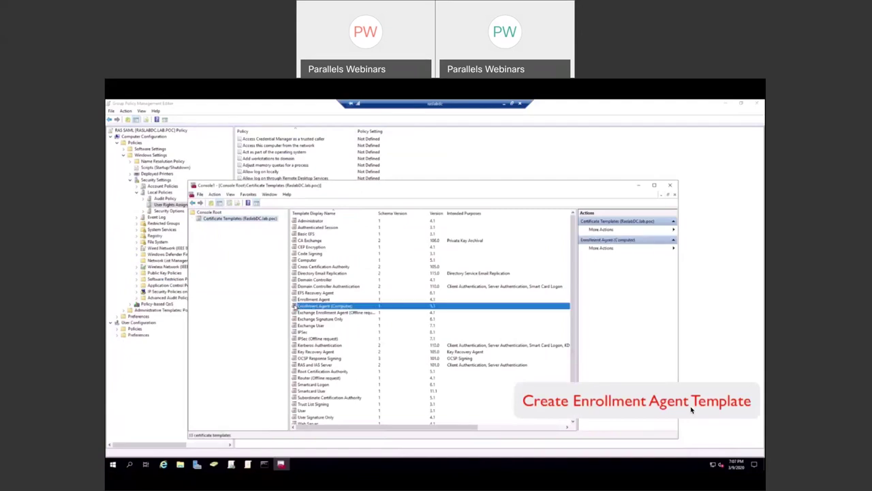
{"action": "right_click", "coordinate": [308, 304]}
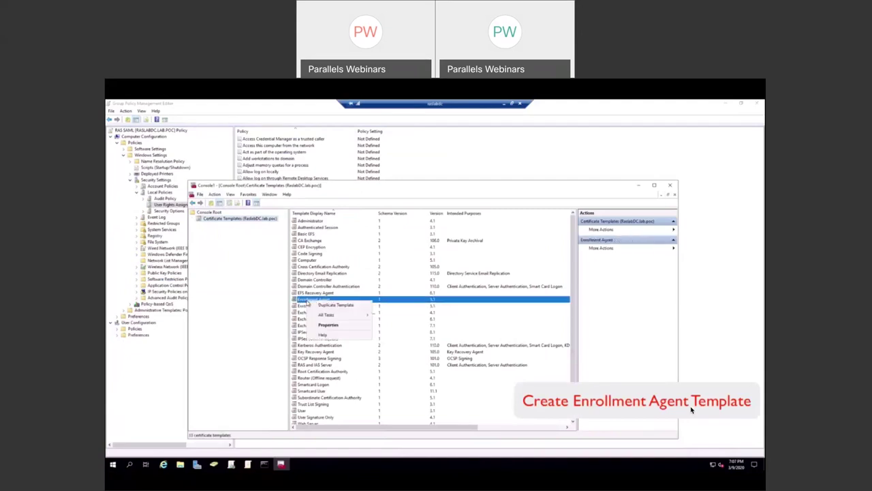
{"action": "left_click", "coordinate": [320, 305]}
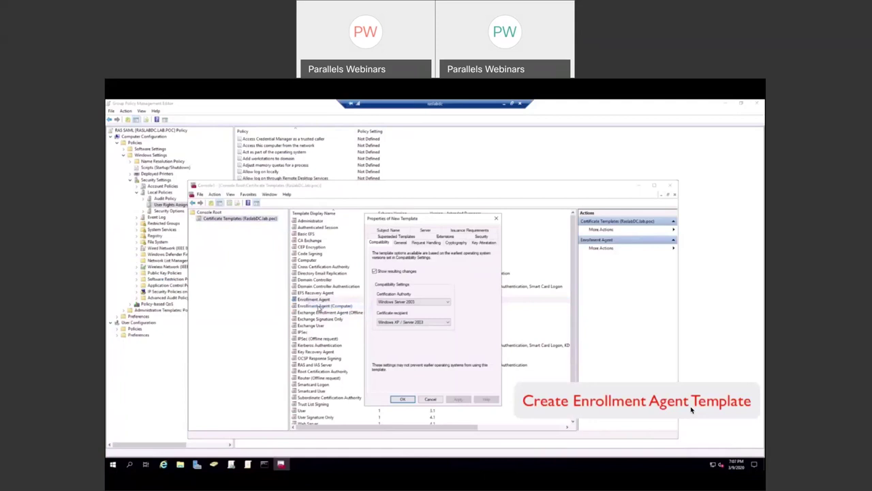
{"action": "left_click", "coordinate": [380, 323]}
Name the duplicate RASEnrollmentAgent and publish its certificate in Active Directory.
{"action": "left_click", "coordinate": [400, 243]}
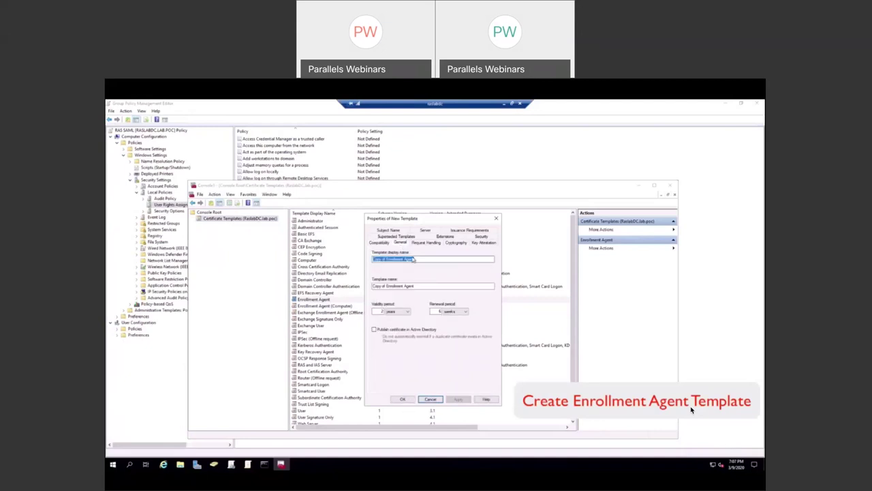
{"action": "type", "text": "RASEn"}
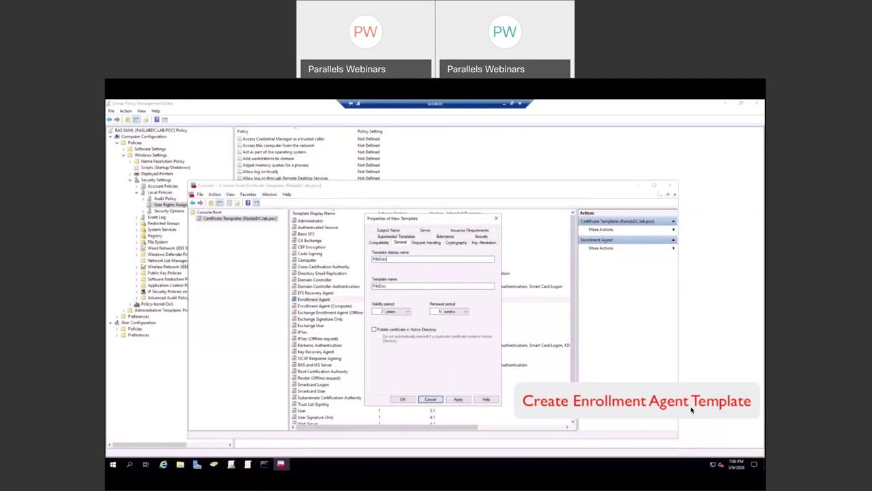
{"action": "type", "text": "rollmentAgent"}
{"action": "left_click", "coordinate": [374, 329]}
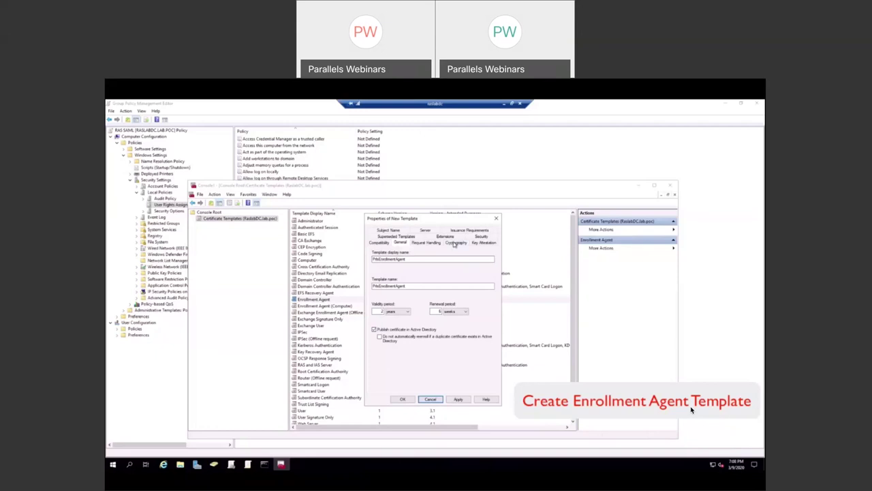
{"action": "left_click", "coordinate": [454, 244]}
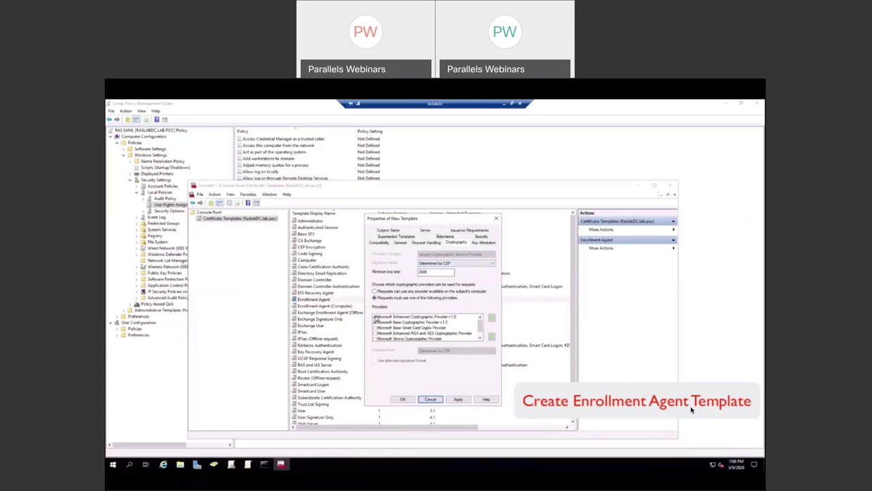
Enable Microsoft Strong Cryptographic Provider and move it to the top of the provider list.
{"action": "left_click", "coordinate": [379, 317]}
{"action": "left_click", "coordinate": [377, 322]}
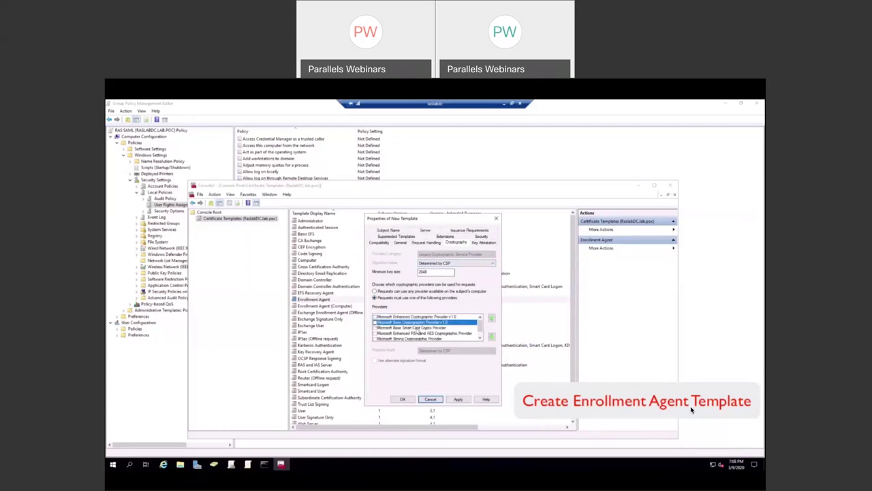
{"action": "scroll", "coordinate": [479, 326], "scroll_direction": "down", "scroll_amount": 1}
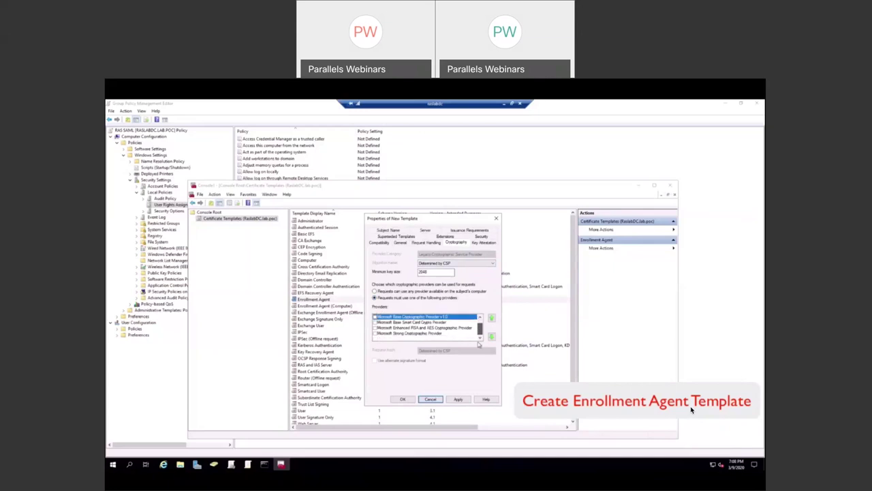
{"action": "left_click", "coordinate": [375, 333]}
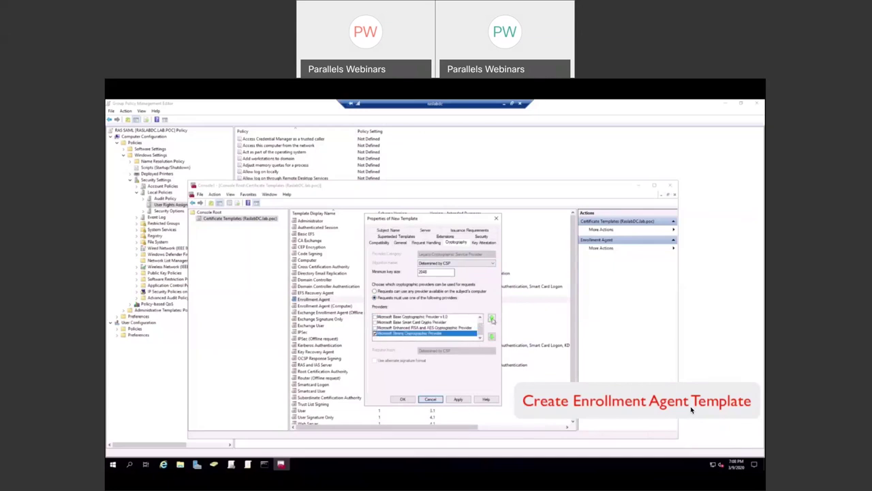
{"action": "left_click", "coordinate": [492, 320]}
{"action": "left_click", "coordinate": [492, 319]}
{"action": "left_click", "coordinate": [492, 319]}
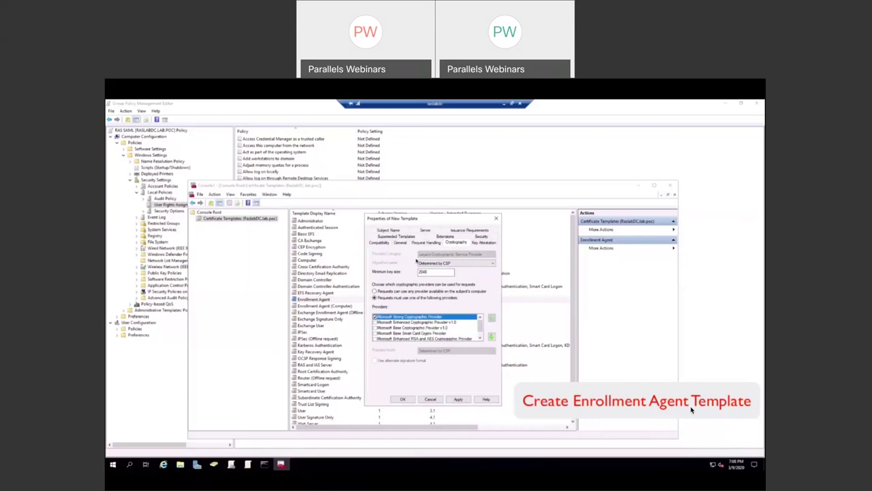
Grant the SSO agent account Enroll permission and save the enrollment agent template.
{"action": "left_click", "coordinate": [481, 236]}
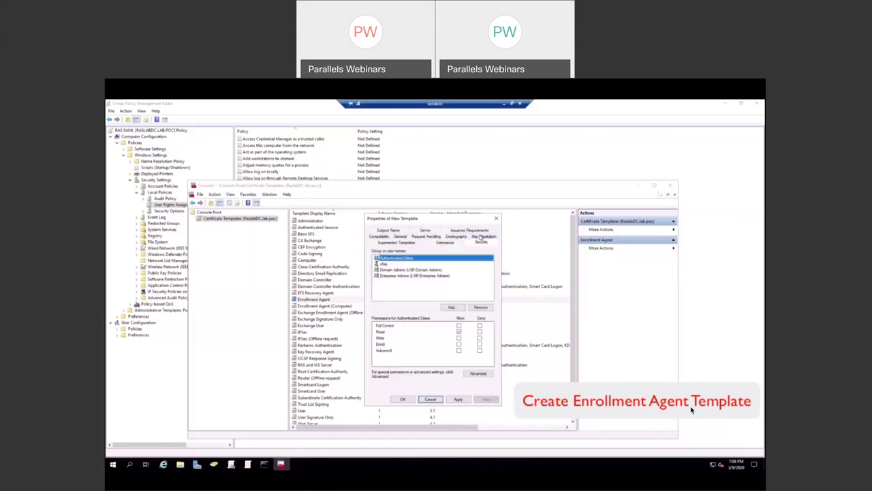
{"action": "left_click", "coordinate": [453, 307]}
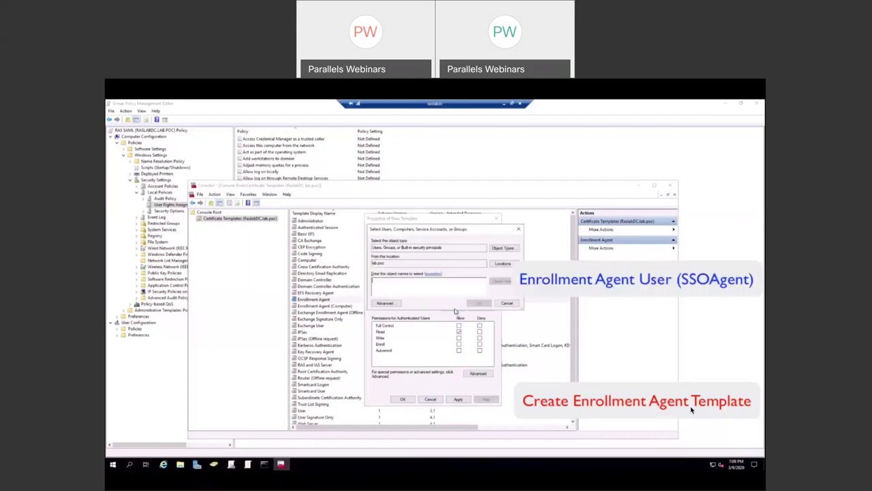
{"action": "type", "text": "sso"}
{"action": "left_click", "coordinate": [501, 281]}
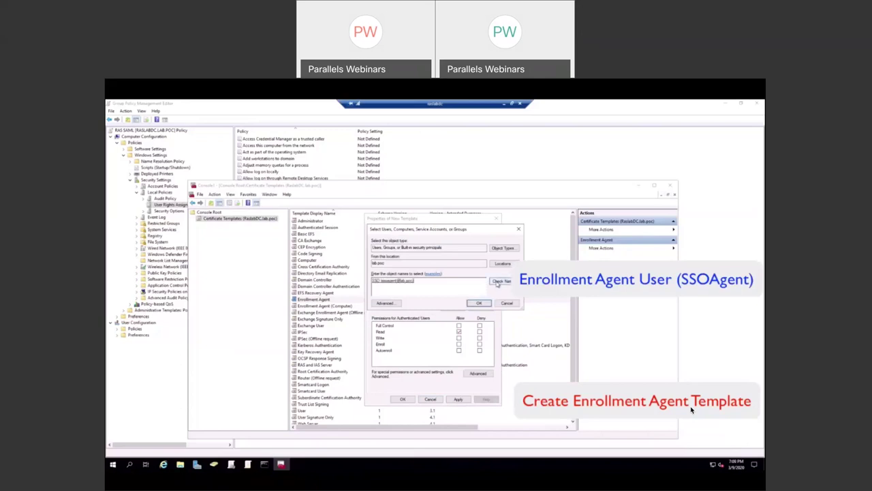
{"action": "left_click", "coordinate": [479, 302]}
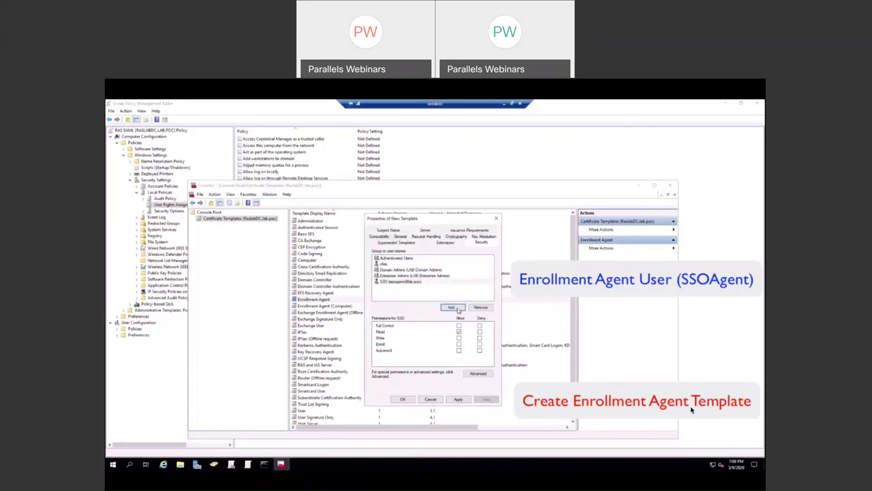
{"action": "left_click", "coordinate": [459, 348]}
{"action": "left_click", "coordinate": [459, 348]}
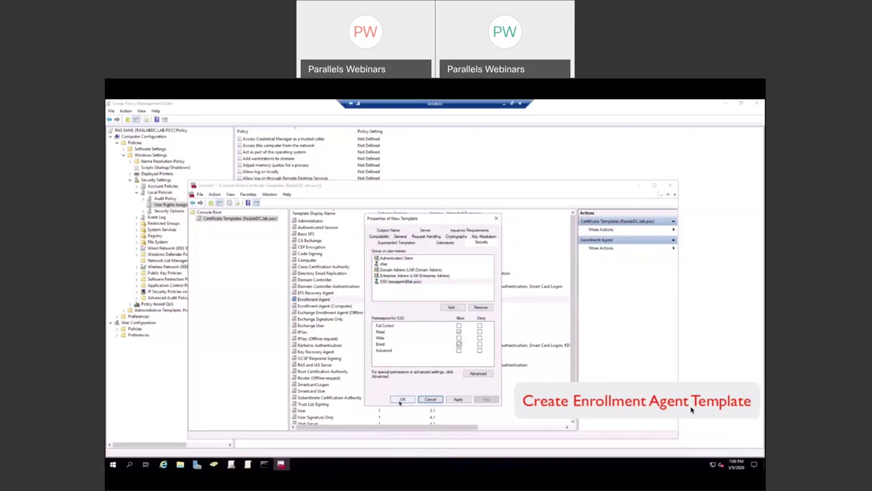
{"action": "left_click", "coordinate": [401, 399]}
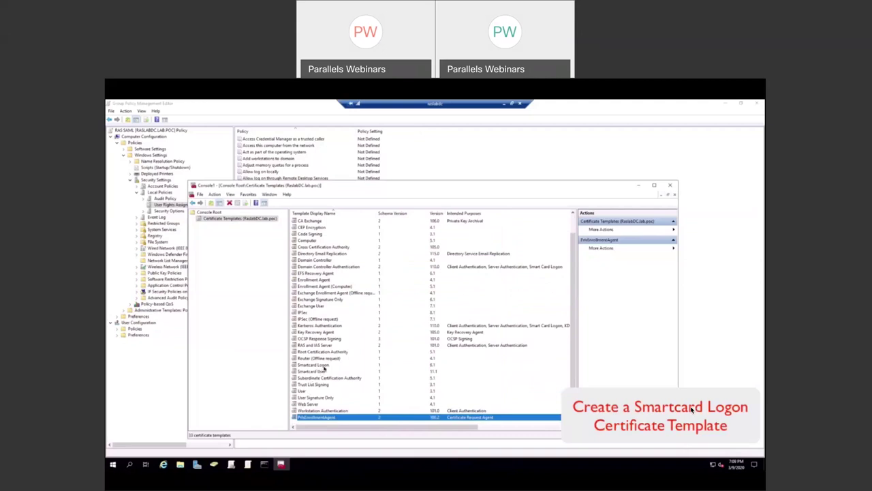
Duplicate the Smartcard Logon template and name the copy PrivSmartcardLogon.
{"action": "left_click", "coordinate": [325, 365]}
{"action": "right_click", "coordinate": [326, 368]}
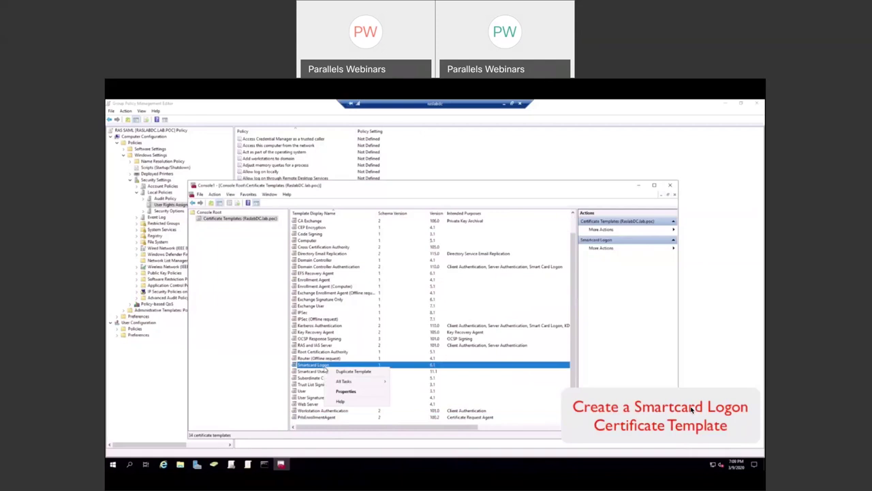
{"action": "left_click", "coordinate": [344, 371]}
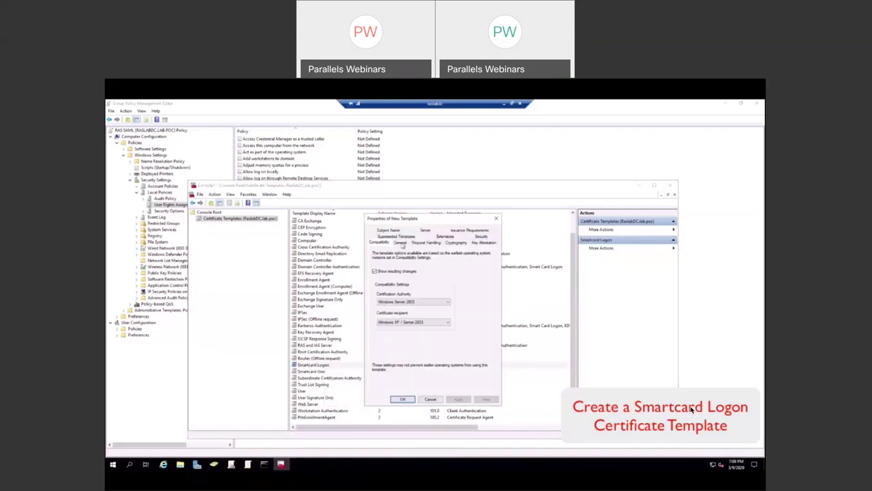
{"action": "left_click", "coordinate": [400, 243]}
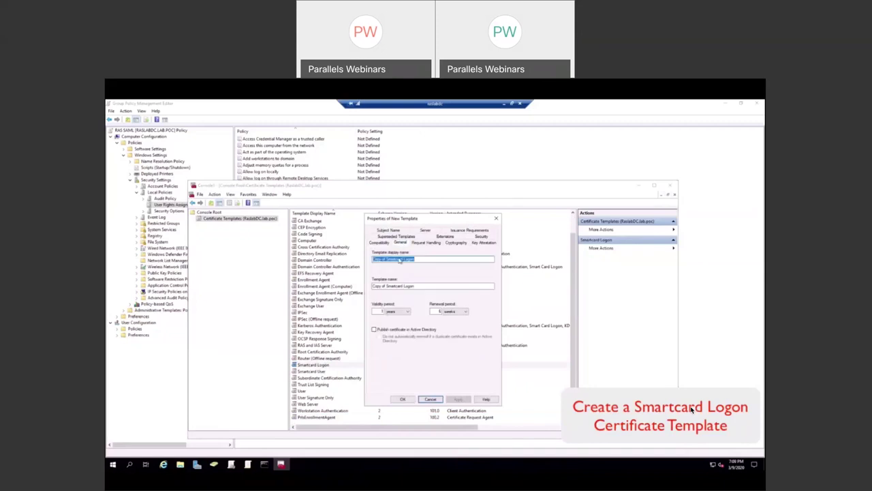
{"action": "type", "text": "P"}
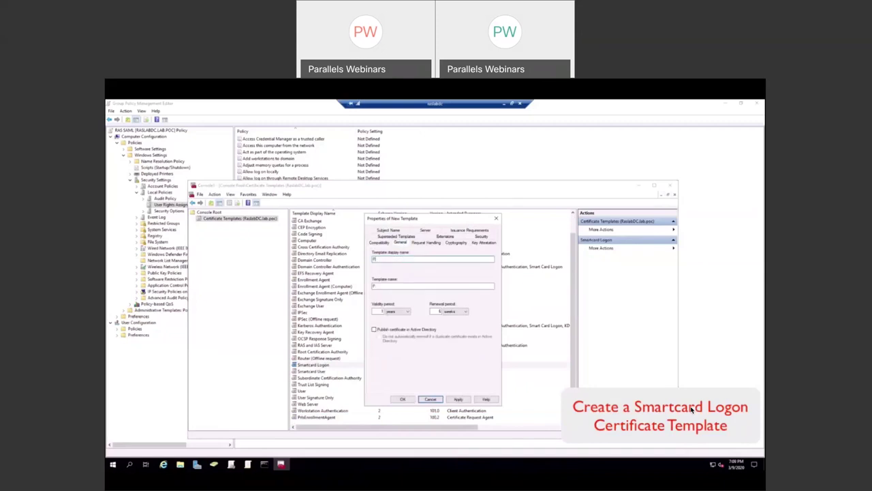
{"action": "type", "text": "rtsSmart"}
{"action": "key", "text": "BackSpace"}
{"action": "key", "text": "BackSpace"}
{"action": "type", "text": "martcardLogo"}
Restrict requests to listed providers, with Microsoft Strong Cryptographic Provider enabled and first.
{"action": "left_click", "coordinate": [456, 244]}
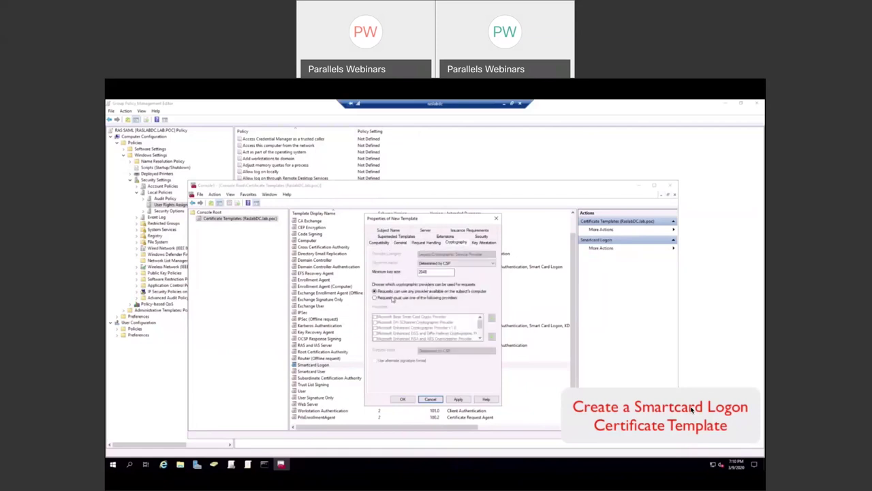
{"action": "left_click", "coordinate": [392, 299]}
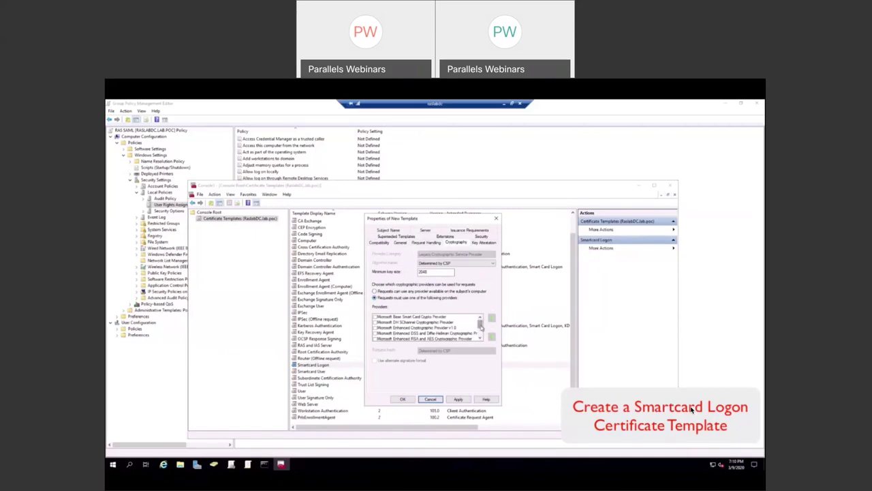
{"action": "left_click_drag", "start_coordinate": [482, 322], "coordinate": [479, 330]}
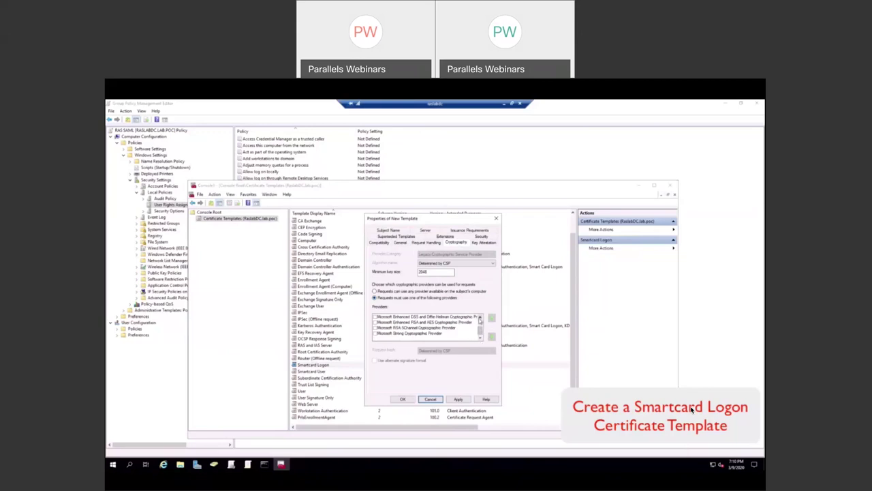
{"action": "left_click", "coordinate": [480, 319]}
{"action": "left_click", "coordinate": [481, 318]}
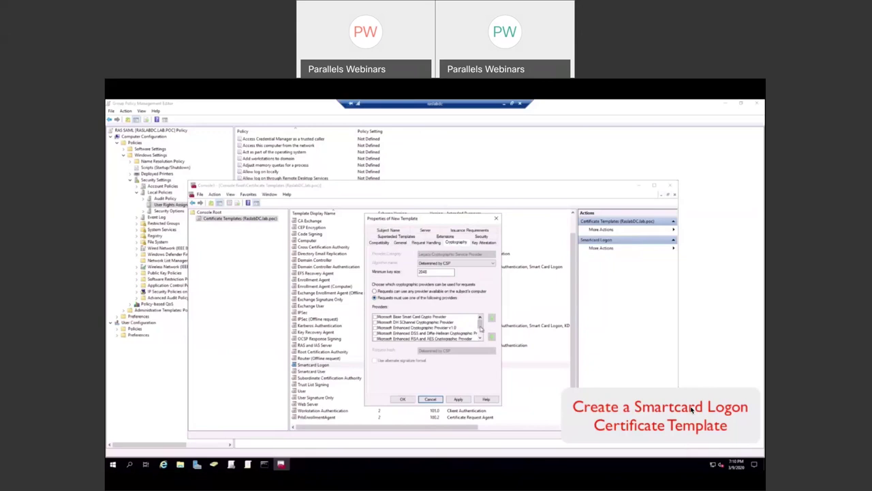
{"action": "left_click", "coordinate": [481, 331]}
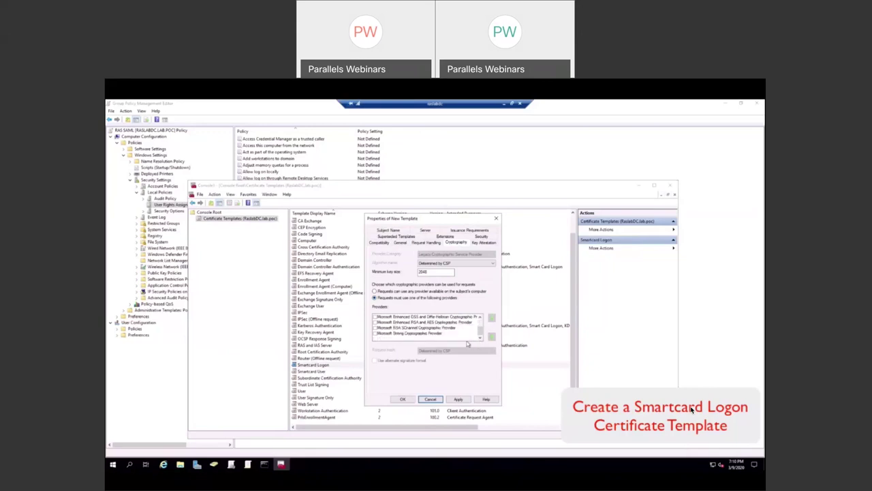
{"action": "left_click", "coordinate": [375, 334]}
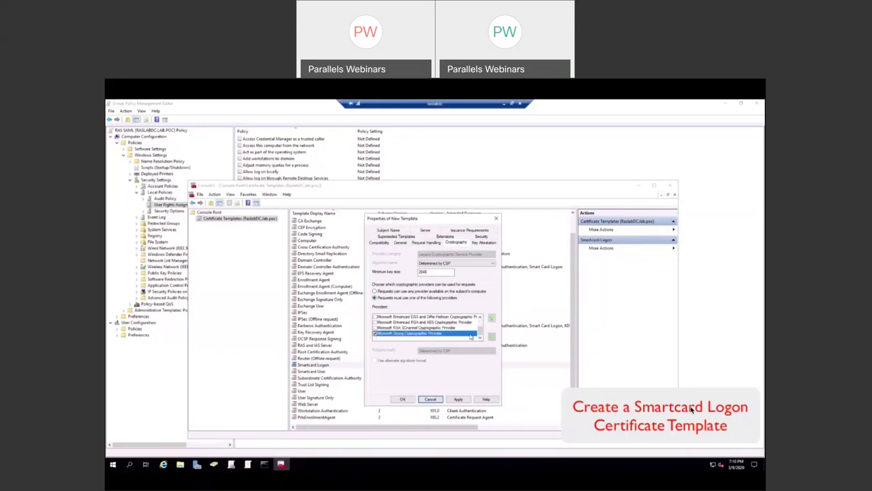
{"action": "left_click", "coordinate": [490, 318]}
{"action": "left_click", "coordinate": [491, 318]}
{"action": "left_click", "coordinate": [491, 318]}
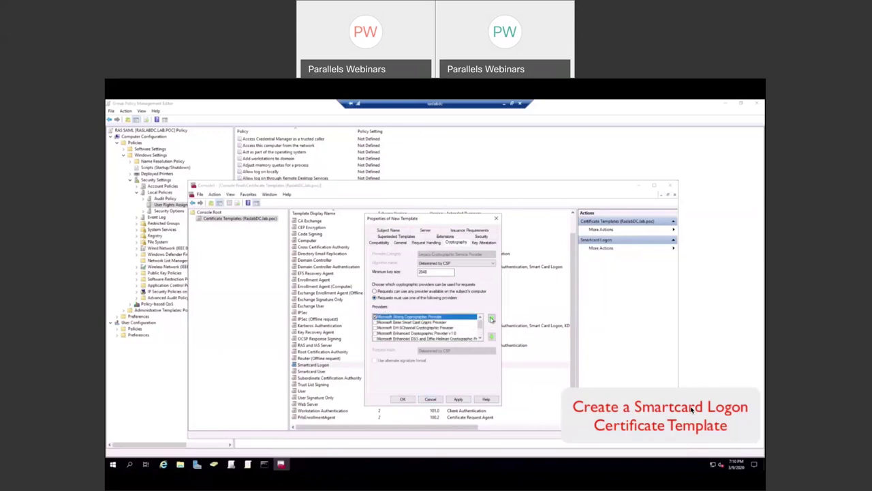
{"action": "left_click", "coordinate": [489, 236]}
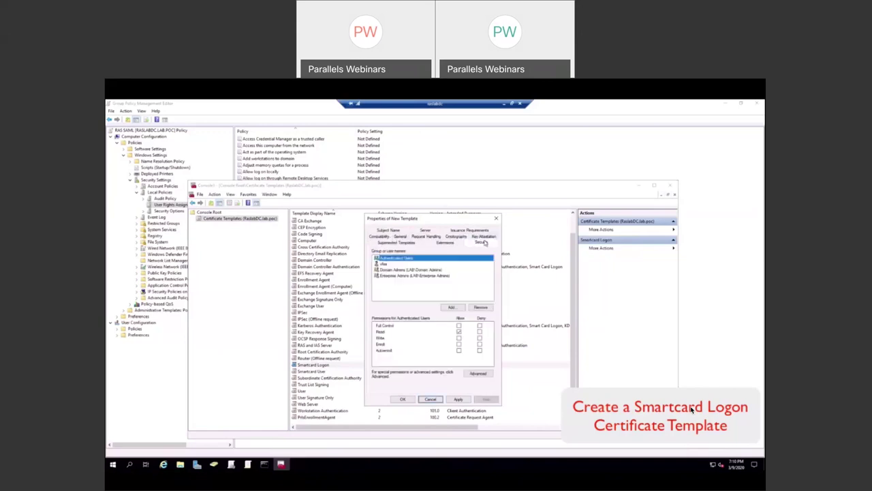
Add the SSO account to the template's permissions with Allow Write and Enroll.
{"action": "left_click", "coordinate": [450, 307]}
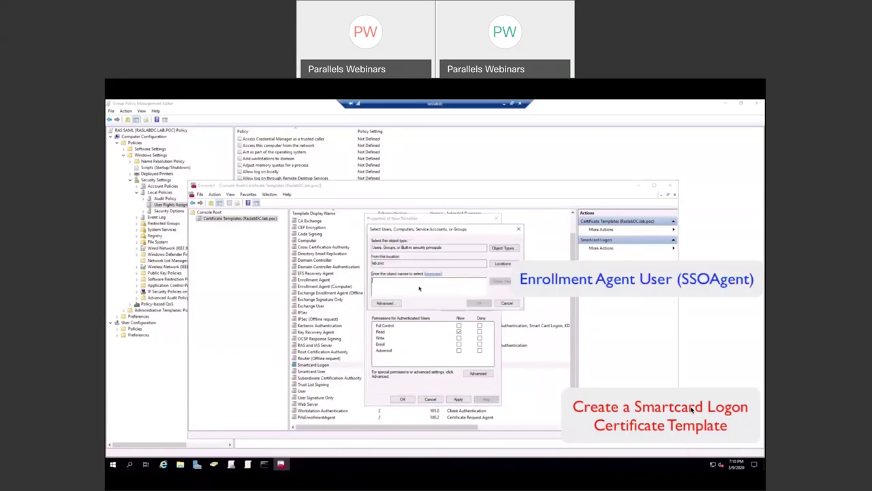
{"action": "type", "text": "sso"}
{"action": "left_click", "coordinate": [501, 281]}
{"action": "left_click", "coordinate": [479, 303]}
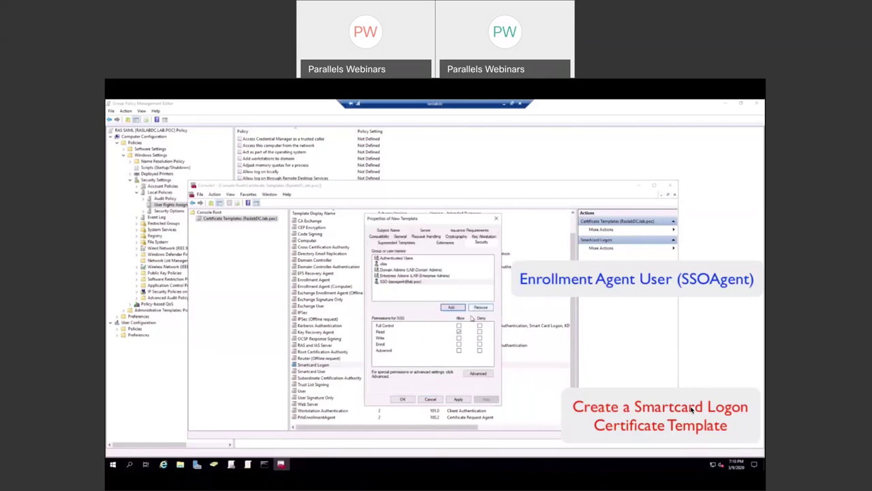
{"action": "left_click", "coordinate": [459, 338]}
{"action": "left_click", "coordinate": [459, 344]}
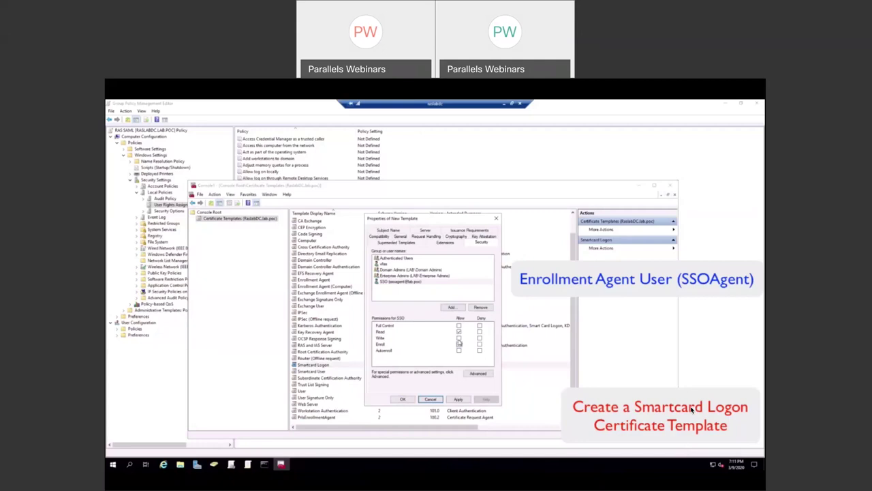
Require one authorized signature with the Certificate Request Agent policy, then save the template.
{"action": "left_click", "coordinate": [470, 230]}
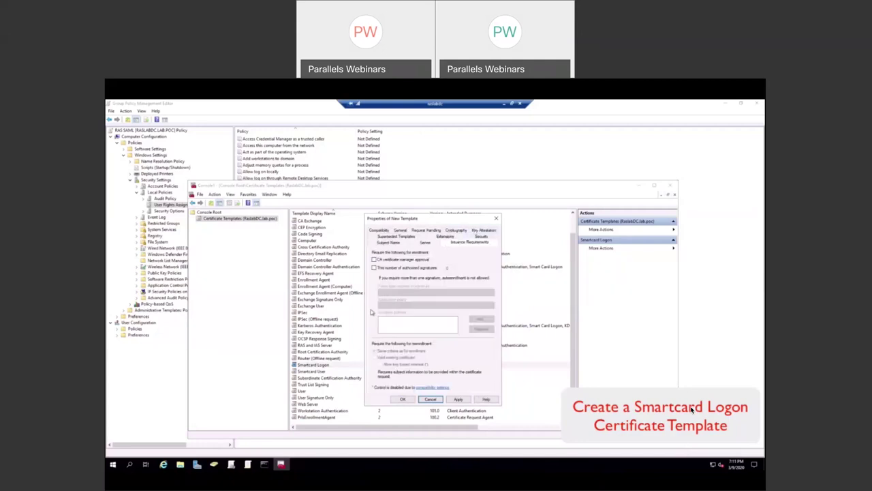
{"action": "left_click", "coordinate": [374, 268]}
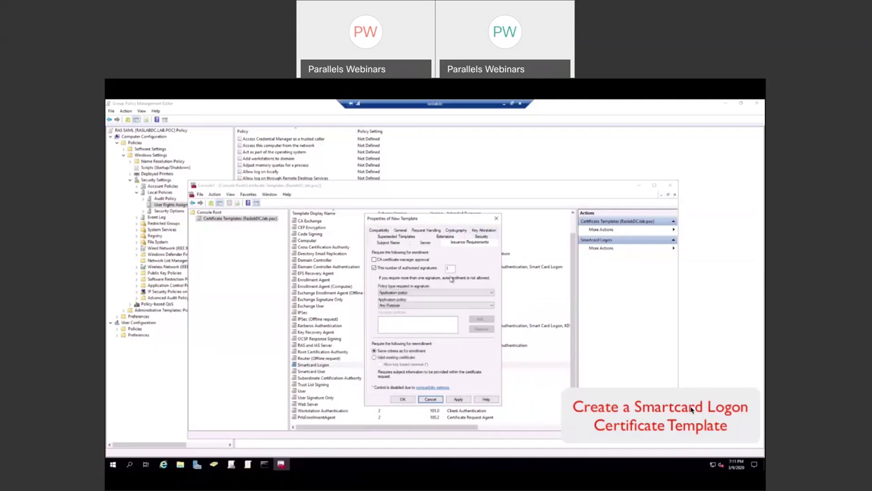
{"action": "left_click", "coordinate": [493, 308]}
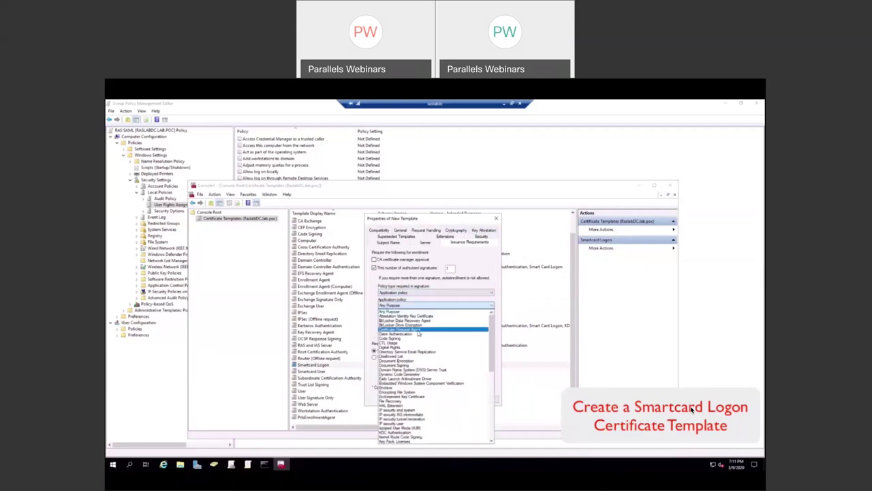
{"action": "left_click", "coordinate": [418, 332]}
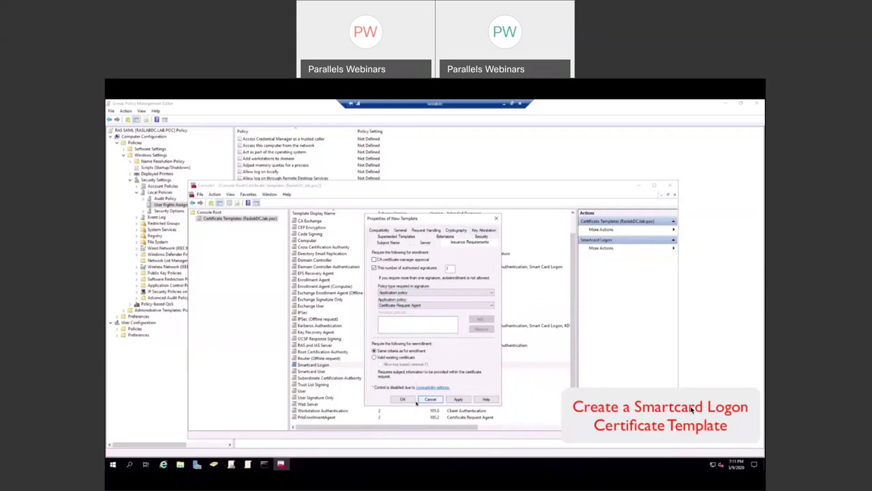
{"action": "left_click", "coordinate": [403, 400]}
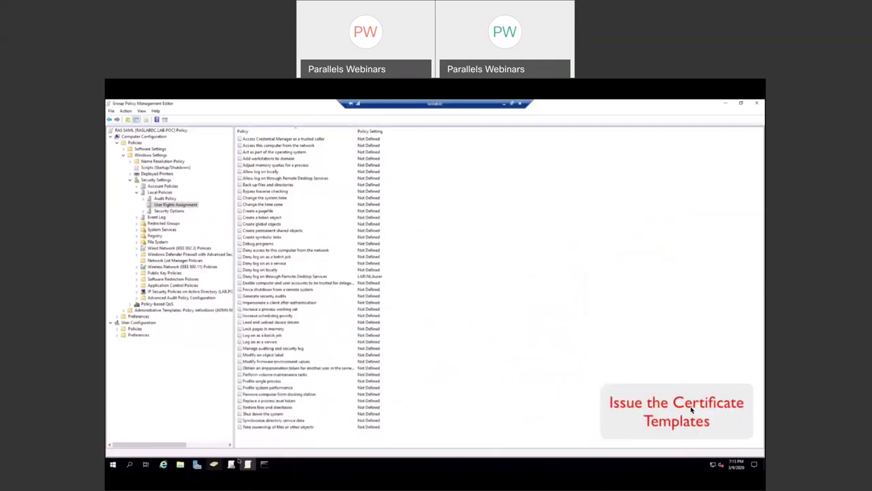
Add the Certification Authority snap-in for the local computer to Console1.
{"action": "left_click", "coordinate": [264, 464]}
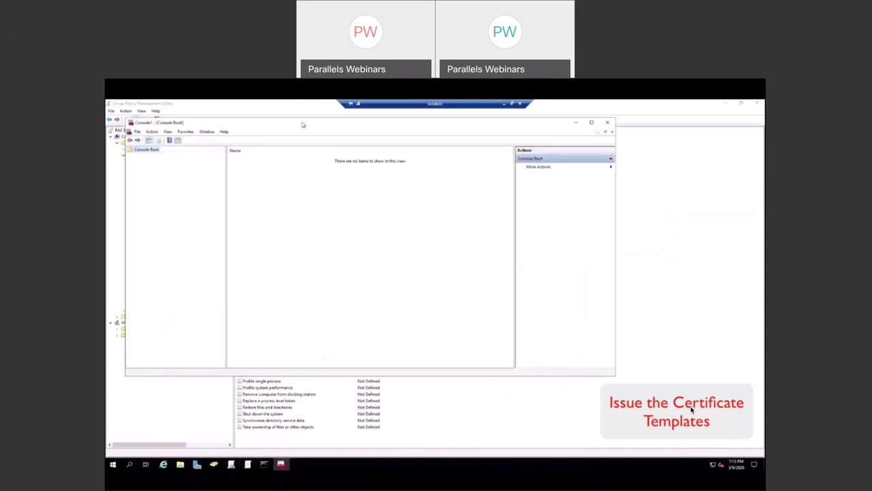
{"action": "left_click_drag", "start_coordinate": [302, 119], "coordinate": [312, 121]}
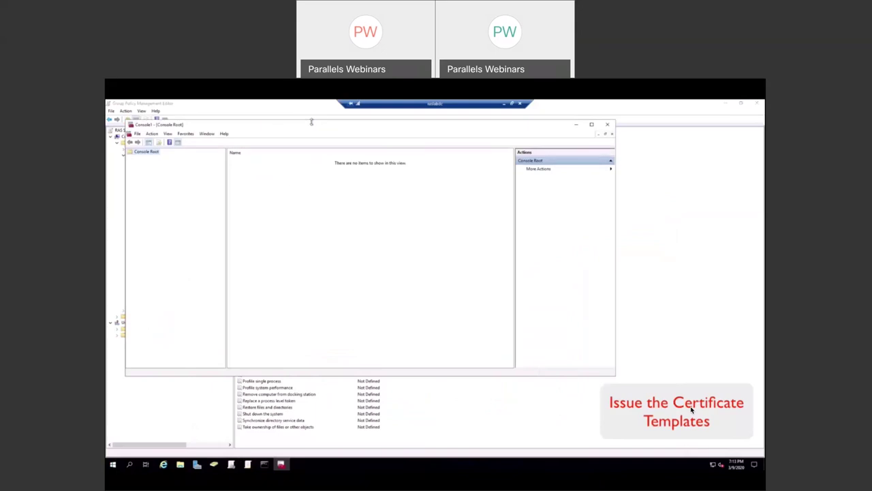
{"action": "left_click", "coordinate": [136, 133]}
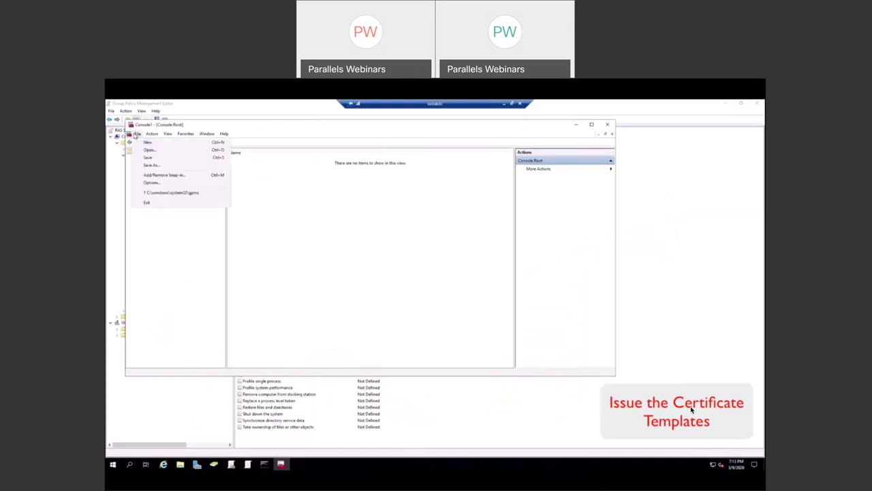
{"action": "left_click", "coordinate": [150, 175]}
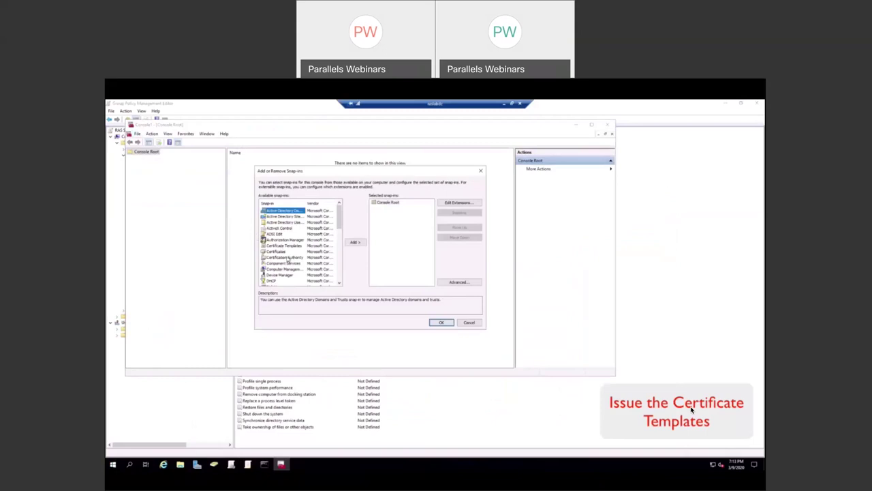
{"action": "left_click", "coordinate": [293, 258]}
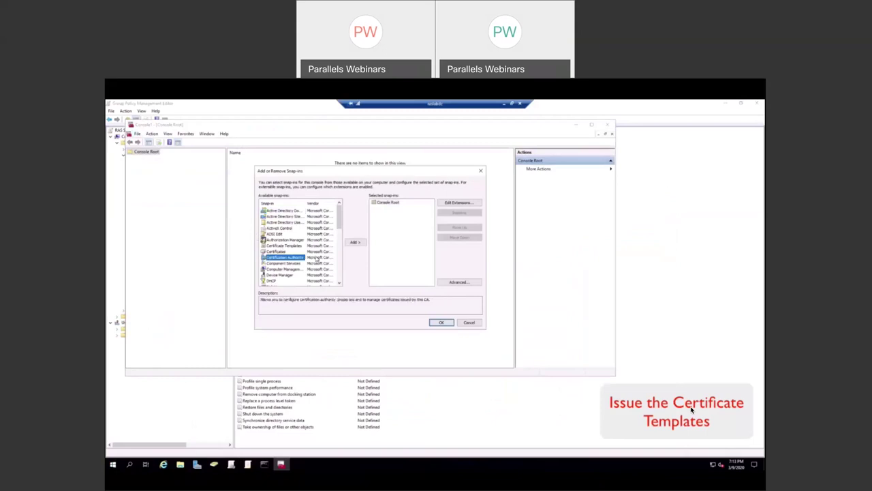
{"action": "left_click", "coordinate": [354, 244]}
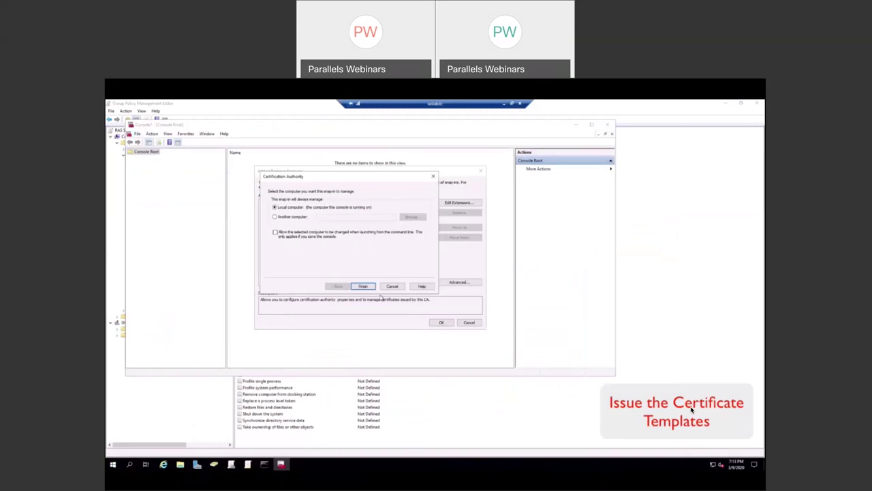
{"action": "left_click", "coordinate": [364, 287]}
{"action": "left_click", "coordinate": [441, 322]}
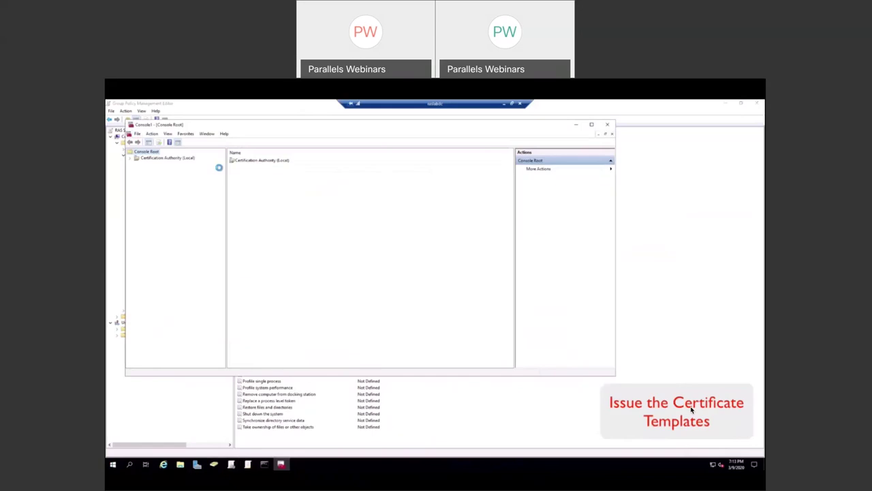
In the lab-RaslabDC-CA Certificate Templates folder, issue the PlsEnrollmentAgent template.
{"action": "double_click", "coordinate": [240, 160]}
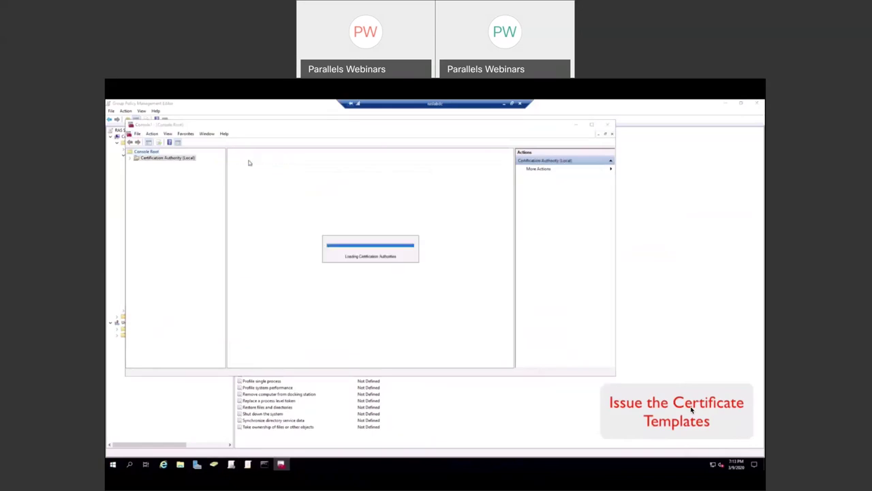
{"action": "double_click", "coordinate": [256, 161]}
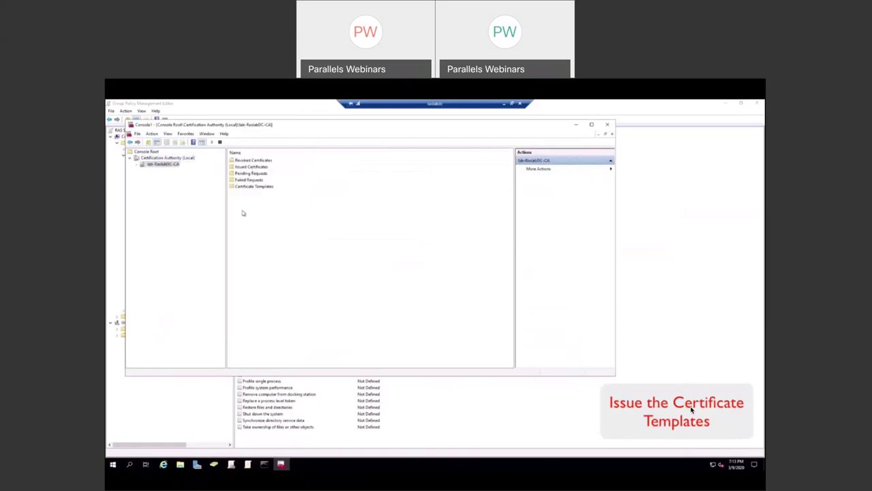
{"action": "double_click", "coordinate": [262, 187]}
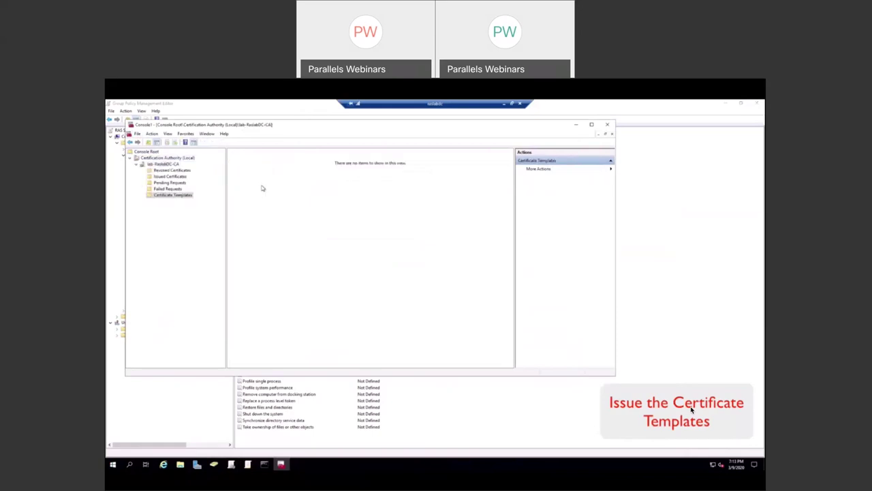
{"action": "right_click", "coordinate": [242, 253]}
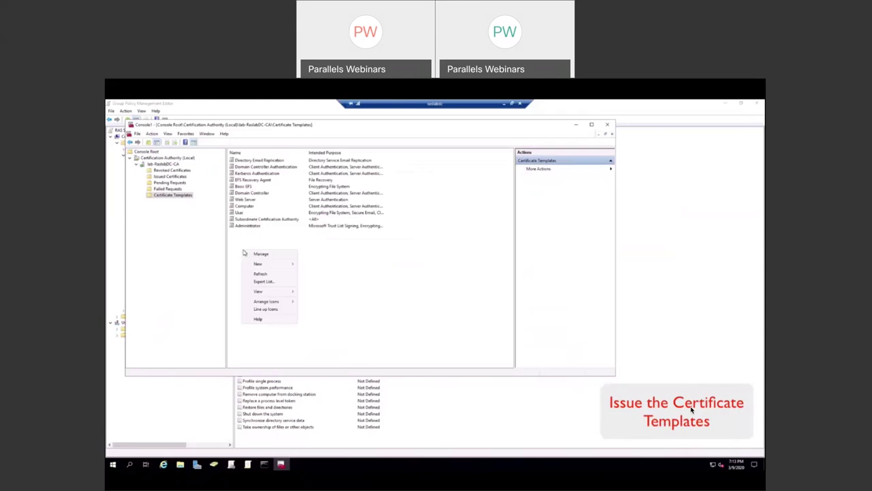
{"action": "mouse_move", "coordinate": [262, 266]}
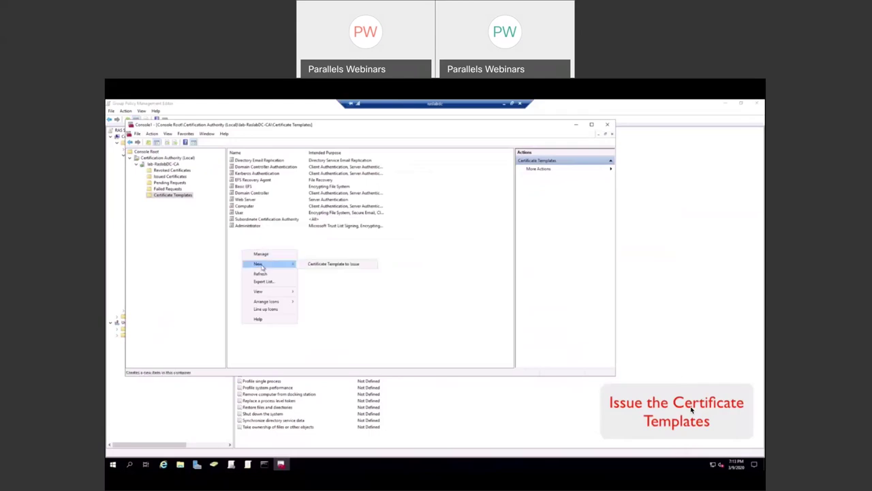
{"action": "left_click", "coordinate": [326, 263]}
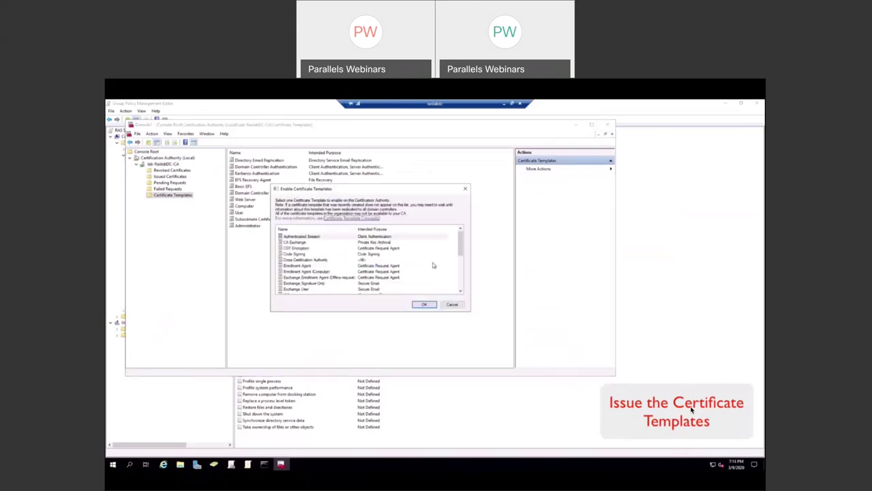
{"action": "left_click", "coordinate": [462, 276]}
{"action": "left_click_drag", "start_coordinate": [462, 276], "coordinate": [462, 285]}
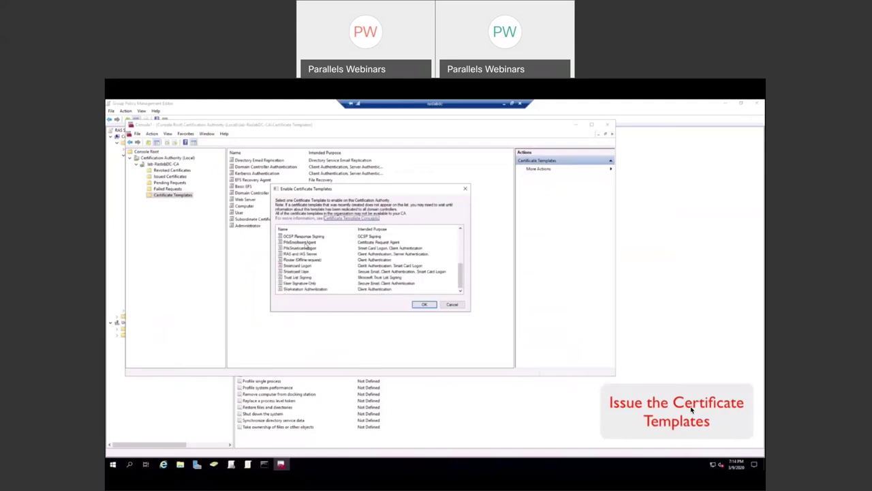
{"action": "left_click", "coordinate": [308, 245]}
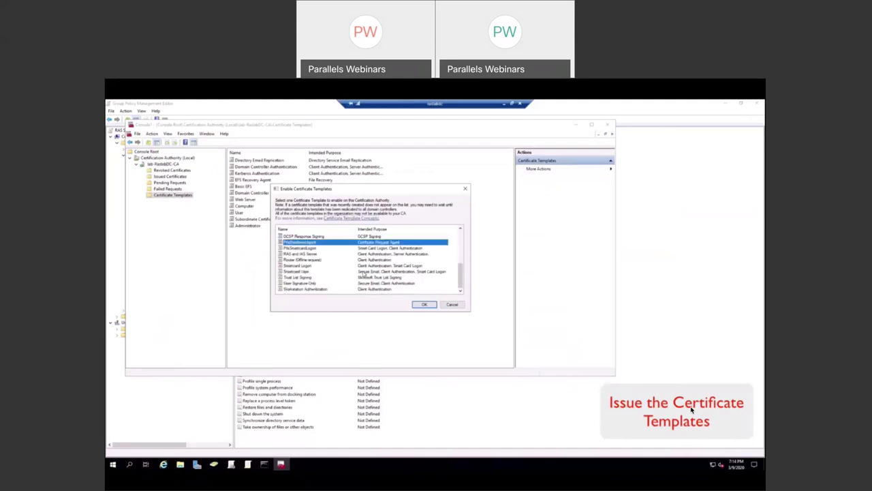
{"action": "left_click", "coordinate": [424, 305]}
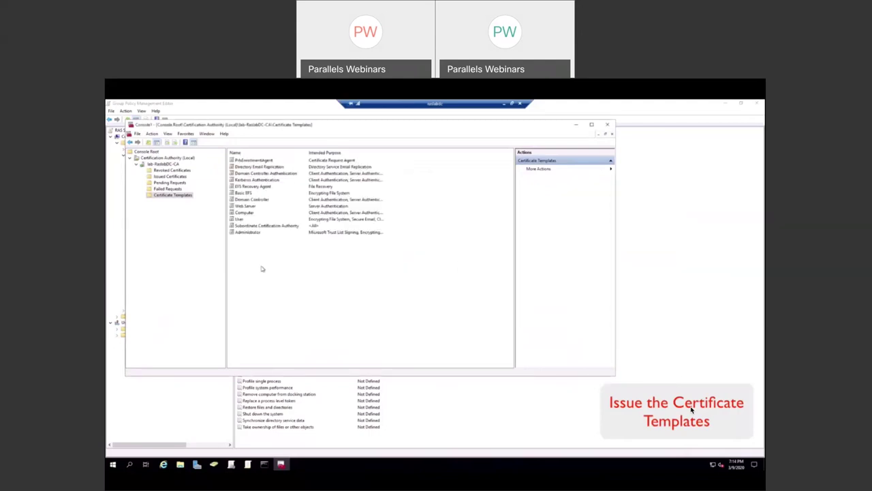
Also issue the smartcard logon template from the CA.
{"action": "left_click", "coordinate": [268, 162]}
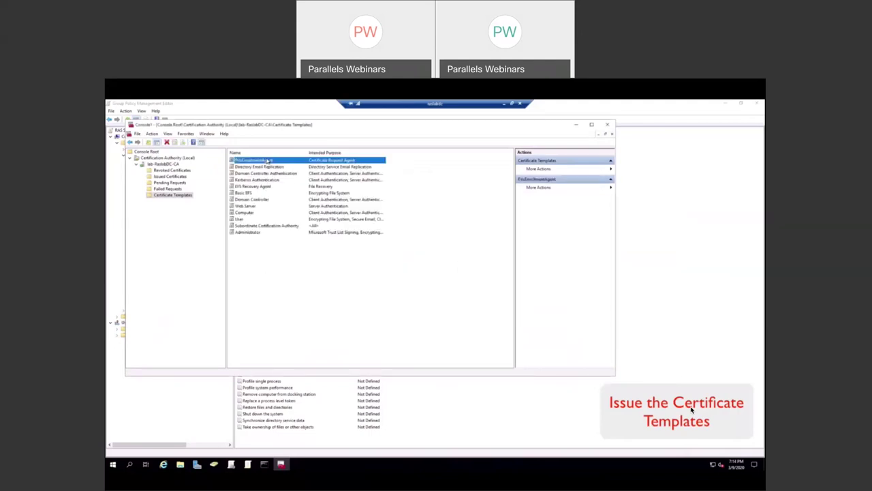
{"action": "right_click", "coordinate": [250, 255]}
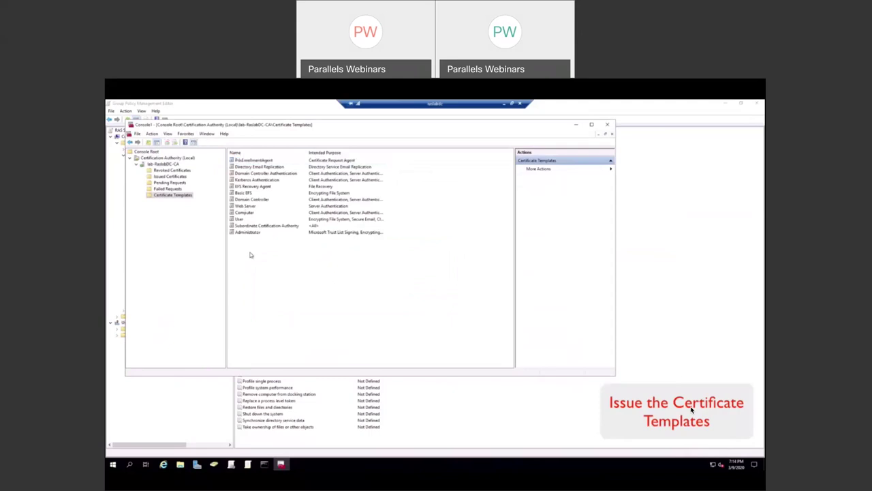
{"action": "mouse_move", "coordinate": [268, 267]}
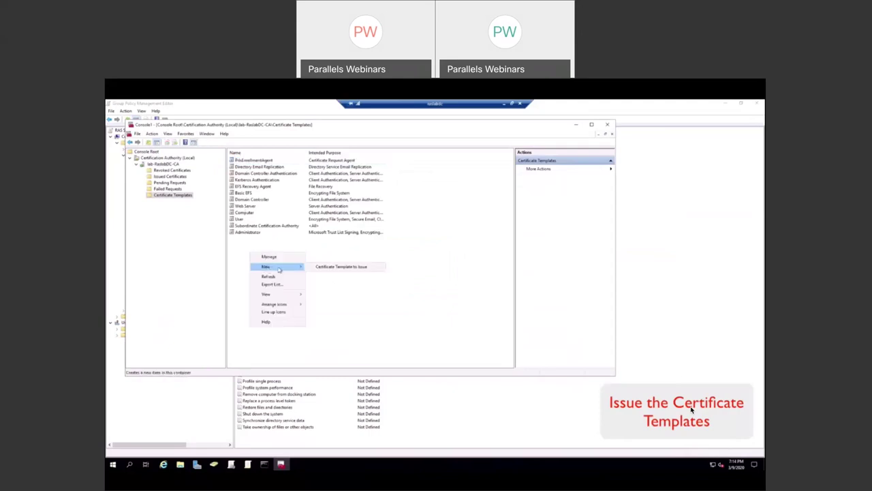
{"action": "left_click", "coordinate": [328, 268]}
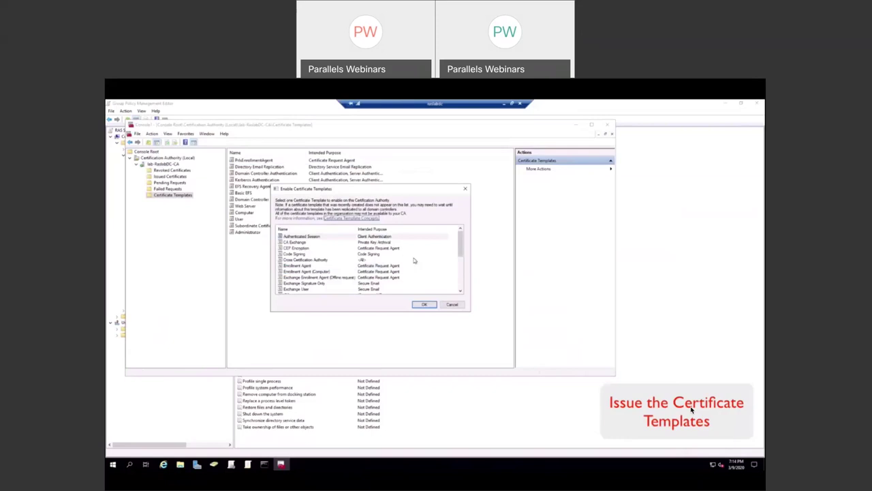
{"action": "left_click_drag", "start_coordinate": [461, 243], "coordinate": [460, 278]}
{"action": "left_click", "coordinate": [292, 249]}
{"action": "double_click", "coordinate": [293, 250]}
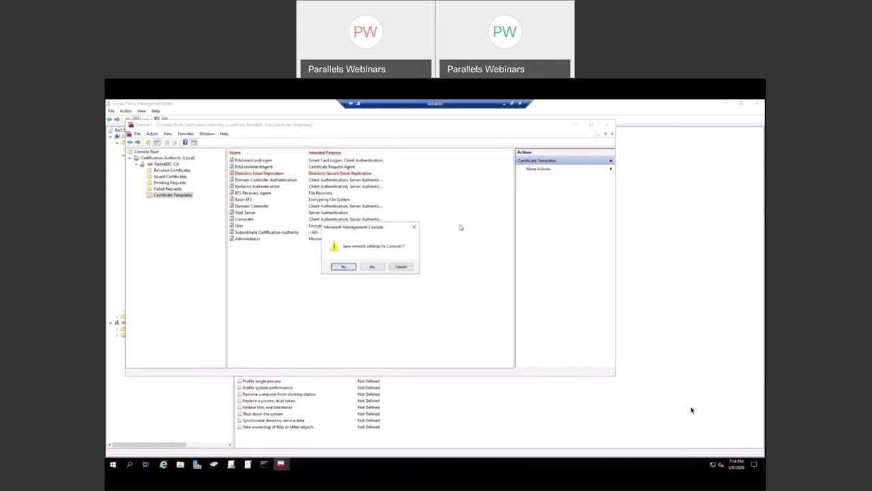
Close the certification authority console and launch Services from Server Manager's Tools.
{"action": "left_click", "coordinate": [373, 266]}
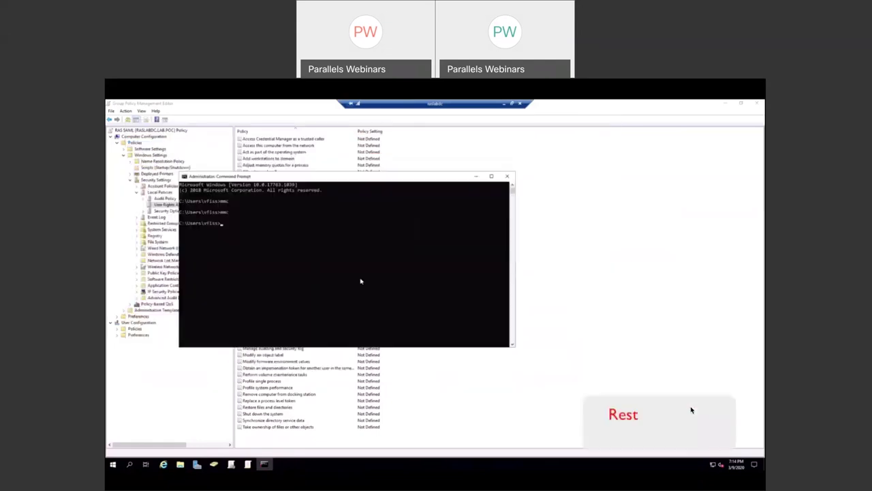
{"action": "left_click", "coordinate": [196, 464]}
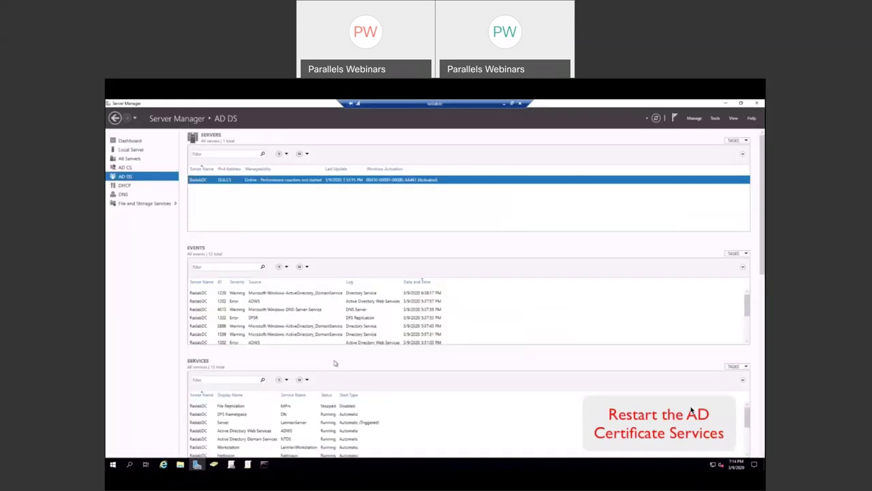
{"action": "left_click", "coordinate": [715, 118]}
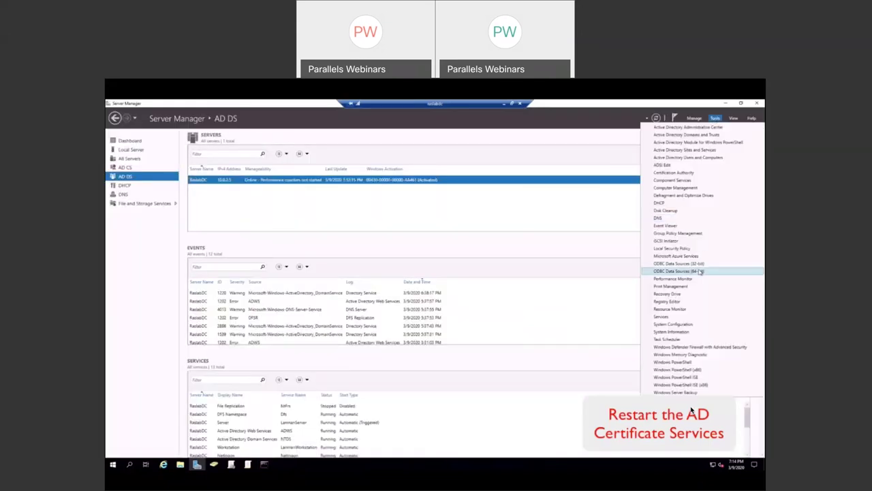
{"action": "left_click", "coordinate": [661, 316]}
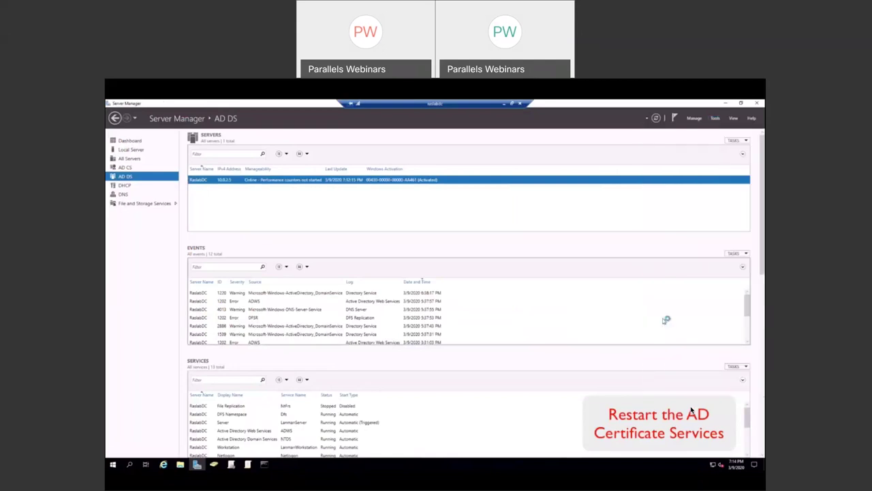
Find Active Directory Certificate Services in the services list and restart it.
{"action": "left_click", "coordinate": [273, 235]}
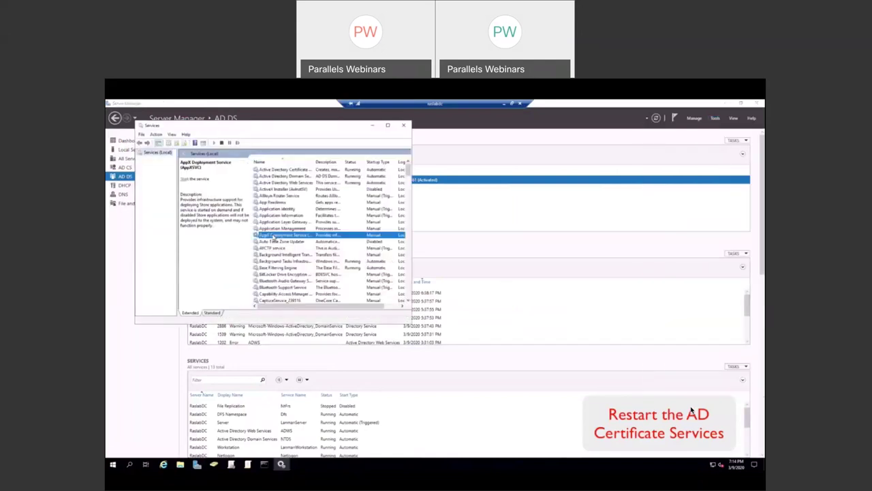
{"action": "key", "text": "c"}
{"action": "key", "text": "c"}
{"action": "key", "text": "c"}
{"action": "key", "text": "c"}
{"action": "key", "text": "c"}
{"action": "key", "text": "c"}
{"action": "key", "text": "c"}
{"action": "key", "text": "c"}
{"action": "key", "text": "c"}
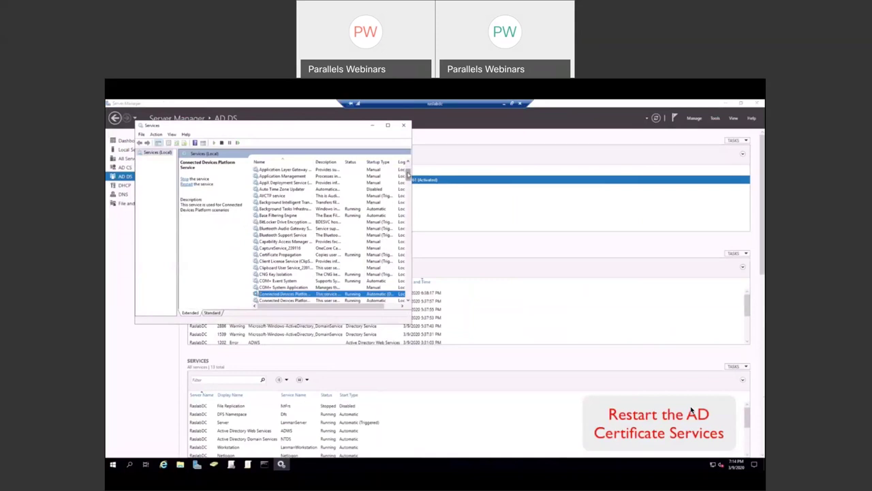
{"action": "scroll", "coordinate": [405, 172], "scroll_direction": "up", "scroll_amount": 3}
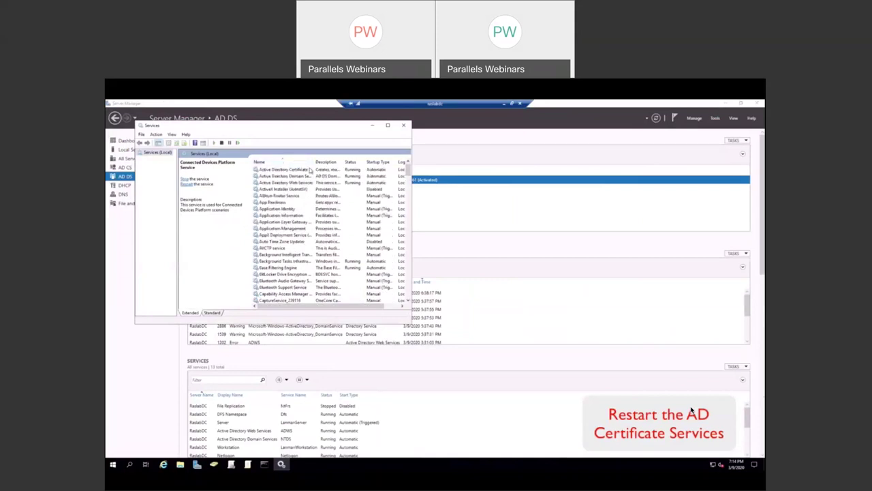
{"action": "left_click_drag", "start_coordinate": [314, 161], "coordinate": [354, 161]}
{"action": "left_click", "coordinate": [304, 169]}
{"action": "right_click", "coordinate": [305, 170]}
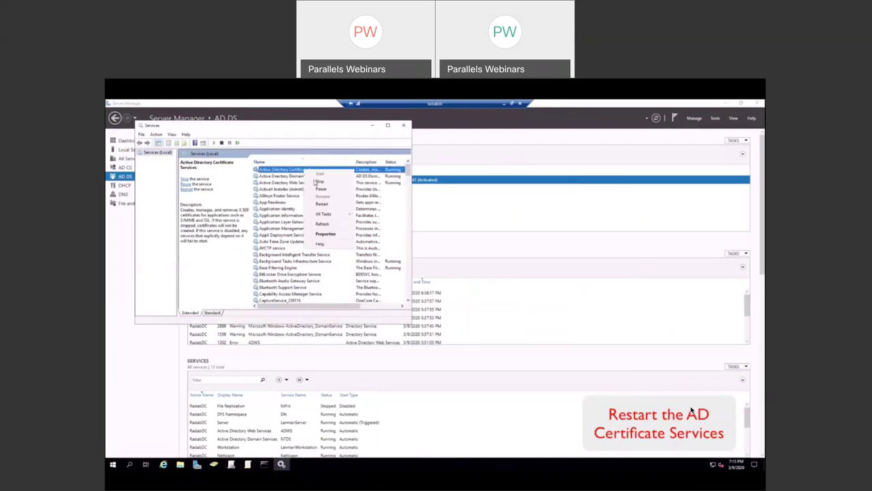
{"action": "left_click", "coordinate": [325, 205]}
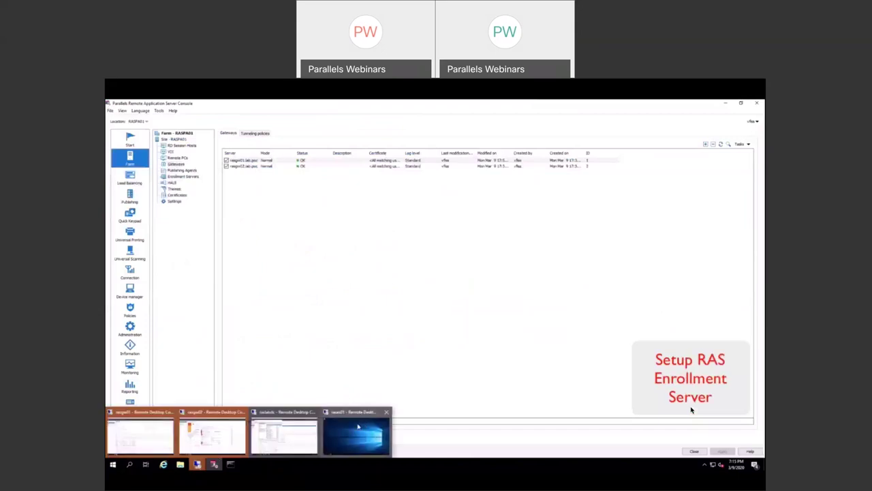
Add enrollment server 'rasenro' under Farm > Enrollment Servers, install its agent, and apply.
{"action": "mouse_move", "coordinate": [359, 426]}
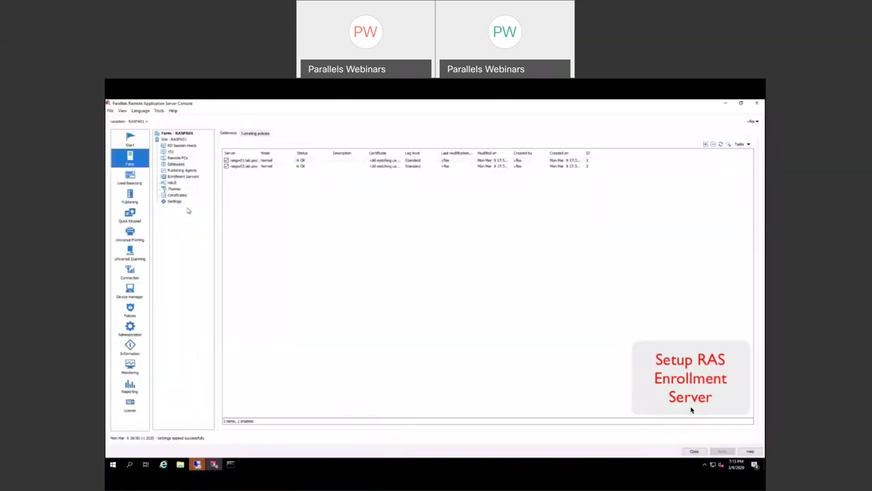
{"action": "left_click", "coordinate": [191, 178]}
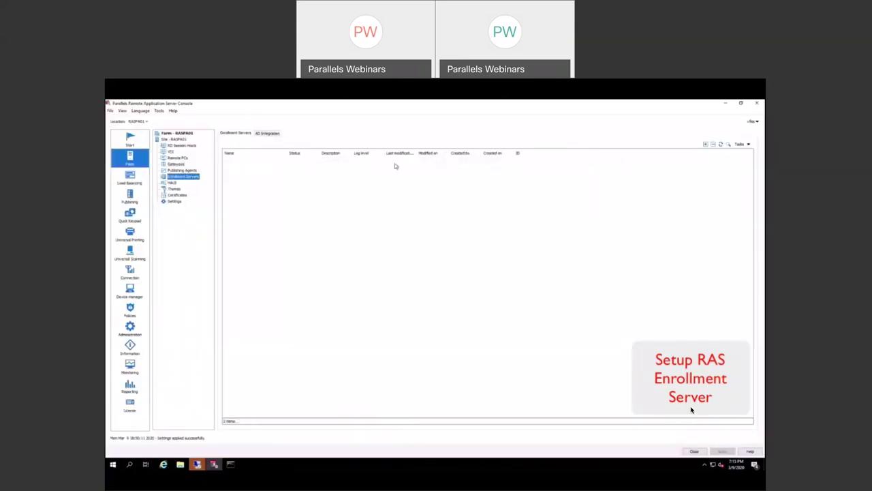
{"action": "left_click", "coordinate": [705, 145]}
{"action": "type", "text": "rasenro1"}
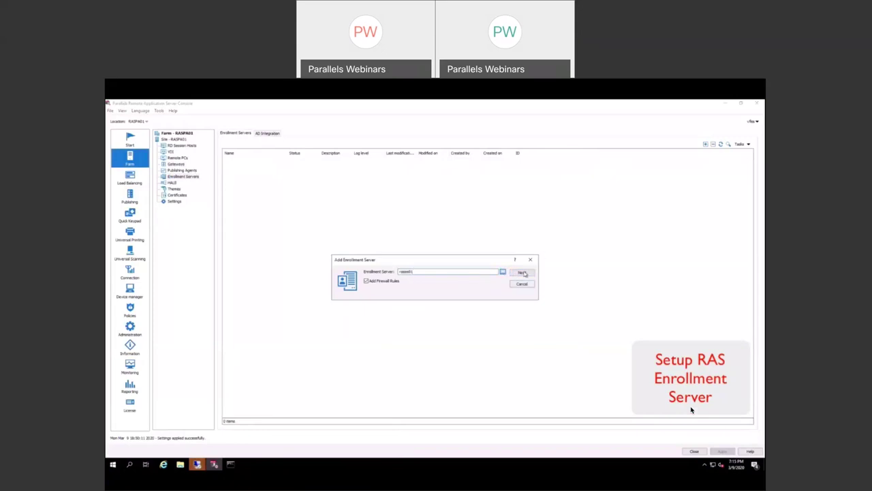
{"action": "left_click", "coordinate": [523, 273]}
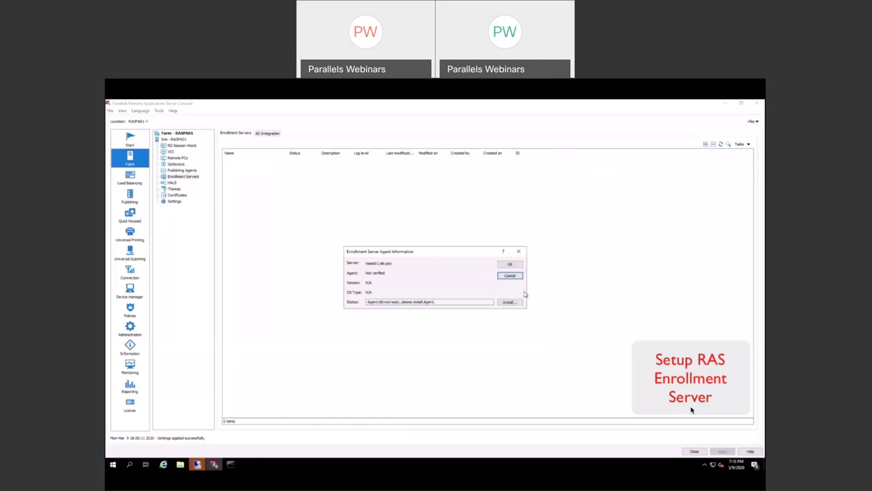
{"action": "left_click", "coordinate": [511, 301]}
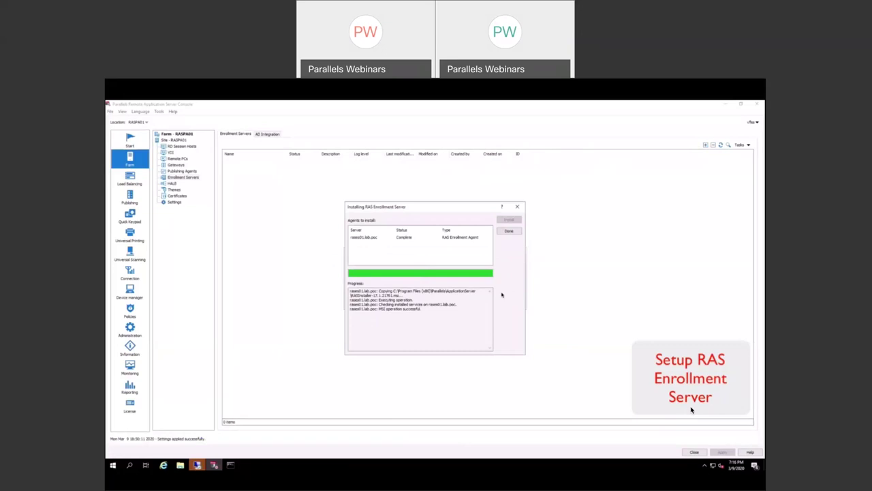
{"action": "left_click", "coordinate": [507, 230]}
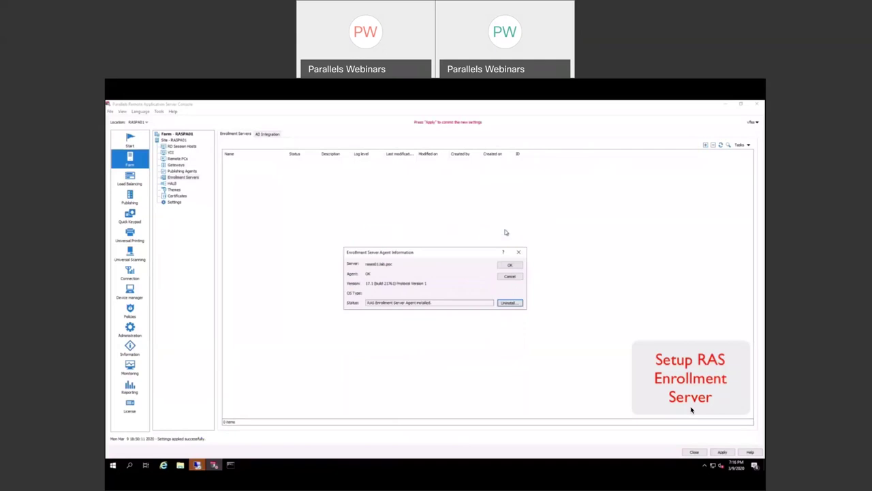
{"action": "left_click", "coordinate": [510, 265]}
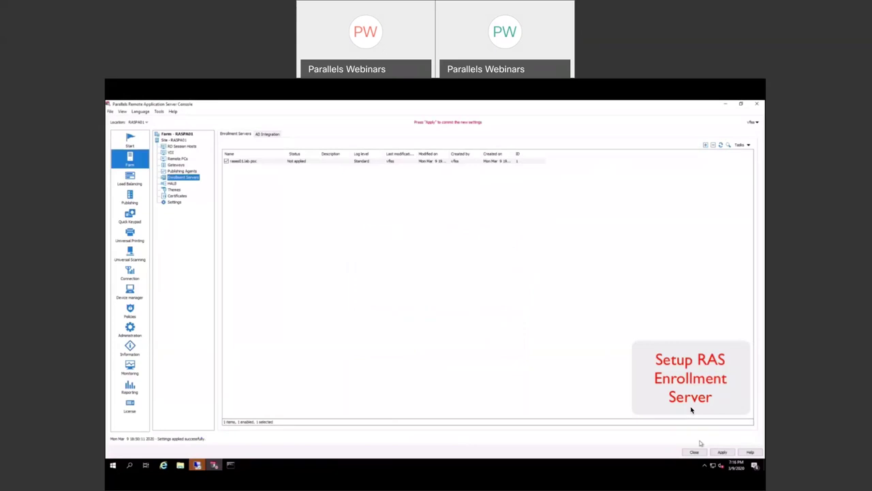
{"action": "left_click", "coordinate": [720, 451]}
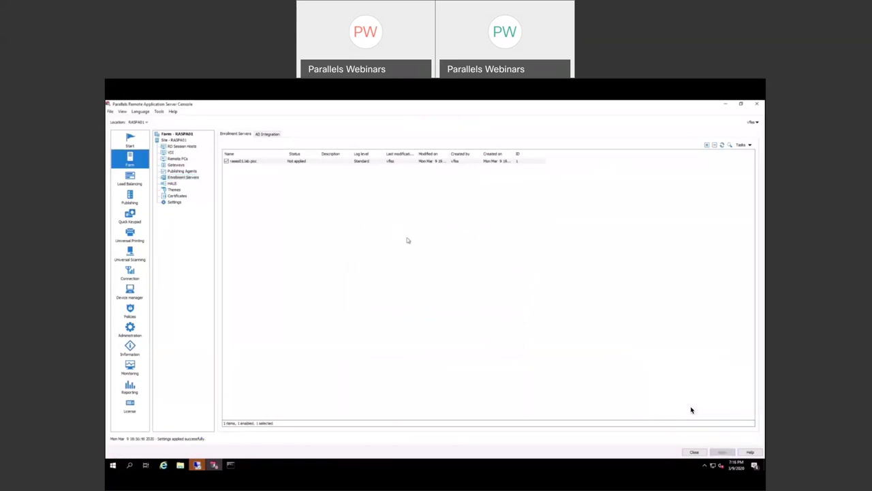
Choose the certification authority in the AD Integration settings.
{"action": "left_click", "coordinate": [272, 134]}
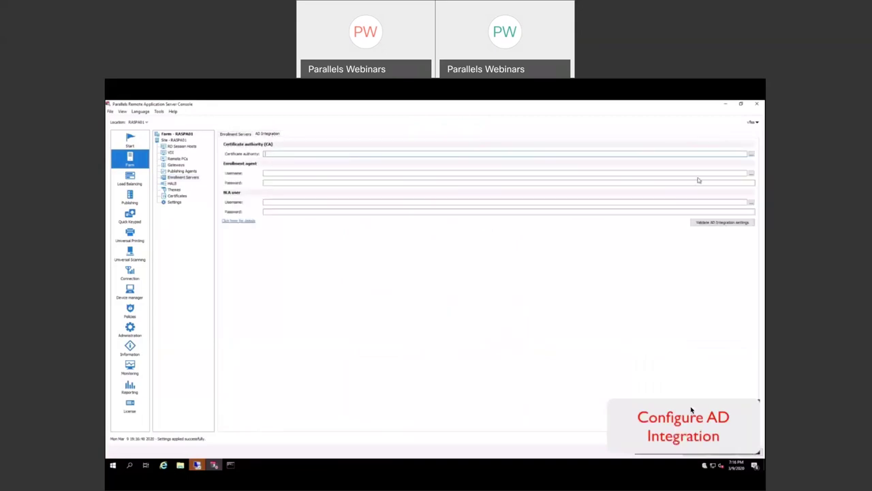
{"action": "left_click", "coordinate": [751, 154]}
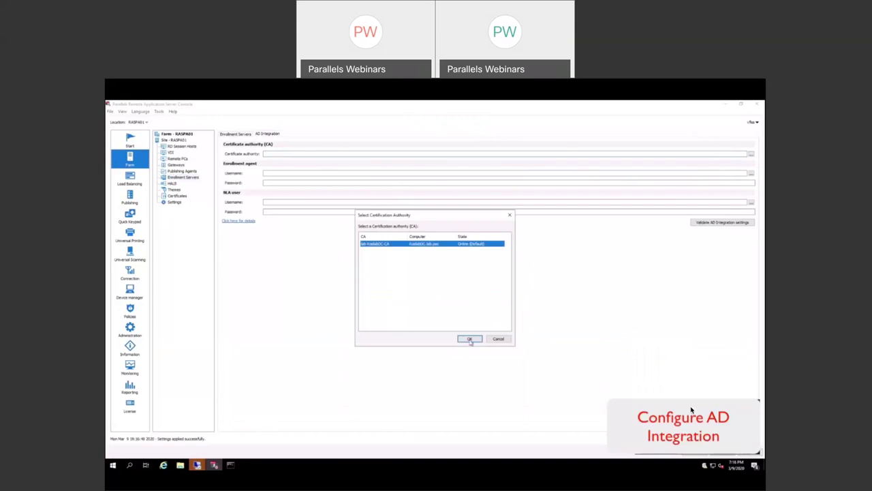
{"action": "left_click", "coordinate": [469, 341]}
{"action": "left_click", "coordinate": [292, 182]}
Fill in the enrollment agent account username (ssoagent) and its password.
{"action": "left_click", "coordinate": [283, 172]}
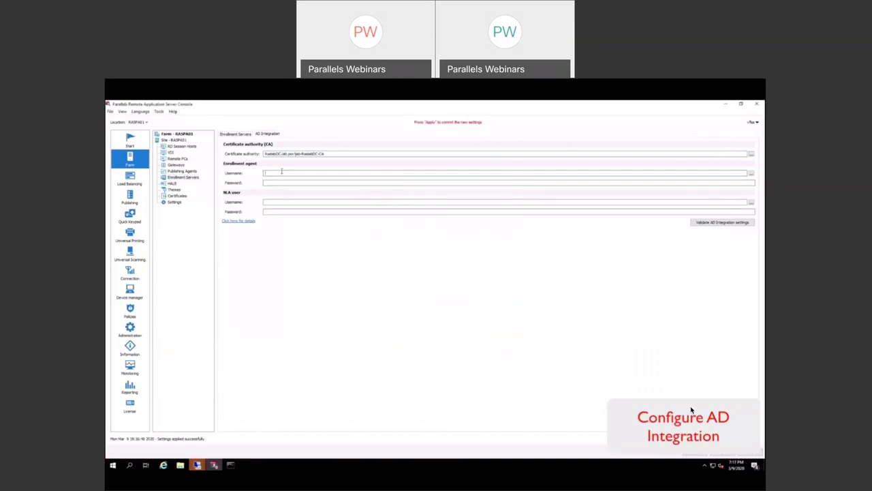
{"action": "left_click", "coordinate": [313, 183]}
{"action": "type", "text": "********"}
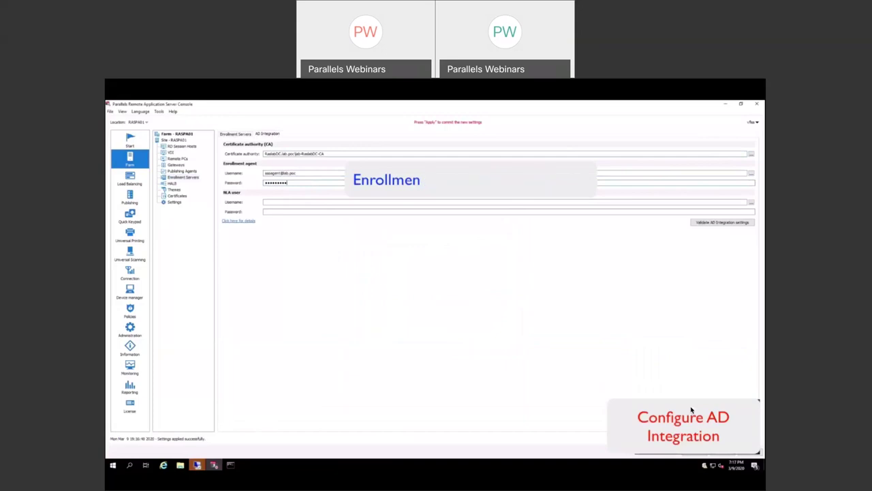
Look up the 'nla' user in the directory, supplying network credentials, and set it as the NLA account.
{"action": "left_click", "coordinate": [278, 202]}
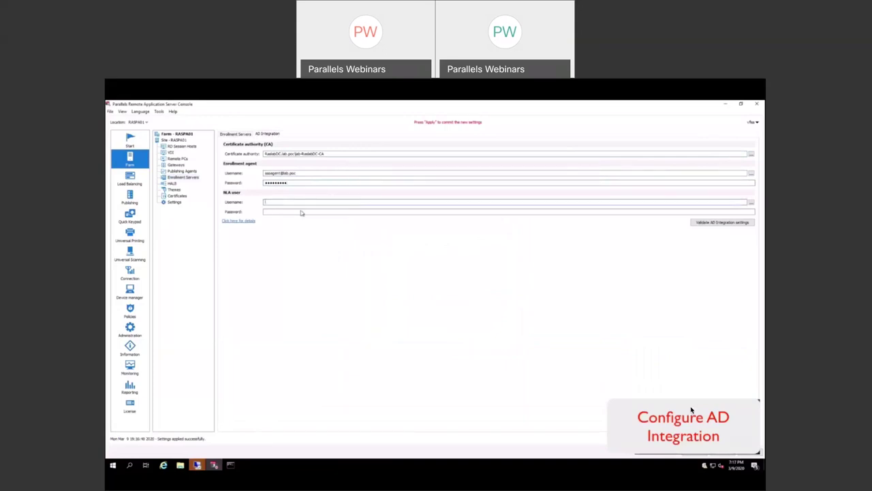
{"action": "left_click", "coordinate": [750, 202]}
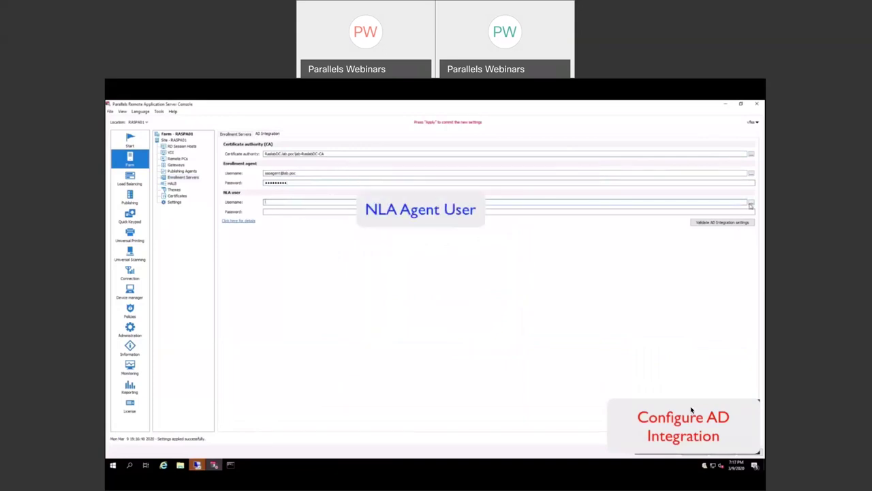
{"action": "type", "text": "nla"}
{"action": "left_click", "coordinate": [482, 297]}
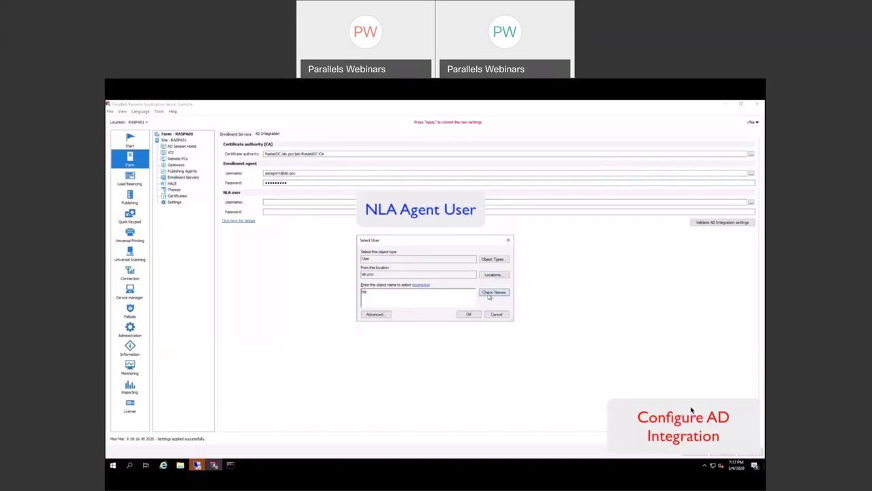
{"action": "type", "text": "vfiss"}
{"action": "key", "text": "Tab"}
{"action": "type", "text": "**********"}
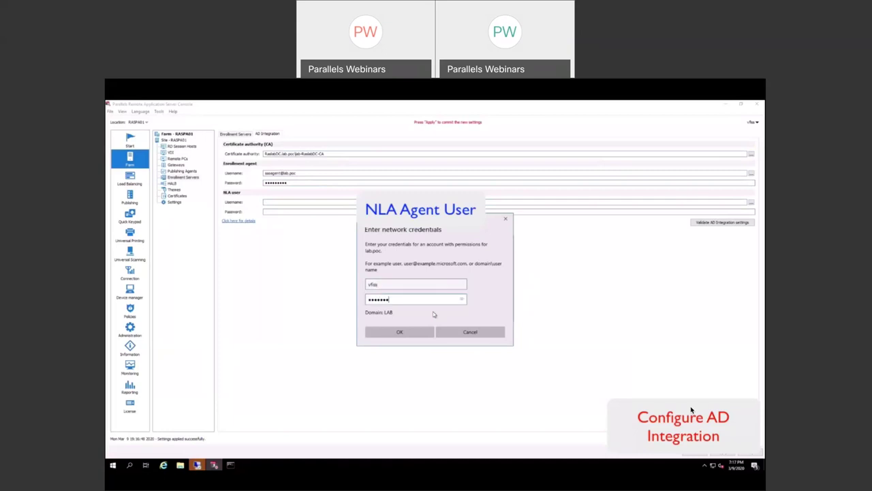
{"action": "key", "text": "Return"}
{"action": "left_click", "coordinate": [468, 314]}
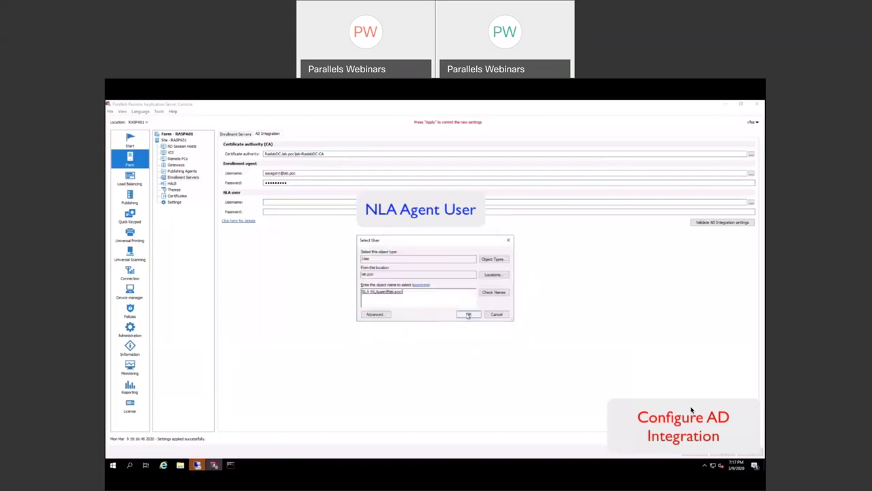
Enter the NLA user's password, validate the AD integration settings, and apply them.
{"action": "left_click", "coordinate": [281, 211]}
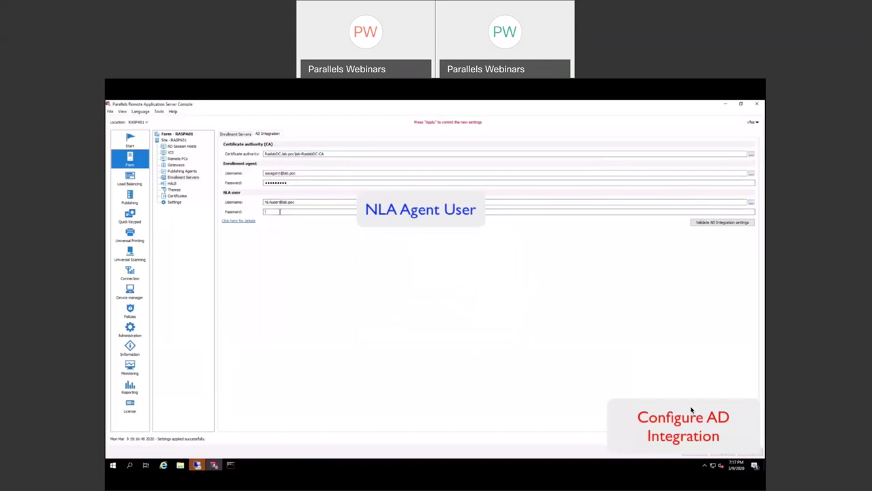
{"action": "type", "text": "*********"}
{"action": "left_click", "coordinate": [722, 223]}
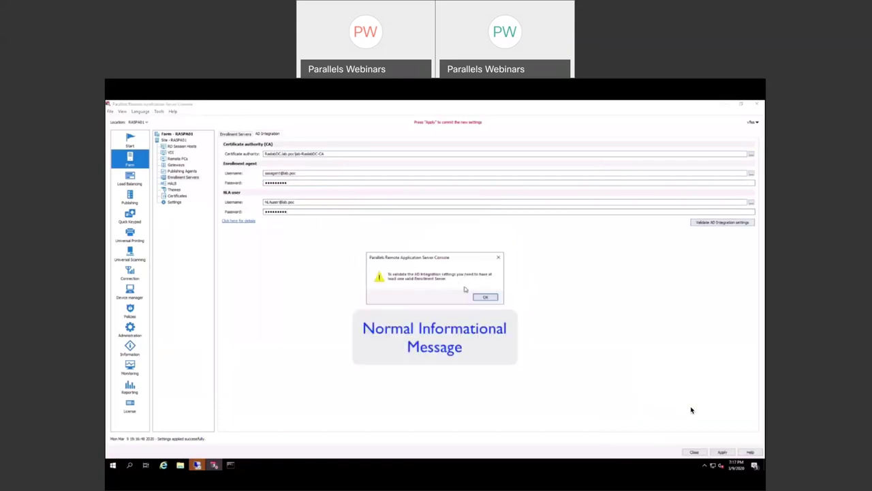
{"action": "left_click", "coordinate": [485, 297]}
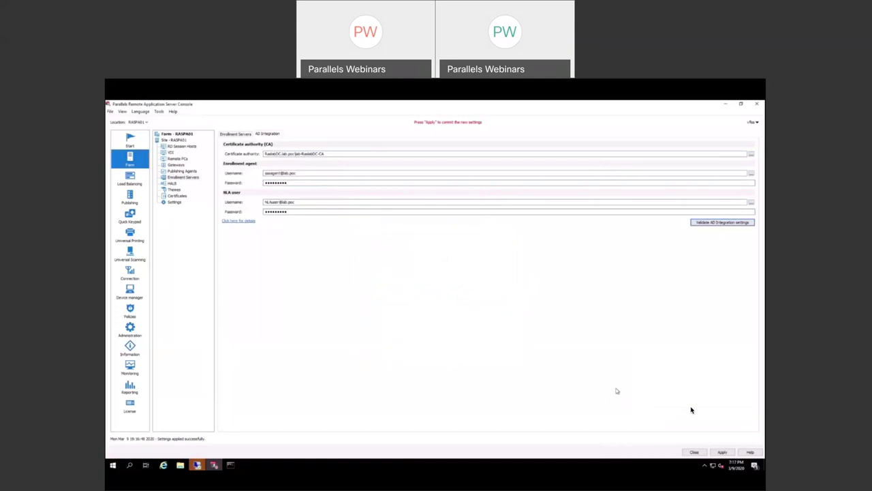
{"action": "left_click", "coordinate": [722, 452]}
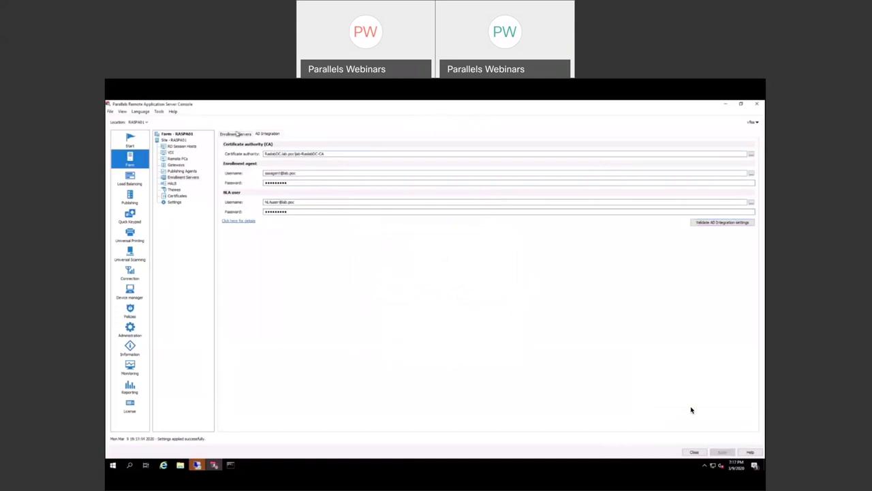
{"action": "left_click", "coordinate": [236, 133]}
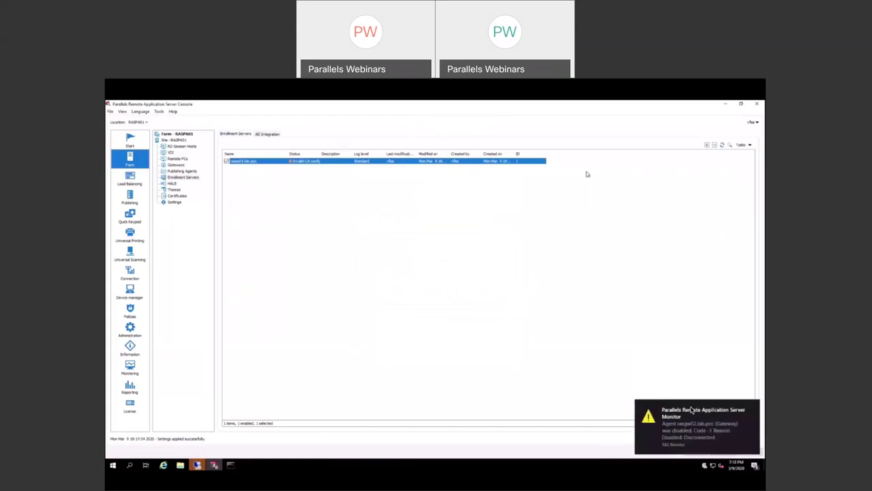
Refresh the enrollment server status, then re-run AD Integration validation and close the all-valid results.
{"action": "left_click", "coordinate": [723, 146]}
{"action": "left_click", "coordinate": [264, 135]}
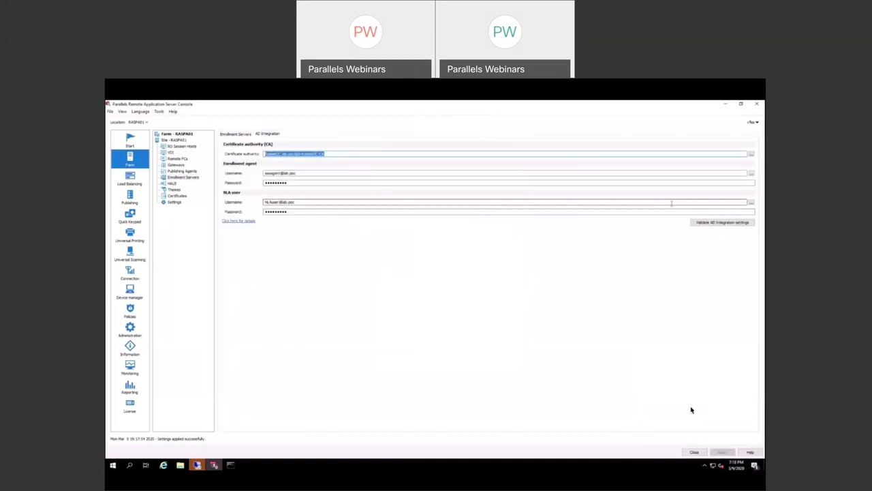
{"action": "left_click", "coordinate": [718, 226]}
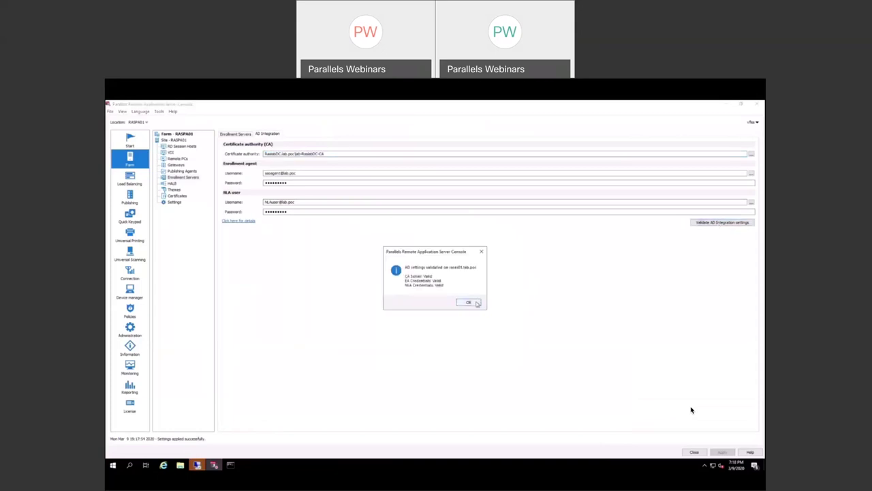
{"action": "left_click", "coordinate": [468, 302]}
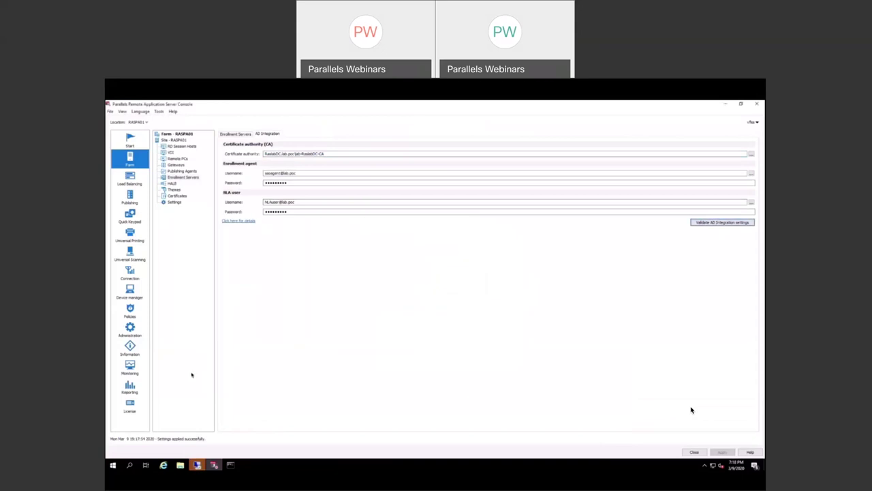
{"action": "mouse_move", "coordinate": [197, 465]}
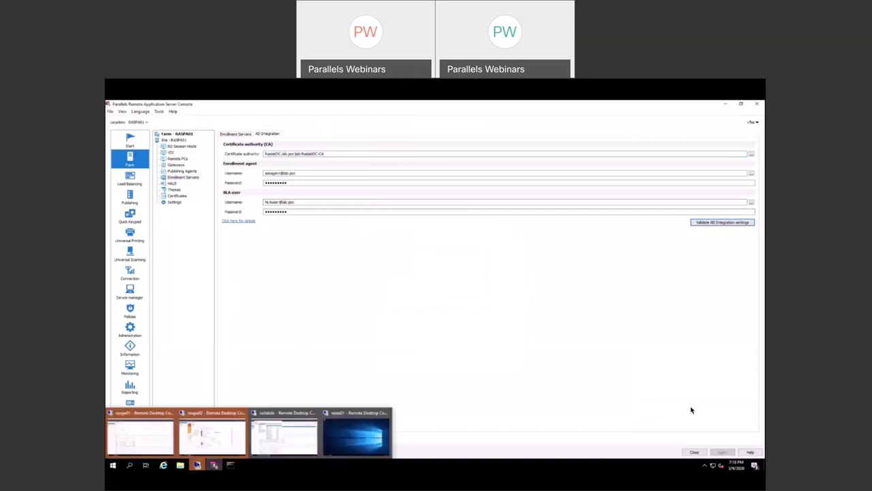
Add computer RASAPP18 to the RAS SAML GPO's security filtering and enforce the policy link.
{"action": "left_click", "coordinate": [284, 435]}
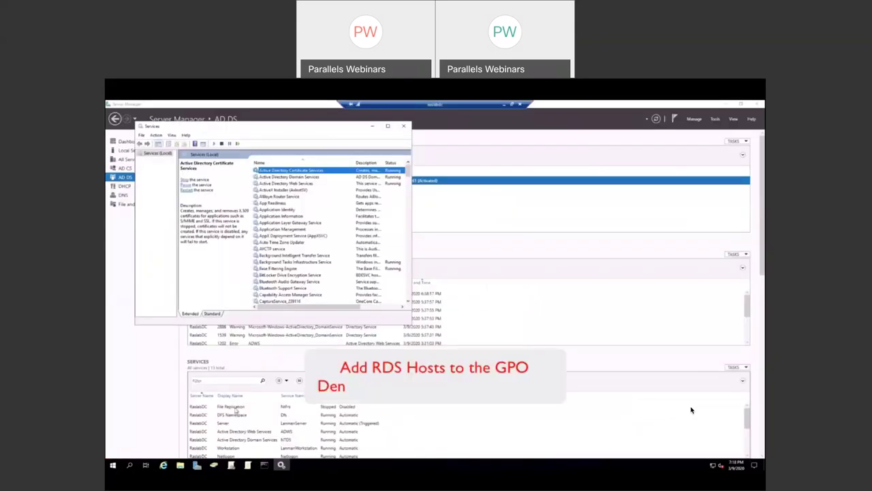
{"action": "left_click", "coordinate": [231, 465]}
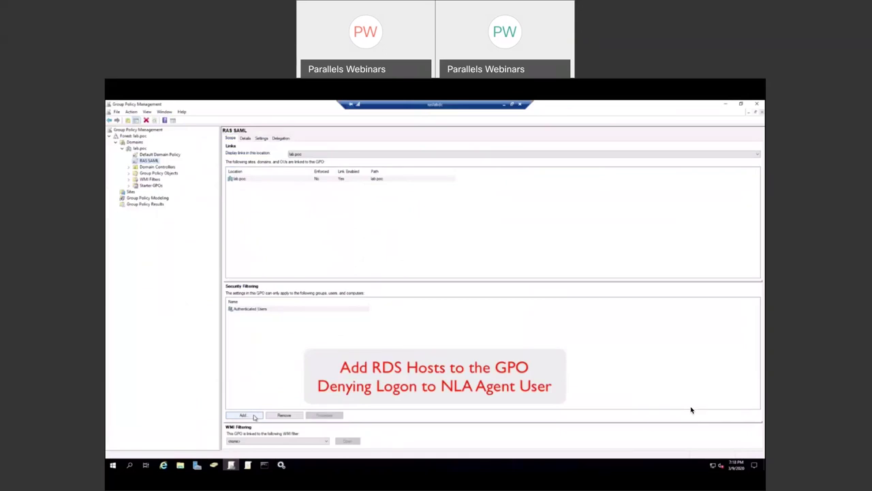
{"action": "left_click", "coordinate": [254, 415]}
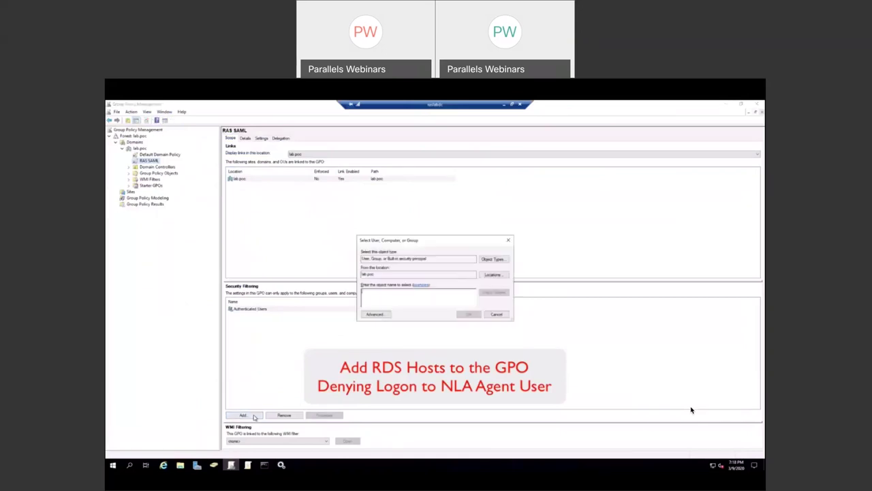
{"action": "left_click", "coordinate": [495, 259]}
{"action": "left_click", "coordinate": [357, 269]}
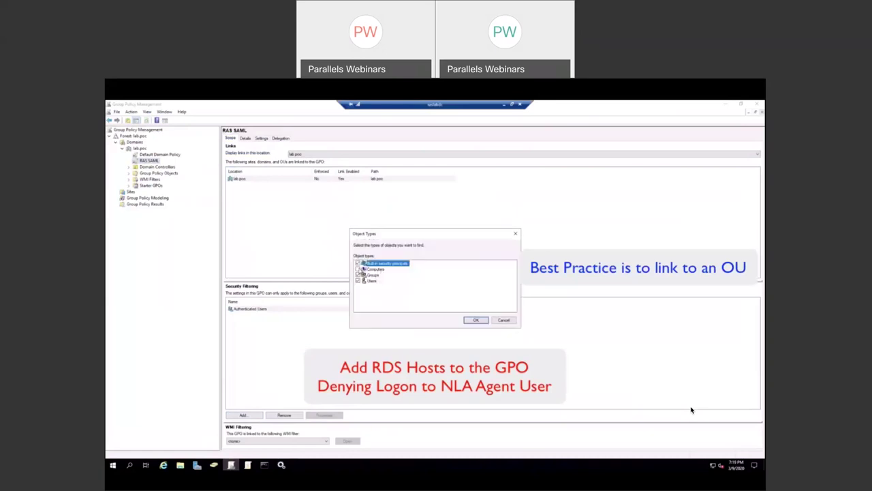
{"action": "left_click", "coordinate": [476, 320]}
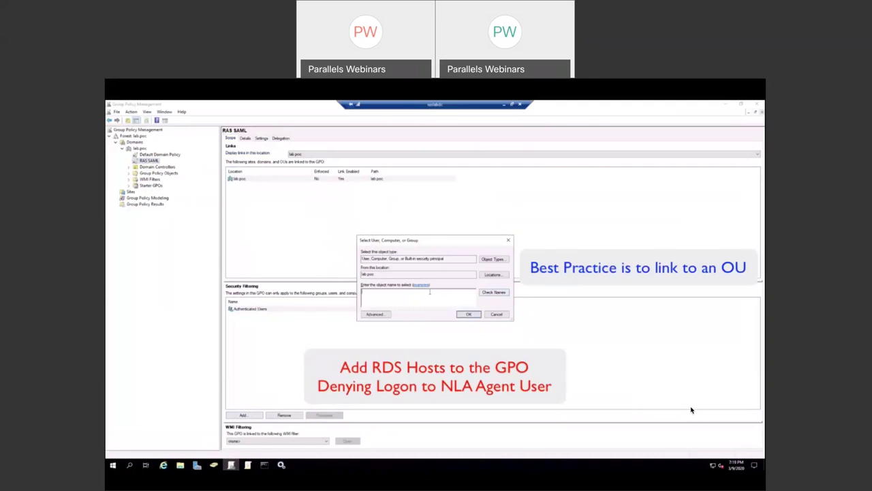
{"action": "type", "text": "RASapp"}
{"action": "left_click", "coordinate": [494, 293]}
{"action": "left_click", "coordinate": [468, 314]}
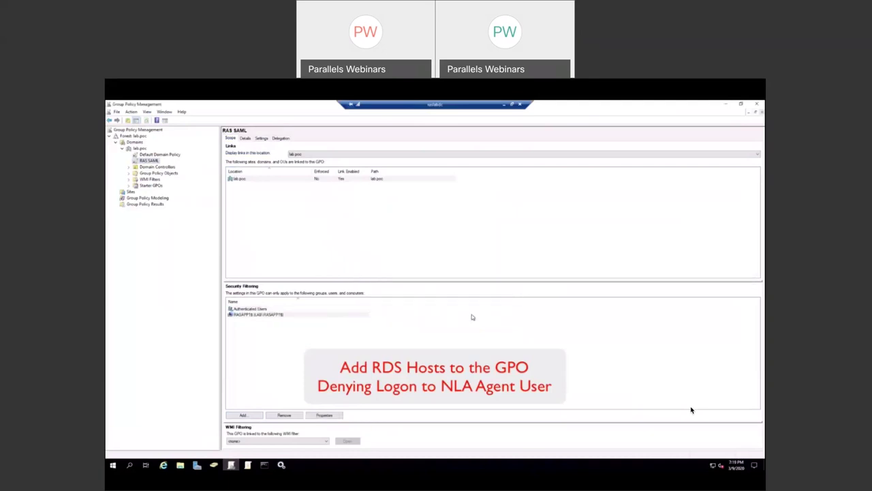
{"action": "right_click", "coordinate": [156, 164]}
{"action": "left_click", "coordinate": [180, 175]}
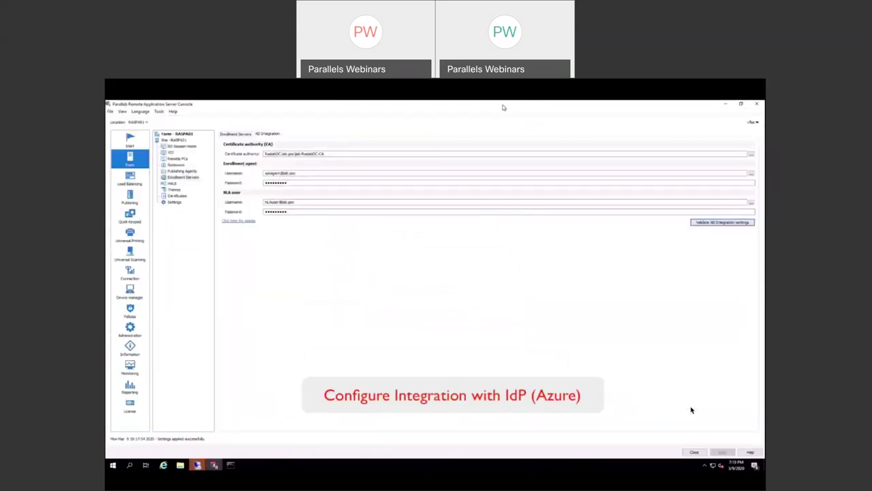
Under Connection > SAML, add identity provider 'RAS SAML' using the <Default> theme.
{"action": "left_click", "coordinate": [129, 272]}
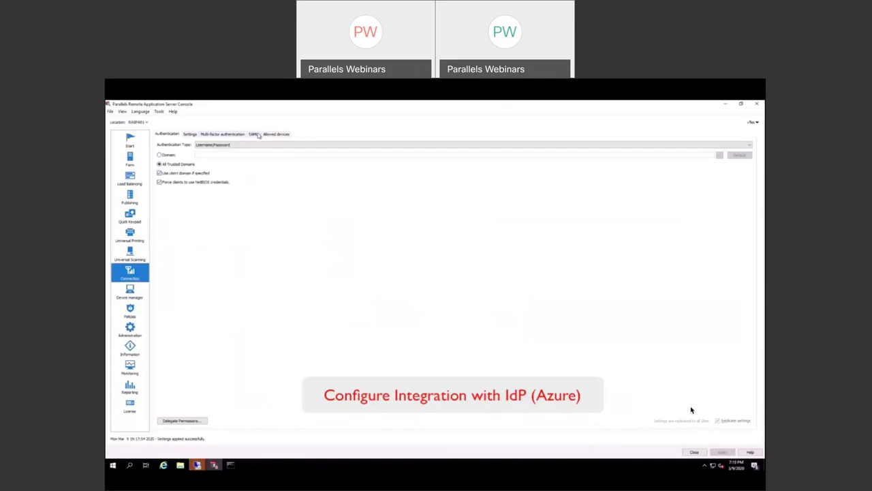
{"action": "left_click", "coordinate": [257, 135]}
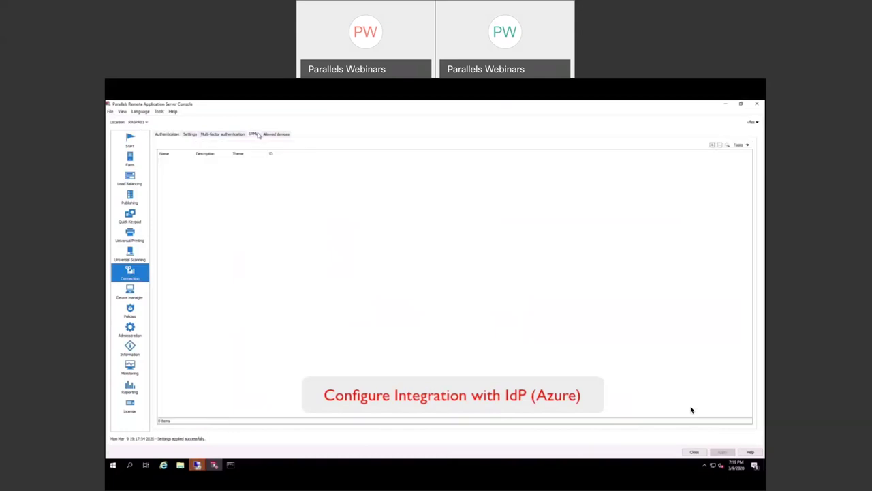
{"action": "left_click", "coordinate": [712, 145]}
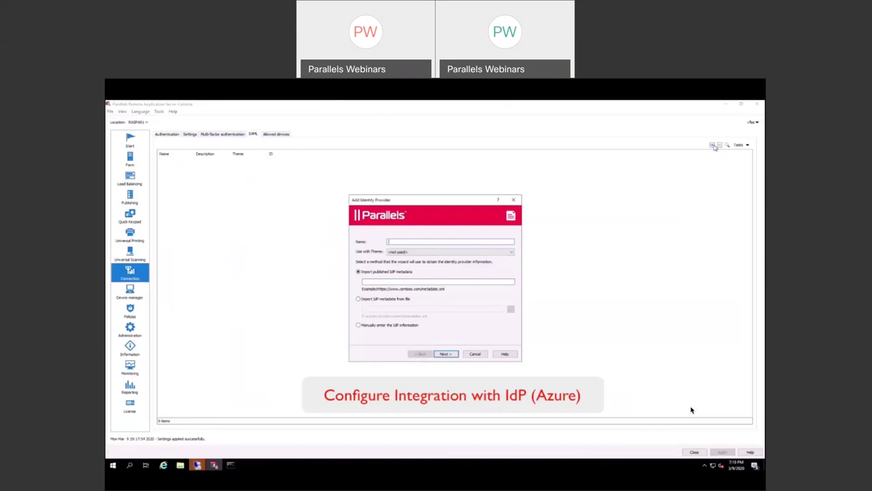
{"action": "type", "text": "RAS SAML"}
{"action": "left_click", "coordinate": [513, 254]}
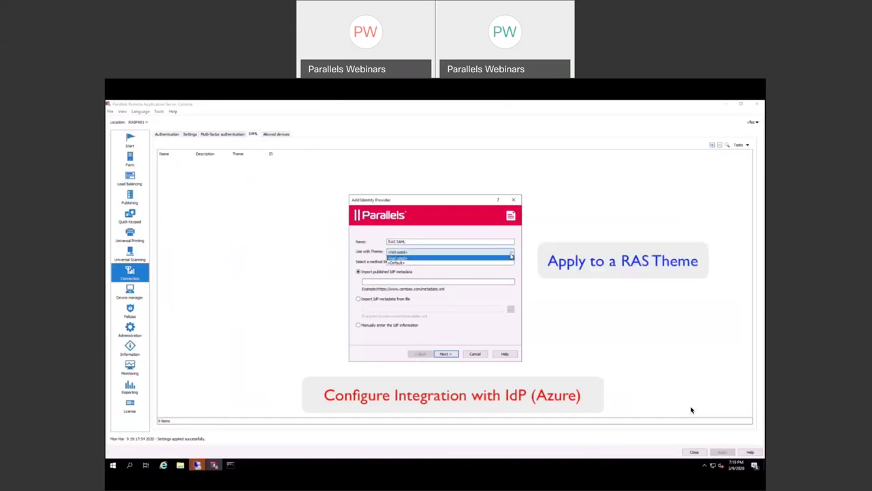
{"action": "left_click", "coordinate": [493, 263]}
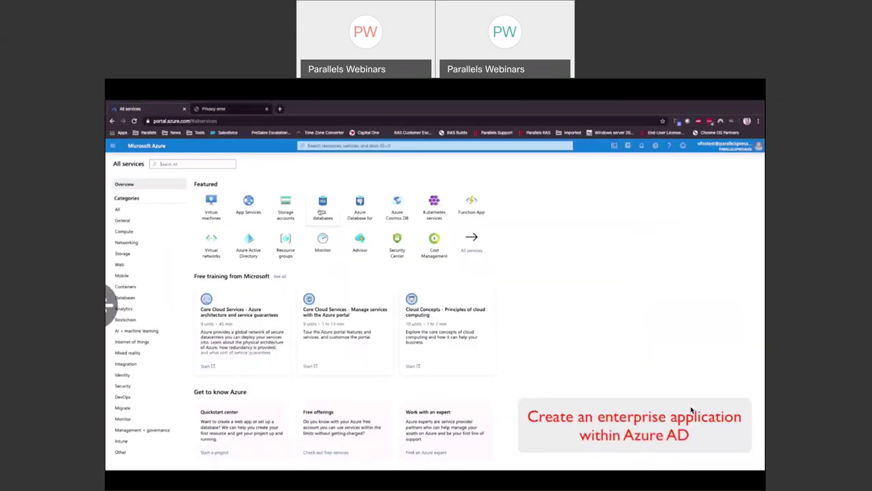
Create a non-gallery Azure enterprise application named 'RASLAB certification'.
{"action": "left_click", "coordinate": [247, 249]}
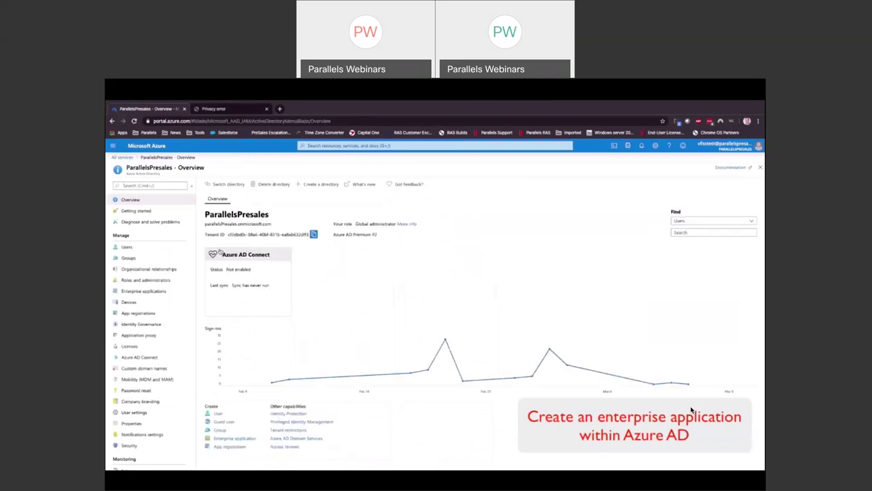
{"action": "left_click", "coordinate": [161, 292]}
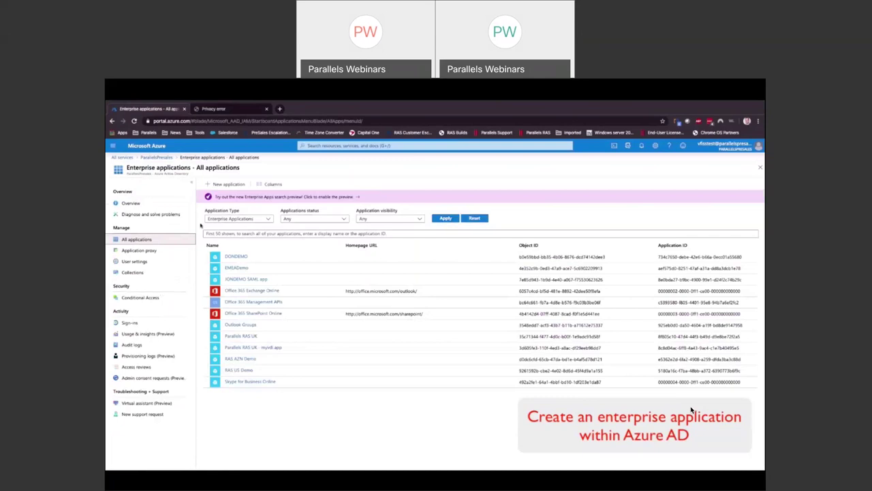
{"action": "left_click", "coordinate": [228, 184]}
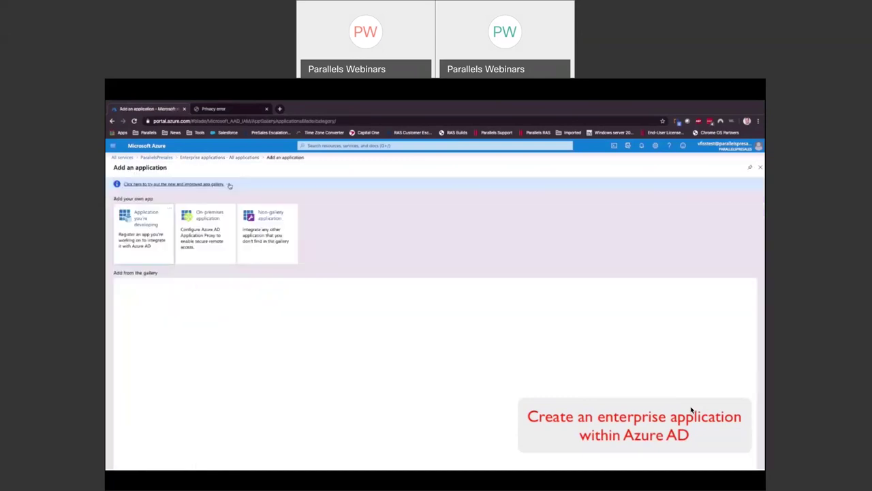
{"action": "left_click", "coordinate": [273, 217]}
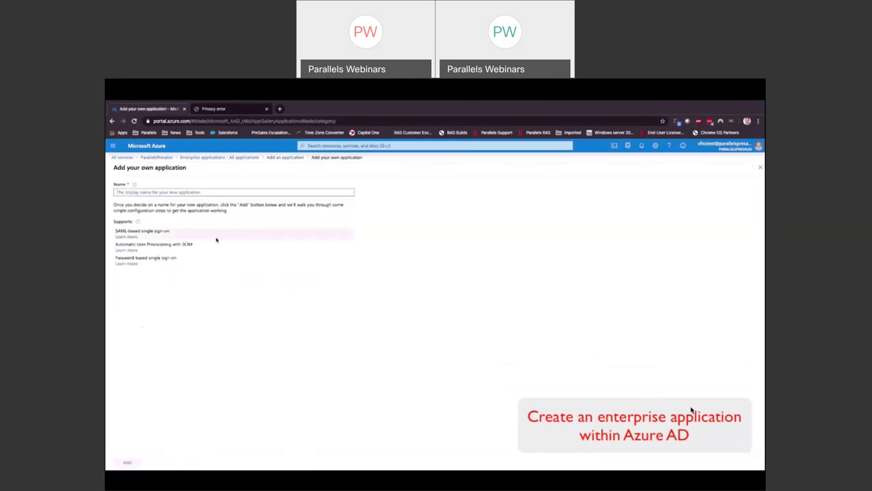
{"action": "type", "text": "RASLAB certification"}
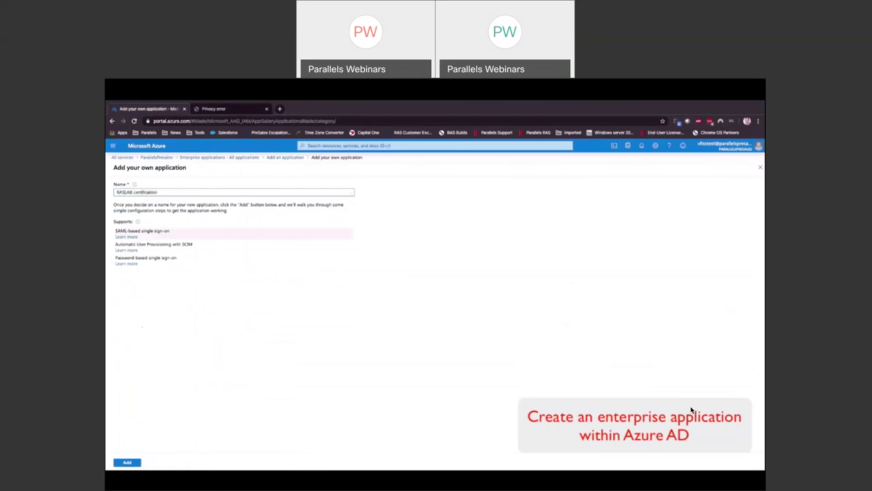
{"action": "left_click", "coordinate": [130, 463]}
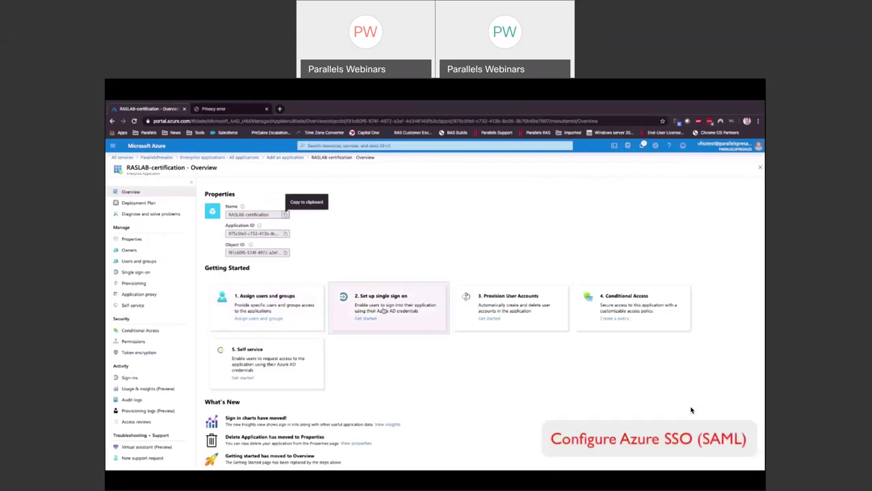
Choose SAML single sign-on for the app and copy its App Federation Metadata URL.
{"action": "left_click", "coordinate": [384, 311]}
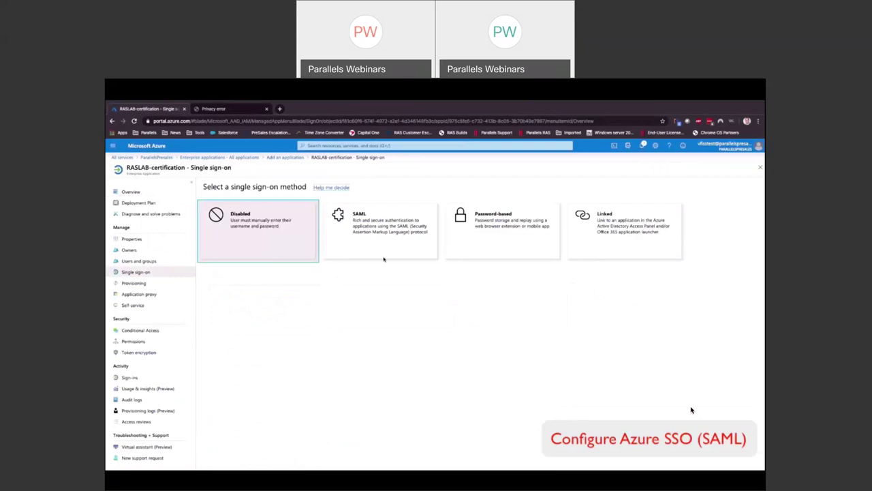
{"action": "left_click", "coordinate": [388, 231]}
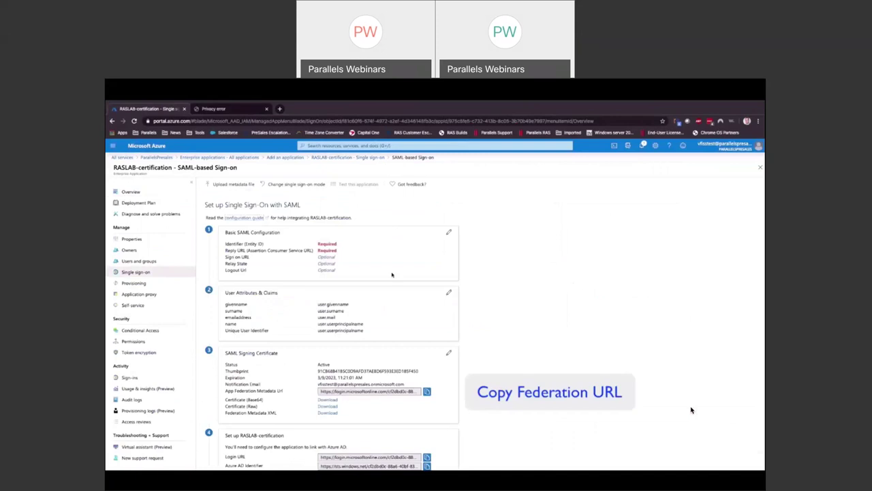
{"action": "left_click", "coordinate": [427, 392]}
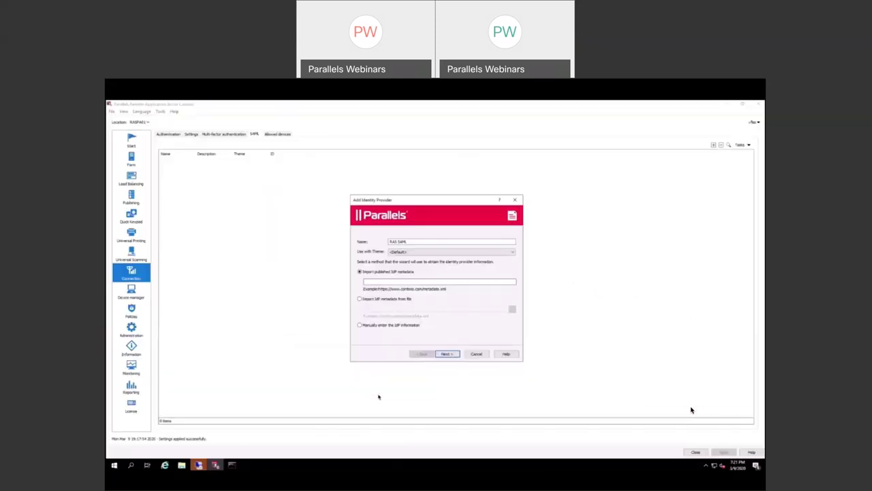
Paste the metadata URL into the published IdP metadata field, continue, and dismiss the URL-not-found error.
{"action": "left_click", "coordinate": [374, 282]}
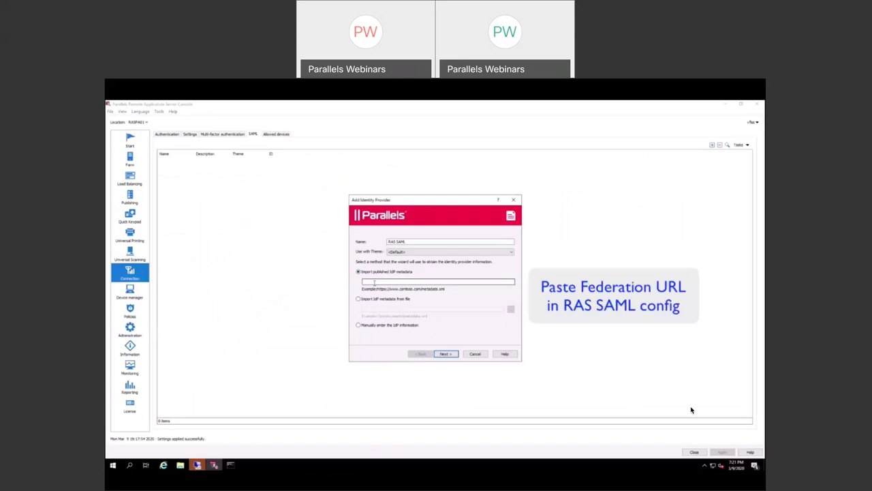
{"action": "right_click", "coordinate": [374, 285]}
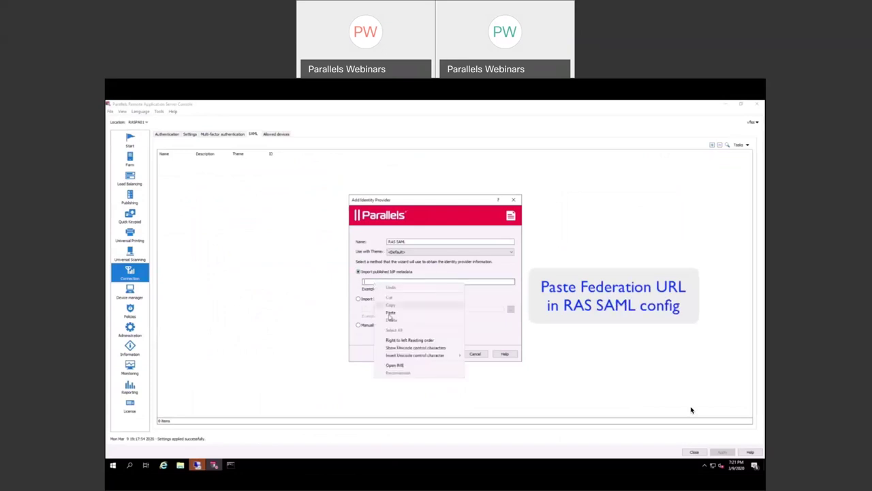
{"action": "left_click", "coordinate": [390, 316]}
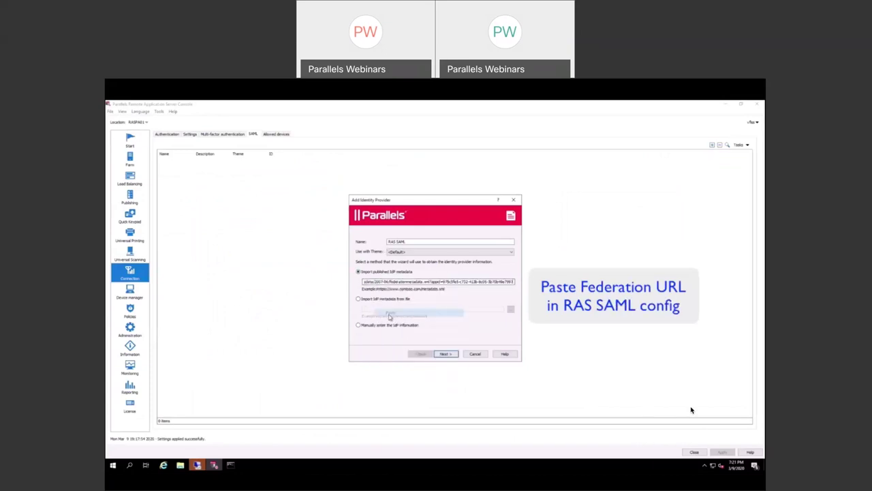
{"action": "left_click", "coordinate": [444, 354]}
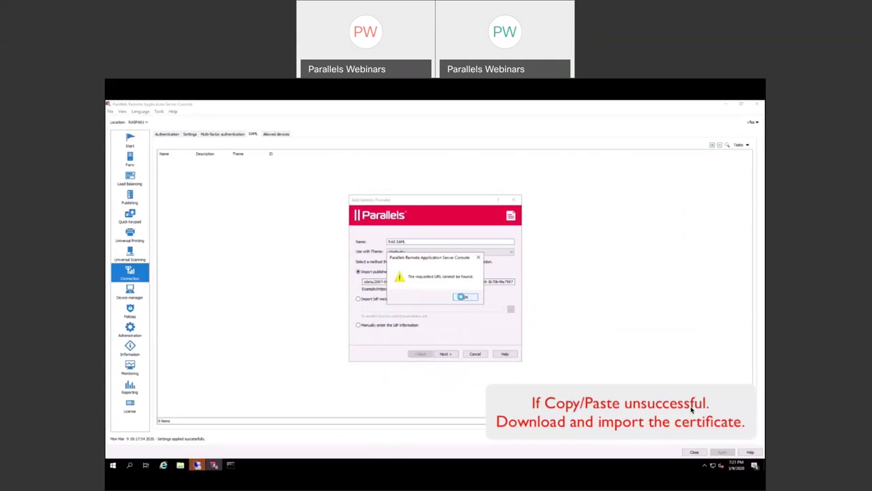
{"action": "left_click", "coordinate": [463, 297]}
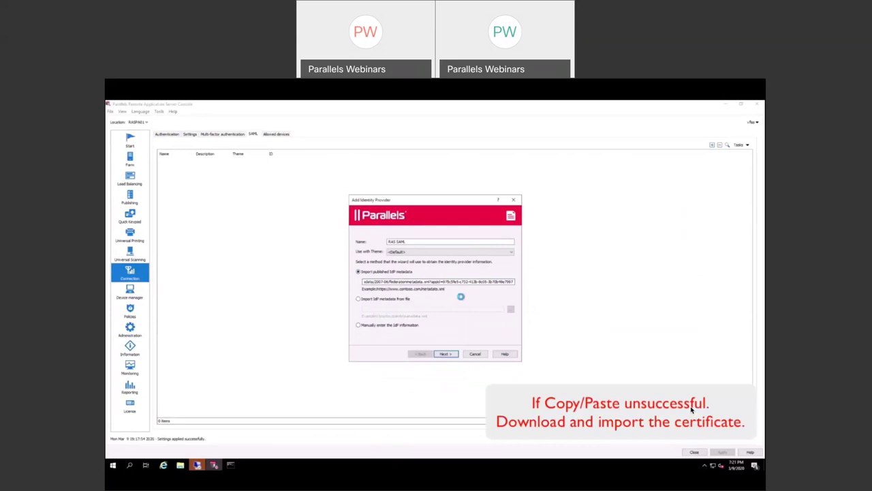
{"action": "key", "text": "ctrl+super+Left"}
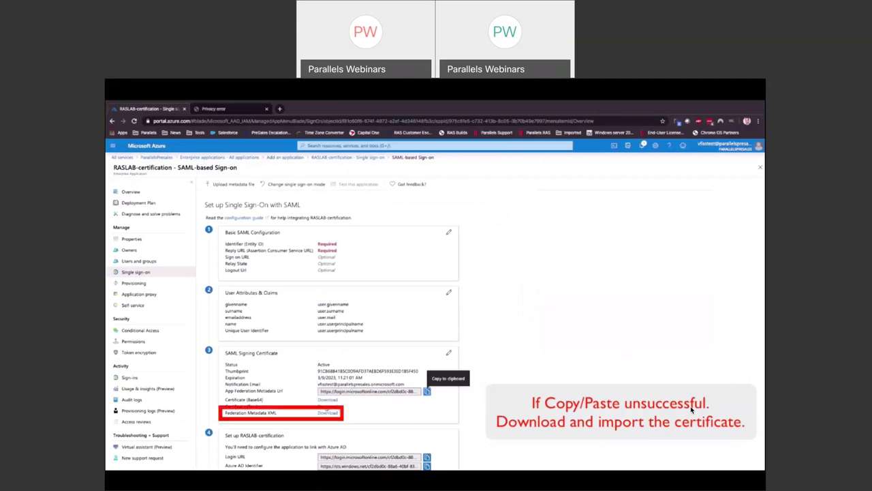
Download the Federation Metadata XML file from the SAML Signing Certificate section.
{"action": "left_click", "coordinate": [328, 413]}
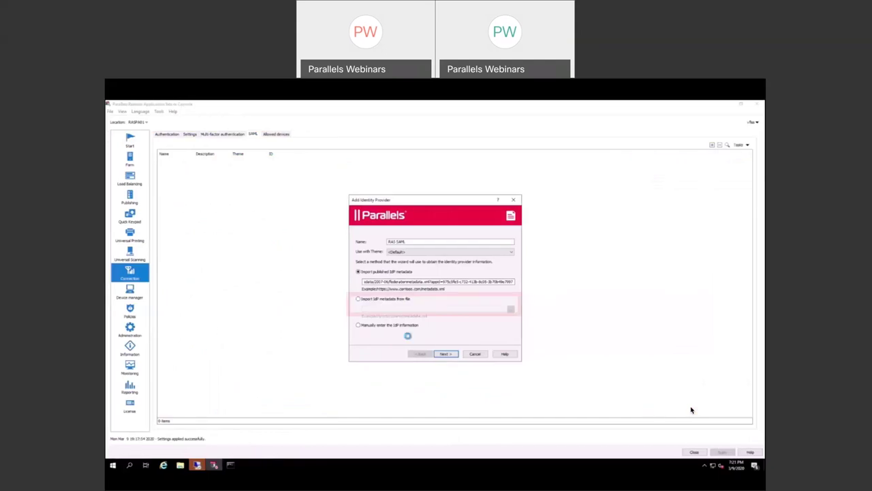
Import IdP metadata from RASLAB-certification.xml in the redirected Downloads folder and advance.
{"action": "left_click", "coordinate": [359, 299]}
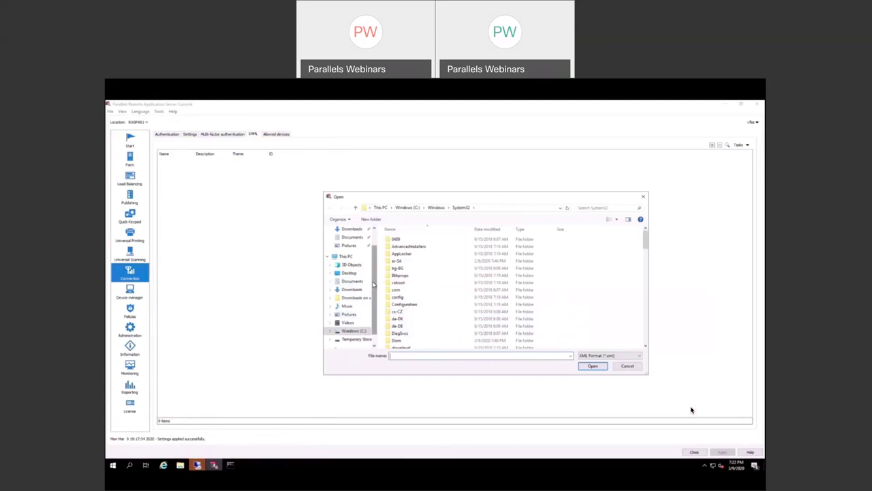
{"action": "left_click_drag", "start_coordinate": [374, 283], "coordinate": [374, 302]}
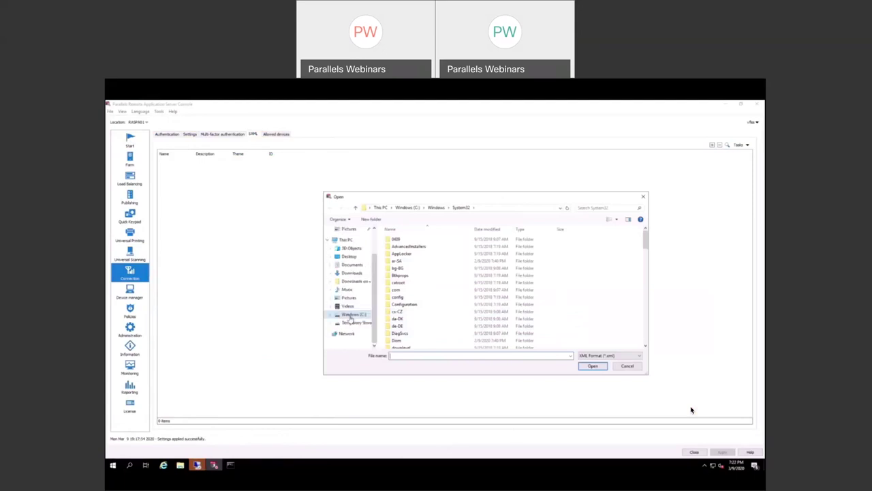
{"action": "left_click", "coordinate": [346, 239]}
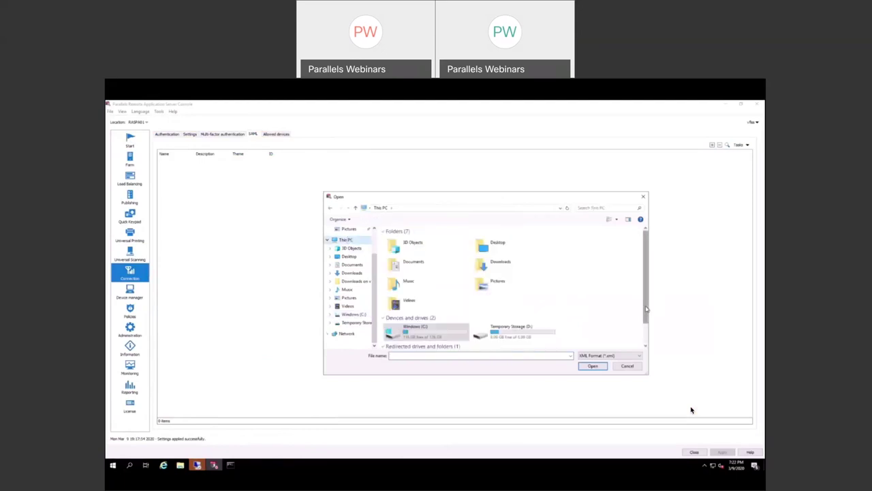
{"action": "left_click", "coordinate": [646, 347]}
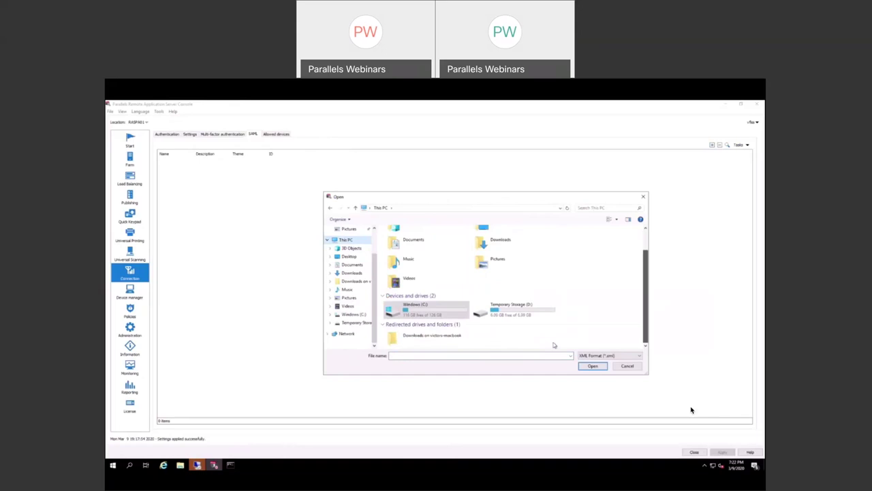
{"action": "left_click", "coordinate": [414, 336]}
{"action": "double_click", "coordinate": [414, 337]}
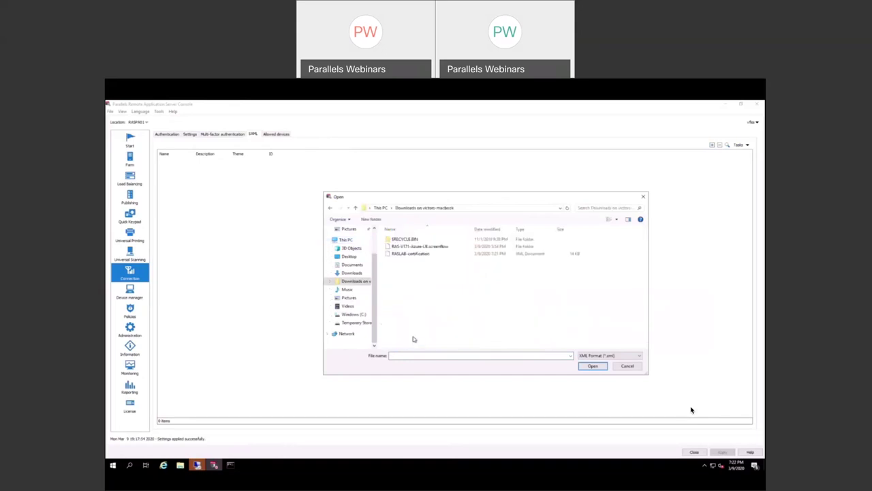
{"action": "left_click", "coordinate": [422, 255]}
{"action": "left_click", "coordinate": [593, 366]}
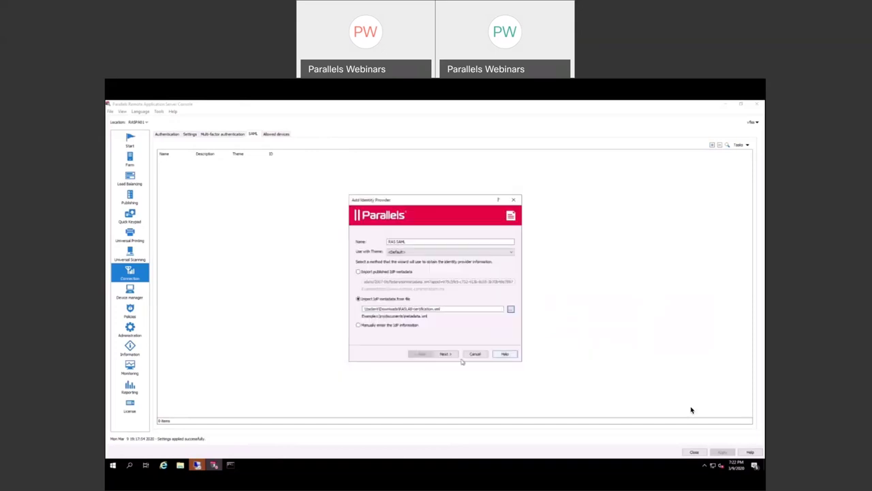
{"action": "left_click", "coordinate": [444, 354]}
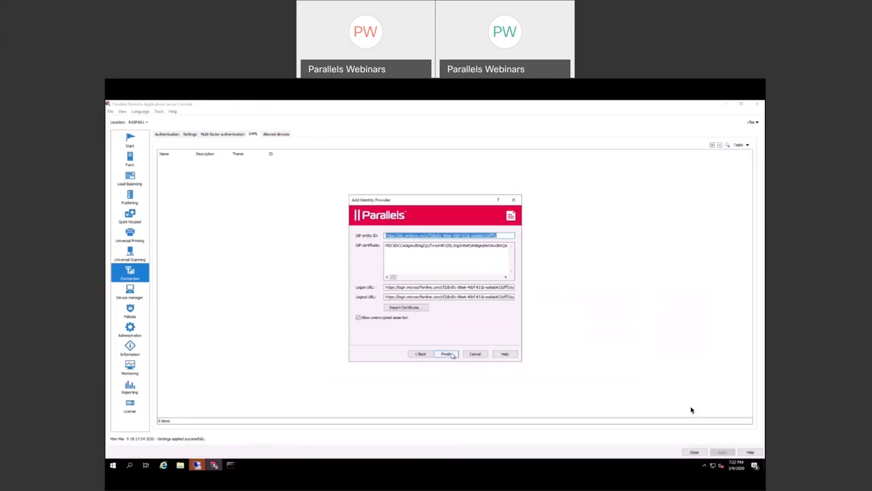
Save the new RAS SAML identity provider, then set its SP host to 52.163.65.120.
{"action": "left_click", "coordinate": [451, 355]}
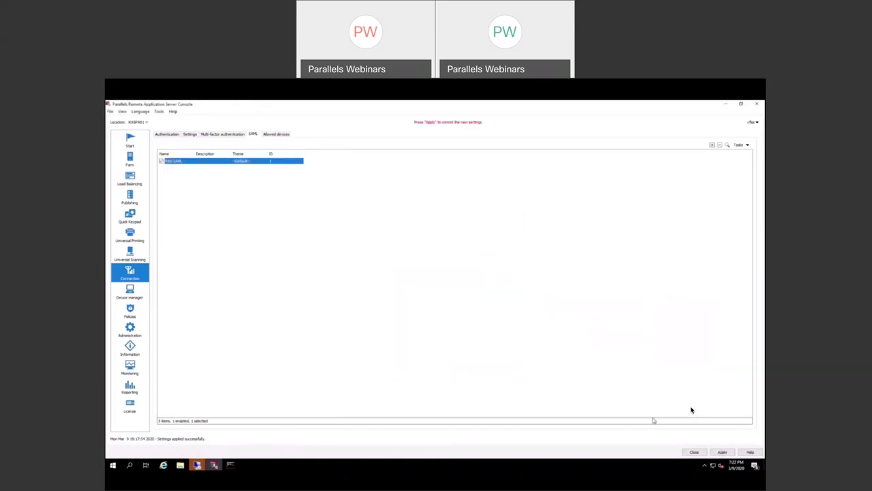
{"action": "left_click", "coordinate": [719, 452]}
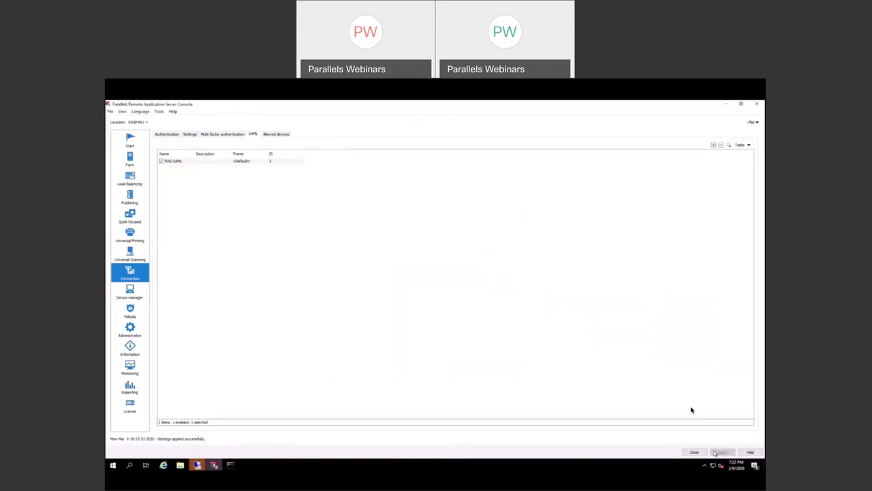
{"action": "double_click", "coordinate": [176, 161]}
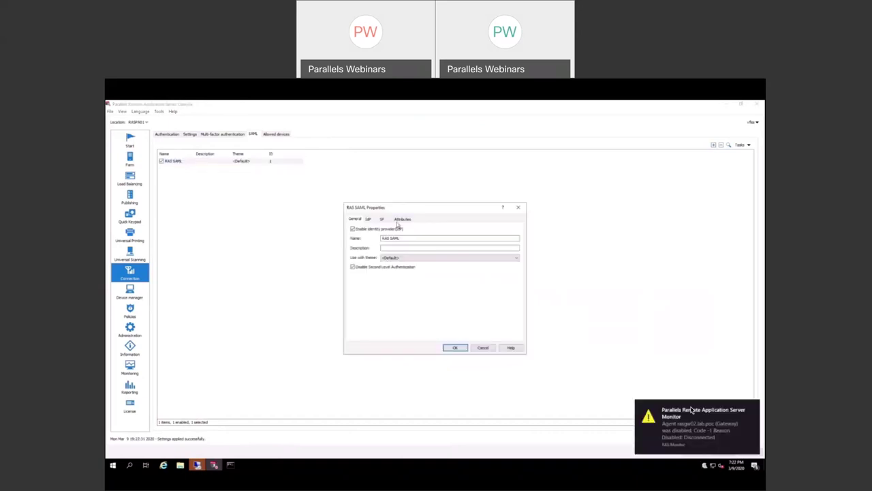
{"action": "left_click", "coordinate": [382, 220]}
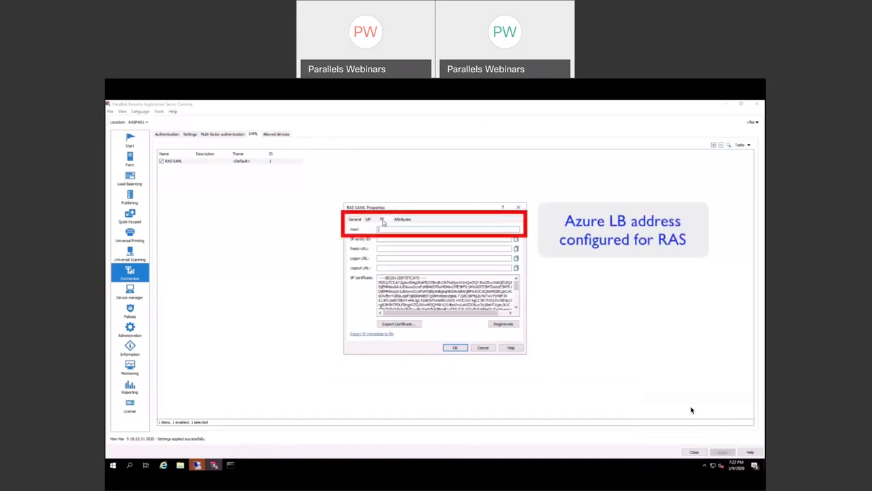
{"action": "type", "text": "52.163."}
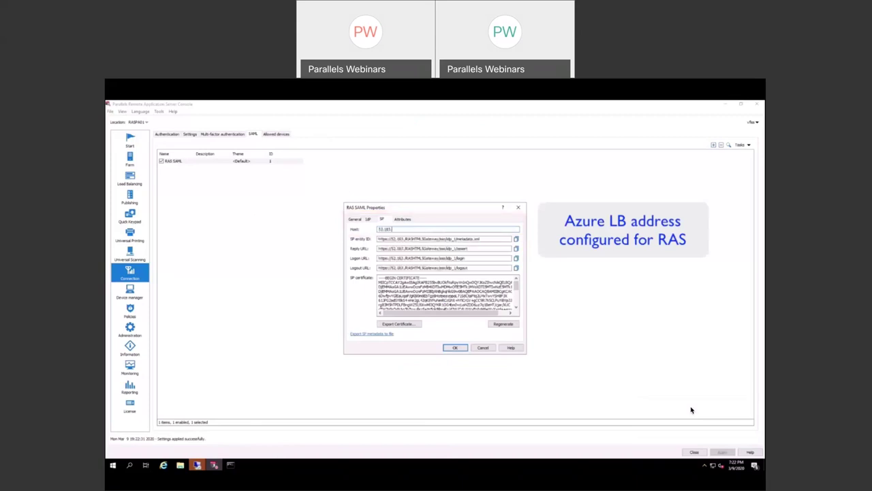
{"action": "type", "text": "65."}
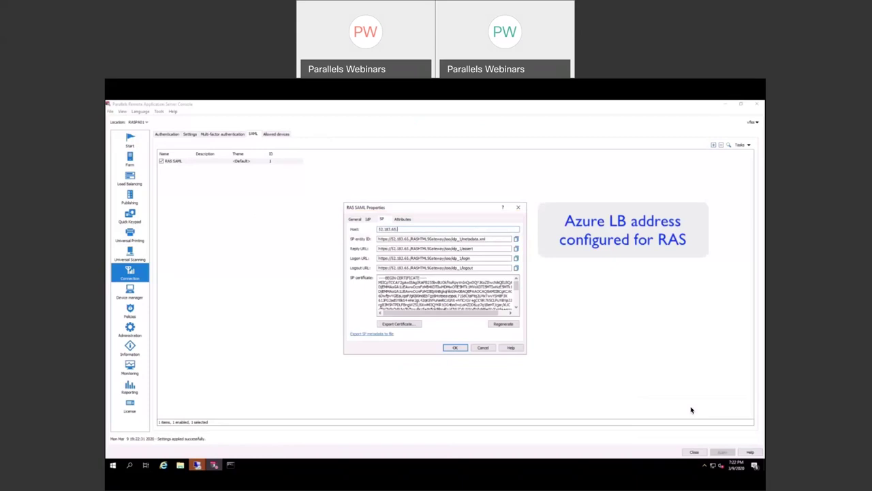
{"action": "type", "text": "120"}
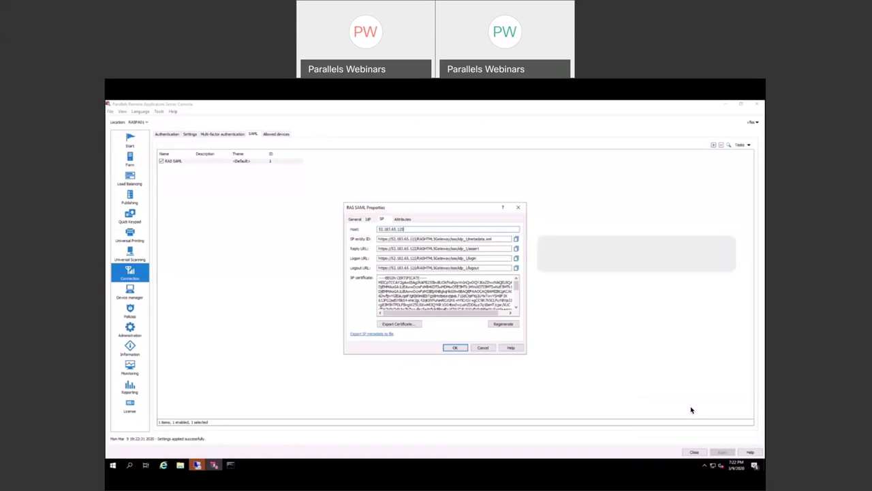
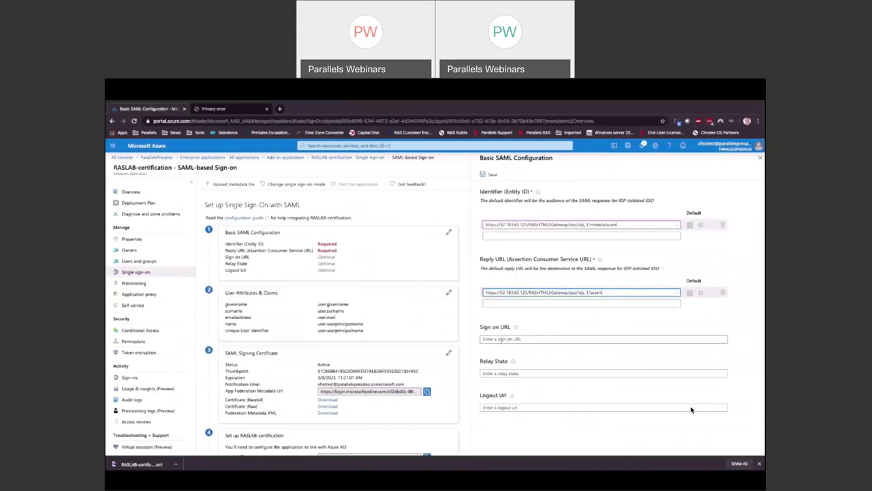
Paste the gateway login URL into Sign on URL and Relay State and the RAS logout URL into Logout Url, then save.
{"action": "type", "text": "https://52.183.65.125/RASHTMLSGateway/sso/idp_1/login"}
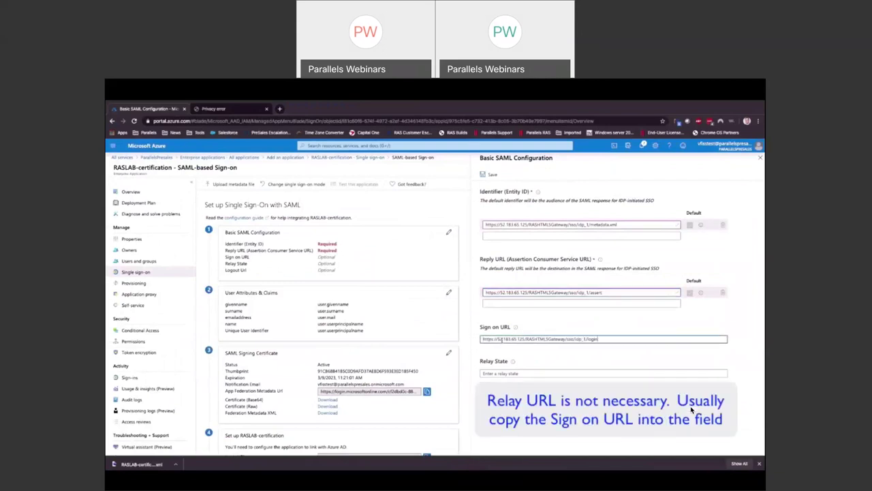
{"action": "left_click", "coordinate": [500, 374]}
{"action": "type", "text": "https://52.183.65.125/RASHTML5Gateway/sso/idp_1/login"}
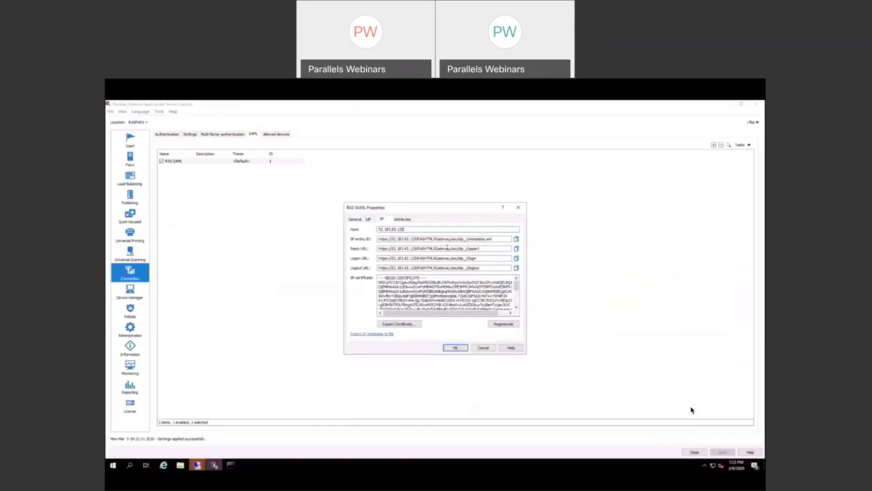
{"action": "left_click", "coordinate": [516, 268]}
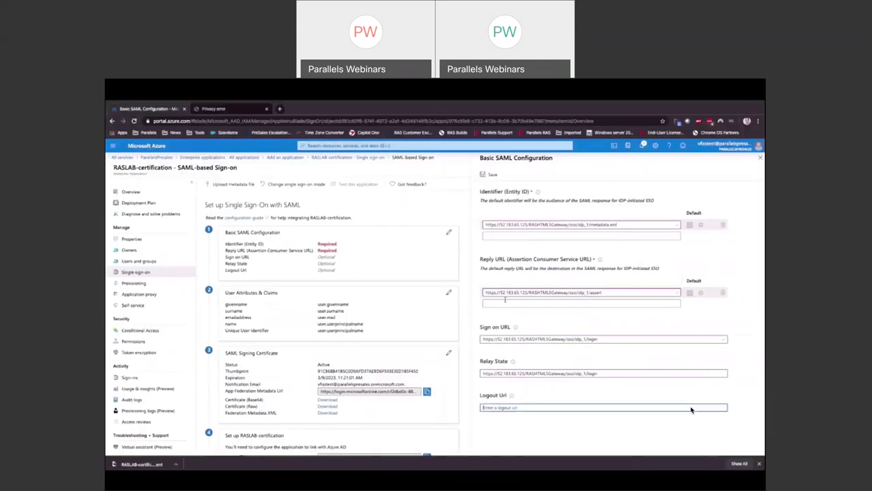
{"action": "key", "text": "ctrl+v"}
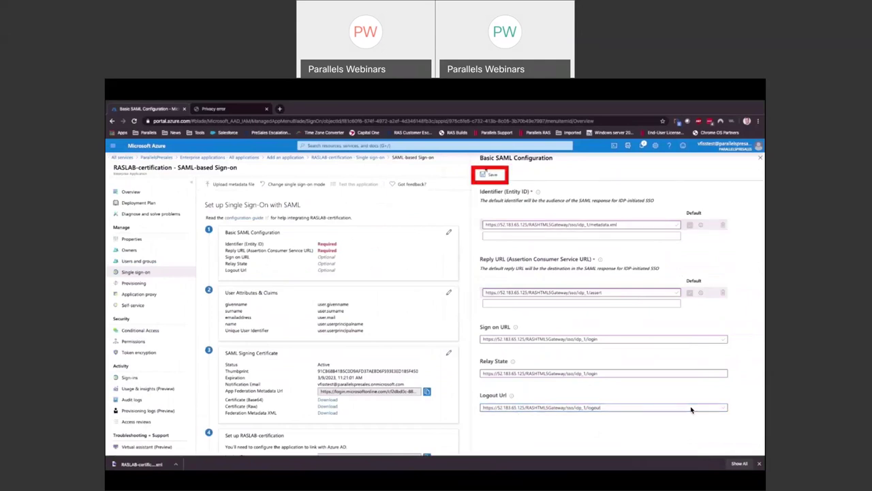
{"action": "left_click", "coordinate": [488, 175]}
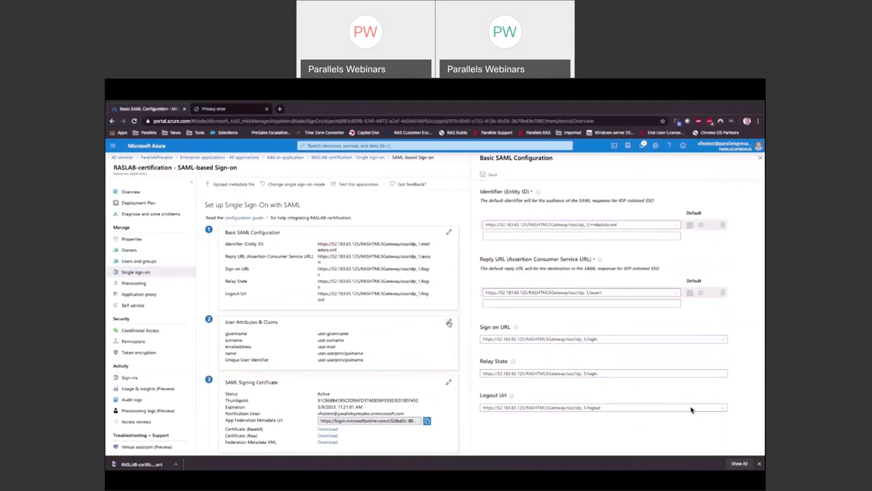
Copy the full name claim URI from the User Attributes & Claims page.
{"action": "left_click", "coordinate": [449, 323]}
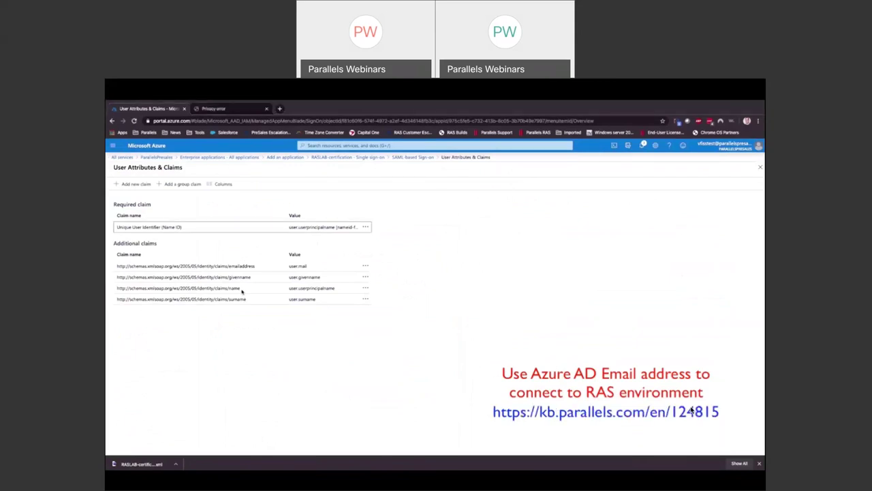
{"action": "left_click_drag", "start_coordinate": [116, 289], "coordinate": [246, 289]}
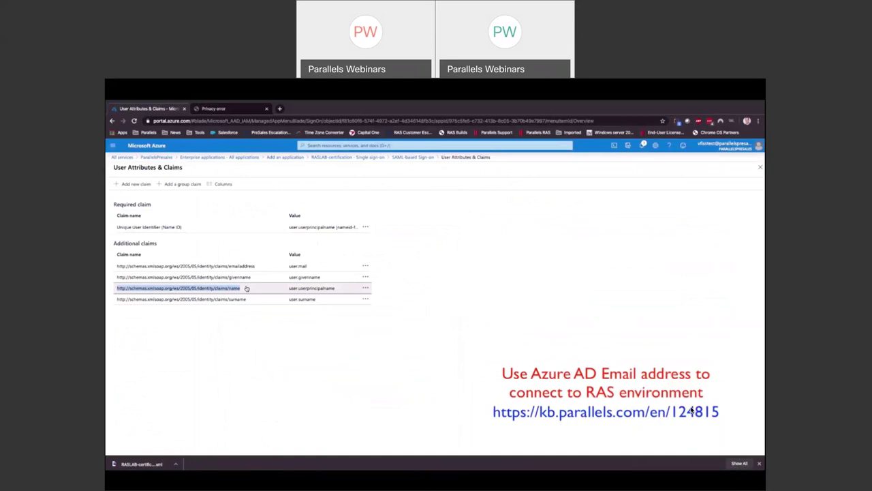
{"action": "right_click", "coordinate": [223, 290]}
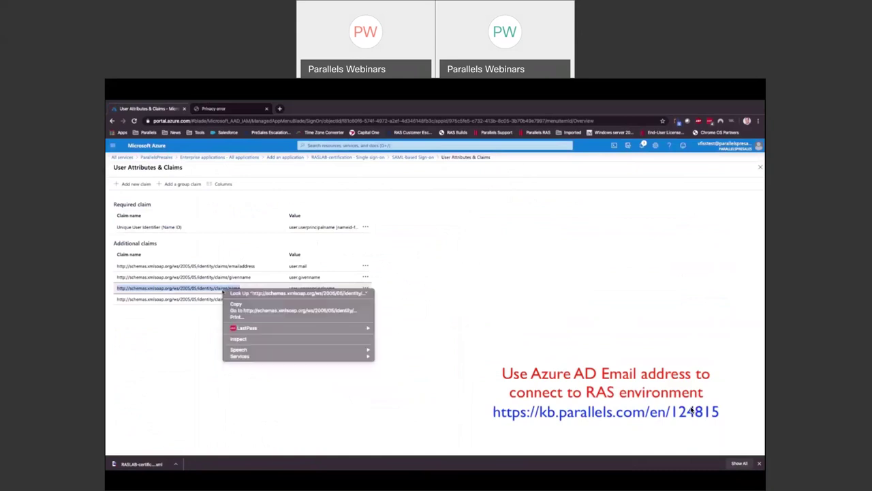
{"action": "left_click", "coordinate": [233, 304]}
{"action": "key", "text": "ctrl+Right"}
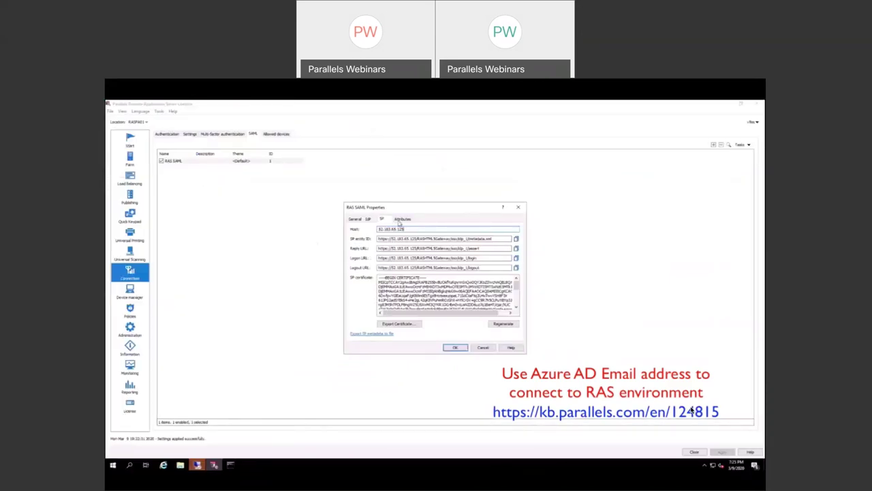
Enable the Custom SAML attribute with the pasted name claim URI and apply the RAS SAML settings.
{"action": "left_click", "coordinate": [399, 221]}
{"action": "left_click", "coordinate": [355, 269]}
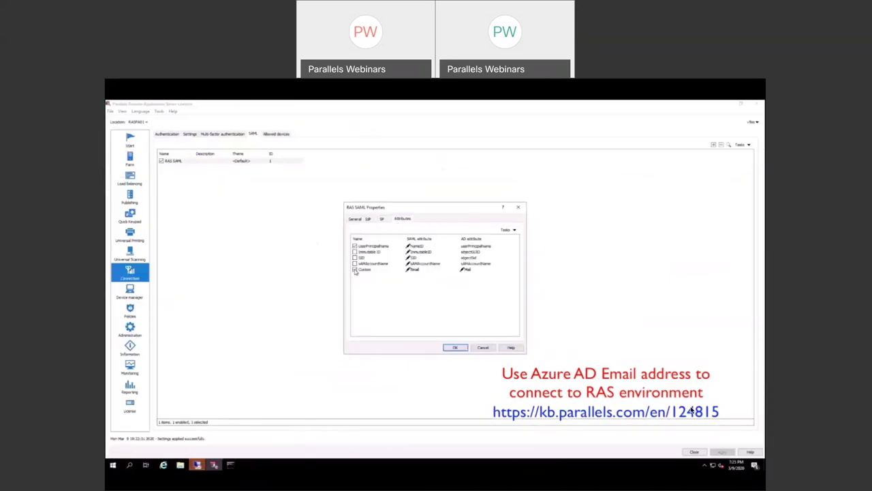
{"action": "left_click", "coordinate": [416, 270]}
{"action": "left_click", "coordinate": [416, 270]}
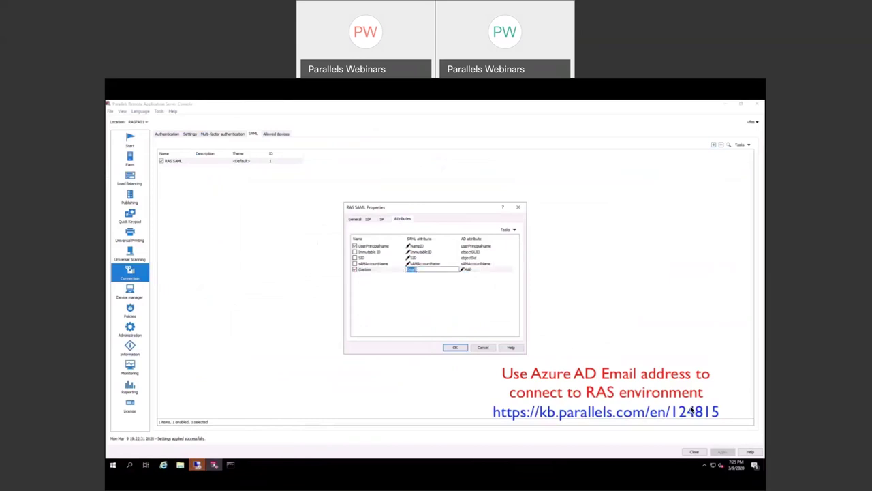
{"action": "right_click", "coordinate": [420, 271]}
{"action": "left_click", "coordinate": [434, 298]}
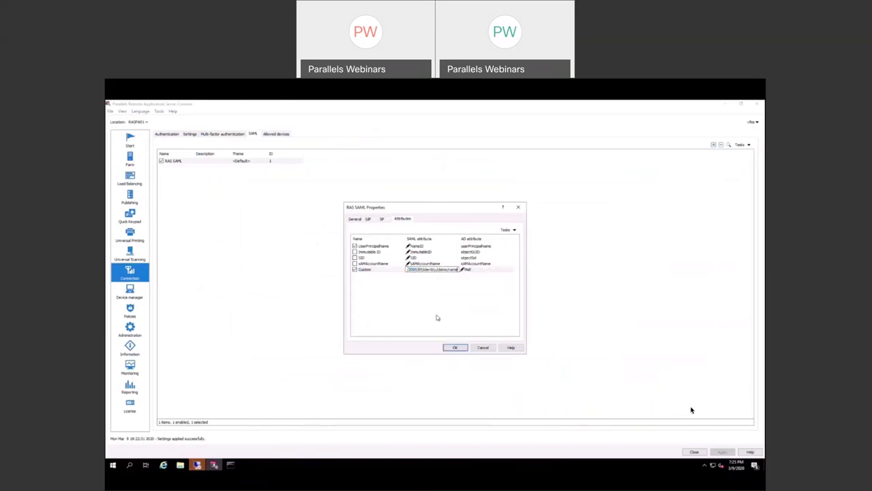
{"action": "left_click", "coordinate": [456, 348]}
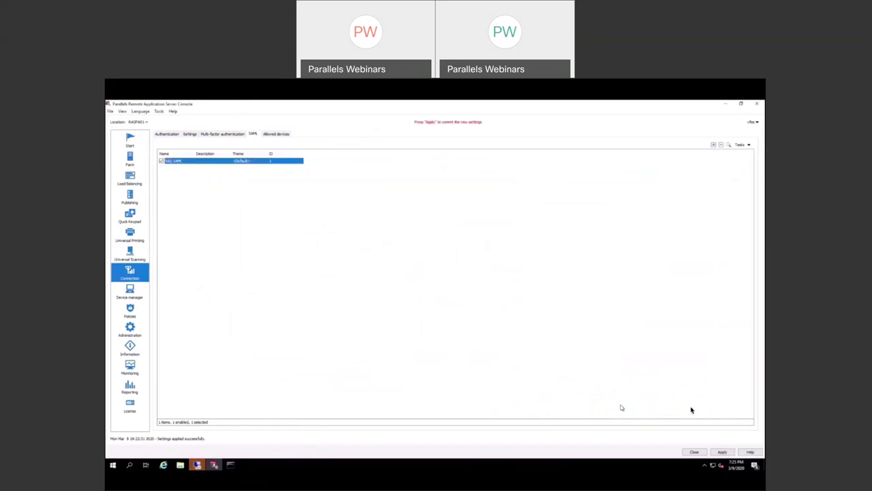
{"action": "left_click", "coordinate": [724, 451]}
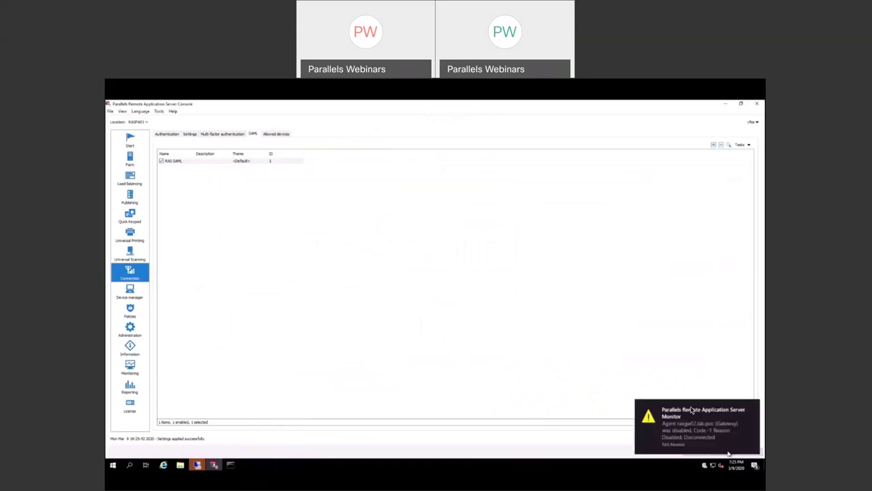
{"action": "left_click", "coordinate": [197, 465]}
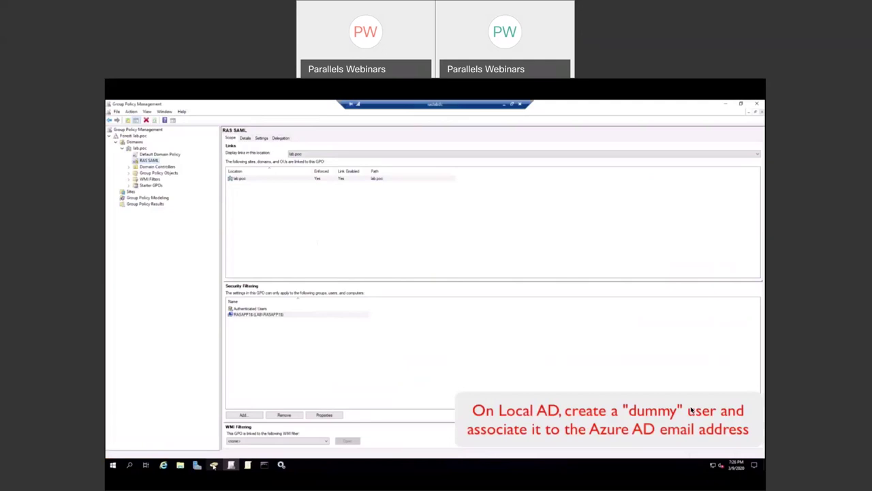
Start a new user in Users named 'Test User' with logon name 'test'.
{"action": "left_click", "coordinate": [213, 465]}
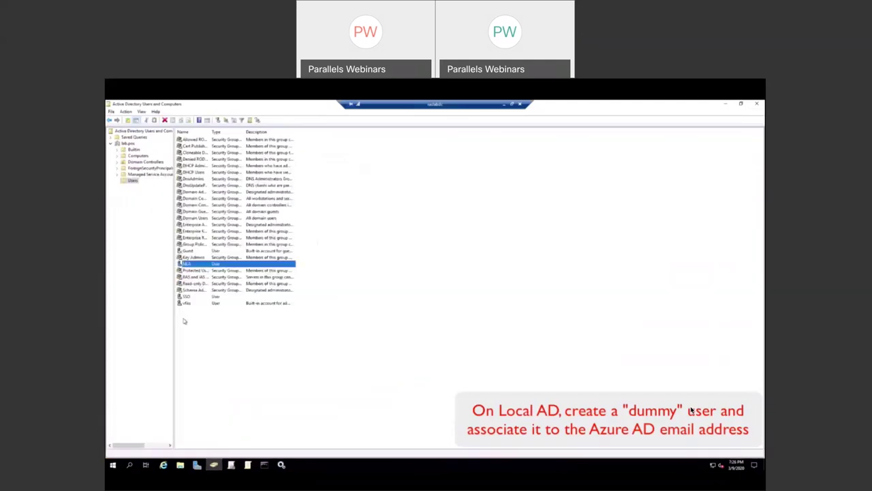
{"action": "left_click", "coordinate": [183, 321]}
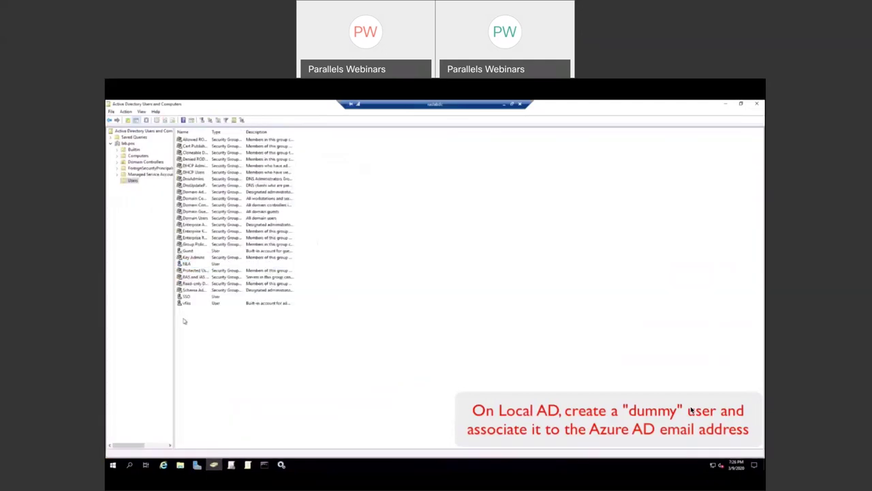
{"action": "right_click", "coordinate": [183, 321]}
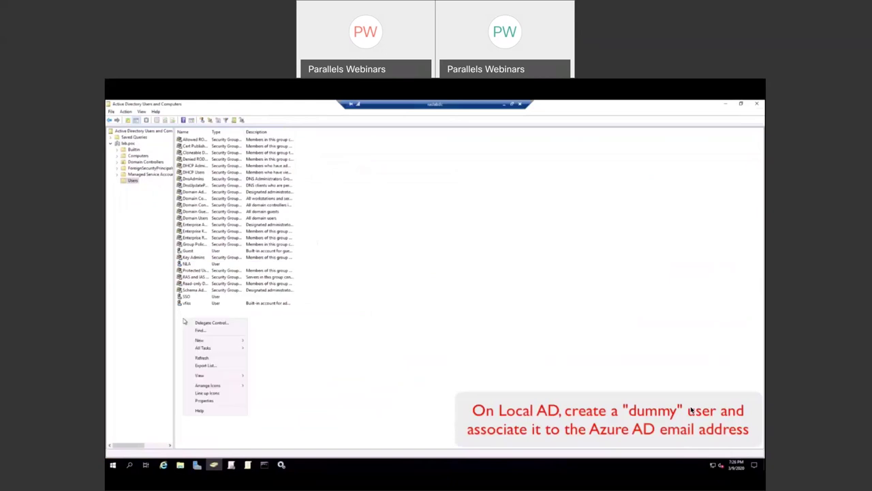
{"action": "mouse_move", "coordinate": [207, 344]}
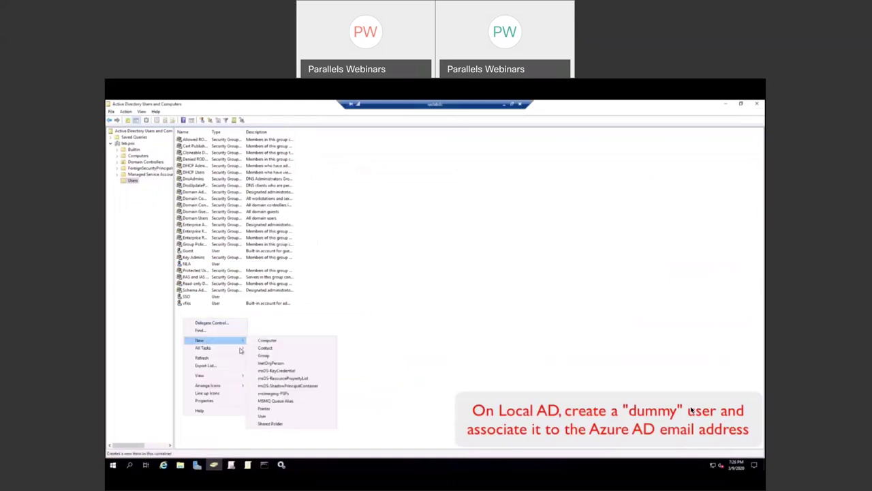
{"action": "left_click", "coordinate": [262, 416]}
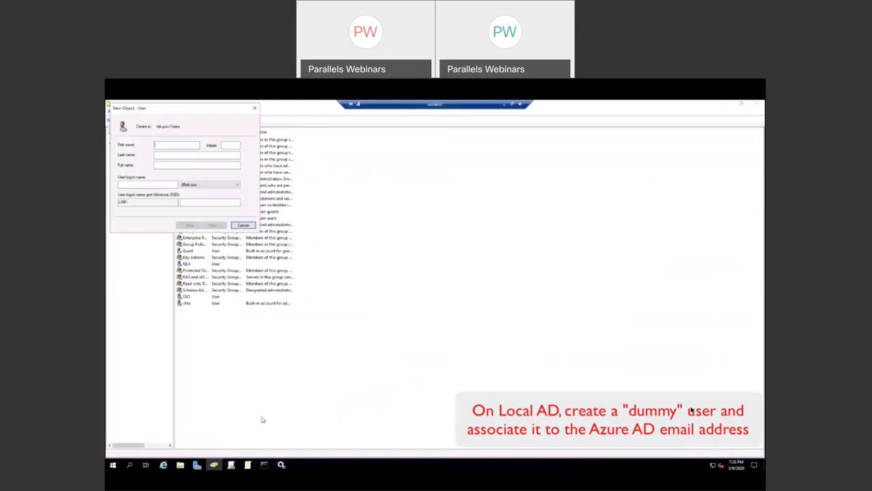
{"action": "type", "text": "Test "}
{"action": "type", "text": "Use"}
{"action": "type", "text": "r"}
{"action": "left_click", "coordinate": [145, 185]}
{"action": "type", "text": "tes"}
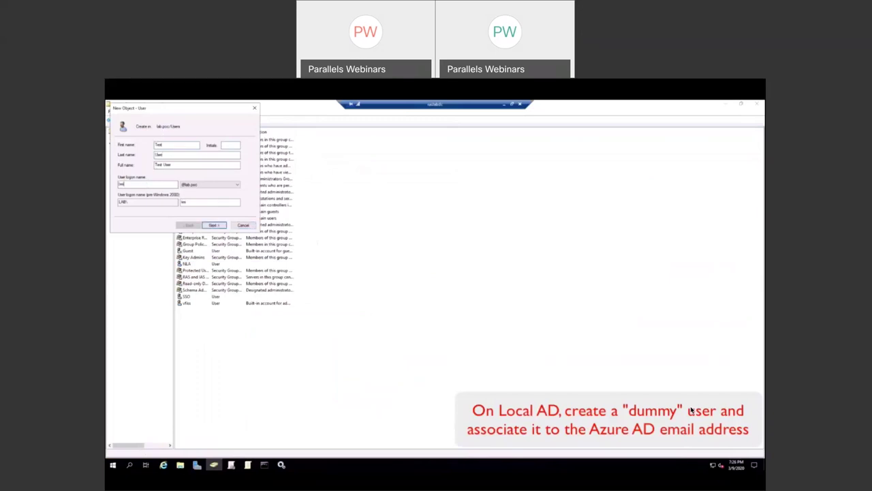
{"action": "type", "text": "t"}
Set the user's password so it never expires and the user cannot change it, then finish.
{"action": "left_click", "coordinate": [213, 226]}
{"action": "type", "text": "********"}
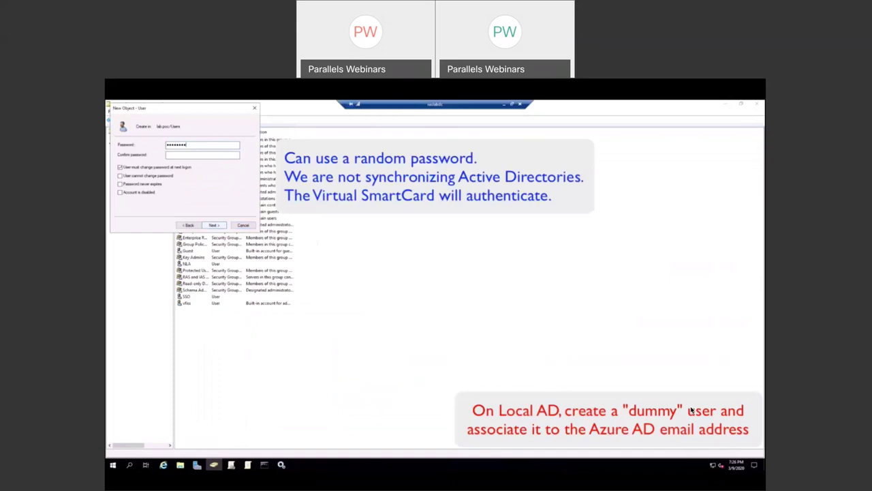
{"action": "type", "text": "**********"}
{"action": "left_click", "coordinate": [120, 167]}
{"action": "left_click", "coordinate": [120, 175]}
{"action": "left_click", "coordinate": [120, 183]}
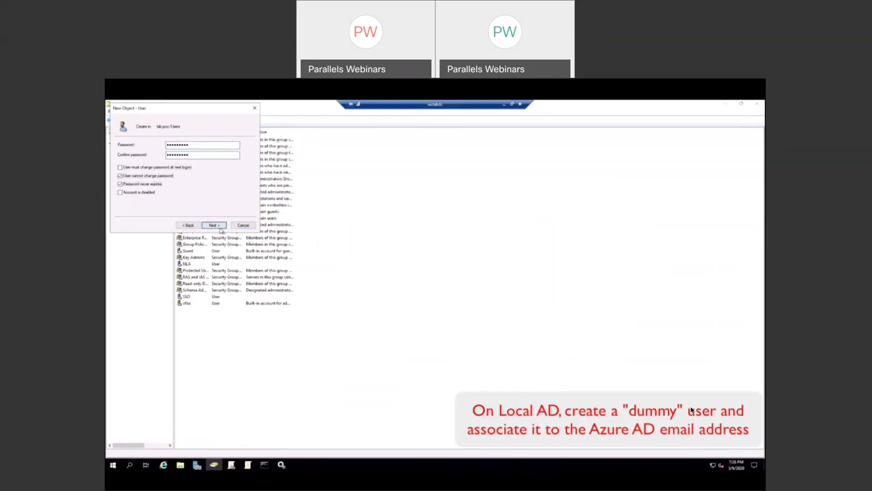
{"action": "left_click", "coordinate": [218, 225]}
{"action": "left_click", "coordinate": [218, 225]}
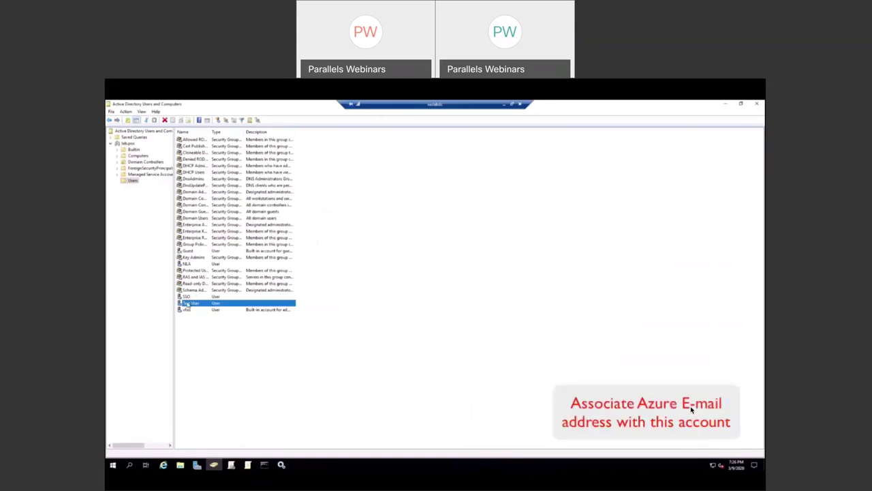
Enter the Azure AD e-mail address in Test User's E-mail field and save the properties.
{"action": "right_click", "coordinate": [187, 302]}
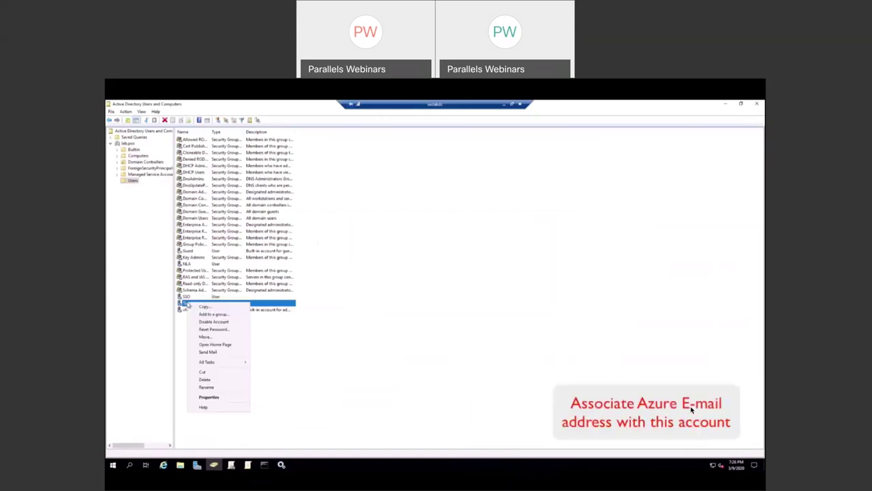
{"action": "left_click", "coordinate": [208, 397]}
{"action": "left_click", "coordinate": [416, 314]}
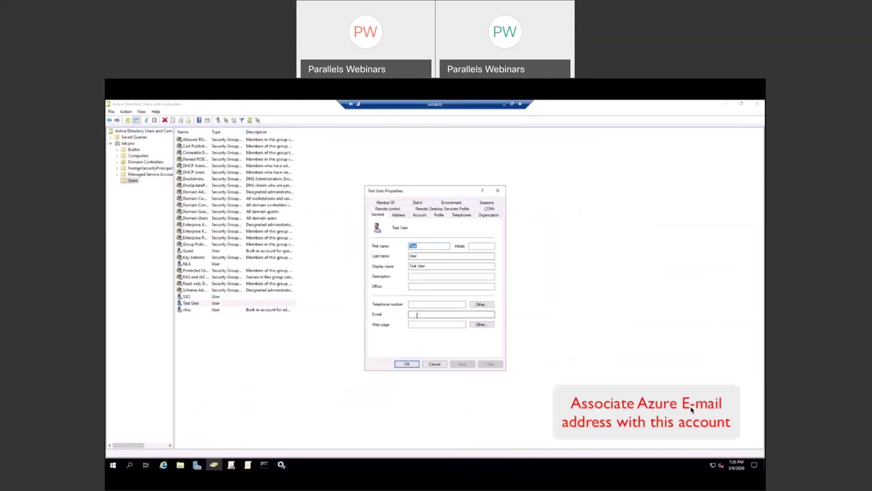
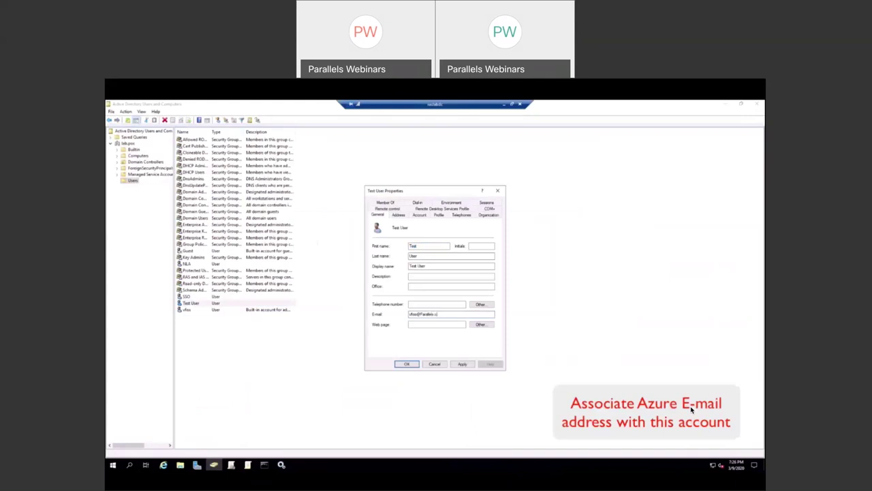
{"action": "left_click", "coordinate": [406, 364]}
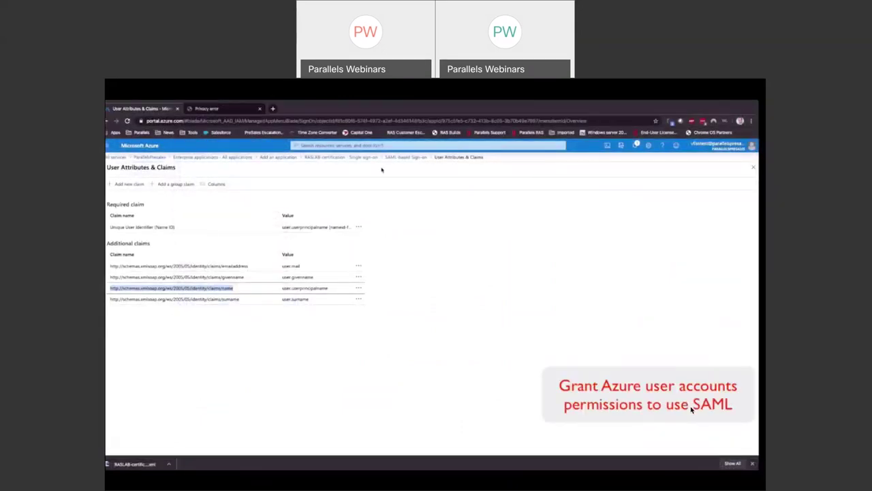
Assign the Admins and VDI Desktop groups to the application under Users and groups.
{"action": "left_click", "coordinate": [403, 156]}
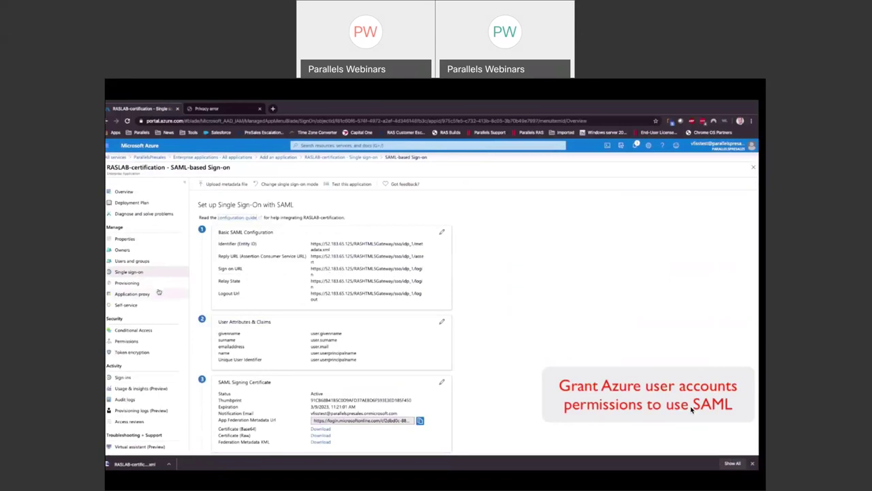
{"action": "left_click", "coordinate": [149, 262]}
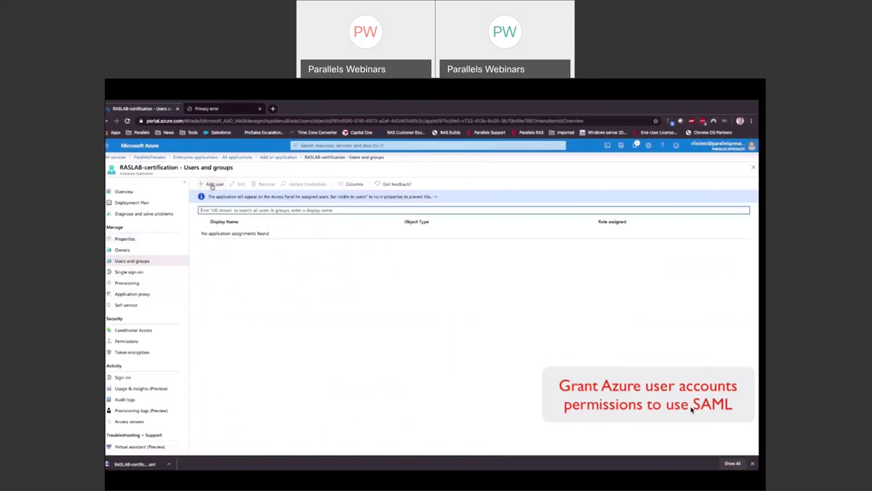
{"action": "left_click", "coordinate": [212, 185]}
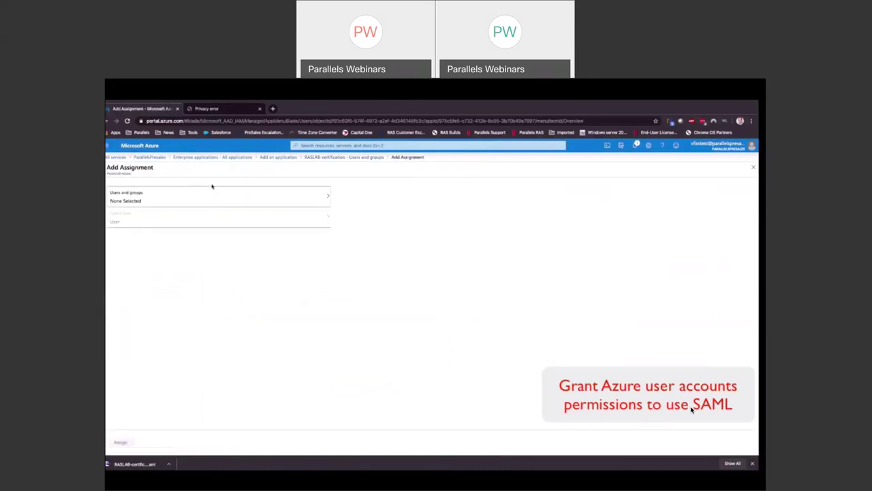
{"action": "left_click", "coordinate": [128, 201]}
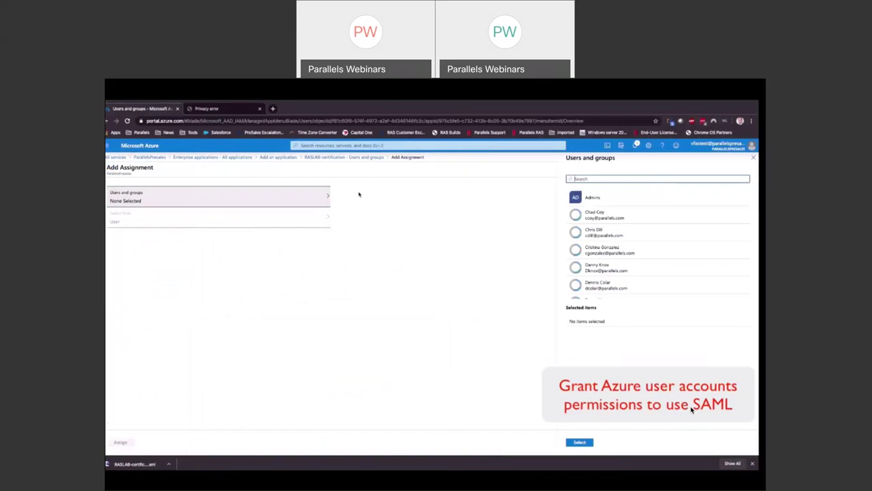
{"action": "left_click", "coordinate": [592, 197]}
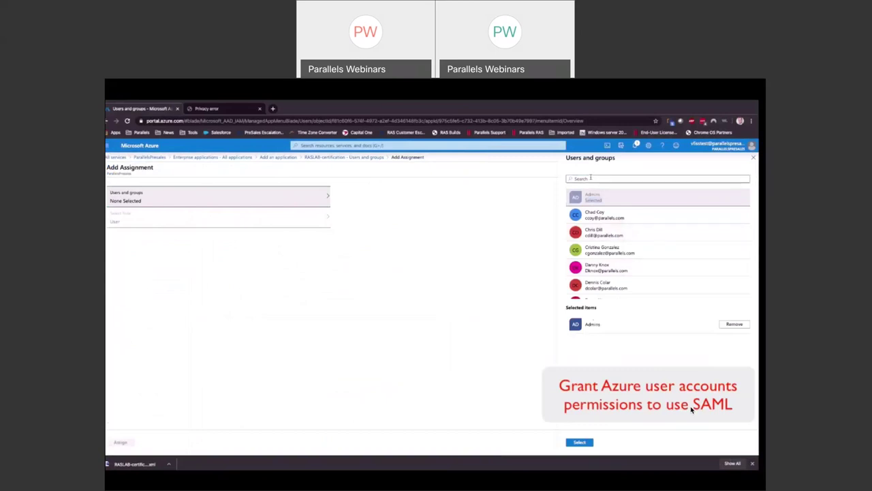
{"action": "scroll", "coordinate": [684, 238], "scroll_direction": "down", "scroll_amount": 5}
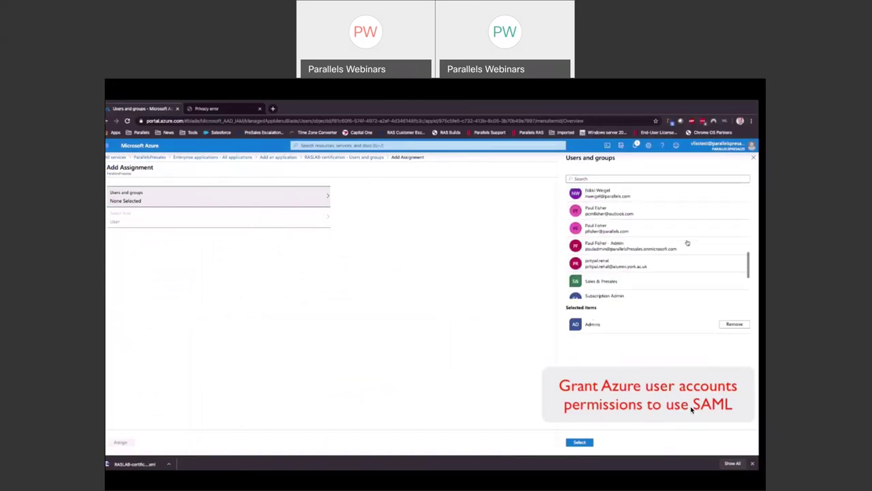
{"action": "scroll", "coordinate": [685, 236], "scroll_direction": "down", "scroll_amount": 4}
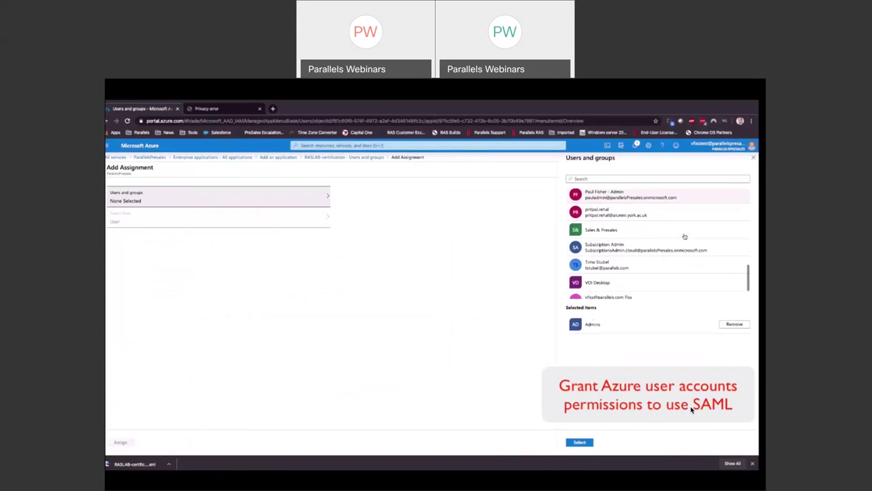
{"action": "left_click", "coordinate": [603, 254]}
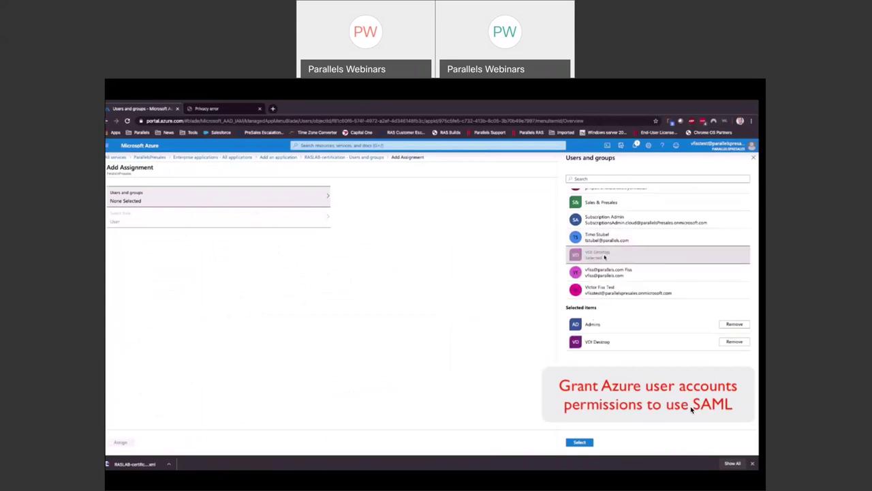
{"action": "scroll", "coordinate": [605, 257], "scroll_direction": "up", "scroll_amount": 6}
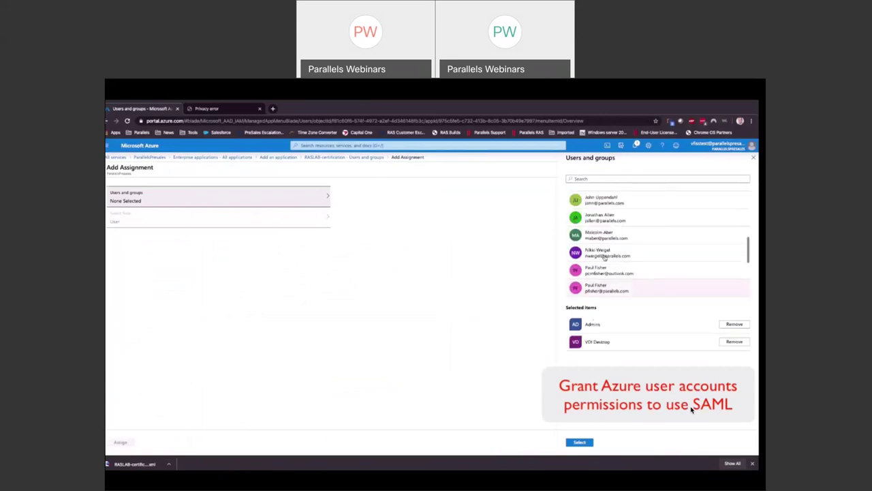
{"action": "scroll", "coordinate": [605, 257], "scroll_direction": "up", "scroll_amount": 5}
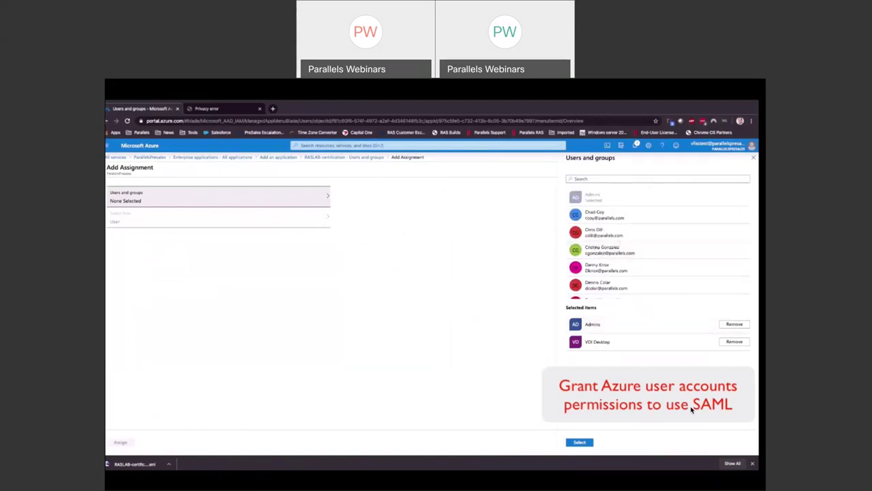
{"action": "left_click", "coordinate": [581, 442]}
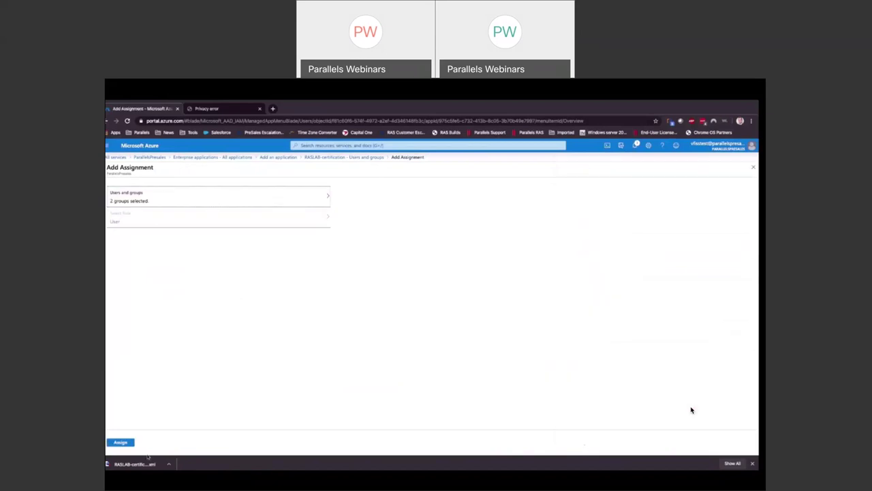
{"action": "left_click", "coordinate": [121, 442]}
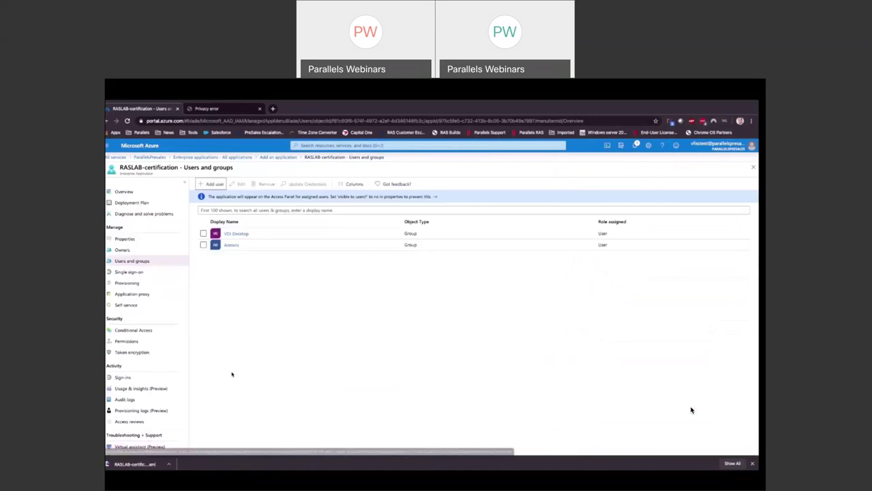
Review the six members of the Admins group.
{"action": "left_click", "coordinate": [231, 245]}
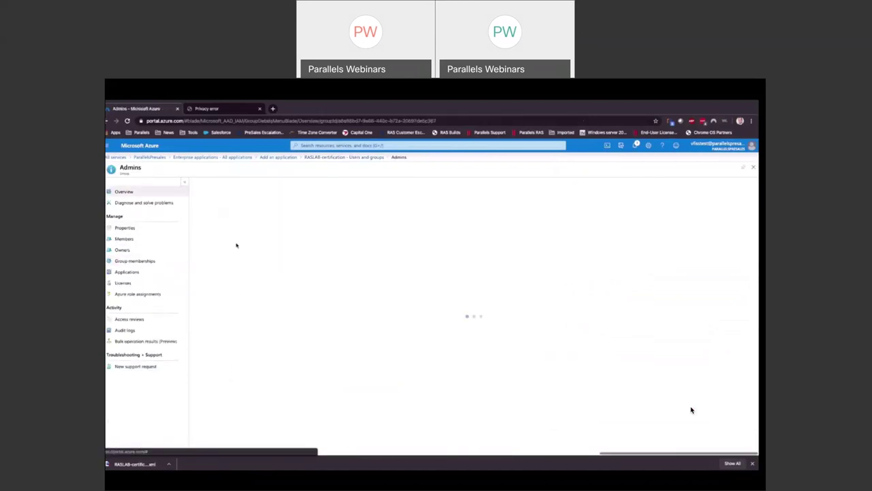
{"action": "left_click", "coordinate": [165, 239]}
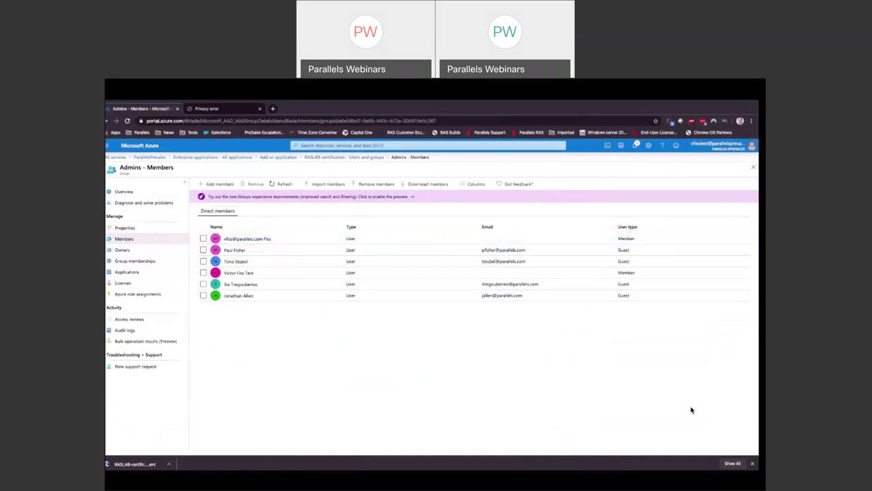
{"action": "key", "text": "super+Tab"}
{"action": "left_click", "coordinate": [436, 114]}
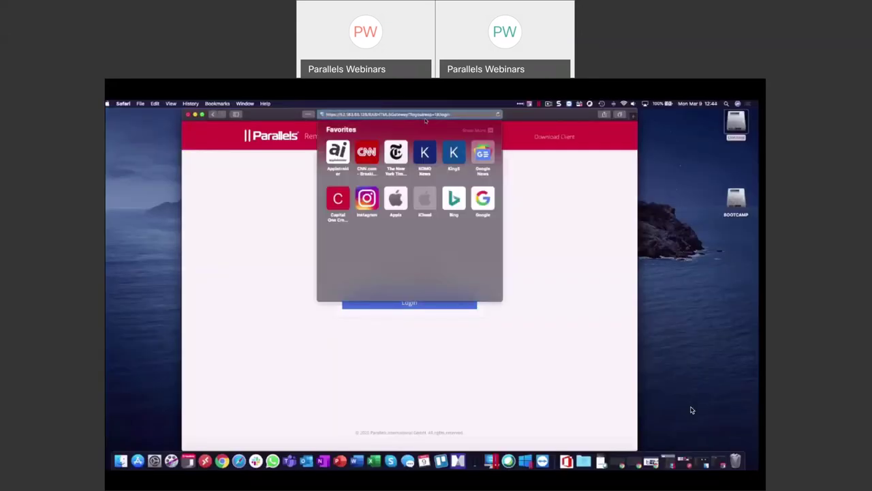
Sign in with the Microsoft account and password, then open Desktop in the Parallels HTML5 Client.
{"action": "key", "text": "Return"}
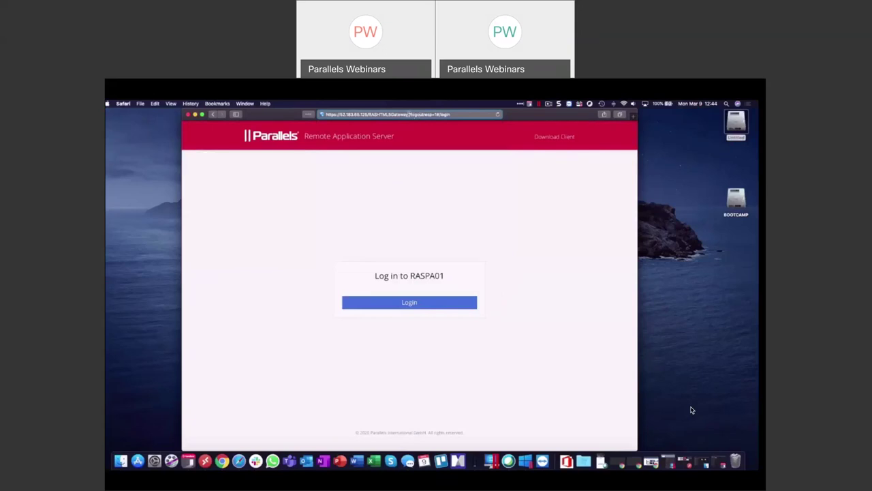
{"action": "key", "text": "Return"}
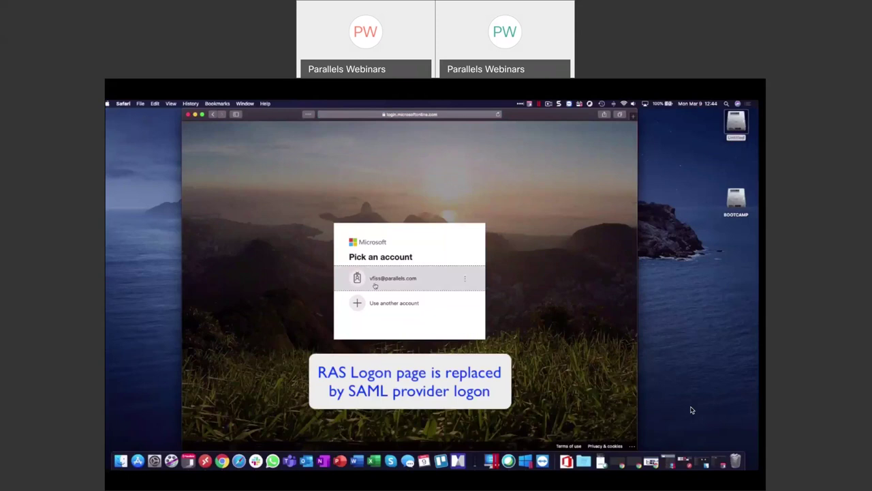
{"action": "left_click", "coordinate": [375, 285]}
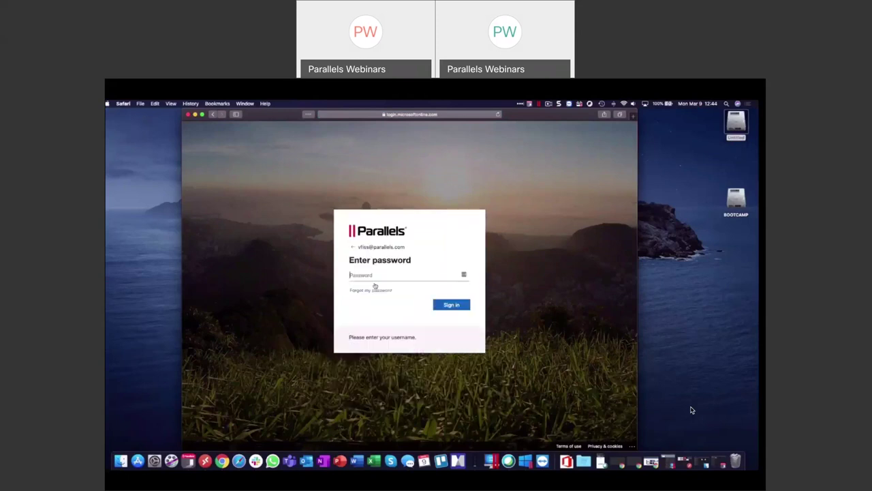
{"action": "type", "text": "•••••••••••••••••••••"}
{"action": "left_click", "coordinate": [450, 306]}
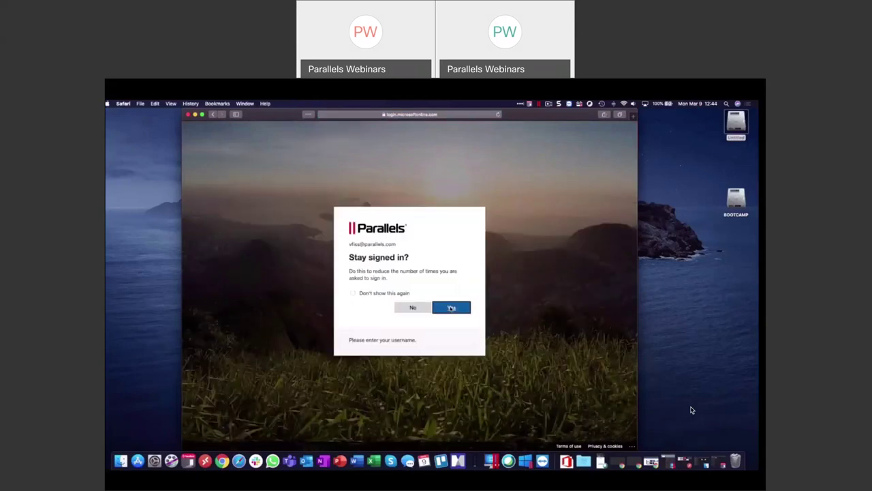
{"action": "left_click", "coordinate": [413, 305]}
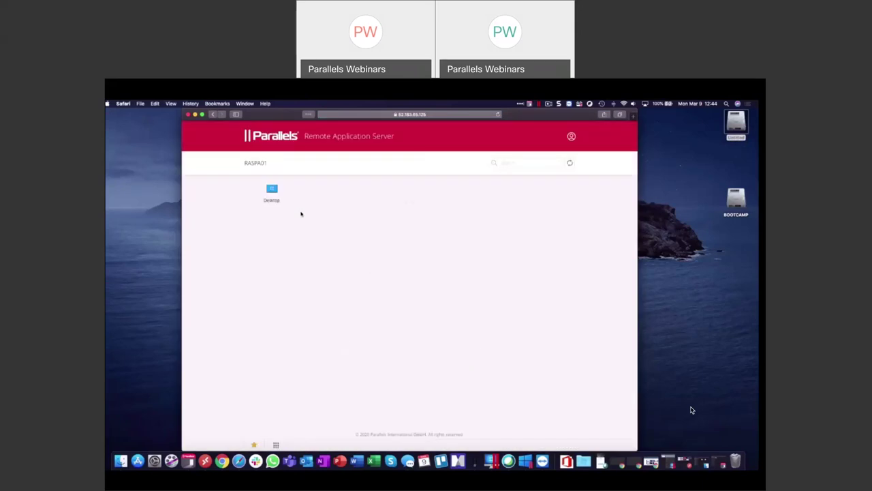
{"action": "left_click", "coordinate": [271, 197]}
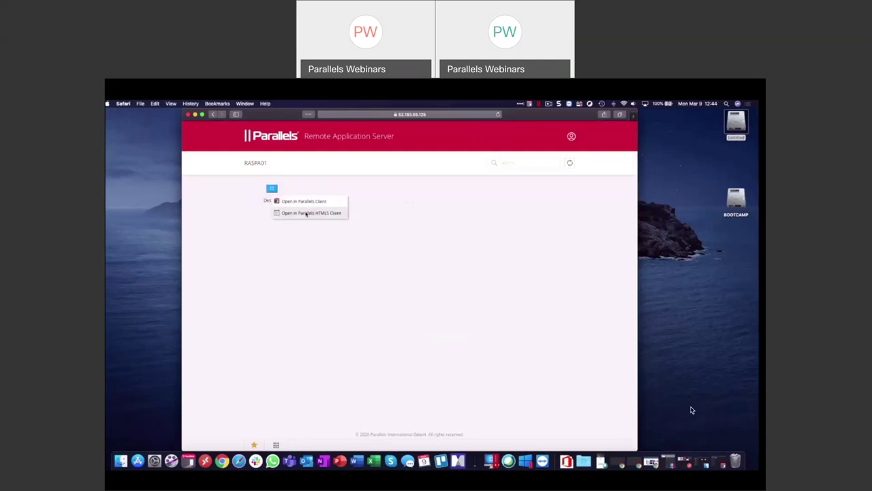
{"action": "left_click", "coordinate": [306, 213]}
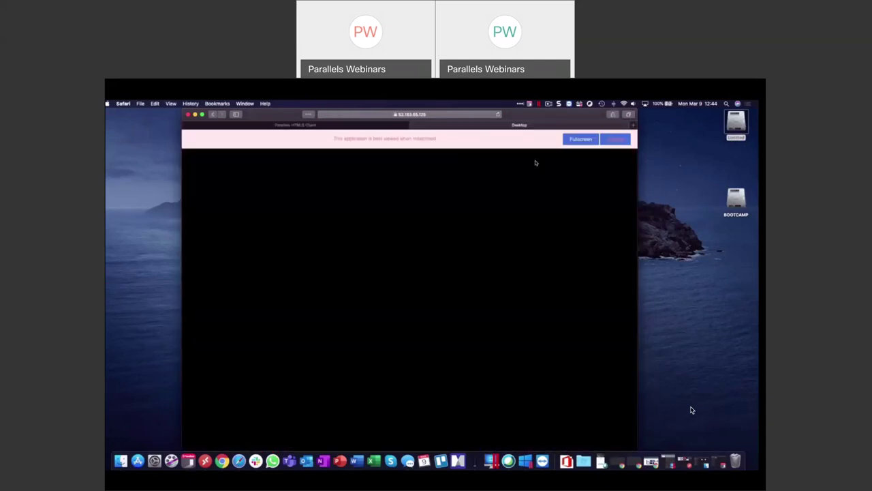
Show the Desktop session full screen, open its Start menu, then leave full screen.
{"action": "left_click", "coordinate": [579, 142]}
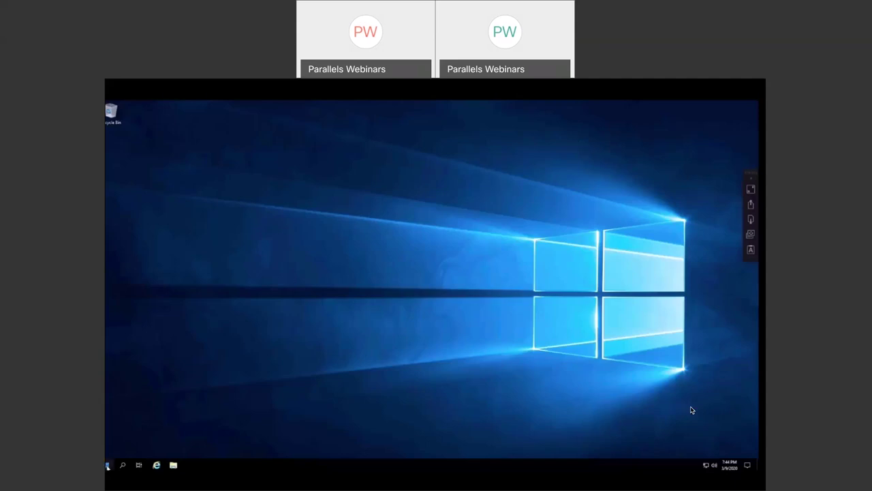
{"action": "left_click", "coordinate": [107, 466]}
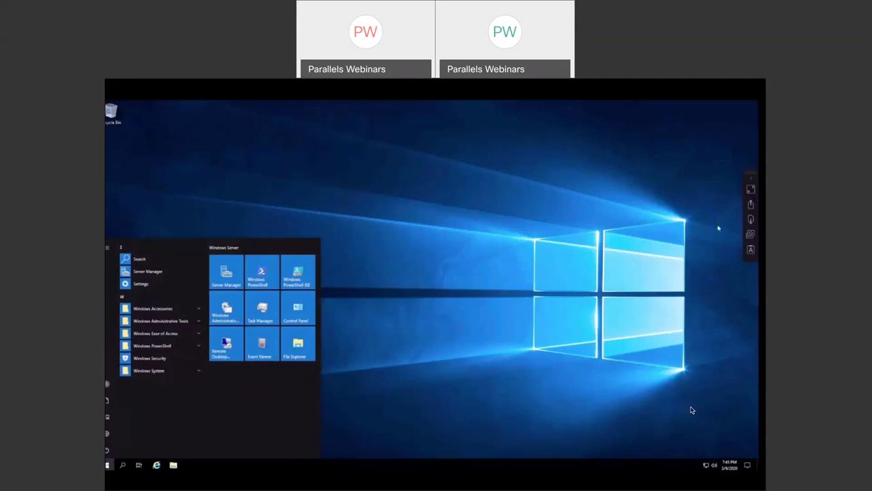
{"action": "left_click", "coordinate": [750, 190]}
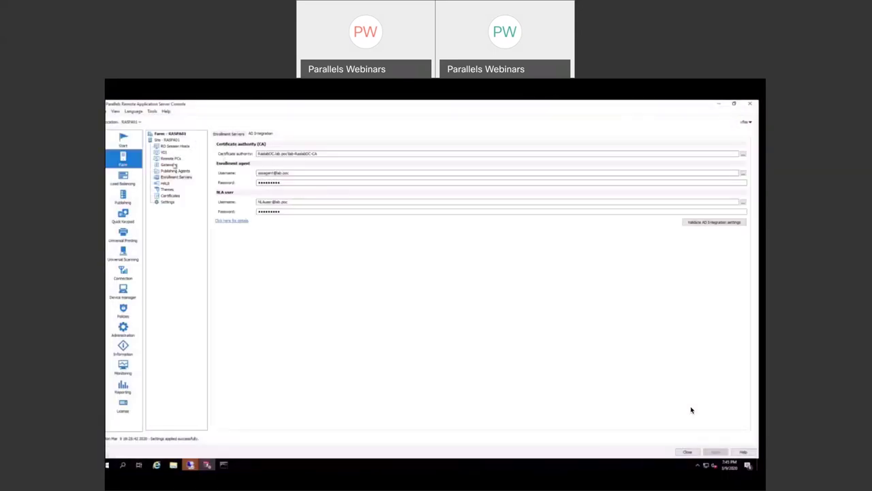
Show the RD Session Hosts list and select the test user's Desktop session under Sessions.
{"action": "left_click", "coordinate": [176, 146]}
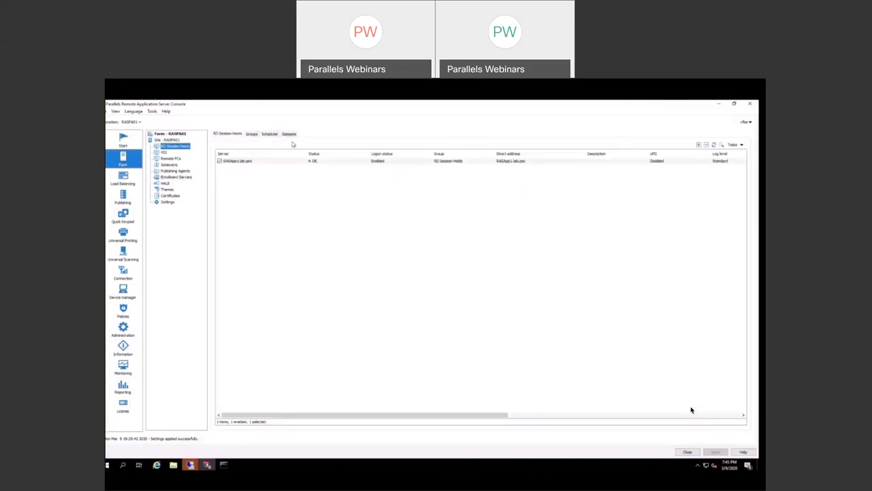
{"action": "left_click", "coordinate": [289, 134]}
{"action": "left_click", "coordinate": [284, 161]}
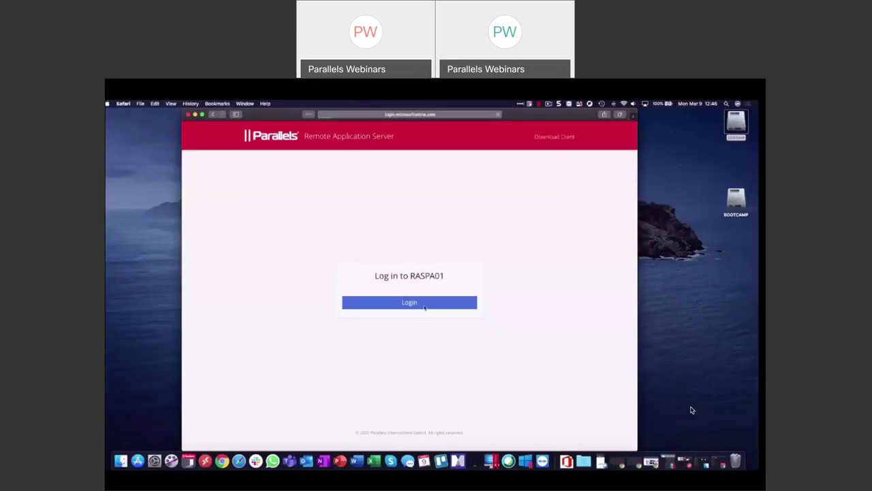
Sign in again with Microsoft and launch Desktop in the HTML5 client, which is denied.
{"action": "left_click", "coordinate": [423, 307]}
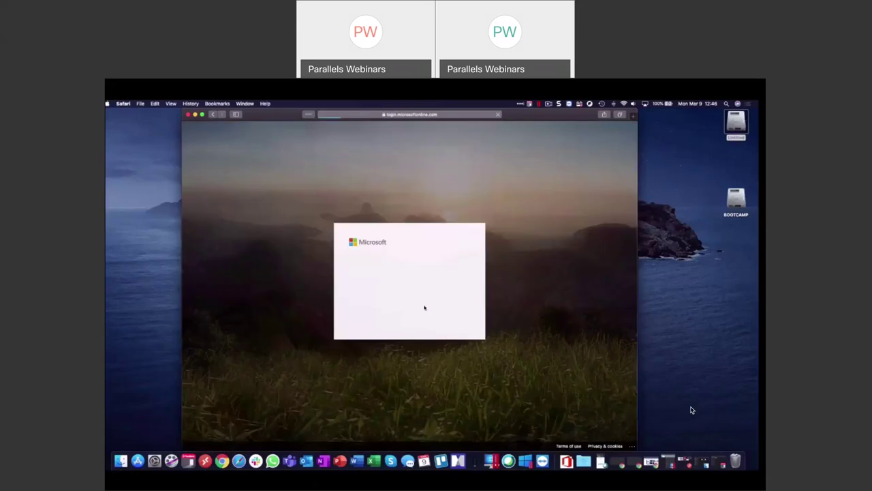
{"action": "left_click", "coordinate": [416, 278]}
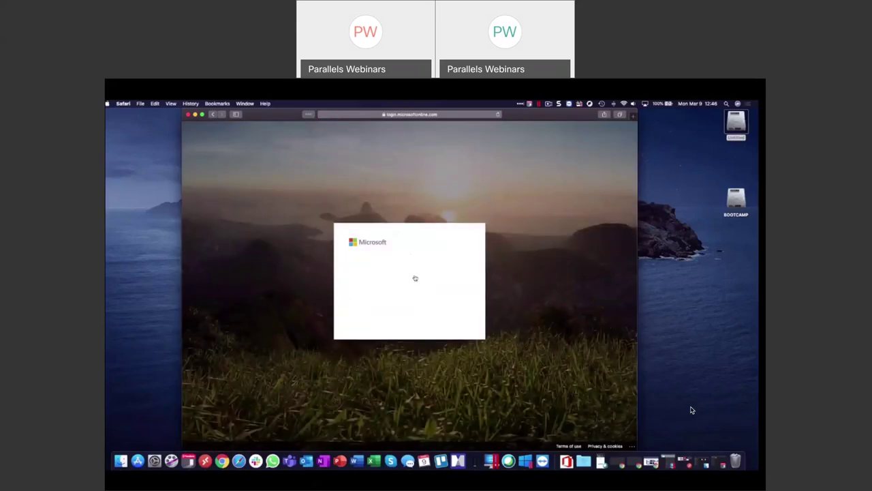
{"action": "type", "text": "••••••••••••••"}
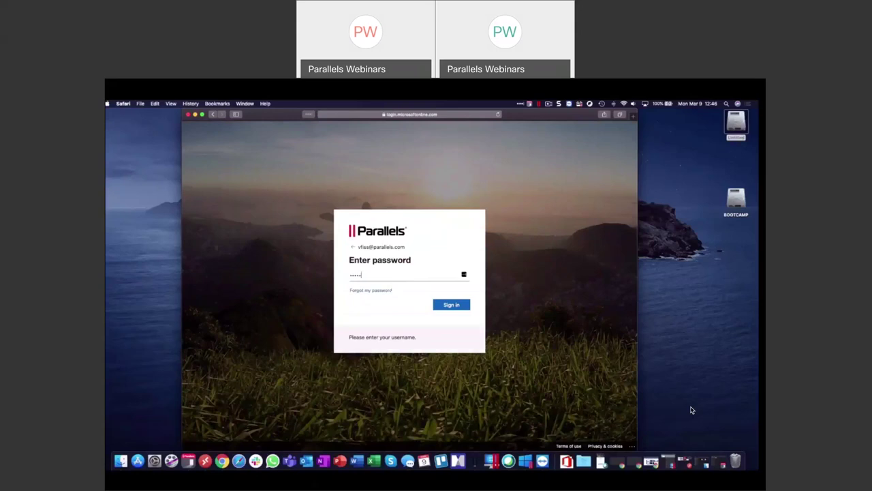
{"action": "type", "text": "••••••••••"}
{"action": "left_click", "coordinate": [465, 307]}
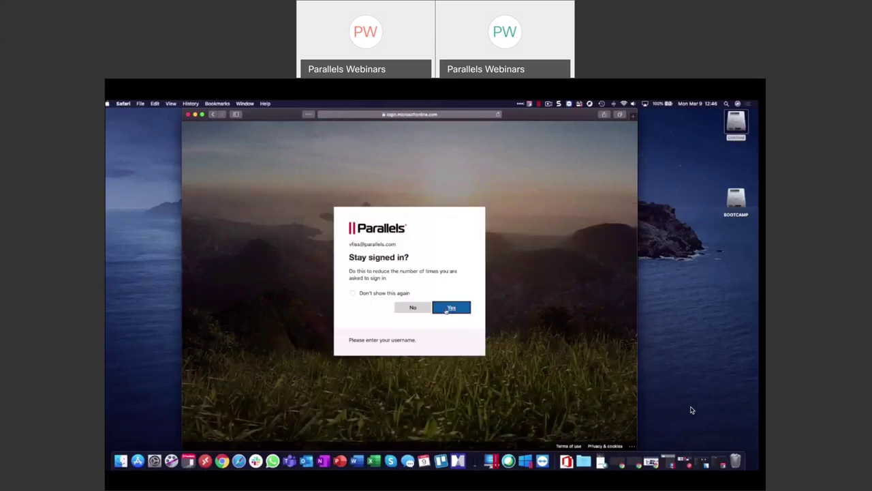
{"action": "left_click", "coordinate": [452, 308]}
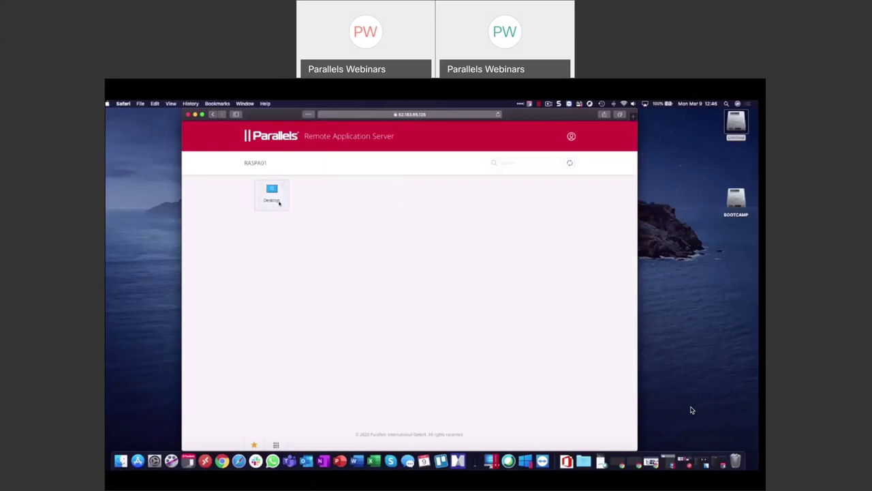
{"action": "left_click", "coordinate": [277, 208]}
{"action": "left_click", "coordinate": [290, 225]}
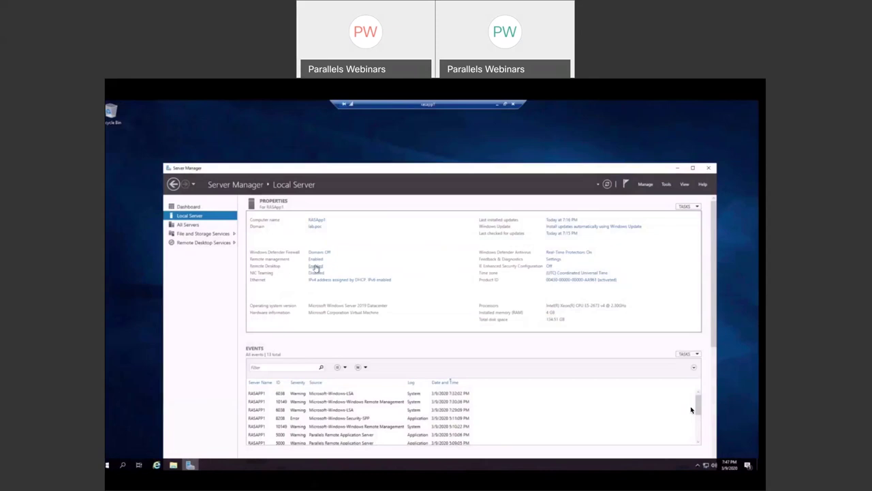
Add Domain Users to the session host's allowed Remote Desktop users and apply the system properties.
{"action": "left_click", "coordinate": [316, 267]}
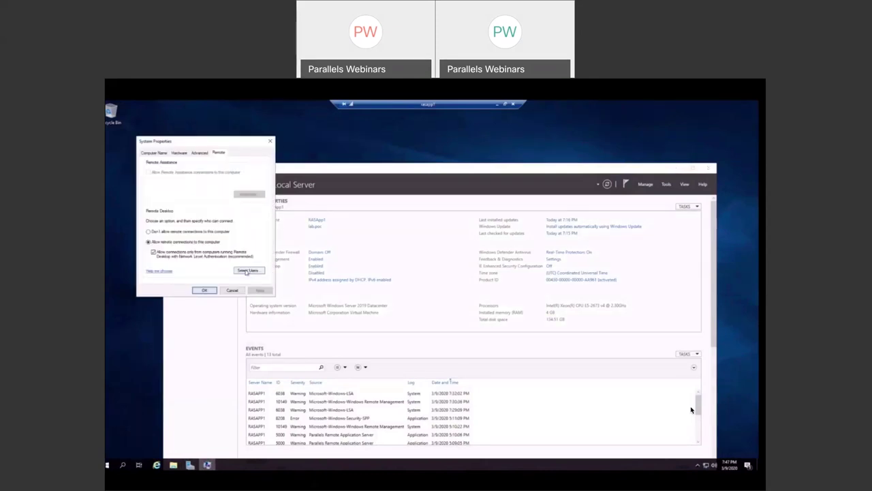
{"action": "left_click", "coordinate": [247, 271]}
{"action": "left_click", "coordinate": [156, 234]}
{"action": "type", "text": "domain Users"}
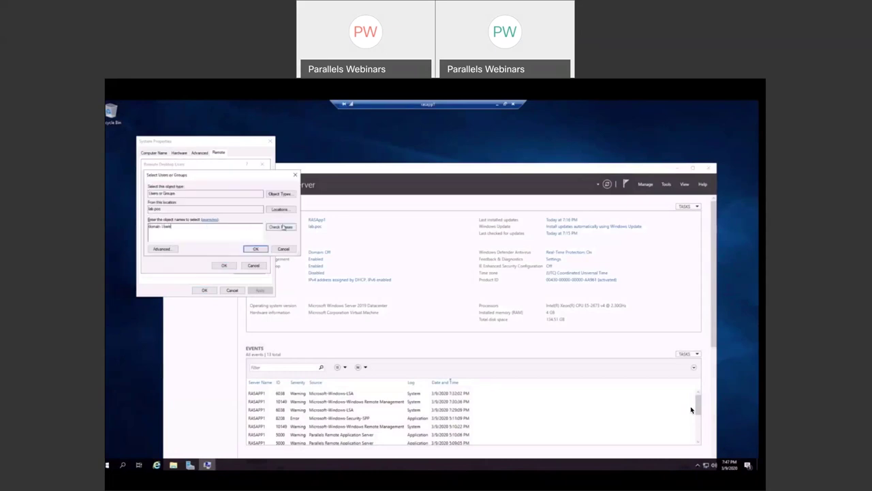
{"action": "left_click", "coordinate": [256, 248]}
{"action": "left_click", "coordinate": [226, 264]}
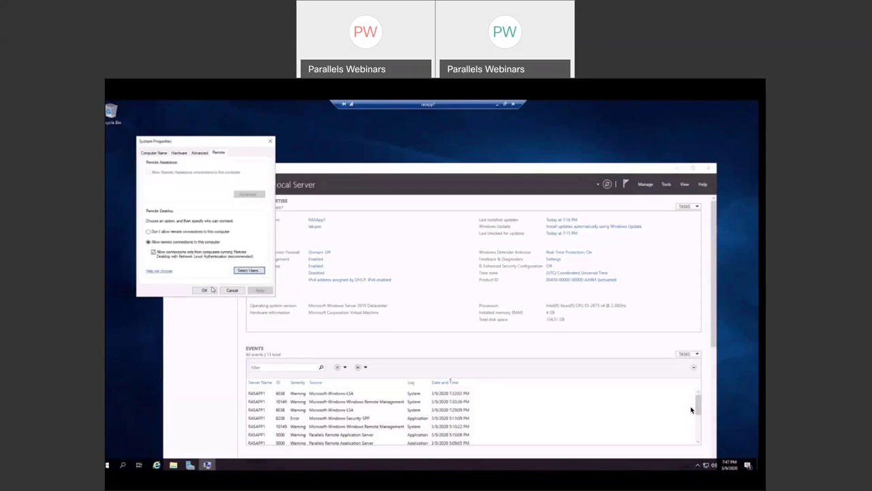
{"action": "left_click", "coordinate": [204, 290]}
Back in the browser, relaunch the published Desktop in the Parallels RAS HTML5 client.
{"action": "key", "text": "ctrl+Right"}
{"action": "key", "text": "ctrl+Right"}
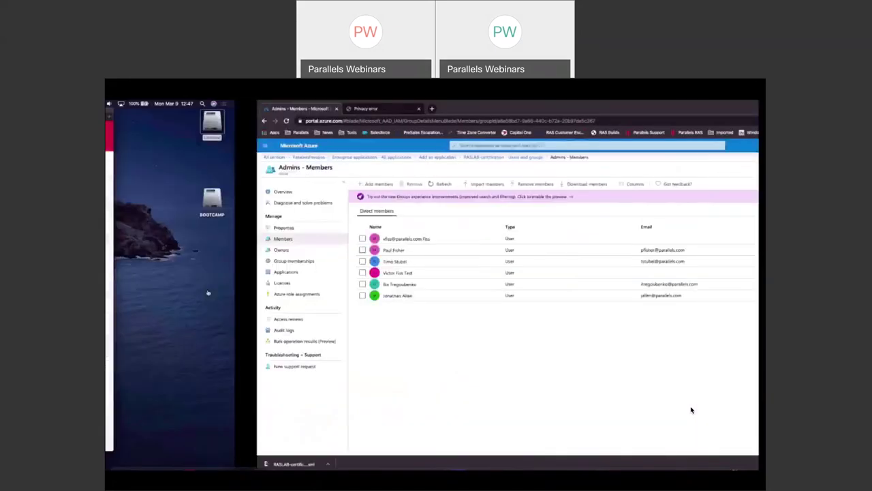
{"action": "left_click", "coordinate": [272, 190]}
{"action": "left_click", "coordinate": [283, 215]}
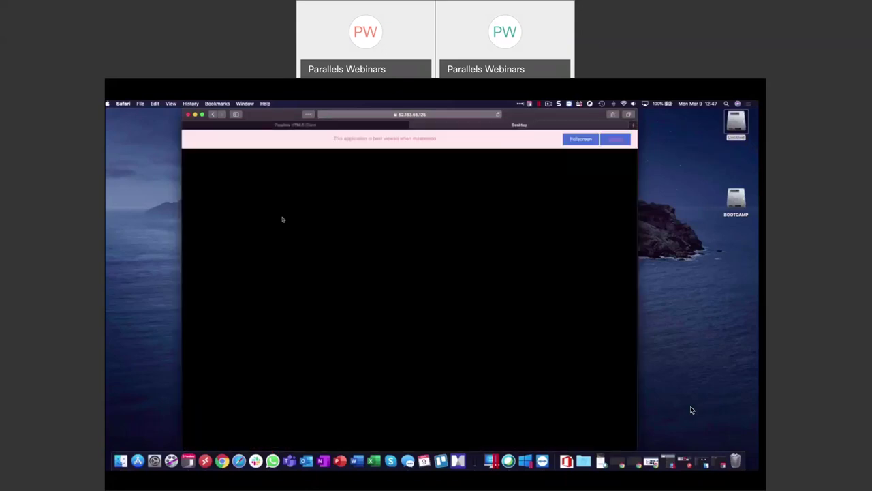
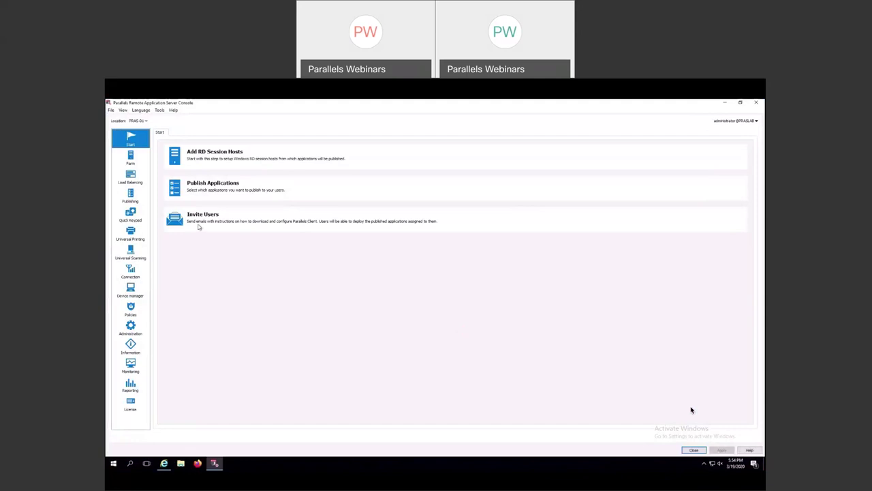
Edit the Agent Settings of RD Session Host PRAS-02 and accept them with OK.
{"action": "left_click", "coordinate": [134, 160]}
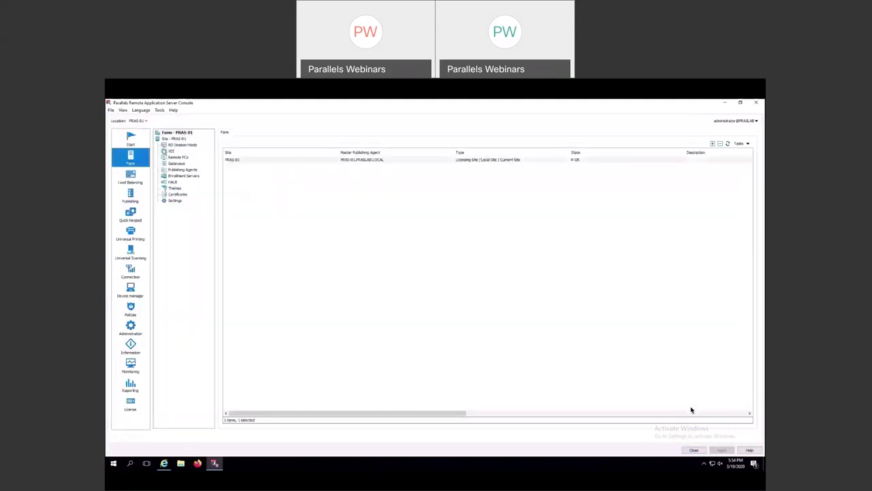
{"action": "left_click", "coordinate": [179, 145]}
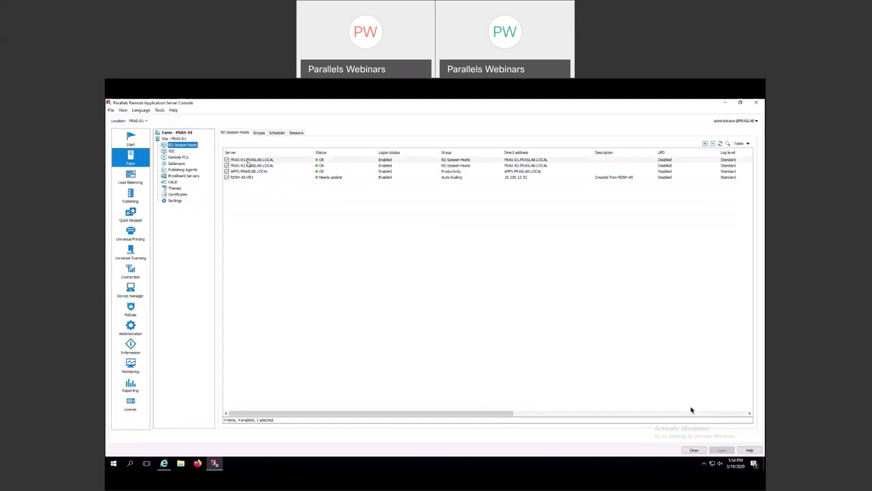
{"action": "left_click", "coordinate": [252, 165]}
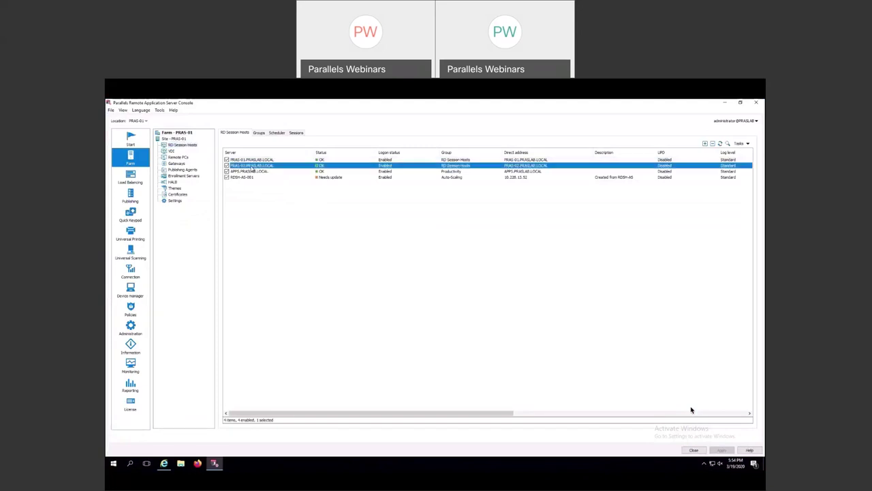
{"action": "right_click", "coordinate": [252, 167]}
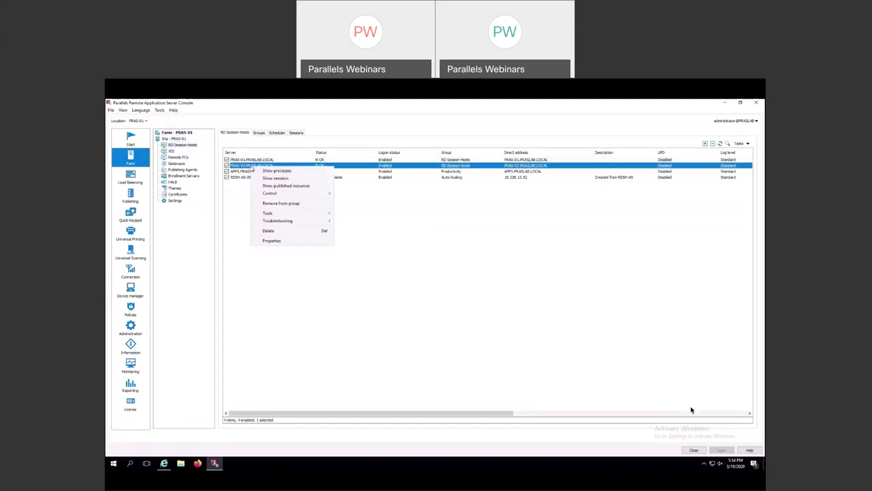
{"action": "left_click", "coordinate": [282, 241]}
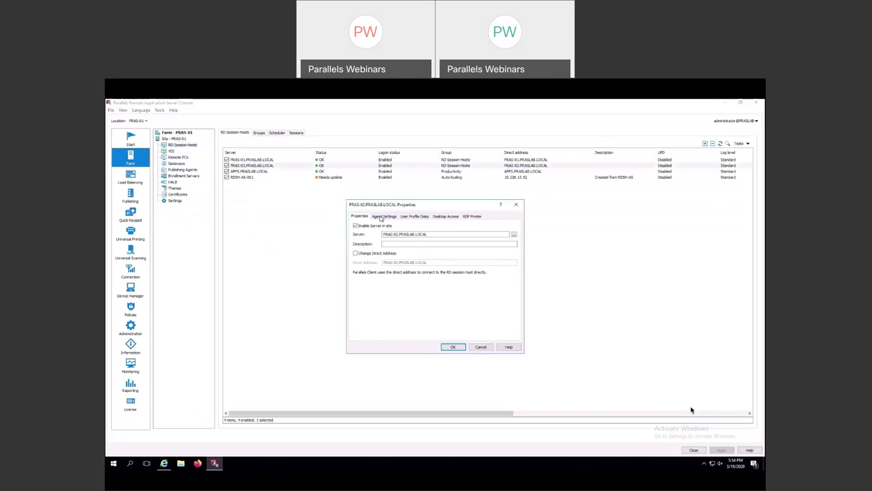
{"action": "left_click", "coordinate": [383, 217]}
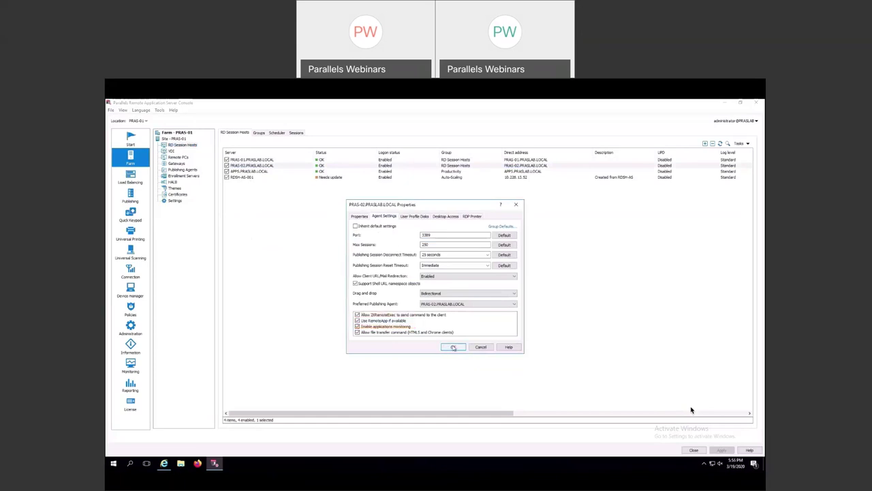
{"action": "left_click", "coordinate": [453, 347]}
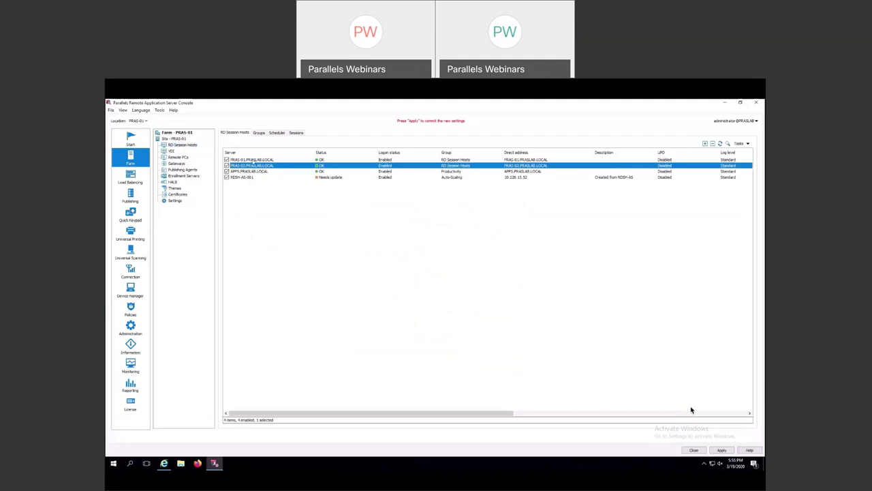
Review PRAS-01's Agent Settings and close its properties without saving.
{"action": "left_click", "coordinate": [253, 161]}
{"action": "right_click", "coordinate": [253, 161]}
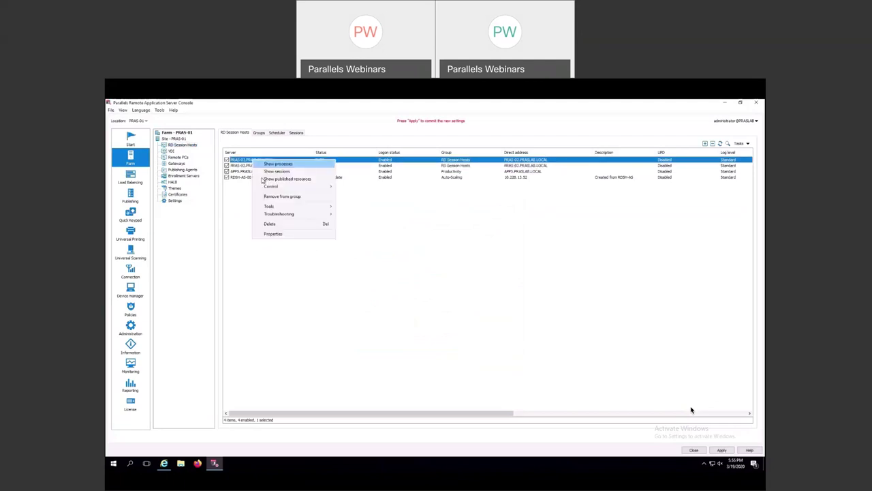
{"action": "left_click", "coordinate": [274, 235]}
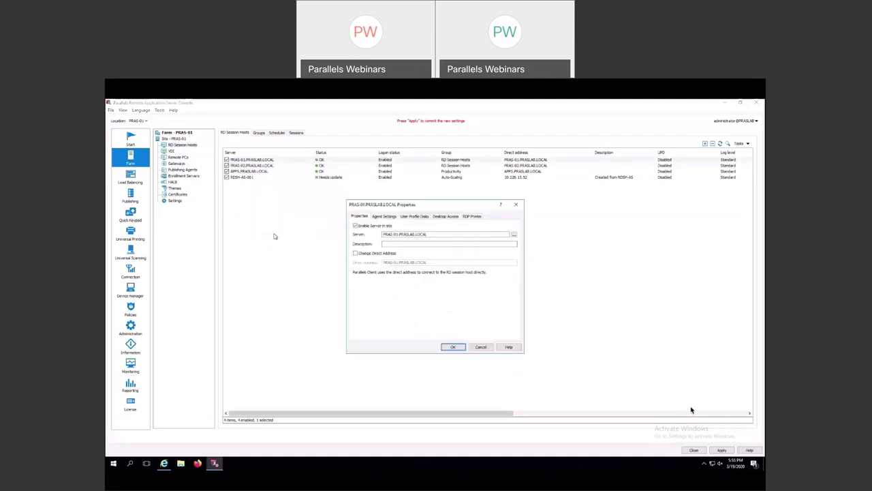
{"action": "left_click", "coordinate": [384, 216]}
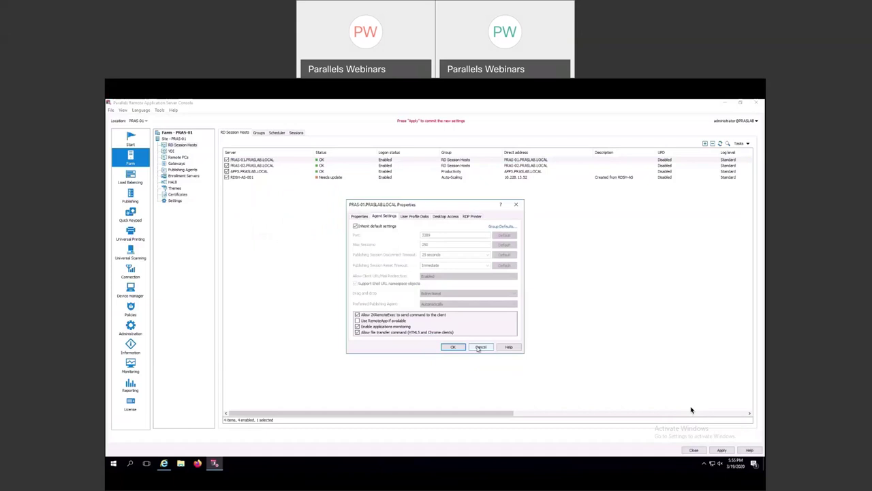
{"action": "left_click", "coordinate": [480, 348]}
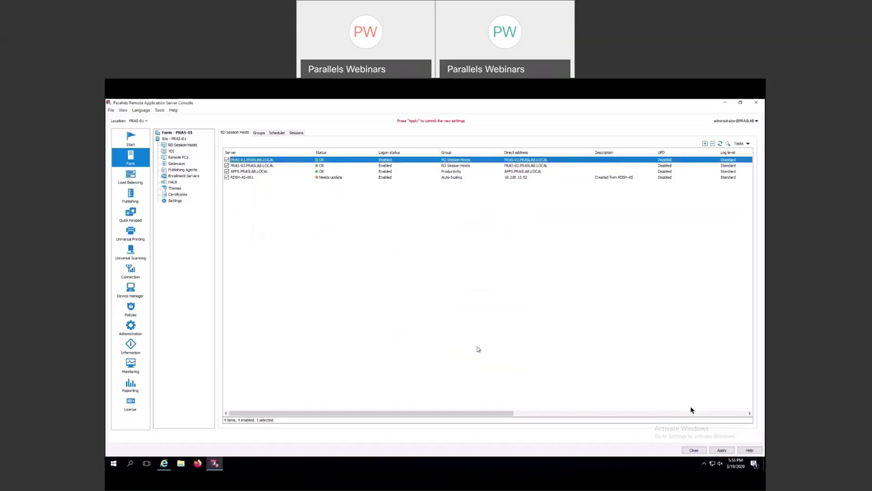
Publish Calculator from Accessories as an installed application from server PRAS-01.
{"action": "left_click", "coordinate": [131, 196]}
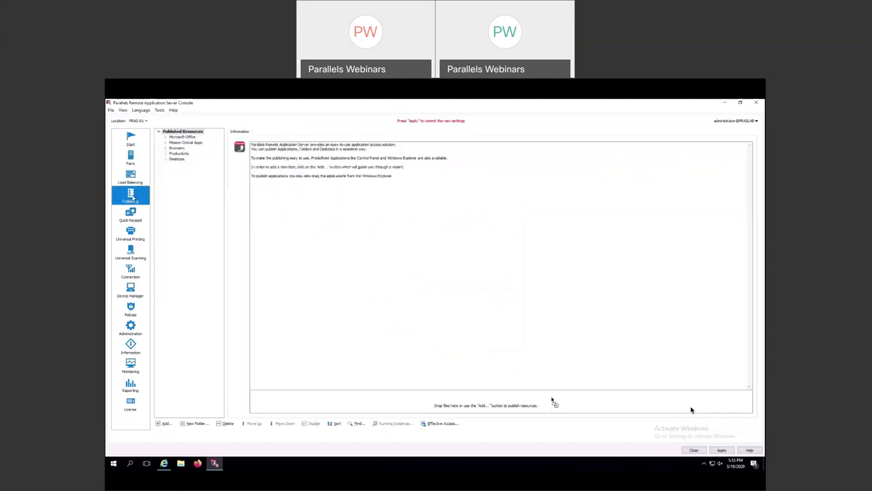
{"action": "left_click", "coordinate": [165, 424]}
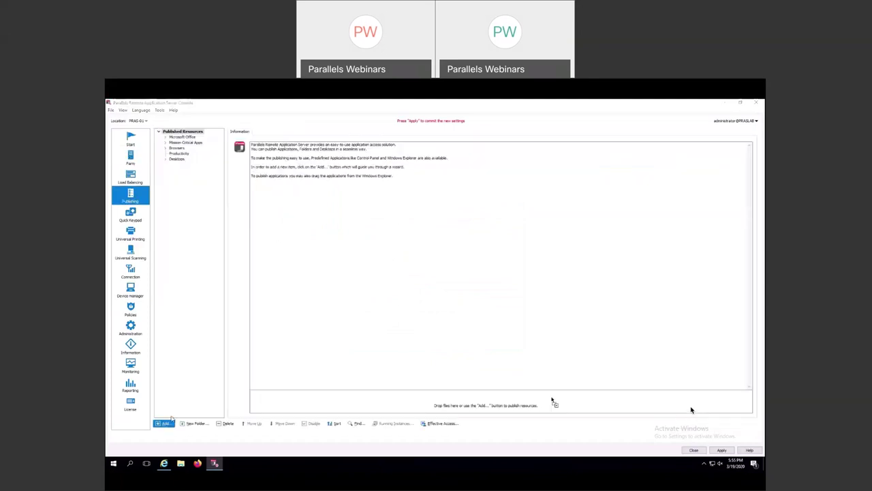
{"action": "left_click", "coordinate": [474, 381]}
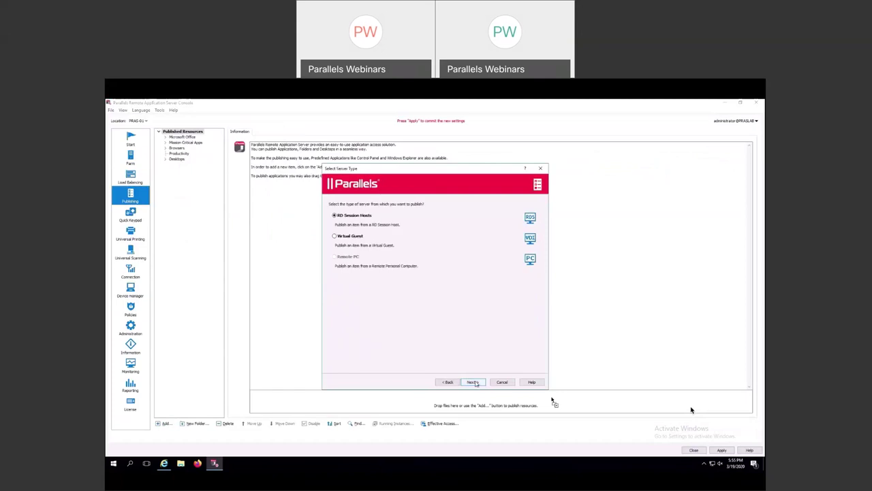
{"action": "left_click", "coordinate": [475, 382]}
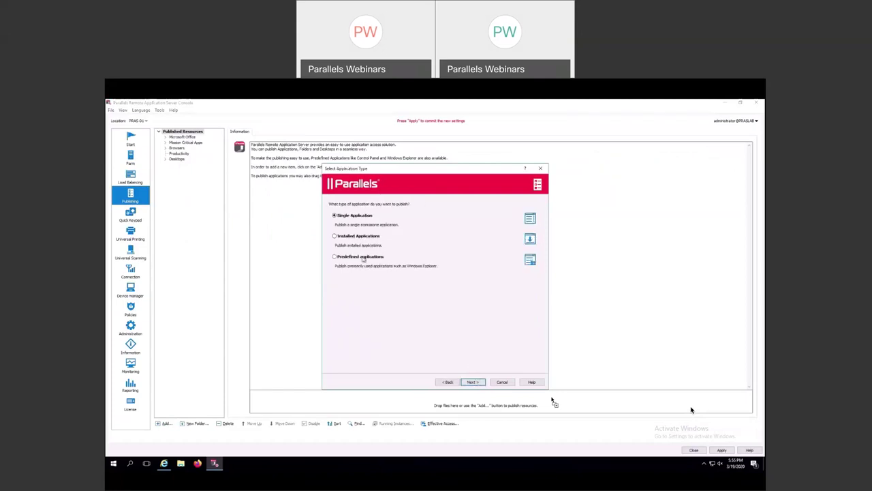
{"action": "left_click", "coordinate": [356, 236]}
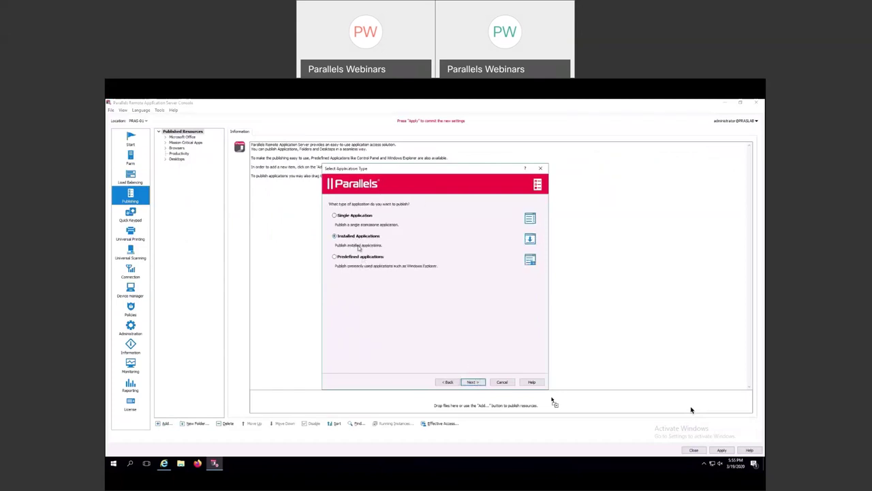
{"action": "left_click", "coordinate": [473, 382]}
{"action": "left_click", "coordinate": [332, 296]}
{"action": "left_click", "coordinate": [333, 313]}
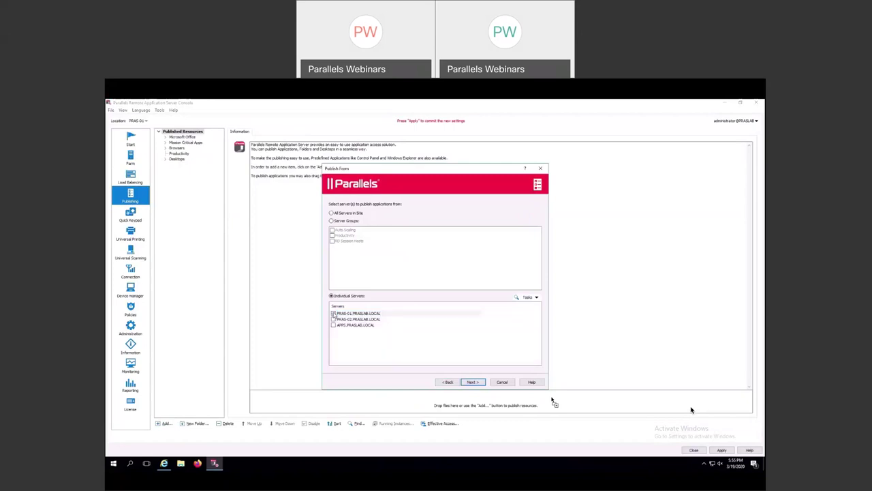
{"action": "left_click", "coordinate": [472, 382]}
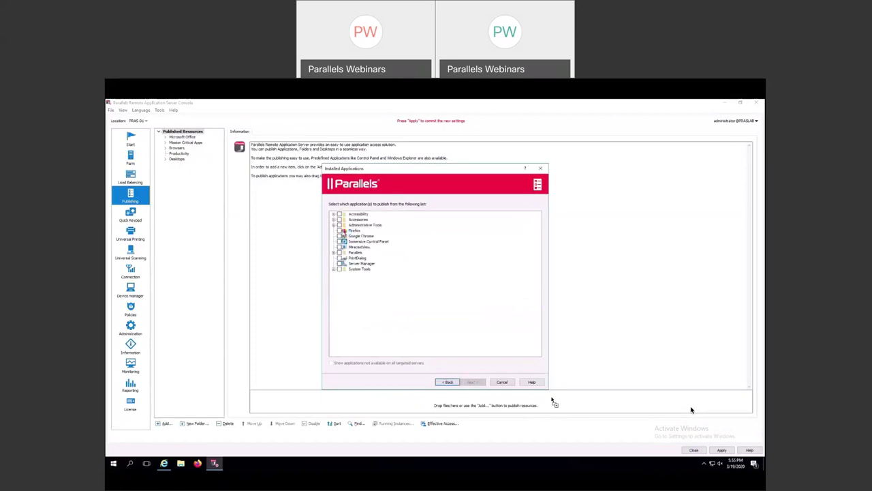
{"action": "left_click", "coordinate": [333, 219]}
{"action": "left_click", "coordinate": [346, 225]}
{"action": "left_click", "coordinate": [473, 382]}
{"action": "left_click", "coordinate": [474, 382]}
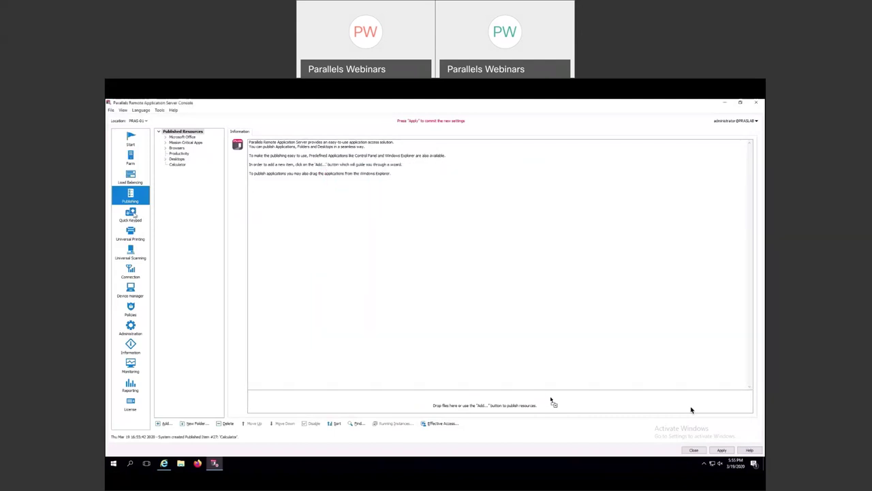
Publish a second Calculator from Accessories, this time sourced from server PRAS-02.
{"action": "left_click", "coordinate": [164, 423]}
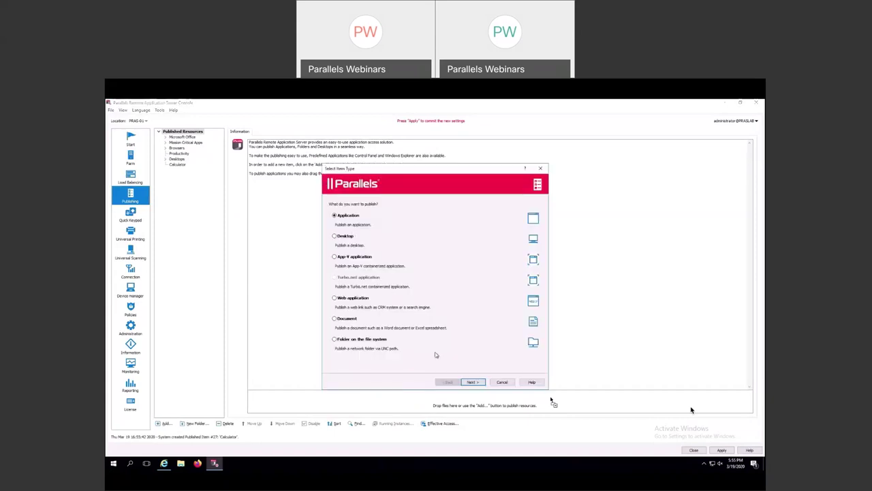
{"action": "left_click", "coordinate": [479, 383]}
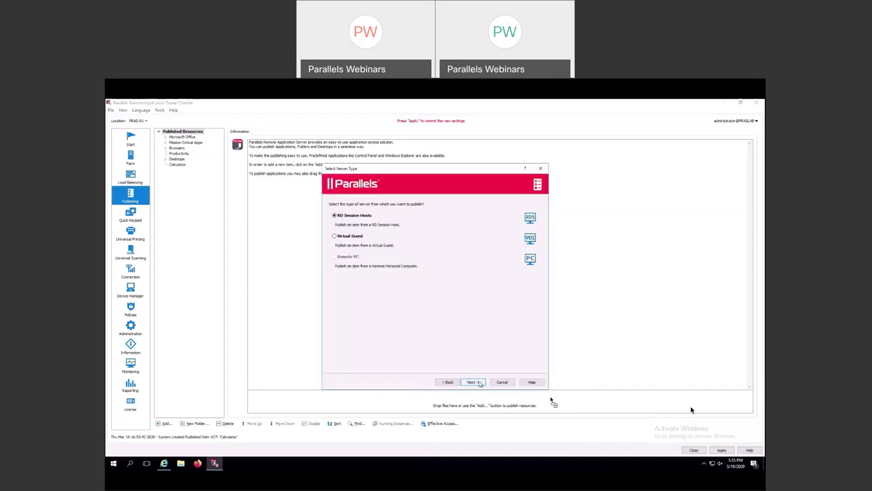
{"action": "left_click", "coordinate": [479, 383]}
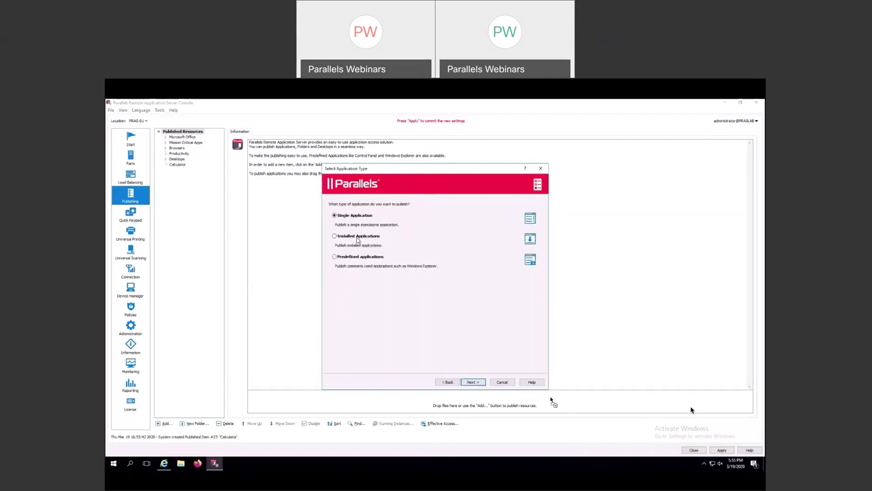
{"action": "left_click", "coordinate": [473, 382]}
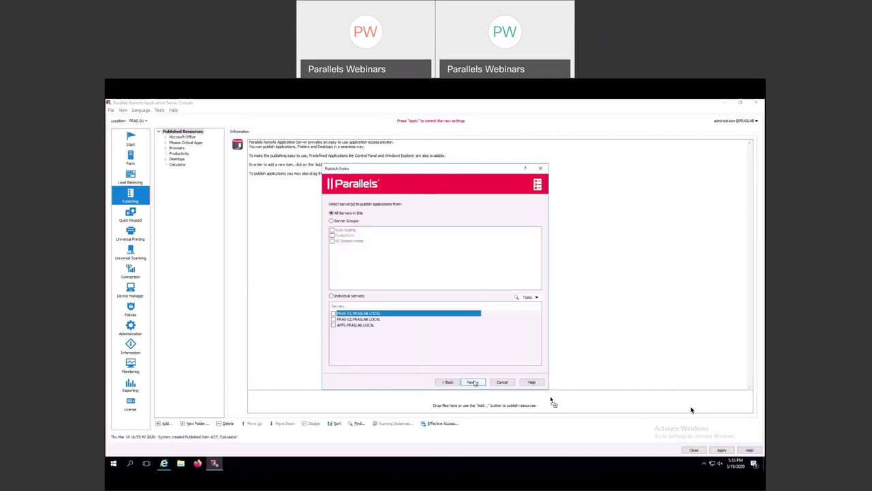
{"action": "left_click", "coordinate": [332, 296]}
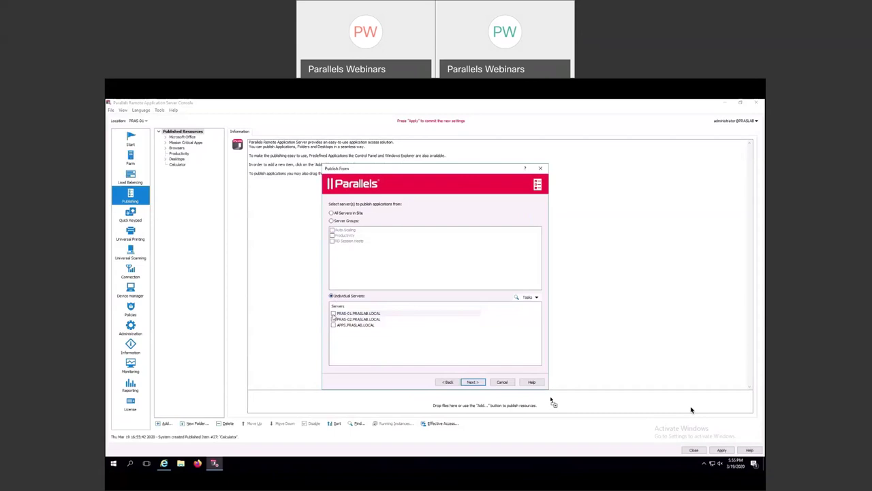
{"action": "left_click", "coordinate": [333, 319]}
{"action": "left_click", "coordinate": [473, 382]}
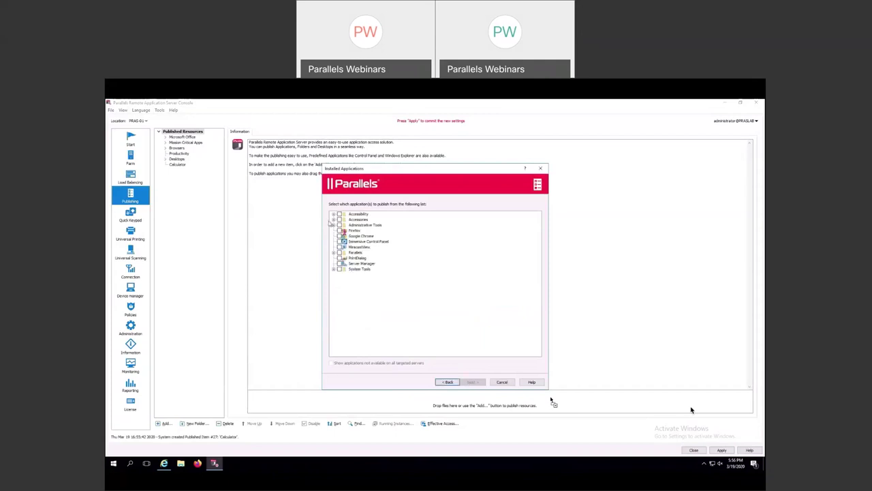
{"action": "left_click", "coordinate": [334, 219]}
{"action": "left_click", "coordinate": [347, 225]}
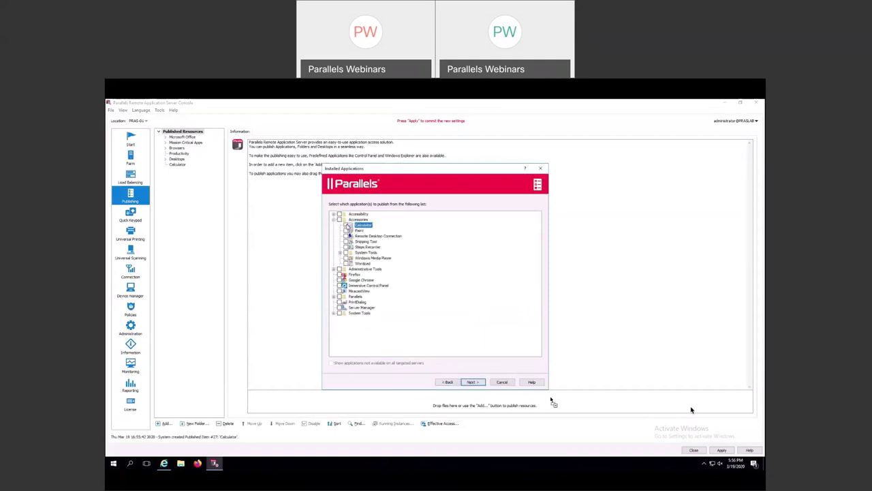
{"action": "left_click", "coordinate": [472, 381]}
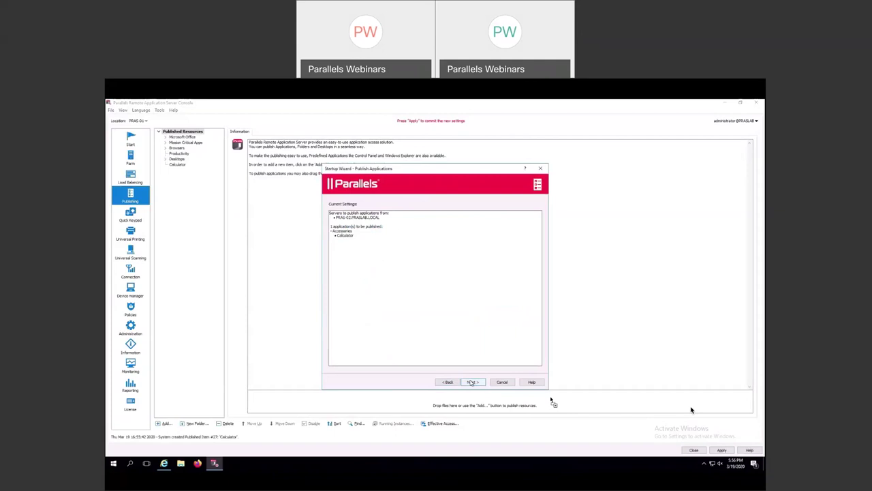
{"action": "left_click", "coordinate": [472, 382]}
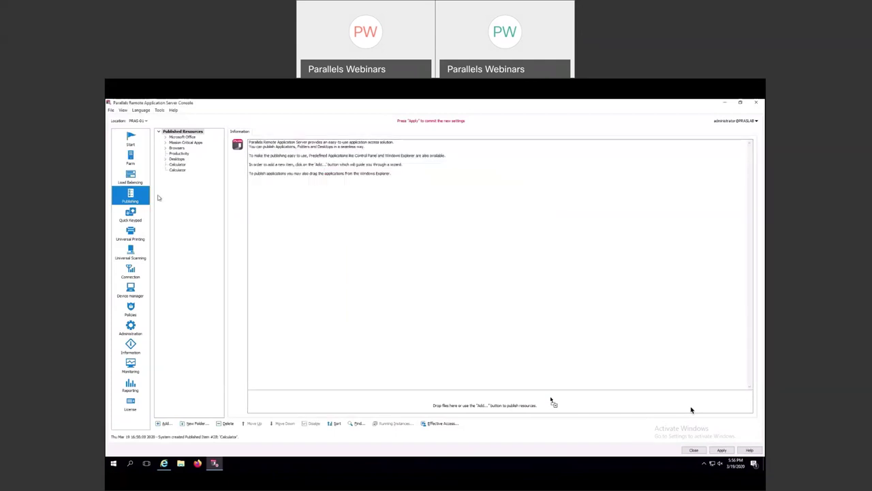
Rename the second Calculator to 'RemoteApp Calculator', apply it, and minimize the console.
{"action": "left_click", "coordinate": [177, 171]}
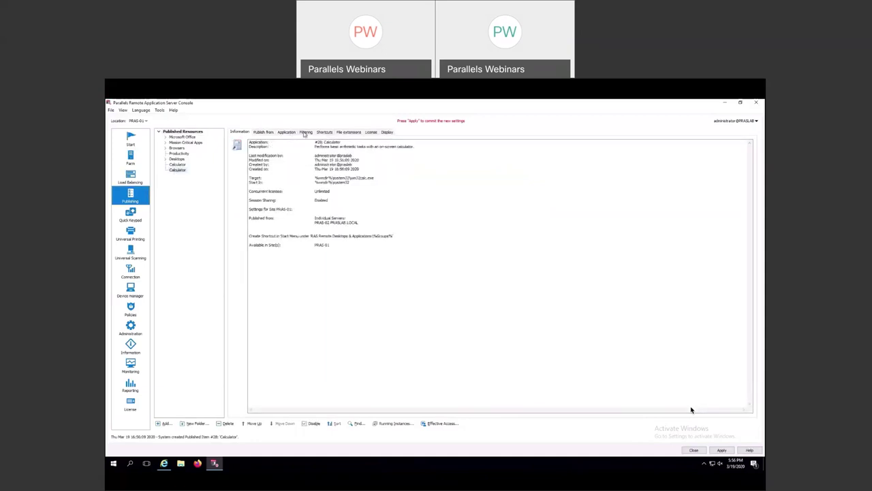
{"action": "left_click", "coordinate": [264, 132]}
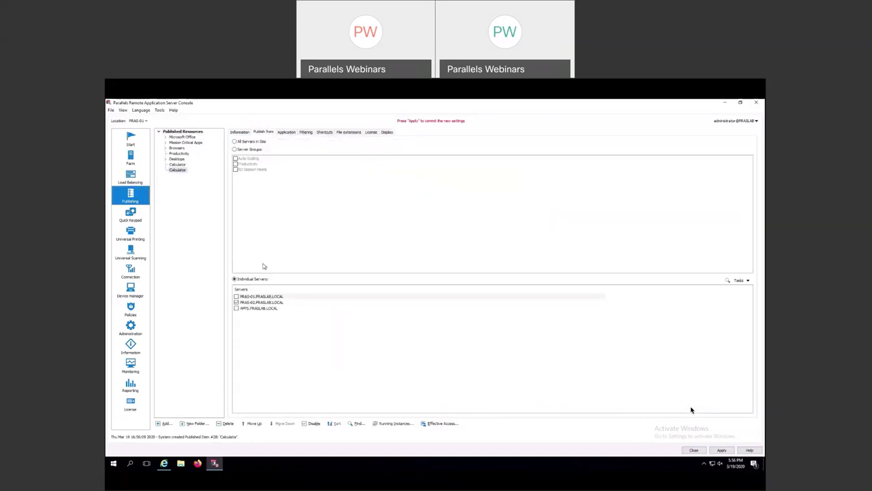
{"action": "left_click", "coordinate": [286, 133]}
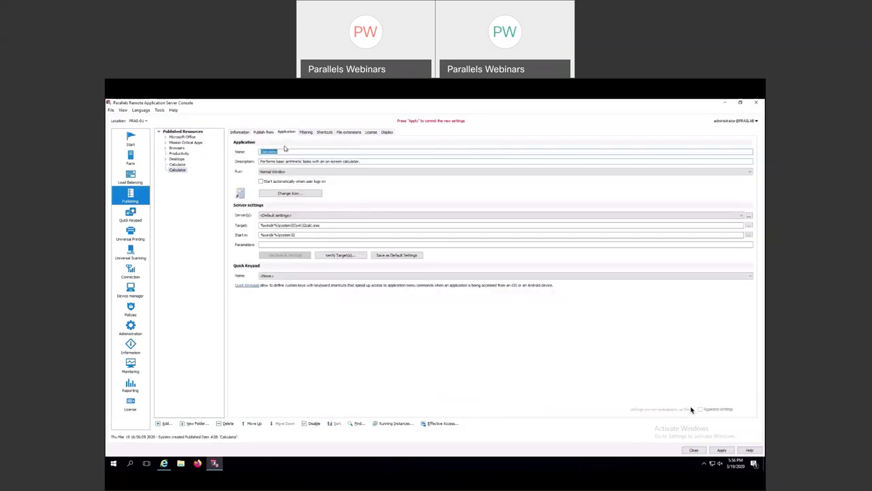
{"action": "double_click", "coordinate": [281, 151]}
{"action": "type", "text": "RemoteApp Calculator"}
{"action": "left_click", "coordinate": [721, 451]}
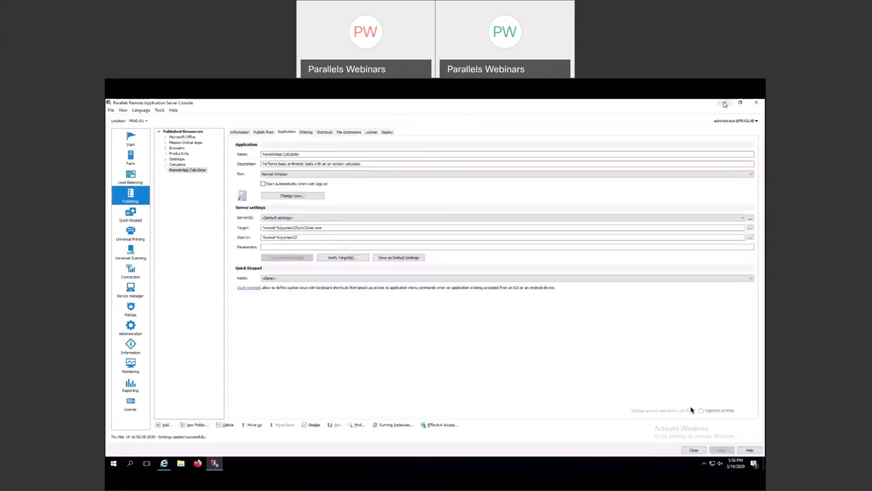
{"action": "left_click", "coordinate": [725, 104]}
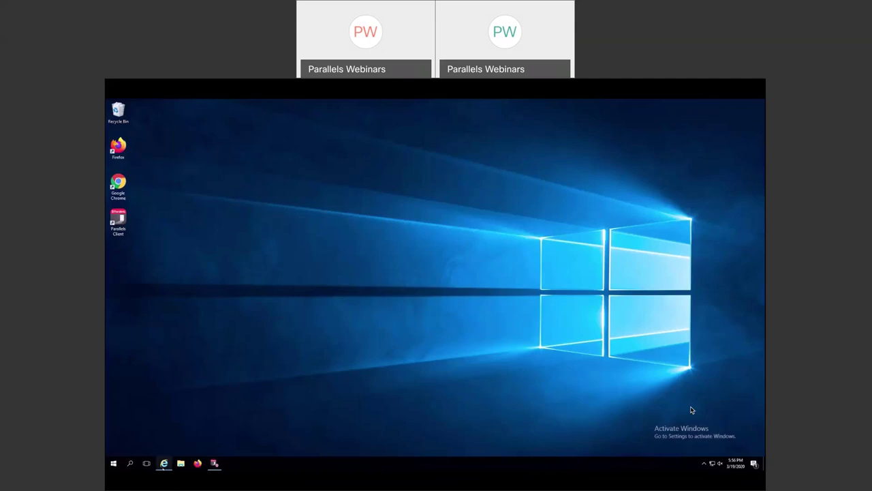
Log in to PRAS-01 in the HTML5 client with the saved user account suggestion.
{"action": "left_click", "coordinate": [164, 463]}
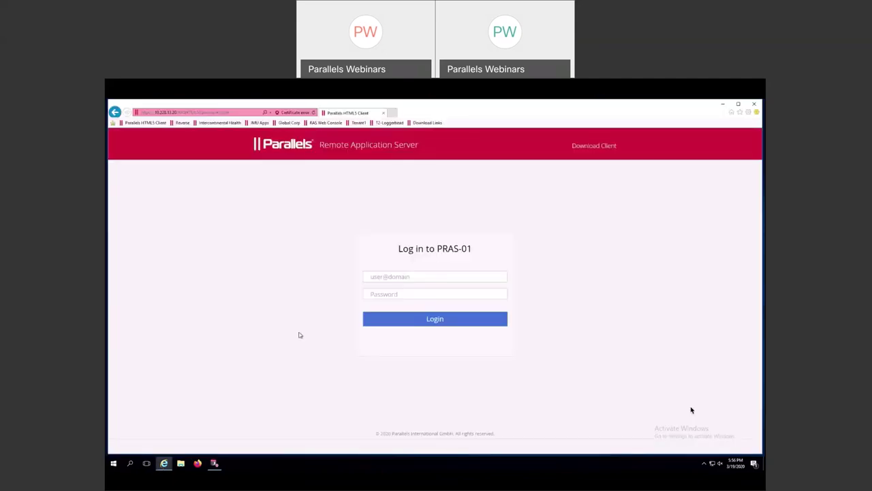
{"action": "left_click", "coordinate": [402, 278]}
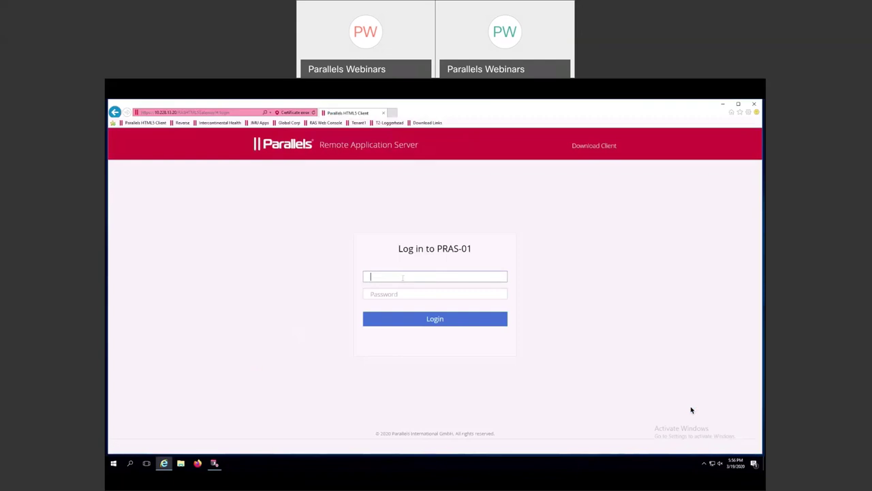
{"action": "type", "text": "mae"}
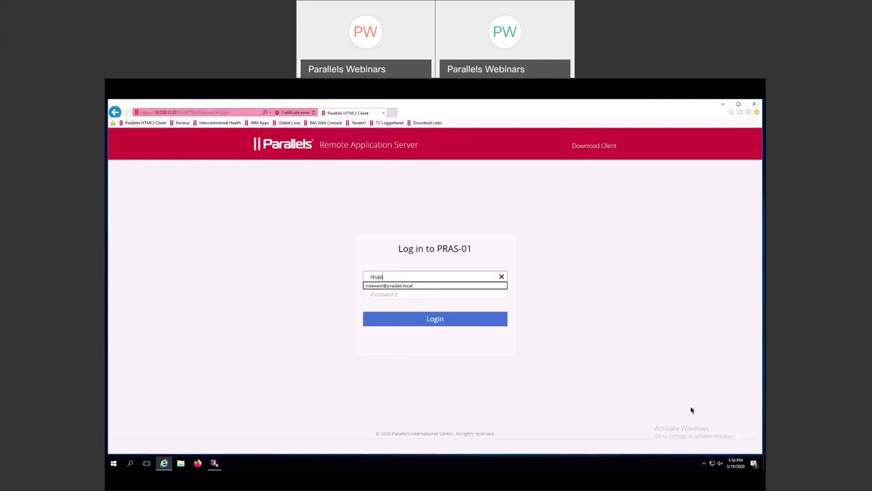
{"action": "left_click", "coordinate": [403, 285]}
{"action": "left_click", "coordinate": [414, 320]}
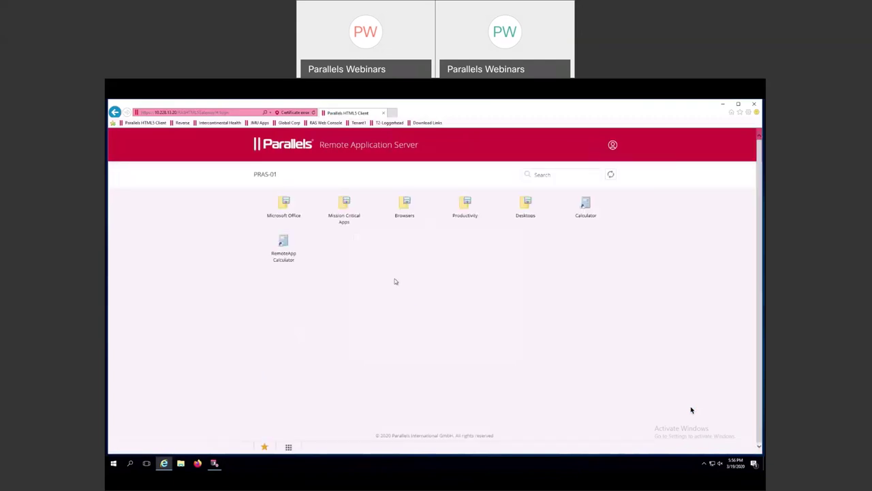
Launch the Calculator and RemoteApp Calculator tiles from the HTML5 client app list.
{"action": "left_click", "coordinate": [589, 204]}
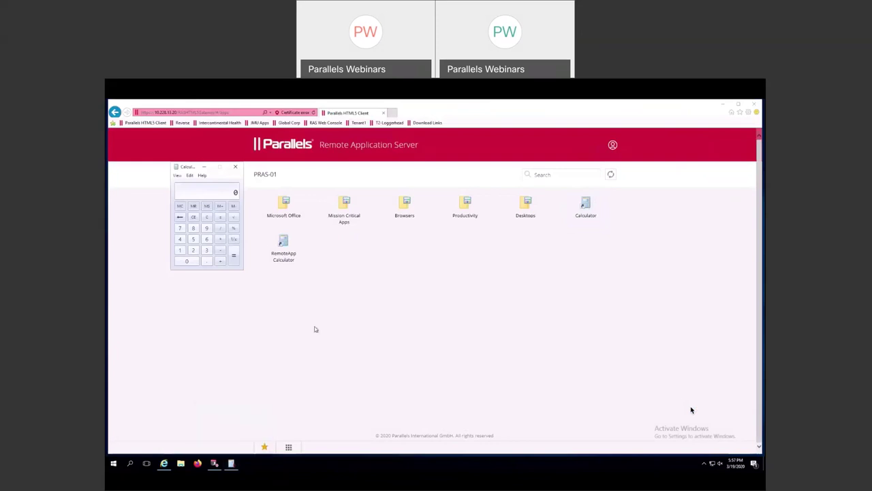
{"action": "left_click", "coordinate": [285, 247]}
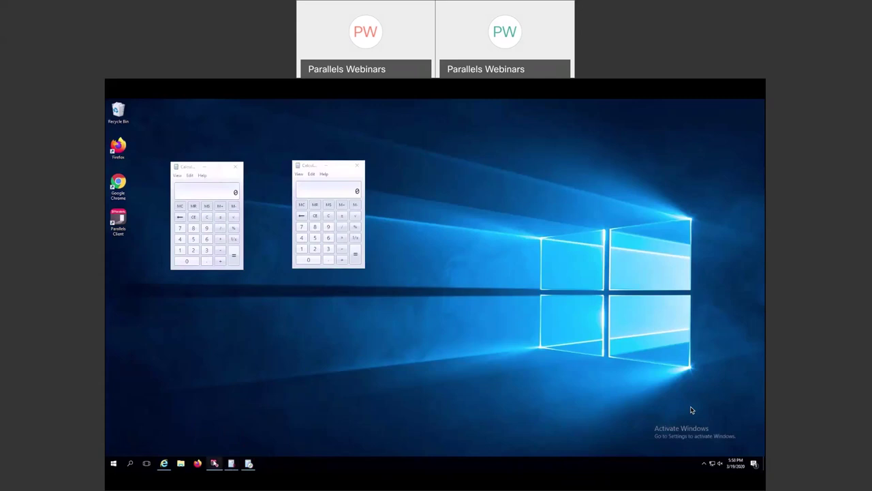
{"action": "mouse_move", "coordinate": [214, 463]}
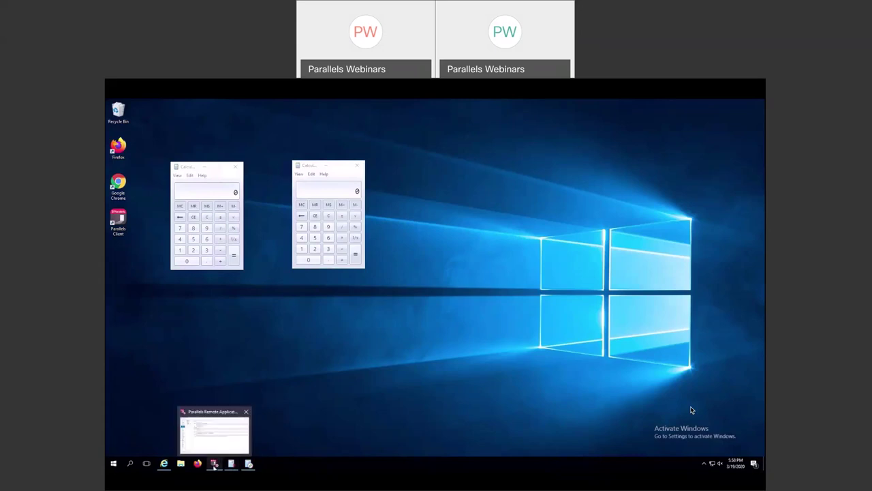
In Farm Settings > Global logging, select the PRAS-02 Publishing Agent and both Gateway rows.
{"action": "left_click", "coordinate": [217, 428]}
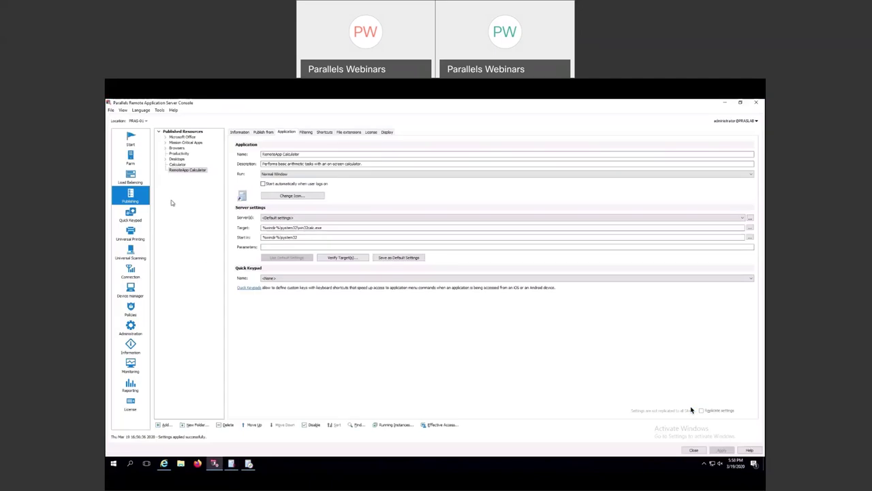
{"action": "left_click", "coordinate": [134, 158]}
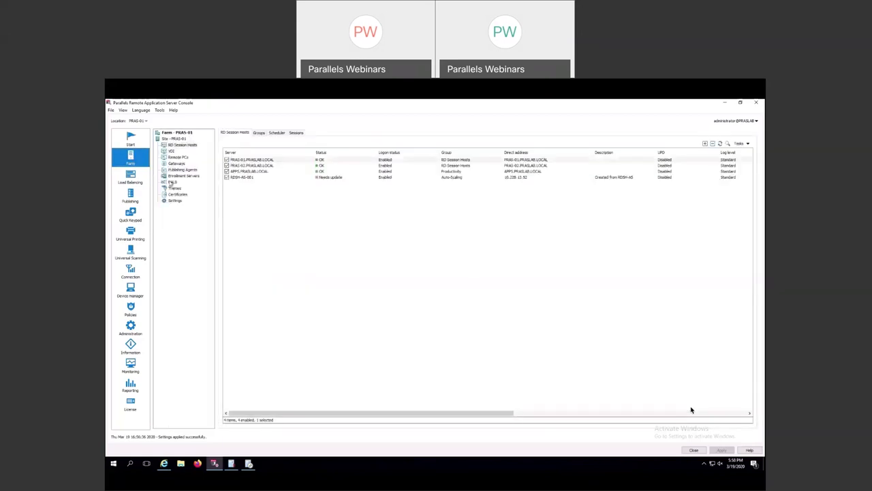
{"action": "left_click", "coordinate": [177, 202]}
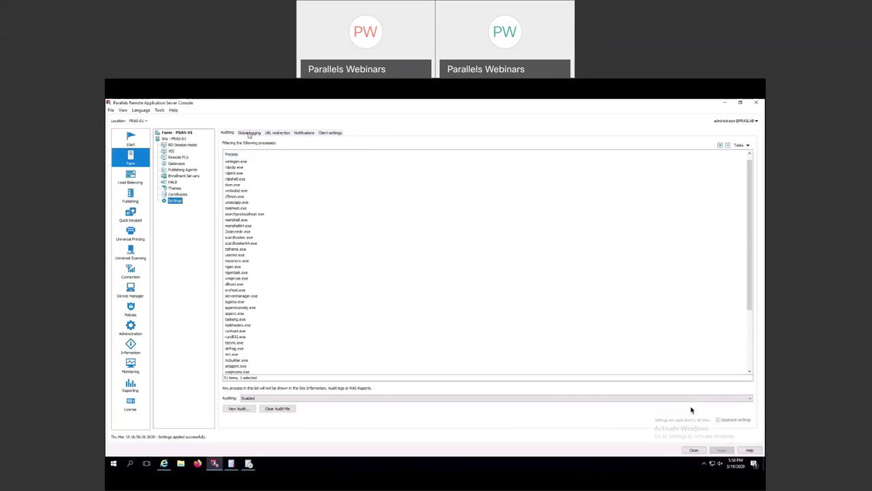
{"action": "left_click", "coordinate": [249, 132]}
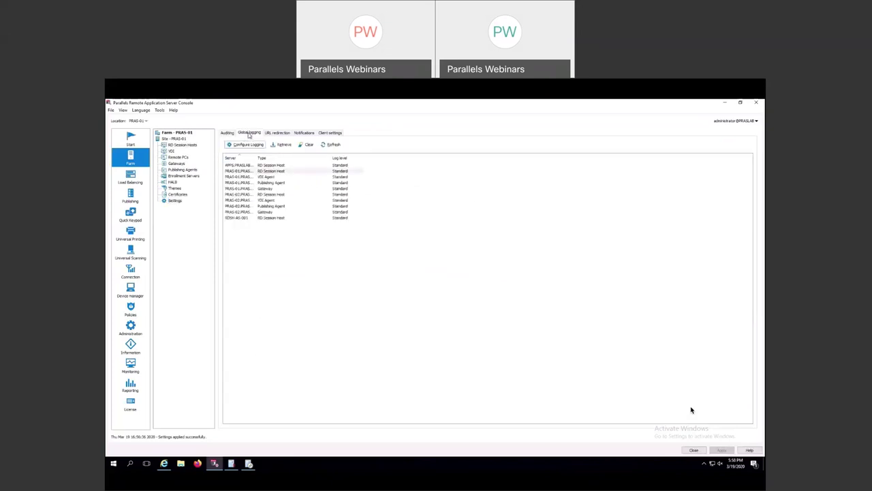
{"action": "left_click", "coordinate": [265, 205]}
{"action": "left_click", "coordinate": [265, 212], "text": "shift"}
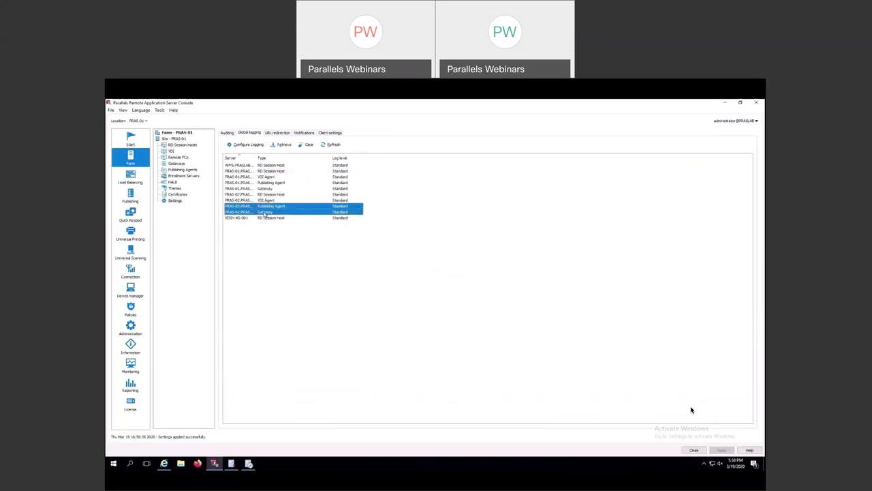
{"action": "left_click", "coordinate": [265, 189], "text": "ctrl"}
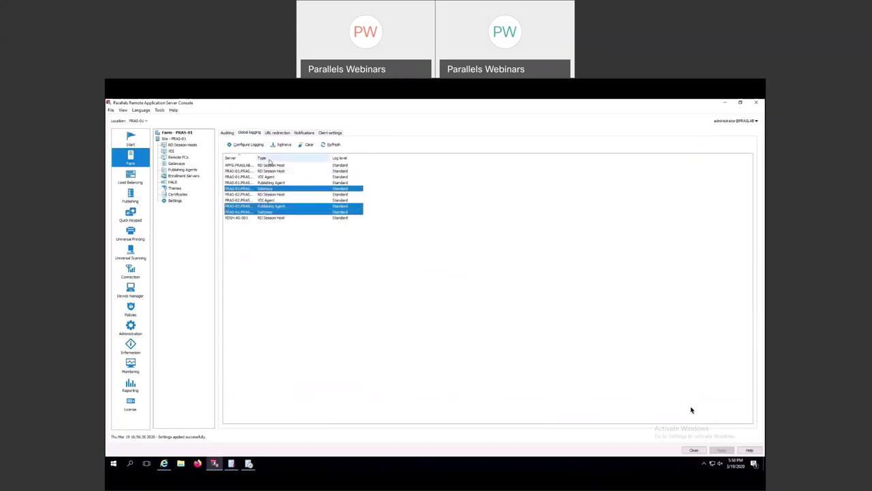
Try the Extended log level and log retrieval, cancel both, then clear the selection.
{"action": "left_click", "coordinate": [246, 145]}
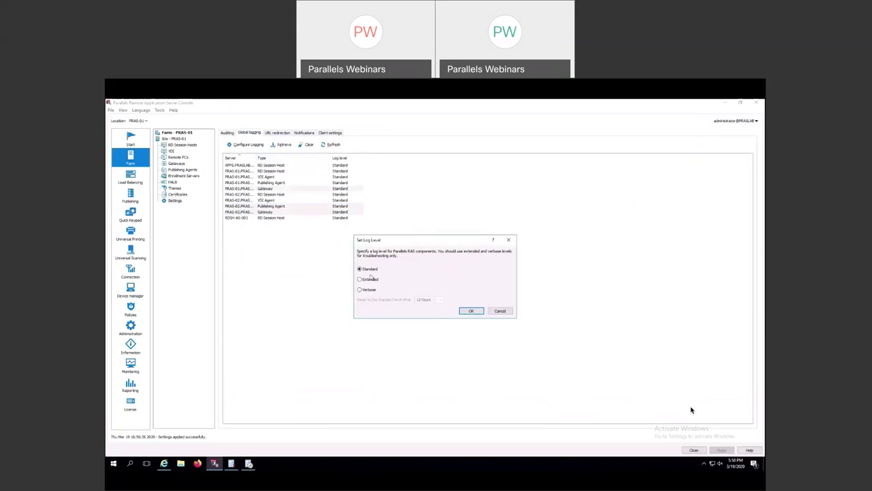
{"action": "left_click", "coordinate": [369, 279]}
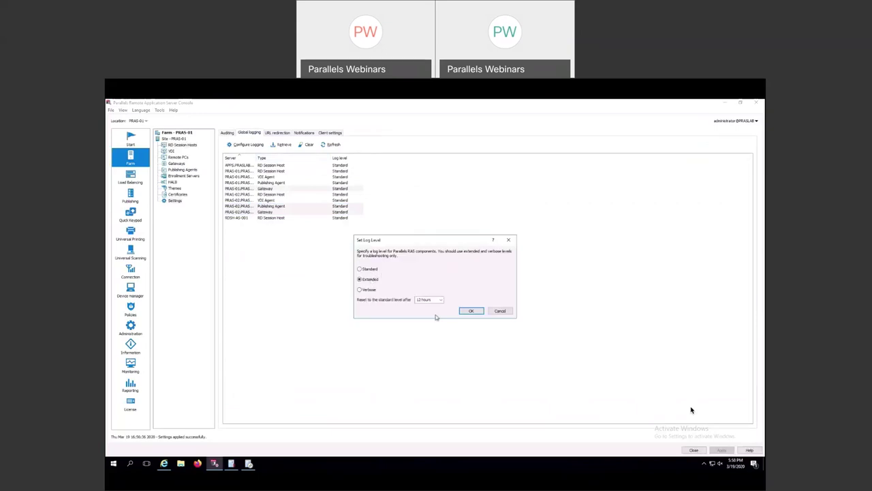
{"action": "left_click", "coordinate": [498, 311]}
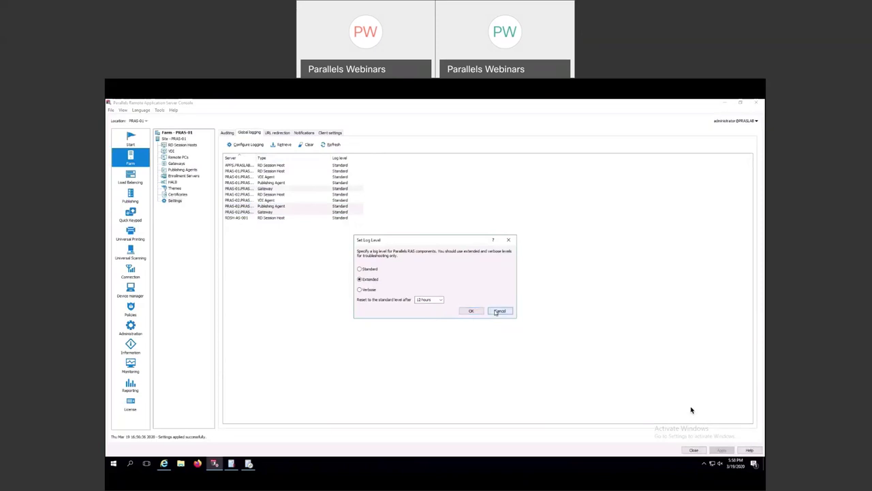
{"action": "left_click", "coordinate": [278, 148]}
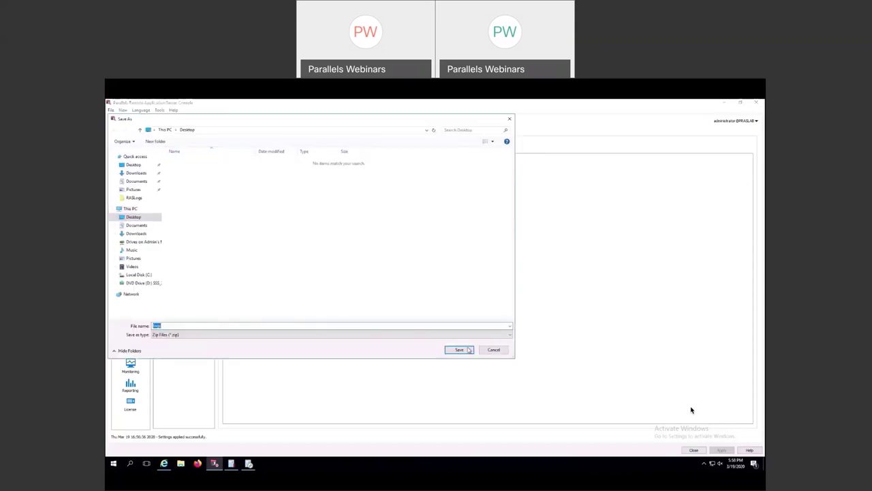
{"action": "left_click", "coordinate": [502, 351]}
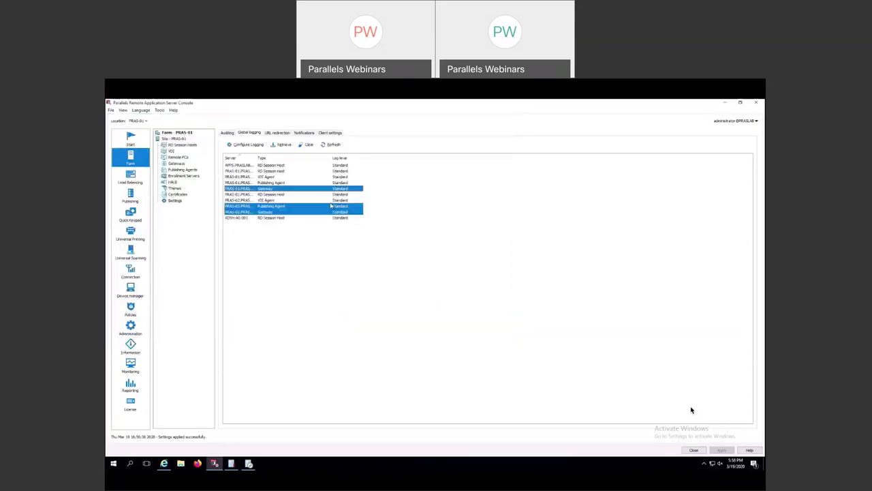
{"action": "left_click", "coordinate": [413, 246]}
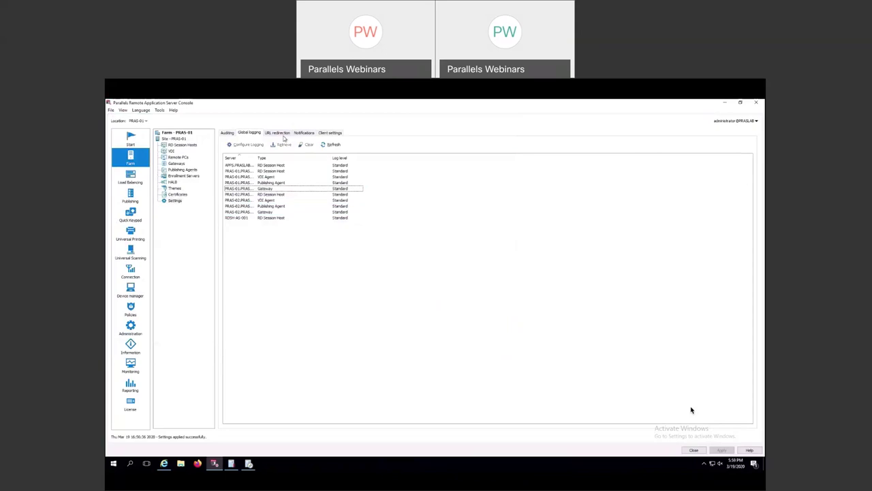
Remove the blank entry from the Auditing process filter list, leaving 51 processes.
{"action": "left_click", "coordinate": [225, 133]}
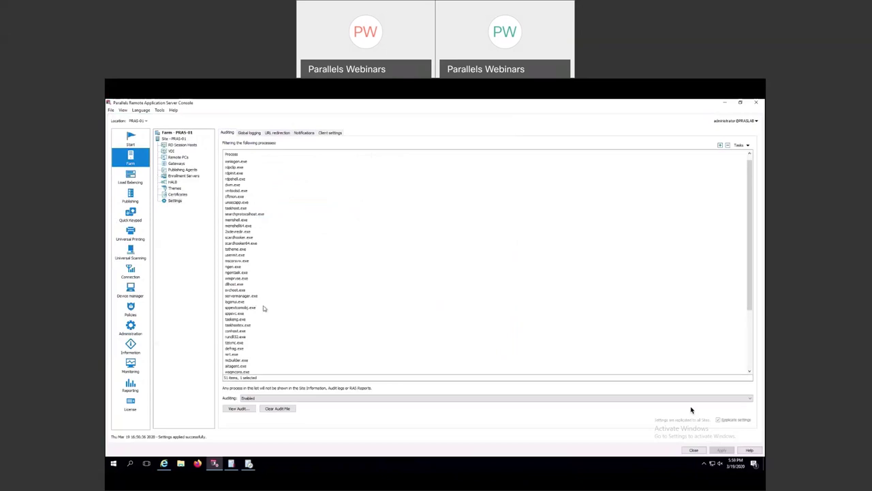
{"action": "mouse_move", "coordinate": [750, 240]}
{"action": "left_mouse_down"}
{"action": "mouse_move", "coordinate": [750, 300]}
{"action": "mouse_move", "coordinate": [745, 243]}
{"action": "left_mouse_up"}
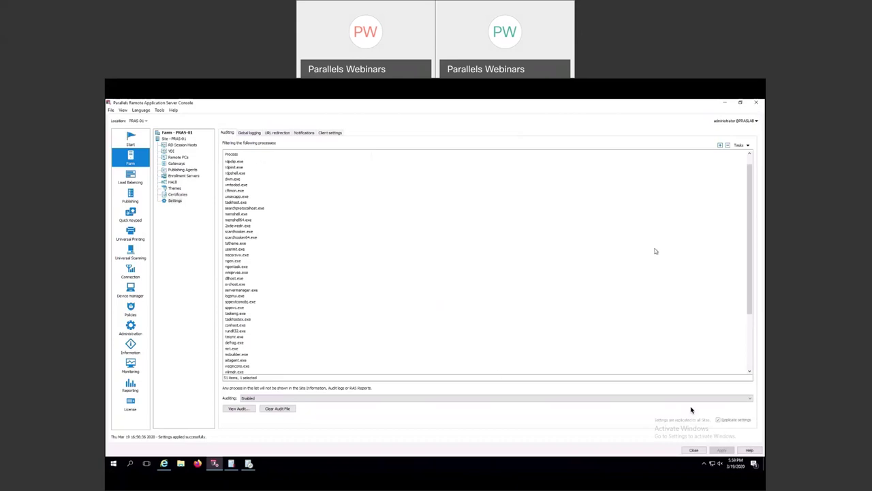
{"action": "left_click", "coordinate": [719, 145]}
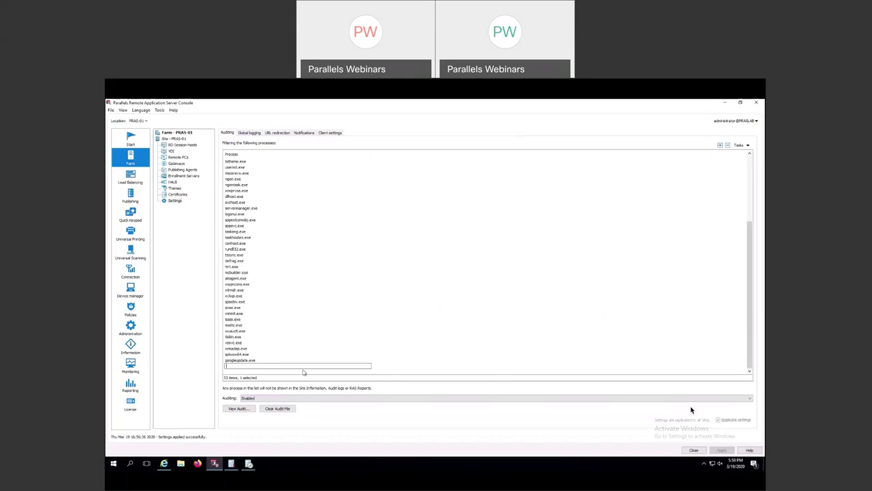
{"action": "left_click", "coordinate": [477, 321]}
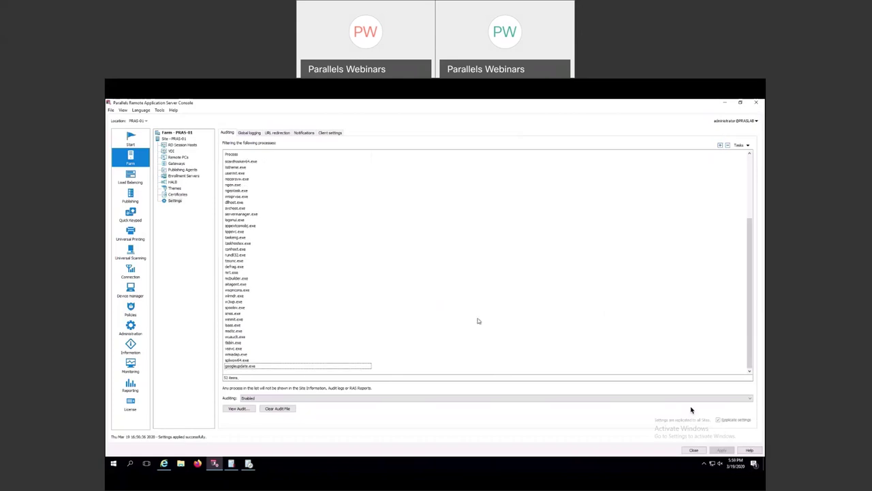
Toggle Auditing to Disabled and back to Enabled, then view the audit log.
{"action": "left_click", "coordinate": [296, 398]}
{"action": "left_click", "coordinate": [272, 405]}
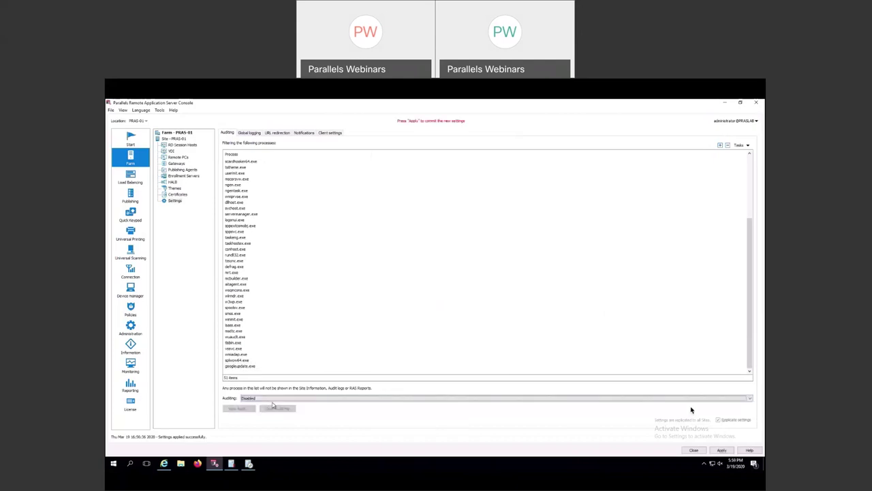
{"action": "left_click", "coordinate": [276, 400]}
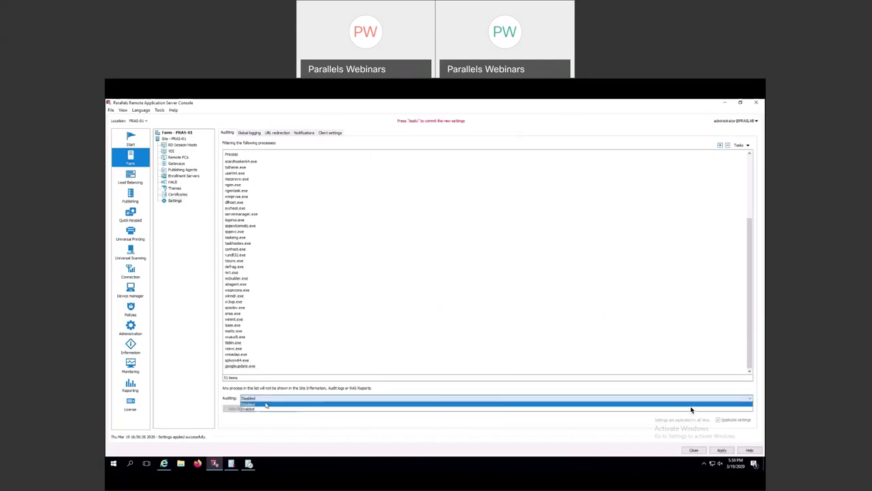
{"action": "left_click", "coordinate": [266, 409]}
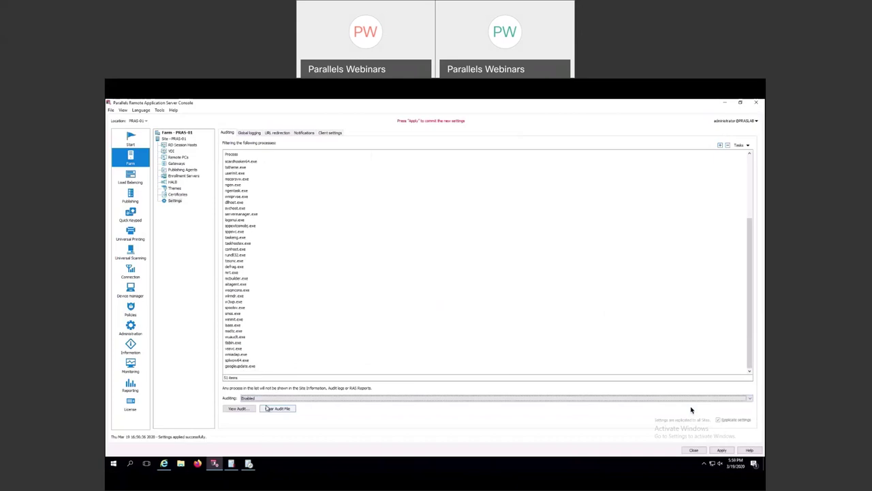
{"action": "left_click", "coordinate": [242, 409]}
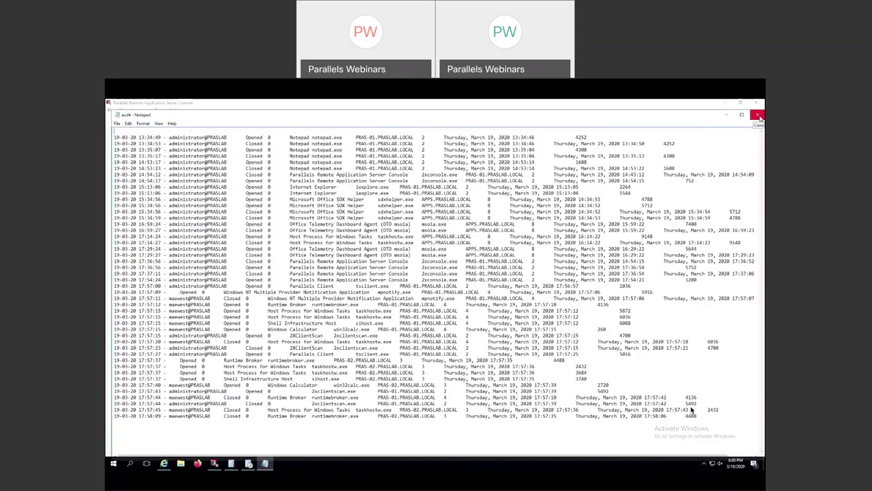
Close the Notepad audit log after reading its Opened and Closed events.
{"action": "left_click", "coordinate": [758, 116]}
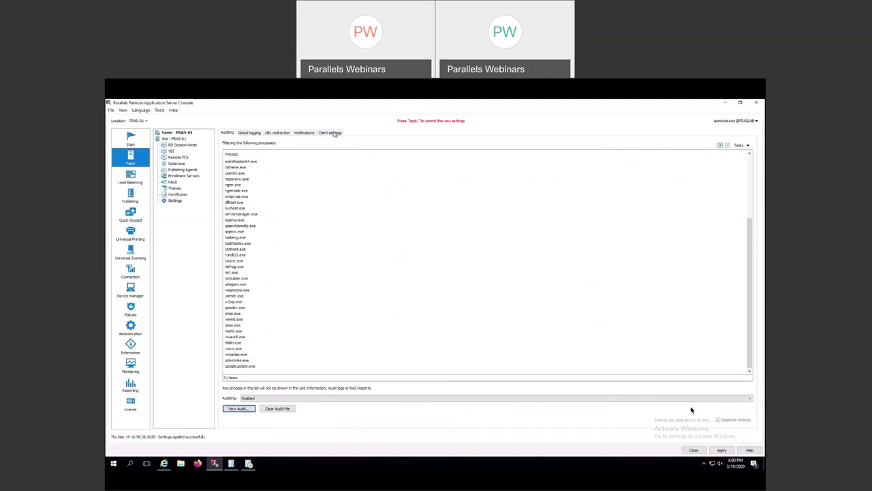
Enable 'Show password expiration reminder' in Client settings, then minimize the console.
{"action": "left_click", "coordinate": [334, 133]}
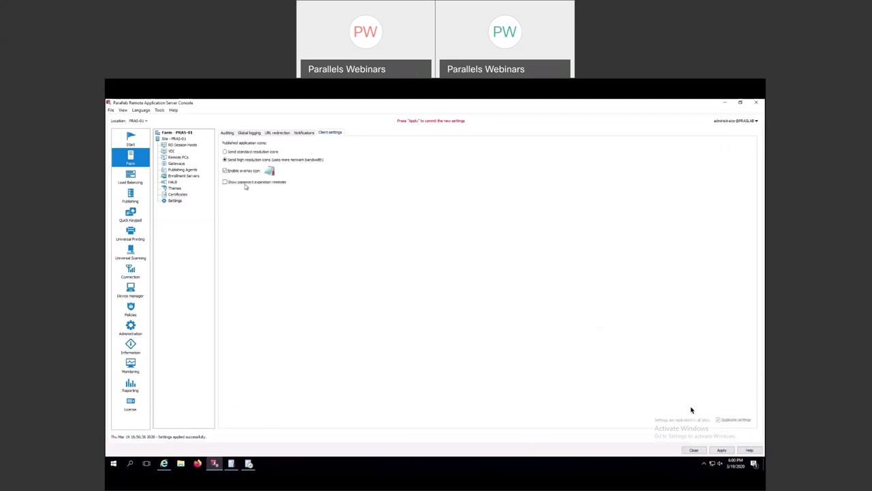
{"action": "left_click", "coordinate": [226, 182]}
{"action": "left_click", "coordinate": [725, 103]}
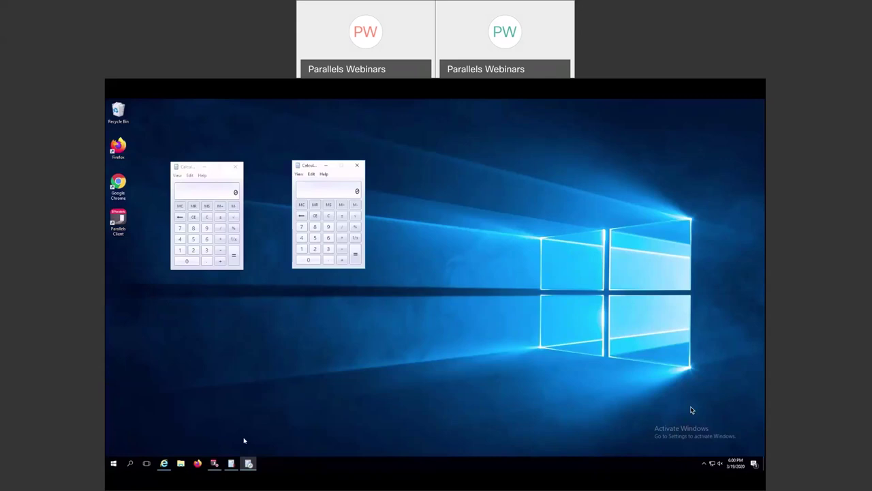
Restore the HTML5 client's PRAS-01 app list and open the user account menu.
{"action": "left_click", "coordinate": [163, 464]}
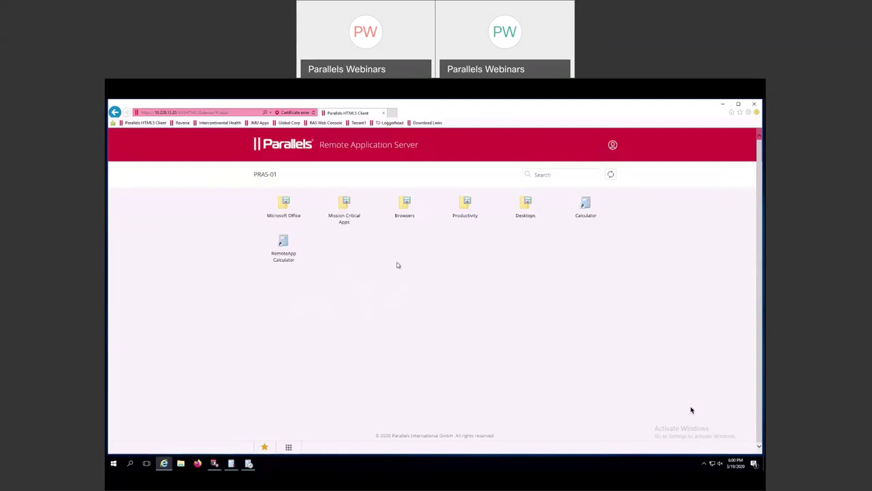
{"action": "left_click", "coordinate": [613, 146]}
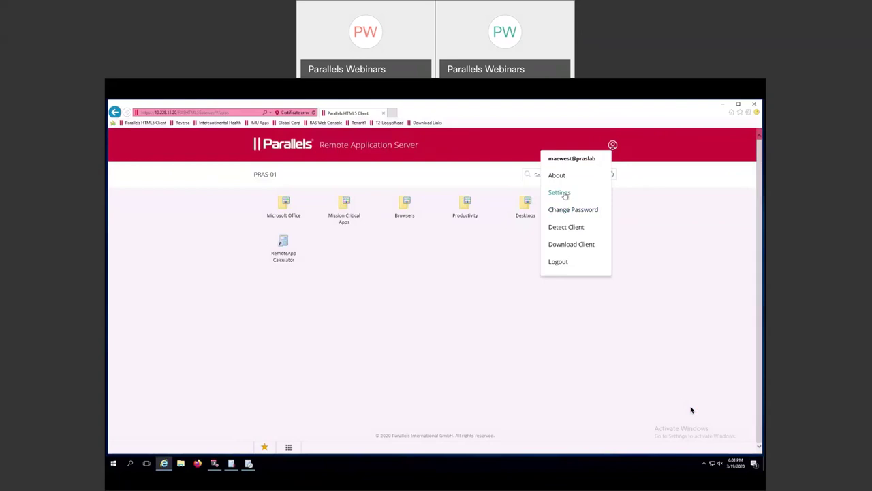
Keep the HTML5 Client keyboard mode at Universal Keyboard, accept the settings, and return to the RAS Console.
{"action": "left_click", "coordinate": [565, 196]}
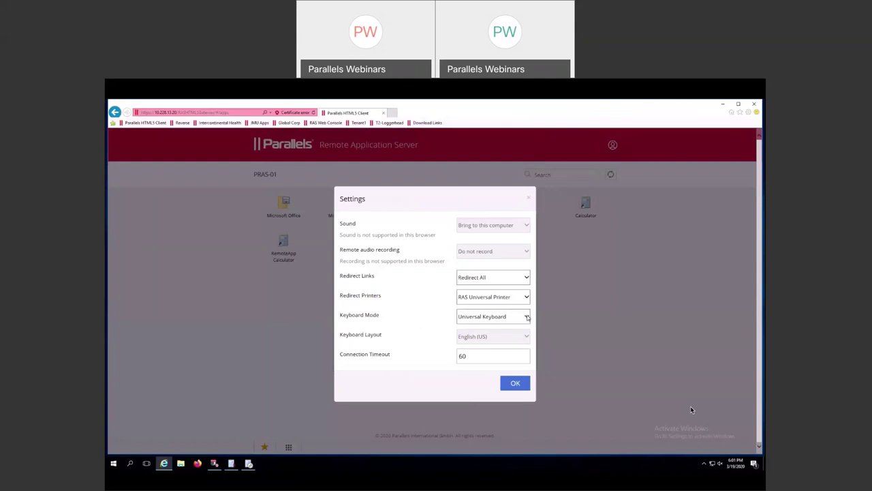
{"action": "left_click", "coordinate": [528, 317]}
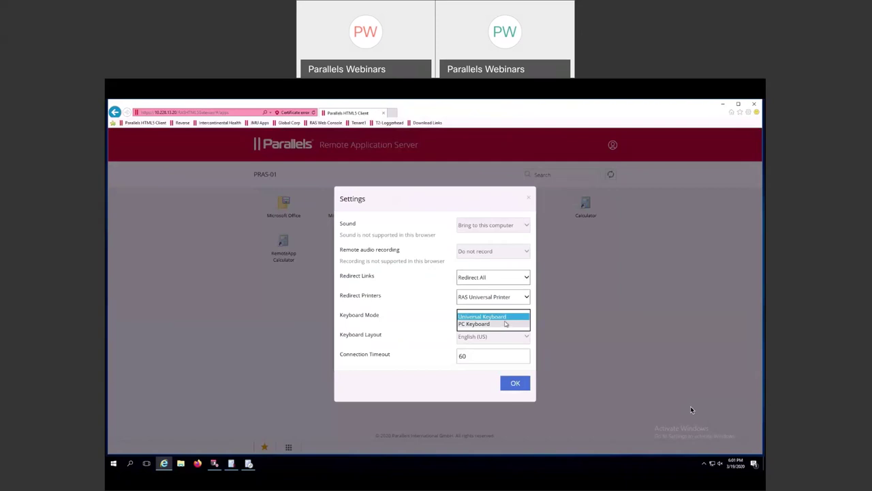
{"action": "left_click", "coordinate": [505, 318]}
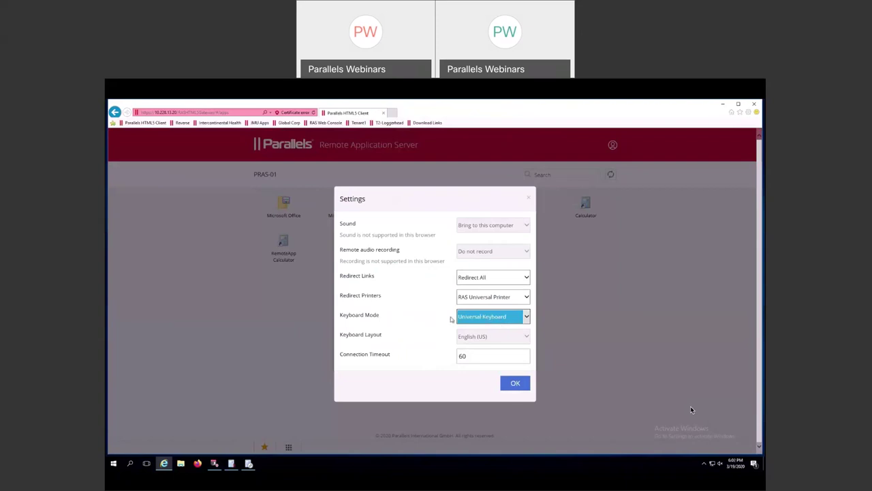
{"action": "left_click", "coordinate": [516, 385]}
{"action": "left_click", "coordinate": [516, 386]}
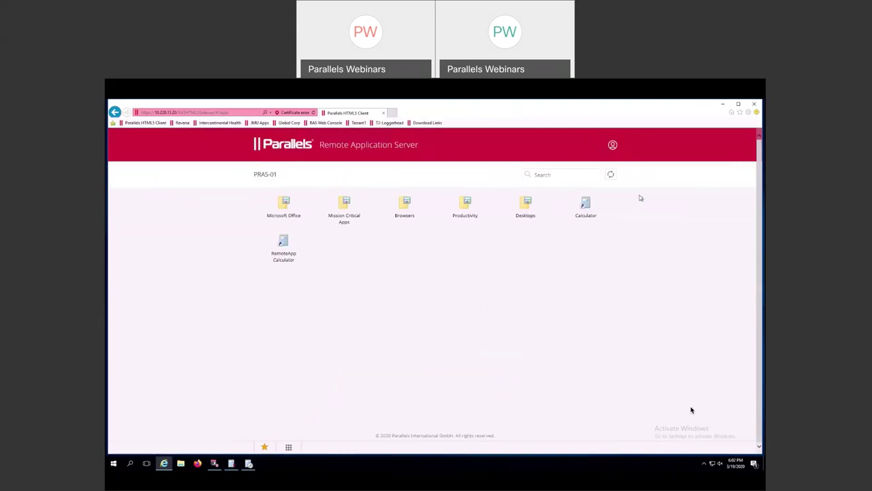
{"action": "left_click", "coordinate": [722, 105]}
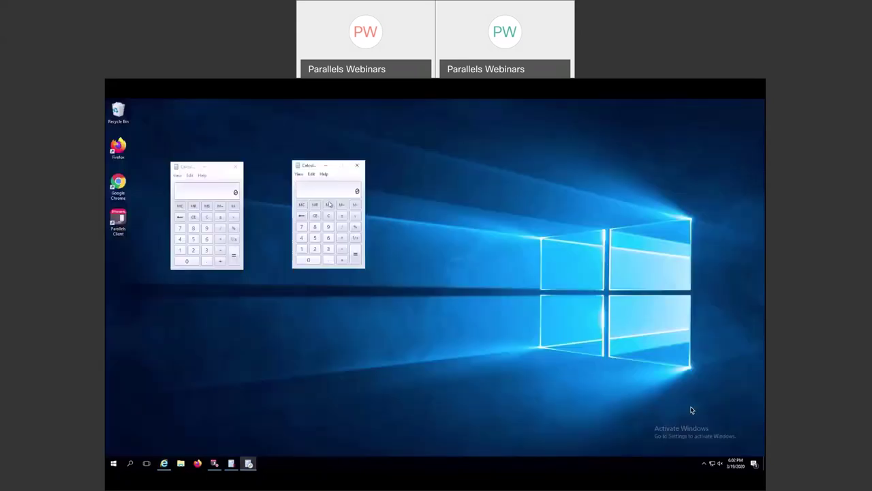
{"action": "left_click", "coordinate": [214, 464]}
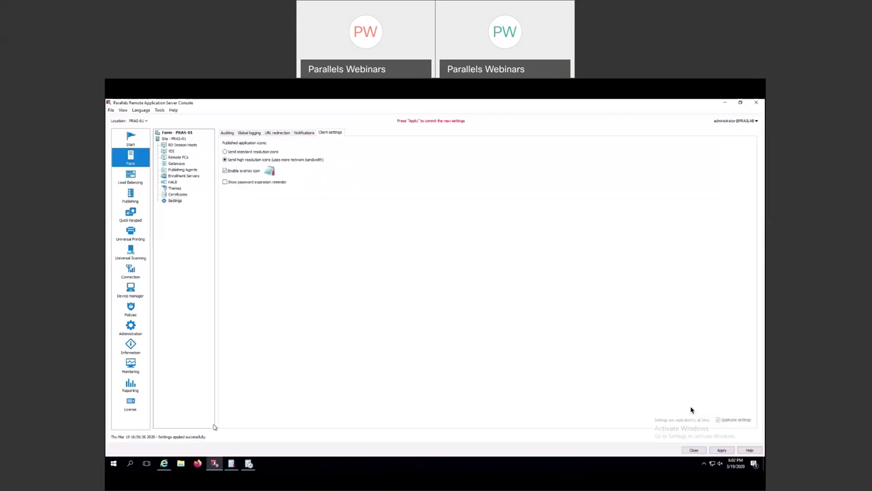
View the notification handler event types without adding a handler, then go back to the Auditing tab.
{"action": "left_click", "coordinate": [304, 133]}
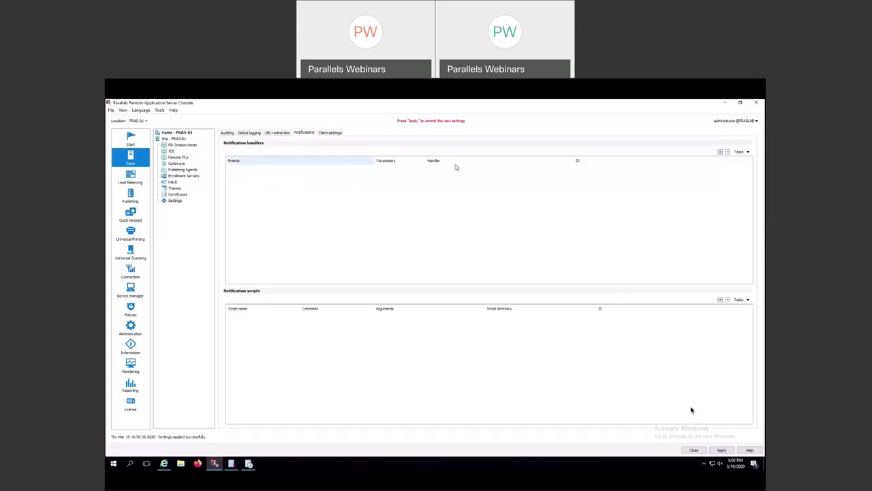
{"action": "left_click", "coordinate": [720, 152]}
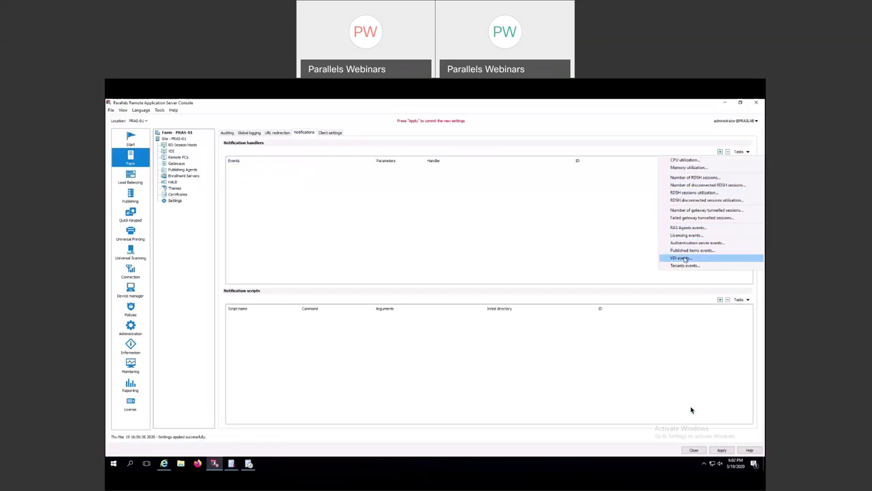
{"action": "left_click", "coordinate": [658, 327]}
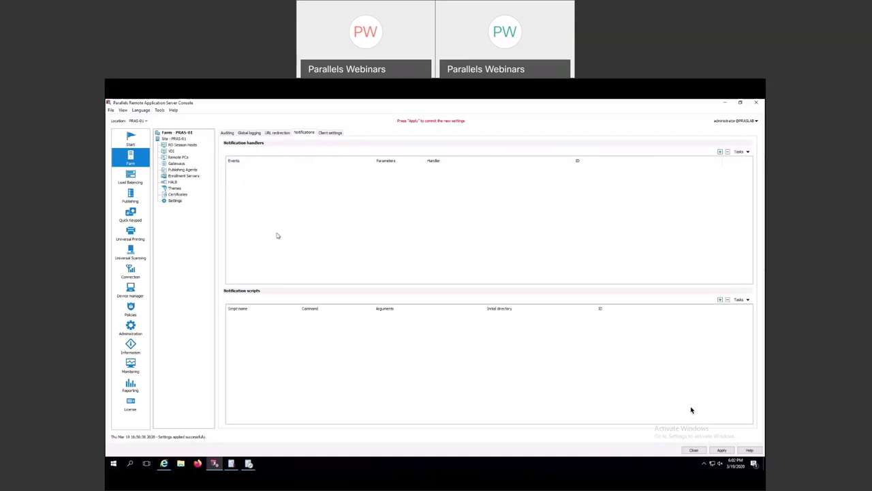
{"action": "left_click", "coordinate": [225, 133]}
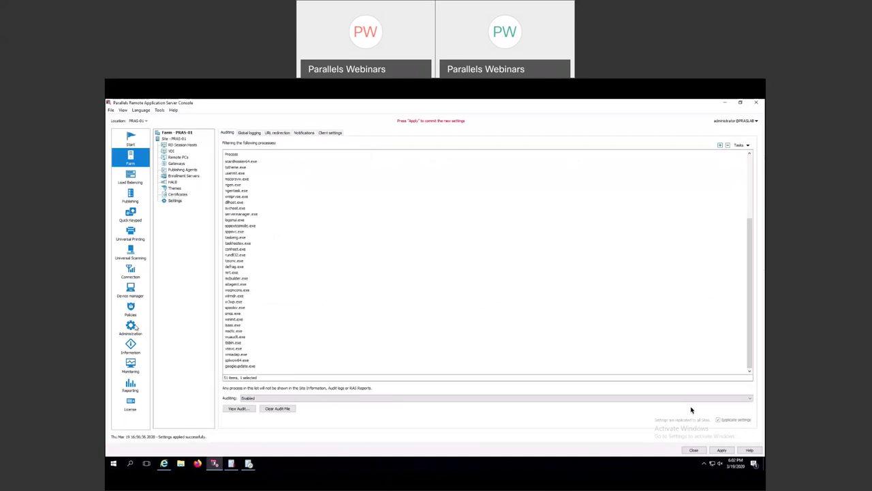
Delete the published RemoteApp Calculator and Calculator items, then view the Settings audit log.
{"action": "left_click", "coordinate": [131, 327]}
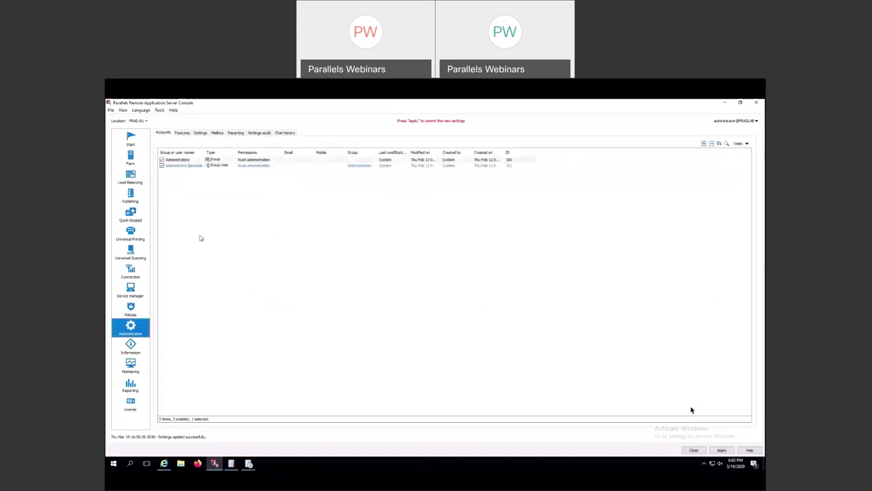
{"action": "left_click", "coordinate": [262, 134]}
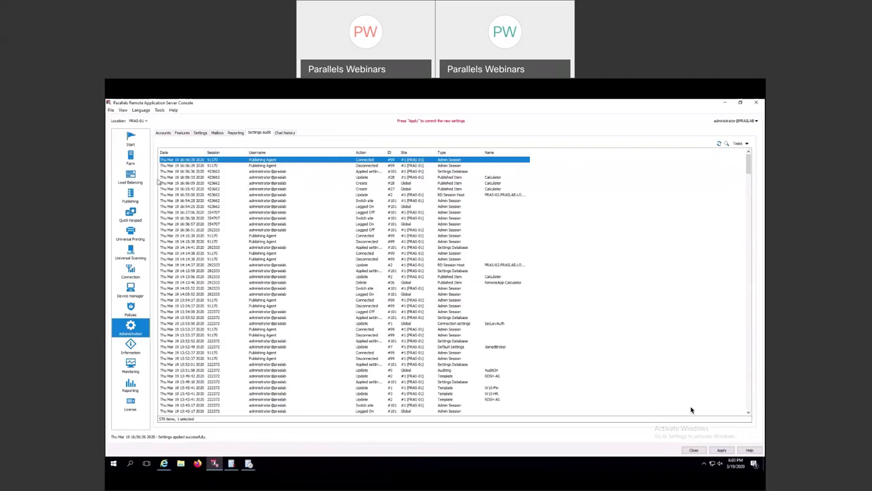
{"action": "left_click", "coordinate": [130, 198]}
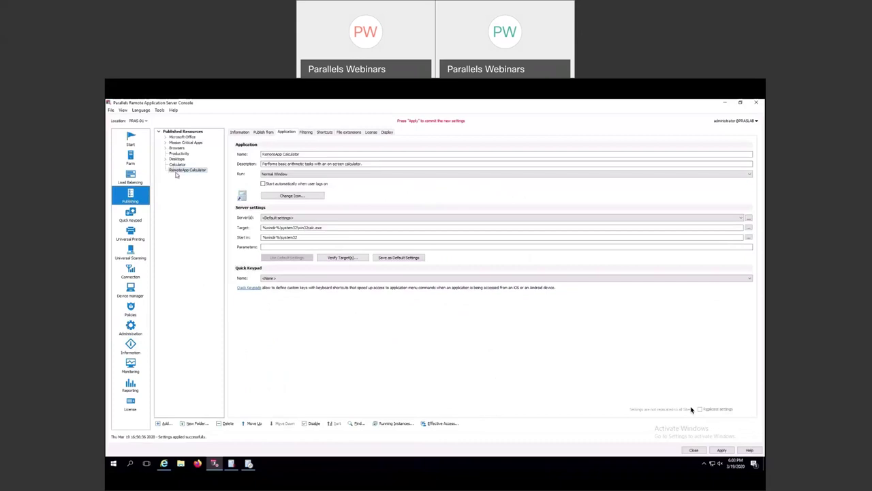
{"action": "left_click", "coordinate": [229, 423]}
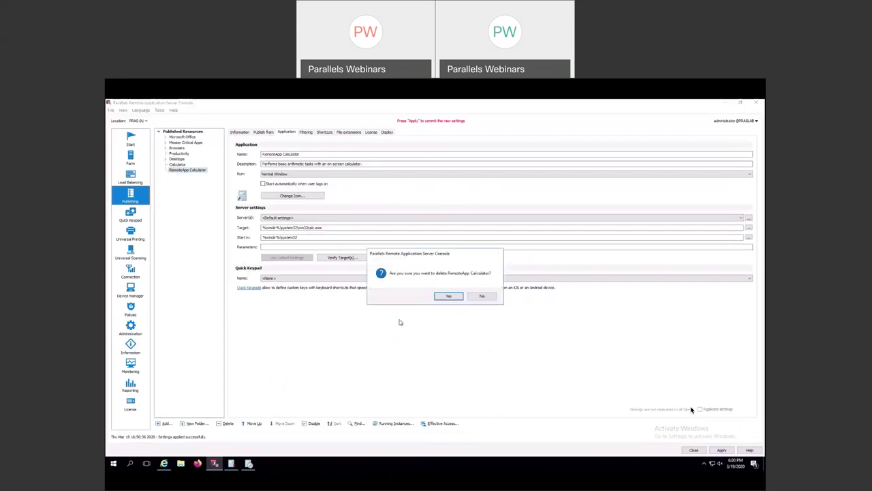
{"action": "key", "text": "Return"}
{"action": "left_click_drag", "start_coordinate": [551, 399], "coordinate": [551, 399]}
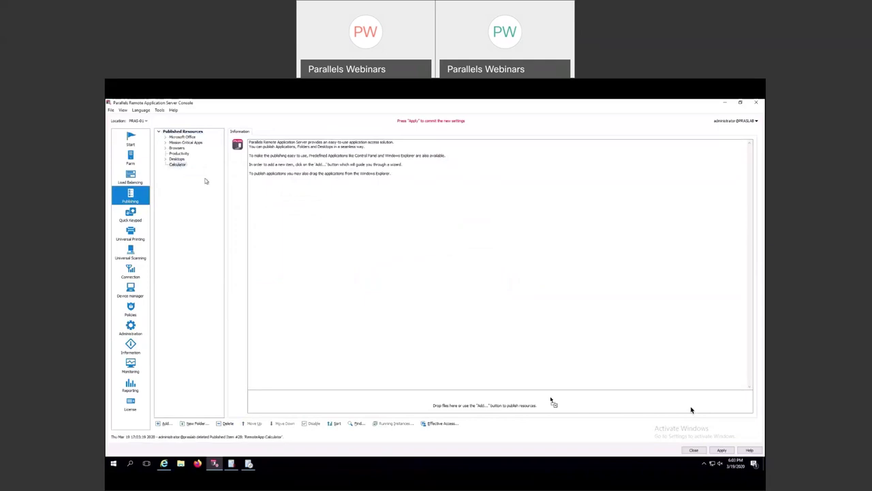
{"action": "left_click", "coordinate": [229, 423]}
{"action": "left_click", "coordinate": [435, 298]}
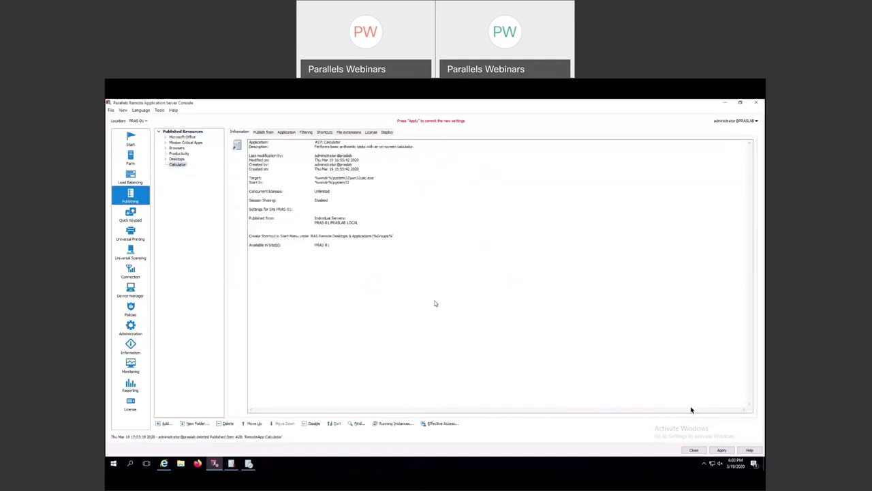
{"action": "left_click_drag", "start_coordinate": [551, 401], "coordinate": [552, 401]}
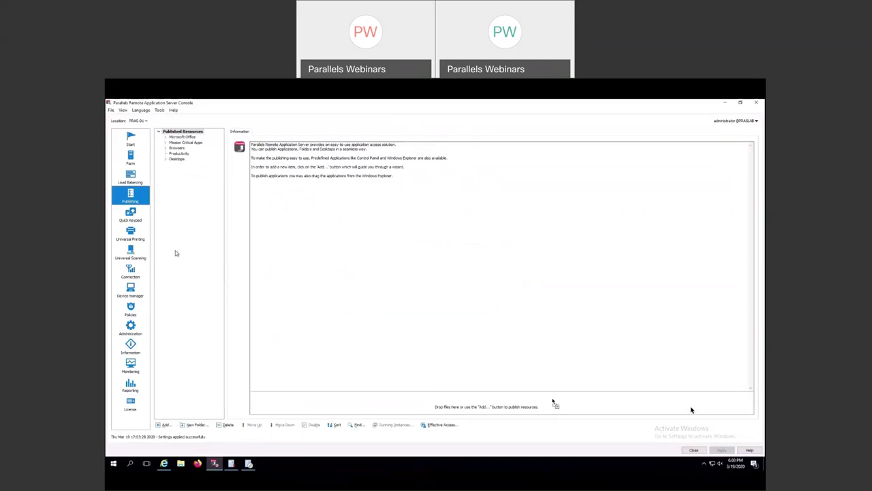
{"action": "left_click", "coordinate": [131, 328]}
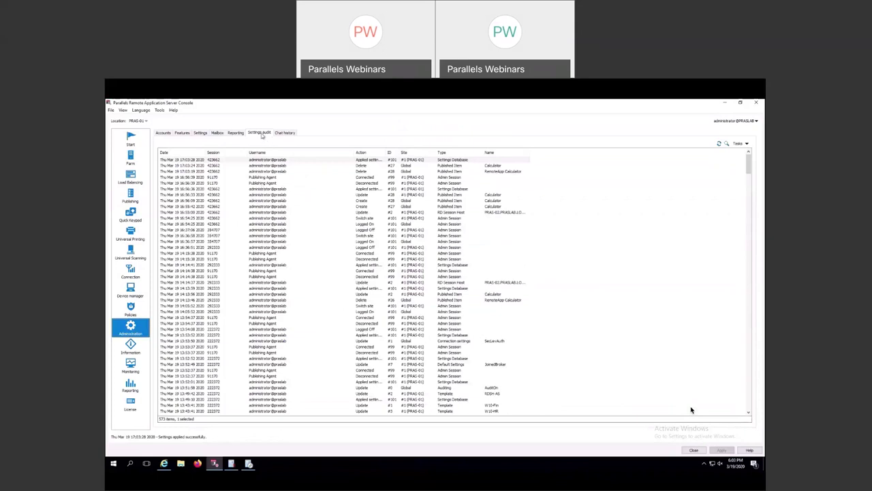
Revert the Delete #27 Calculator audit entry and apply the restored settings.
{"action": "left_click", "coordinate": [719, 143]}
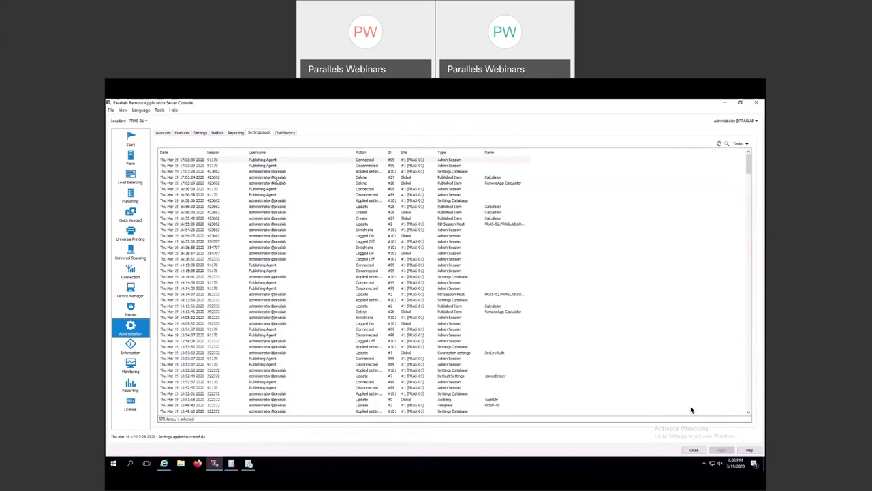
{"action": "left_click", "coordinate": [375, 178]}
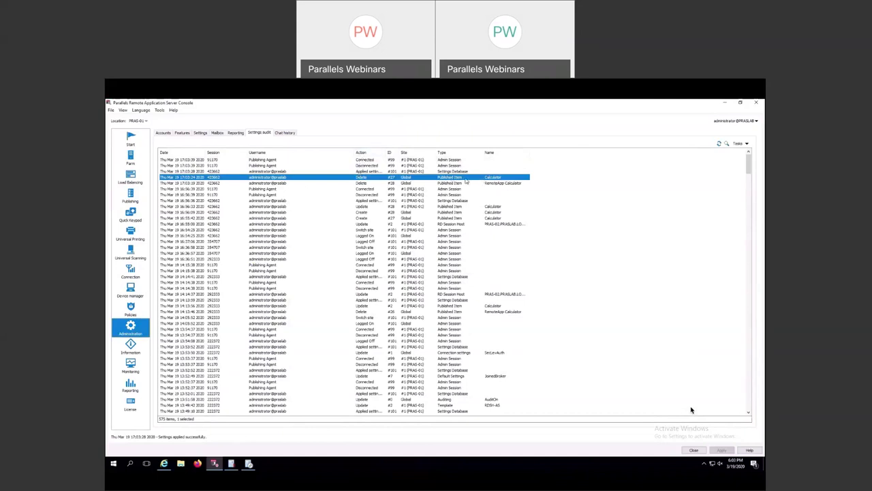
{"action": "left_click", "coordinate": [747, 144]}
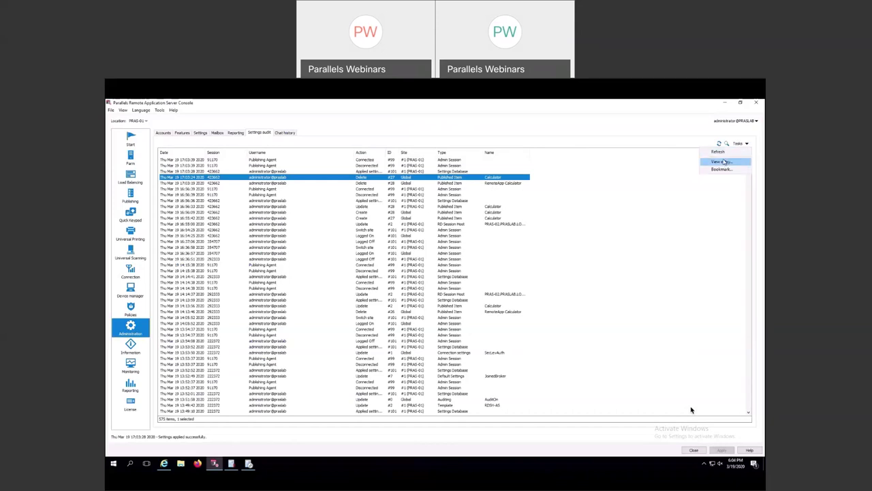
{"action": "left_click", "coordinate": [724, 162]}
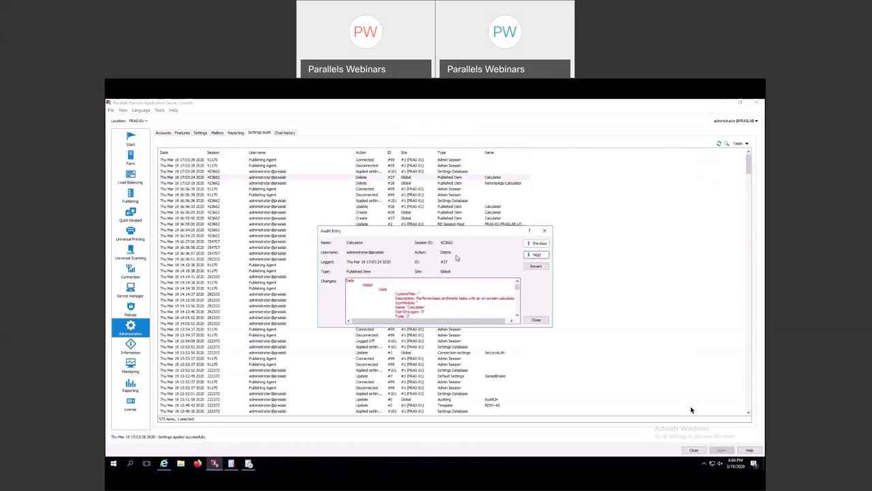
{"action": "left_click_drag", "start_coordinate": [517, 289], "coordinate": [517, 283]}
{"action": "left_click", "coordinate": [537, 267]}
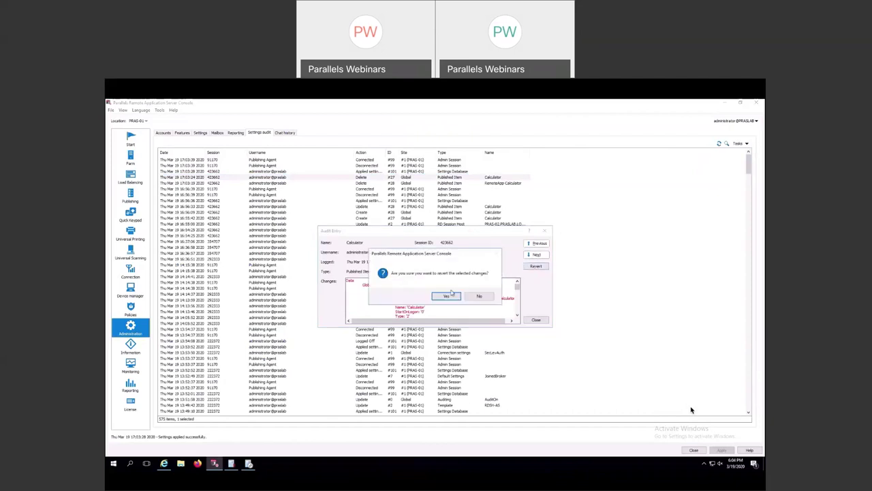
{"action": "left_click", "coordinate": [447, 297]}
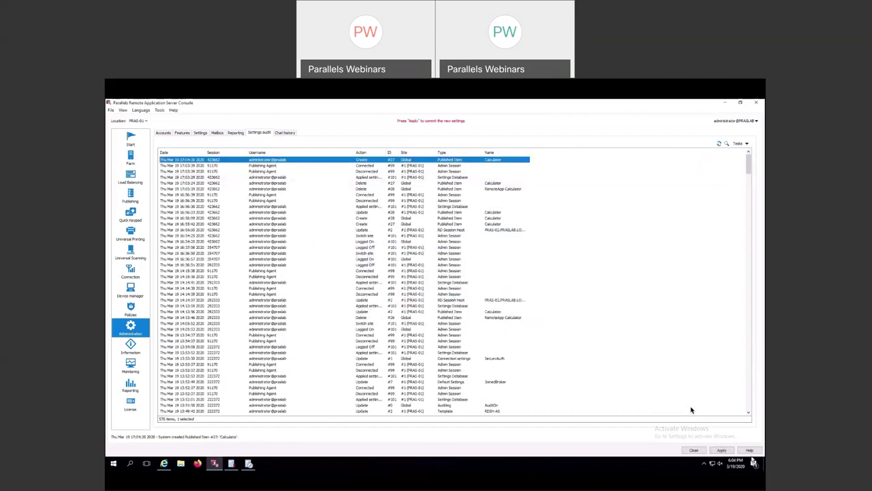
{"action": "left_click", "coordinate": [723, 451]}
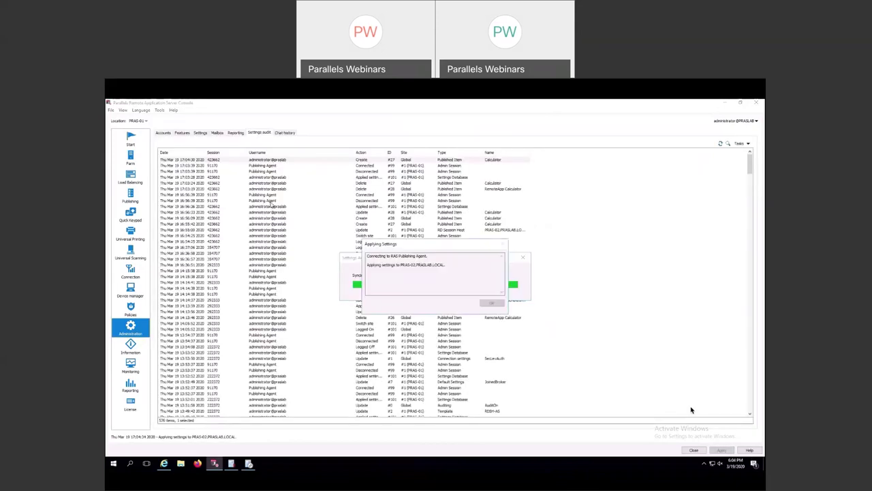
{"action": "left_click", "coordinate": [486, 306]}
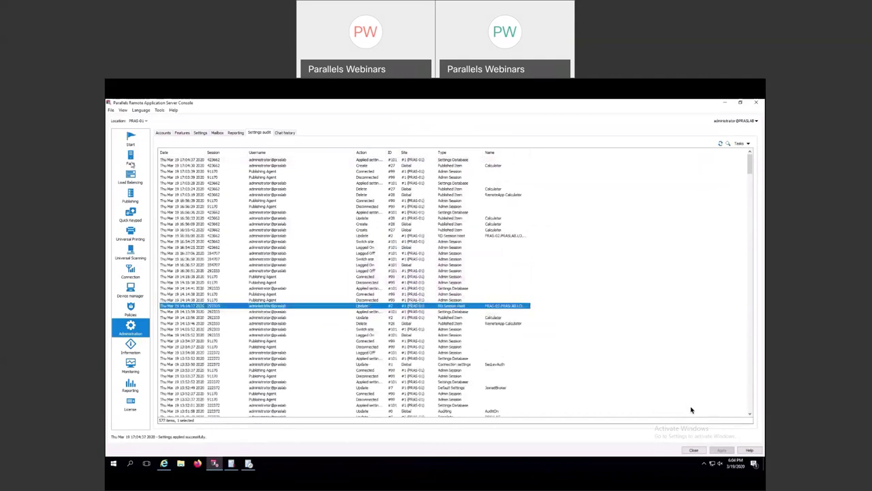
Check that Calculator is published again, then return to the settings audit log.
{"action": "left_click", "coordinate": [130, 198]}
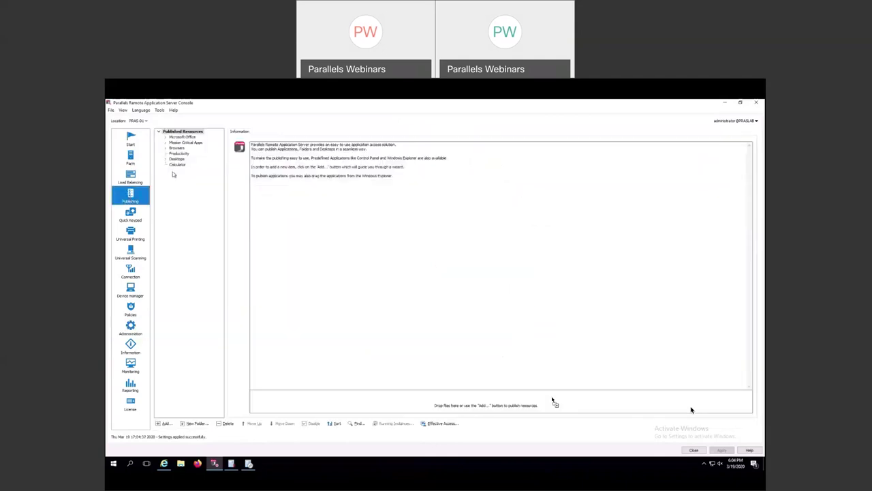
{"action": "left_click", "coordinate": [177, 164]}
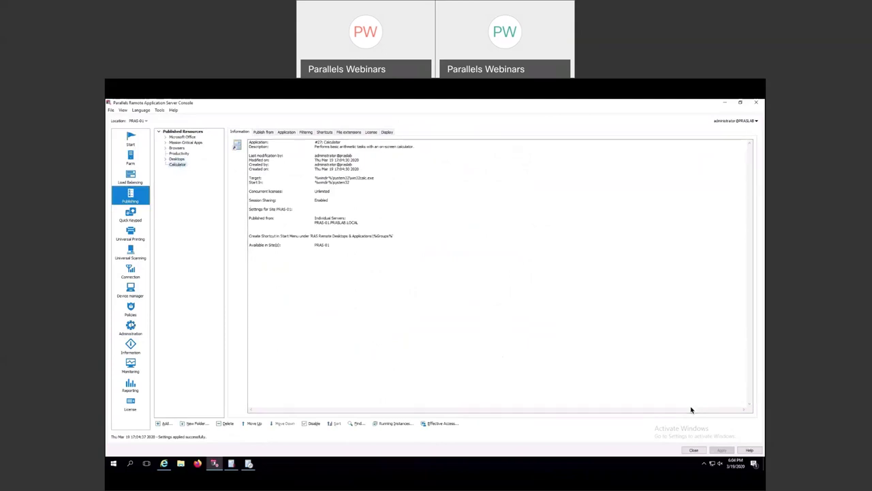
{"action": "left_click", "coordinate": [130, 327]}
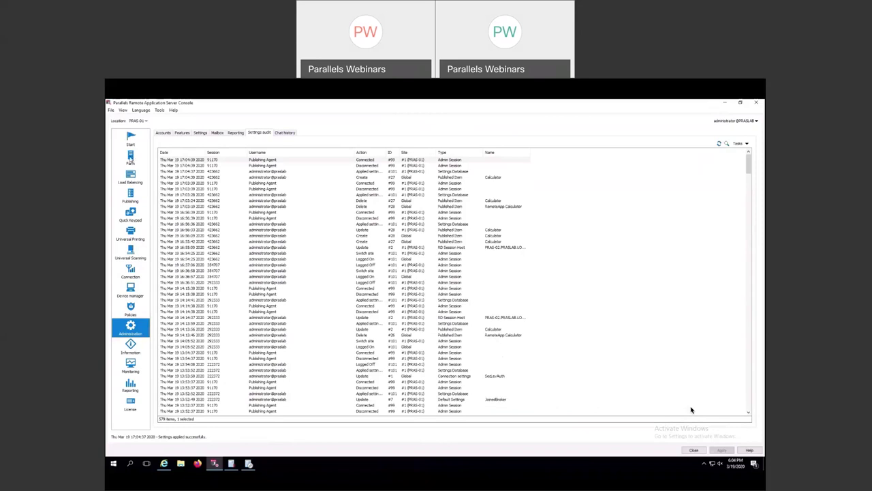
Show site PRAS-01's component status table, checking session host PRAS-02's Tools menu without running anything.
{"action": "left_click", "coordinate": [130, 158]}
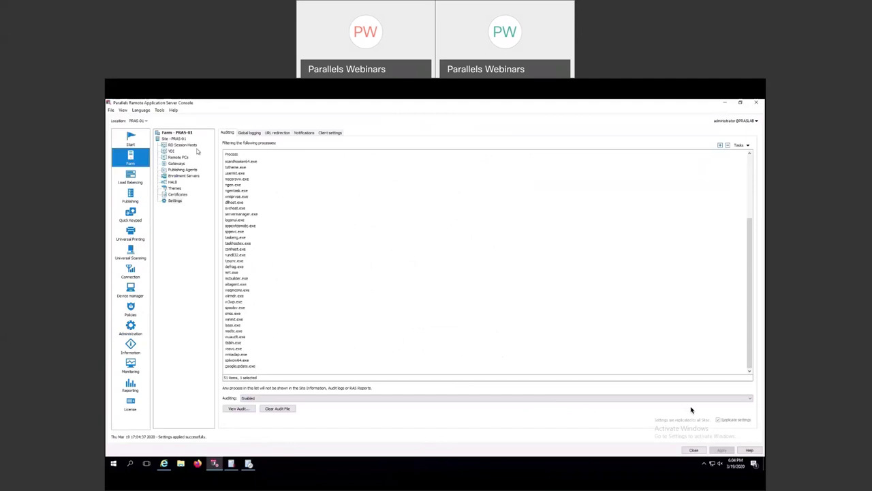
{"action": "left_click", "coordinate": [179, 140]}
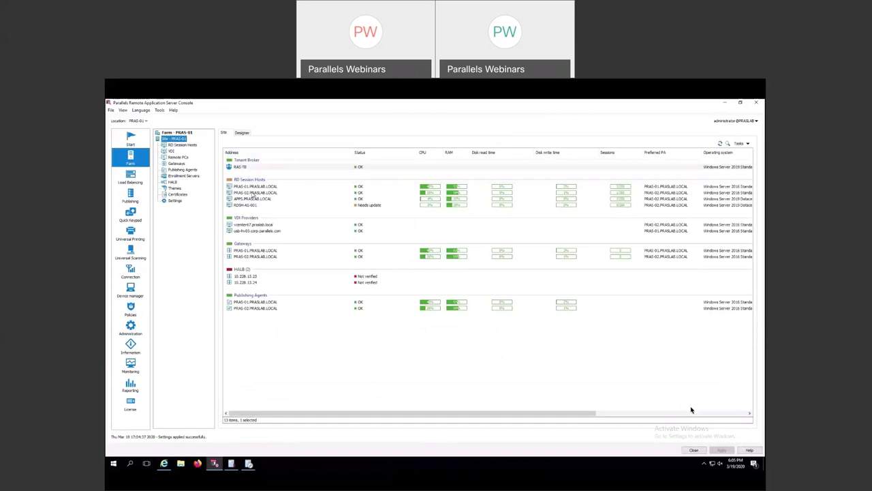
{"action": "left_click", "coordinate": [253, 193]}
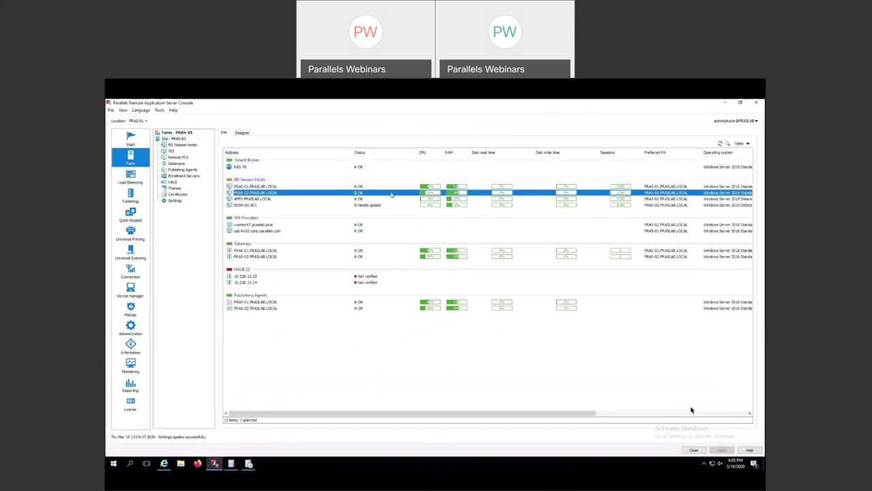
{"action": "left_click", "coordinate": [748, 144]}
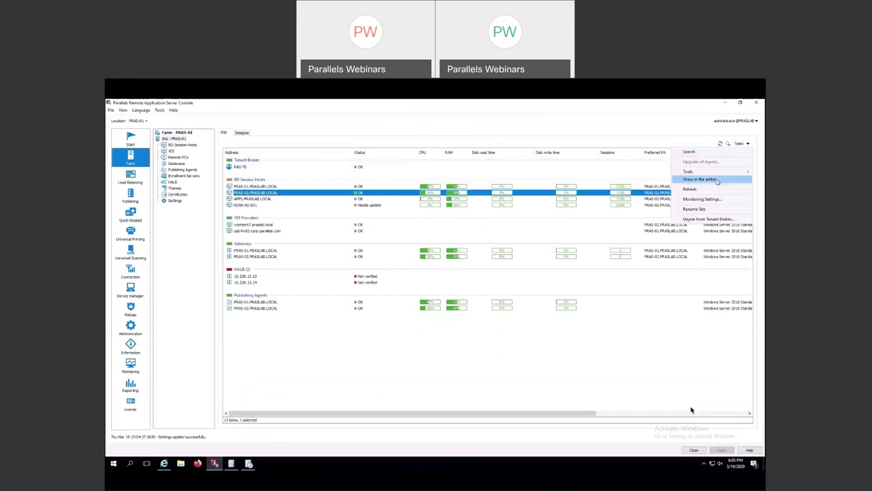
{"action": "mouse_move", "coordinate": [711, 175]}
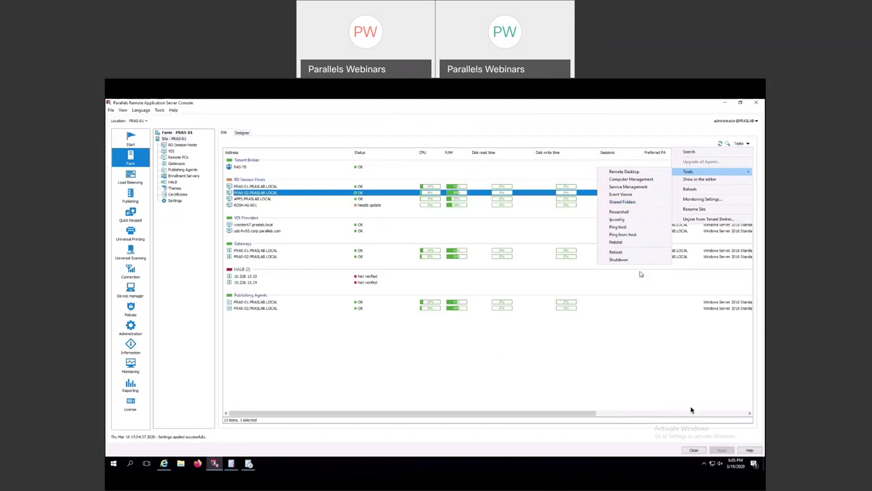
{"action": "left_click", "coordinate": [519, 356]}
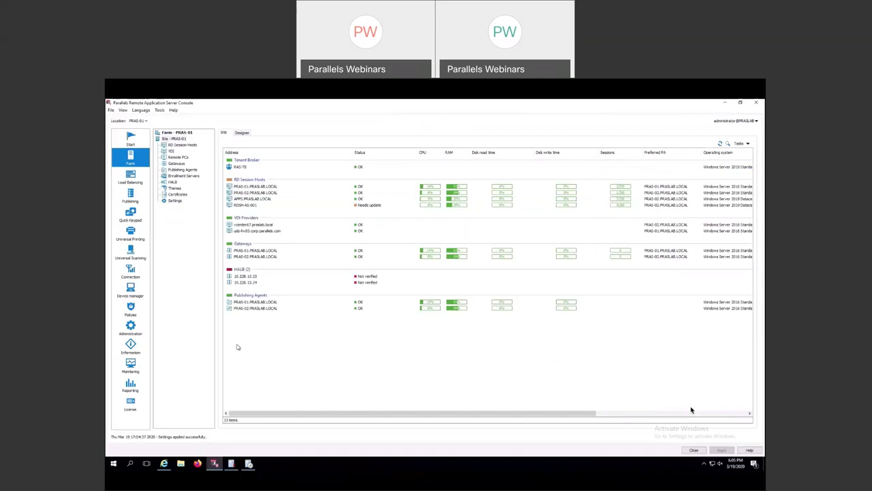
{"action": "key", "text": "Down"}
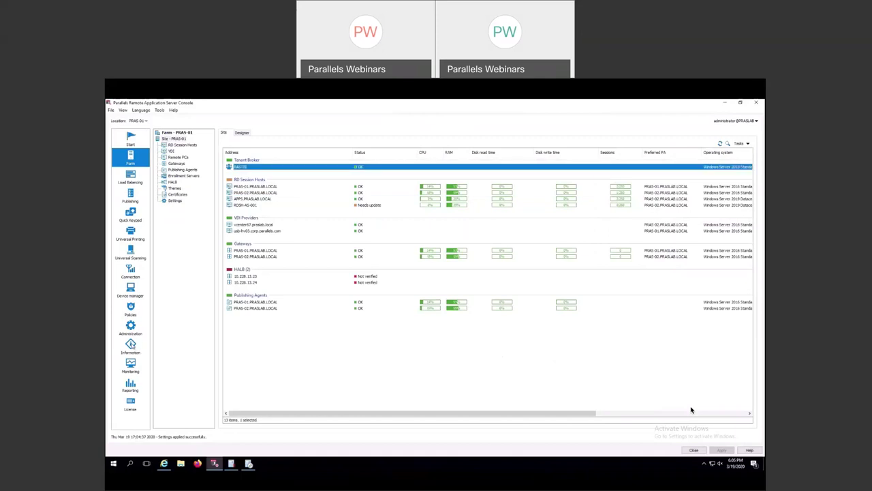
{"action": "left_click", "coordinate": [130, 347]}
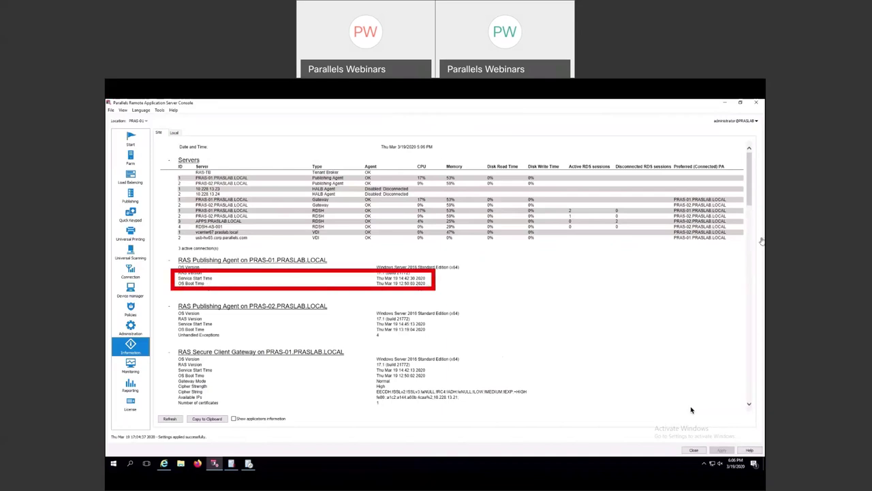
Scroll through the Site information report, then switch to the Local services status report.
{"action": "left_click_drag", "start_coordinate": [750, 200], "coordinate": [749, 239]}
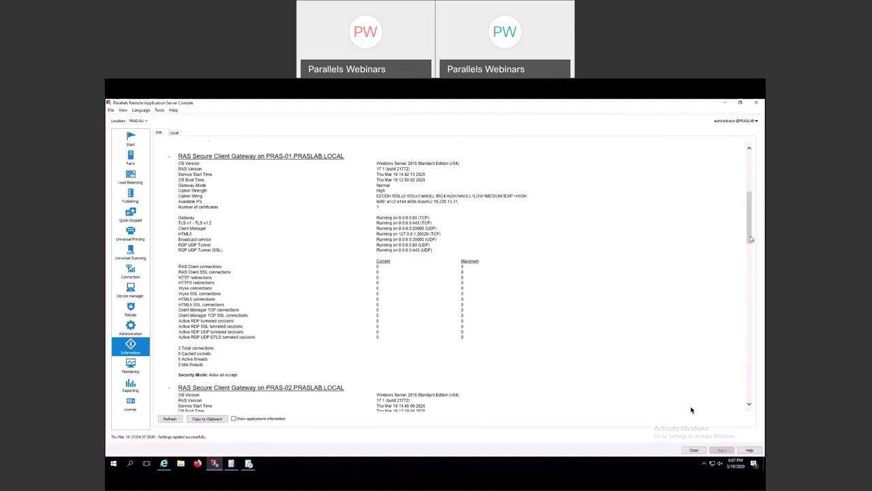
{"action": "left_click_drag", "start_coordinate": [750, 219], "coordinate": [740, 285]}
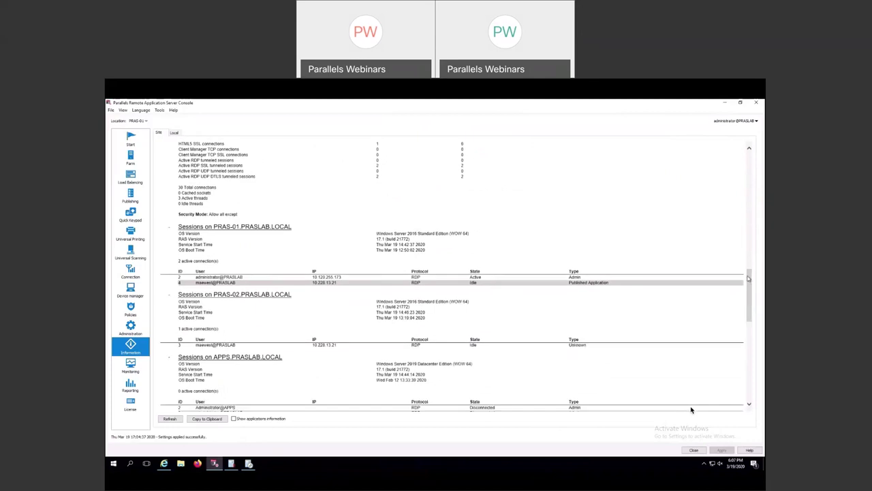
{"action": "left_click_drag", "start_coordinate": [750, 278], "coordinate": [754, 154]}
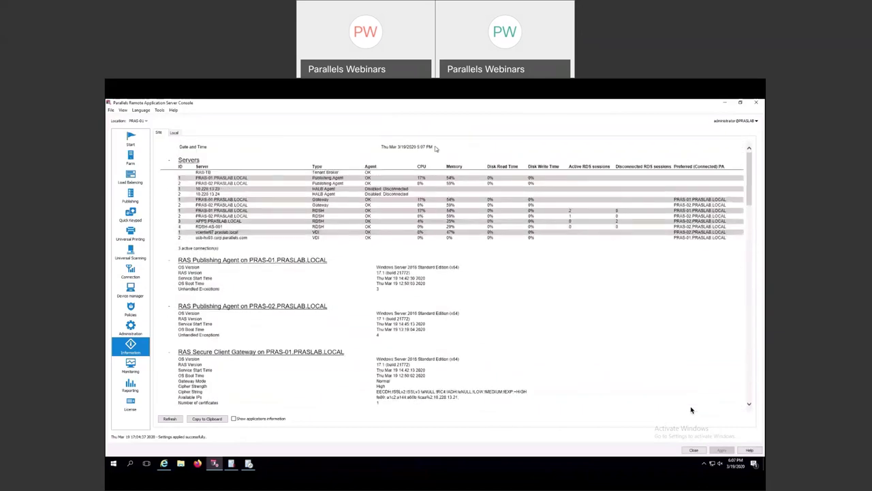
{"action": "left_click", "coordinate": [176, 133]}
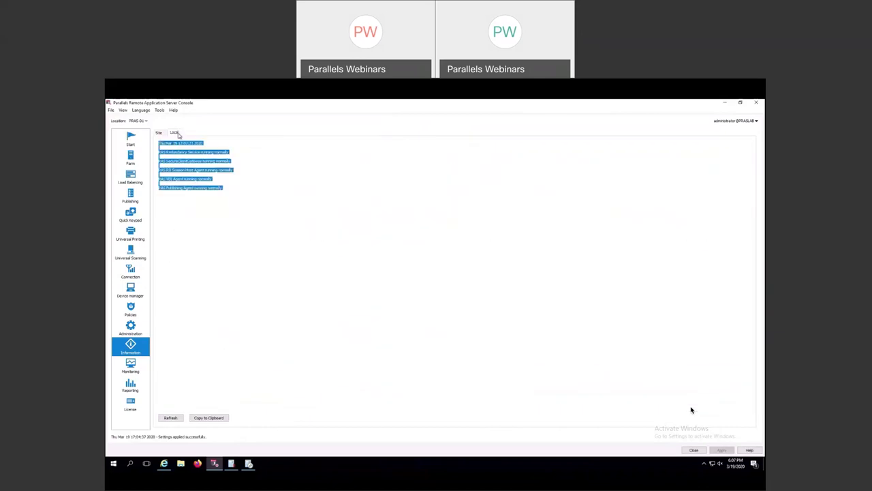
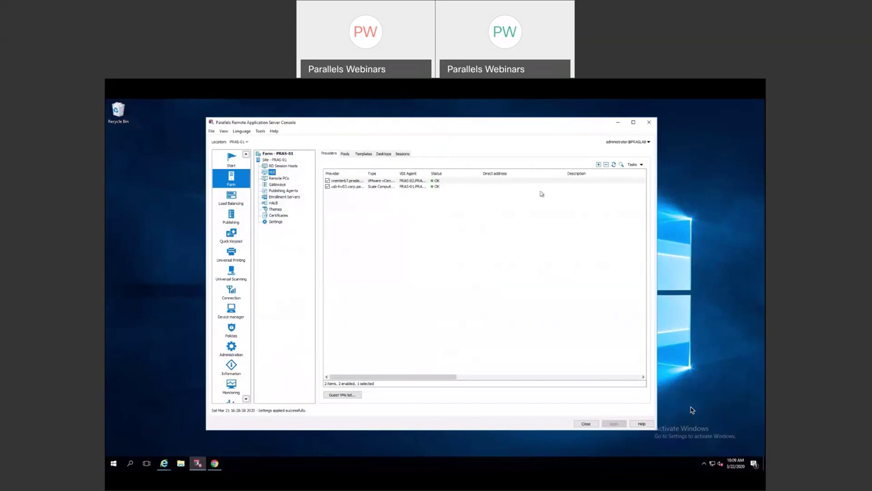
Start a new Cloud computing VDI provider and continue to its Microsoft Azure details.
{"action": "left_click", "coordinate": [598, 165]}
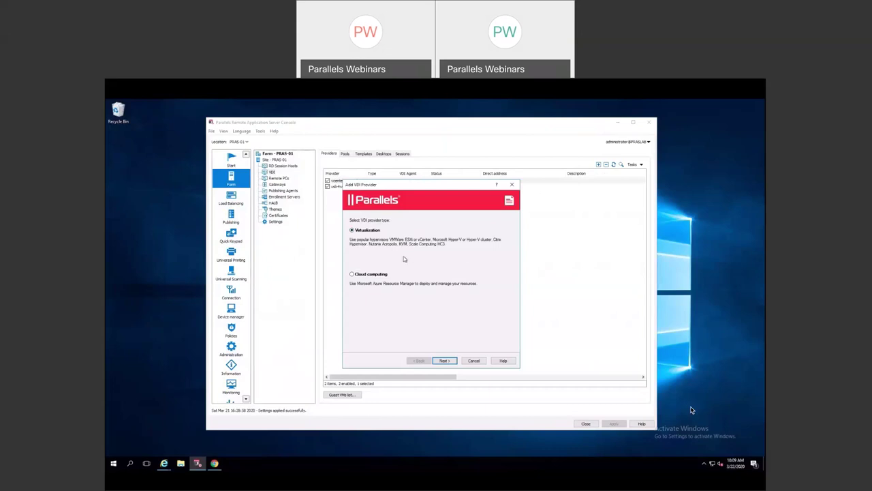
{"action": "left_click", "coordinate": [352, 274]}
{"action": "left_click", "coordinate": [443, 361]}
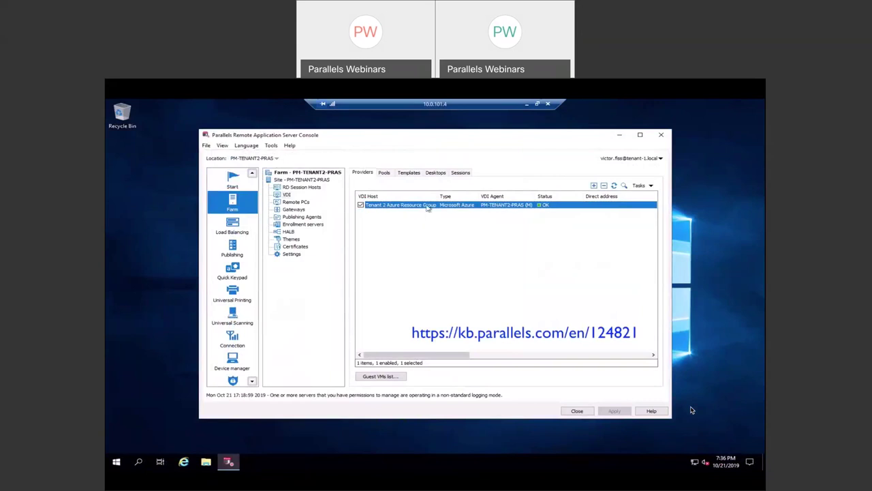
{"action": "double_click", "coordinate": [428, 207]}
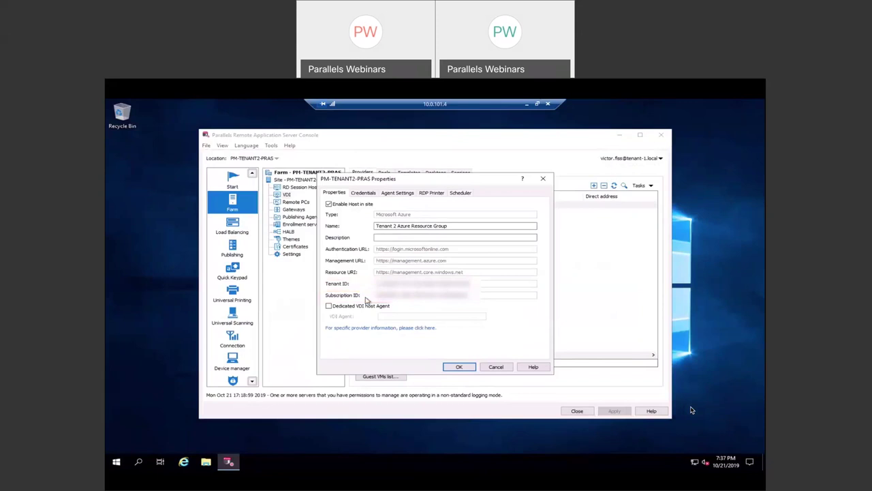
{"action": "left_click", "coordinate": [373, 196]}
{"action": "key", "text": "ctrl+v"}
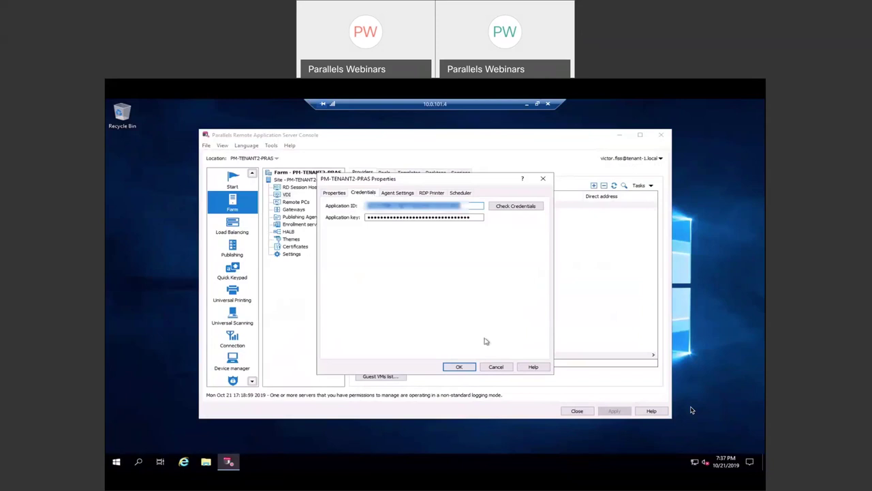
{"action": "left_click", "coordinate": [496, 367]}
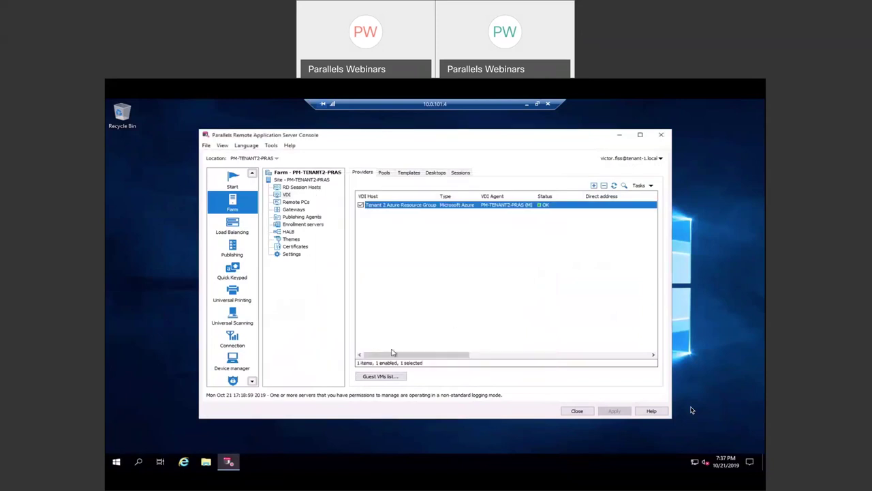
{"action": "left_click", "coordinate": [385, 377]}
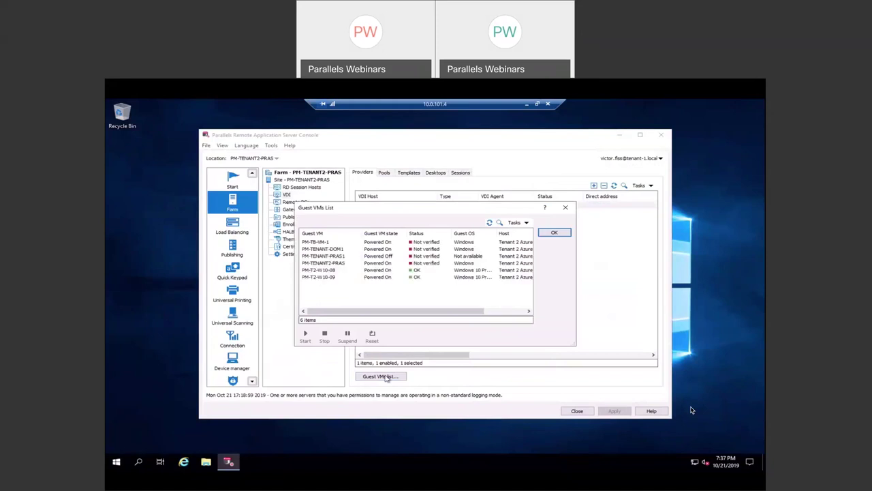
{"action": "left_click", "coordinate": [334, 270]}
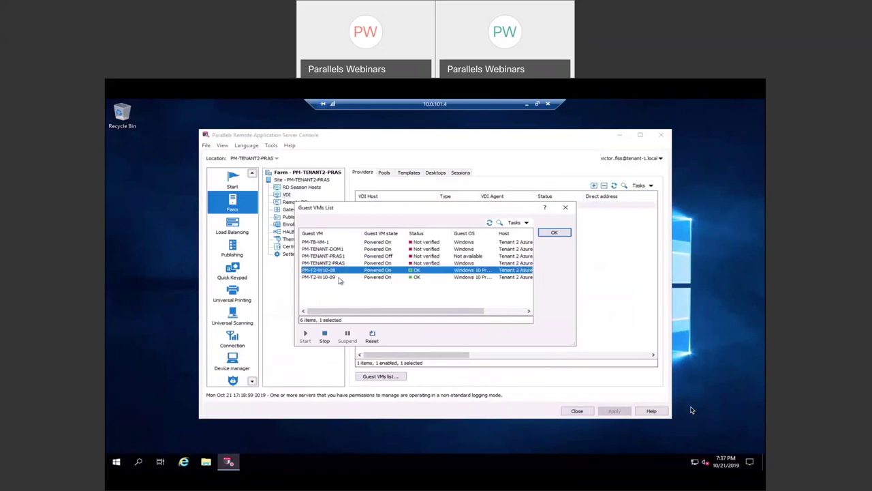
{"action": "left_click", "coordinate": [339, 278]}
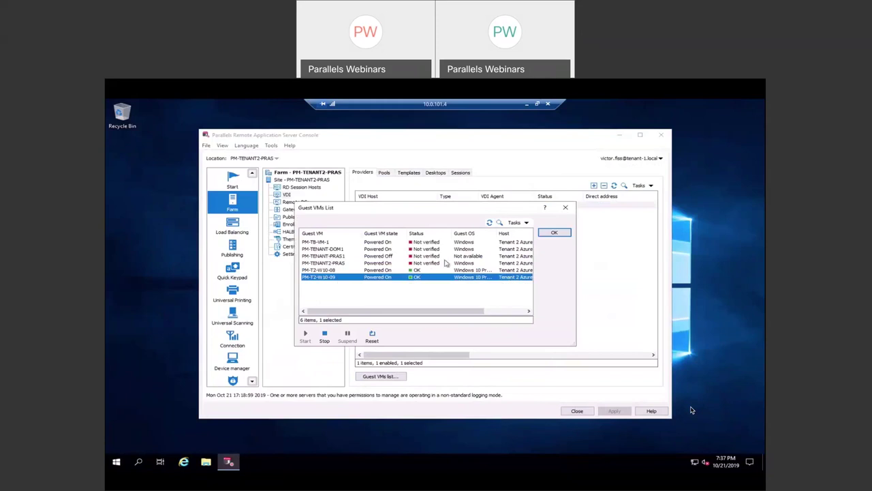
{"action": "left_click", "coordinate": [554, 232]}
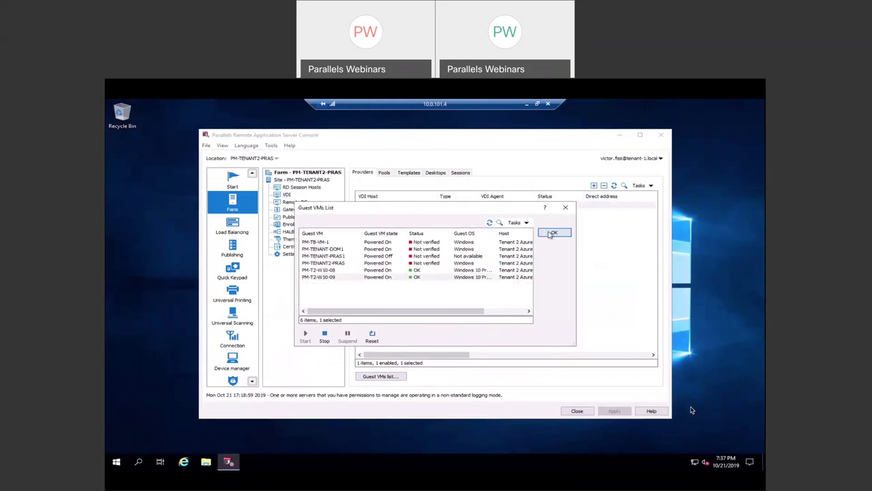
Open the Tenant2-w10-Azure template's properties from the Templates list.
{"action": "left_click", "coordinate": [412, 172]}
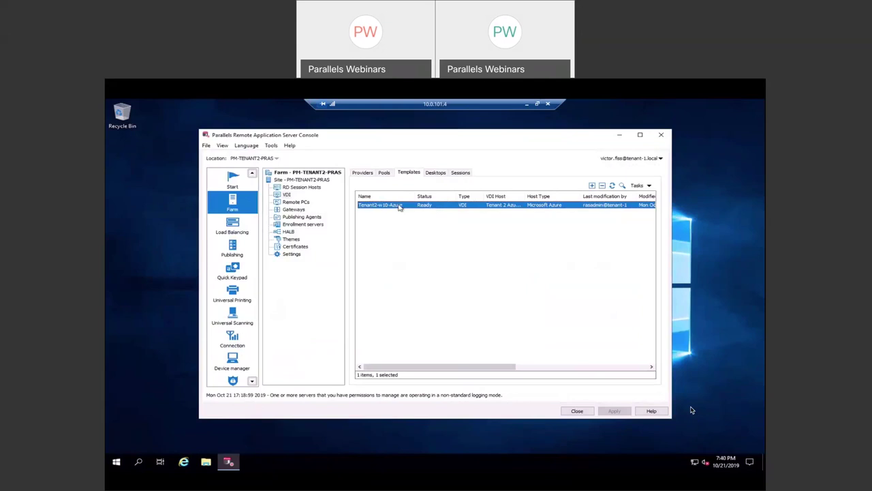
{"action": "left_click", "coordinate": [640, 186]}
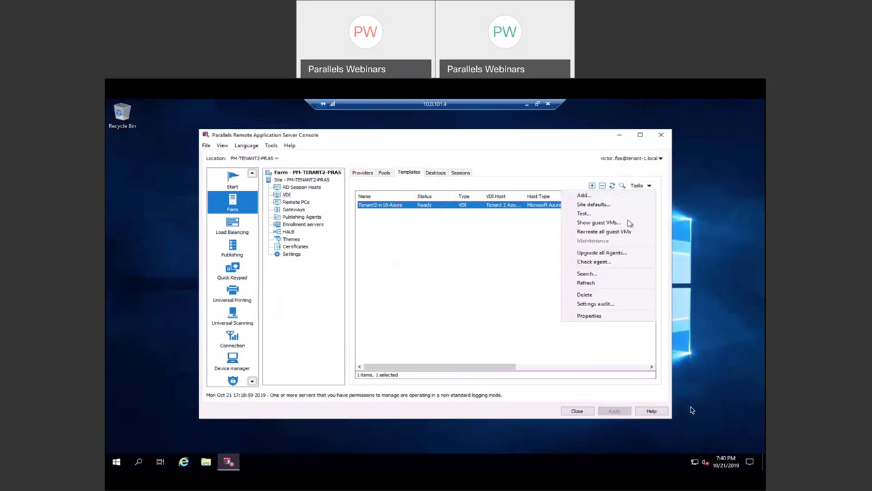
{"action": "left_click", "coordinate": [589, 316]}
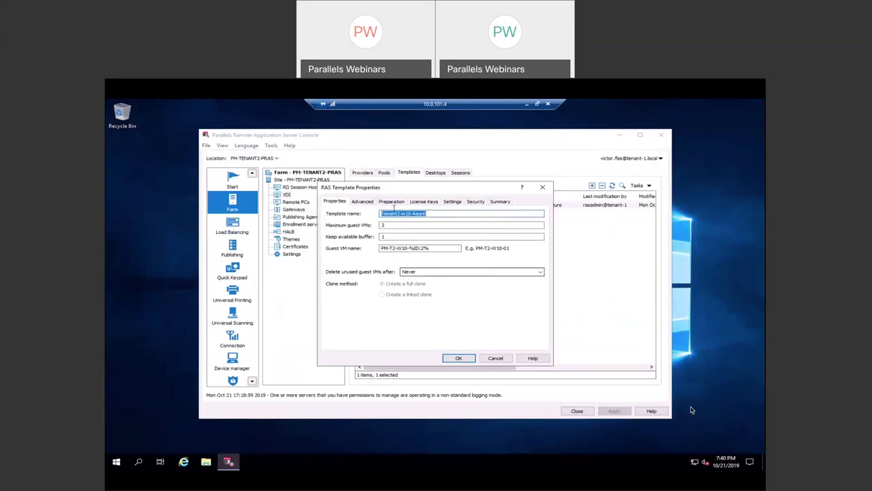
Keep the template at Standard A2 v2 size, Standard SSD disk and RASprep preparation, then confirm.
{"action": "left_click", "coordinate": [367, 202]}
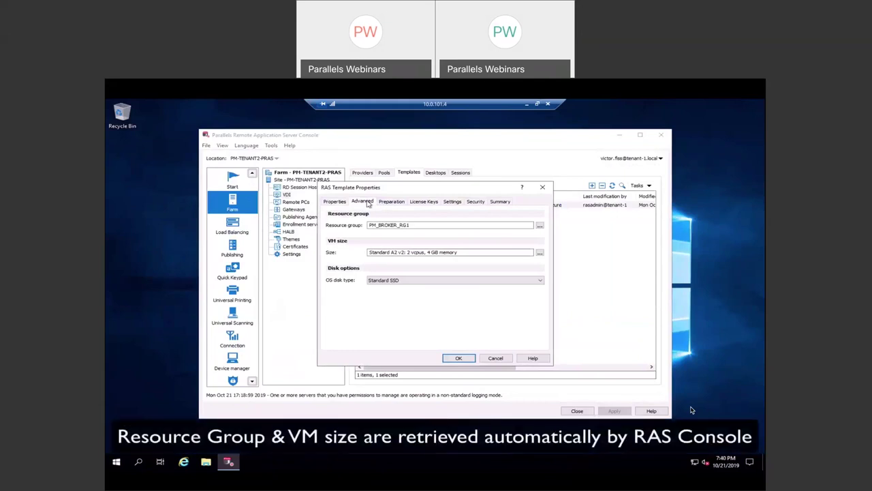
{"action": "left_click", "coordinate": [540, 252]}
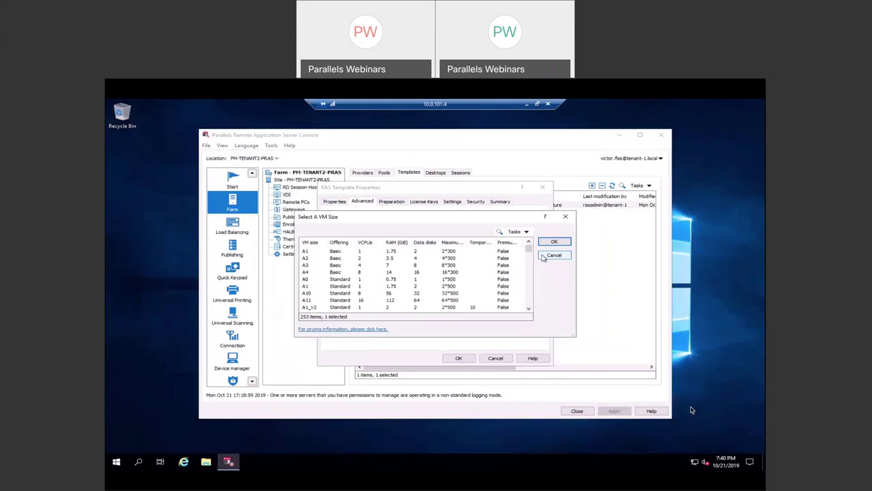
{"action": "left_click", "coordinate": [551, 256]}
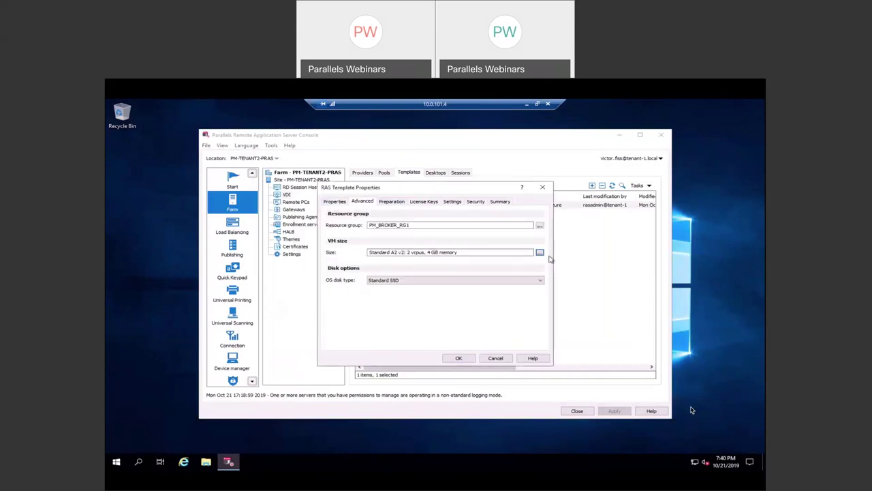
{"action": "left_click", "coordinate": [431, 282]}
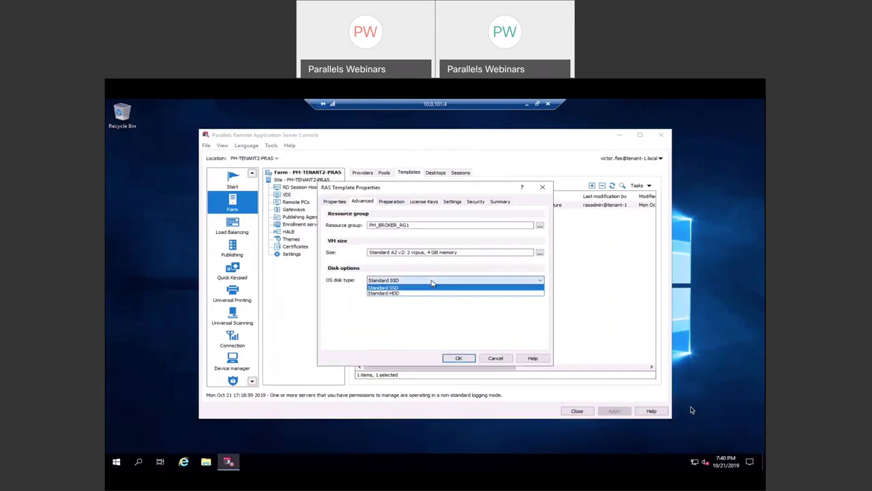
{"action": "left_click", "coordinate": [412, 288]}
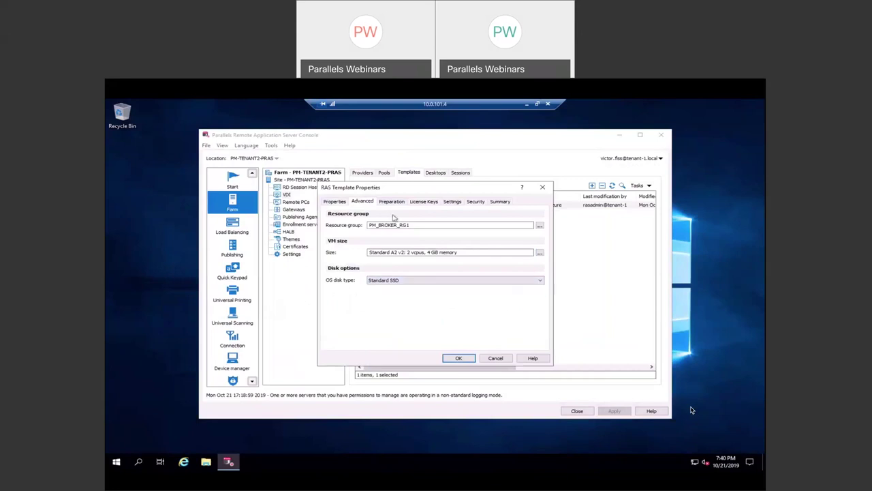
{"action": "left_click", "coordinate": [393, 202]}
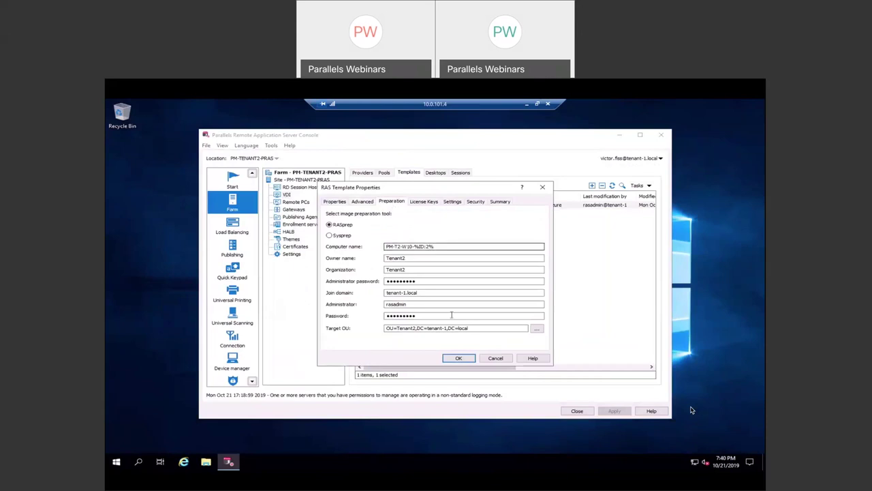
{"action": "left_click", "coordinate": [462, 362]}
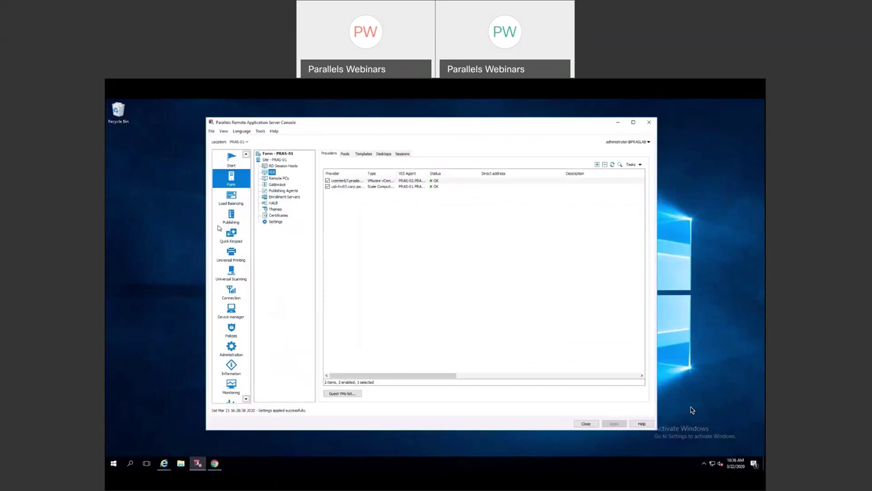
Start publishing a virtual desktop connected to a specific template in Published Resources.
{"action": "left_click", "coordinate": [231, 216]}
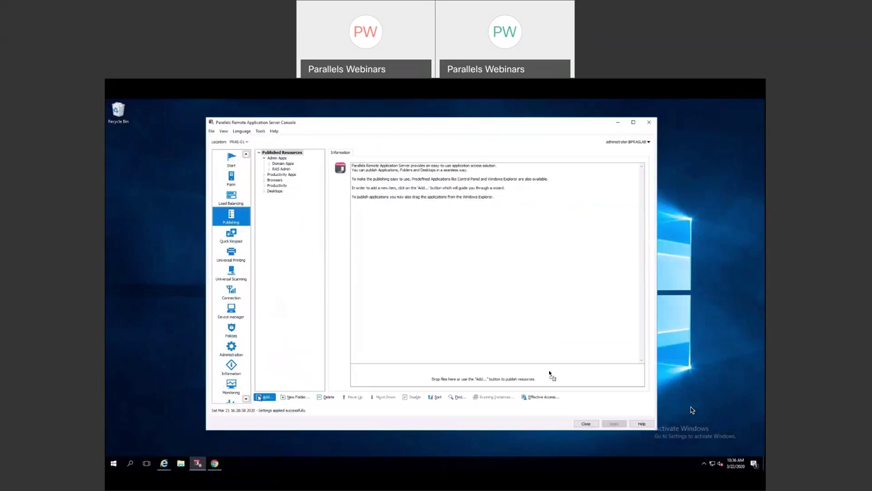
{"action": "left_click", "coordinate": [264, 397]}
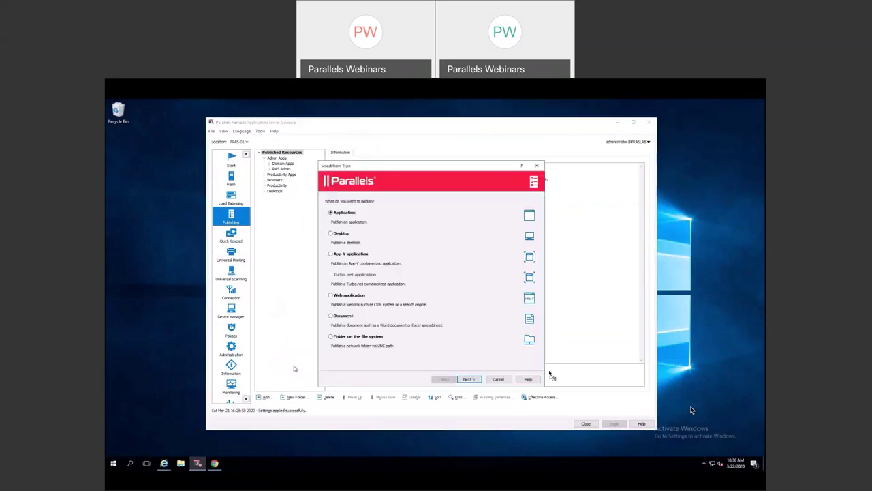
{"action": "left_click", "coordinate": [345, 233]}
{"action": "left_click", "coordinate": [469, 379]}
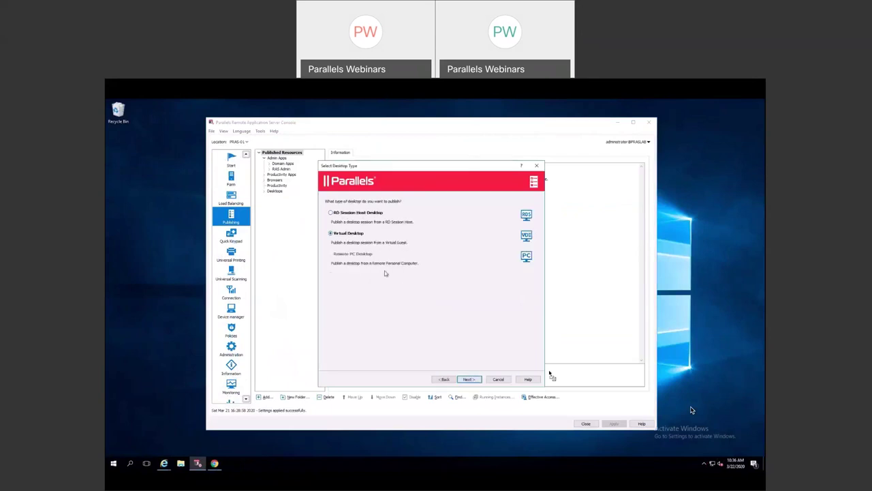
{"action": "left_click", "coordinate": [469, 379]}
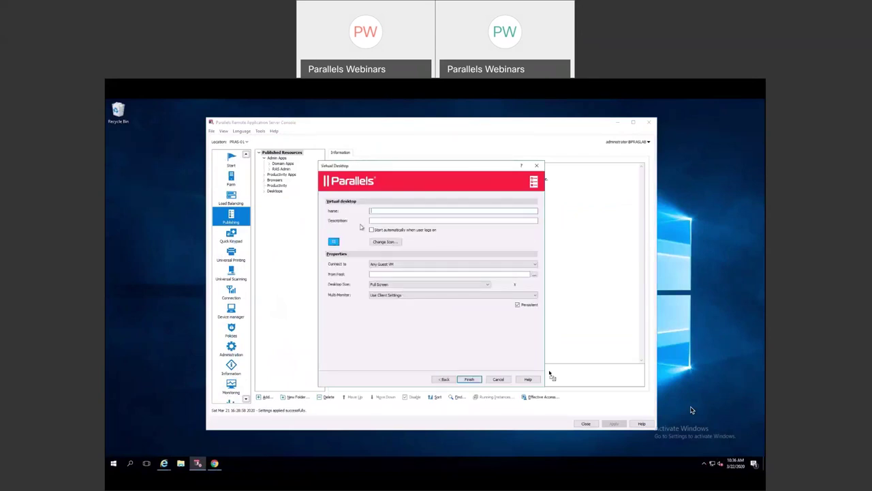
{"action": "left_click", "coordinate": [395, 265]}
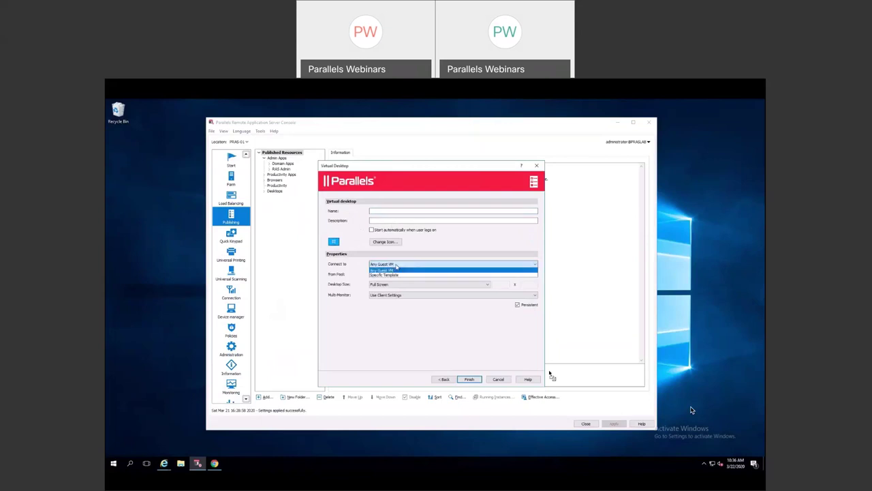
{"action": "left_click", "coordinate": [394, 275]}
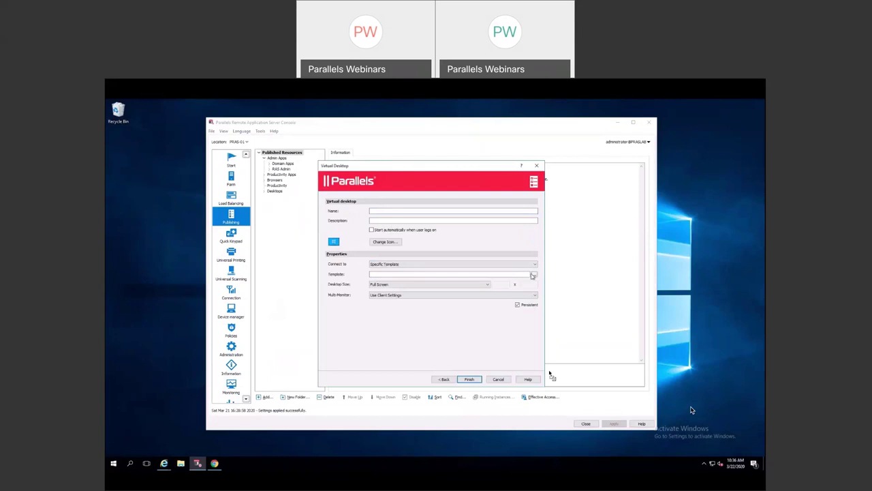
{"action": "left_click", "coordinate": [443, 379]}
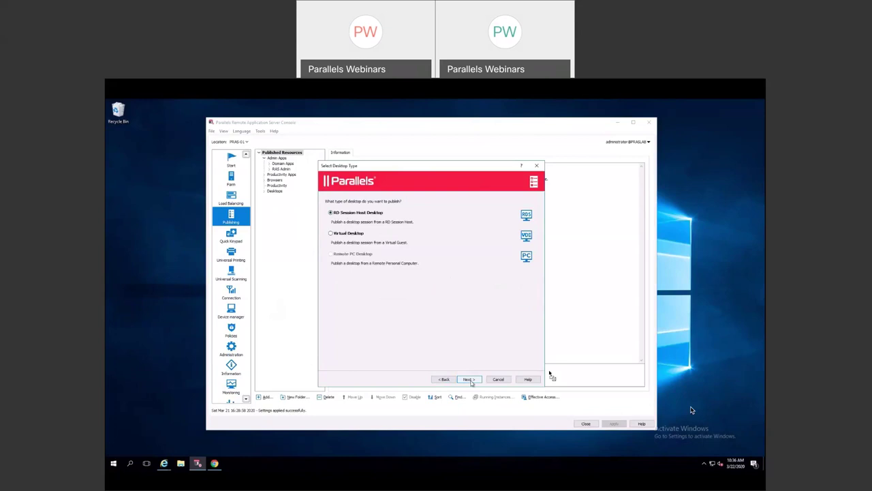
Choose server groups with the Auto-Scaling group as the source, then cancel the wizard.
{"action": "left_click", "coordinate": [469, 379]}
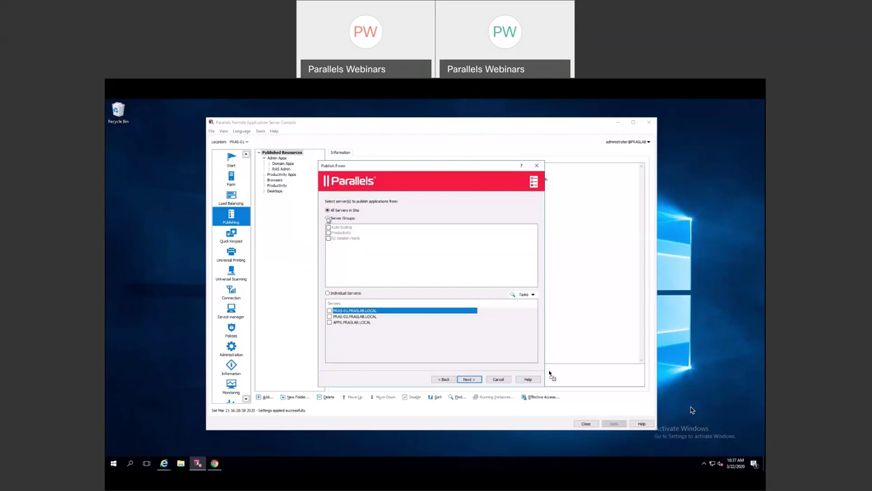
{"action": "left_click", "coordinate": [328, 219]}
{"action": "left_click", "coordinate": [328, 227]}
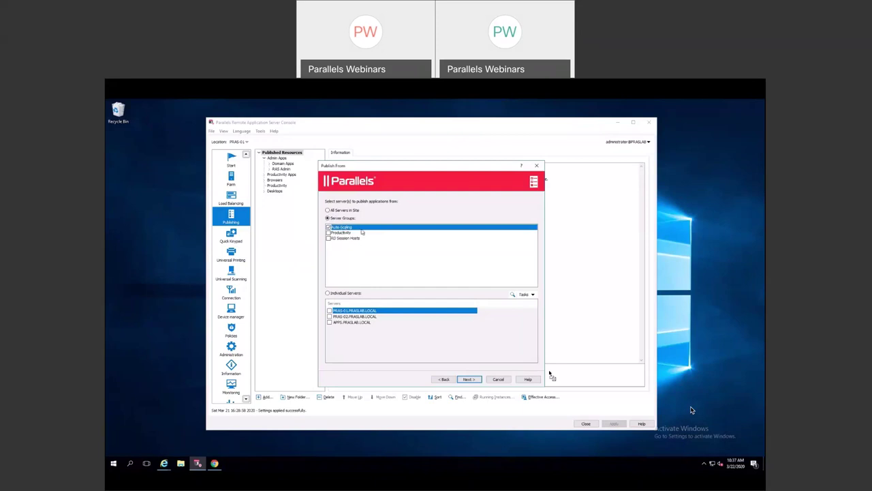
{"action": "left_click", "coordinate": [498, 380]}
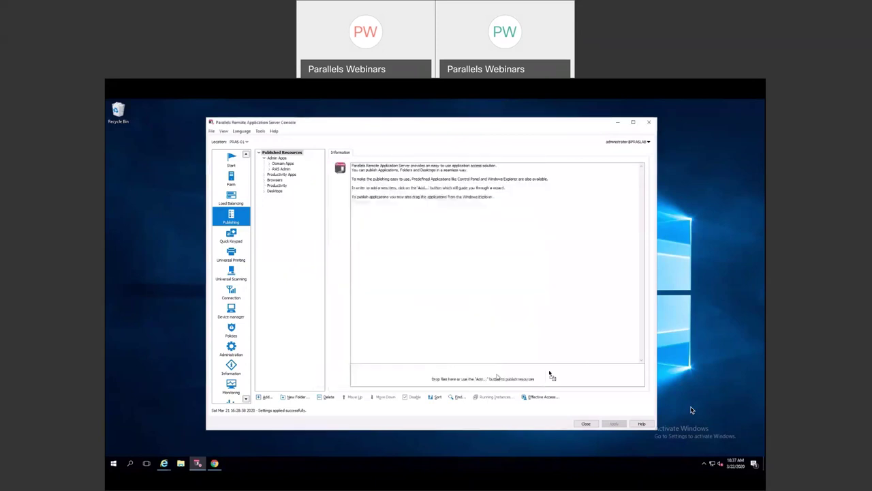
Open the Auto-Scaling group's properties from the RD Session Host groups list.
{"action": "left_click", "coordinate": [231, 178]}
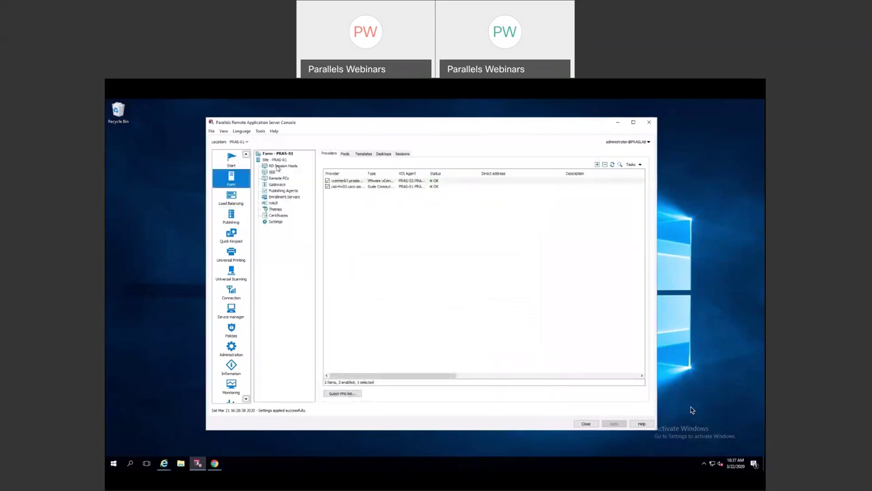
{"action": "left_click", "coordinate": [281, 166]}
{"action": "left_click", "coordinate": [360, 153]}
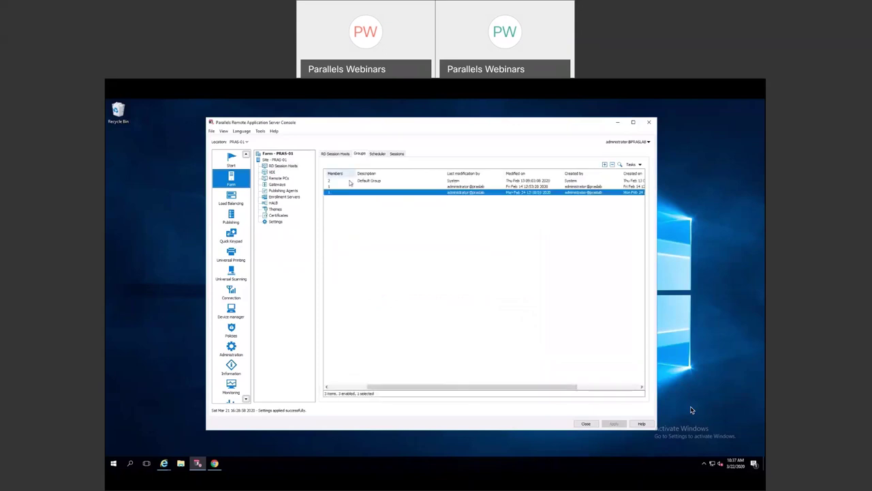
{"action": "scroll", "coordinate": [382, 199], "scroll_direction": "left", "scroll_amount": 3}
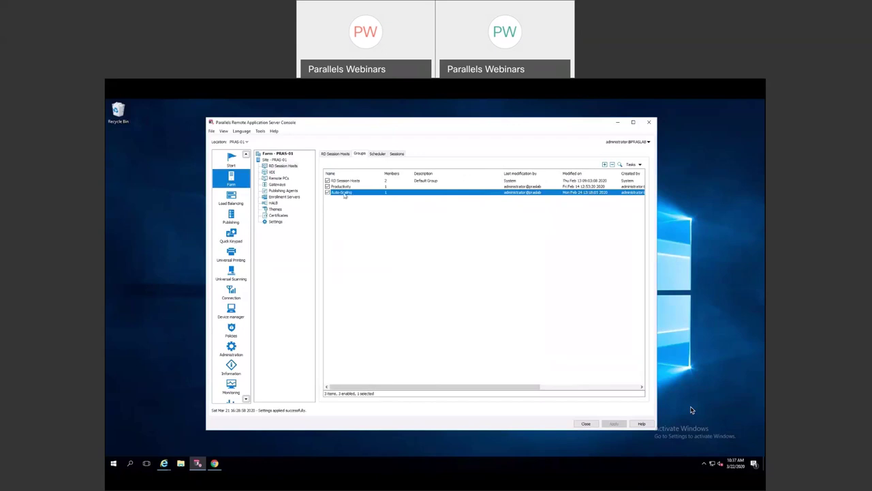
{"action": "double_click", "coordinate": [342, 193]}
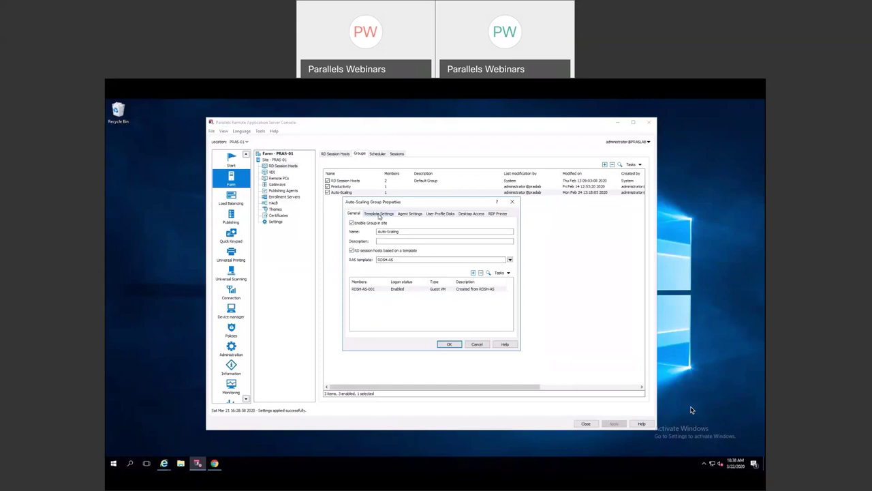
Show the Auto-Scaling group's Template Settings, then advance to the Google Authenticator slide 51.
{"action": "left_click", "coordinate": [379, 214]}
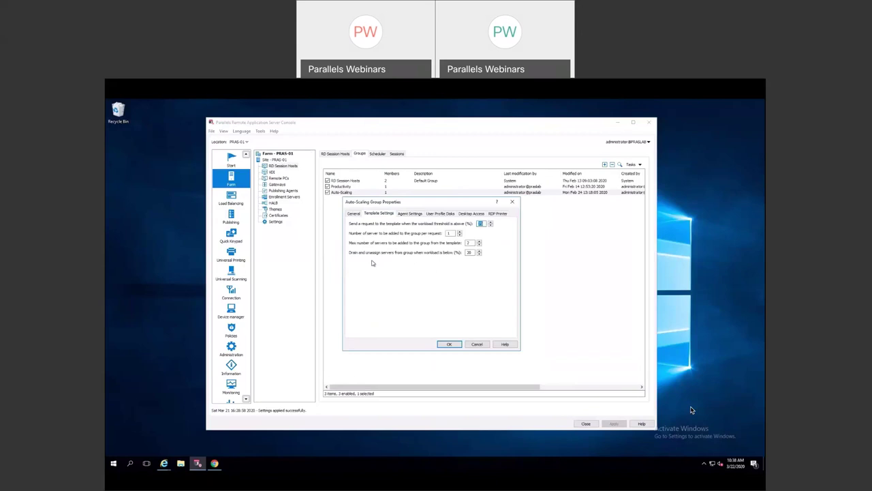
{"action": "key", "text": "Right"}
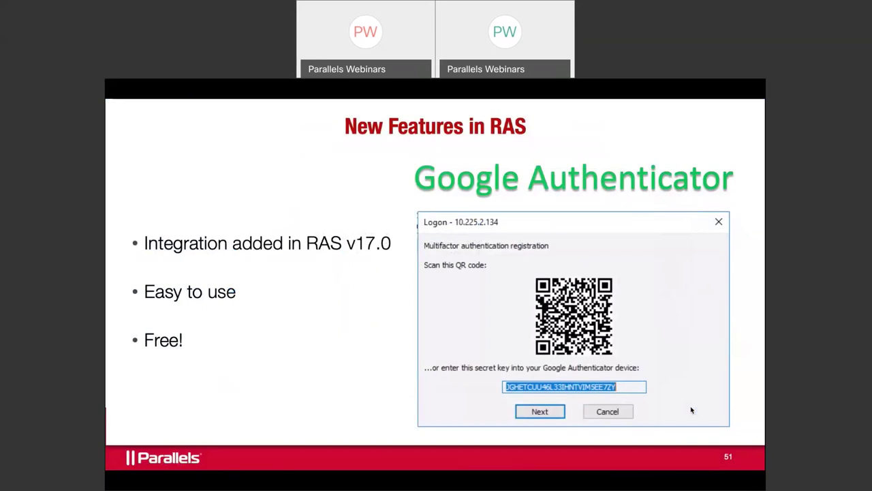
Connect to LABSVR2 RAS in Parallels Client and check its published apps.
{"action": "key", "text": "Right"}
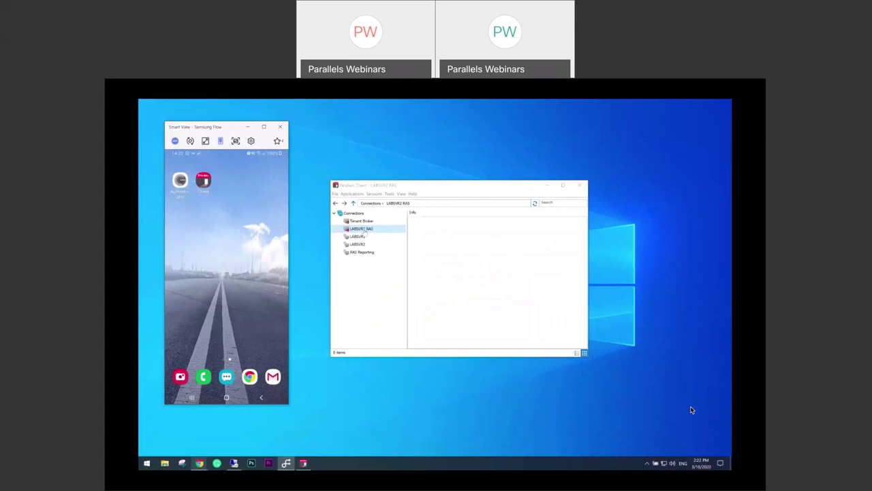
{"action": "left_click", "coordinate": [376, 231]}
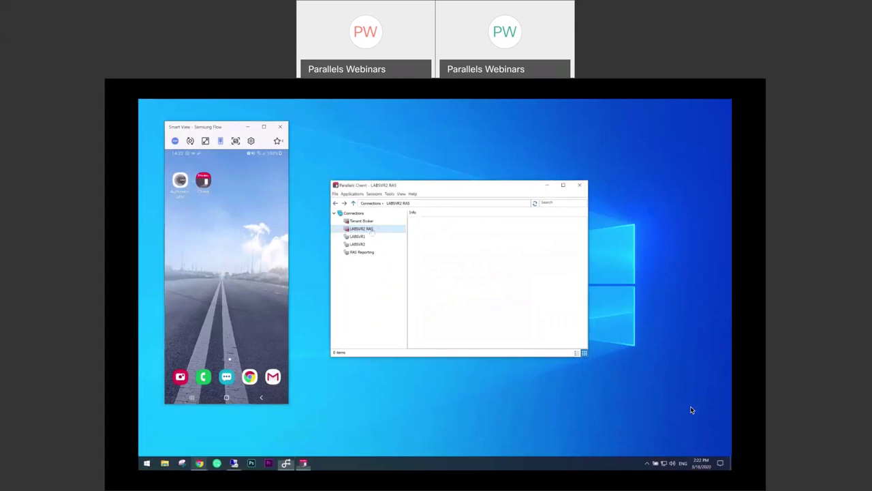
{"action": "double_click", "coordinate": [373, 232]}
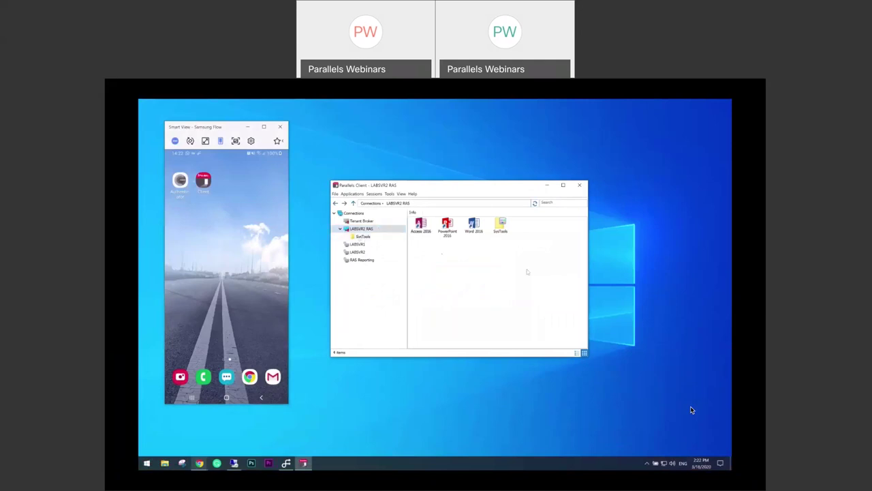
Log off LABSVR2 RAS and launch the RAS Console on the server.
{"action": "left_click", "coordinate": [364, 235]}
{"action": "left_click", "coordinate": [362, 228]}
{"action": "right_click", "coordinate": [361, 228]}
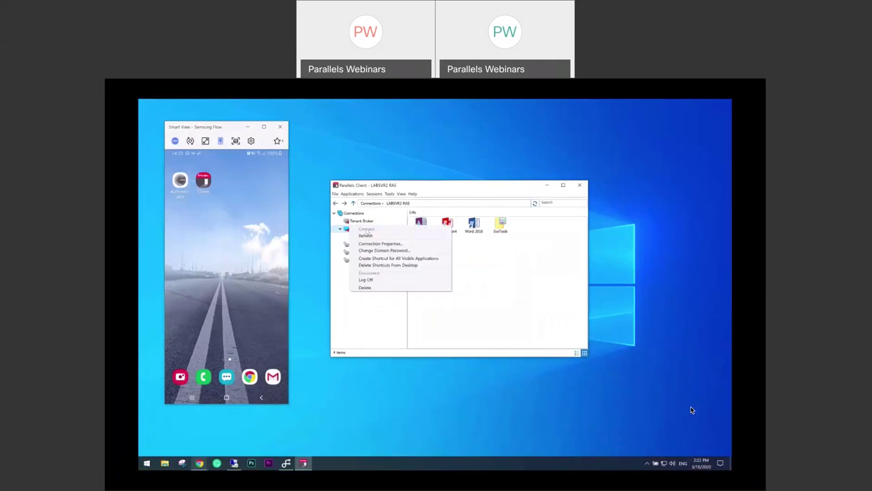
{"action": "left_click", "coordinate": [380, 278]}
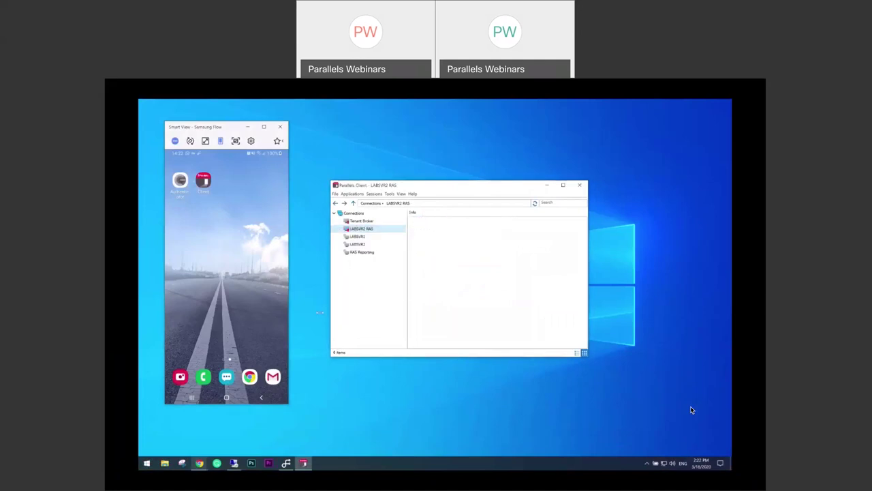
{"action": "left_click", "coordinate": [233, 464]}
{"action": "double_click", "coordinate": [153, 257]}
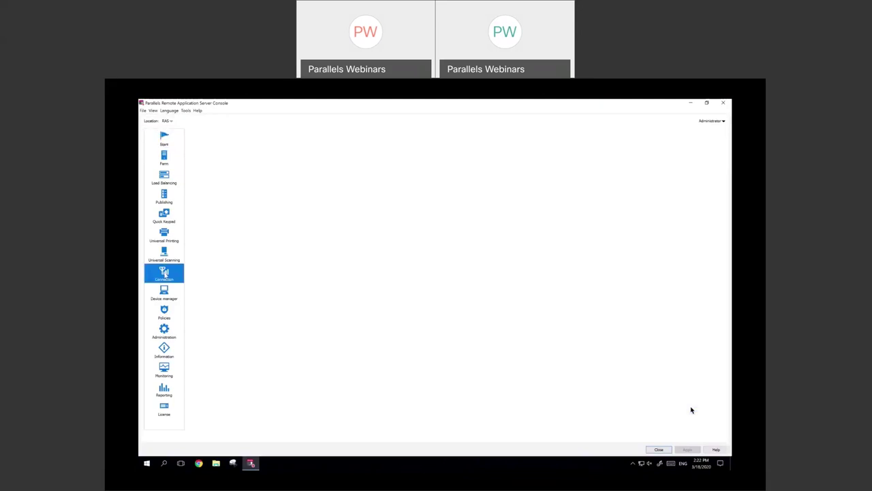
Set the multi-factor authentication provider to Google Authenticator, apply it, and close the console.
{"action": "left_click", "coordinate": [267, 133]}
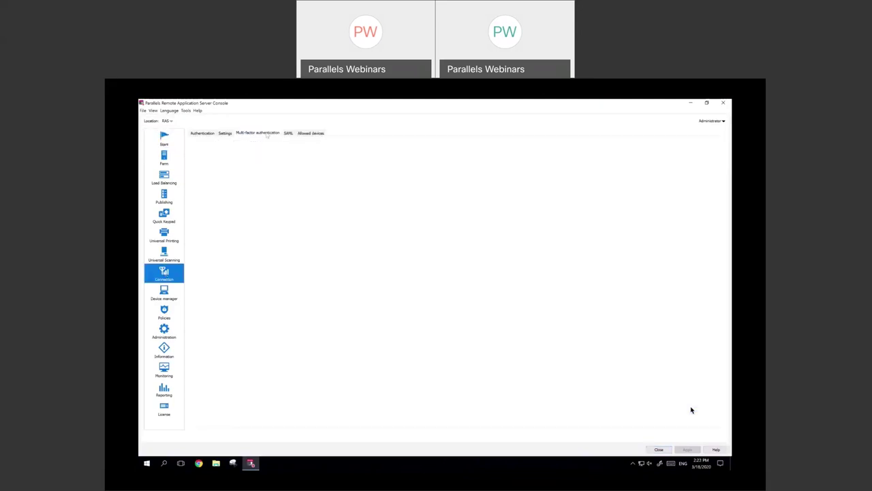
{"action": "left_click", "coordinate": [255, 153]}
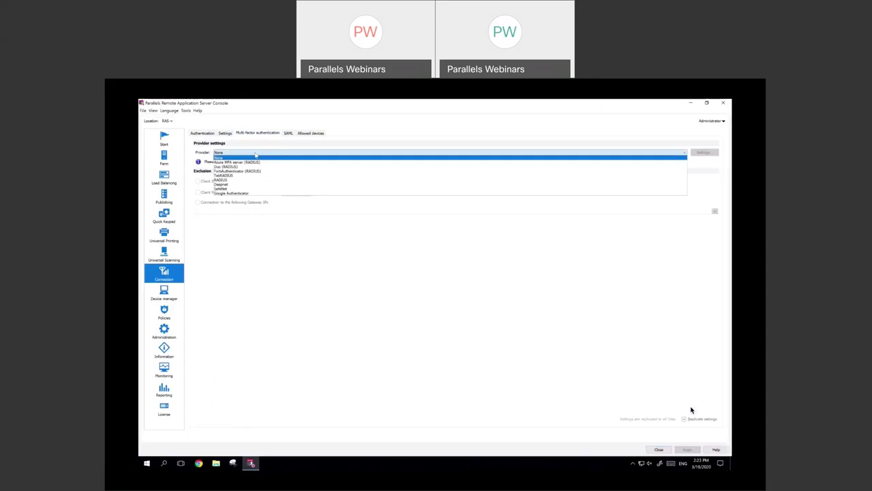
{"action": "left_click", "coordinate": [259, 194]}
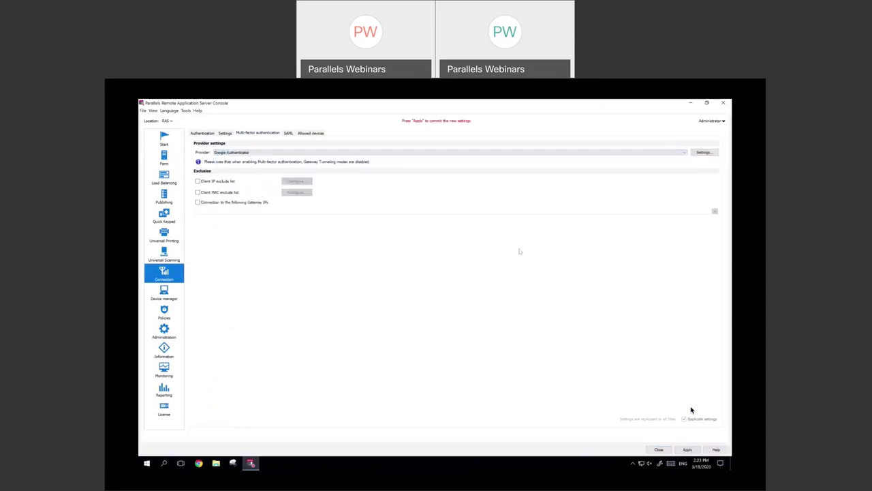
{"action": "left_click", "coordinate": [689, 450]}
{"action": "key", "text": "alt+F4"}
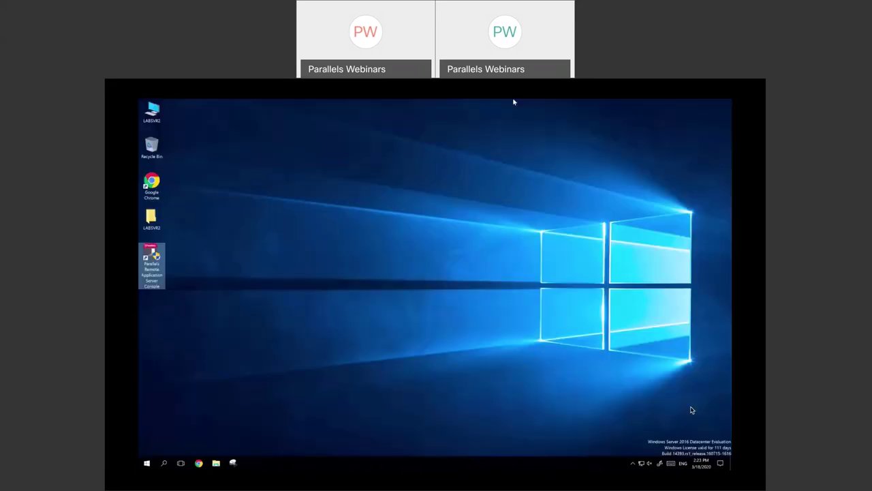
Connect to LABSVR2 RAS and sign in with the Google Authenticator one-time code.
{"action": "left_click", "coordinate": [507, 104]}
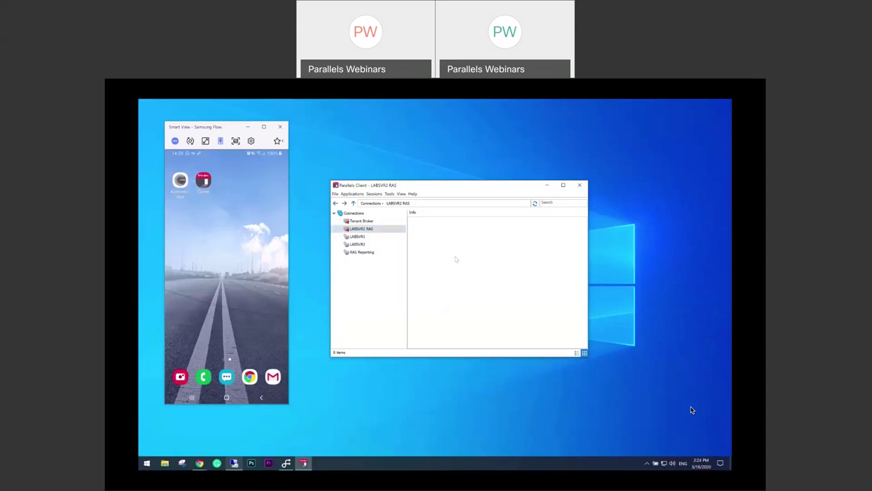
{"action": "double_click", "coordinate": [369, 230]}
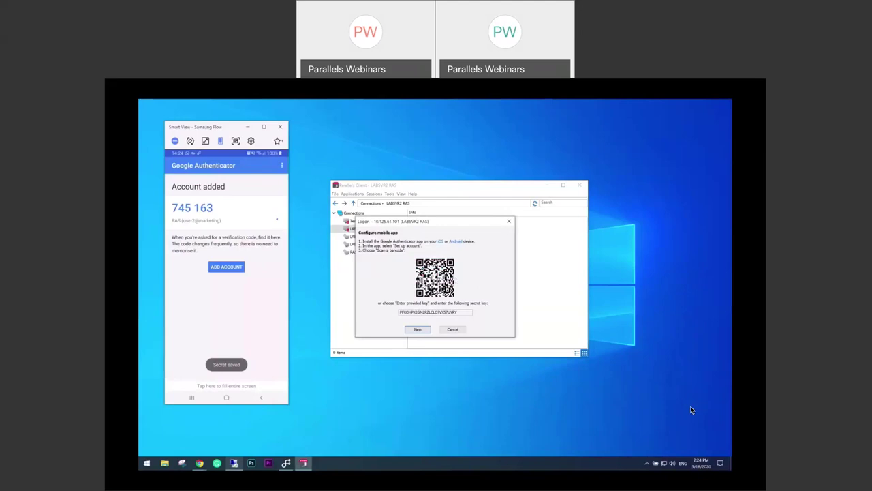
{"action": "key", "text": "Return"}
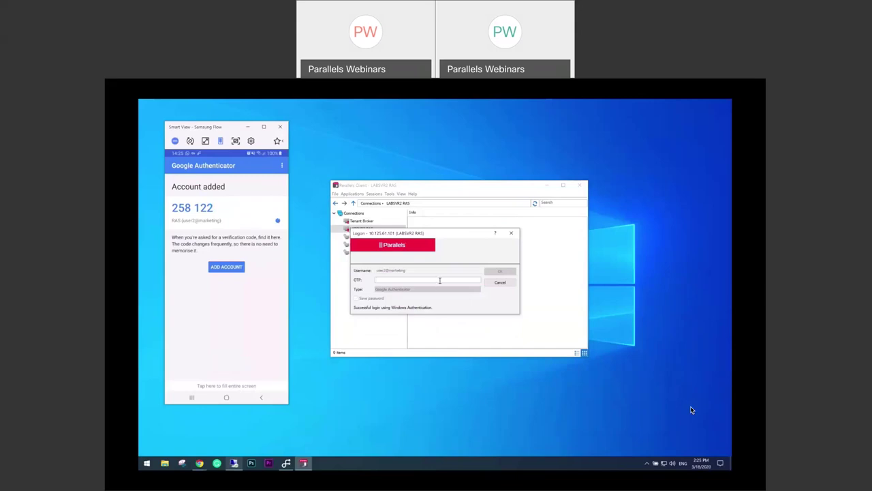
{"action": "key", "text": "Return"}
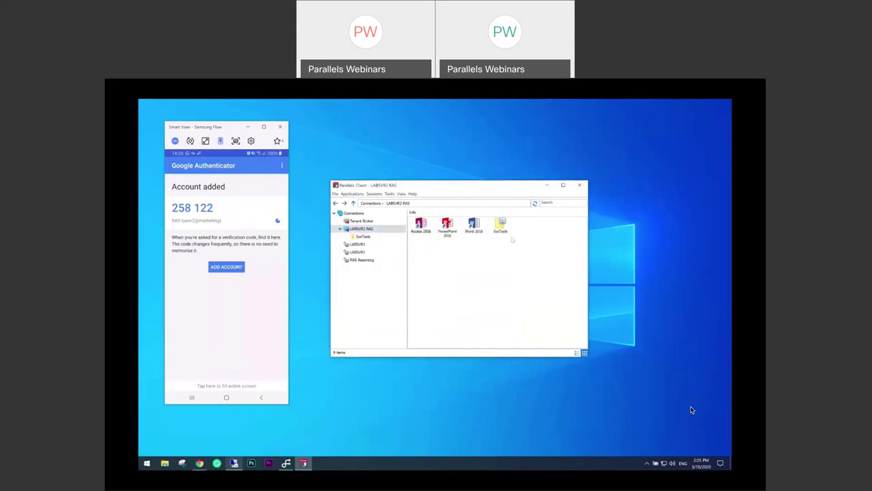
Launch WordPad from the SysTools folder, then close it.
{"action": "left_click", "coordinate": [445, 226]}
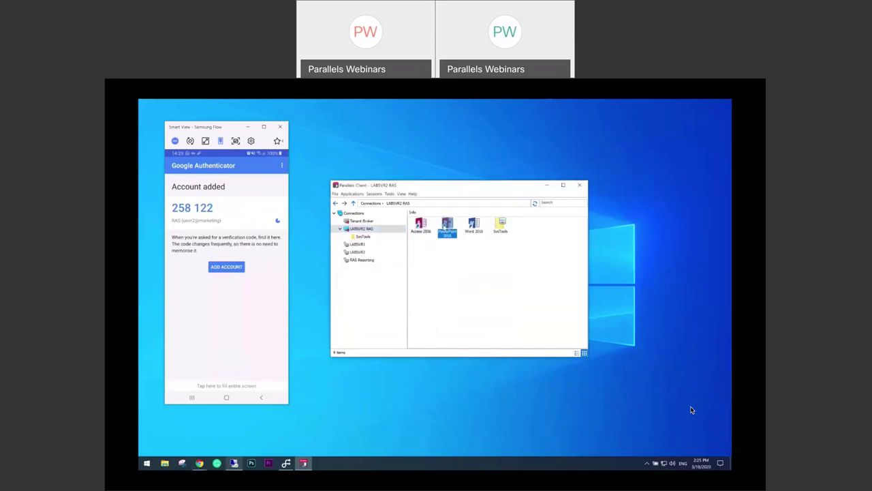
{"action": "left_click", "coordinate": [363, 236]}
{"action": "double_click", "coordinate": [447, 225]}
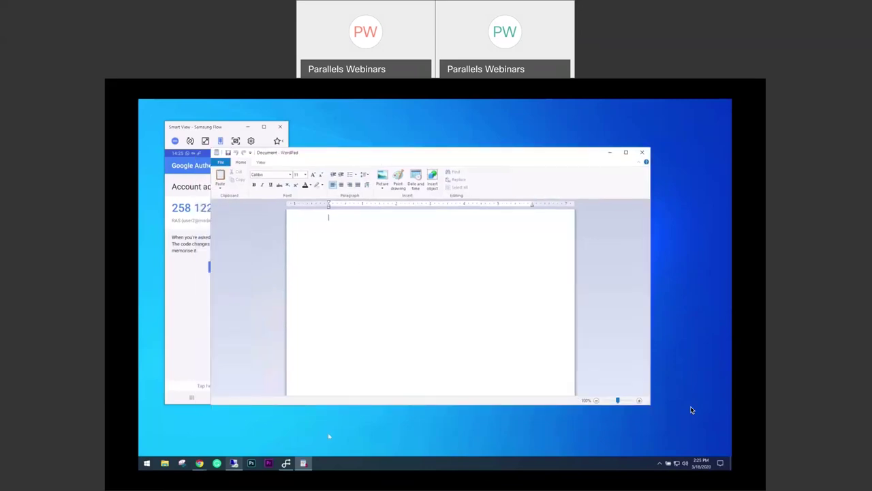
{"action": "mouse_move", "coordinate": [304, 464]}
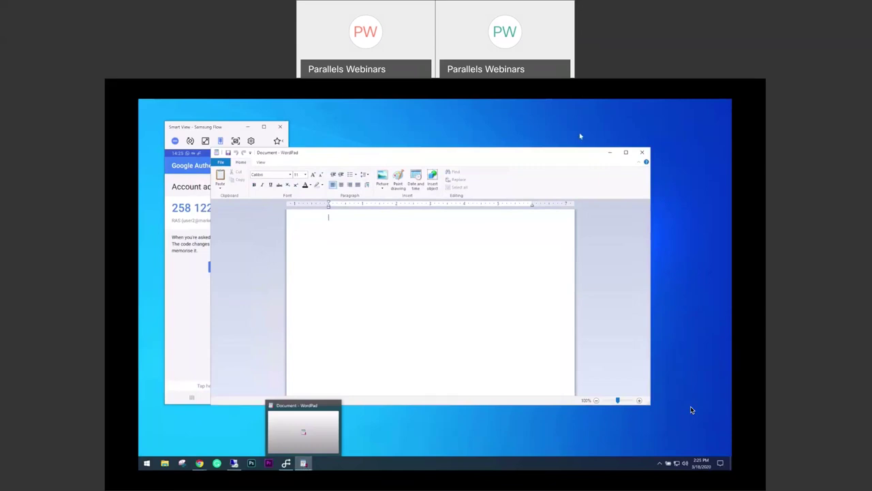
{"action": "left_click", "coordinate": [641, 152]}
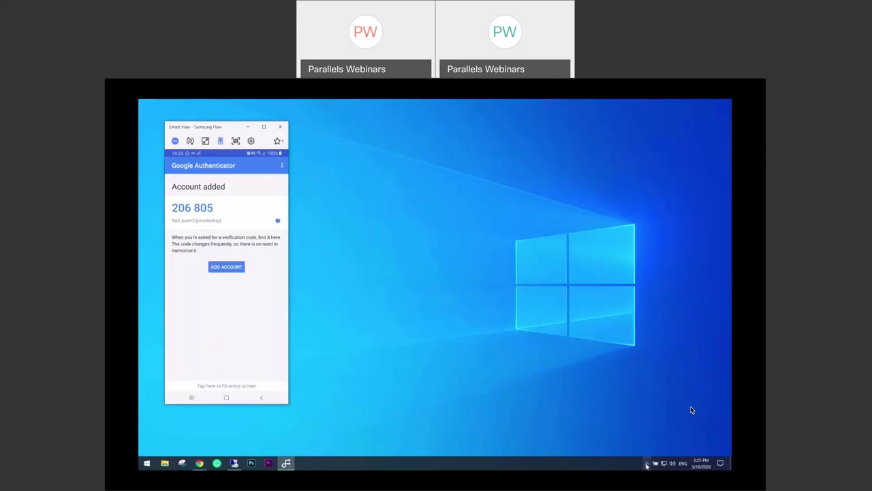
Log off LABSVR2 RAS and return to the remote server session.
{"action": "left_click", "coordinate": [647, 462]}
{"action": "left_click", "coordinate": [647, 450]}
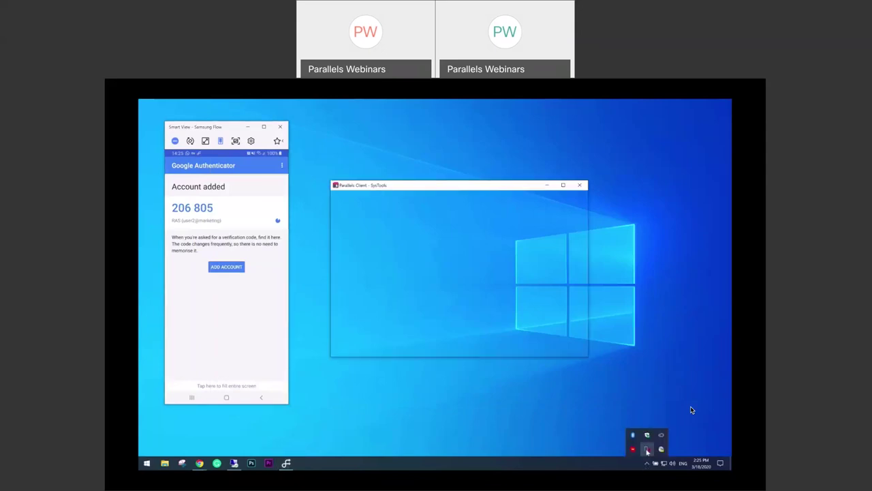
{"action": "right_click", "coordinate": [362, 228]}
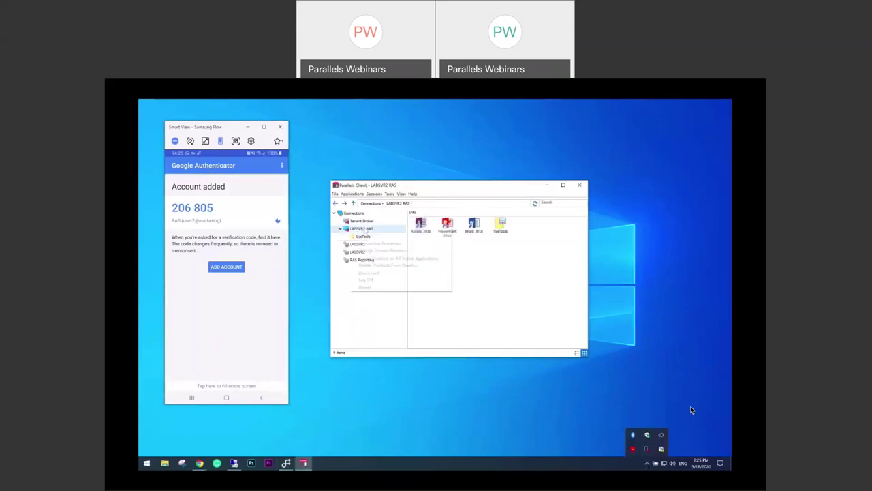
{"action": "left_click", "coordinate": [386, 279]}
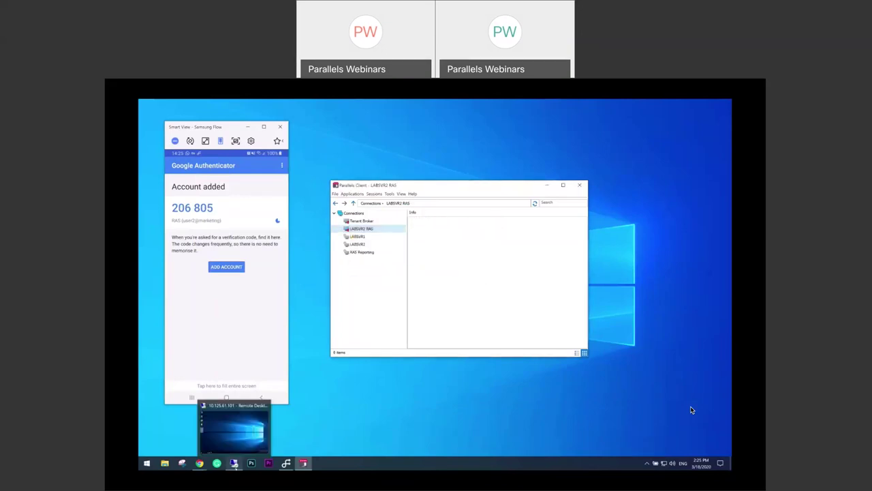
{"action": "left_click", "coordinate": [237, 415]}
{"action": "left_click", "coordinate": [481, 296]}
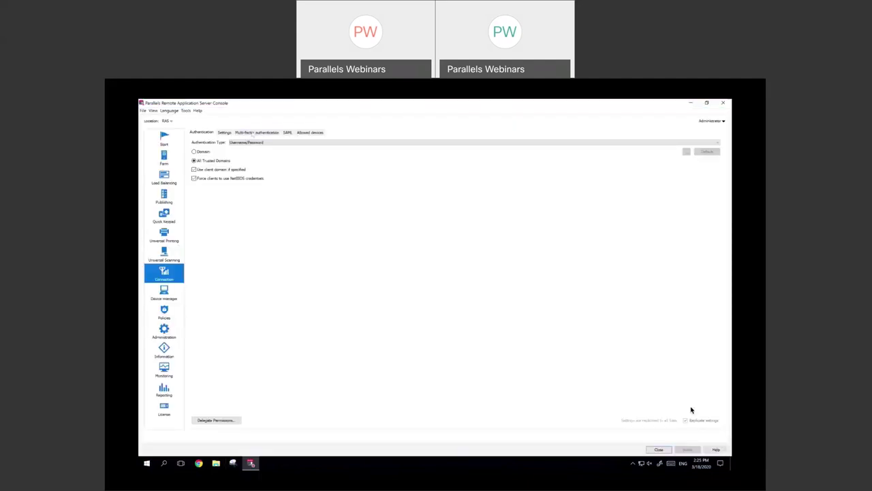
Set the multi-factor provider back to None, close the console, and minimize the RDP session.
{"action": "left_click", "coordinate": [257, 132]}
{"action": "left_click", "coordinate": [275, 152]}
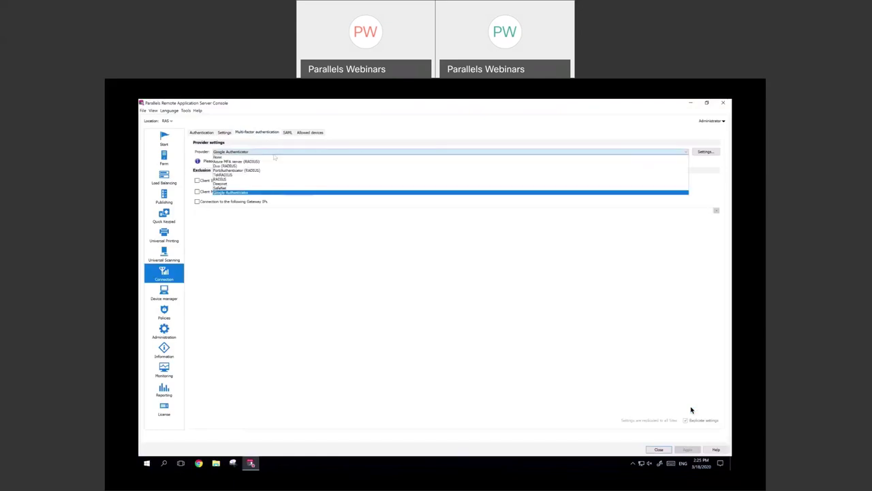
{"action": "left_click", "coordinate": [267, 157]}
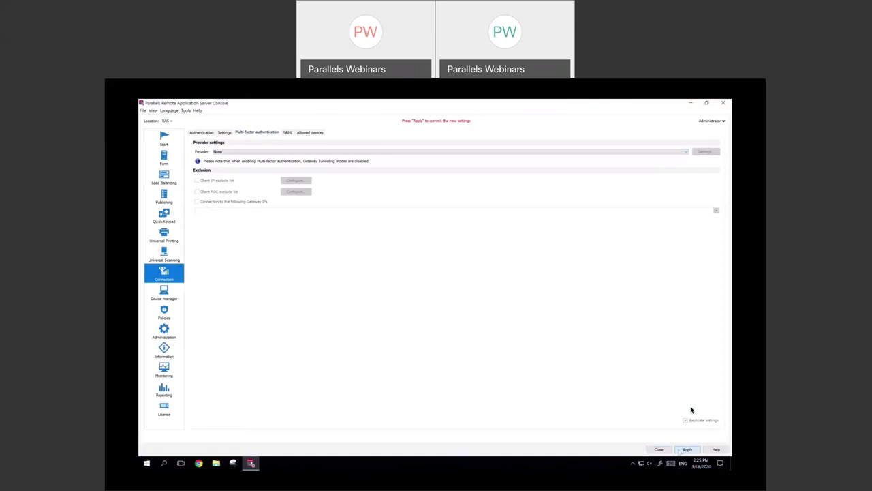
{"action": "key", "text": "alt+F4"}
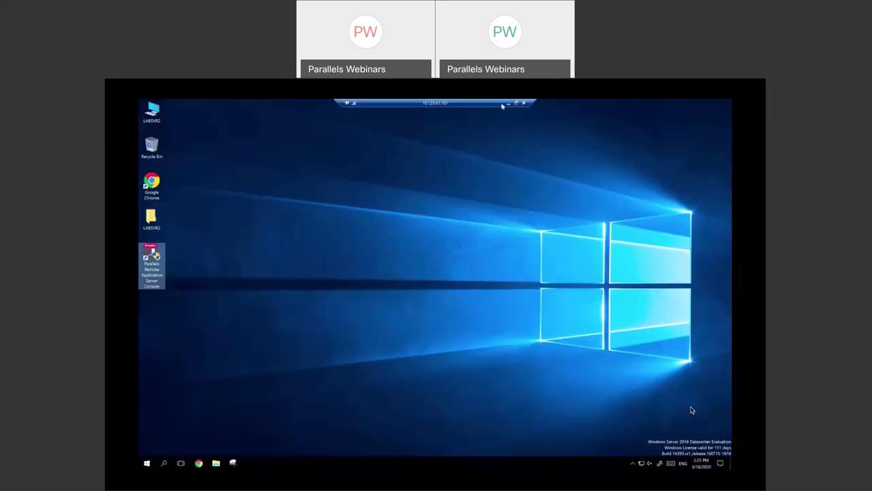
{"action": "left_click", "coordinate": [508, 103]}
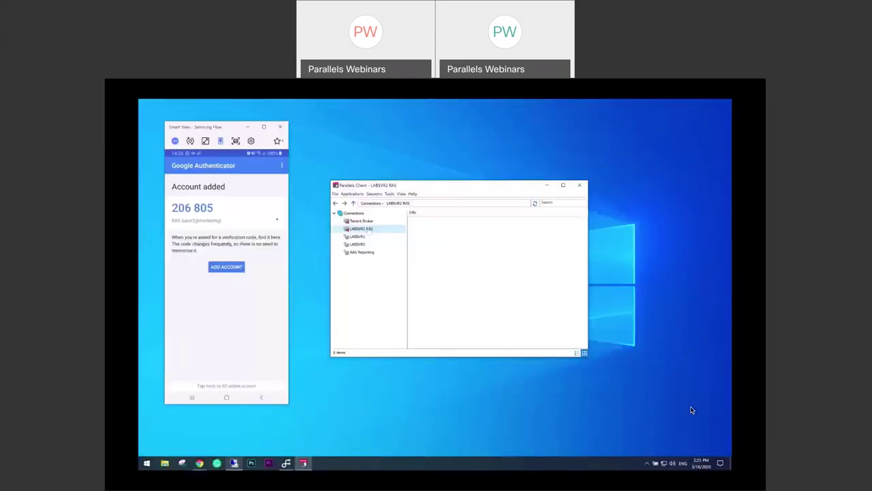
Connect to LABSVR2 RAS, then log off its session in Parallels Client.
{"action": "double_click", "coordinate": [368, 229]}
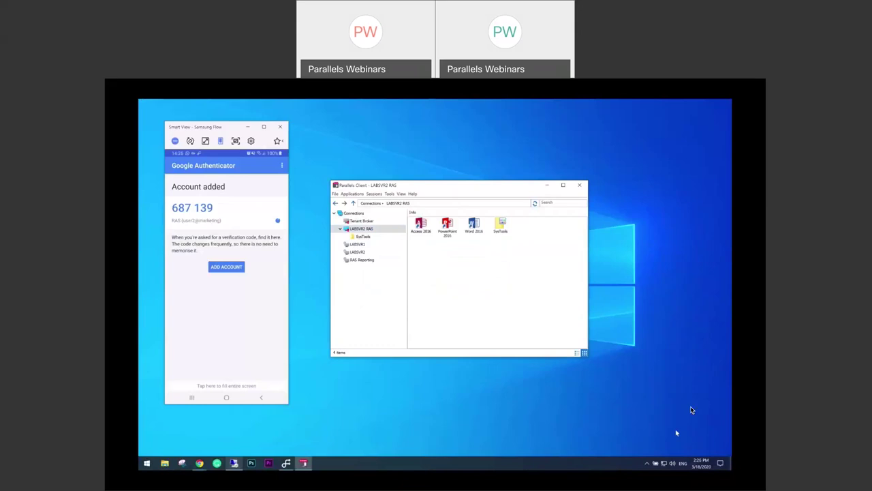
{"action": "right_click", "coordinate": [354, 228]}
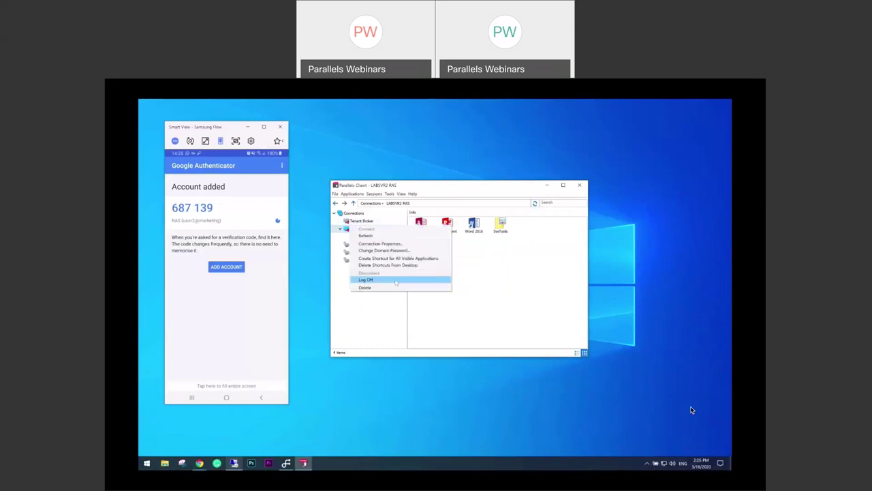
{"action": "left_click", "coordinate": [395, 282]}
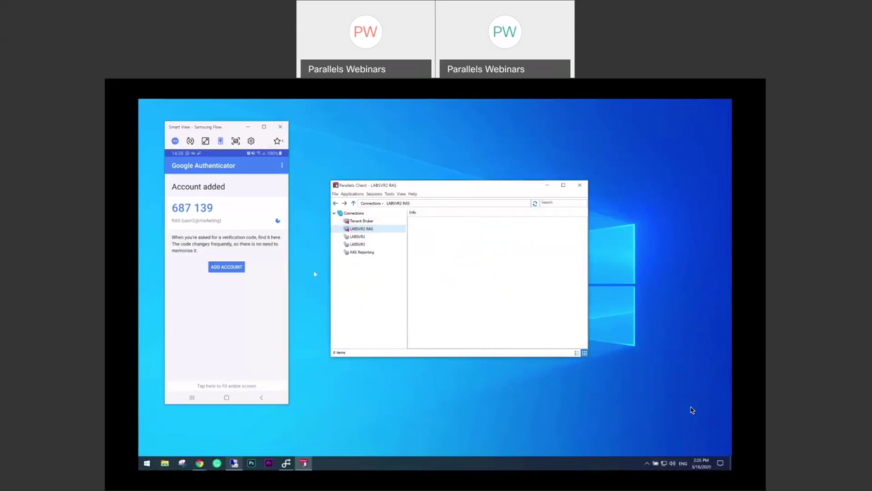
On the phone, connect to LABSVR2 in Parallels Client and browse the SysTools folder.
{"action": "mouse_move", "coordinate": [235, 464]}
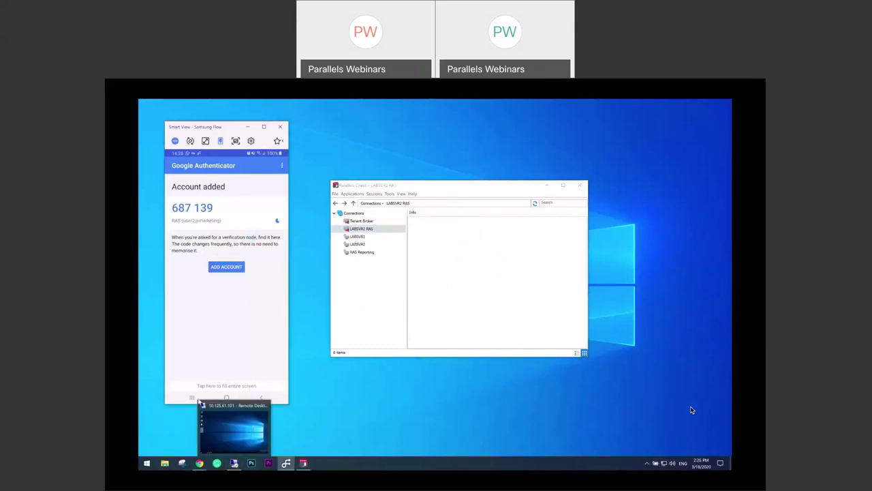
{"action": "left_click", "coordinate": [226, 397]}
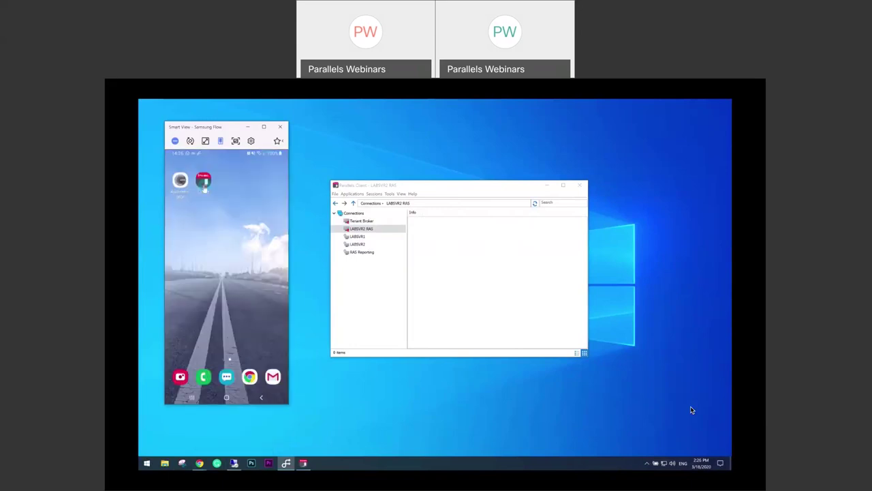
{"action": "left_click", "coordinate": [203, 180]}
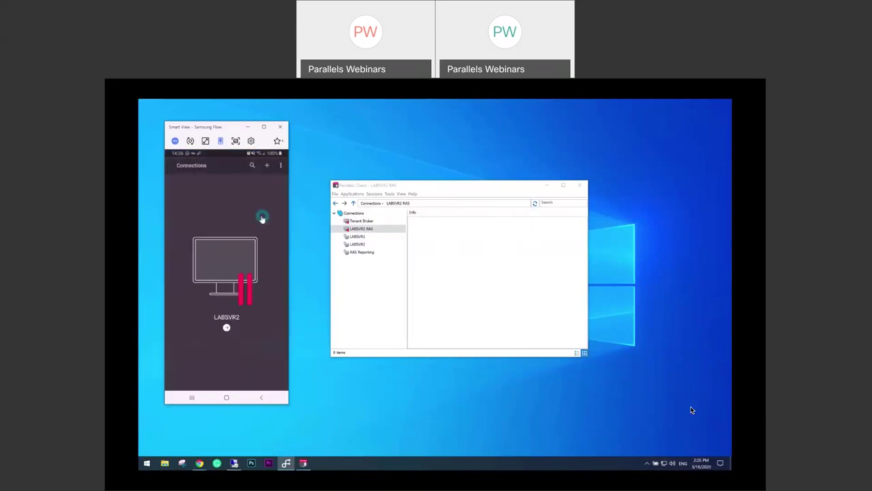
{"action": "left_click", "coordinate": [229, 270]}
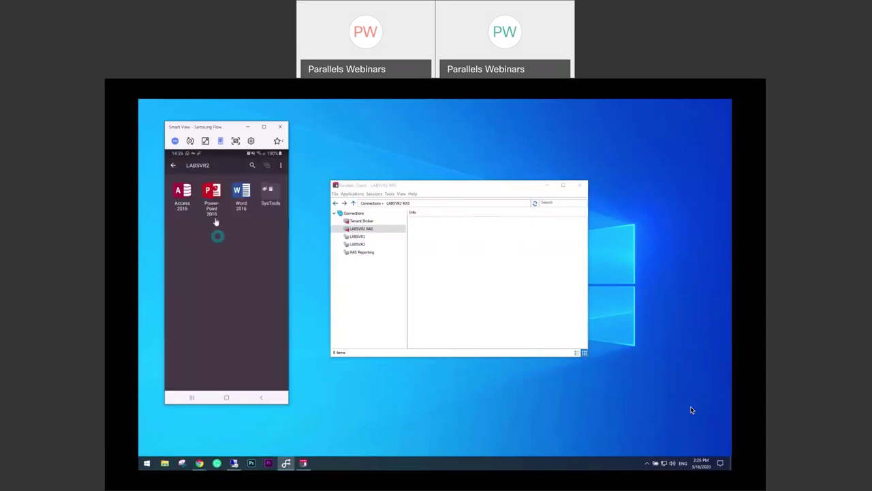
{"action": "left_click", "coordinate": [273, 194]}
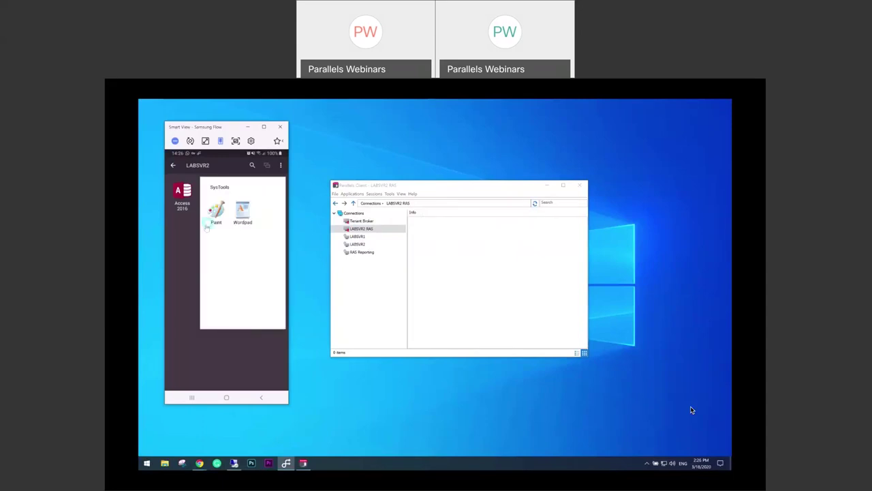
{"action": "left_click", "coordinate": [183, 239]}
{"action": "left_click", "coordinate": [172, 165]}
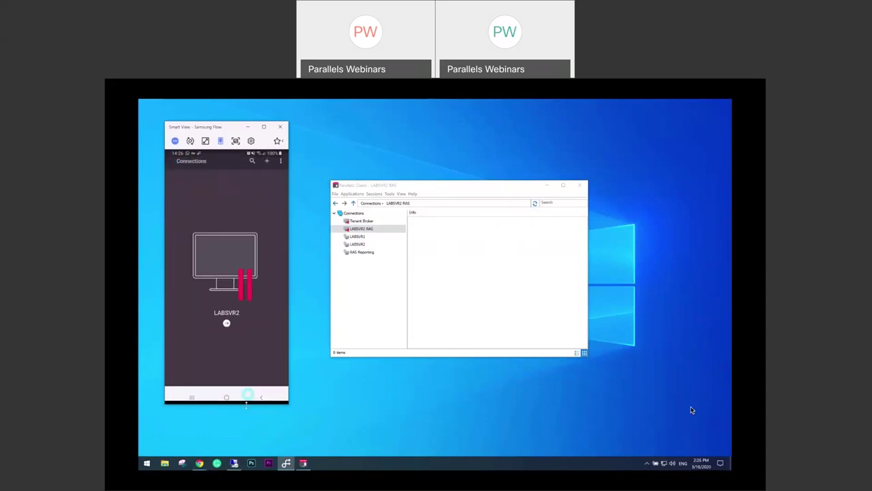
{"action": "left_click", "coordinate": [226, 397]}
{"action": "mouse_move", "coordinate": [233, 463]}
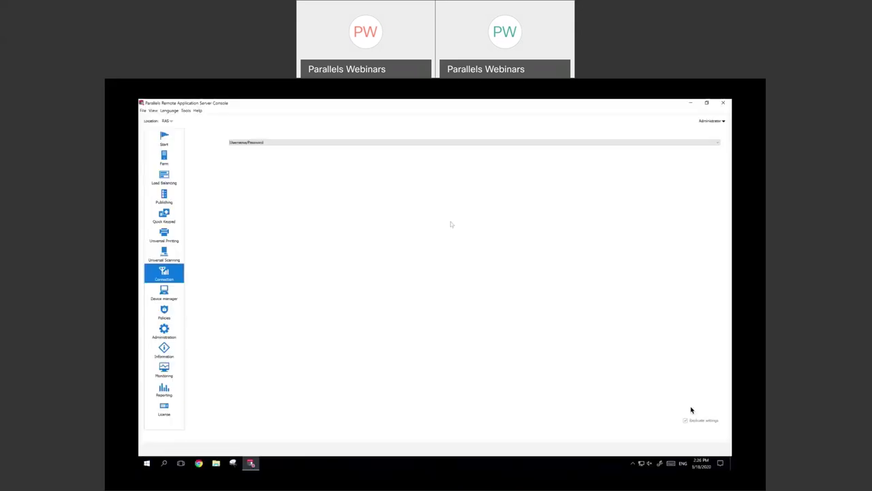
Apply Google Authenticator as the Multi-factor authentication provider and switch to Parallels Client on the phone.
{"action": "left_click", "coordinate": [258, 132]}
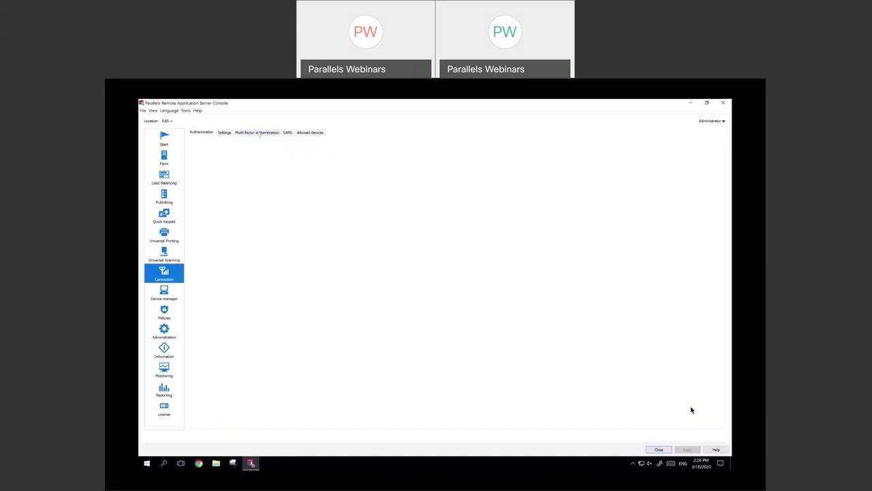
{"action": "left_click", "coordinate": [284, 150]}
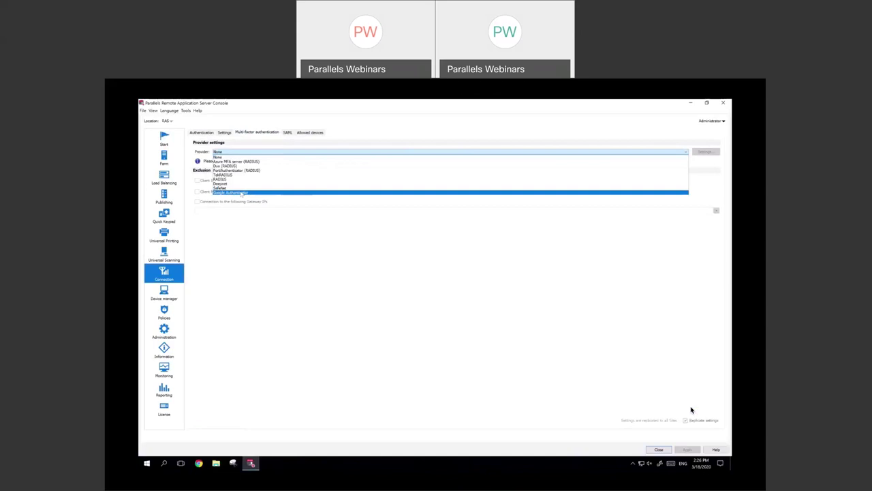
{"action": "left_click", "coordinate": [232, 193]}
{"action": "left_click", "coordinate": [688, 449]}
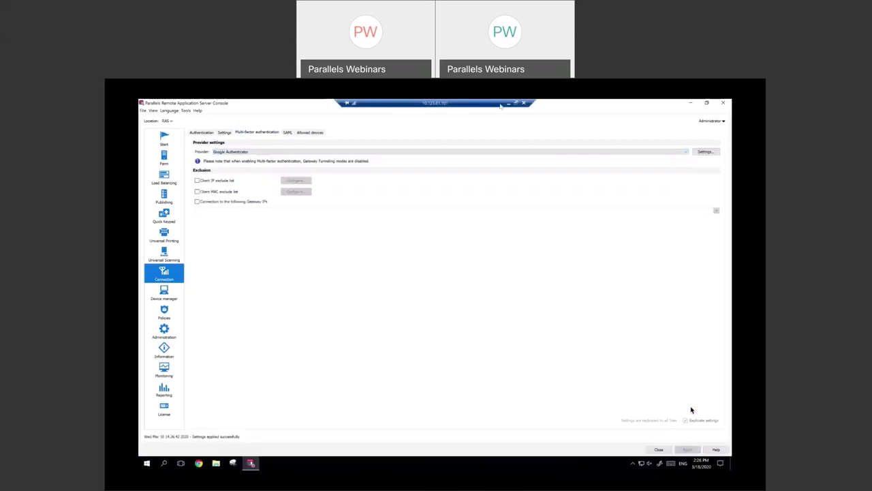
{"action": "left_click", "coordinate": [508, 103]}
{"action": "left_click", "coordinate": [203, 179]}
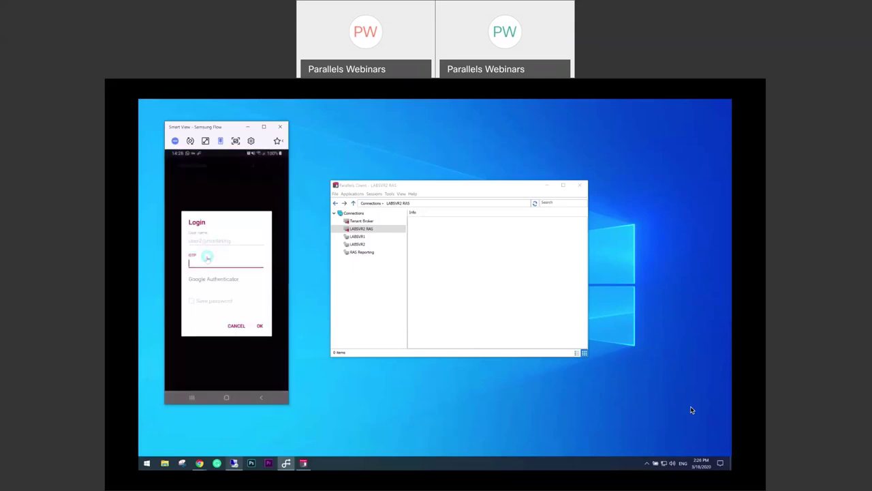
Read the one-time code in Google Authenticator and return to Parallels Client's login.
{"action": "left_click", "coordinate": [192, 398]}
{"action": "left_click", "coordinate": [234, 225]}
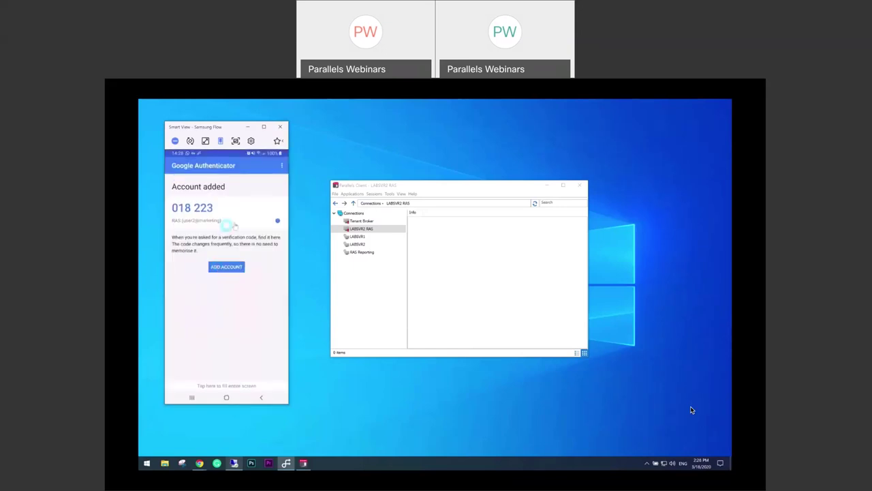
{"action": "left_click", "coordinate": [227, 399]}
{"action": "left_click", "coordinate": [205, 180]}
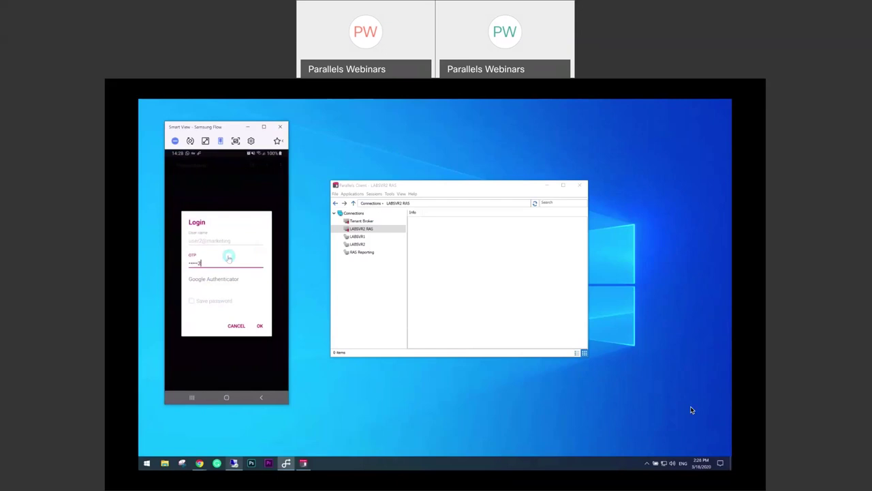
Enter the one-time code to sign in to LABSVR2 and browse the SysTools folder.
{"action": "key", "text": "Return"}
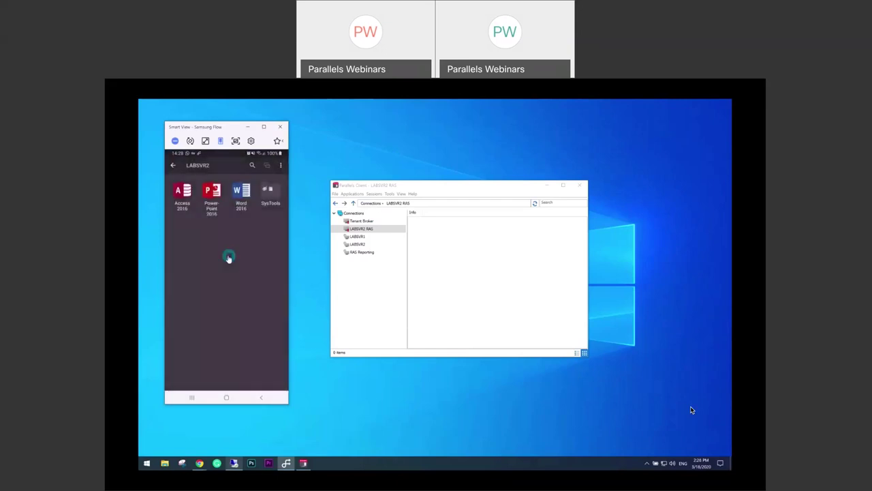
{"action": "left_click", "coordinate": [277, 195]}
{"action": "left_click", "coordinate": [180, 168]}
{"action": "left_click", "coordinate": [174, 169]}
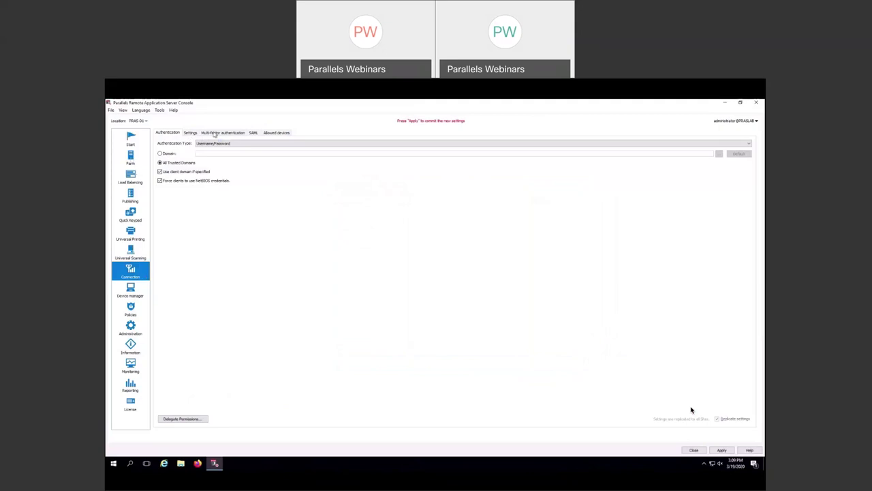
Select Google Authenticator as MFA provider and review its Settings properties, cancelling without changes.
{"action": "left_click", "coordinate": [214, 133]}
{"action": "left_click", "coordinate": [220, 153]}
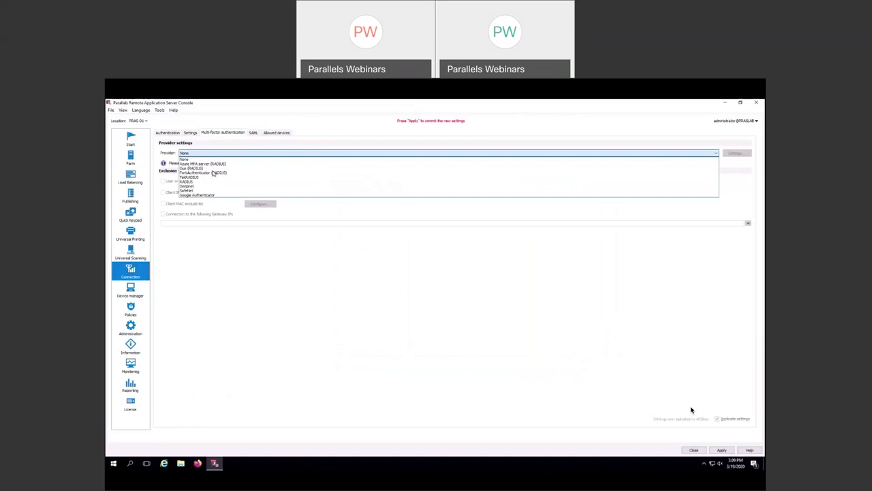
{"action": "left_click", "coordinate": [207, 198]}
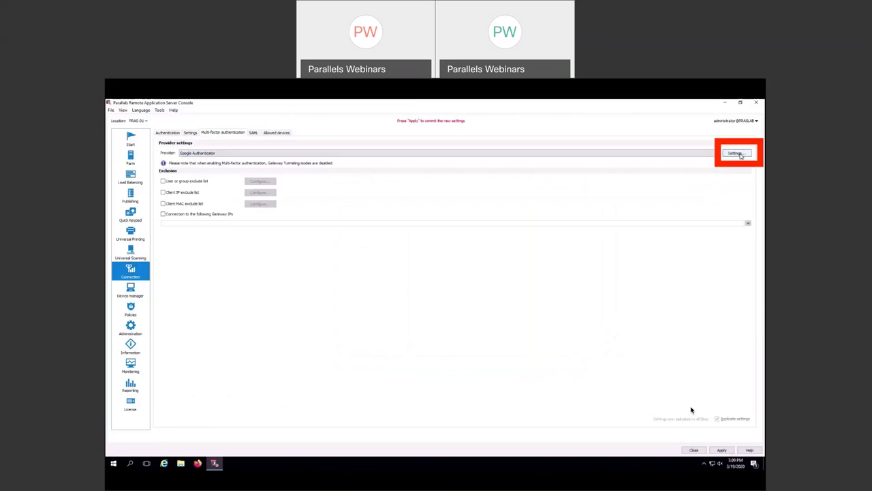
{"action": "left_click", "coordinate": [737, 154]}
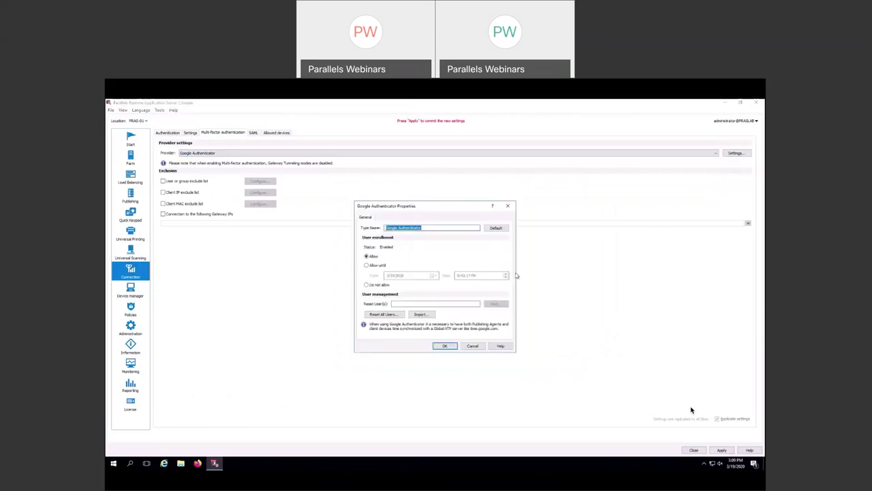
{"action": "left_click", "coordinate": [440, 228]}
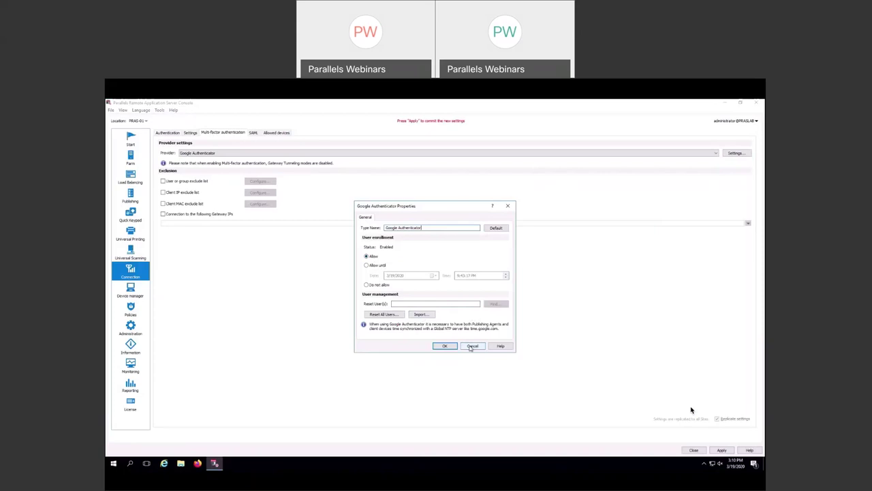
{"action": "left_click", "coordinate": [472, 346]}
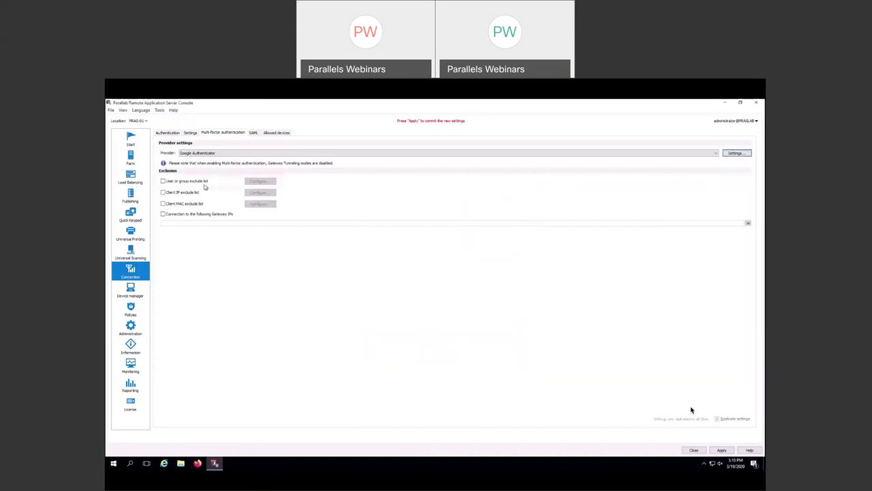
Enable the User or group exclude list and open its Configure... exclusion list.
{"action": "left_click", "coordinate": [162, 181]}
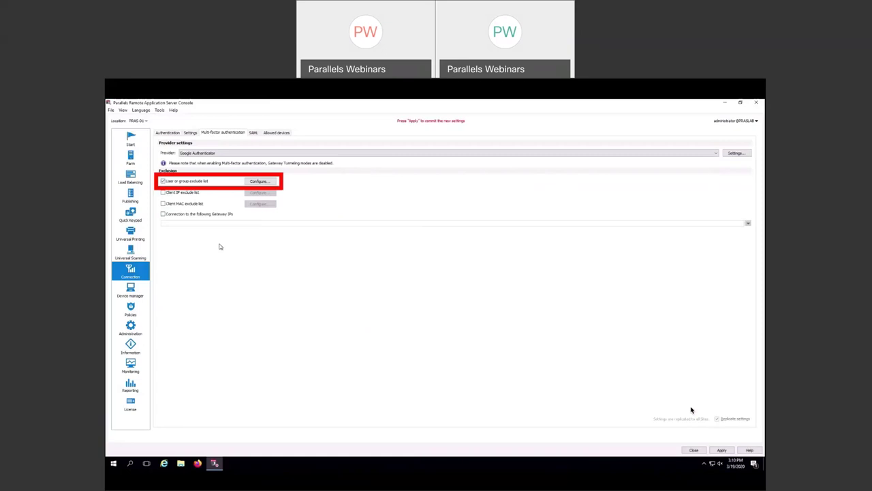
{"action": "left_click", "coordinate": [259, 181]}
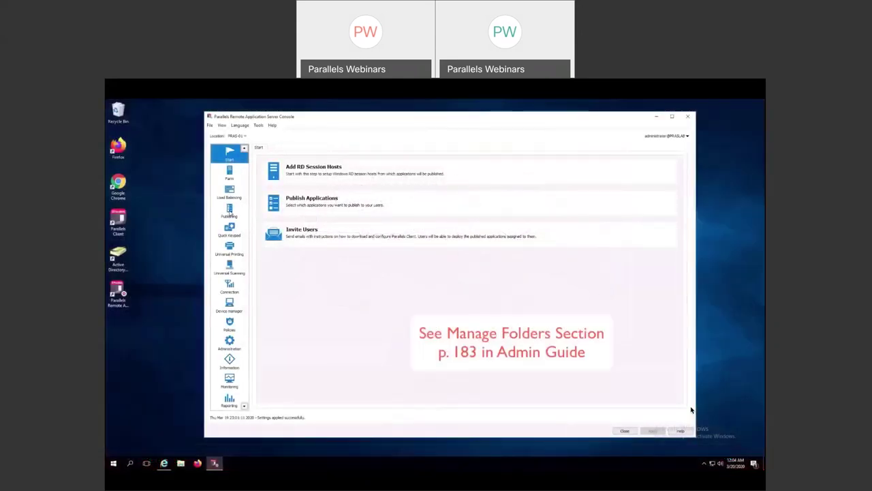
Open Publishing to view the Published Resources tree with its five folders.
{"action": "left_click", "coordinate": [229, 210]}
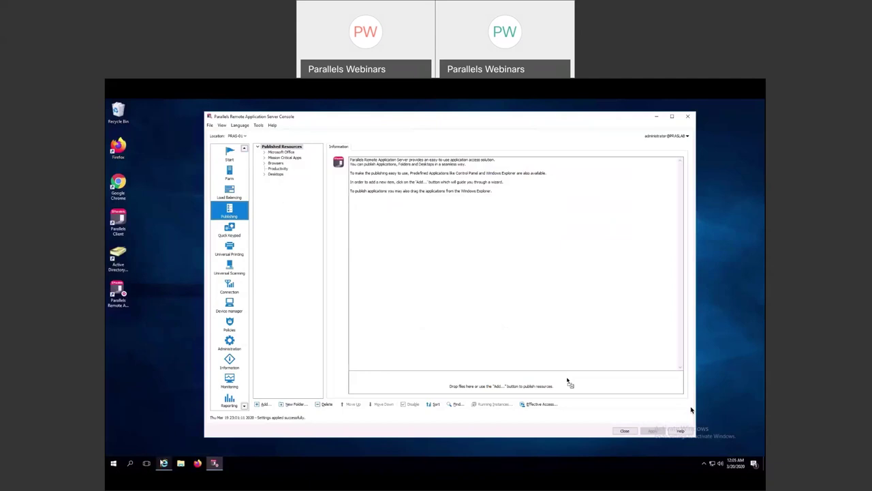
In the HTML5 client, add Outlook and Word from Microsoft Office to favourites.
{"action": "mouse_move", "coordinate": [163, 463]}
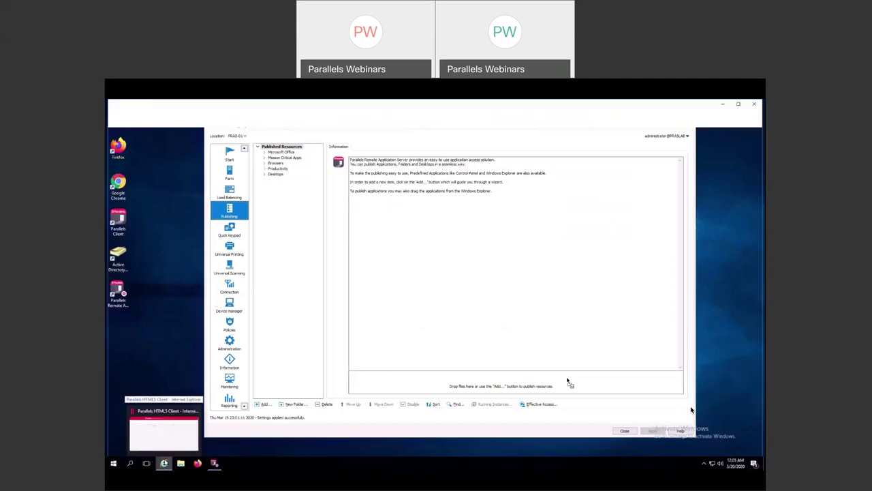
{"action": "left_click", "coordinate": [165, 428]}
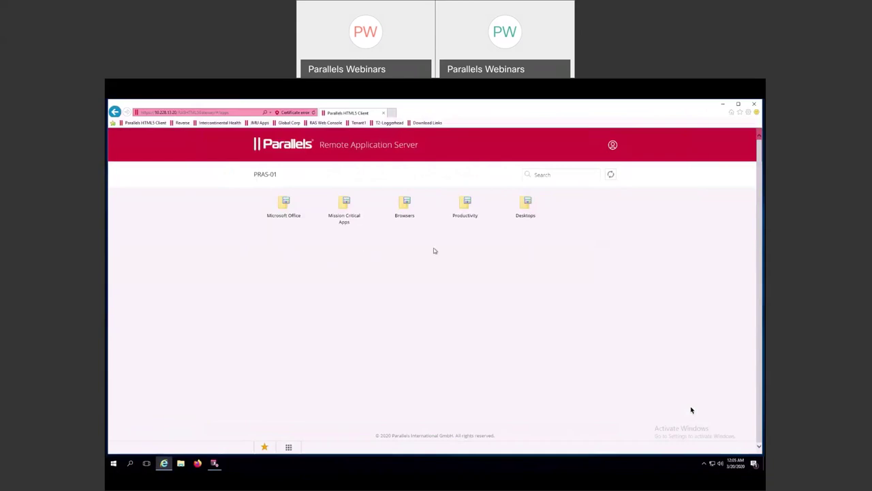
{"action": "left_click", "coordinate": [285, 215]}
{"action": "left_click", "coordinate": [295, 202]}
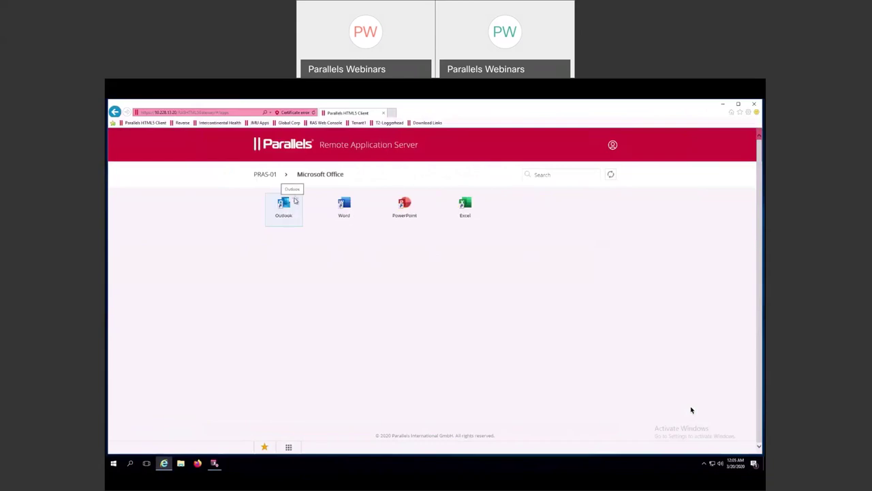
{"action": "left_click", "coordinate": [357, 201]}
{"action": "left_click", "coordinate": [266, 174]}
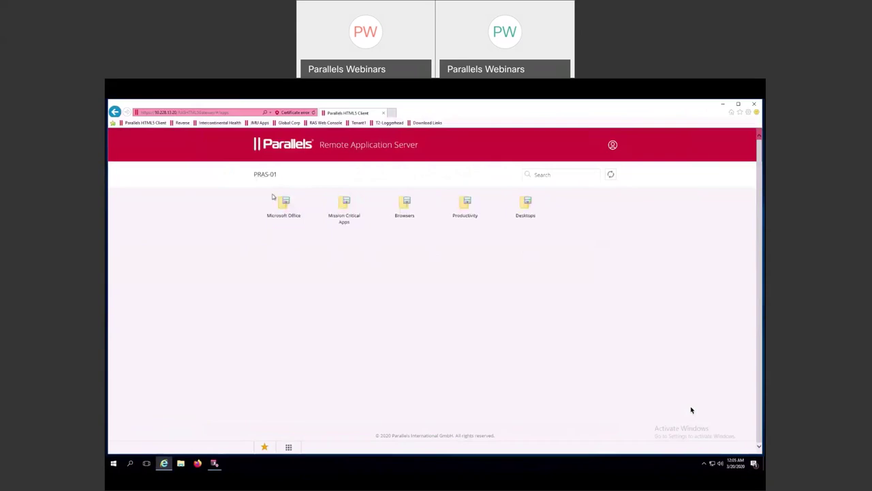
Check the favourites, remove Word from them, and return to the top-level PRAS-01 folders.
{"action": "left_click", "coordinate": [264, 447]}
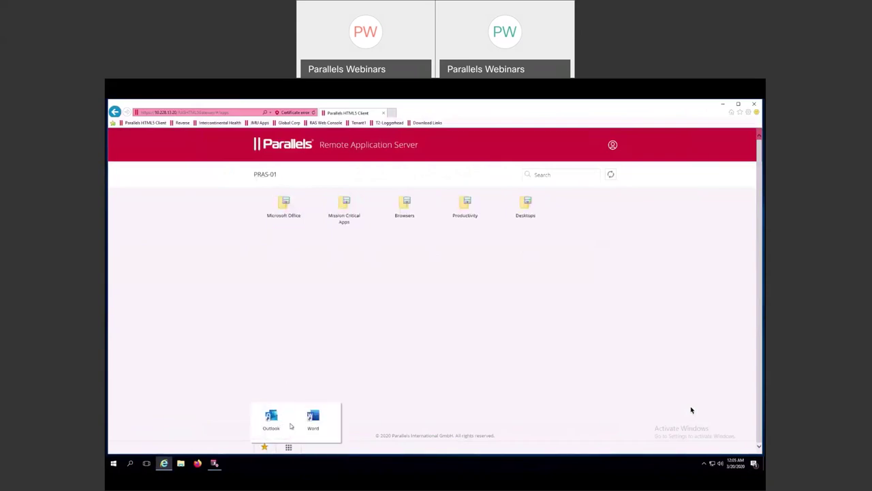
{"action": "left_click", "coordinate": [300, 263]}
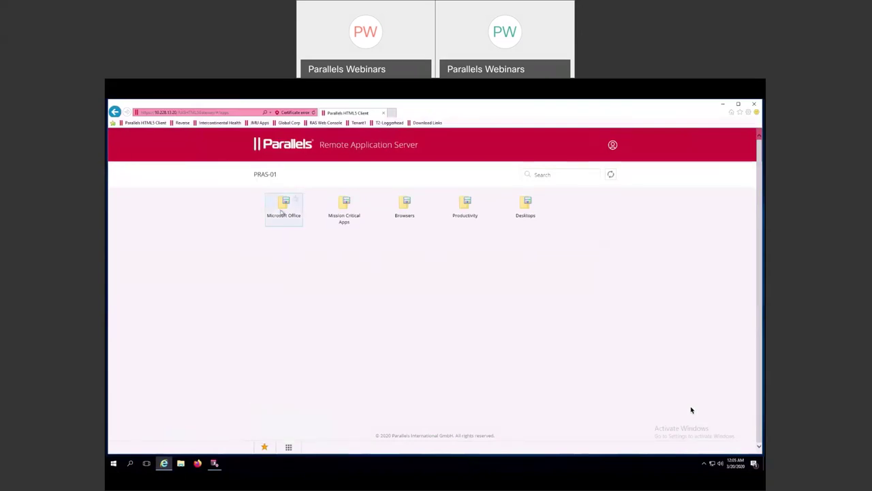
{"action": "left_click", "coordinate": [283, 216]}
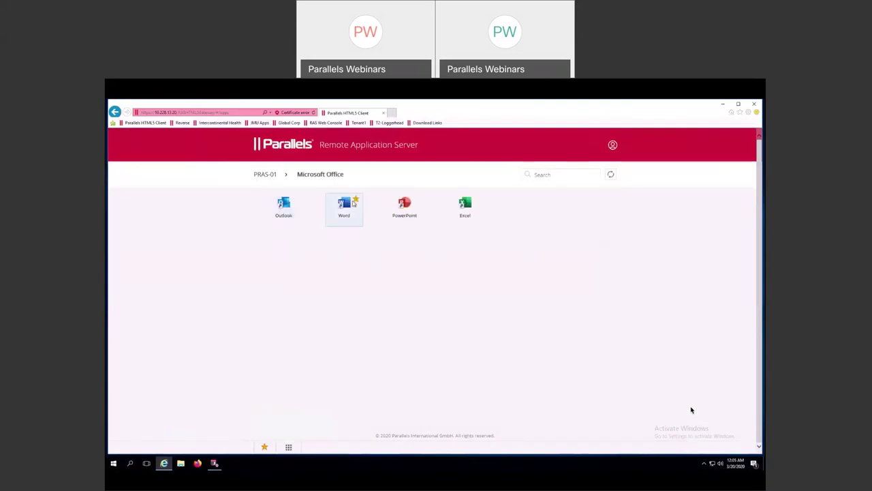
{"action": "left_click", "coordinate": [355, 199]}
{"action": "left_click", "coordinate": [266, 175]}
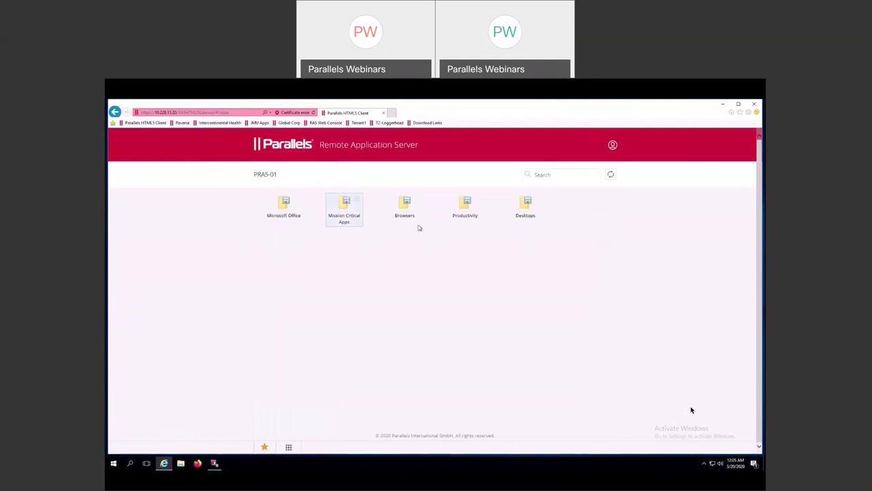
{"action": "left_click", "coordinate": [722, 105]}
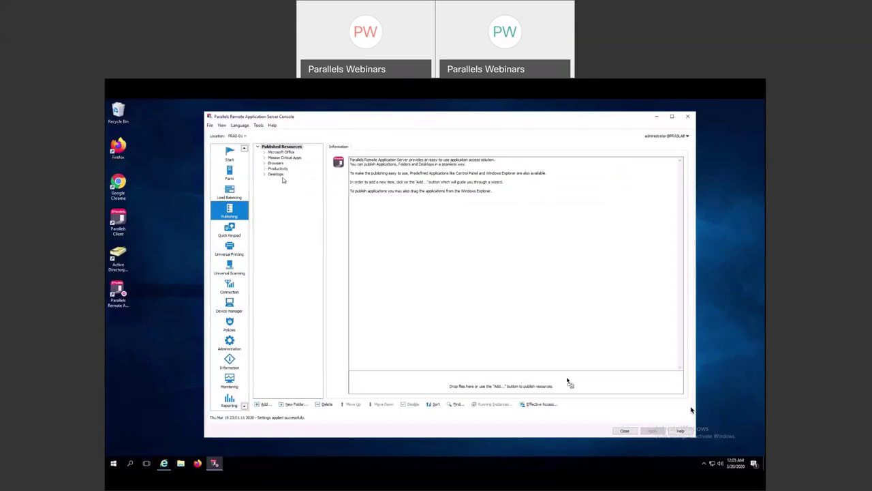
Review the Microsoft Office folder's and Outlook's information and filtering settings.
{"action": "left_click", "coordinate": [279, 151]}
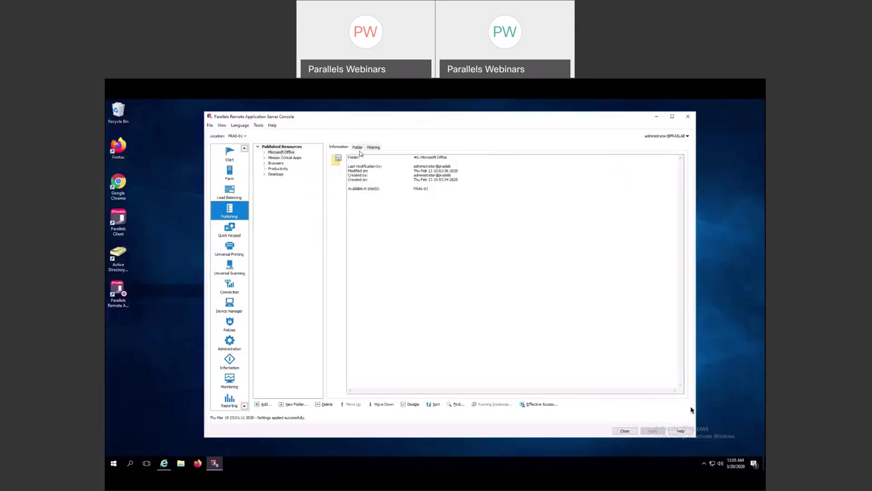
{"action": "left_click", "coordinate": [358, 148]}
{"action": "left_click", "coordinate": [374, 148]}
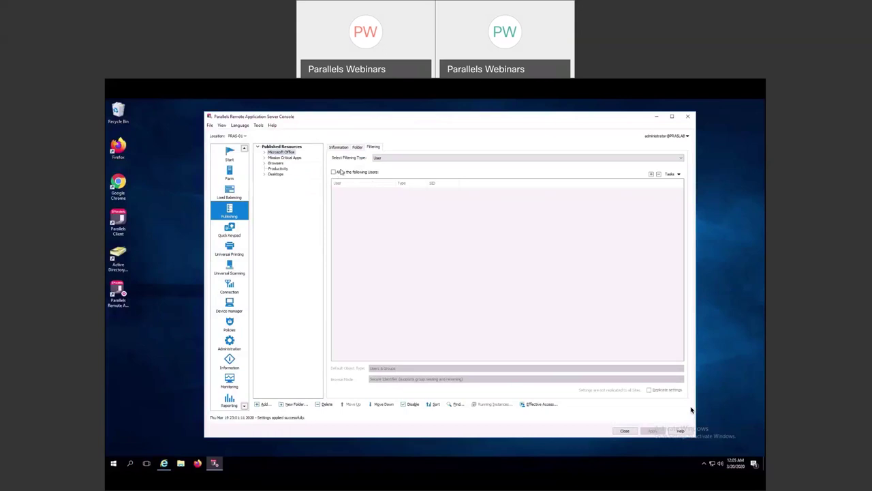
{"action": "left_click", "coordinate": [282, 152]}
{"action": "left_click", "coordinate": [265, 152]}
{"action": "left_click", "coordinate": [281, 157]}
{"action": "left_click", "coordinate": [406, 148]}
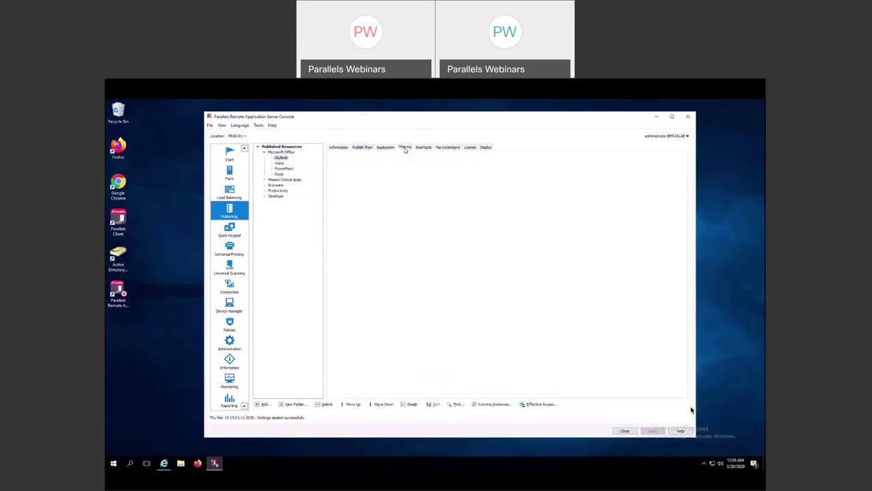
{"action": "left_click", "coordinate": [338, 147]}
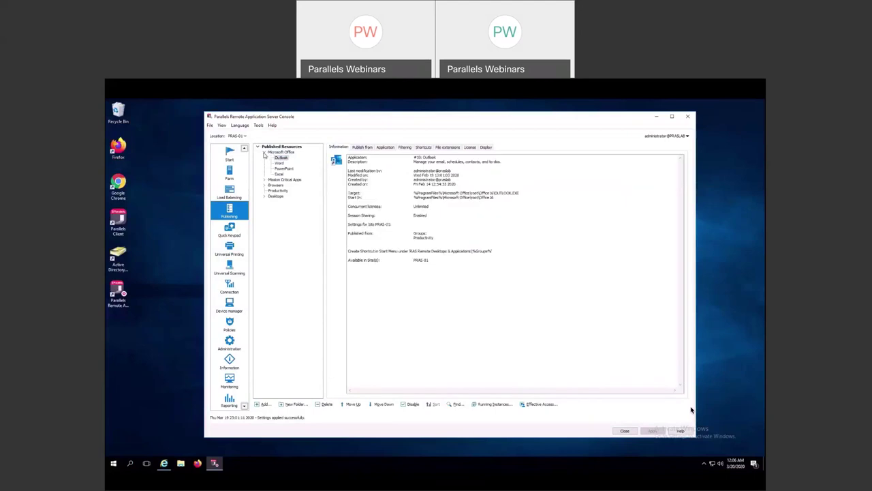
{"action": "left_click", "coordinate": [265, 152]}
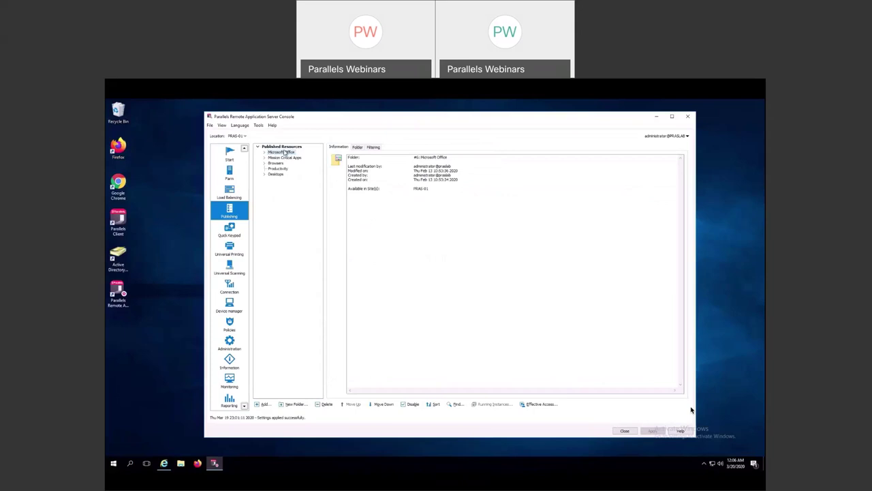
Duplicate the Microsoft Office folder in Published Resources.
{"action": "right_click", "coordinate": [286, 154]}
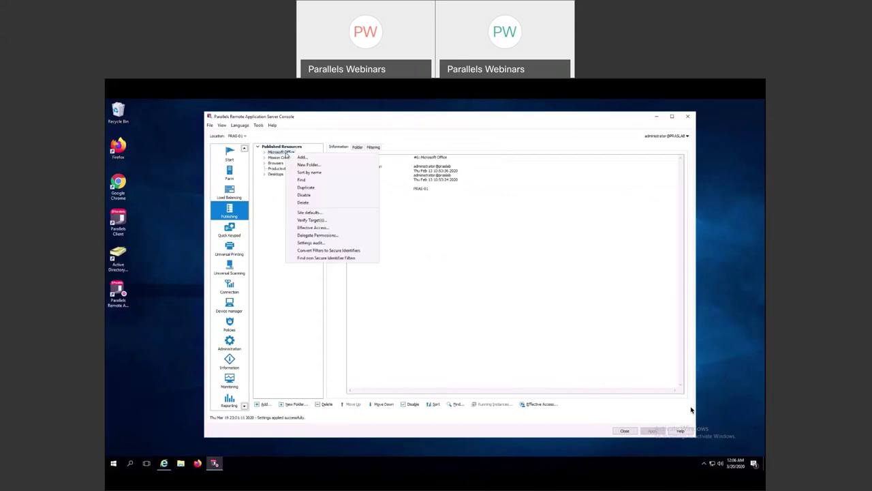
{"action": "left_click", "coordinate": [310, 188]}
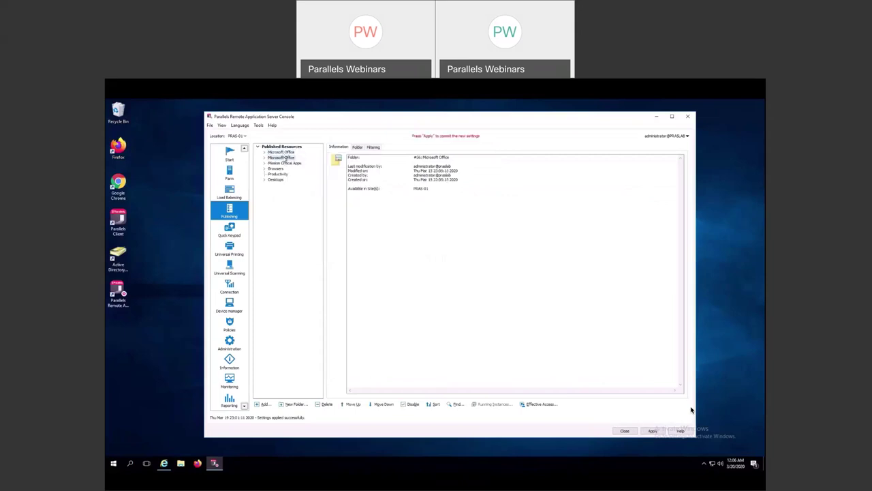
{"action": "right_click", "coordinate": [282, 158]}
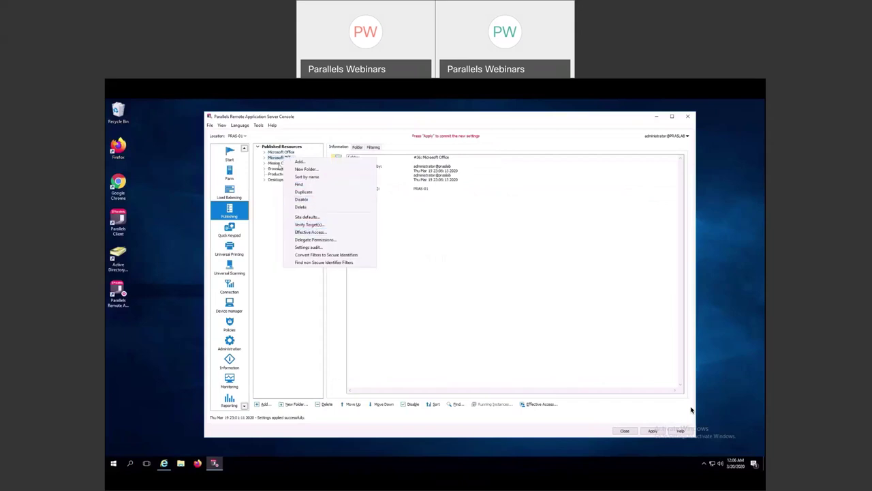
{"action": "key", "text": "Escape"}
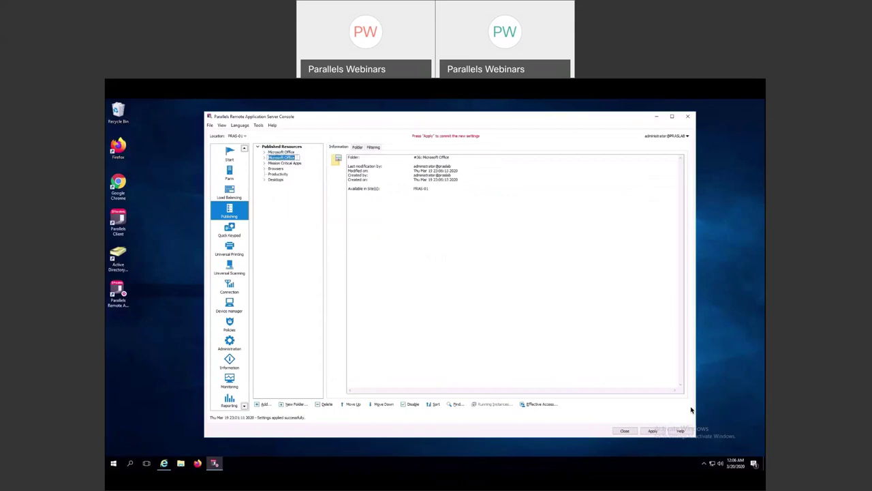
Rename the copied folder to Sales Apps and the original Microsoft Office folder to Admin Apps.
{"action": "type", "text": "Sales Apps"}
{"action": "key", "text": "Return"}
{"action": "double_click", "coordinate": [280, 152]}
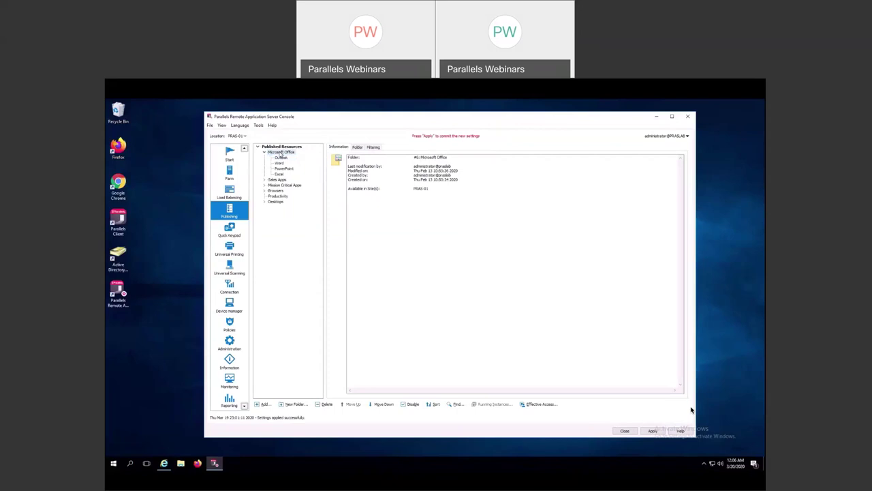
{"action": "left_click", "coordinate": [280, 152]}
{"action": "type", "text": "Admin Apps"}
{"action": "key", "text": "Return"}
Create a Domain Apps folder inside Admin Apps marked for administrative purposes.
{"action": "left_click", "coordinate": [293, 404]}
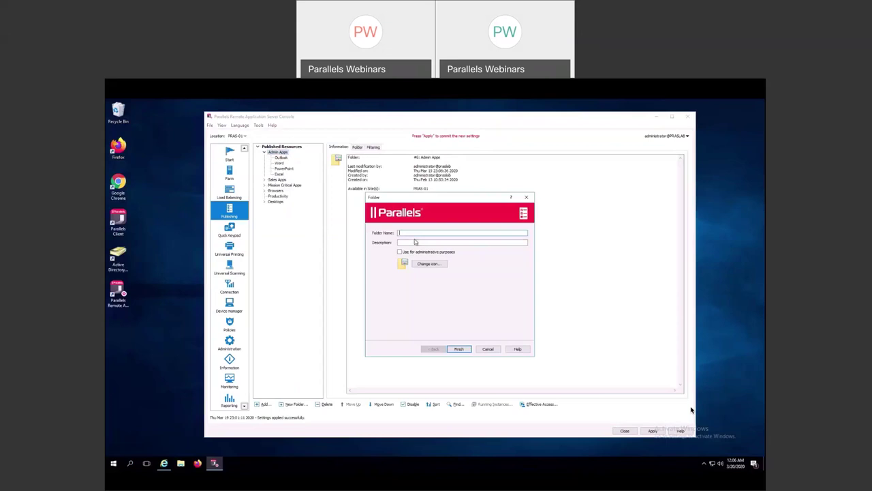
{"action": "type", "text": "Ion"}
{"action": "key", "text": "BackSpace"}
{"action": "key", "text": "BackSpace"}
{"action": "type", "text": "m"}
{"action": "key", "text": "BackSpace"}
{"action": "key", "text": "BackSpace"}
{"action": "key", "text": "BackSpace"}
{"action": "key", "text": "BackSpace"}
{"action": "key", "text": "BackSpace"}
{"action": "key", "text": "BackSpace"}
{"action": "key", "text": "BackSpace"}
{"action": "key", "text": "BackSpace"}
{"action": "type", "text": "Domain Apps"}
{"action": "left_click", "coordinate": [401, 253]}
{"action": "left_click", "coordinate": [459, 348]}
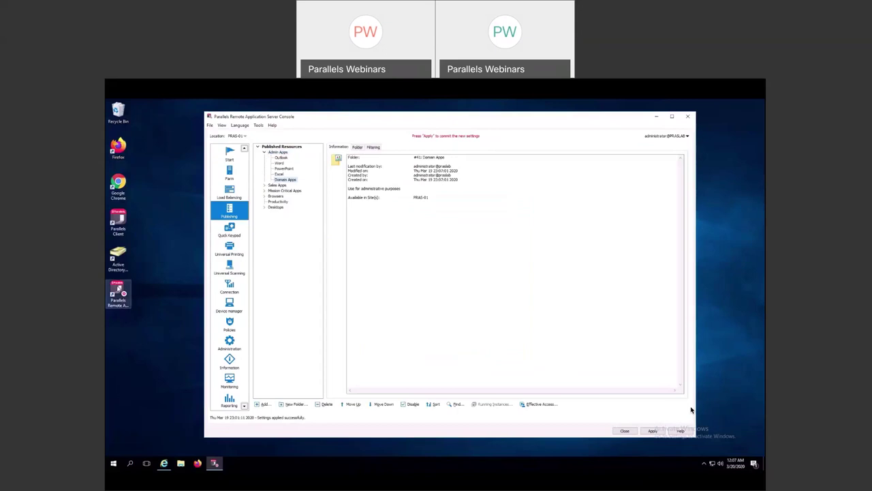
Publish the RAS Console desktop shortcut into Domain Apps and view that folder's settings.
{"action": "left_click_drag", "start_coordinate": [118, 293], "coordinate": [282, 182]}
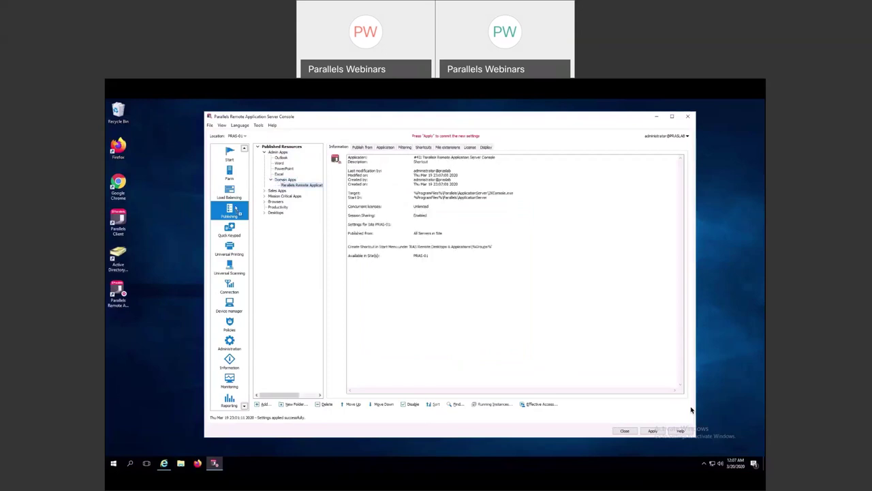
{"action": "left_click", "coordinate": [286, 180]}
{"action": "right_click", "coordinate": [286, 180]}
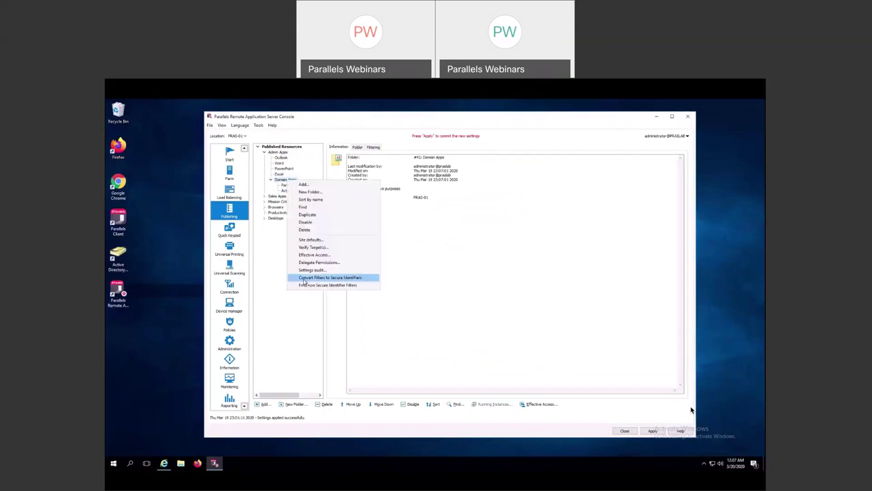
{"action": "left_click", "coordinate": [357, 148]}
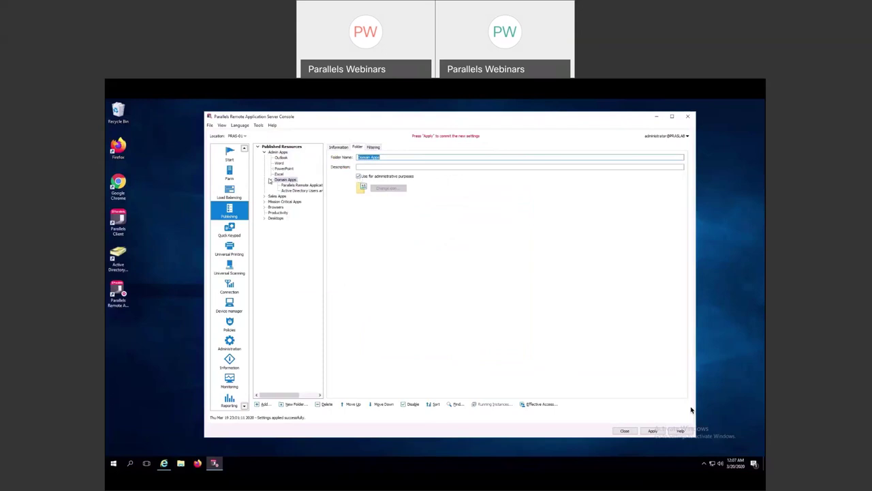
Filter Admin Apps to allow only the Domain Admins group.
{"action": "left_click", "coordinate": [275, 153]}
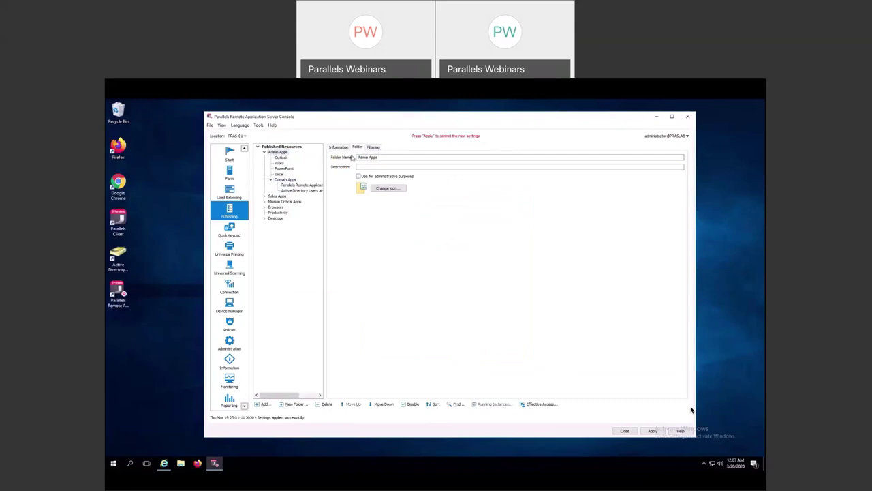
{"action": "left_click", "coordinate": [372, 147]}
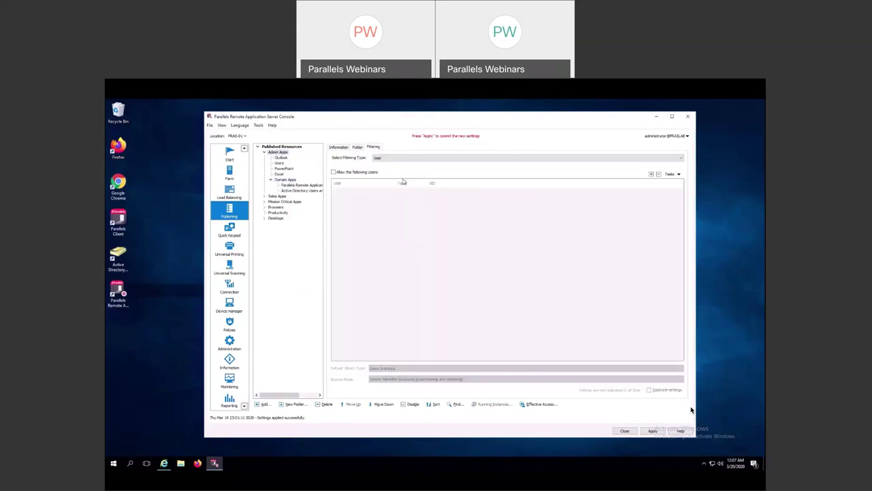
{"action": "left_click", "coordinate": [359, 175]}
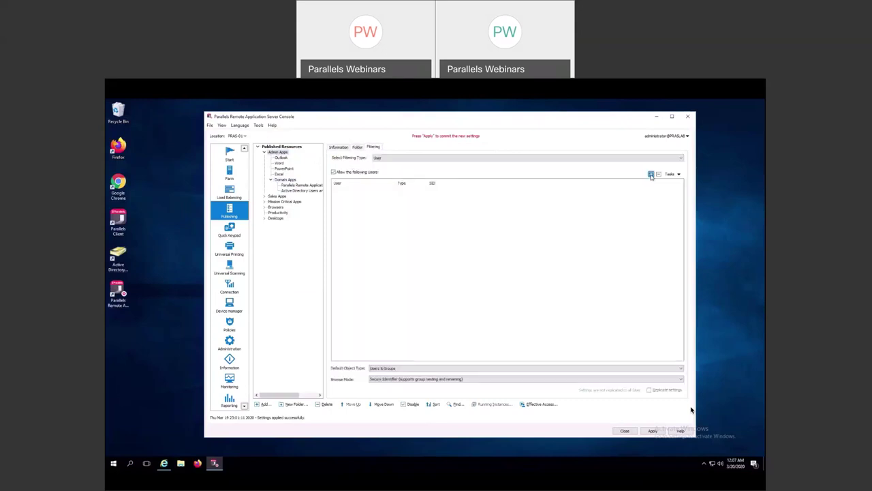
{"action": "left_click", "coordinate": [651, 173]}
{"action": "type", "text": "domain ad"}
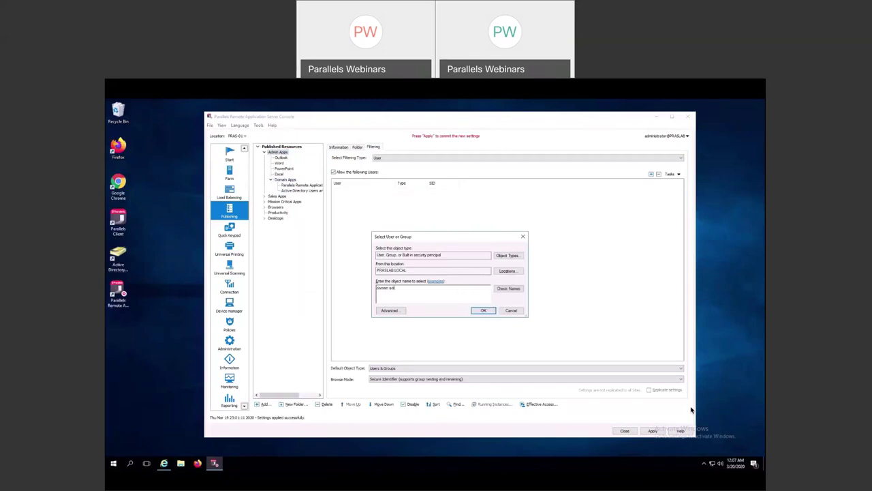
{"action": "type", "text": "mins"}
{"action": "left_click", "coordinate": [508, 289]}
{"action": "left_click", "coordinate": [483, 310]}
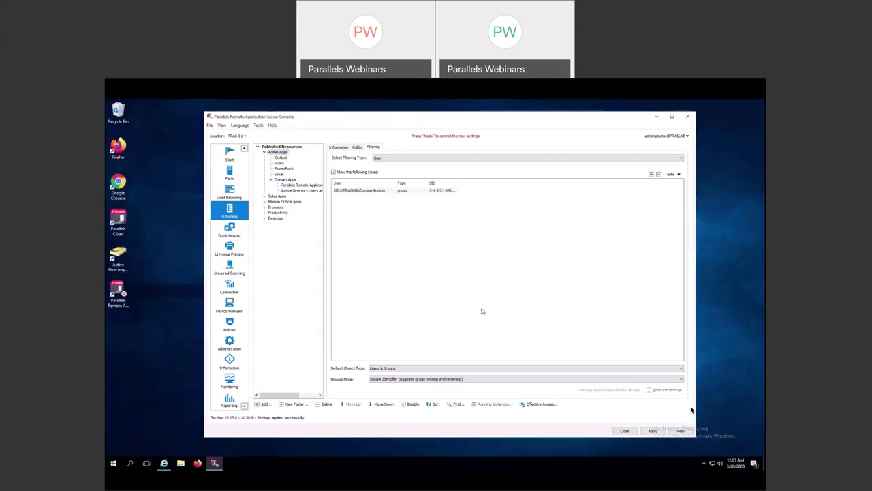
{"action": "left_click", "coordinate": [271, 180]}
{"action": "left_click", "coordinate": [264, 151]}
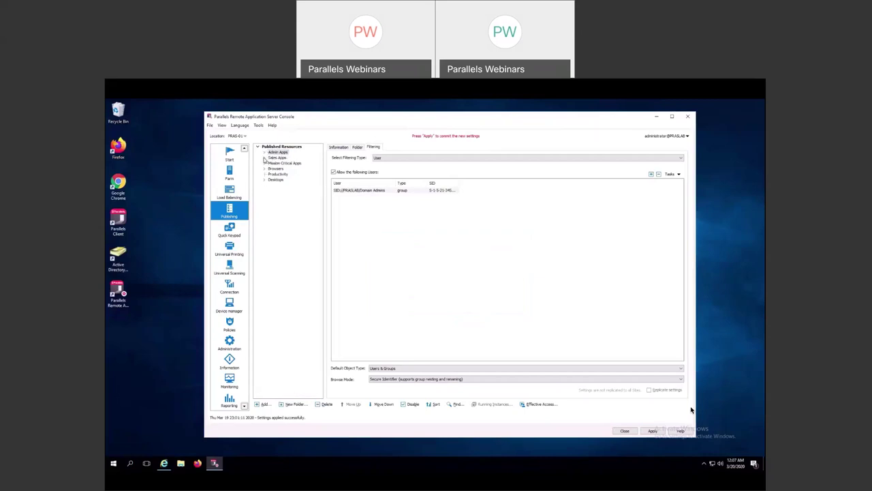
Rename the Sales Apps folder to Productivity Apps.
{"action": "left_click", "coordinate": [264, 158]}
{"action": "left_click", "coordinate": [275, 158]}
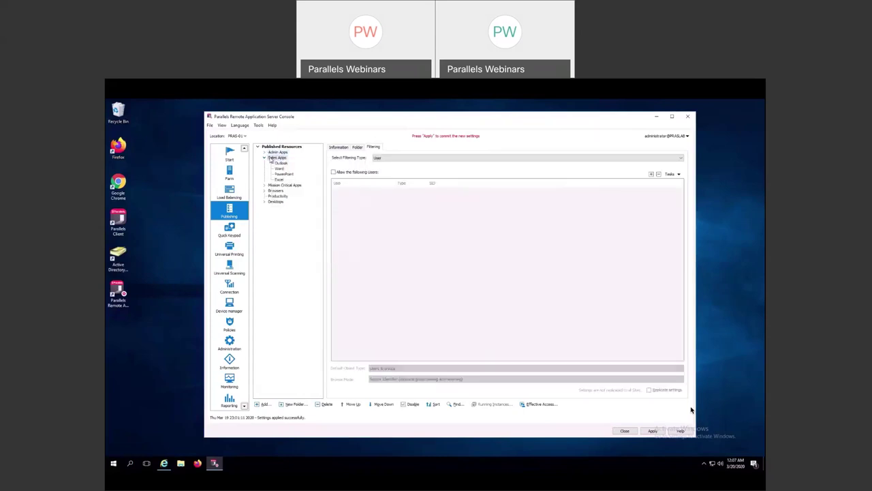
{"action": "left_click", "coordinate": [271, 158]}
{"action": "type", "text": "Productivity"}
{"action": "key", "text": "Return"}
Rename Mission Critical Apps to Mission Critical Sales Apps and move it into Productivity Apps.
{"action": "left_click", "coordinate": [277, 186]}
{"action": "right_click", "coordinate": [276, 188]}
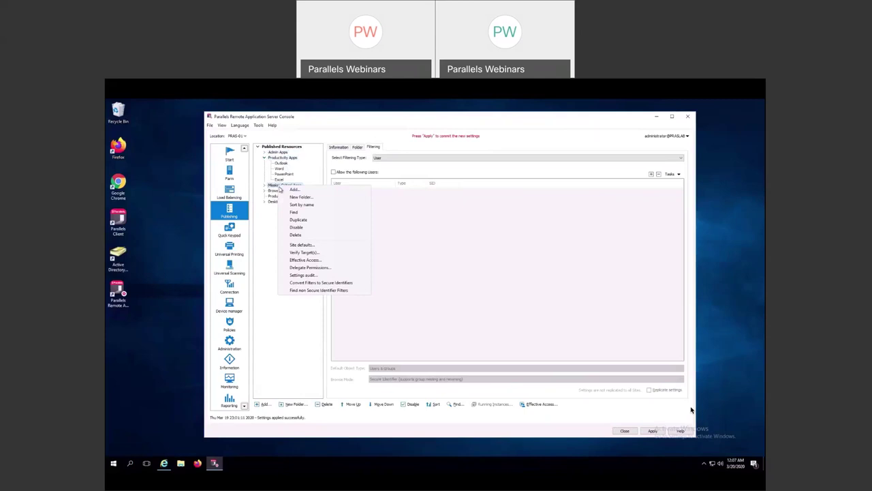
{"action": "key", "text": "Escape"}
{"action": "double_click", "coordinate": [278, 185]}
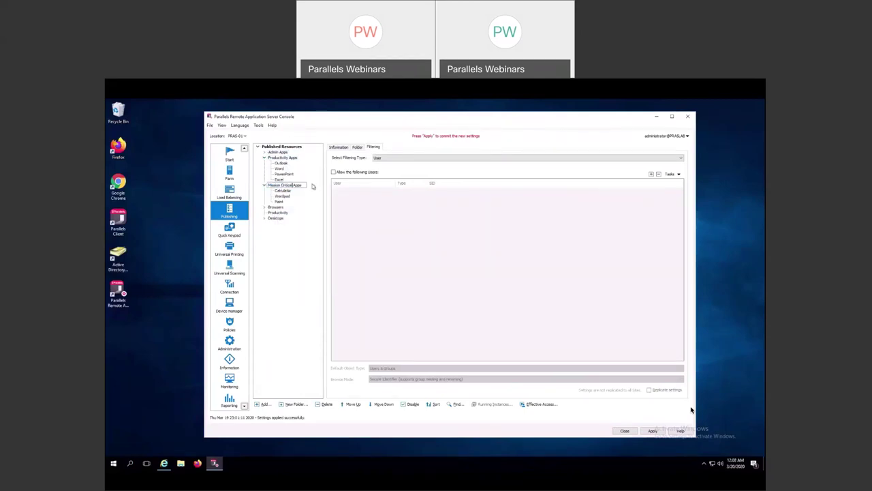
{"action": "type", "text": "Sales"}
{"action": "key", "text": "Return"}
{"action": "left_click_drag", "start_coordinate": [283, 188], "coordinate": [282, 158]}
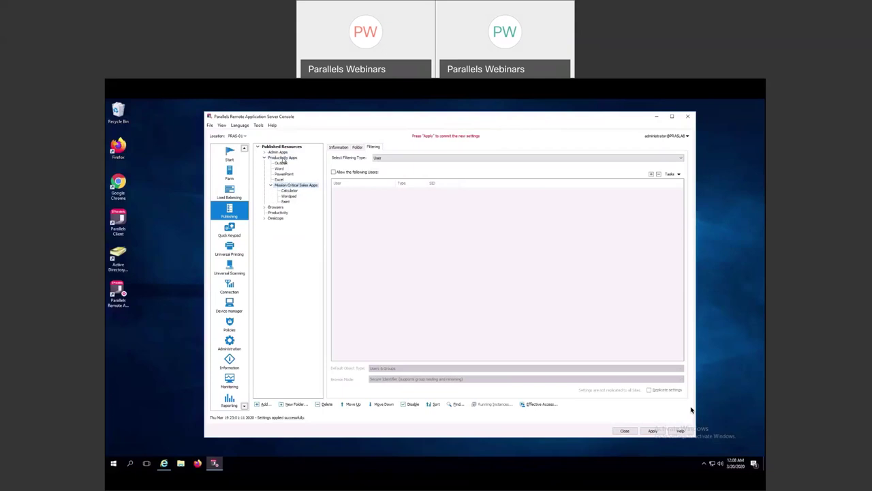
Check the nested folder's contents, then bring up the Productivity Apps folder settings.
{"action": "left_click", "coordinate": [272, 163]}
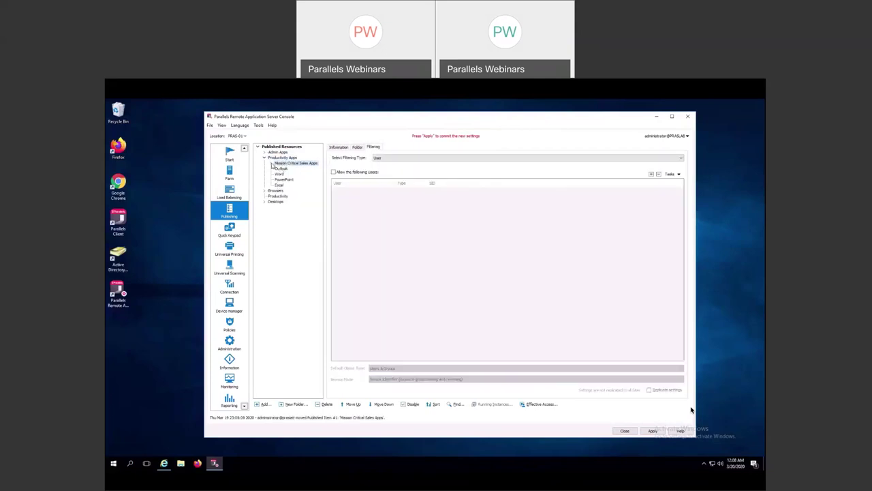
{"action": "left_click", "coordinate": [271, 163]}
{"action": "left_click", "coordinate": [276, 158]}
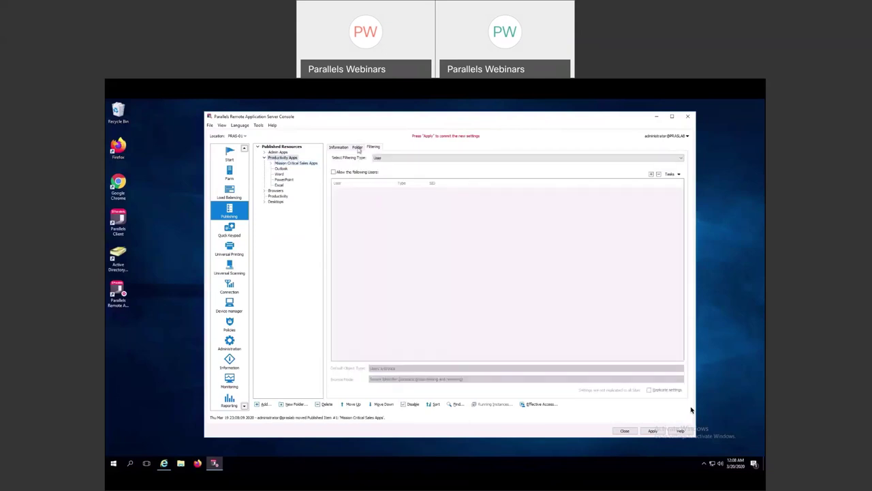
{"action": "left_click", "coordinate": [358, 148]}
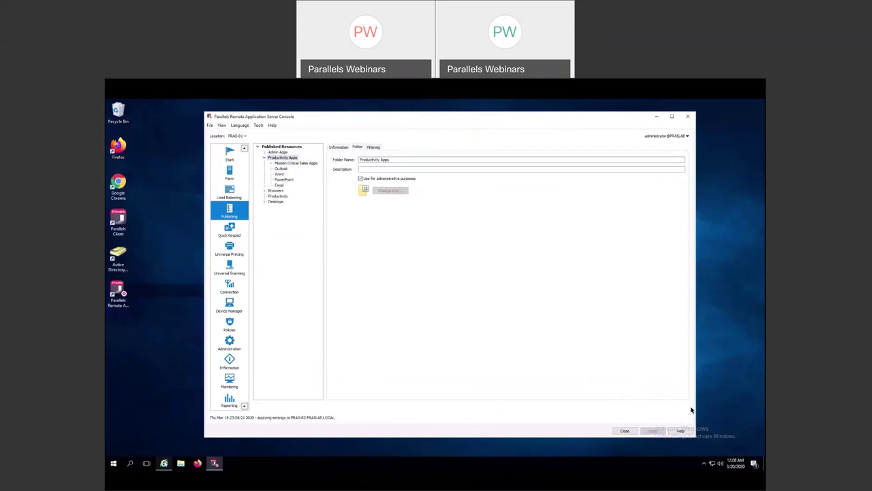
Delete the Productivity folder with all its contents and apply the change.
{"action": "key", "text": "alt+Tab"}
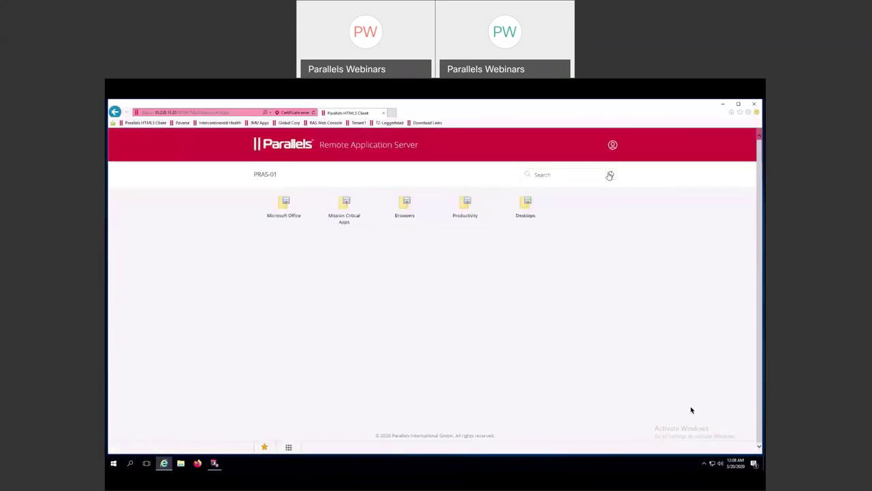
{"action": "left_click", "coordinate": [610, 175]}
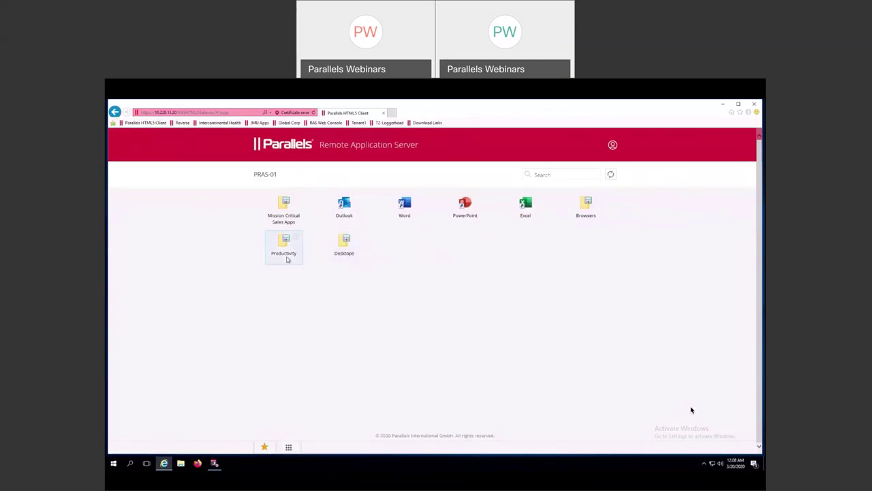
{"action": "left_click", "coordinate": [214, 463]}
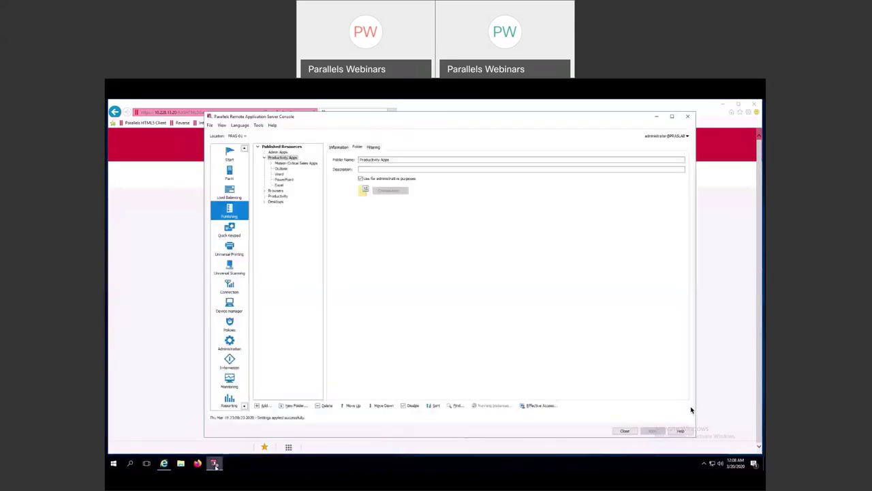
{"action": "left_click", "coordinate": [277, 196]}
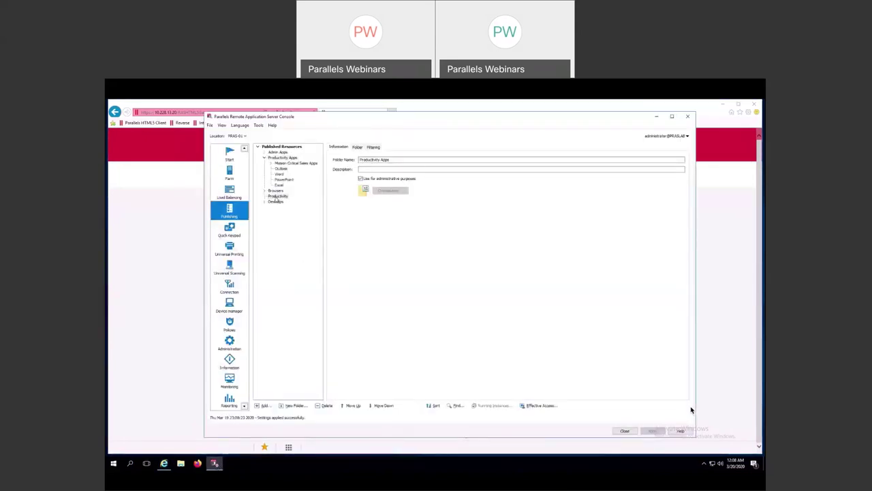
{"action": "left_click", "coordinate": [327, 405]}
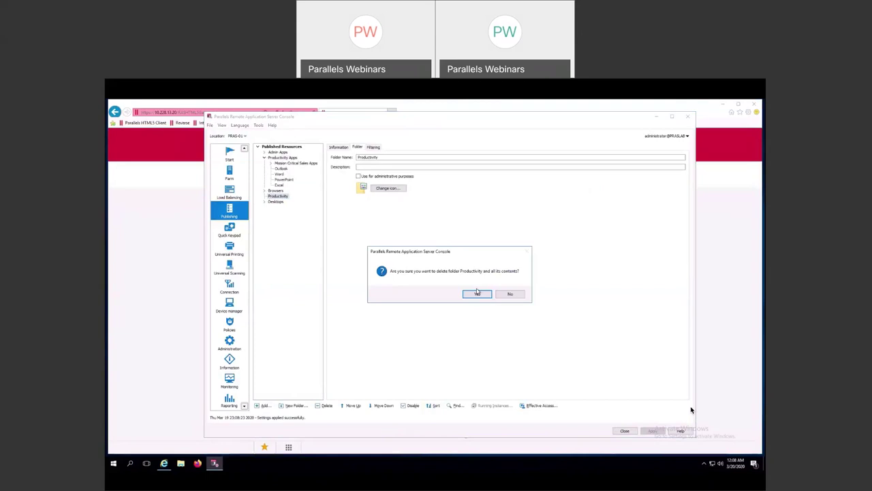
{"action": "left_click", "coordinate": [477, 294]}
{"action": "left_click", "coordinate": [654, 431]}
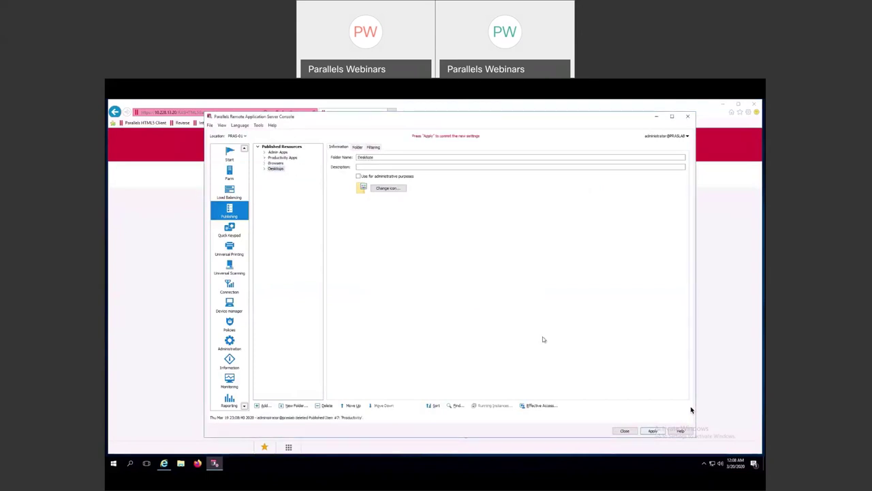
Reload the HTML5 client to confirm Productivity is gone, browsing Mission Critical Sales Apps.
{"action": "left_click", "coordinate": [721, 311]}
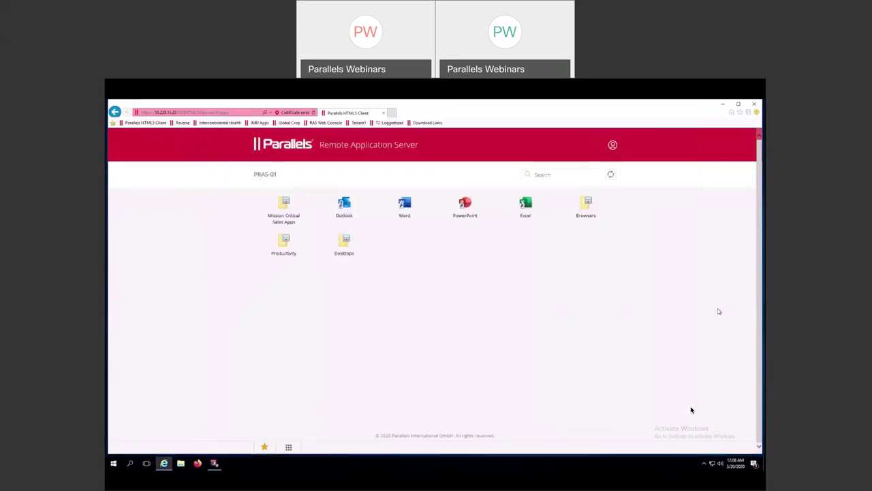
{"action": "left_click", "coordinate": [610, 174]}
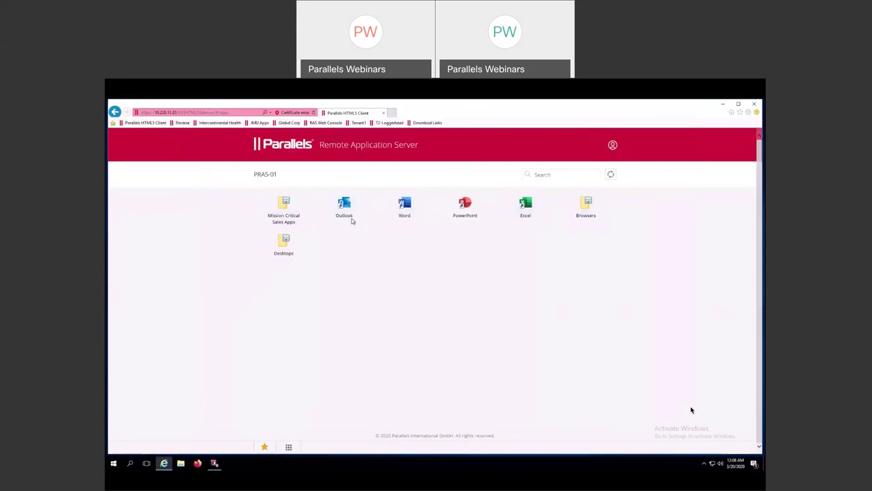
{"action": "left_click", "coordinate": [285, 215]}
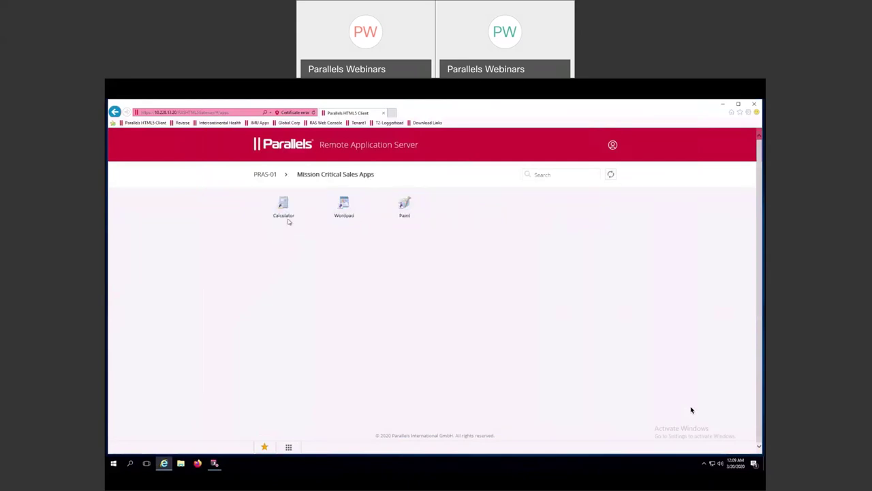
{"action": "left_click", "coordinate": [267, 176]}
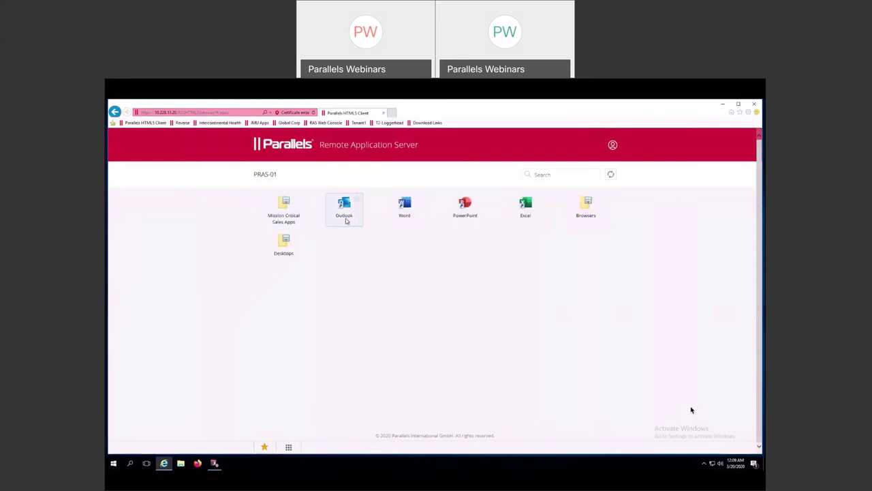
{"action": "left_click", "coordinate": [213, 463]}
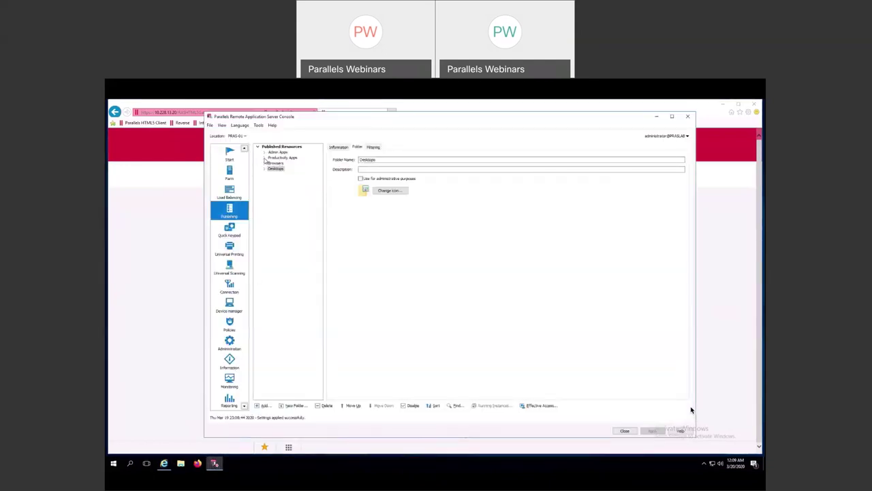
Mark Mission Critical Sales Apps under Productivity Apps for administrative purposes.
{"action": "left_click", "coordinate": [264, 157]}
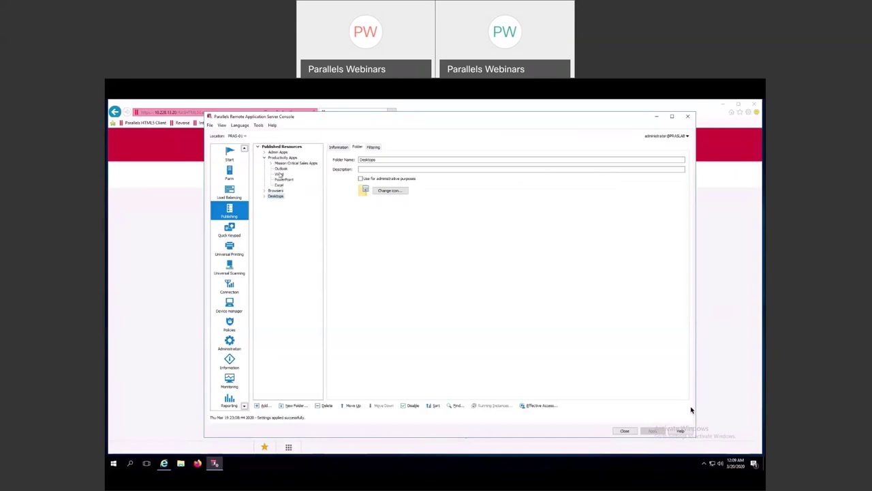
{"action": "left_click", "coordinate": [282, 165]}
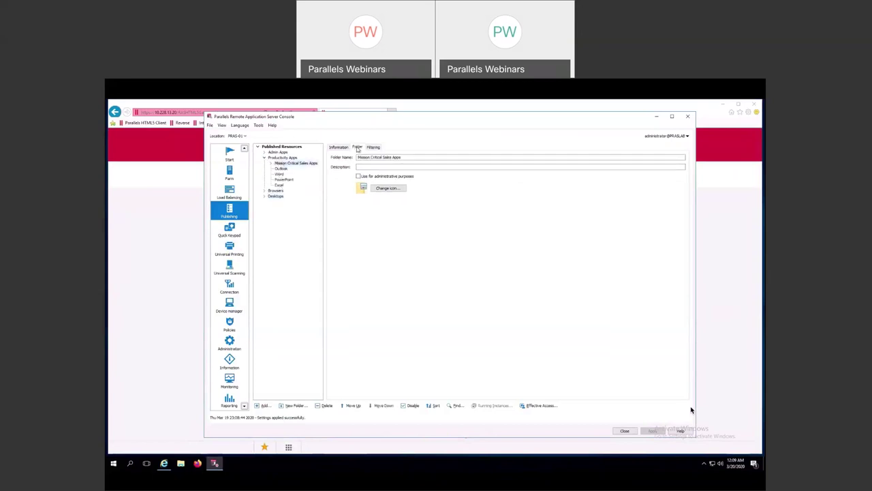
{"action": "left_click", "coordinate": [358, 176]}
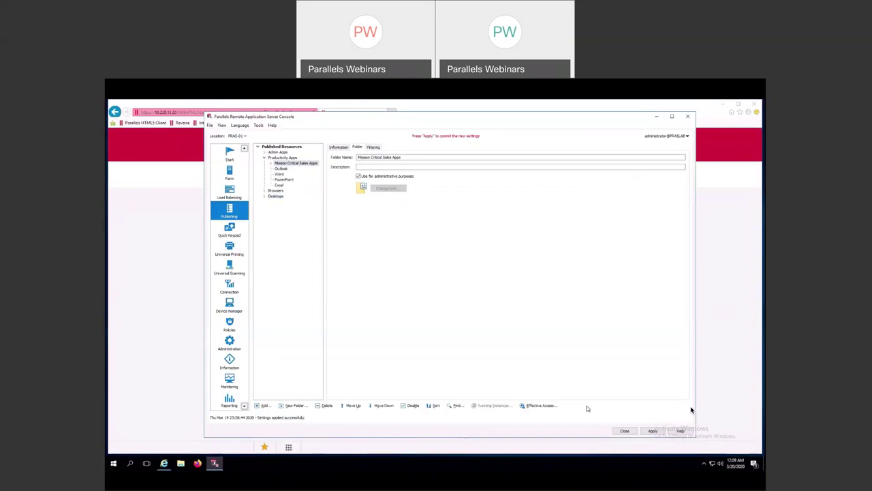
Reload the HTML5 client app list to see the administrative change.
{"action": "left_click", "coordinate": [729, 402]}
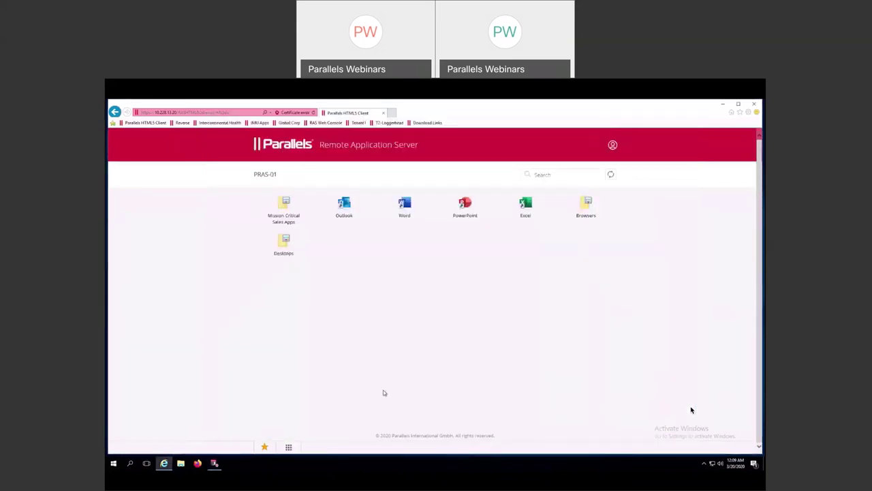
{"action": "left_click", "coordinate": [214, 462]}
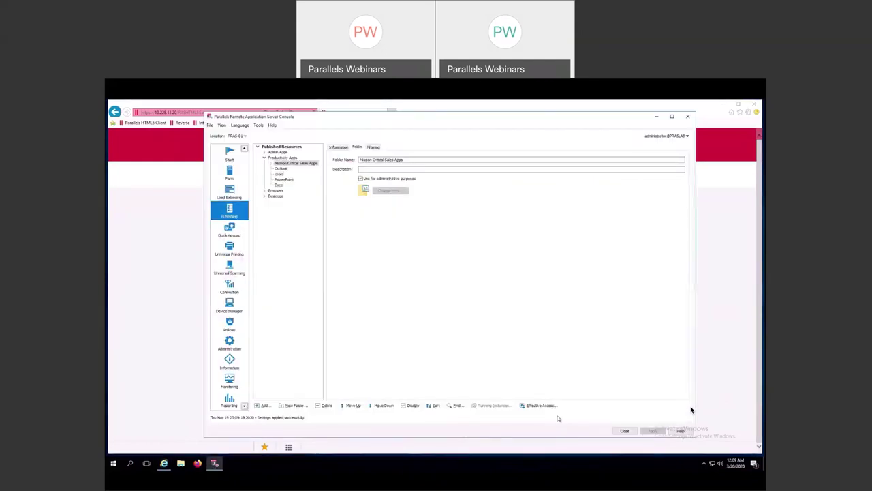
{"action": "left_click", "coordinate": [738, 321]}
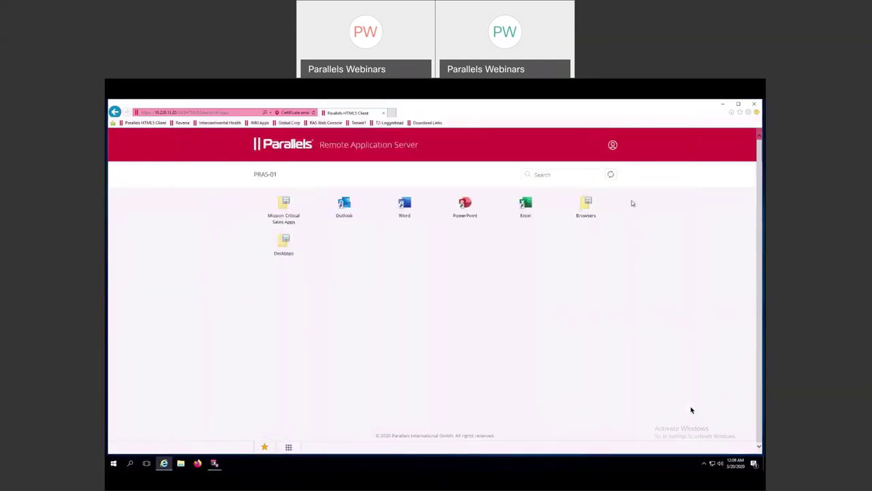
{"action": "left_click", "coordinate": [611, 174]}
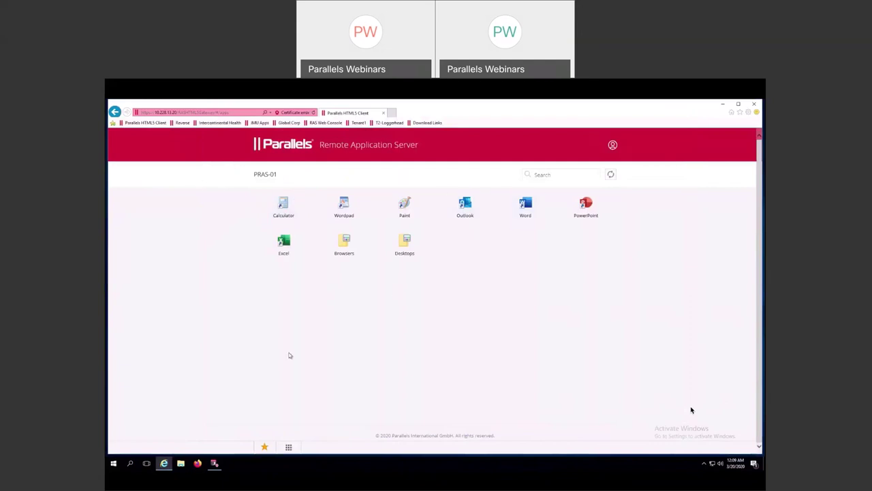
{"action": "left_click", "coordinate": [394, 112]}
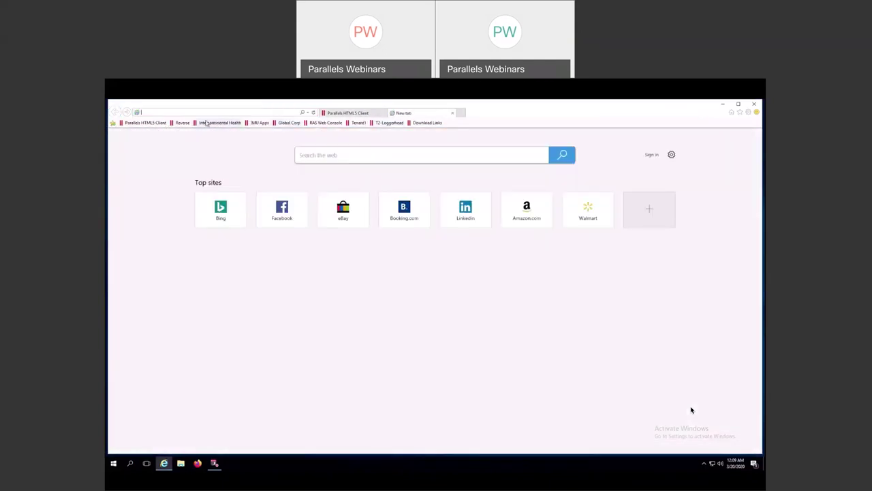
Open the HTML5 client in the new tab past the certificate warning and sign in as administrator.
{"action": "left_click", "coordinate": [183, 123]}
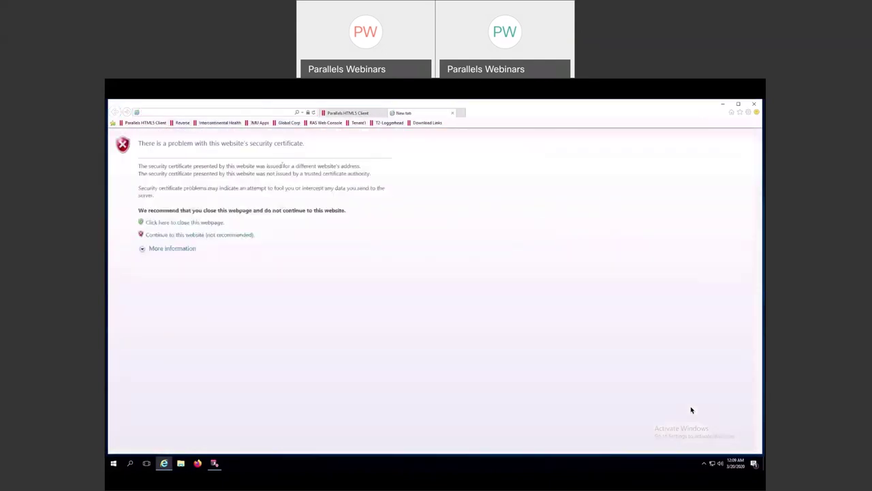
{"action": "left_click", "coordinate": [224, 235]}
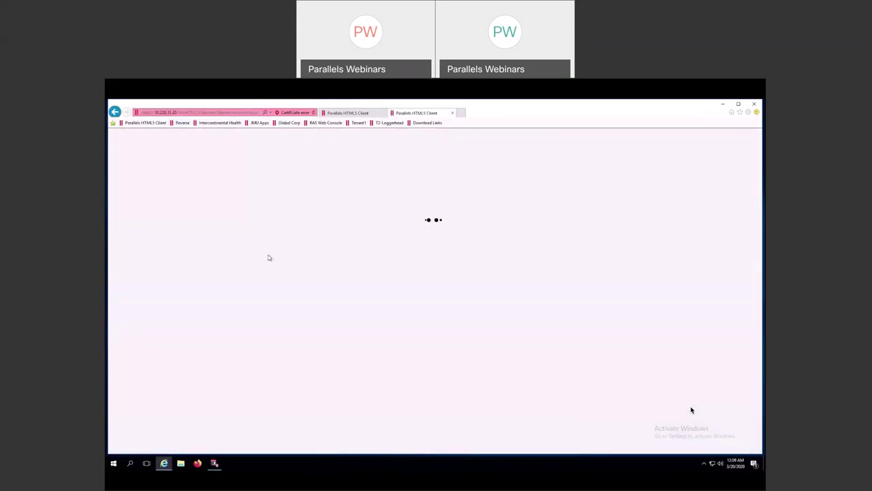
{"action": "left_click", "coordinate": [393, 275]}
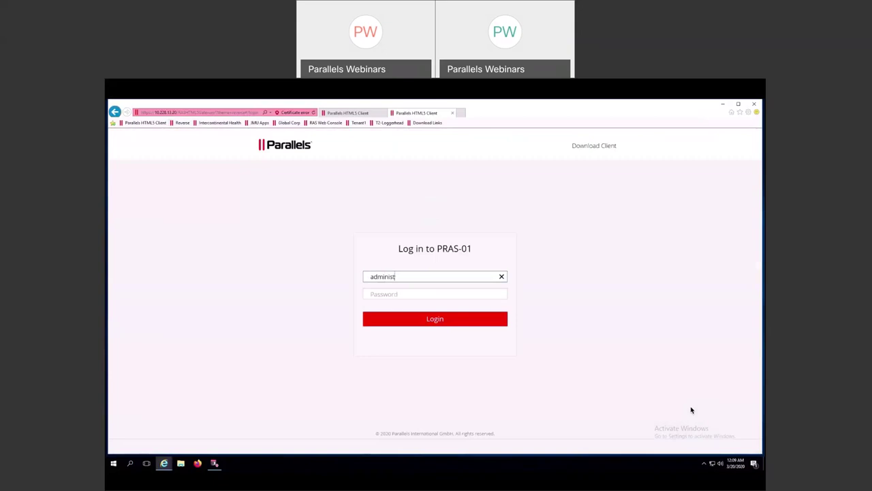
{"action": "key", "text": "Tab"}
{"action": "type", "text": "********"}
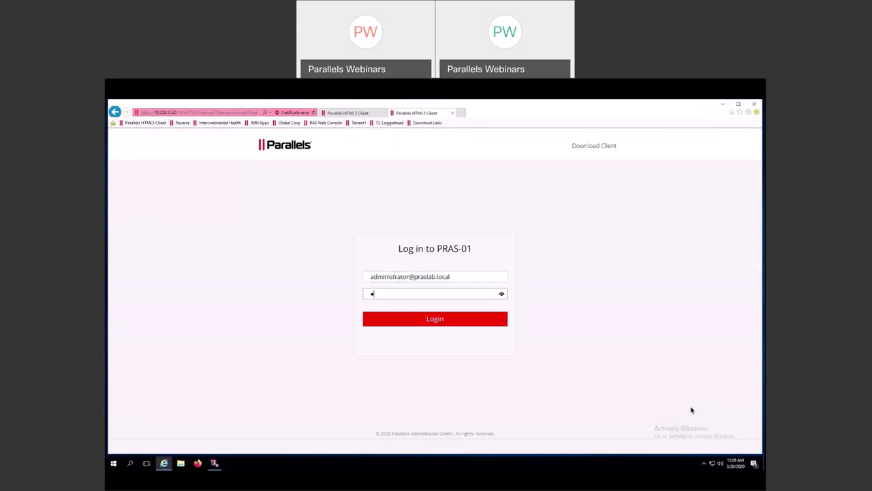
{"action": "type", "text": "****"}
{"action": "left_click", "coordinate": [432, 320]}
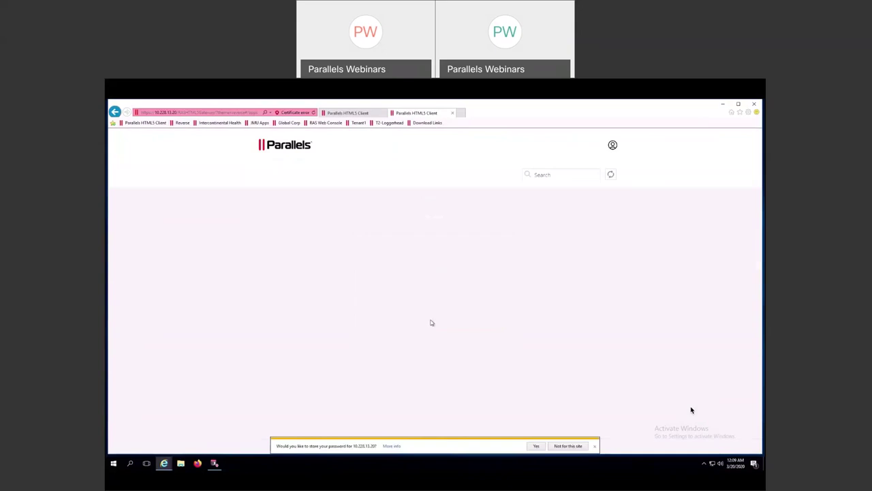
{"action": "left_click", "coordinate": [595, 446]}
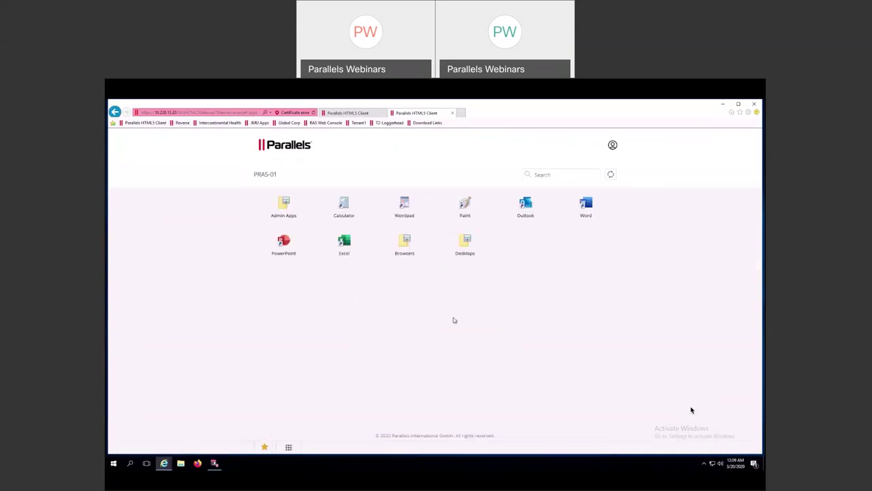
Browse the Admin Apps folder's contents, then minimize the browser.
{"action": "left_click", "coordinate": [285, 208]}
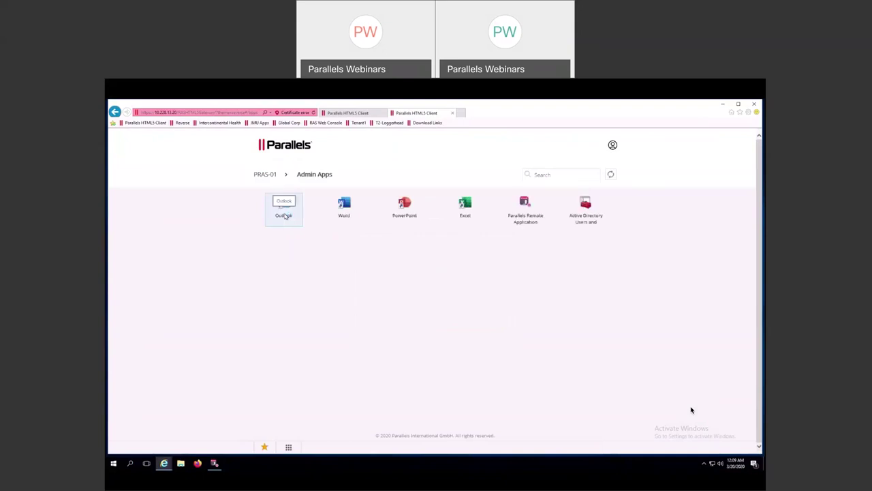
{"action": "left_click", "coordinate": [271, 176]}
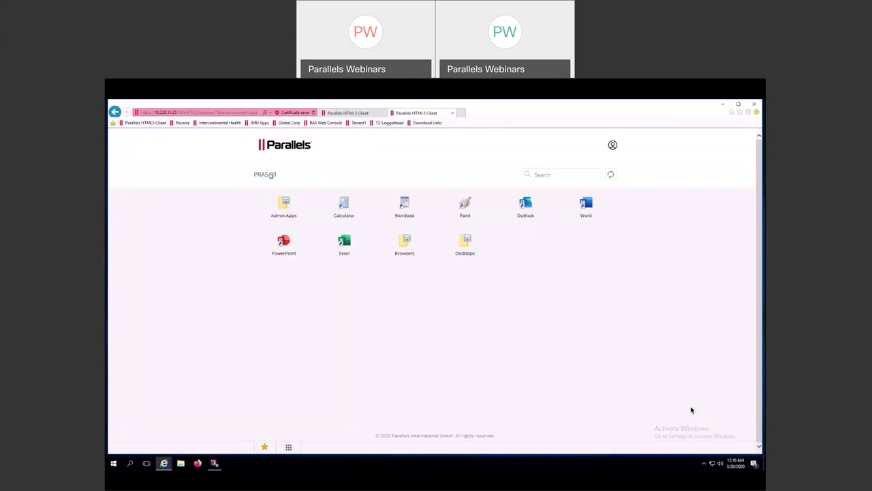
{"action": "left_click", "coordinate": [721, 105]}
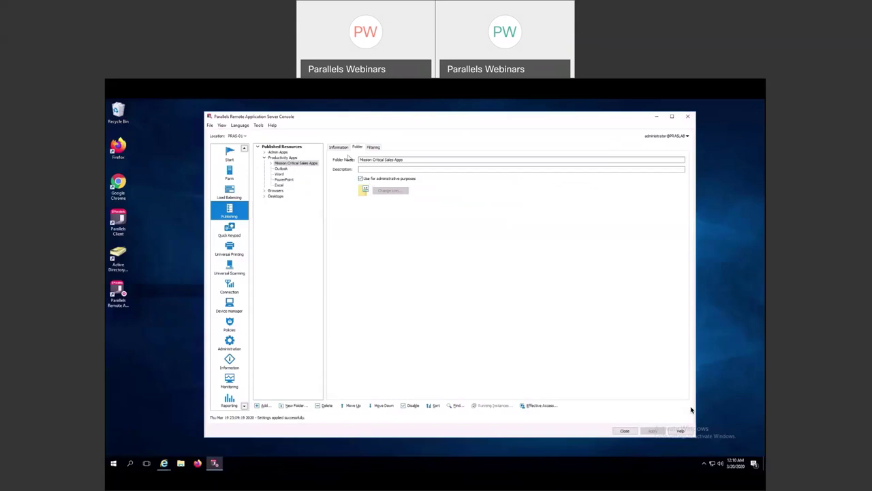
Review Mission Critical Sales Apps' filtering and folder settings, then select Admin Apps without changing anything.
{"action": "left_click", "coordinate": [374, 147]}
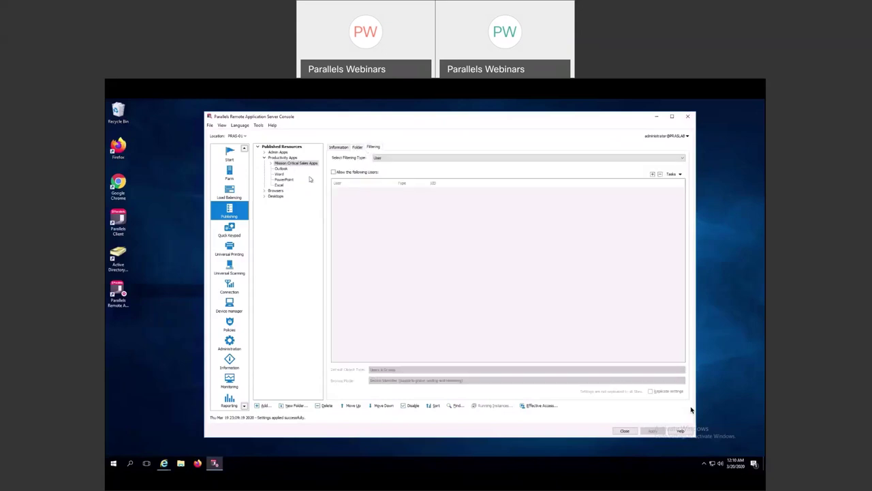
{"action": "left_click", "coordinate": [270, 164]}
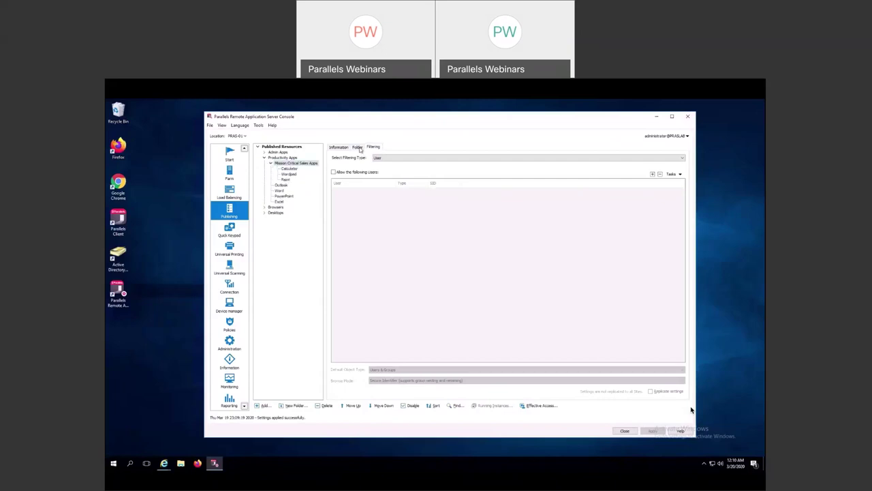
{"action": "left_click", "coordinate": [357, 147]}
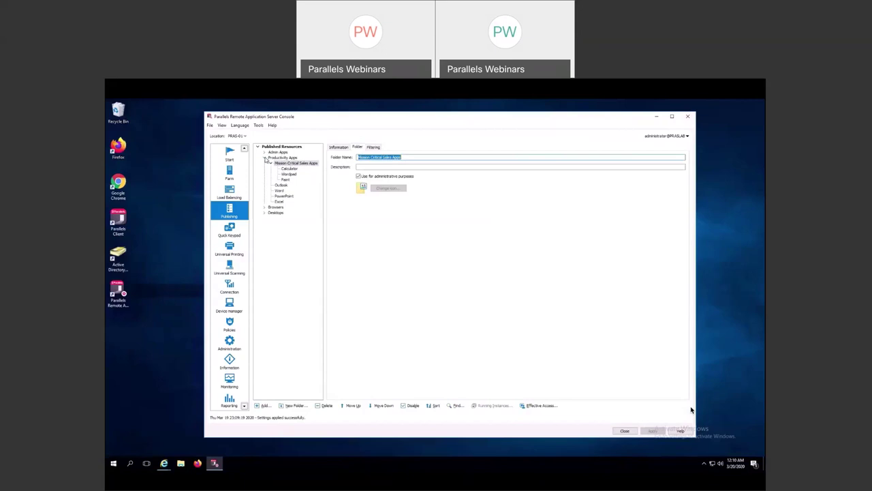
{"action": "left_click", "coordinate": [265, 159]}
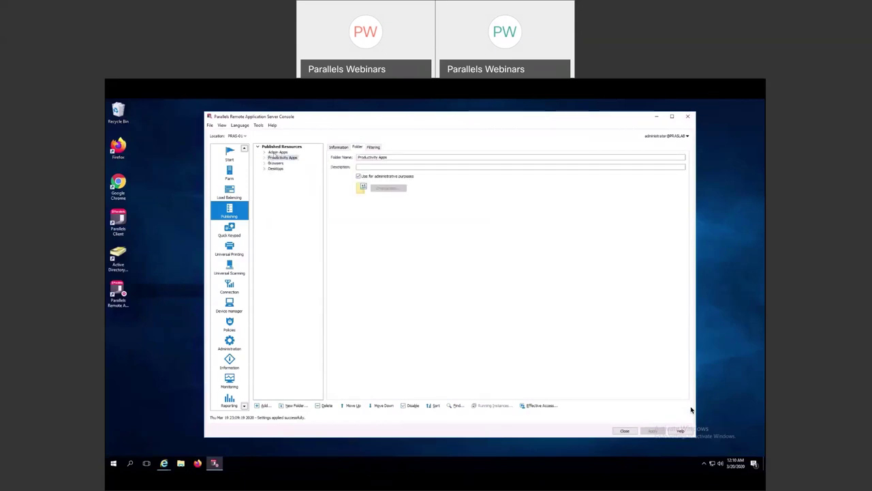
{"action": "right_click", "coordinate": [275, 153]}
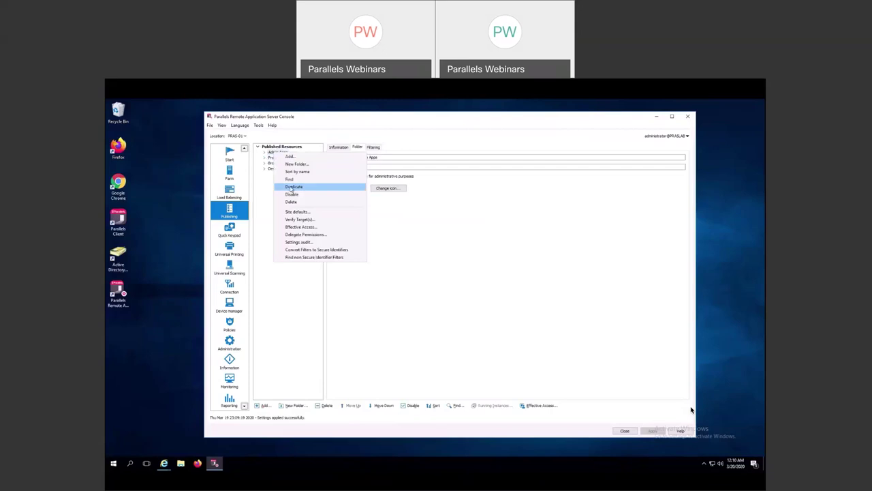
{"action": "left_click", "coordinate": [173, 237]}
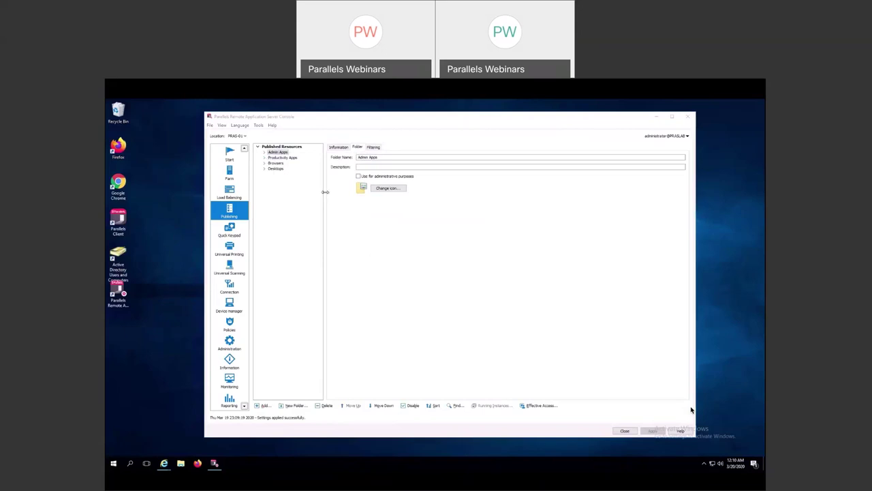
Verify the Word app's target in Admin Apps, confirming it is OK on APPS.PRASLAB.LOCAL.
{"action": "left_click_drag", "start_coordinate": [325, 191], "coordinate": [419, 198]}
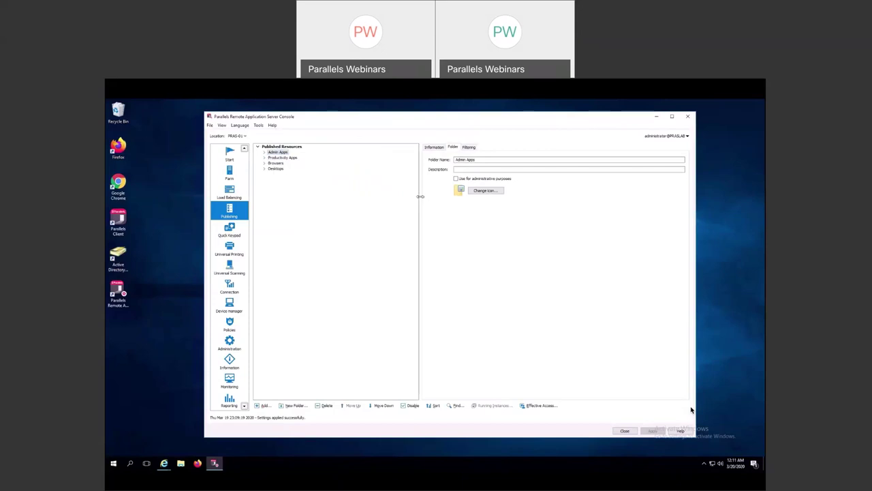
{"action": "left_click_drag", "start_coordinate": [420, 196], "coordinate": [324, 196]}
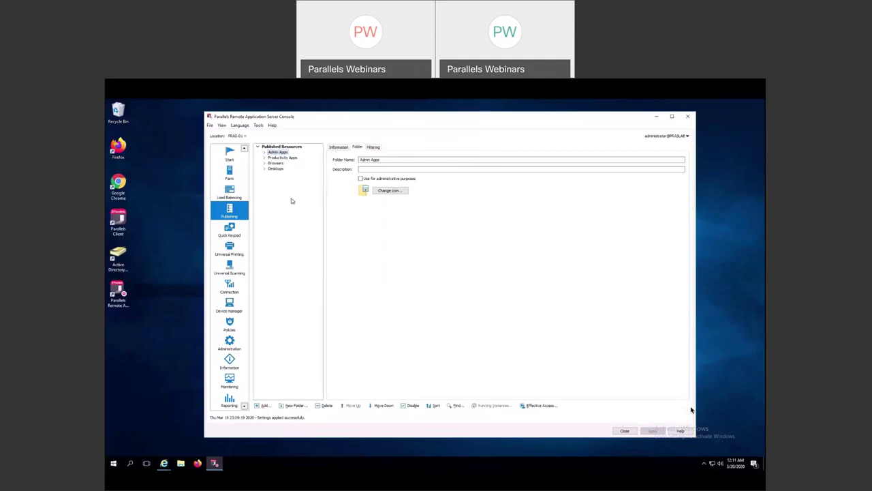
{"action": "double_click", "coordinate": [276, 153]}
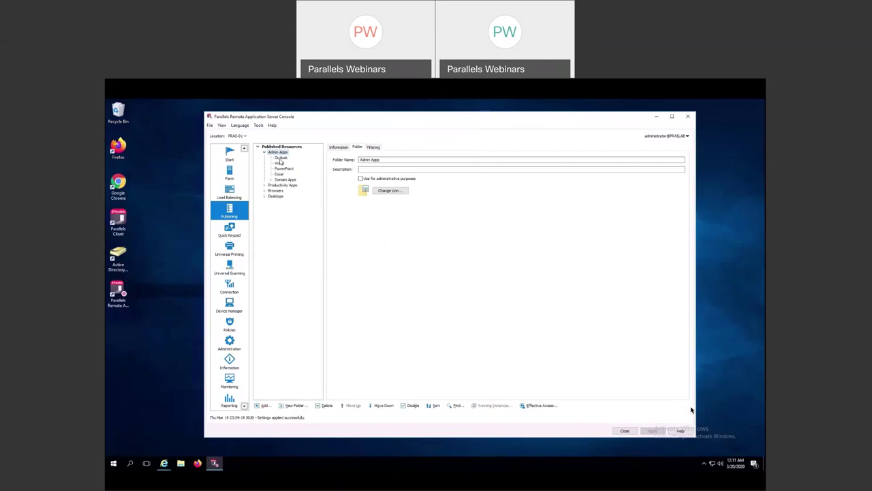
{"action": "left_click", "coordinate": [280, 163]}
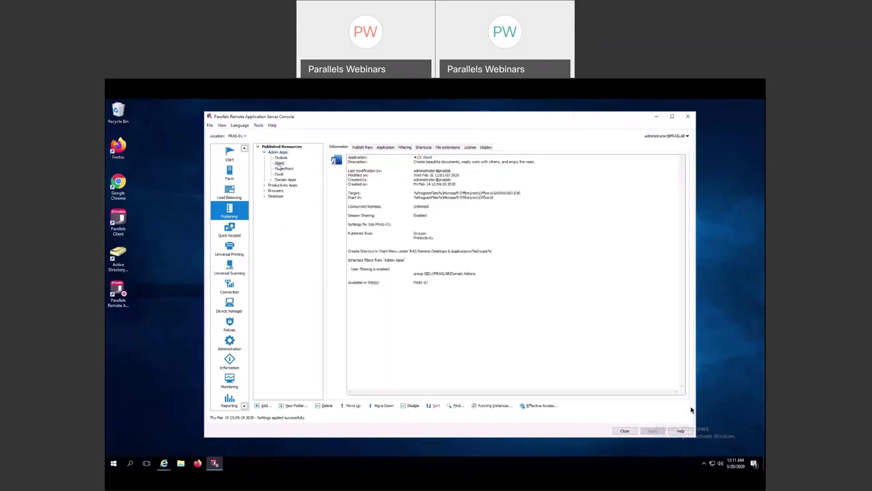
{"action": "left_click", "coordinate": [384, 147]}
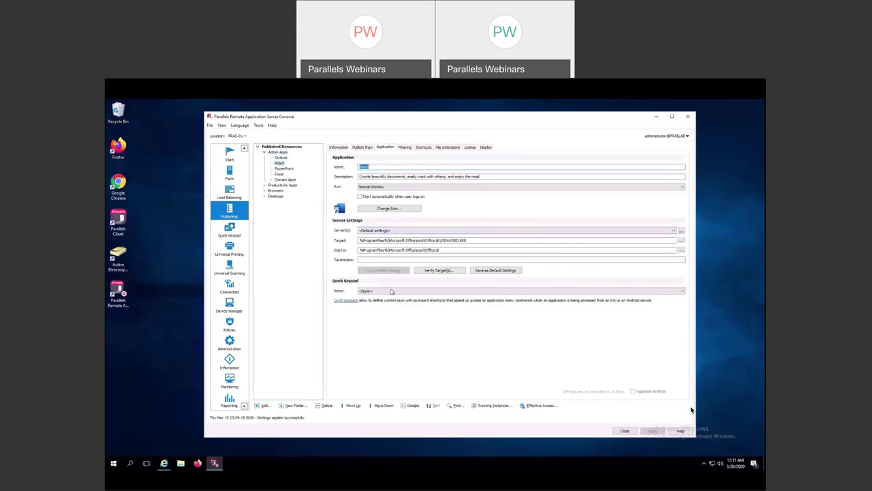
{"action": "left_click", "coordinate": [444, 272]}
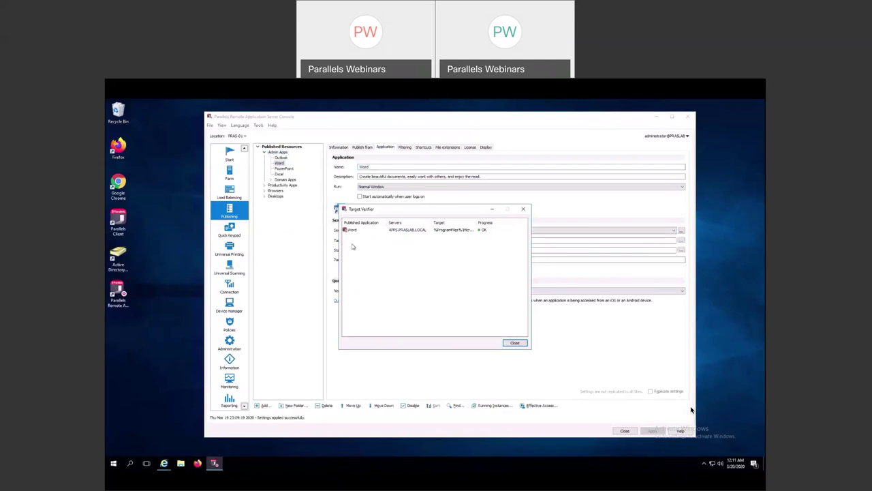
{"action": "left_click", "coordinate": [516, 344]}
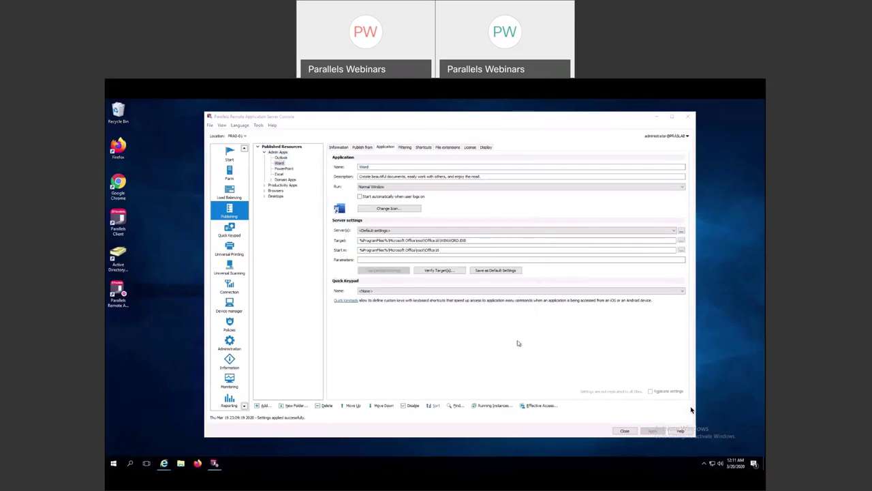
Run Verify Target(s) on the whole Admin Apps folder and review the not-found RDSH-AS-001 entries.
{"action": "left_click", "coordinate": [266, 153]}
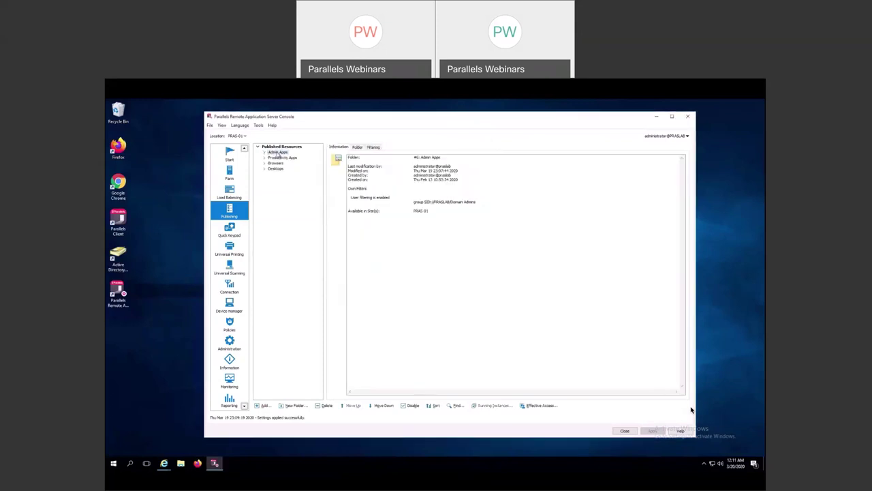
{"action": "right_click", "coordinate": [278, 153]}
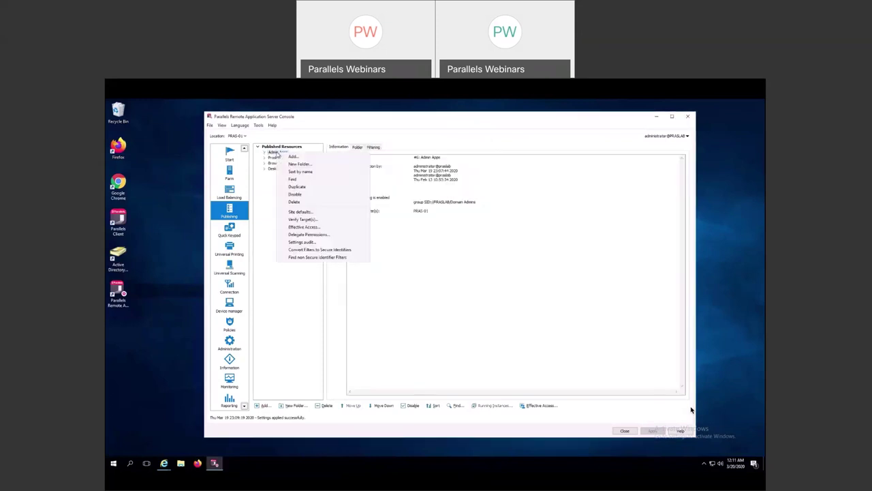
{"action": "left_click", "coordinate": [310, 220]}
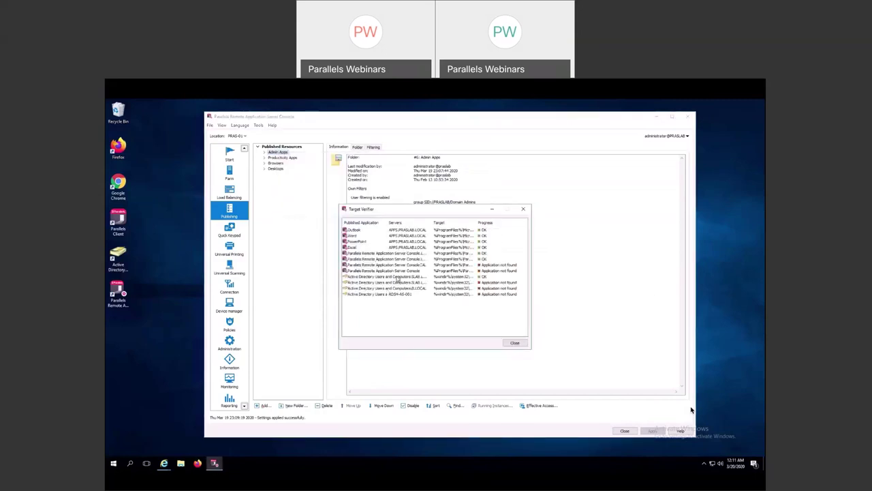
{"action": "left_click", "coordinate": [456, 265]}
{"action": "left_click", "coordinate": [457, 272]}
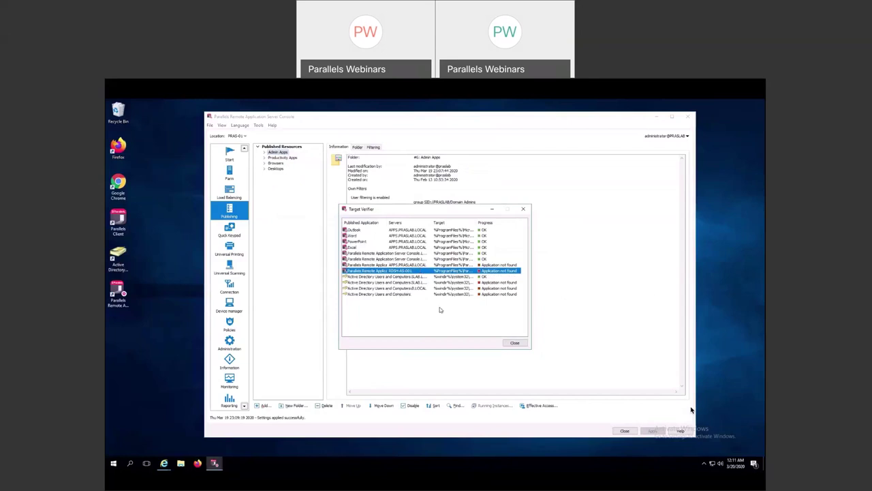
{"action": "left_click", "coordinate": [401, 288]}
{"action": "left_click", "coordinate": [402, 294]}
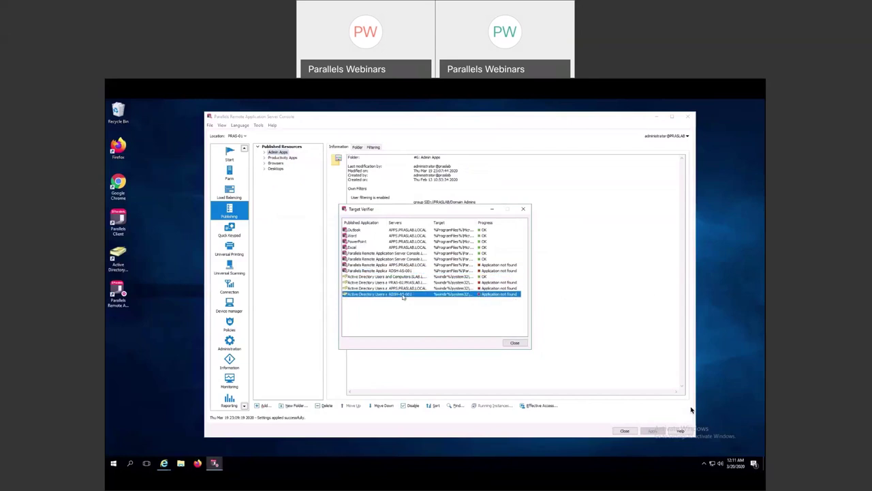
{"action": "left_click", "coordinate": [512, 344]}
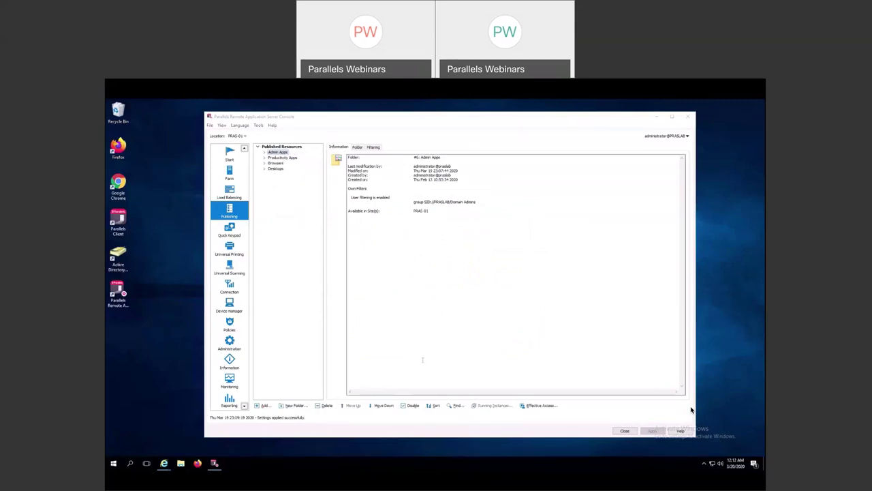
{"action": "left_click", "coordinate": [537, 406]}
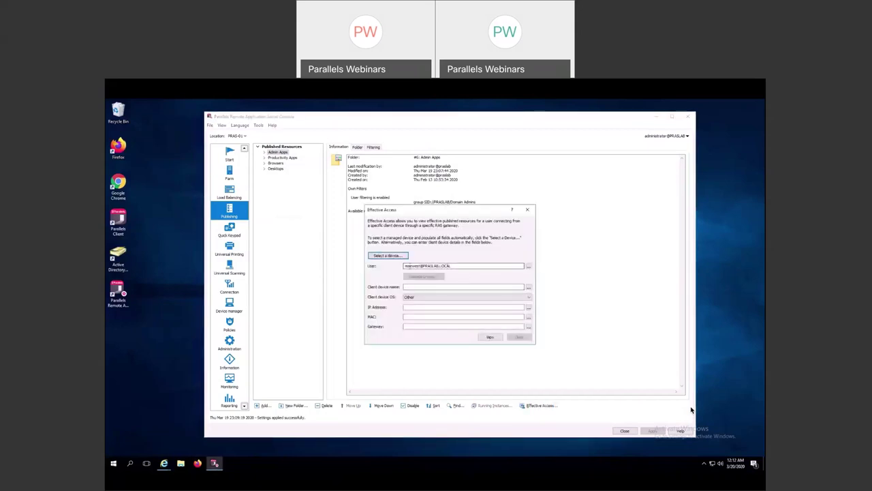
{"action": "left_click", "coordinate": [428, 287]}
{"action": "left_click", "coordinate": [494, 338]}
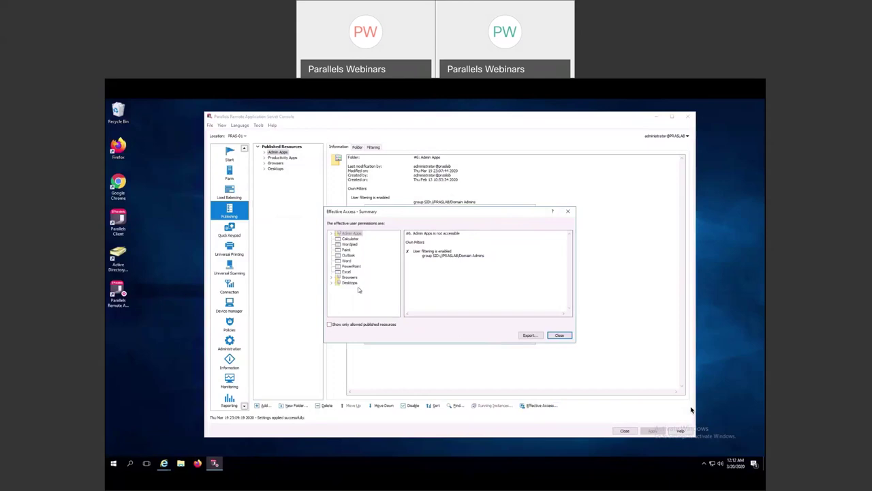
{"action": "left_click", "coordinate": [329, 324]}
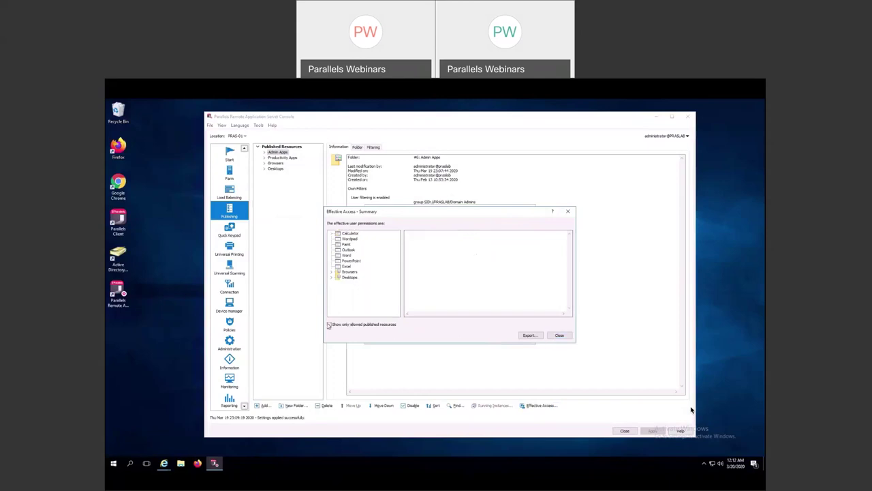
{"action": "left_click", "coordinate": [329, 324]}
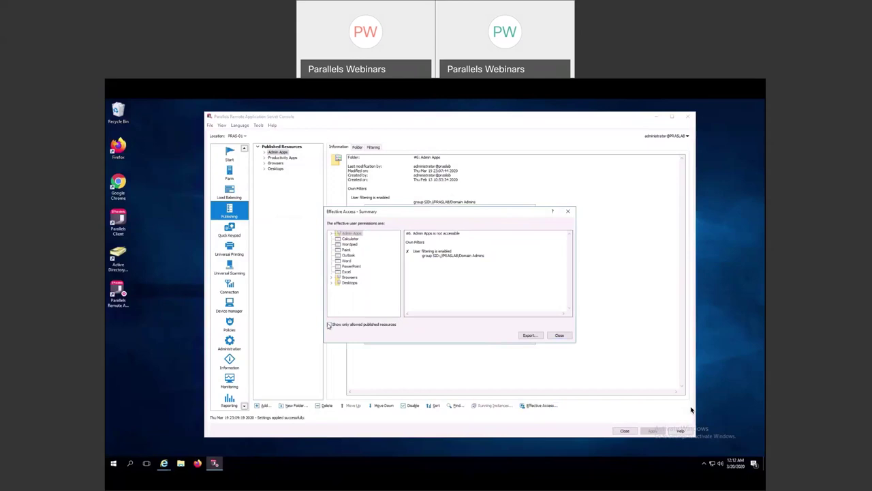
{"action": "left_click", "coordinate": [329, 324]}
{"action": "left_click", "coordinate": [329, 324]}
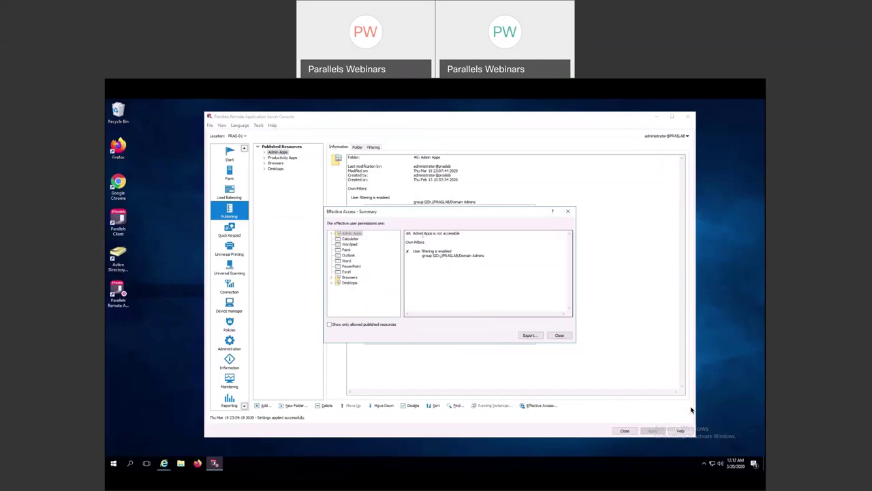
{"action": "left_click", "coordinate": [329, 324]}
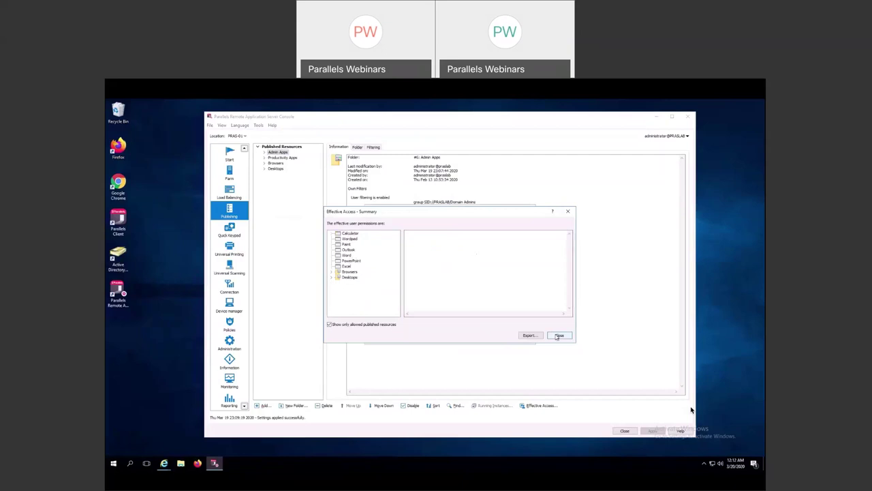
{"action": "left_click", "coordinate": [559, 336]}
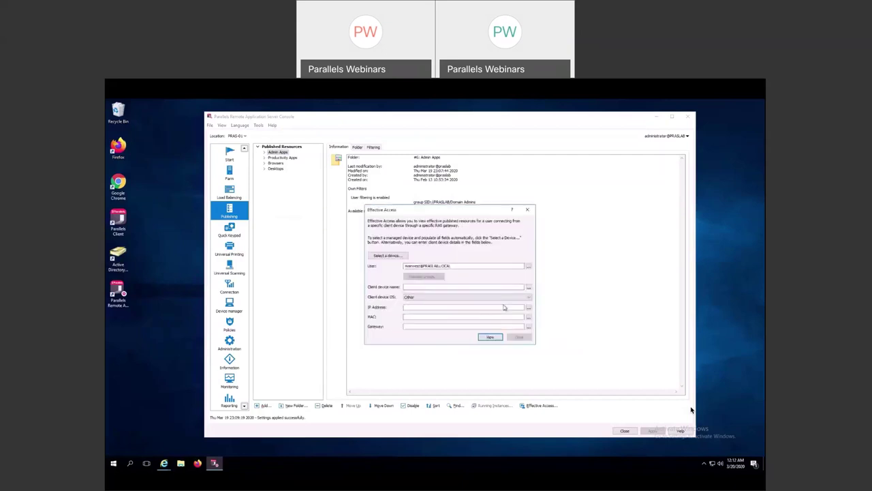
{"action": "left_click", "coordinate": [526, 211]}
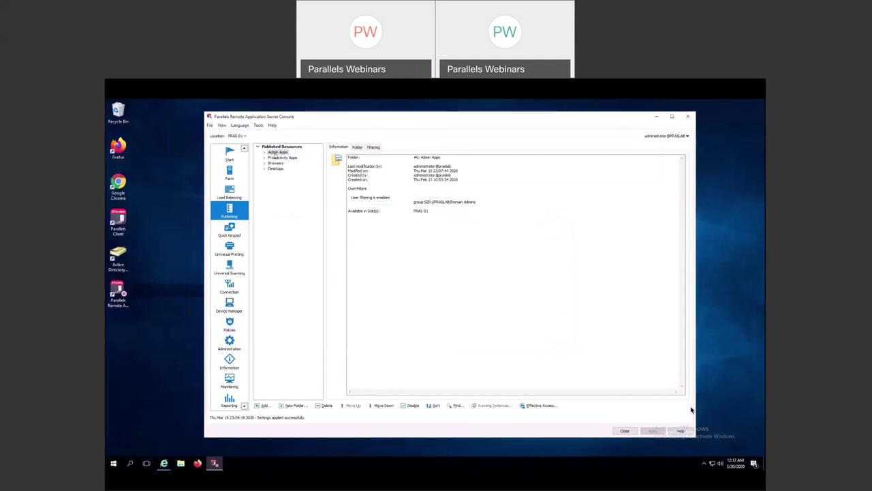
Revert the Productivity folder deletion from the settings audit history.
{"action": "right_click", "coordinate": [275, 154]}
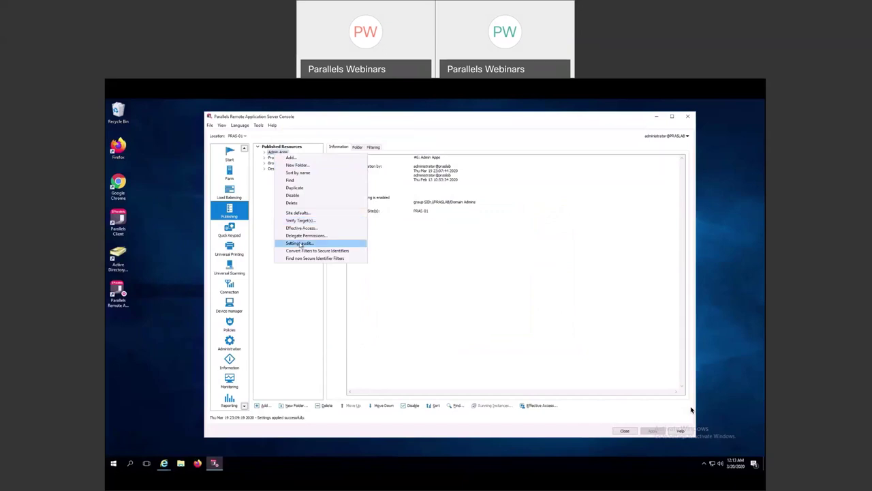
{"action": "left_click", "coordinate": [299, 243]}
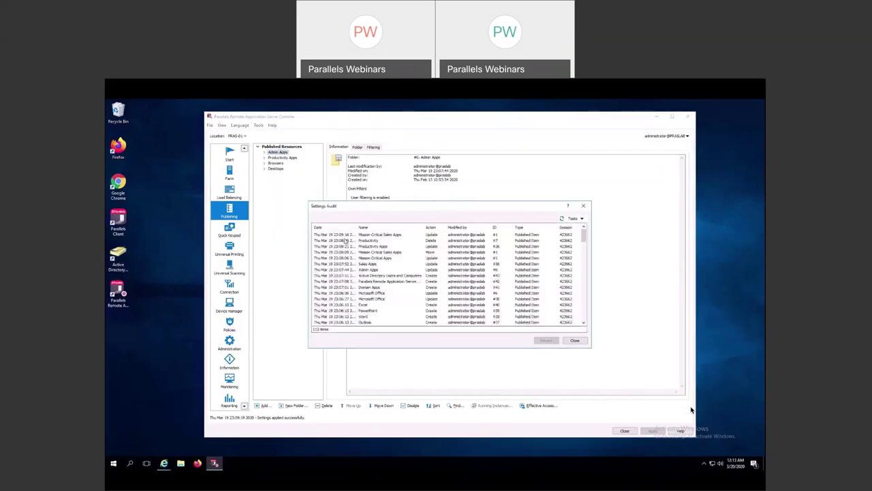
{"action": "left_click", "coordinate": [345, 241]}
{"action": "left_click", "coordinate": [580, 219]}
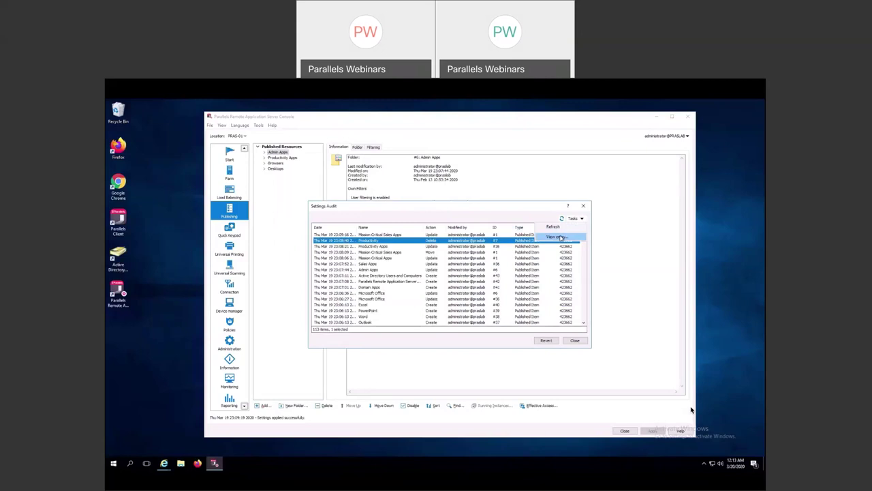
{"action": "left_click", "coordinate": [560, 237]}
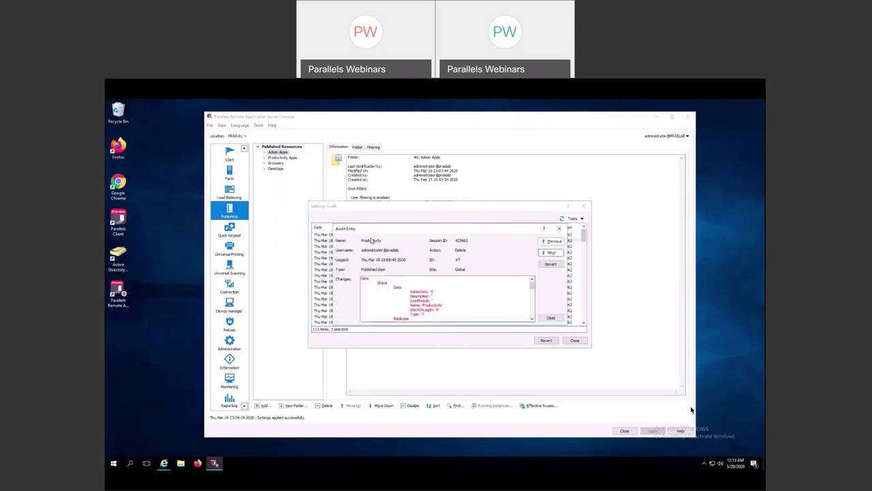
{"action": "left_click", "coordinate": [554, 266]}
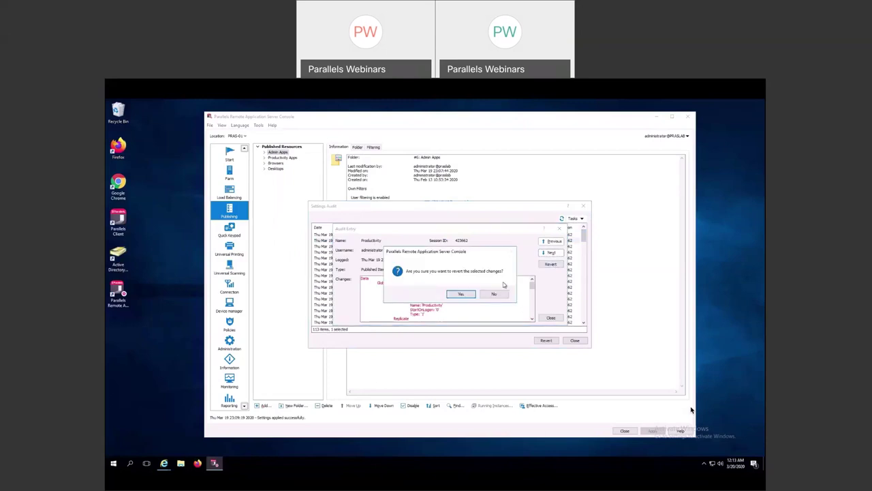
{"action": "left_click", "coordinate": [464, 297]}
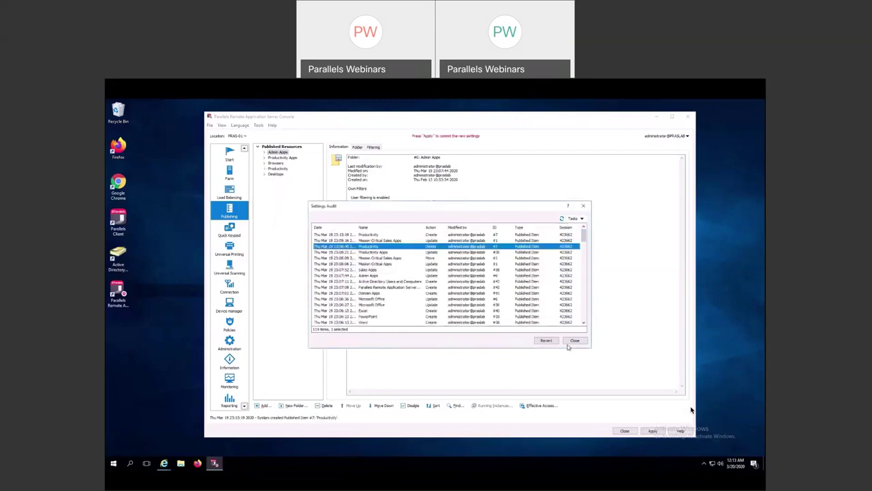
{"action": "left_click", "coordinate": [574, 340]}
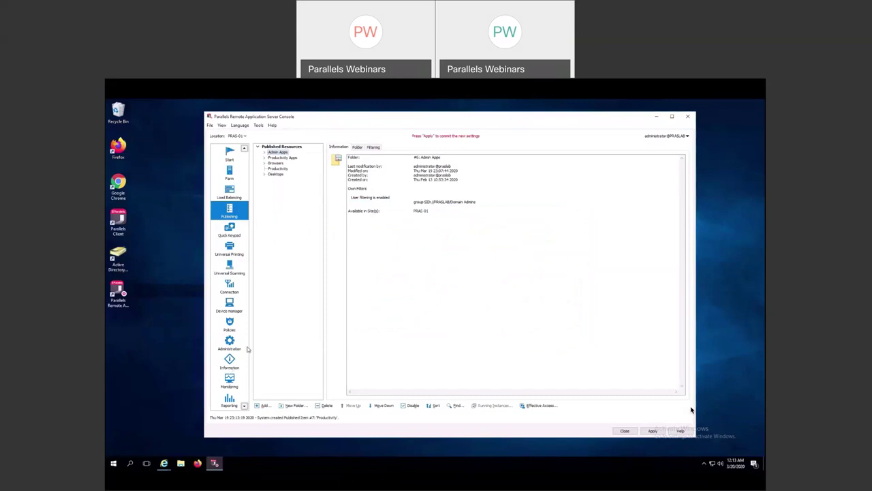
Check the administration audit log, then return to Admin Apps in Published Resources.
{"action": "left_click", "coordinate": [230, 342]}
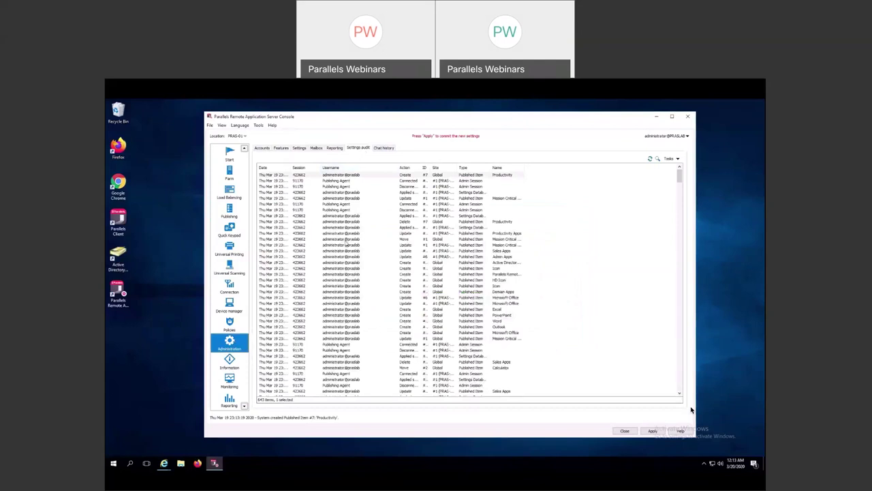
{"action": "left_click", "coordinate": [229, 211]}
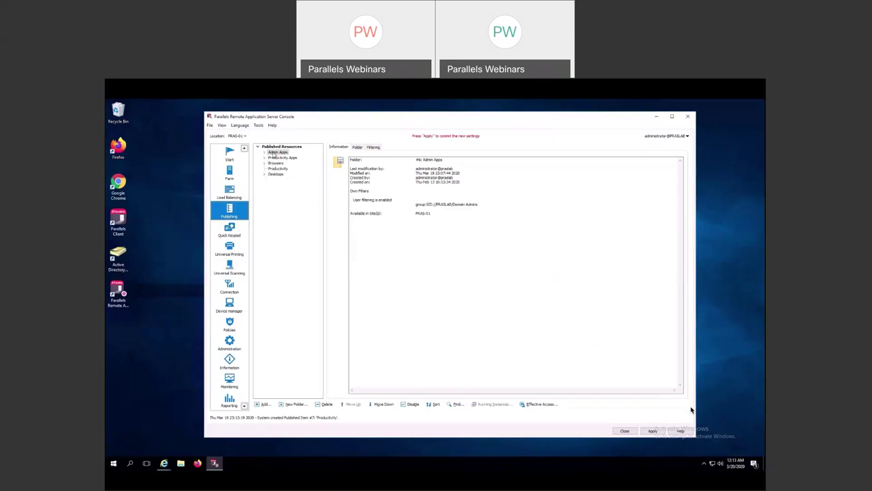
{"action": "right_click", "coordinate": [273, 155]}
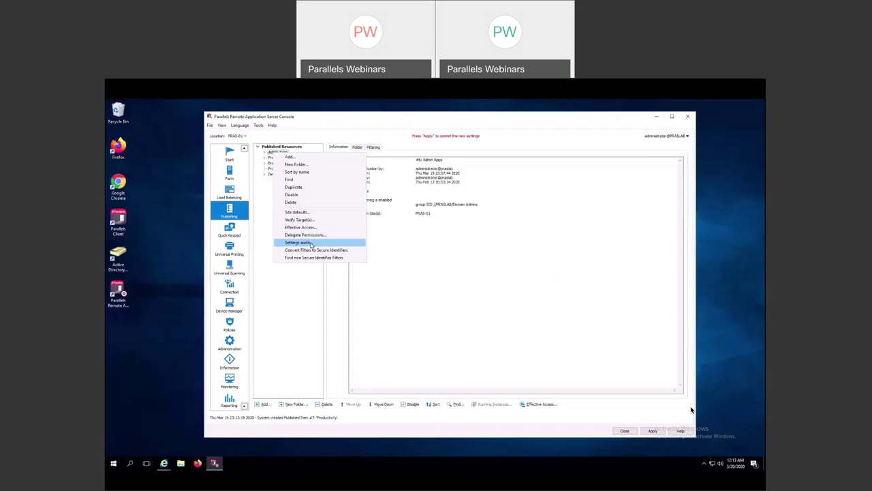
{"action": "left_click", "coordinate": [412, 254]}
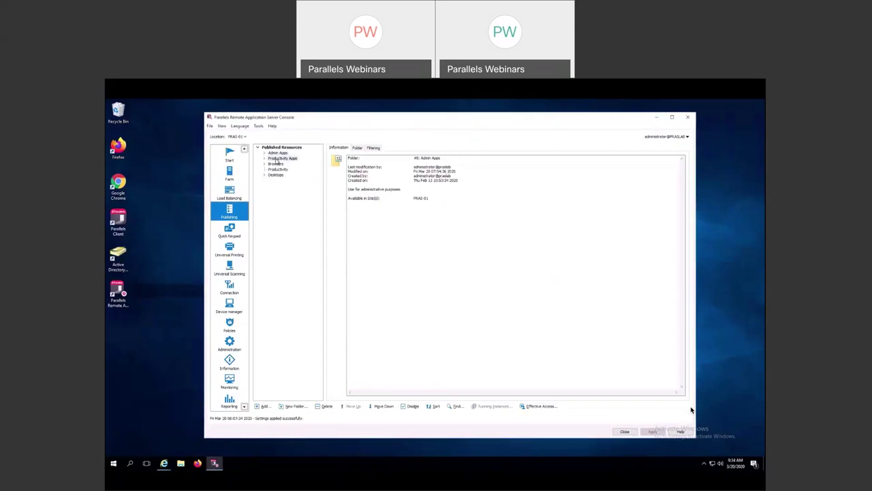
Browse the site default Shortcuts, License and Display settings from Productivity Apps, cancelling unchanged.
{"action": "right_click", "coordinate": [276, 160]}
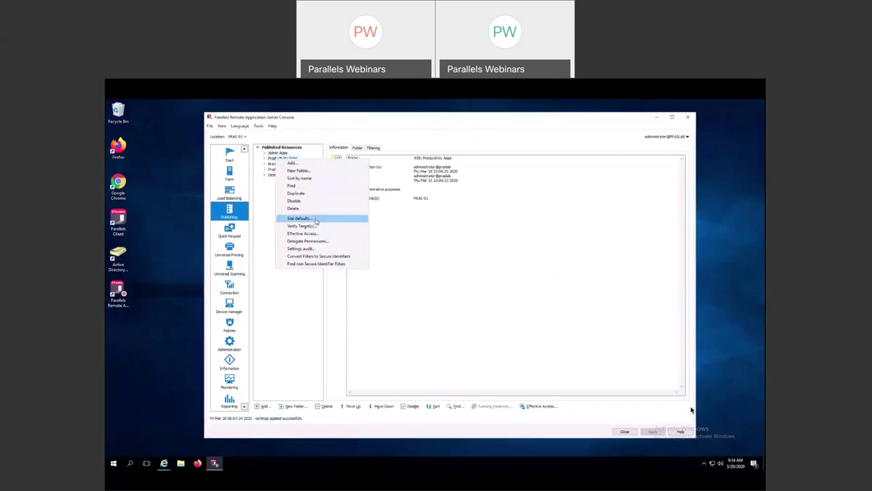
{"action": "left_click", "coordinate": [316, 220]}
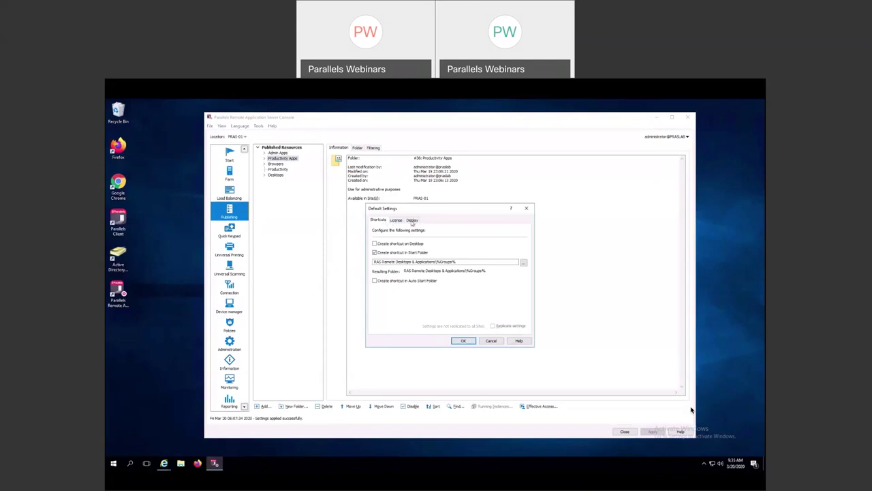
{"action": "left_click", "coordinate": [412, 221]}
{"action": "left_click", "coordinate": [398, 222]}
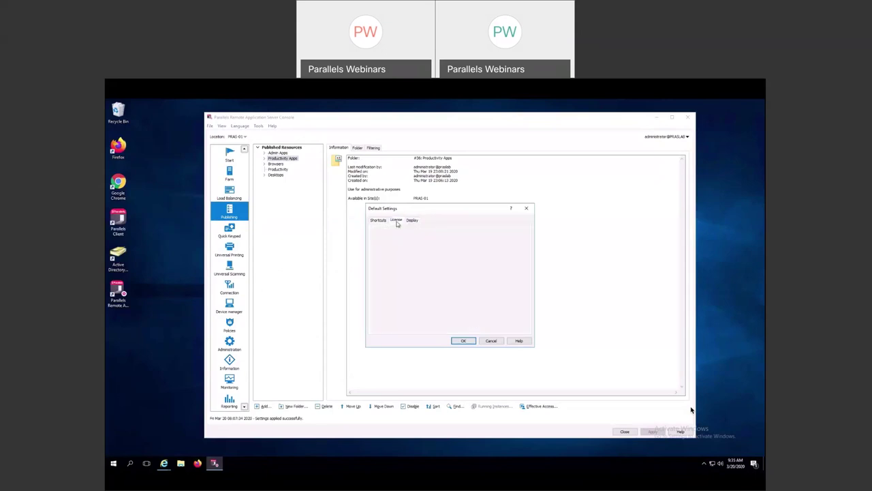
{"action": "left_click", "coordinate": [378, 221]}
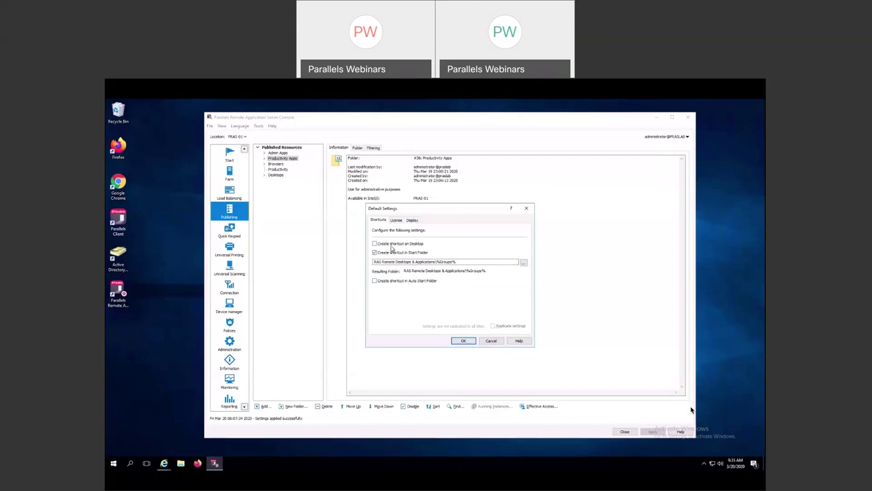
{"action": "left_click", "coordinate": [492, 340]}
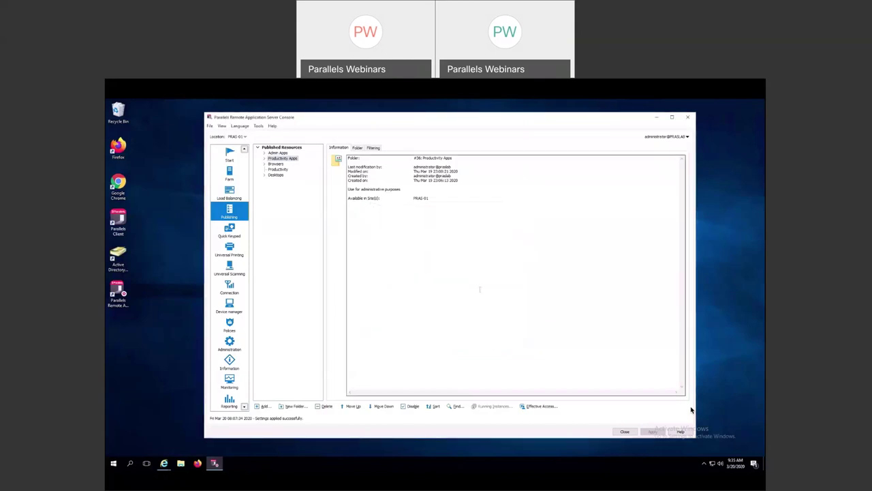
Minimize the console and open Parallels Client to check the published apps, then minimize it.
{"action": "left_click", "coordinate": [657, 116]}
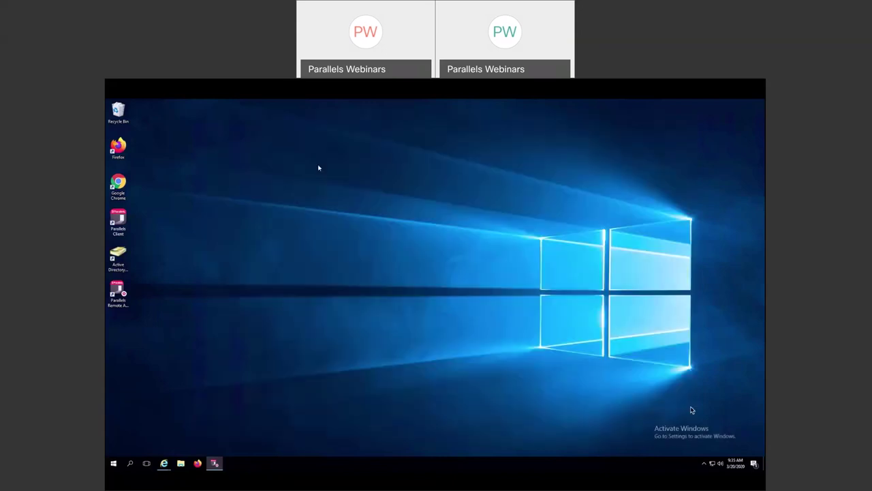
{"action": "double_click", "coordinate": [127, 218]}
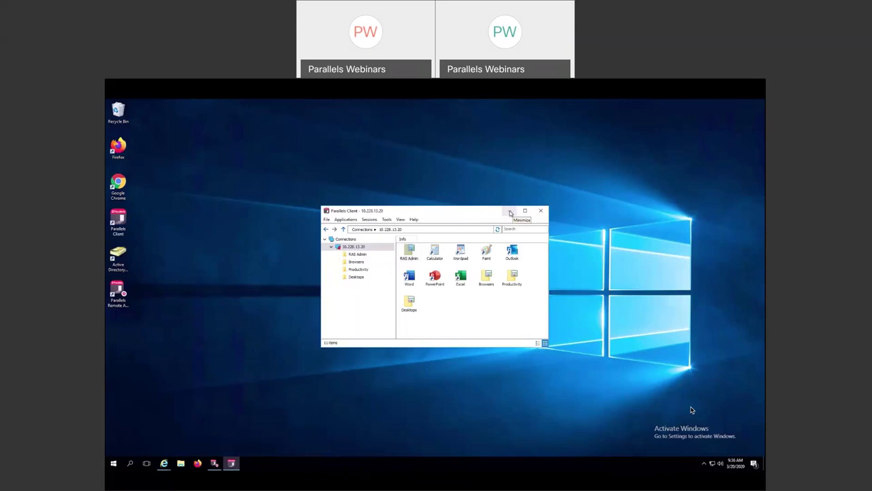
{"action": "left_click", "coordinate": [511, 213]}
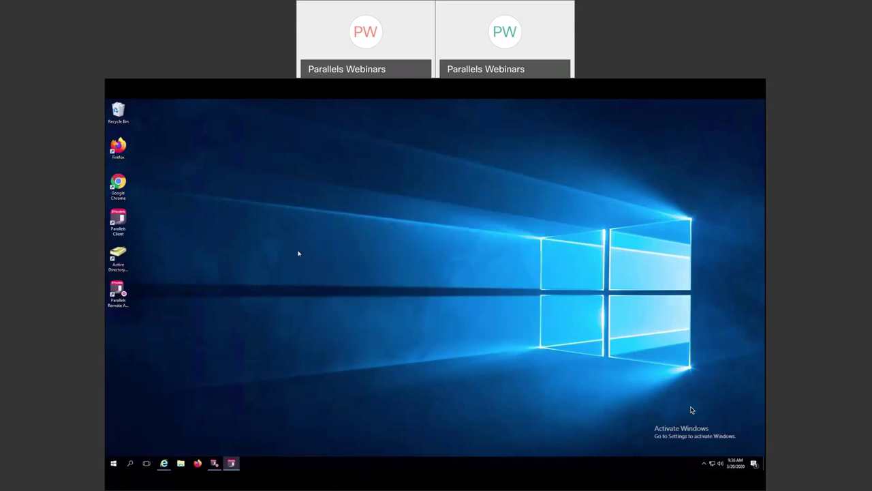
Expand RAS Remote Desktops & Applications in the Start menu to find the published apps.
{"action": "left_click", "coordinate": [113, 464]}
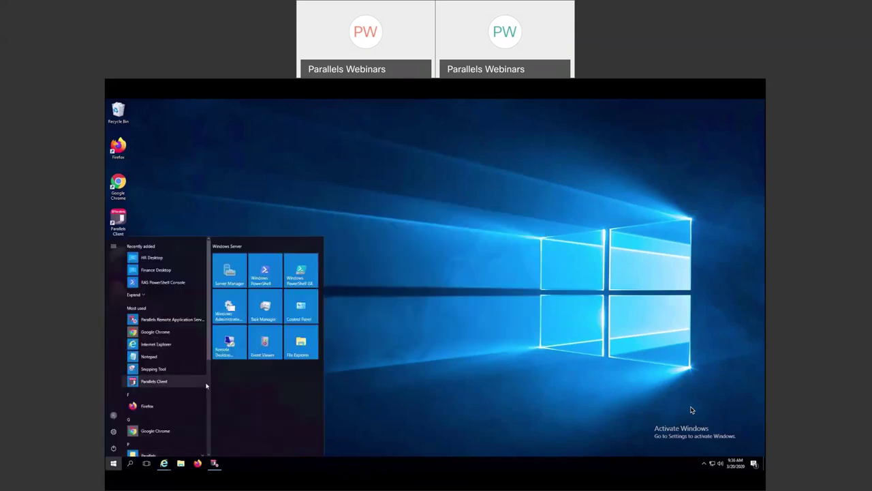
{"action": "scroll", "coordinate": [208, 383], "scroll_direction": "down", "scroll_amount": 2}
{"action": "scroll", "coordinate": [208, 383], "scroll_direction": "down", "scroll_amount": 3}
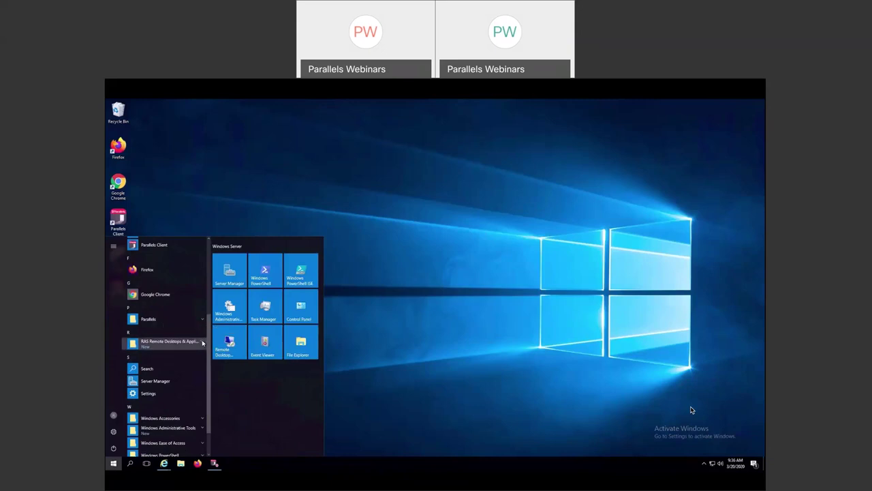
{"action": "left_click", "coordinate": [203, 342]}
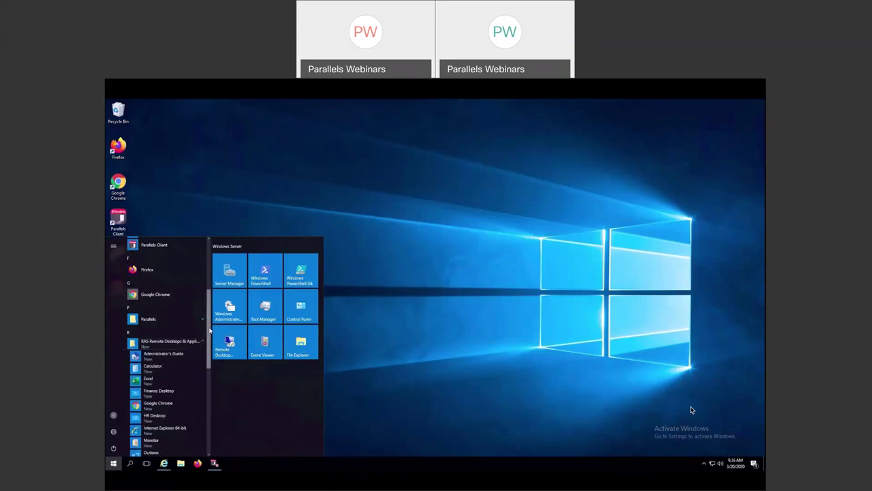
{"action": "left_click_drag", "start_coordinate": [209, 333], "coordinate": [210, 378]}
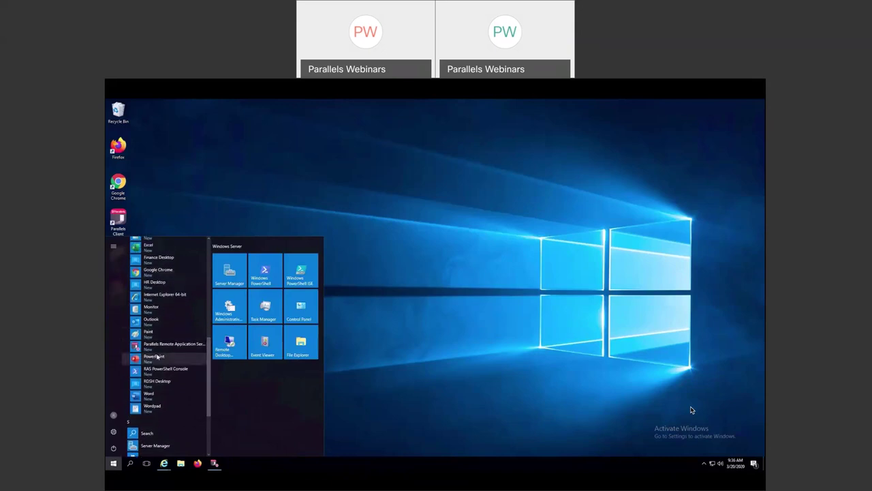
{"action": "left_click", "coordinate": [395, 343]}
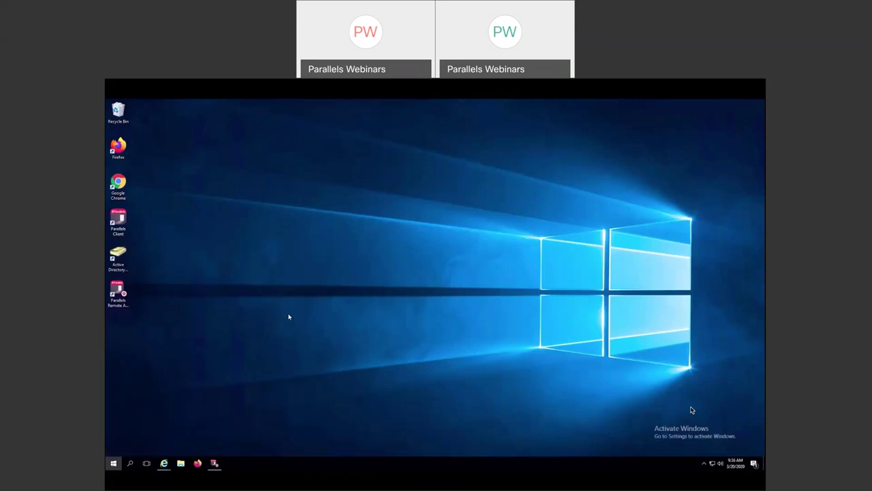
Restore the console and review the Outlook app in the Productivity Apps folder.
{"action": "left_click", "coordinate": [216, 463]}
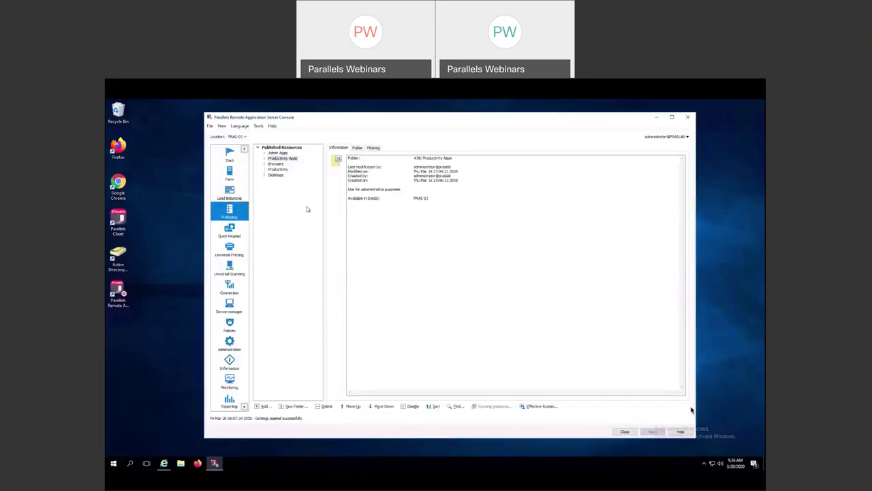
{"action": "left_click", "coordinate": [266, 158]}
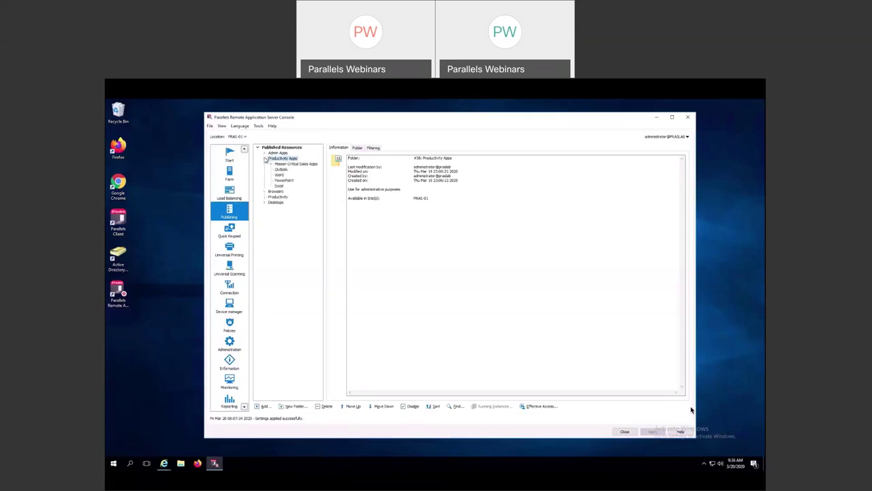
{"action": "left_click", "coordinate": [281, 169]}
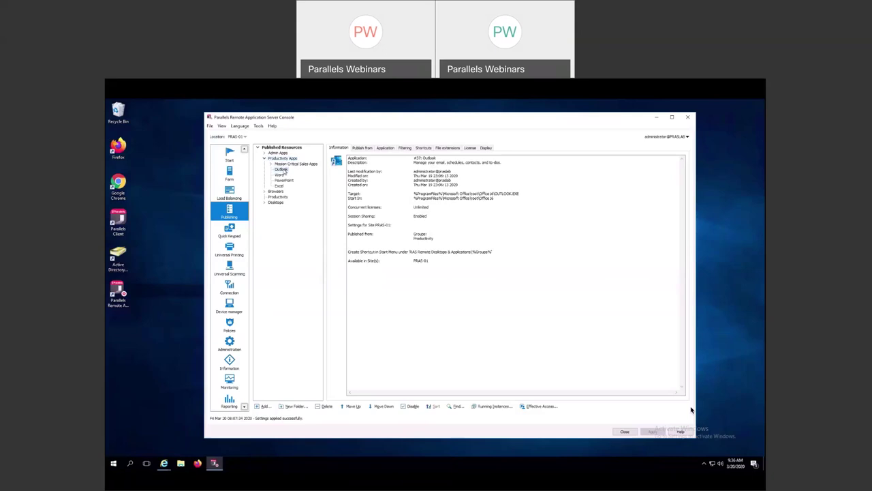
{"action": "left_click", "coordinate": [266, 158]}
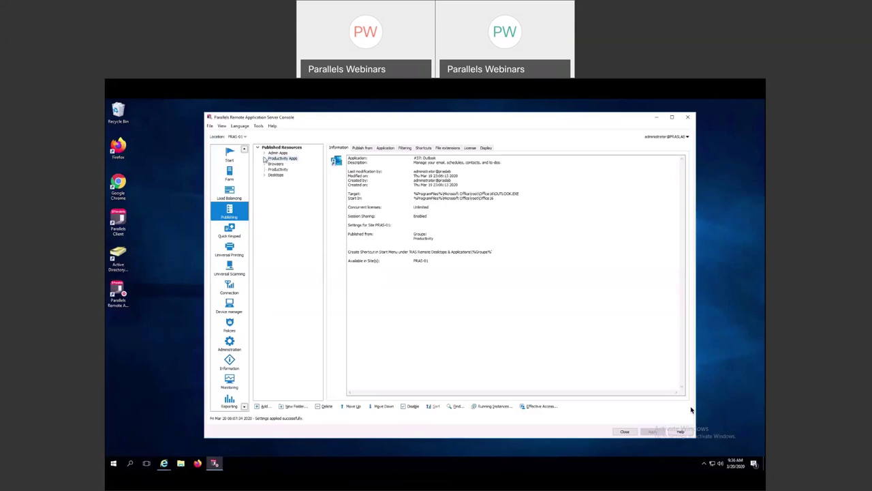
Select Active Directory Administrative Center under Admin Apps > Domain Apps.
{"action": "left_click", "coordinate": [264, 152]}
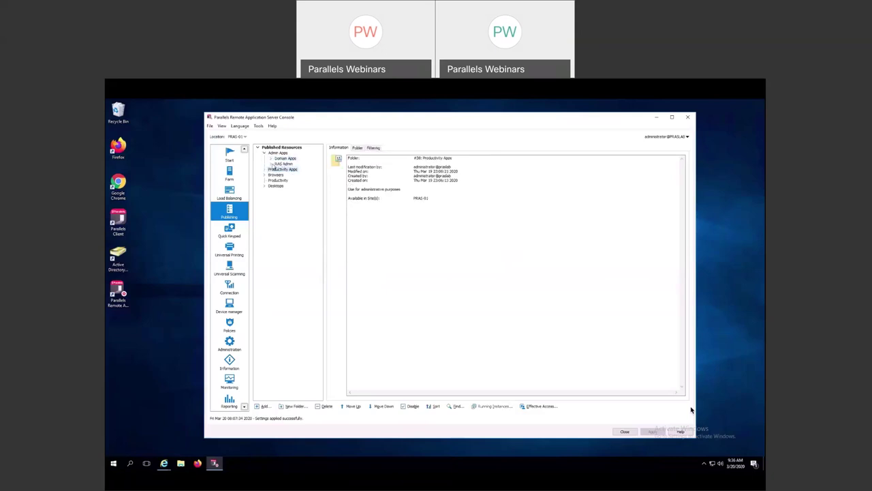
{"action": "left_click", "coordinate": [271, 158]}
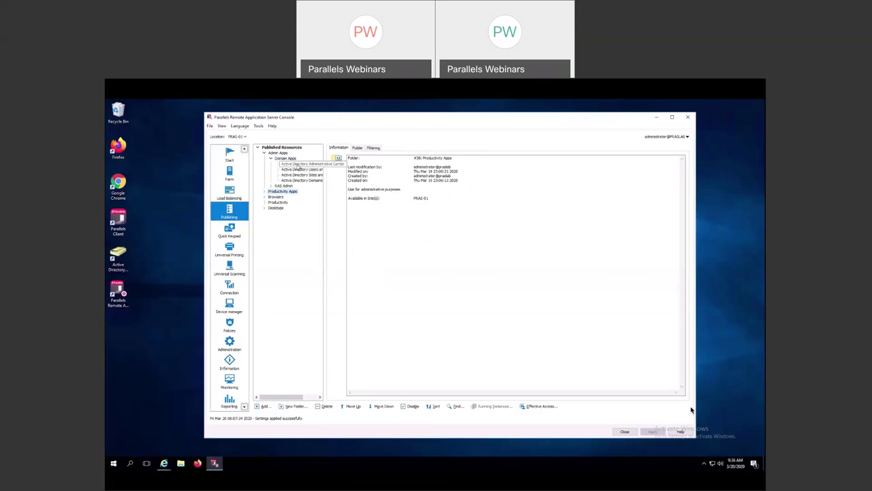
{"action": "left_click", "coordinate": [304, 165]}
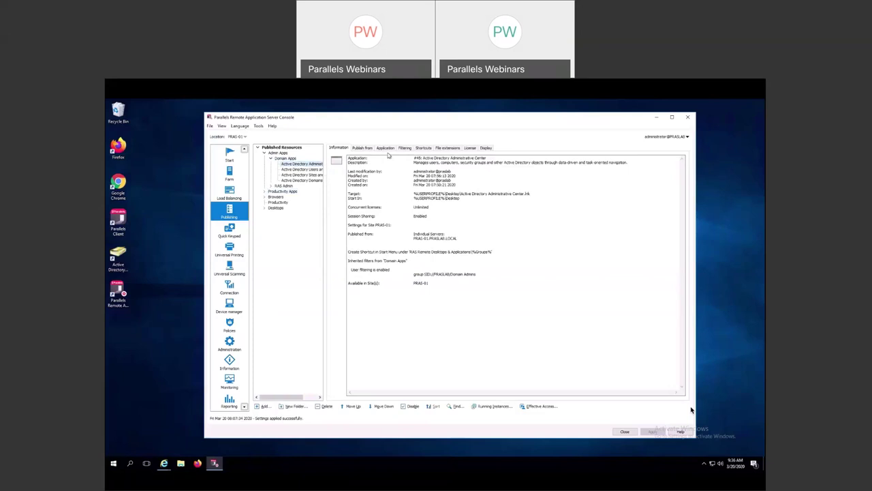
On the Shortcuts tab, turn Inherit default settings off and back on to keep the site defaults.
{"action": "left_click", "coordinate": [424, 148]}
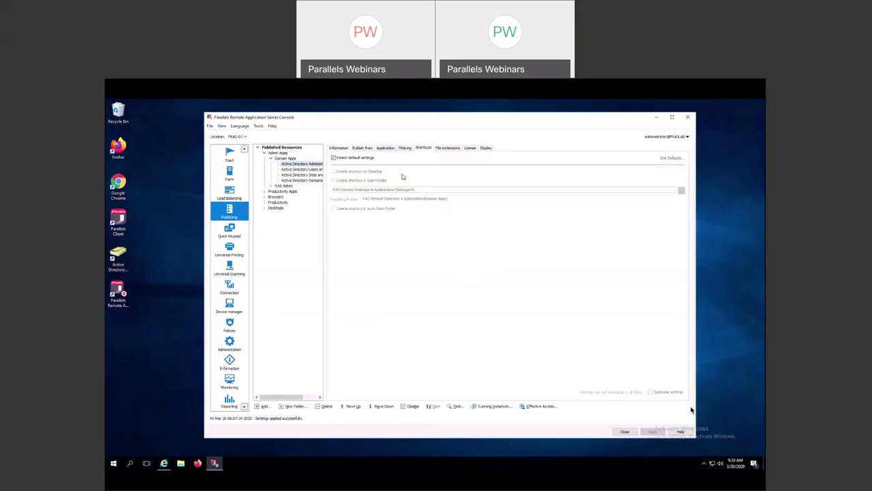
{"action": "left_click", "coordinate": [353, 159]}
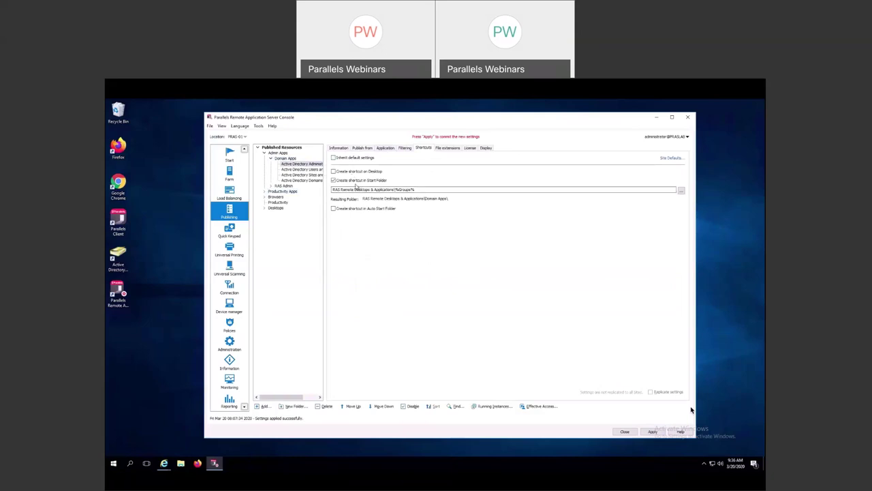
{"action": "left_click", "coordinate": [351, 158]}
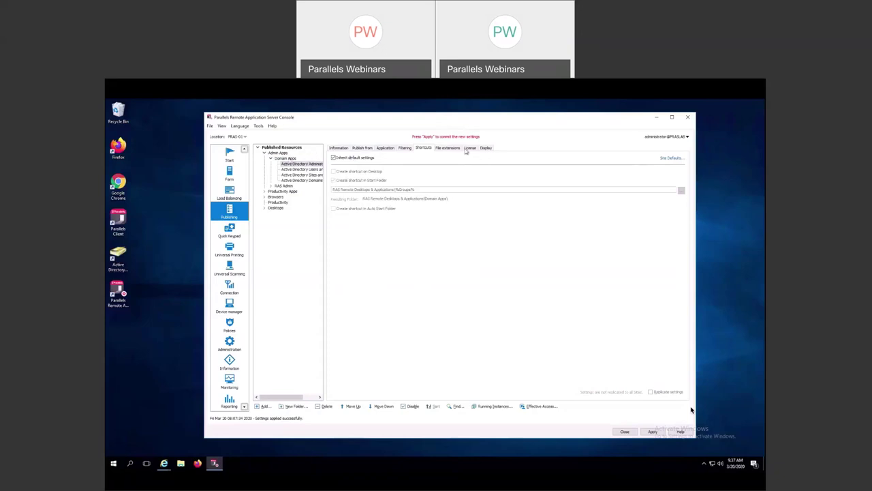
On the Display tab, stop inheriting defaults, keep Client Specified color depth, and wait for RAS Universal Printers.
{"action": "left_click", "coordinate": [485, 149]}
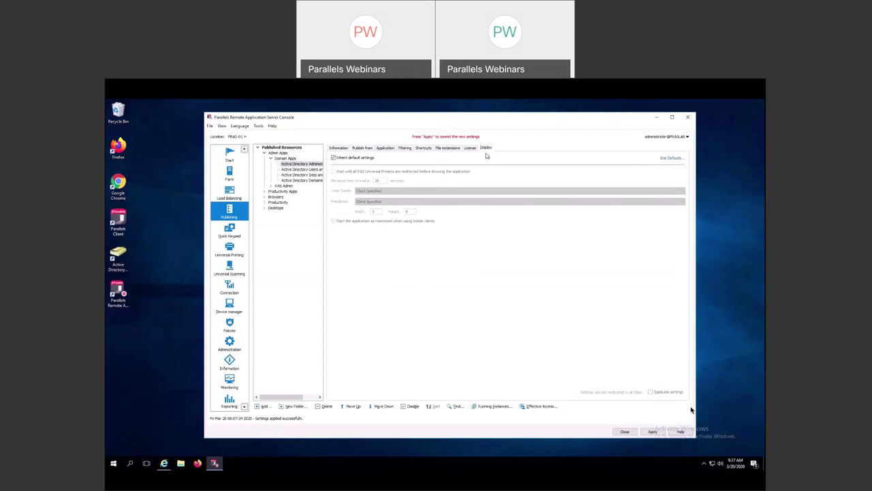
{"action": "left_click", "coordinate": [358, 159]}
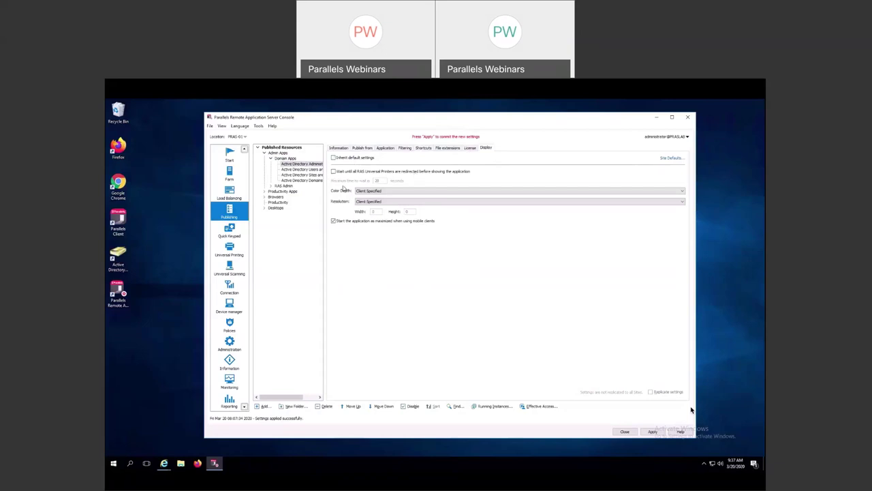
{"action": "left_click", "coordinate": [405, 195]}
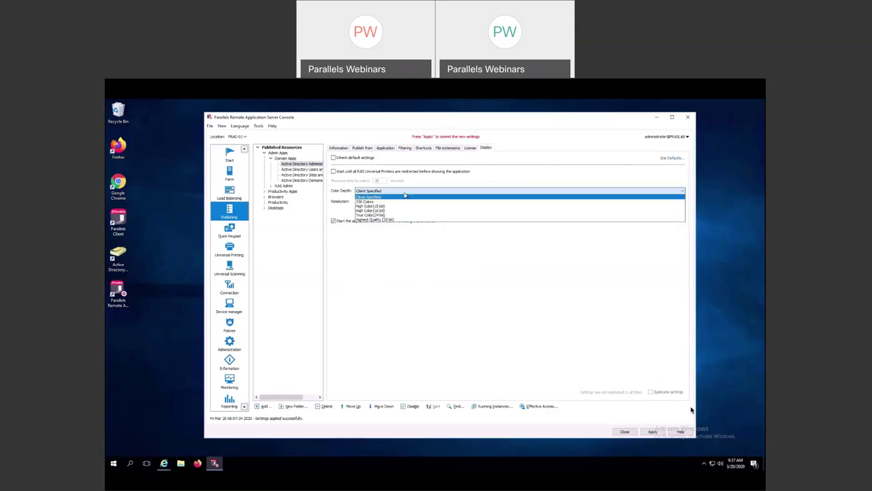
{"action": "left_click", "coordinate": [405, 195]}
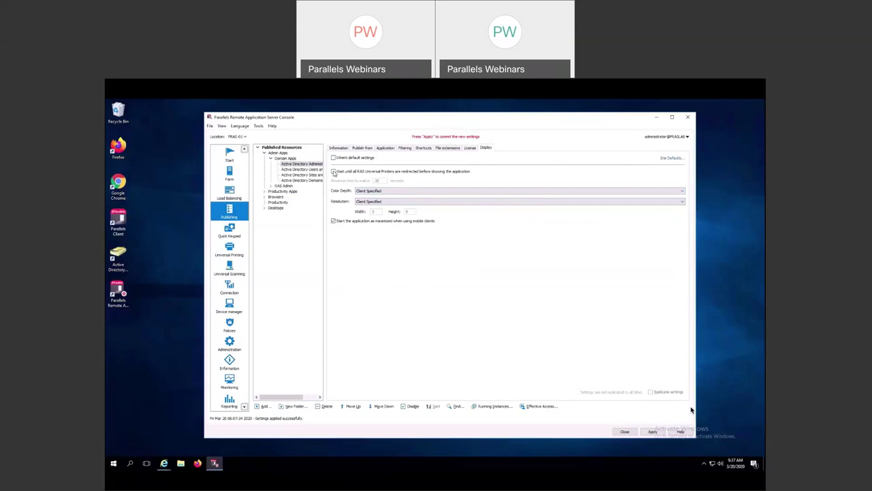
{"action": "left_click", "coordinate": [333, 172]}
Turn off waiting for RAS Universal Printers and launch Parallels Client from the desktop.
{"action": "left_click", "coordinate": [334, 172]}
{"action": "left_click", "coordinate": [657, 118]}
{"action": "double_click", "coordinate": [118, 220]}
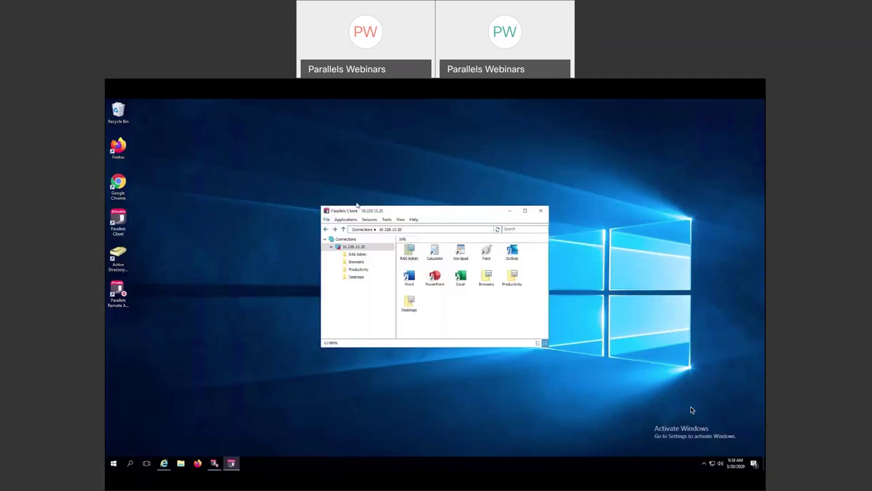
Check the Single Sign-On tab in Parallels Client's Options, accept it, and minimize the client.
{"action": "left_click", "coordinate": [387, 219]}
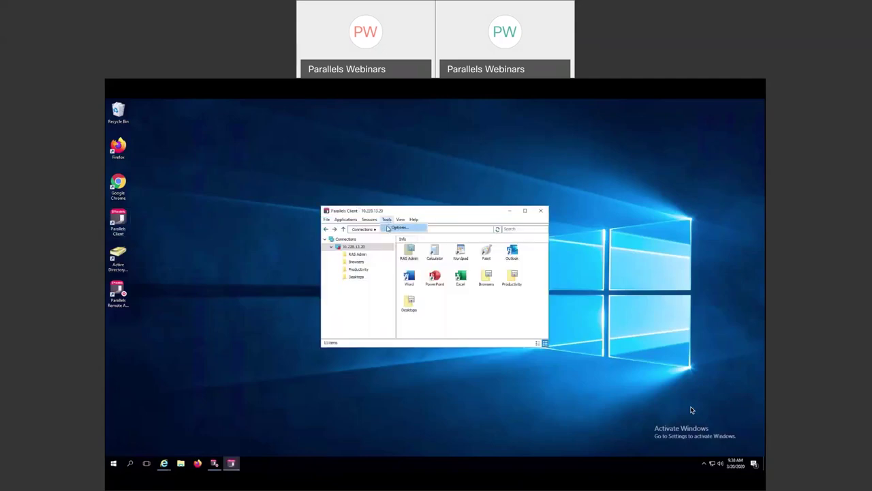
{"action": "left_click", "coordinate": [387, 227]}
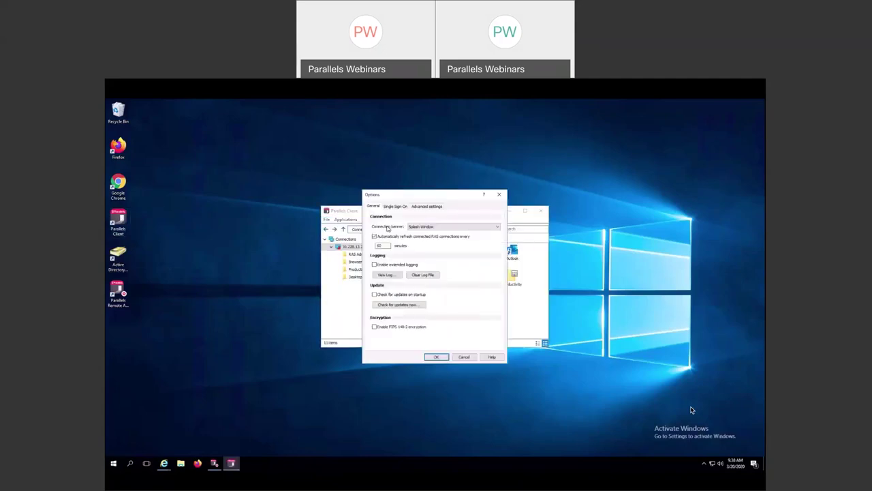
{"action": "left_click", "coordinate": [394, 207]}
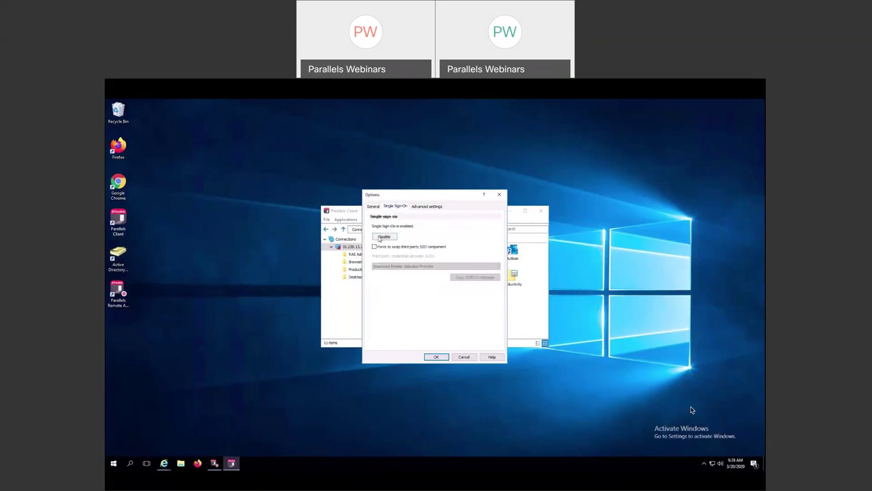
{"action": "left_click", "coordinate": [436, 356]}
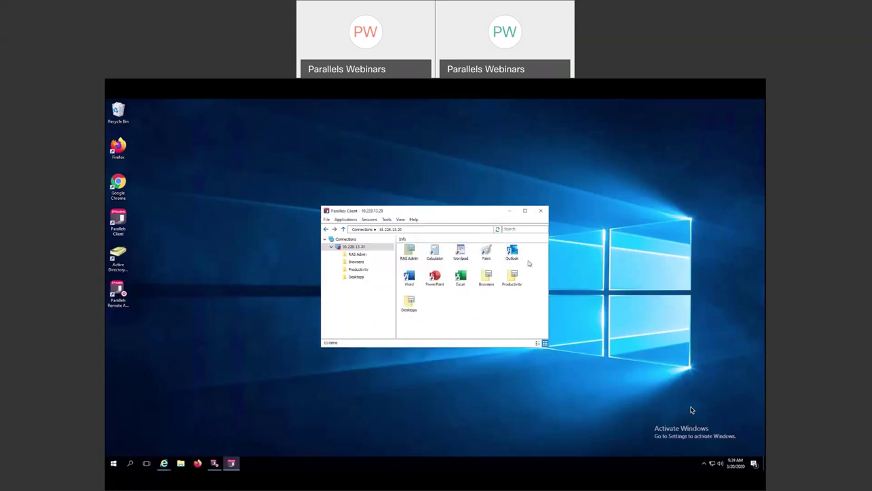
{"action": "left_click", "coordinate": [513, 213]}
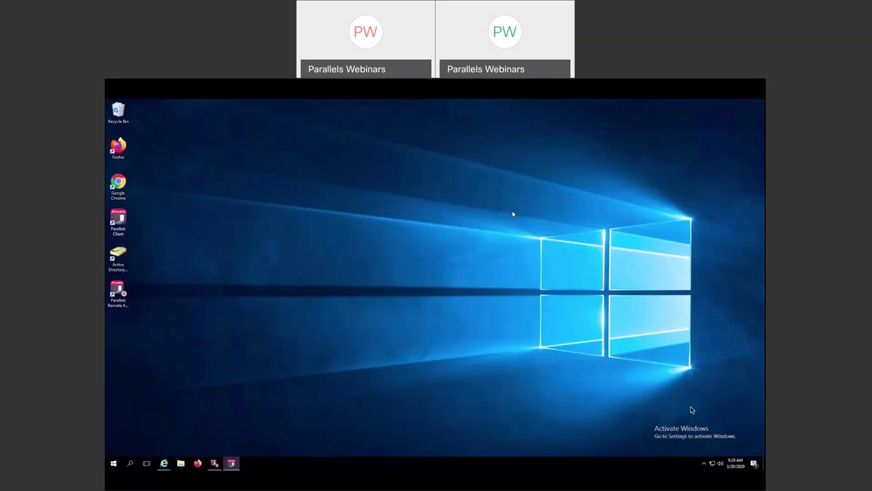
{"action": "left_click", "coordinate": [113, 462]}
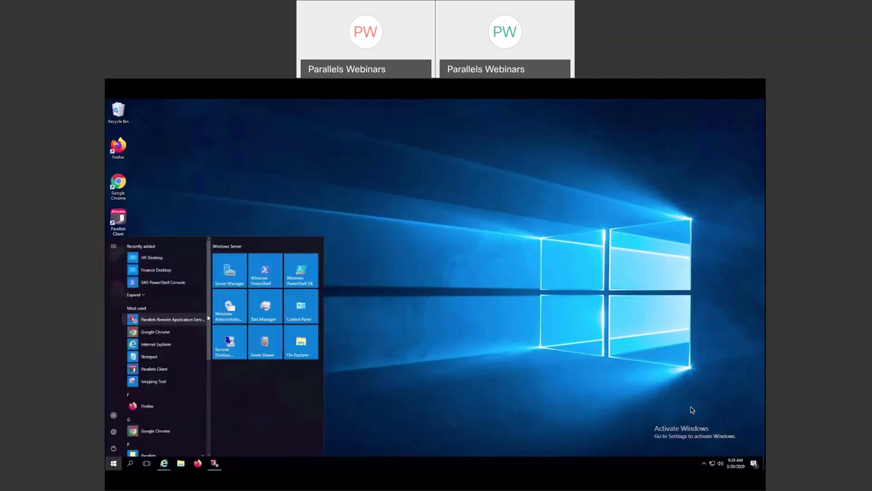
{"action": "scroll", "coordinate": [203, 334], "scroll_direction": "down", "scroll_amount": 5}
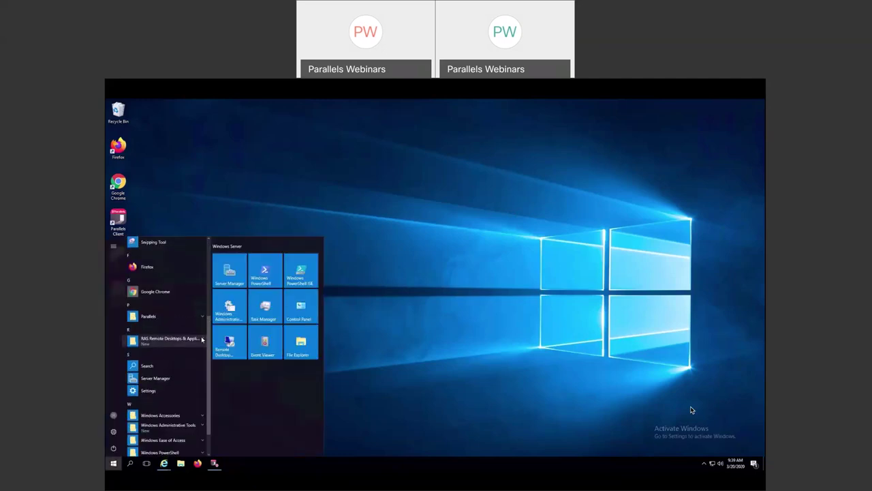
{"action": "left_click", "coordinate": [201, 339]}
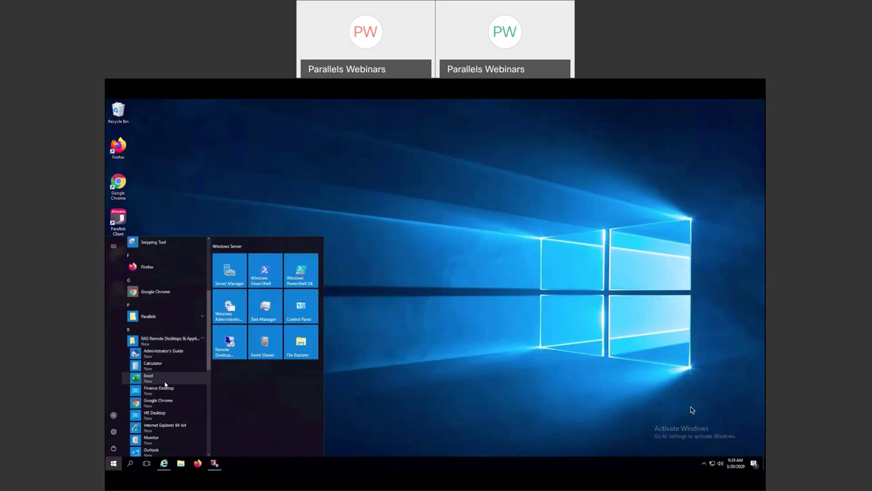
{"action": "left_click", "coordinate": [400, 364]}
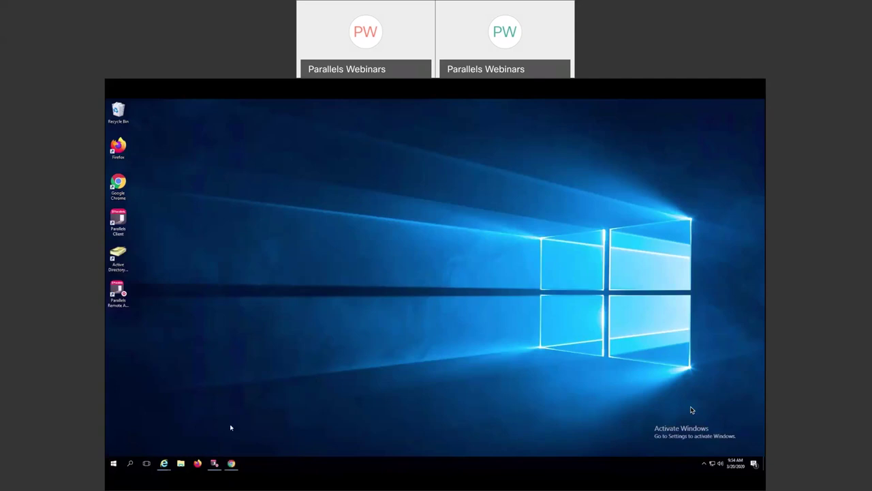
Return to the RAS Console and add a new policy in the Policies section.
{"action": "mouse_move", "coordinate": [214, 463]}
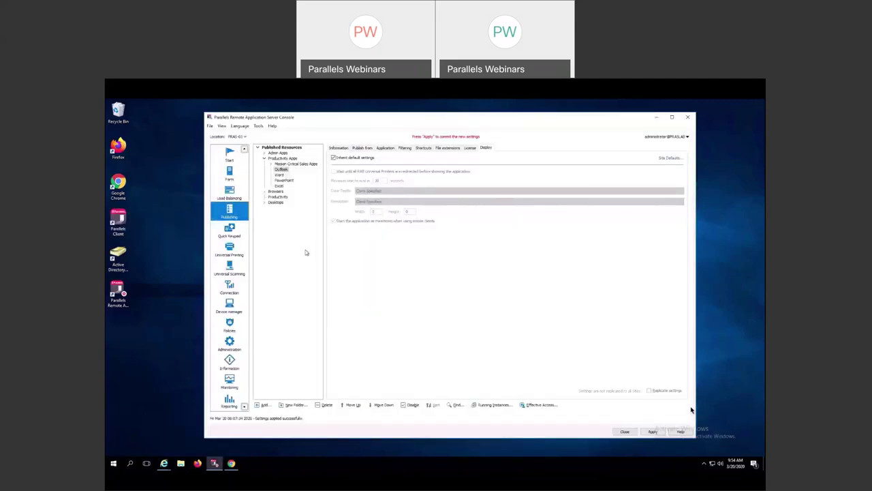
{"action": "left_click", "coordinate": [233, 328]}
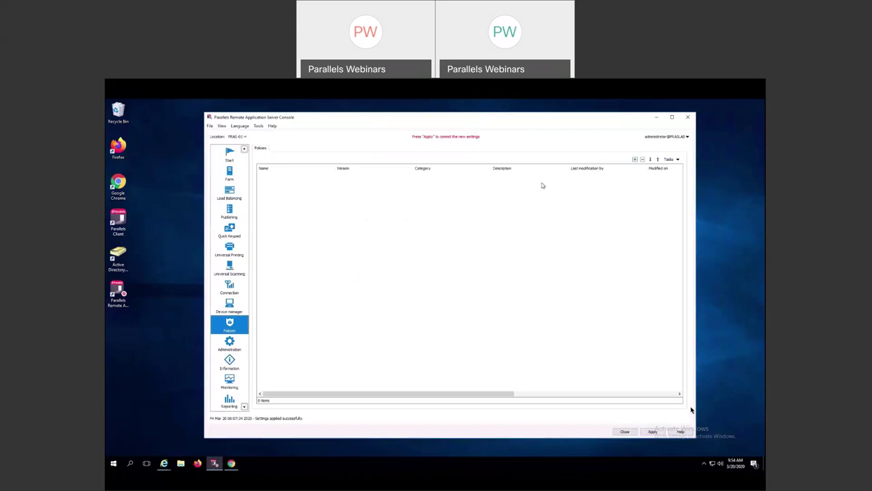
{"action": "left_click", "coordinate": [634, 159]}
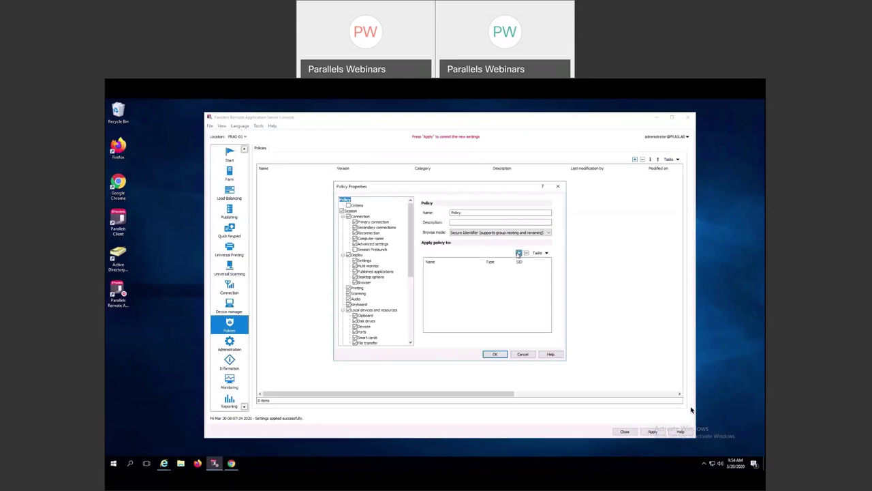
{"action": "left_click", "coordinate": [519, 252]}
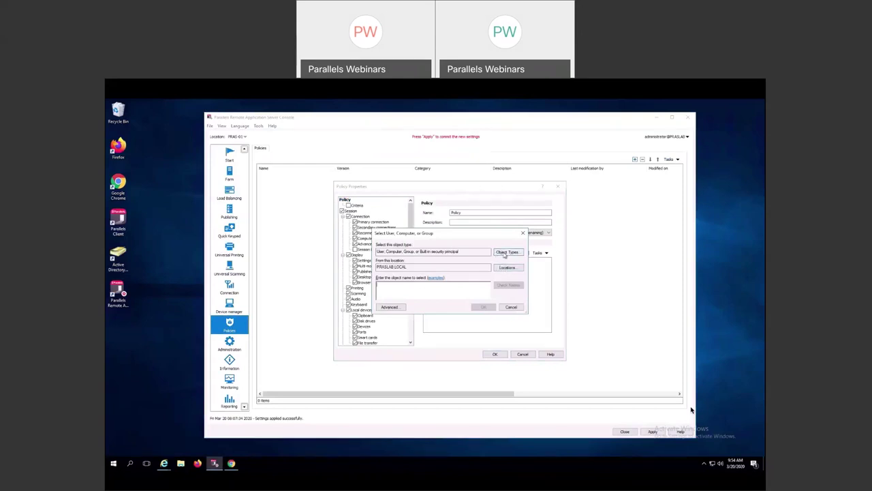
{"action": "left_click", "coordinate": [504, 253]}
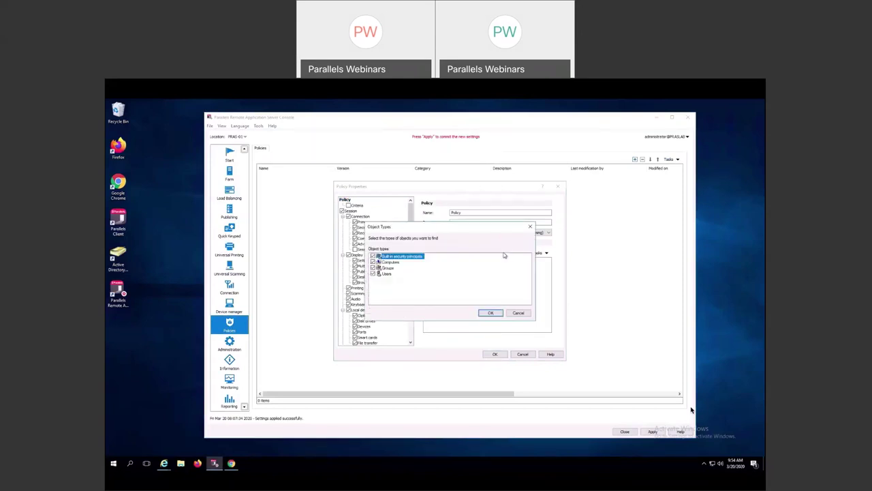
{"action": "left_click", "coordinate": [394, 262]}
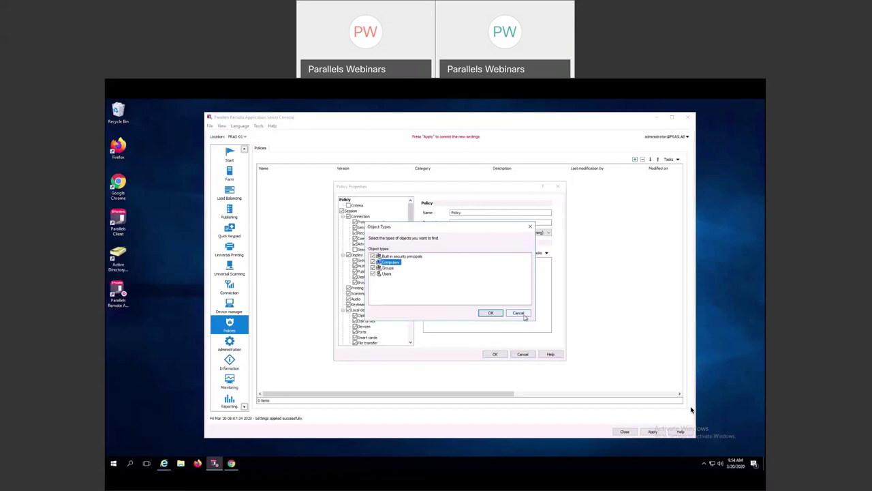
{"action": "left_click", "coordinate": [523, 315]}
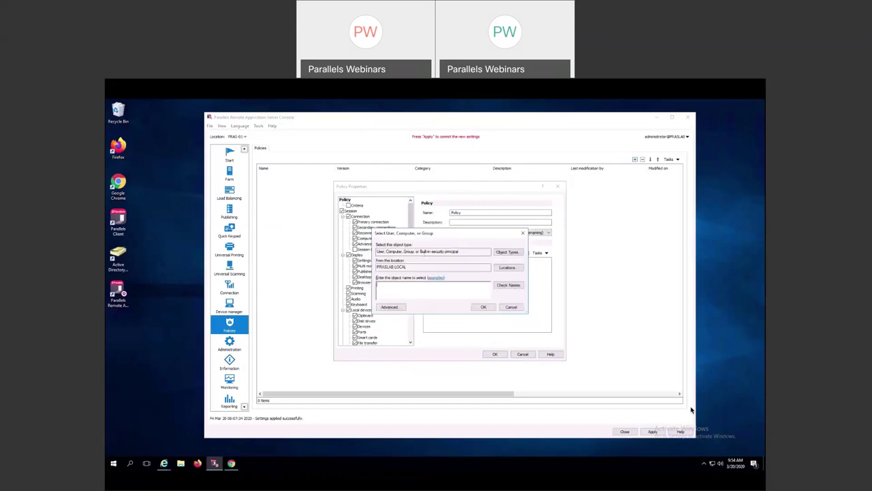
{"action": "left_click", "coordinate": [512, 307]}
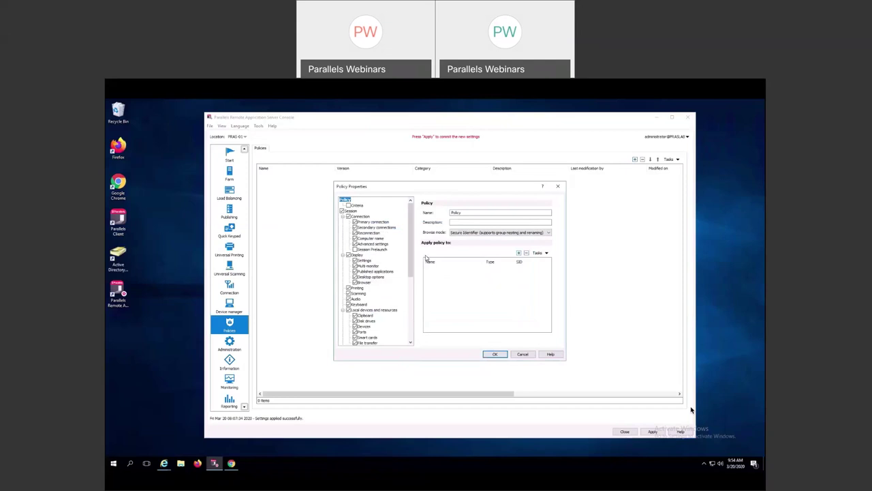
In the policy's Advanced settings, set the connection banner delay to 300 seconds and the Desktop delay to 30.
{"action": "left_click", "coordinate": [385, 244]}
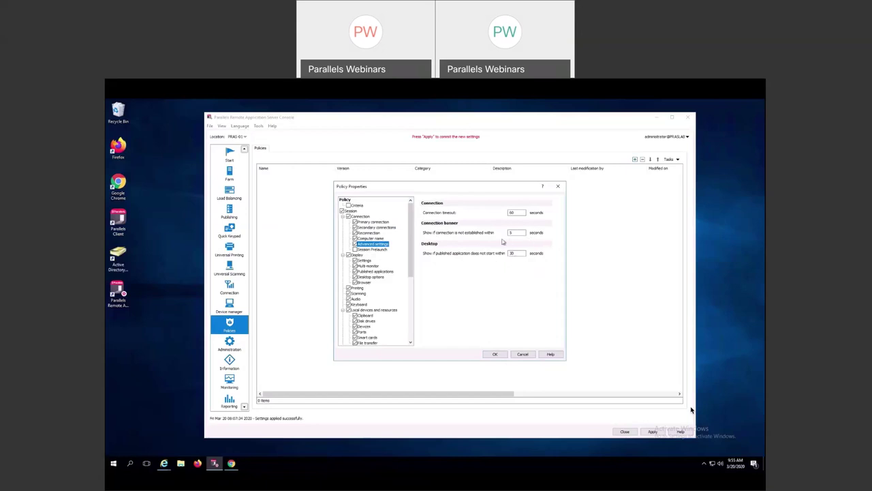
{"action": "double_click", "coordinate": [513, 232]}
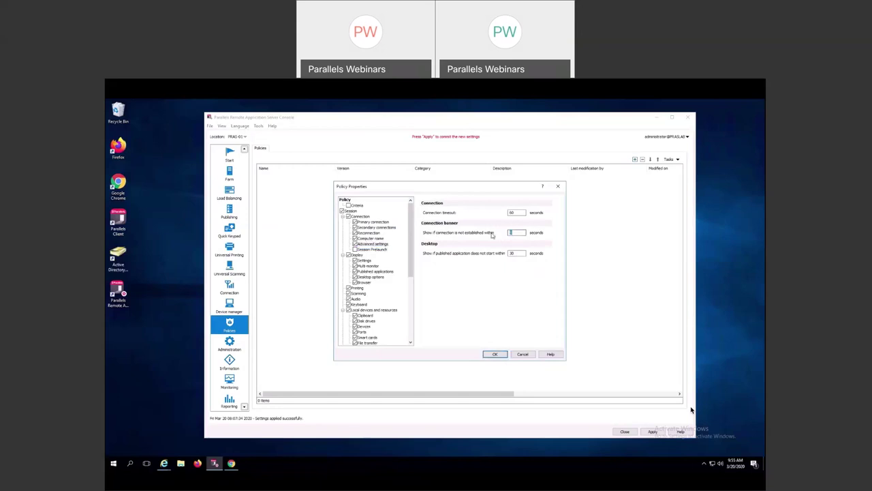
{"action": "type", "text": "36"}
{"action": "type", "text": "60"}
{"action": "key", "text": "Tab"}
{"action": "type", "text": "30"}
Under Session Prelaunch, try Basic mode with a 9 March exclusion, remove it, then choose Machine Learning.
{"action": "left_click", "coordinate": [379, 250]}
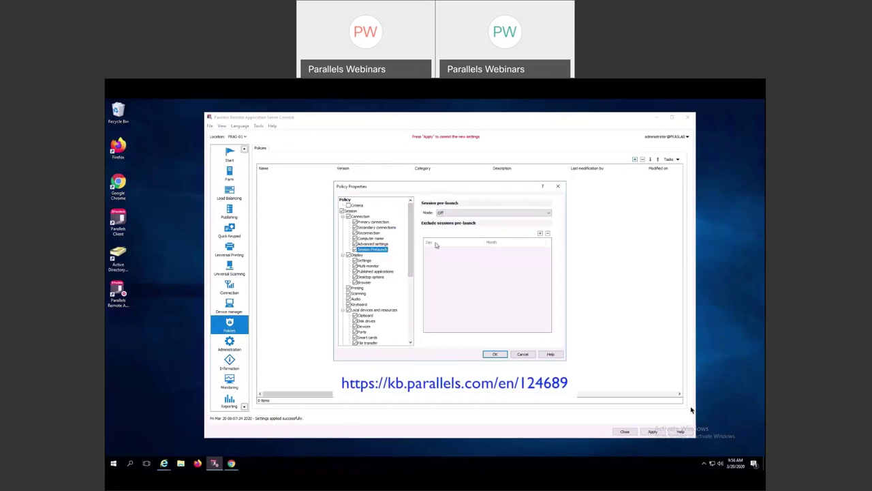
{"action": "left_click", "coordinate": [496, 215]}
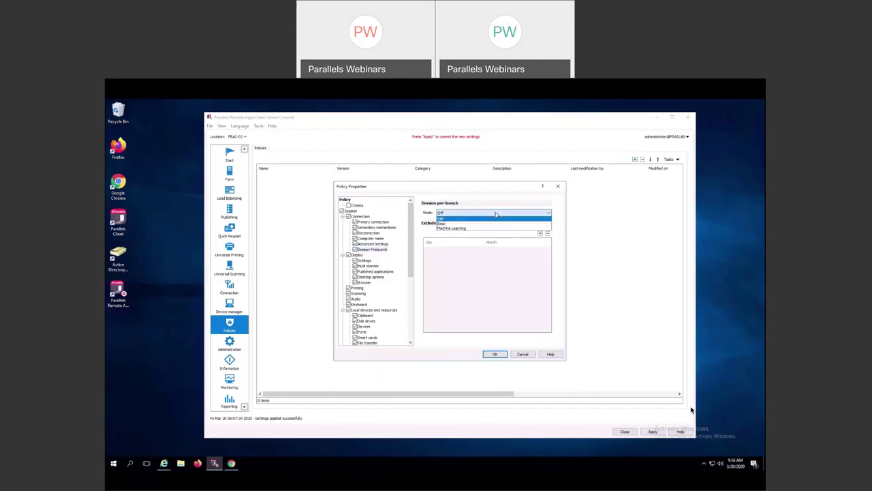
{"action": "left_click", "coordinate": [460, 225]}
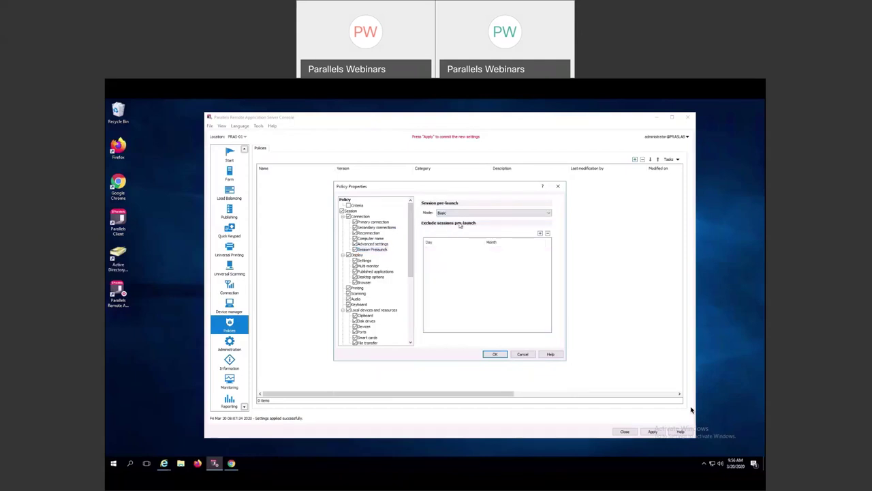
{"action": "left_click", "coordinate": [541, 234]}
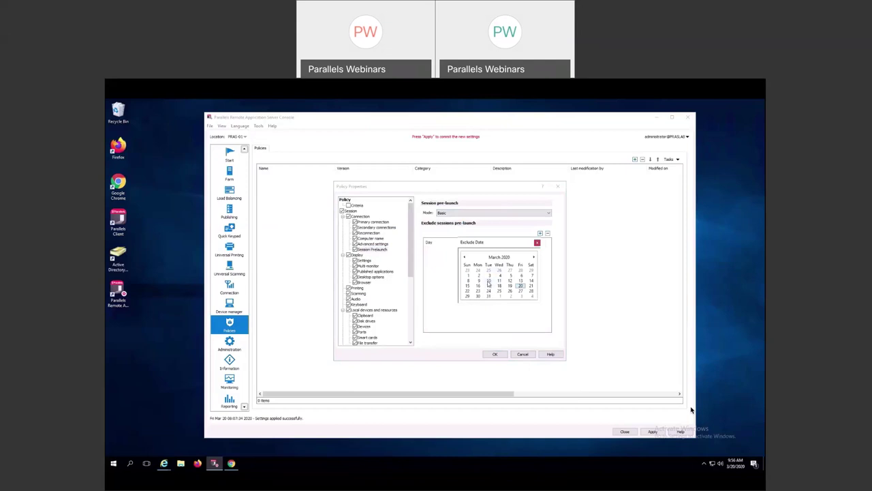
{"action": "left_click", "coordinate": [479, 280]}
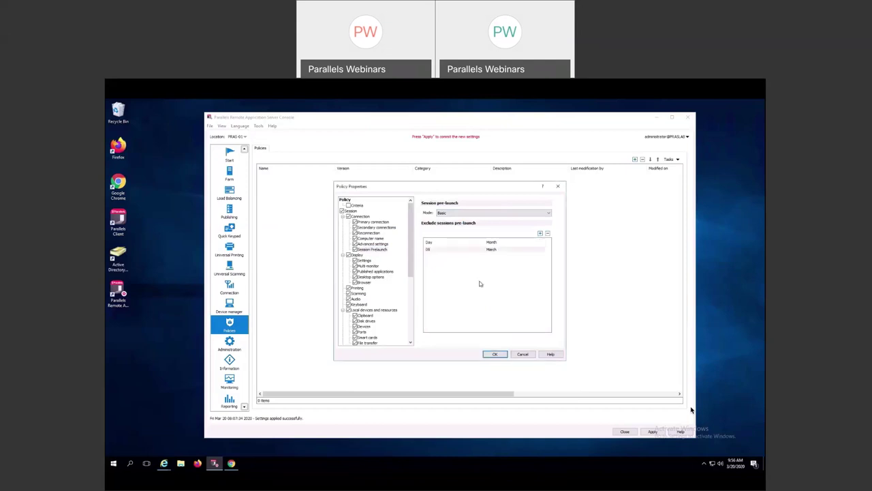
{"action": "left_click", "coordinate": [546, 234]}
{"action": "left_click", "coordinate": [510, 216]}
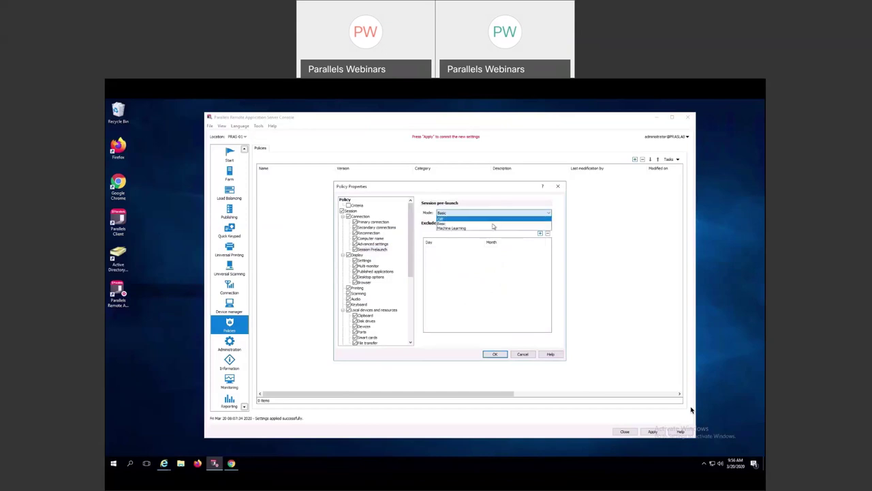
{"action": "left_click", "coordinate": [510, 229]}
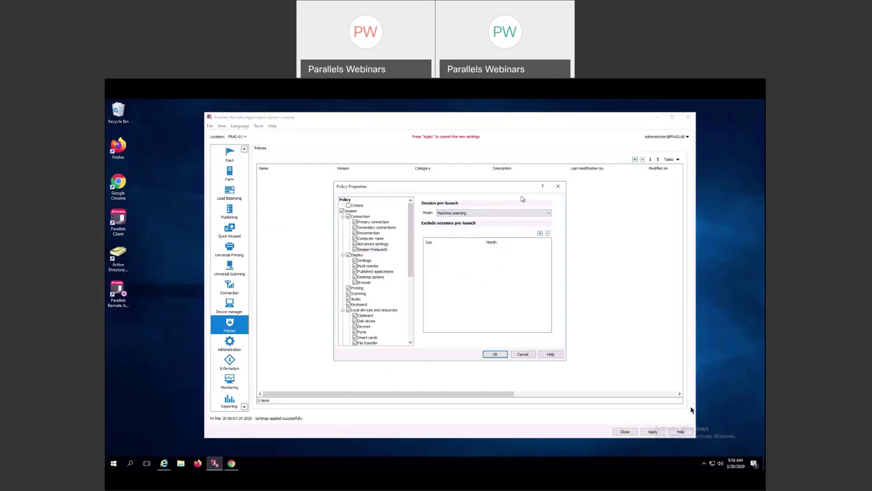
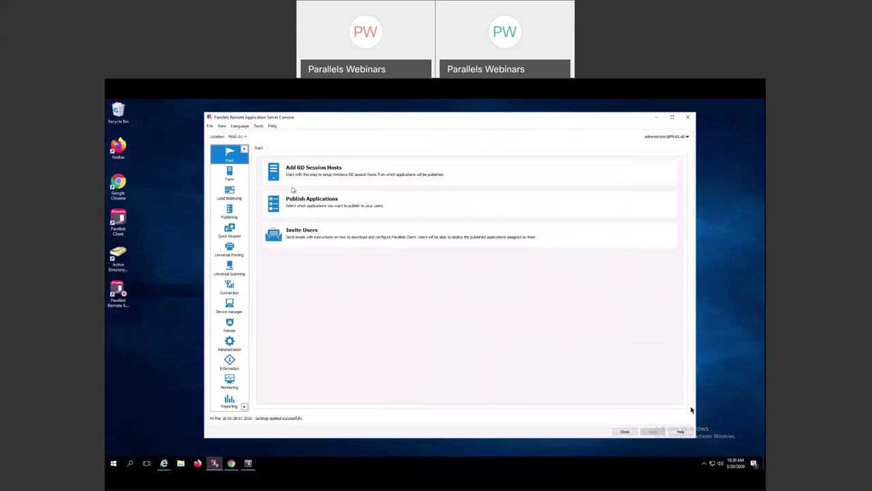
Open the Reverse theme's properties from the farm's Themes list.
{"action": "left_click", "coordinate": [231, 175]}
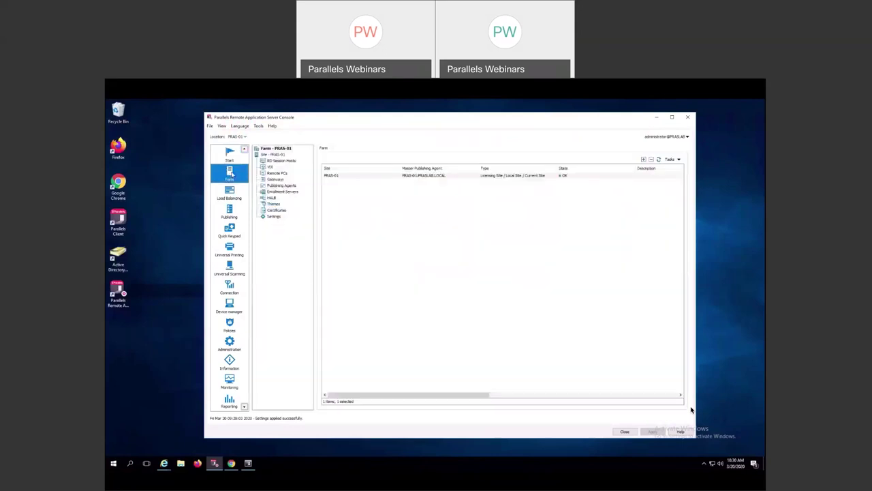
{"action": "left_click", "coordinate": [274, 204]}
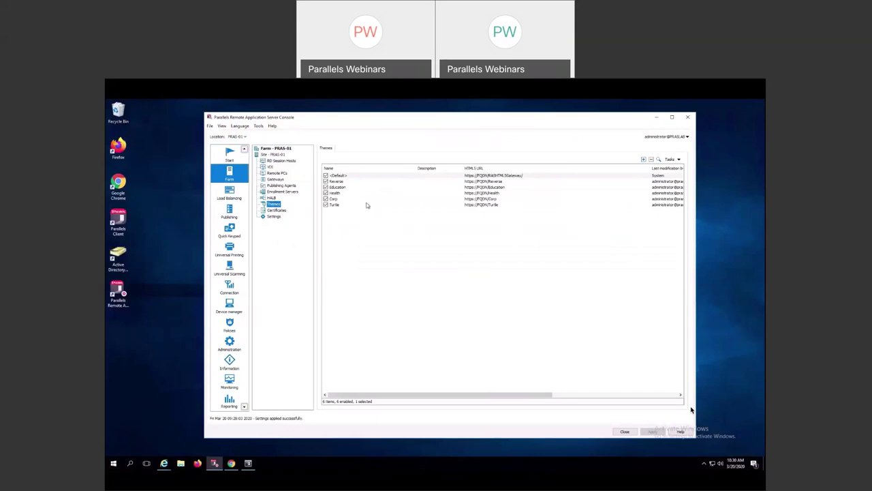
{"action": "double_click", "coordinate": [337, 181]}
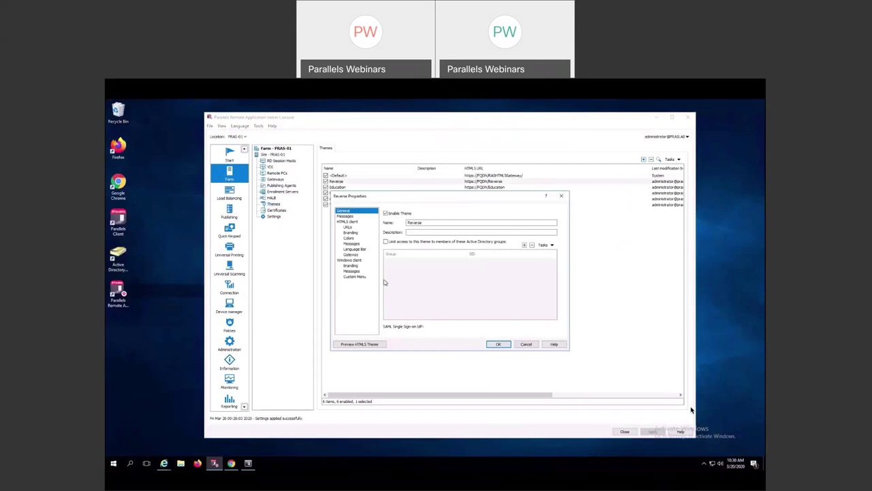
Limit the Reverse theme to the sales Active Directory group, save, and apply to the farm.
{"action": "left_click", "coordinate": [386, 242]}
{"action": "left_click", "coordinate": [524, 245]}
{"action": "type", "text": "sales"}
{"action": "left_click", "coordinate": [508, 285]}
{"action": "left_click", "coordinate": [483, 307]}
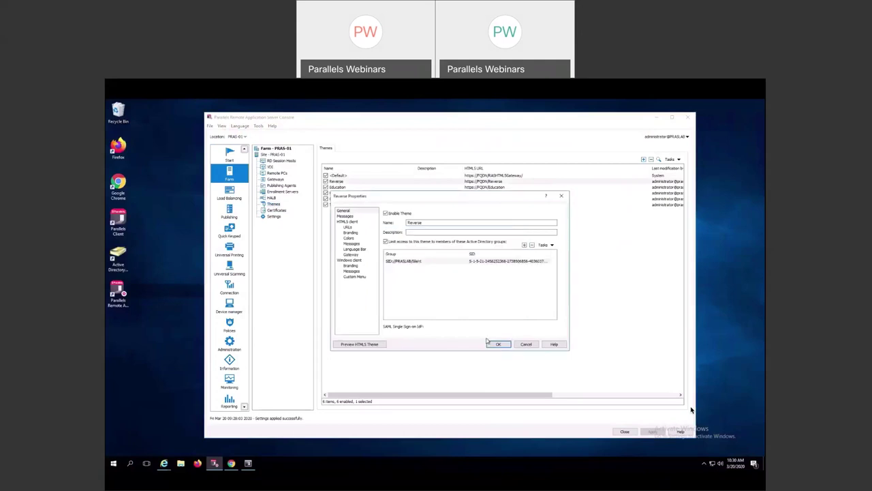
{"action": "left_click", "coordinate": [498, 345]}
{"action": "left_click", "coordinate": [652, 431]}
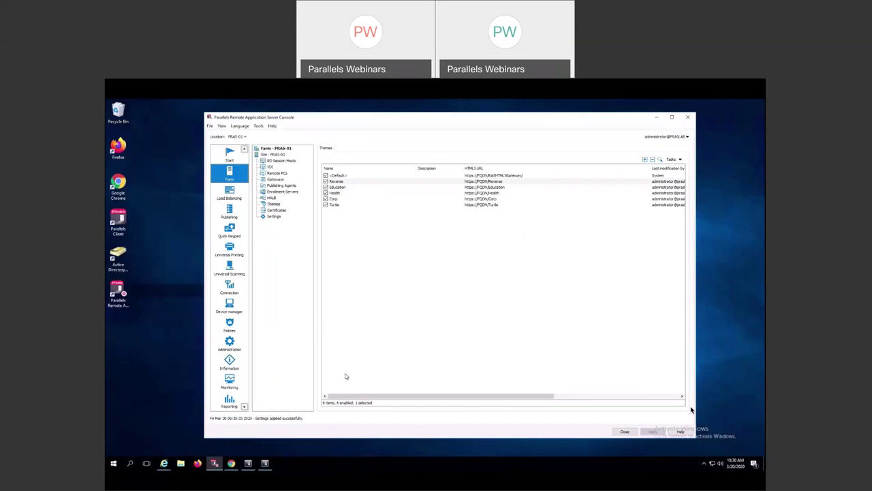
Unpin Firefox from the taskbar.
{"action": "left_click", "coordinate": [198, 463]}
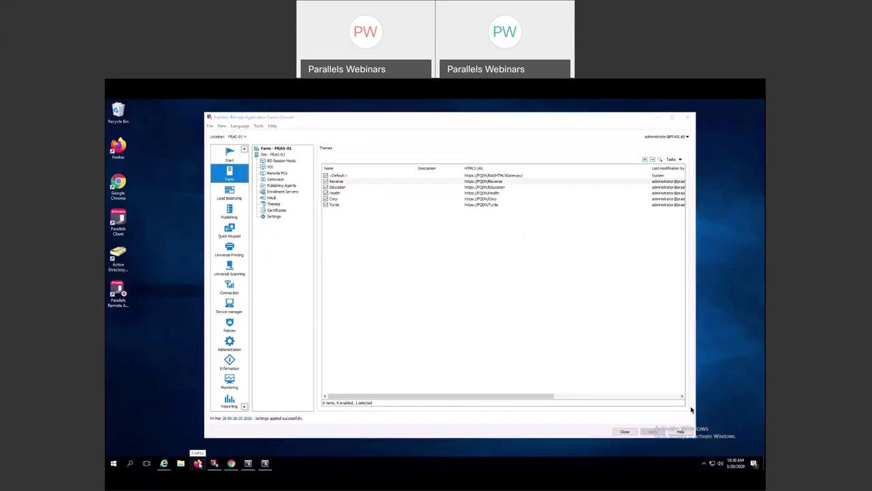
{"action": "right_click", "coordinate": [198, 463]}
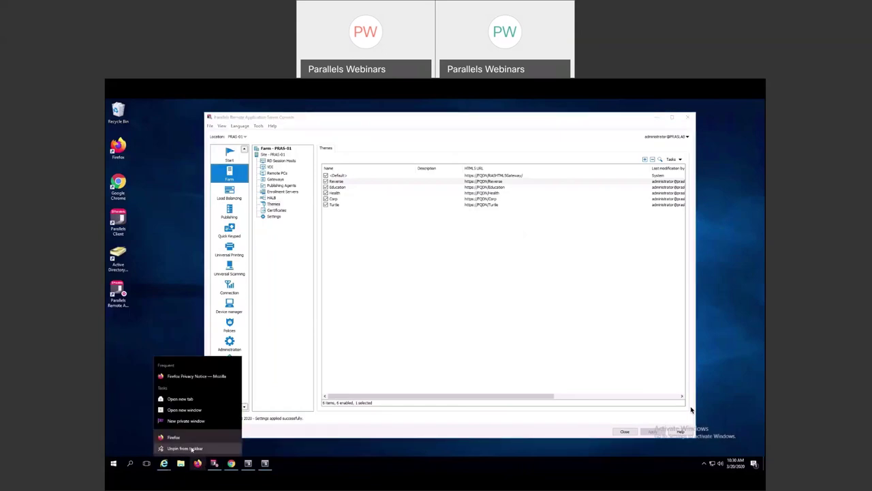
{"action": "left_click", "coordinate": [186, 448]}
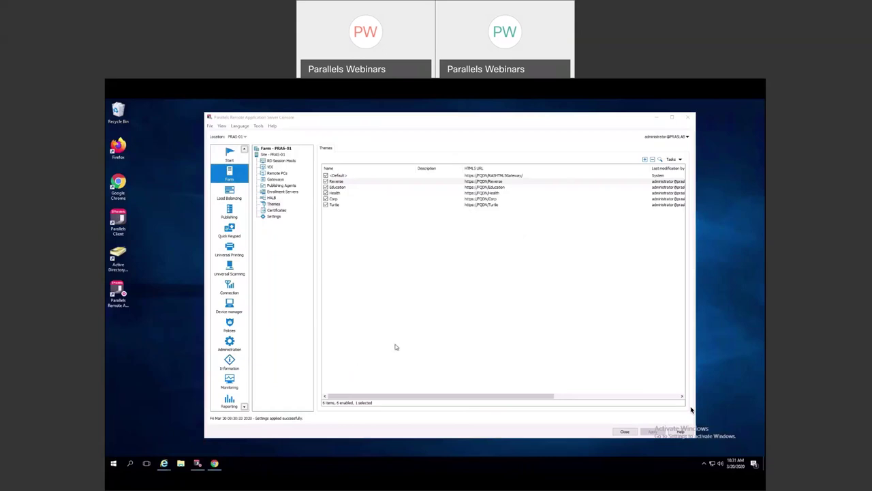
On IE's second HTML5 Client tab, try logging in with the saved account and dismiss the access-denied warning.
{"action": "mouse_move", "coordinate": [164, 464]}
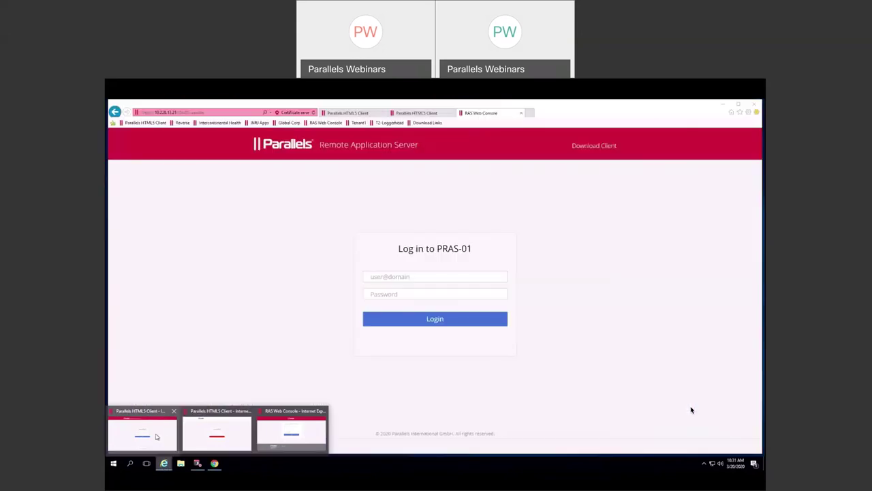
{"action": "key", "text": "alt+Tab"}
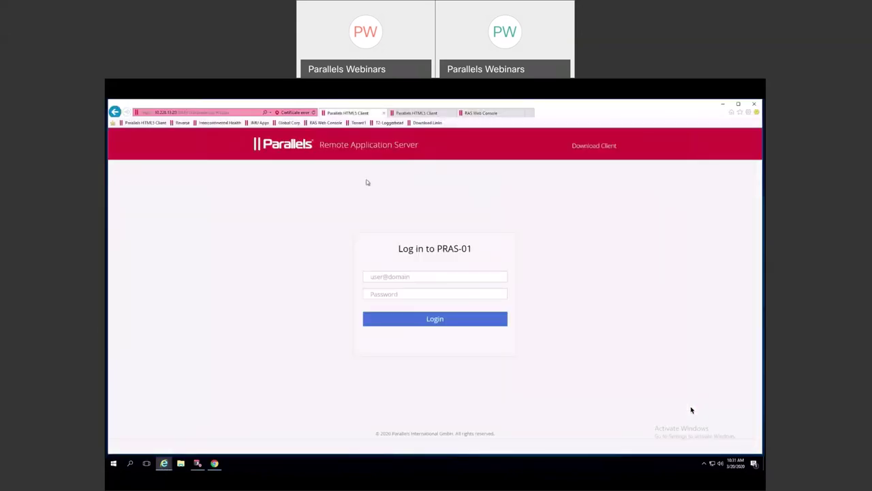
{"action": "left_click", "coordinate": [417, 113]}
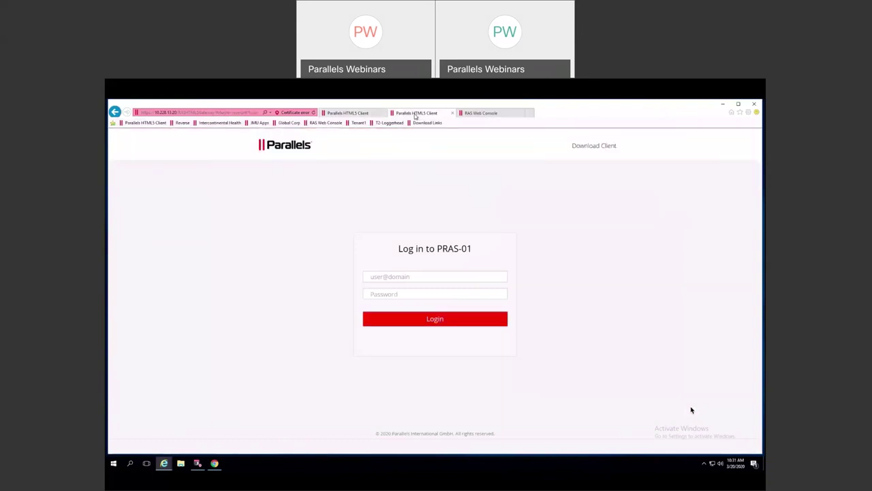
{"action": "left_click", "coordinate": [415, 276]}
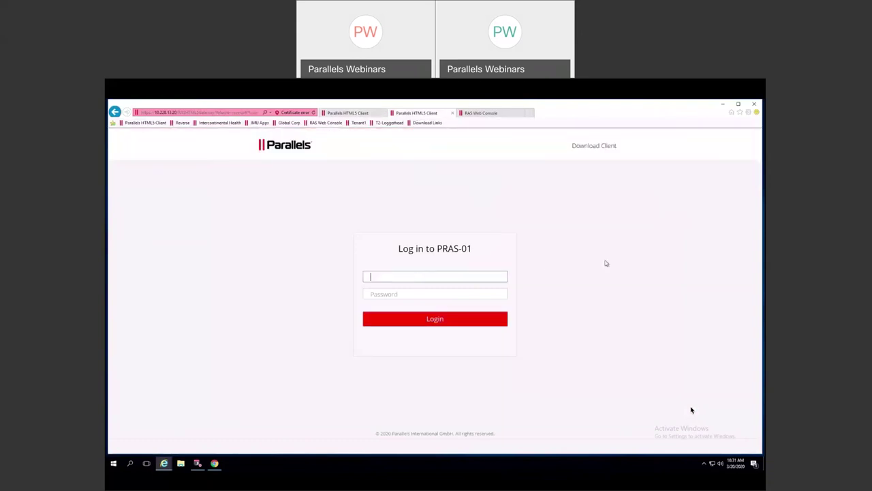
{"action": "type", "text": "mari"}
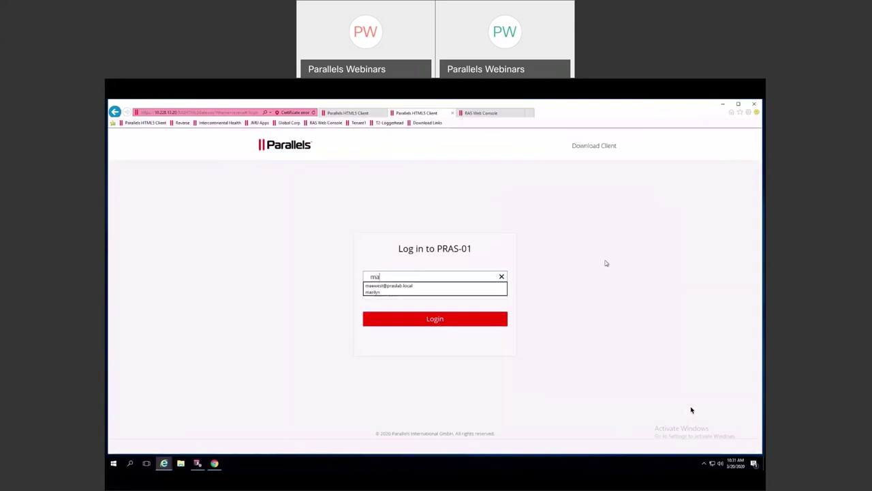
{"action": "key", "text": "Down"}
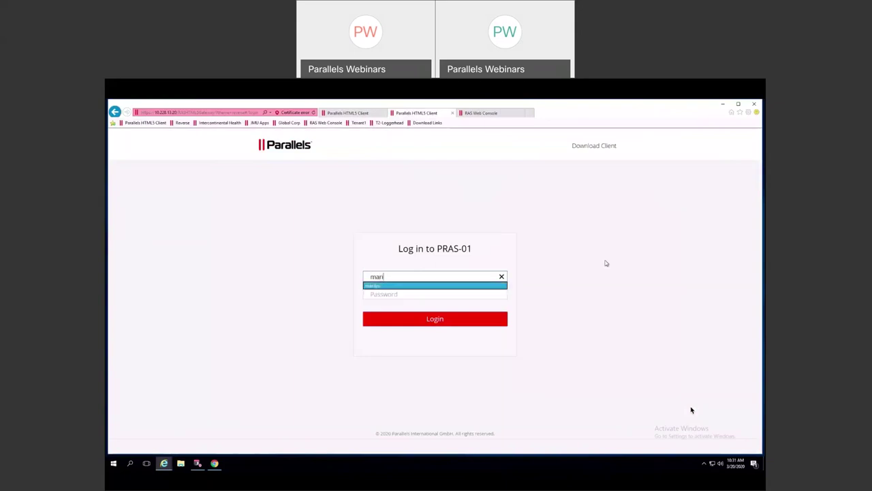
{"action": "key", "text": "Return"}
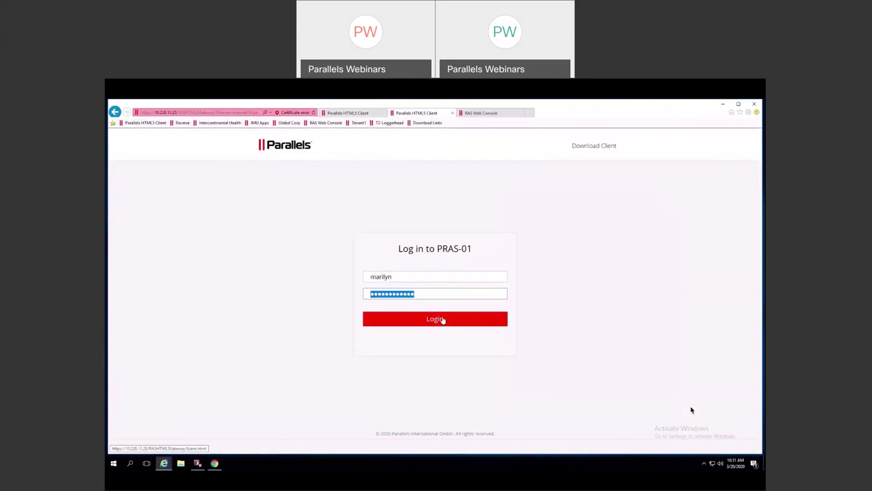
{"action": "left_click", "coordinate": [443, 319]}
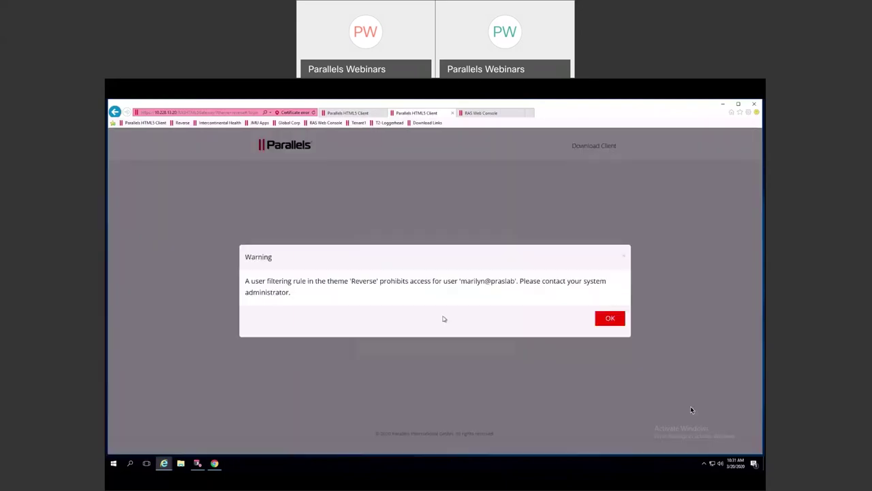
{"action": "left_click", "coordinate": [609, 319]}
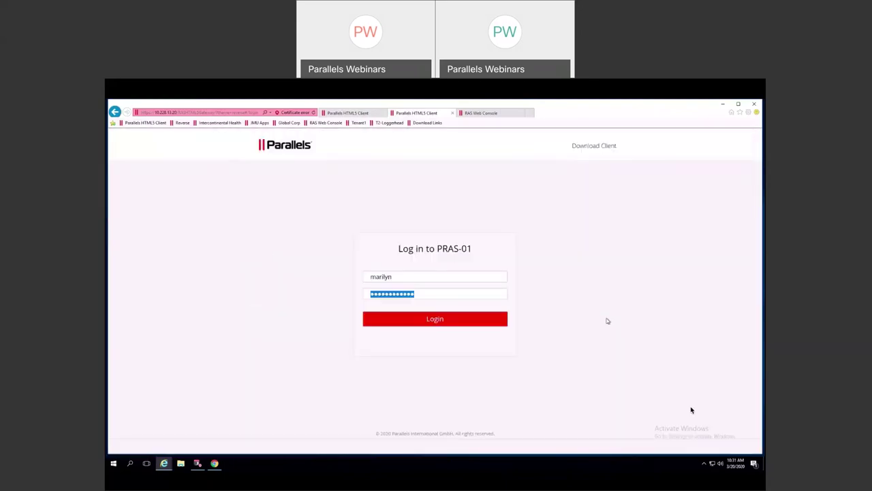
Sign in with a different, permitted user account and launch Excel in the HTML5 Client.
{"action": "double_click", "coordinate": [400, 276]}
{"action": "type", "text": "gretagarbo"}
{"action": "left_click", "coordinate": [434, 319]}
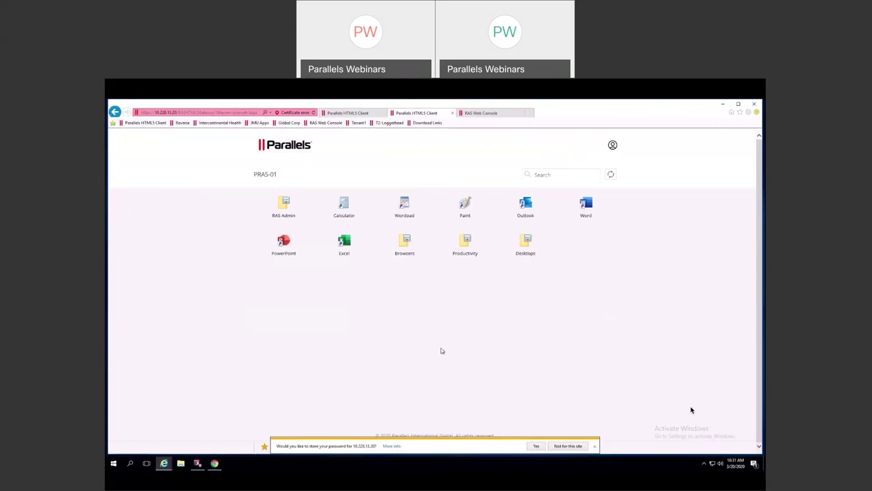
{"action": "left_click", "coordinate": [536, 446]}
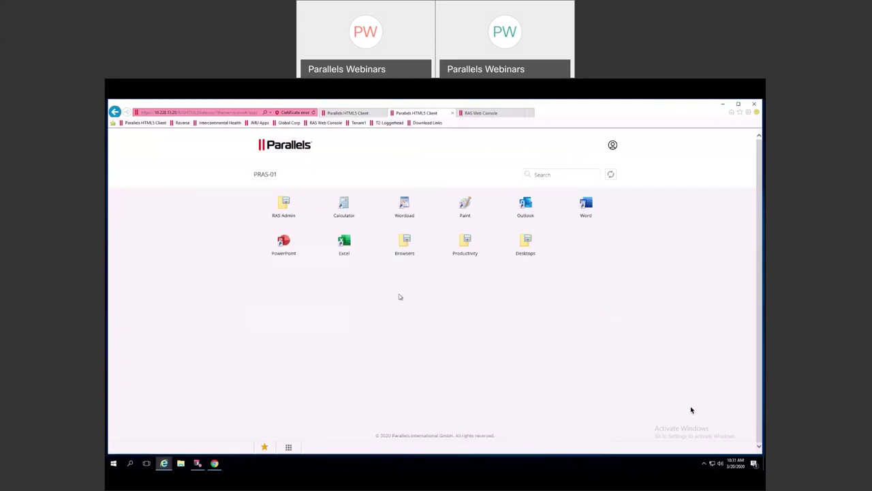
{"action": "right_click", "coordinate": [348, 257]}
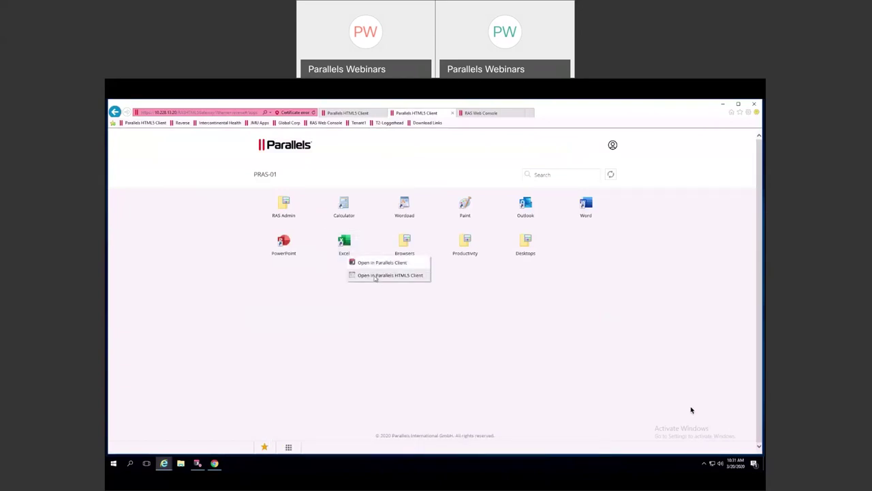
{"action": "left_click", "coordinate": [375, 275]}
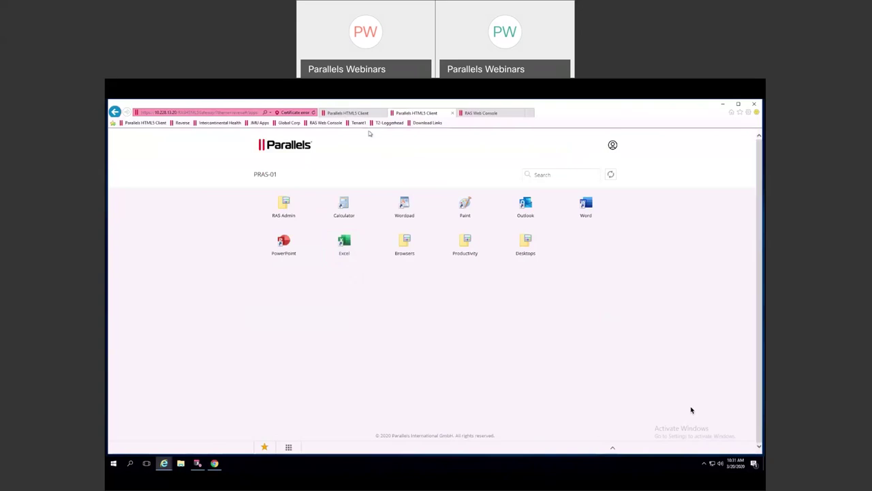
Sign in to PRAS-01 on the first HTML5 Client tab using the saved credentials.
{"action": "left_click", "coordinate": [355, 116]}
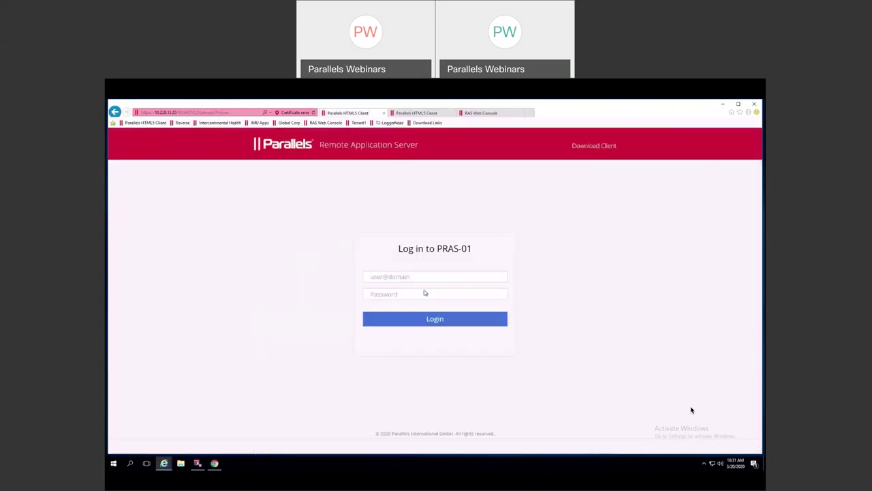
{"action": "left_click", "coordinate": [417, 276]}
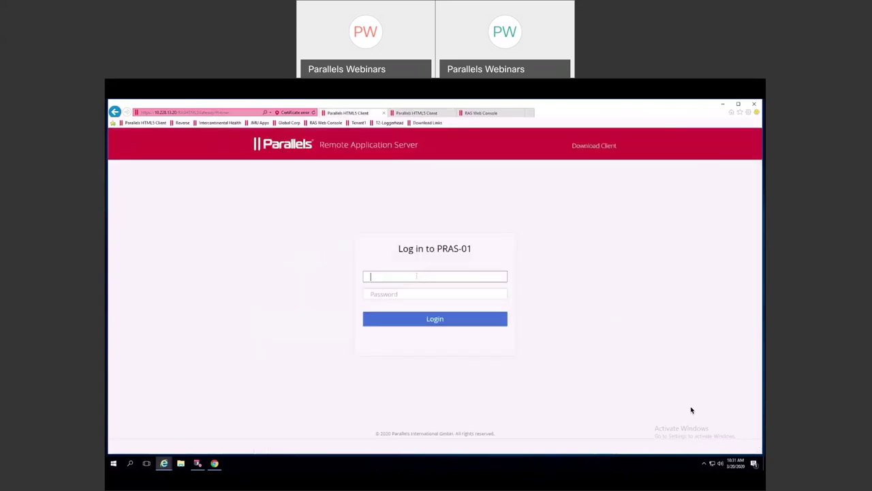
{"action": "type", "text": "ma"}
{"action": "key", "text": "Down"}
{"action": "key", "text": "Down"}
{"action": "key", "text": "Return"}
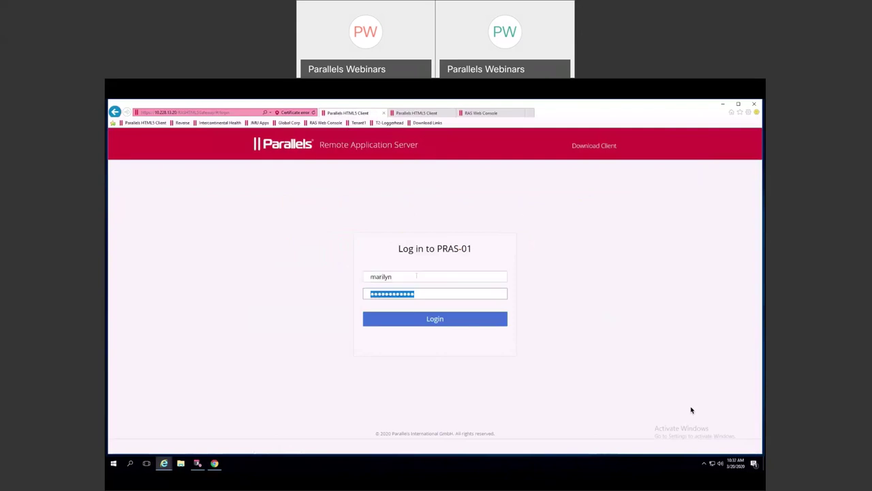
{"action": "left_click", "coordinate": [432, 321]}
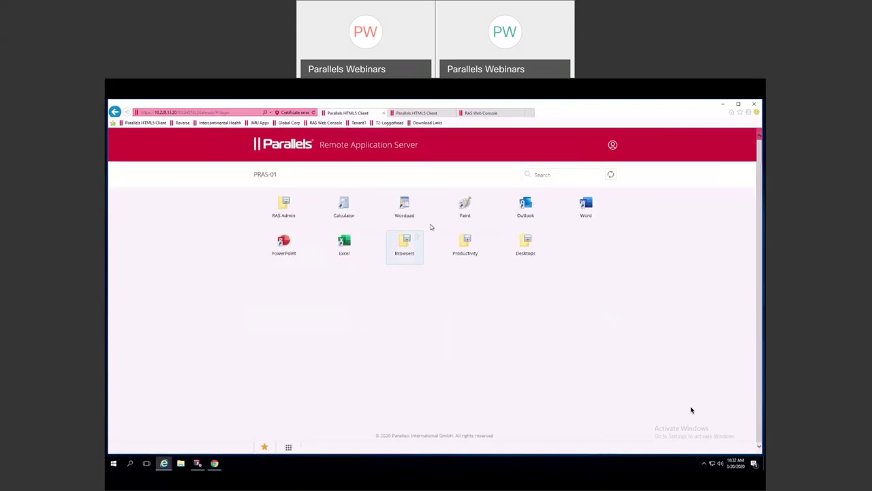
Launch Paint, restore and re-maximize Excel on its tab, then minimize the browser to show RD Session Hosts.
{"action": "right_click", "coordinate": [466, 204]}
{"action": "left_click", "coordinate": [467, 235]}
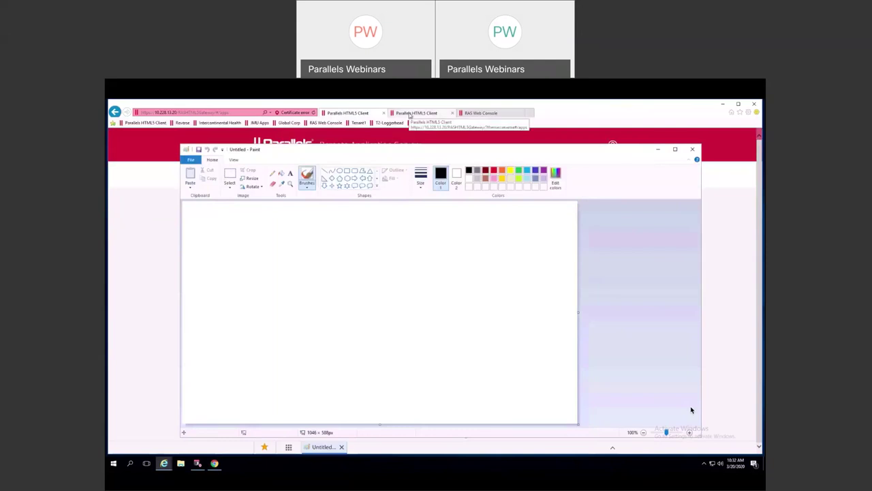
{"action": "left_click", "coordinate": [410, 113]}
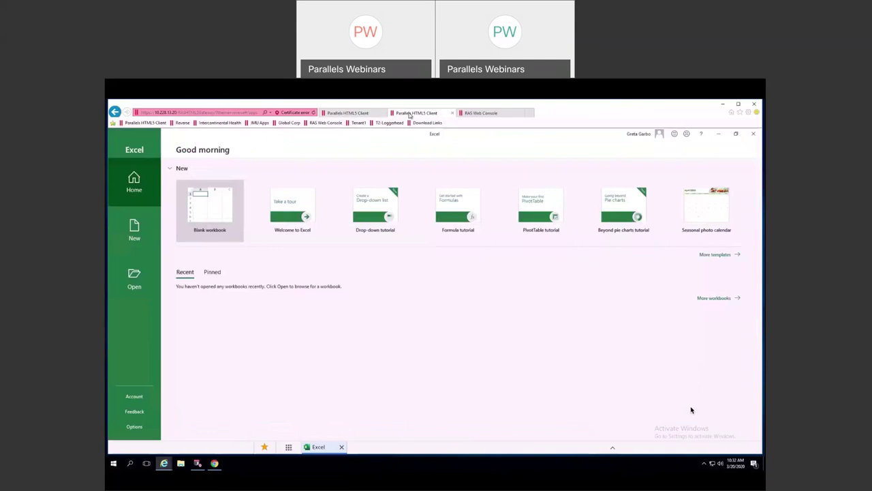
{"action": "left_click", "coordinate": [735, 135]}
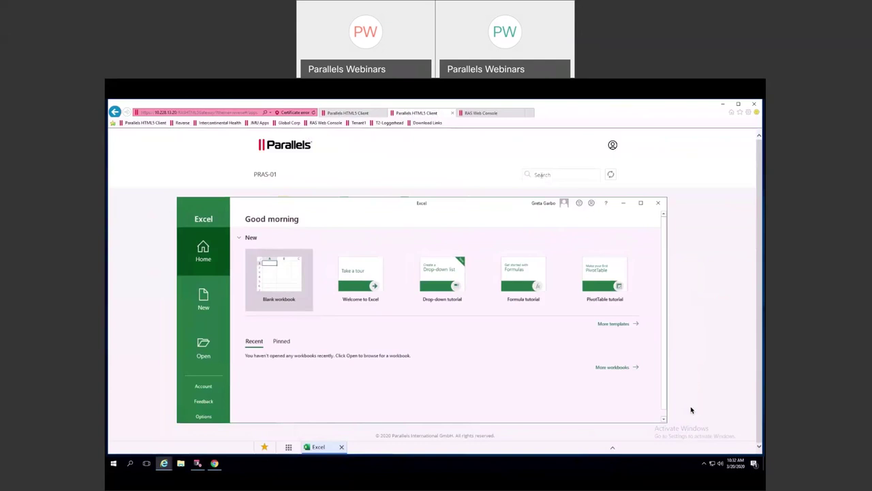
{"action": "left_click", "coordinate": [641, 203]}
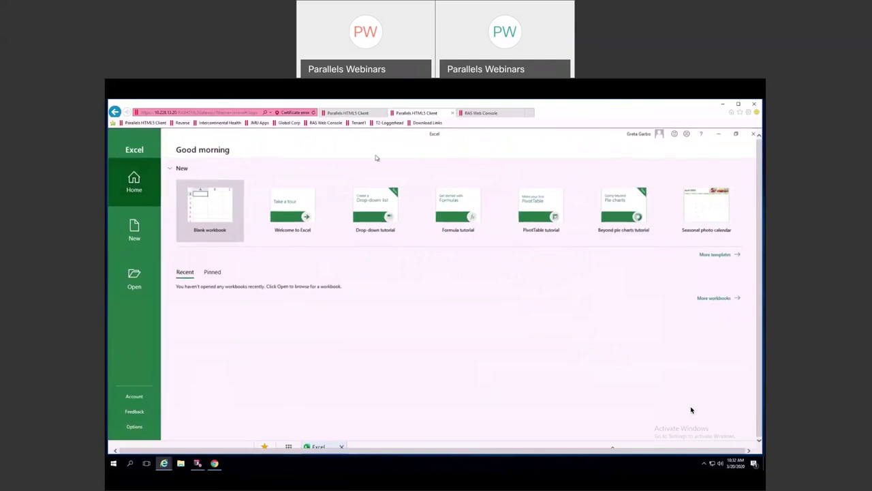
{"action": "left_click", "coordinate": [722, 108]}
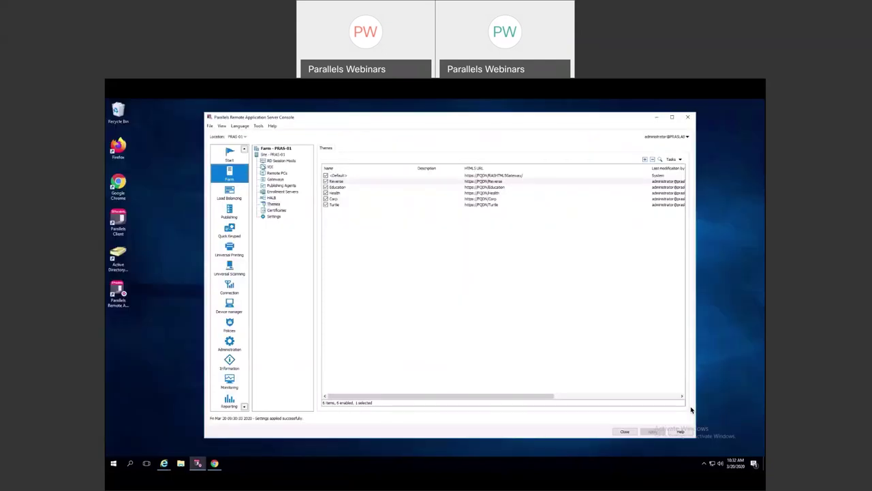
{"action": "left_click", "coordinate": [279, 160]}
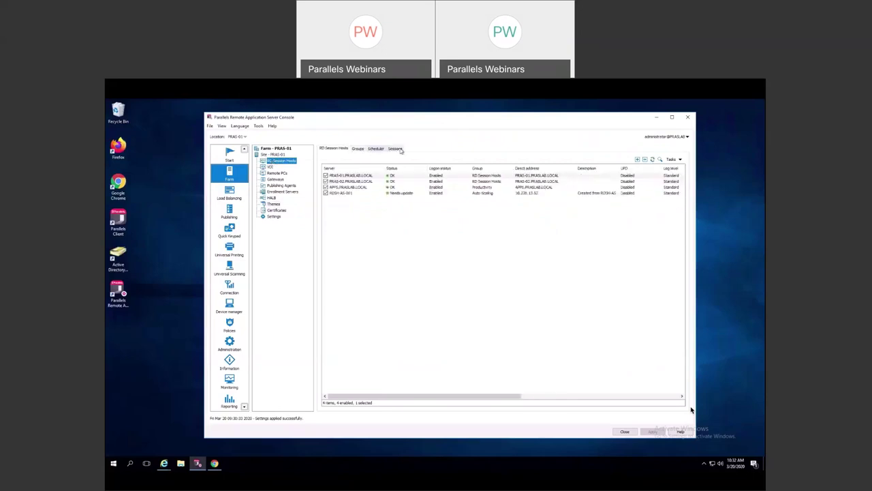
Open the Sessions tab and select the <Default> and Reverse theme session rows.
{"action": "left_click", "coordinate": [398, 149]}
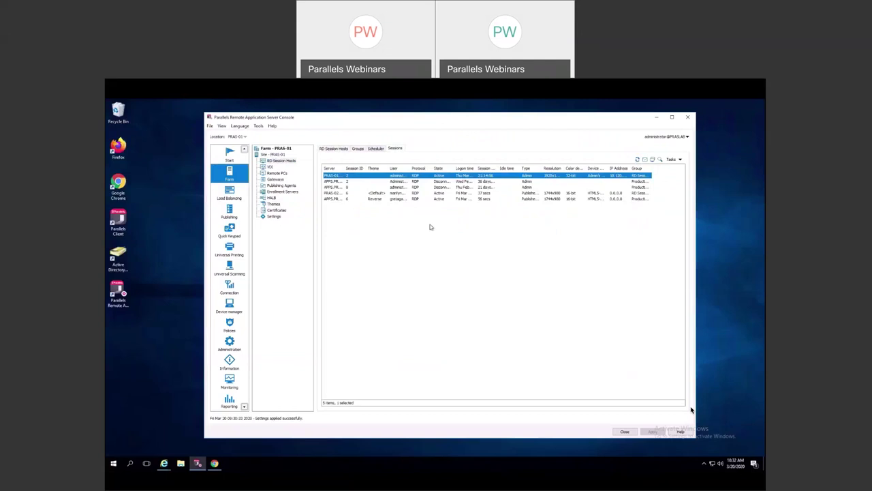
{"action": "left_click", "coordinate": [399, 194]}
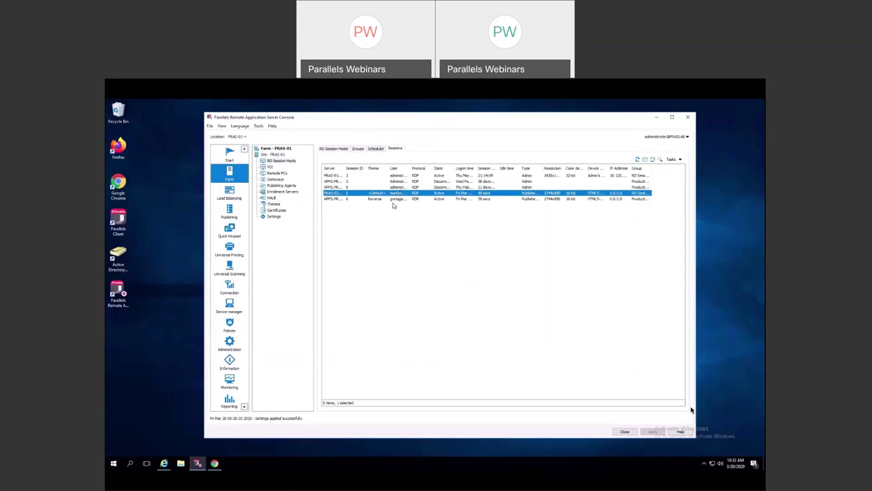
{"action": "left_click", "coordinate": [393, 202]}
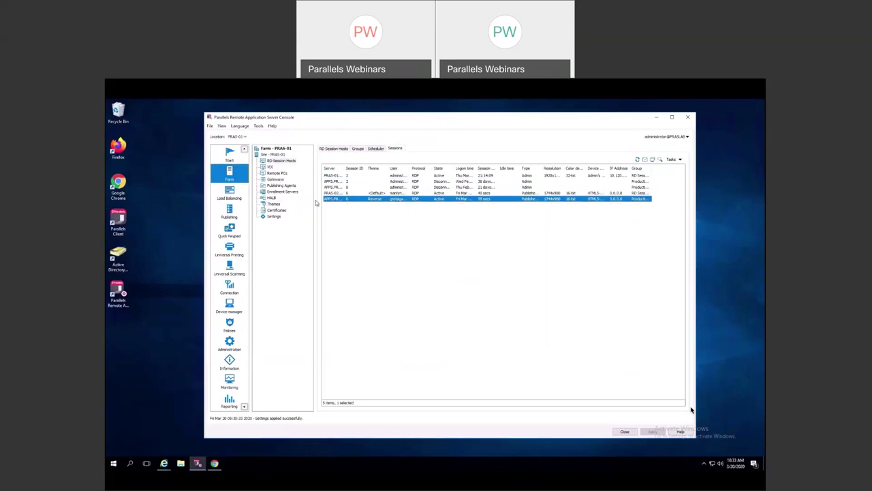
Open Delegate Permissions for Themes and add a domain user account.
{"action": "left_click", "coordinate": [273, 204]}
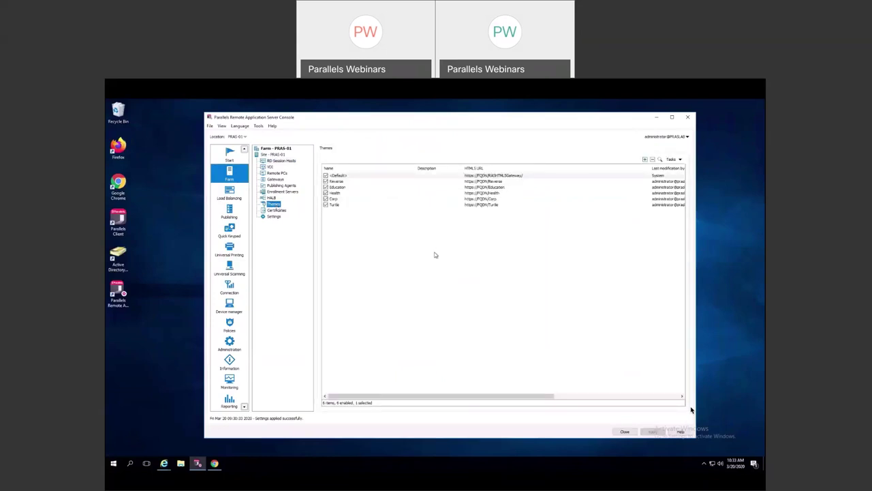
{"action": "right_click", "coordinate": [423, 242]}
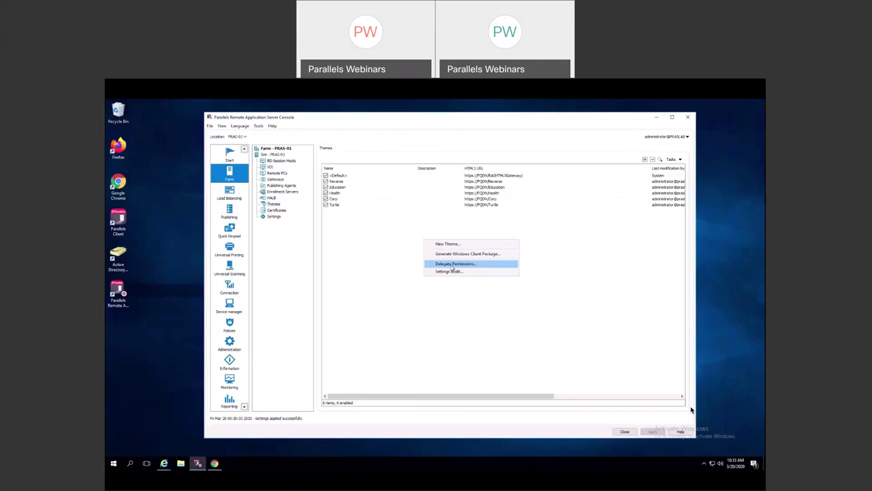
{"action": "left_click", "coordinate": [452, 264]}
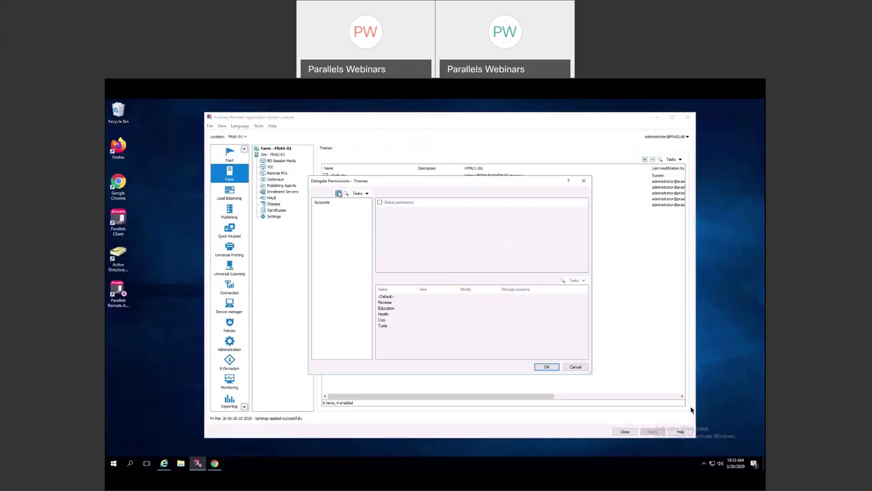
{"action": "left_click", "coordinate": [338, 194]}
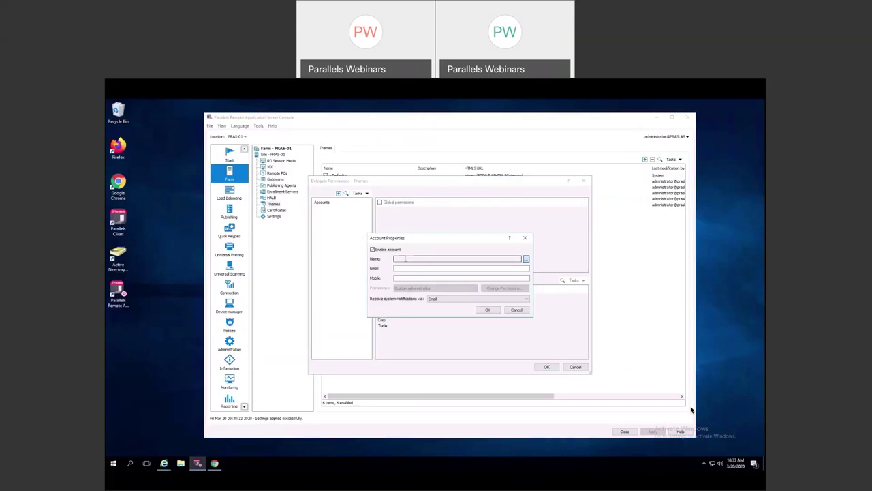
{"action": "left_click", "coordinate": [528, 261]}
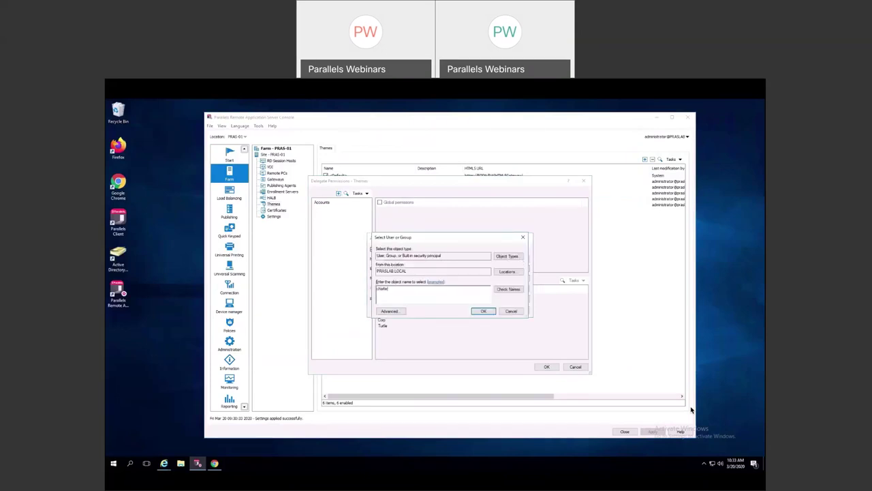
{"action": "type", "text": "charlie"}
{"action": "left_click", "coordinate": [508, 289]}
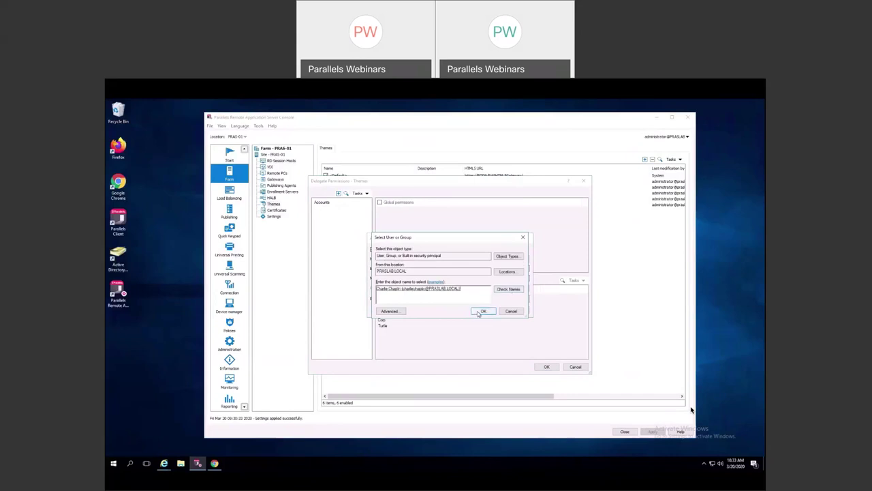
{"action": "left_click", "coordinate": [480, 312]}
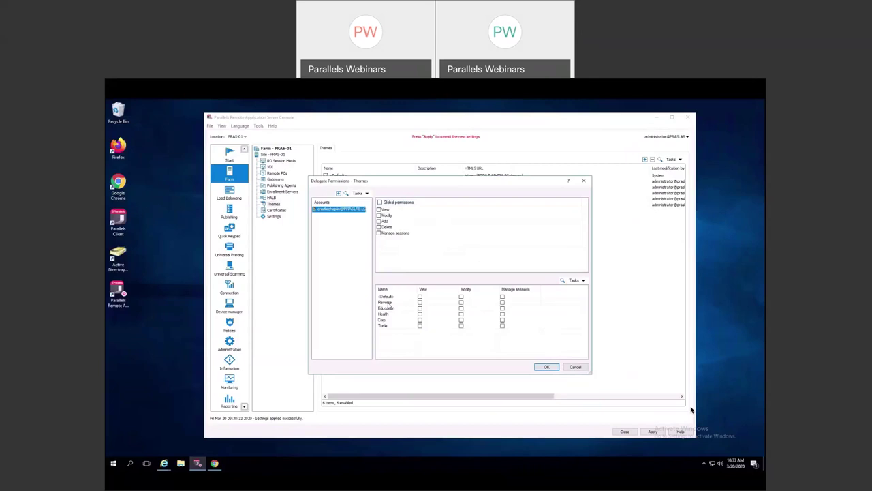
Allow that account to manage Reverse theme sessions, confirm the notices, and apply to the farm.
{"action": "left_click", "coordinate": [502, 304]}
{"action": "left_click", "coordinate": [546, 368]}
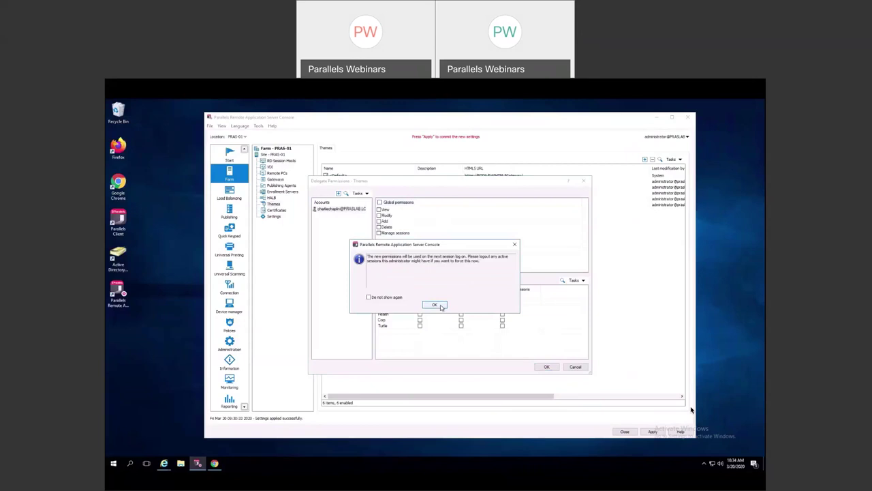
{"action": "left_click", "coordinate": [441, 307]}
{"action": "left_click", "coordinate": [652, 432]}
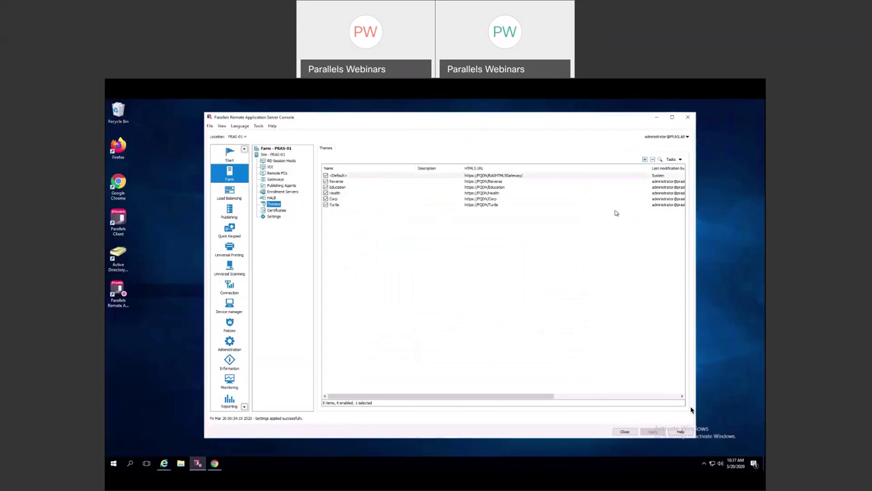
Hide the RAS Console and load the RAS Web Console in a new browser tab.
{"action": "left_click", "coordinate": [657, 119]}
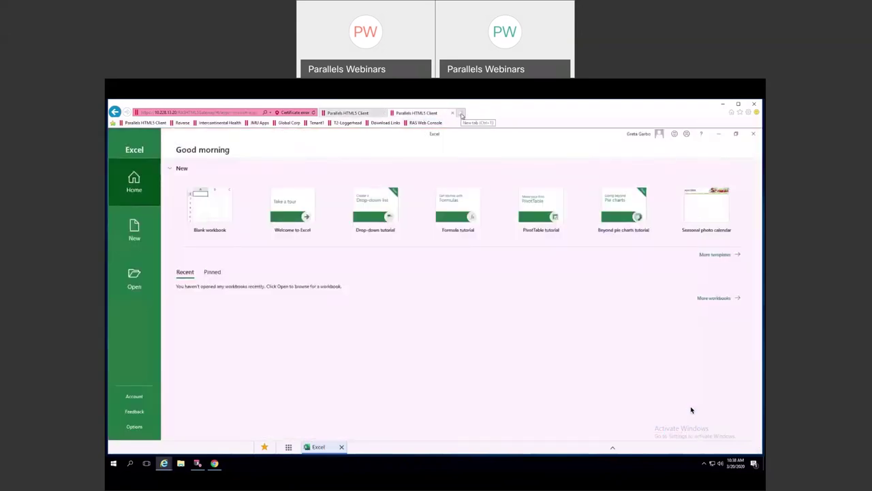
{"action": "left_click", "coordinate": [461, 114]}
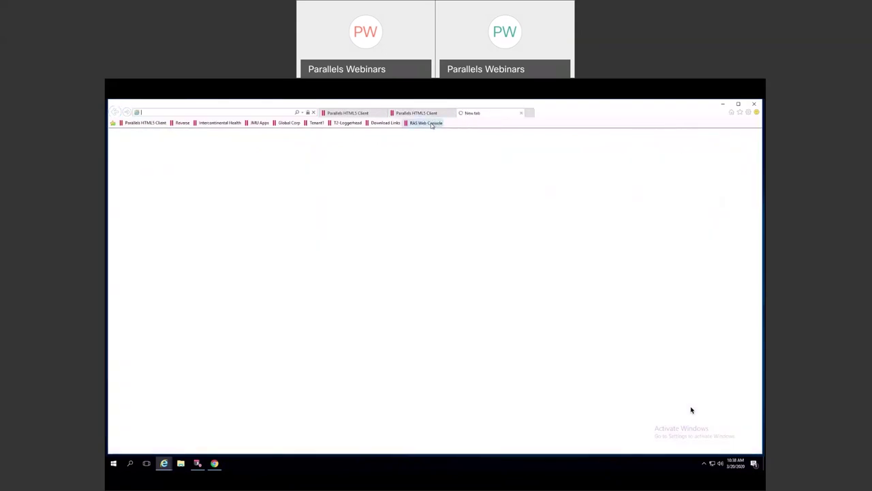
{"action": "left_click", "coordinate": [432, 123]}
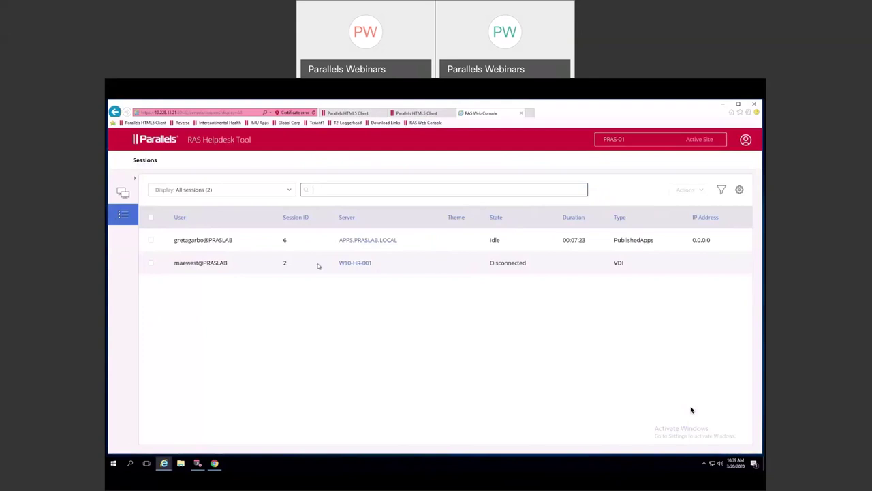
Select the idle PublishedApps session, view its actions, and close the list without acting.
{"action": "left_click", "coordinate": [150, 242]}
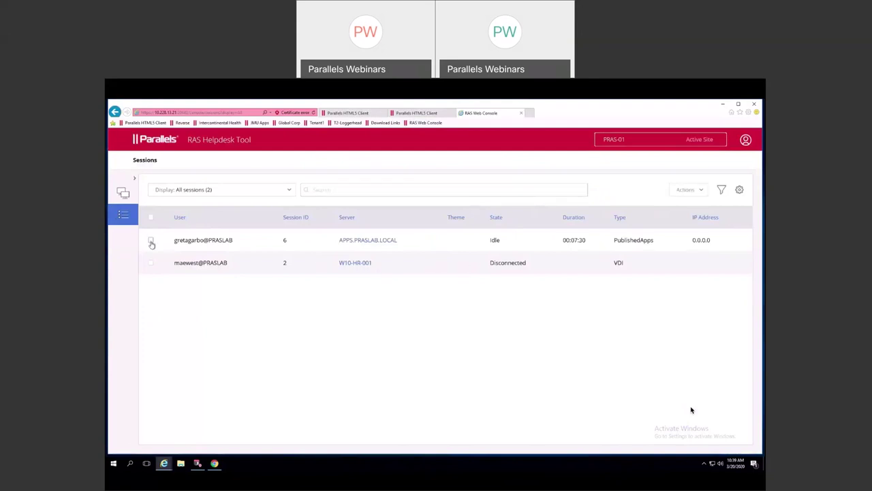
{"action": "left_click", "coordinate": [703, 192]}
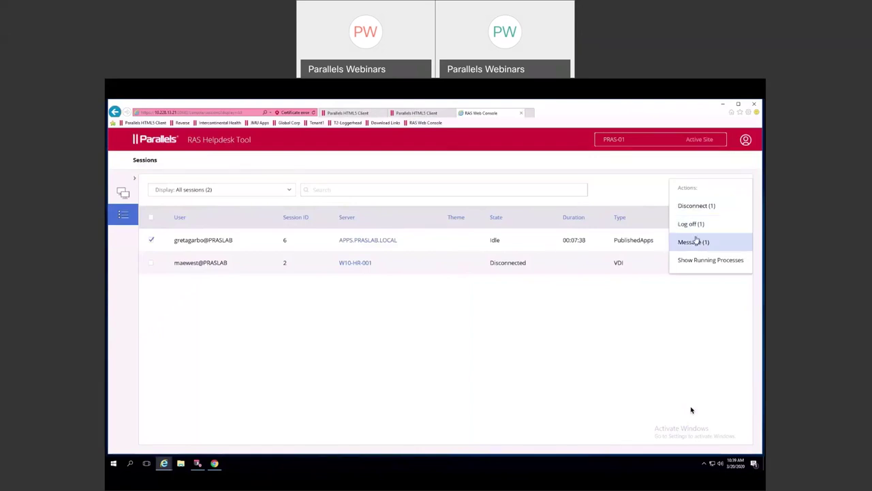
{"action": "left_click", "coordinate": [583, 338]}
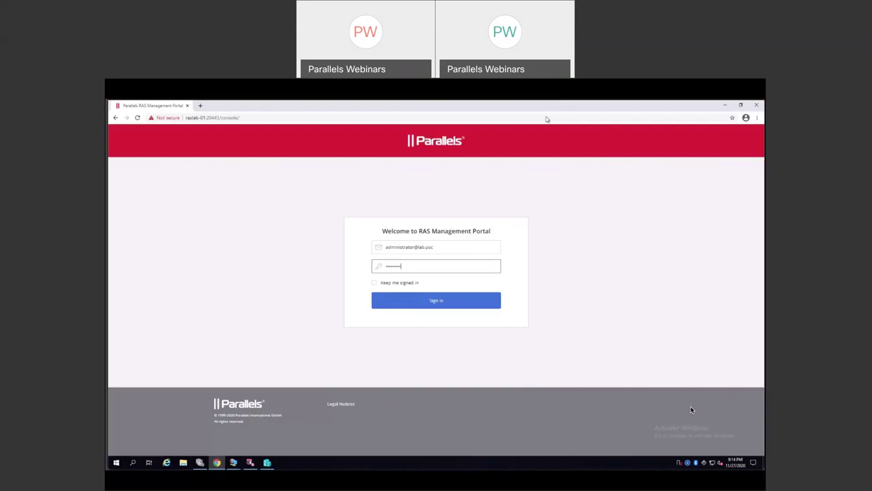
Sign in as administrator, visit Infrastructure, Sessions, Publishing, Site Settings, Help and Support, then return to Site.
{"action": "left_click_drag", "start_coordinate": [387, 248], "coordinate": [434, 248]}
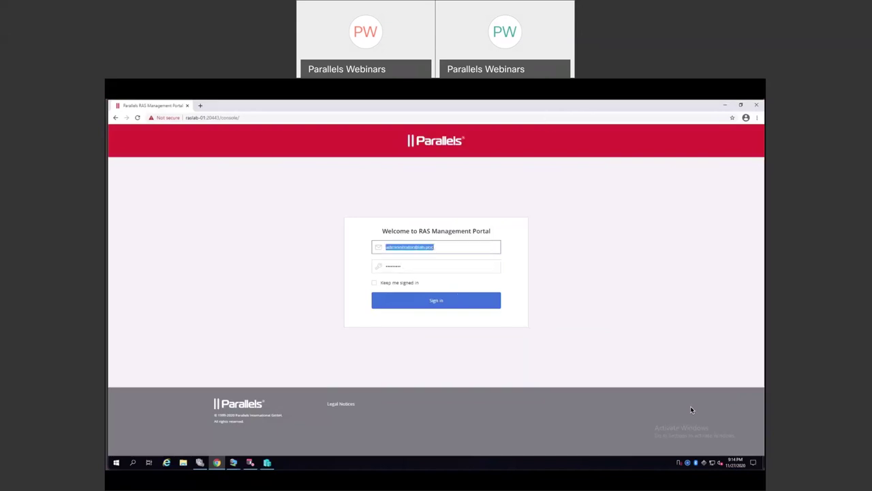
{"action": "left_click", "coordinate": [434, 302]}
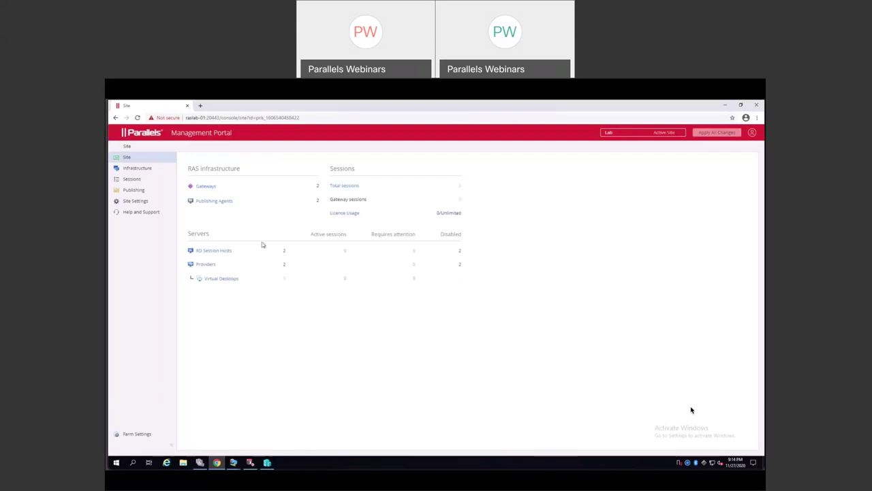
{"action": "left_click", "coordinate": [150, 170]}
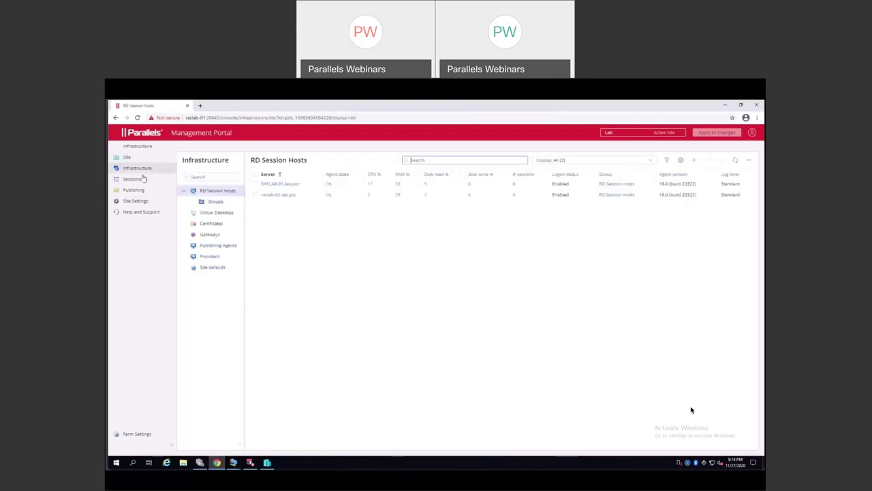
{"action": "left_click", "coordinate": [140, 179]}
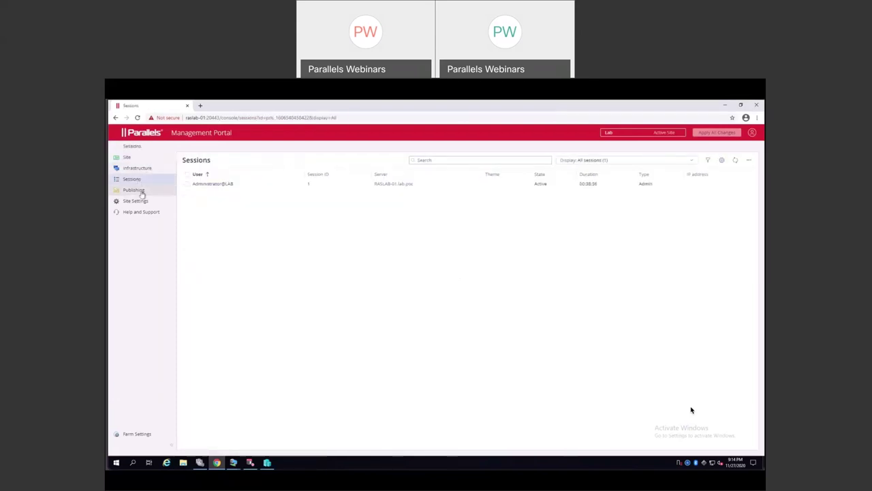
{"action": "left_click", "coordinate": [139, 190]}
{"action": "left_click", "coordinate": [137, 201]}
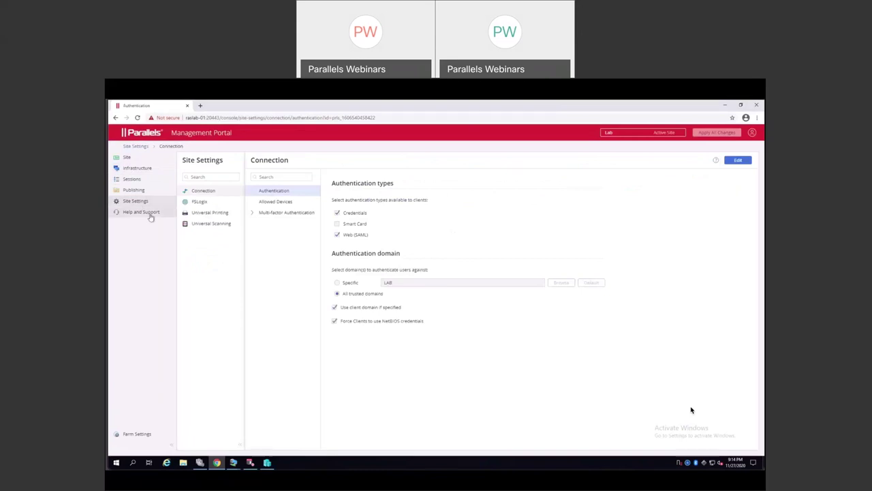
{"action": "left_click", "coordinate": [150, 214]}
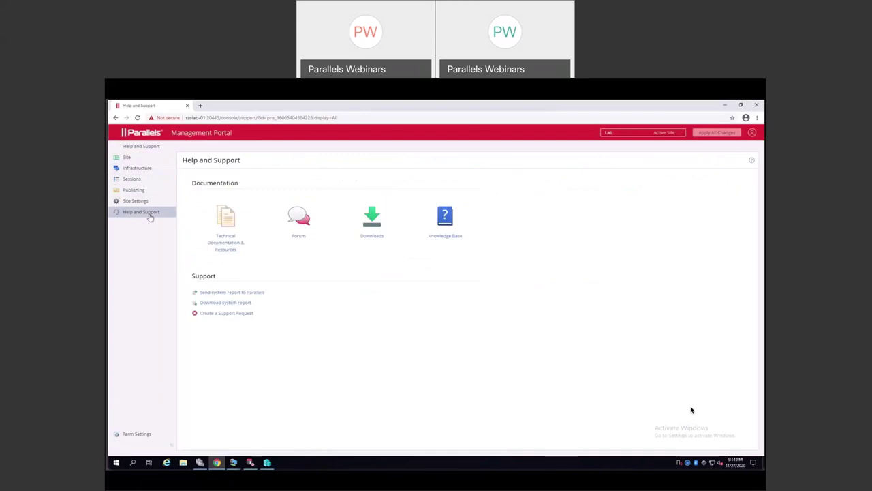
{"action": "left_click", "coordinate": [127, 157]}
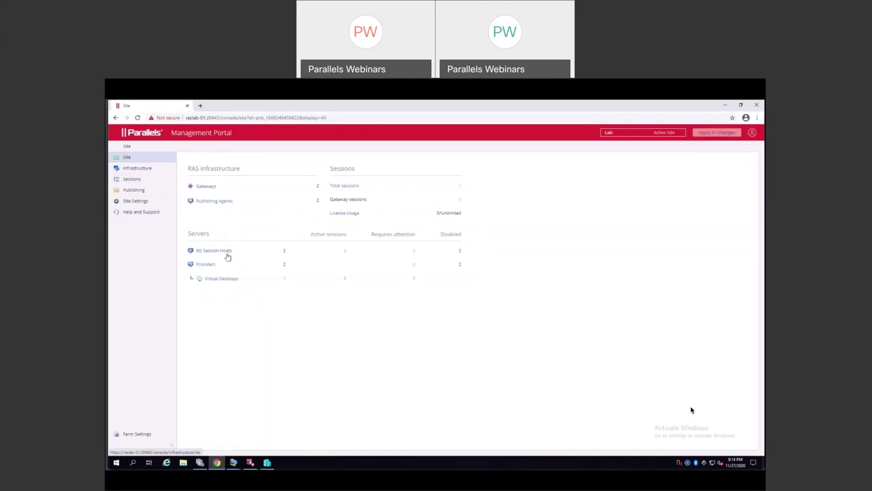
Inspect RASLAB-01.lab.poc, check the Sessions column chooser, then open Paint under Publishing.
{"action": "left_click", "coordinate": [142, 171]}
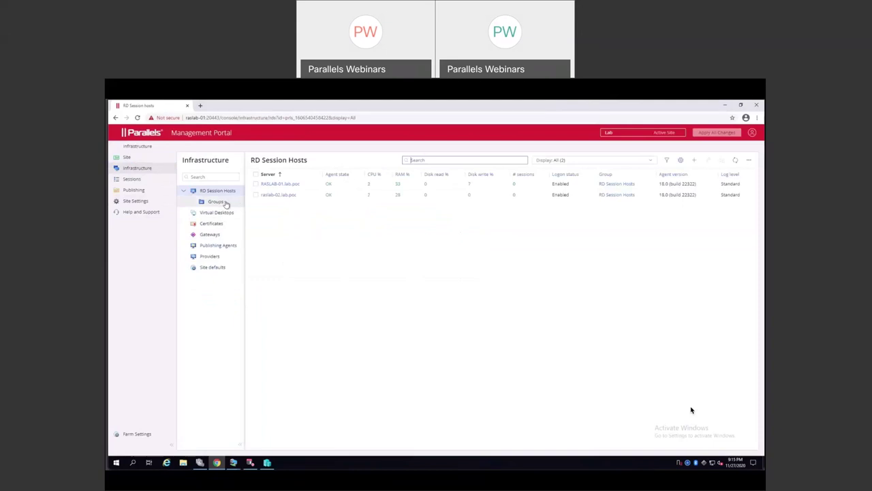
{"action": "left_click", "coordinate": [293, 185]}
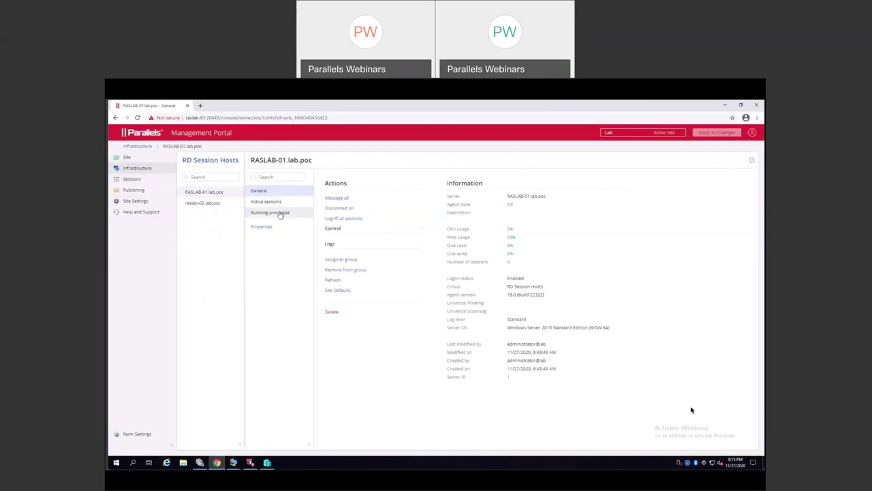
{"action": "left_click", "coordinate": [136, 182]}
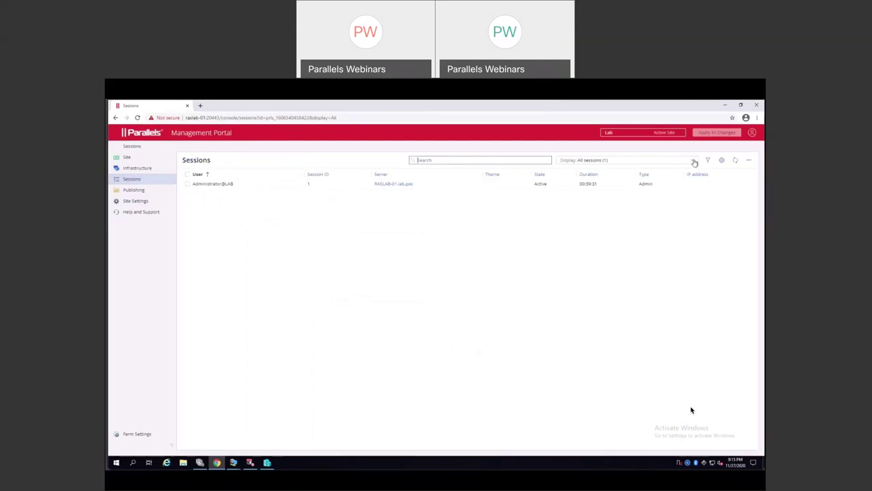
{"action": "left_click", "coordinate": [722, 161]}
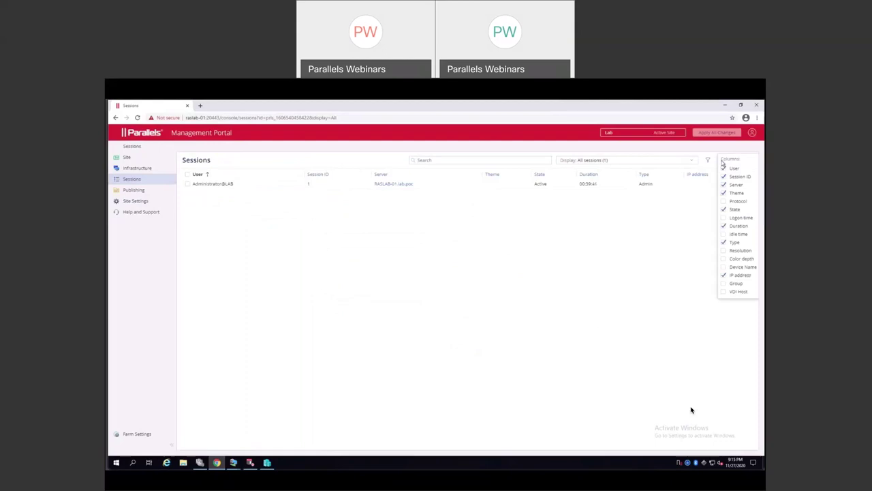
{"action": "left_click", "coordinate": [132, 191]}
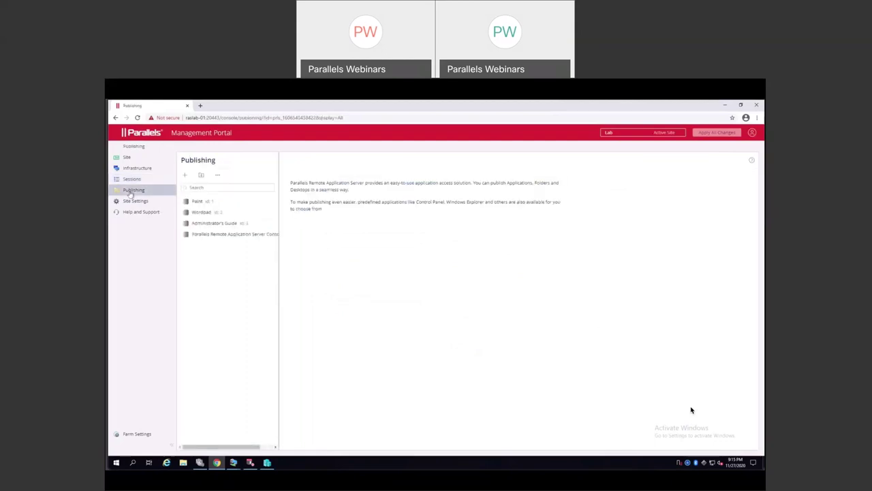
{"action": "left_click", "coordinate": [207, 204]}
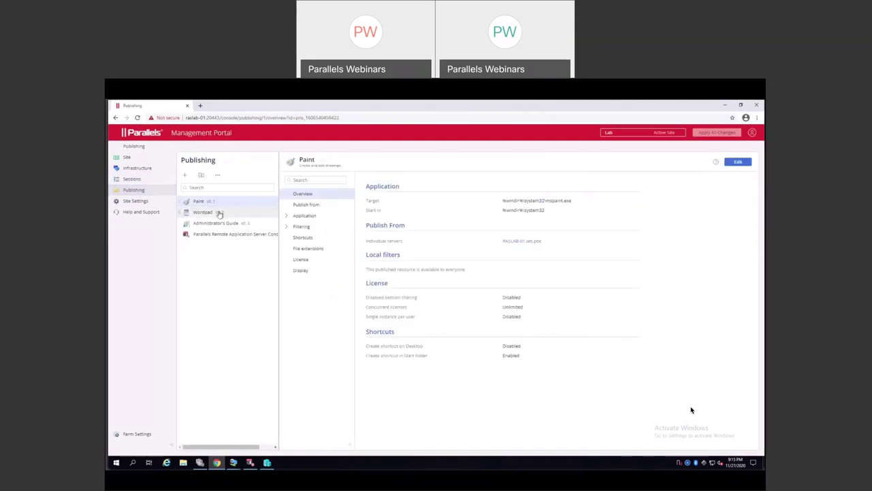
Publish a desktop named 'Desktop' to site Lab from the RD Session Hosts group.
{"action": "left_click", "coordinate": [185, 175]}
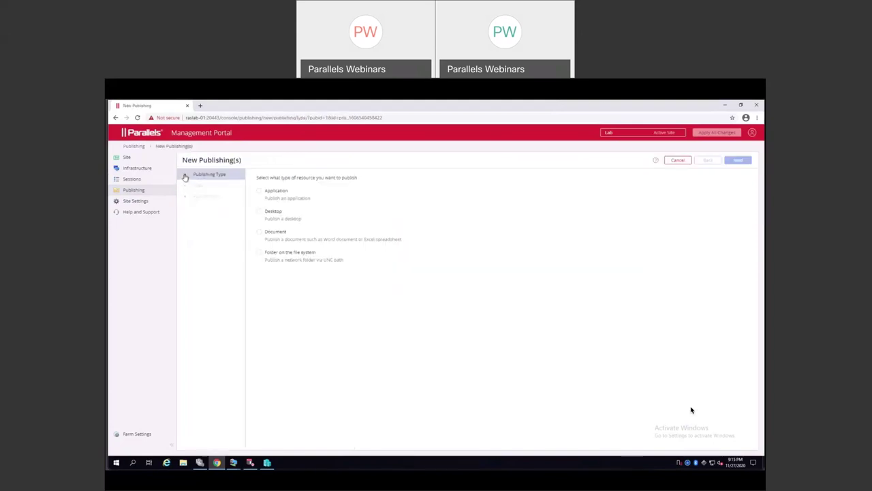
{"action": "left_click", "coordinate": [260, 192]}
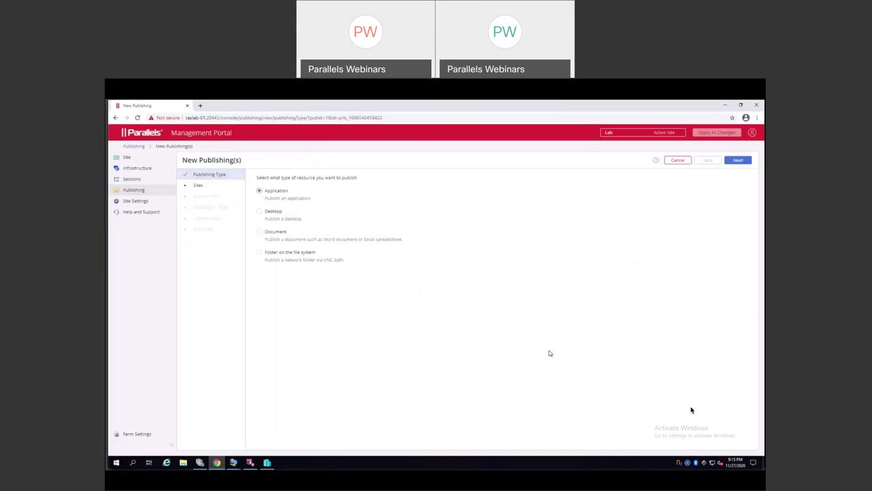
{"action": "left_click", "coordinate": [260, 212]}
{"action": "left_click", "coordinate": [739, 160]}
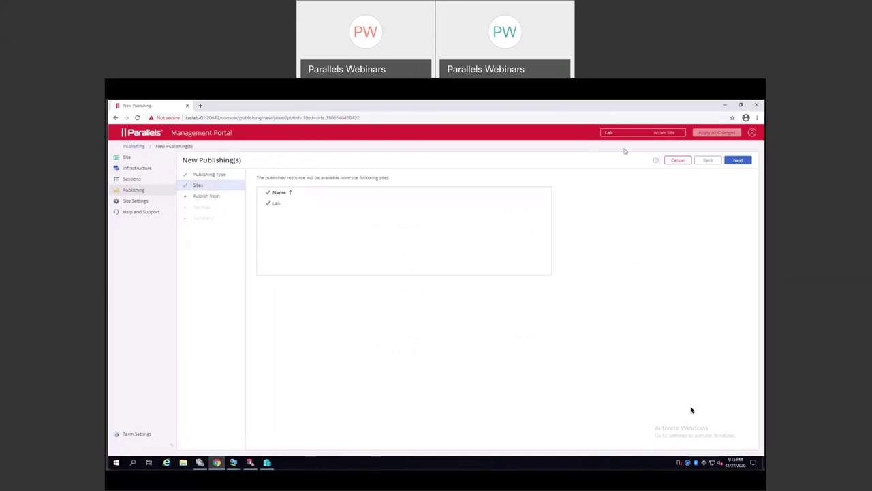
{"action": "left_click", "coordinate": [729, 162]}
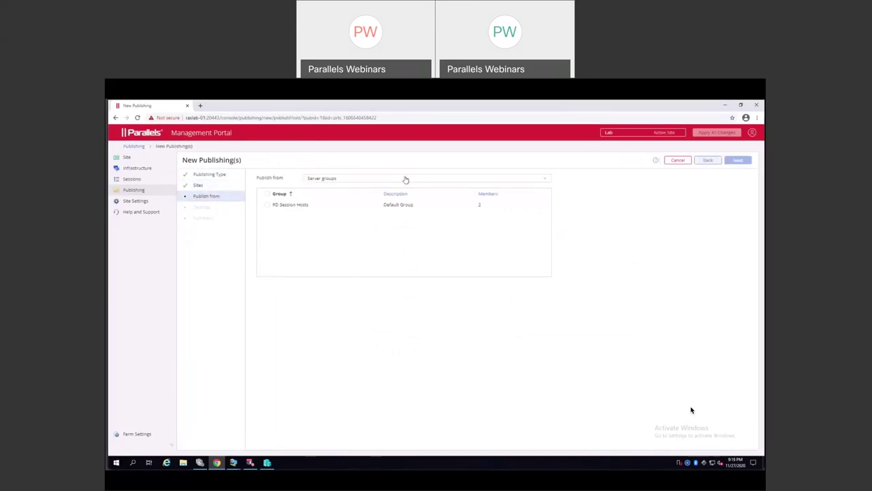
{"action": "left_click", "coordinate": [268, 205]}
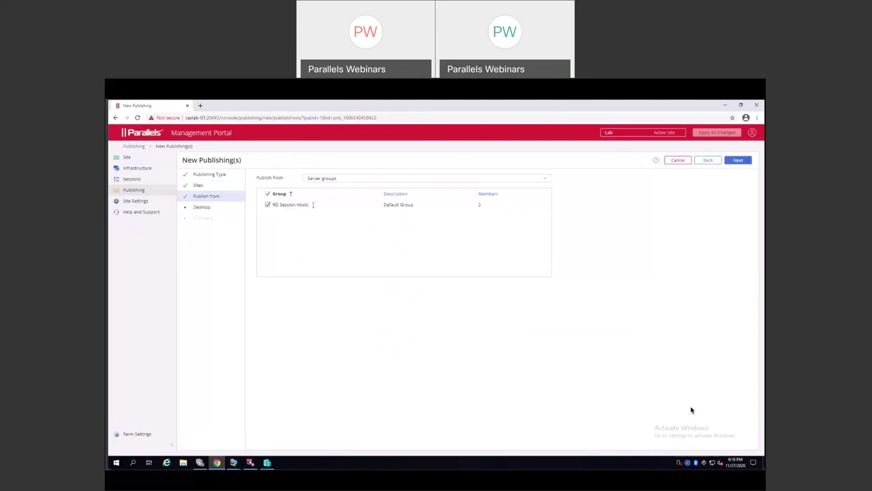
{"action": "left_click", "coordinate": [739, 162]}
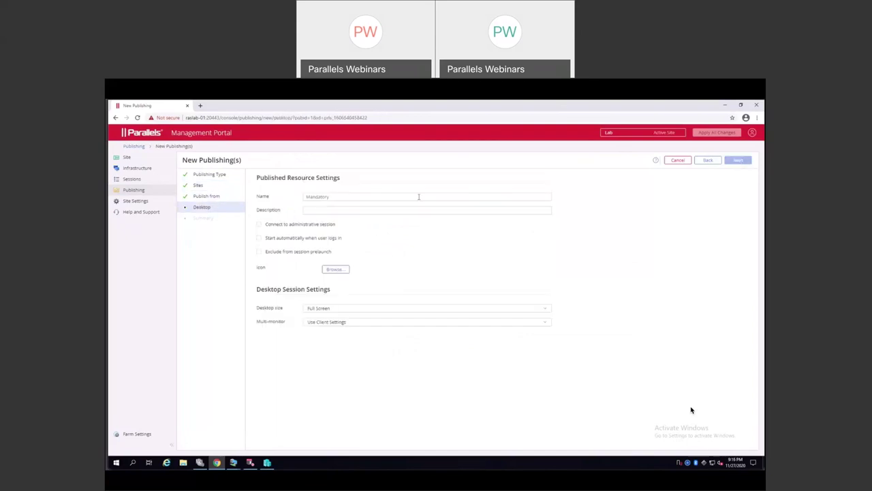
{"action": "left_click", "coordinate": [336, 198]}
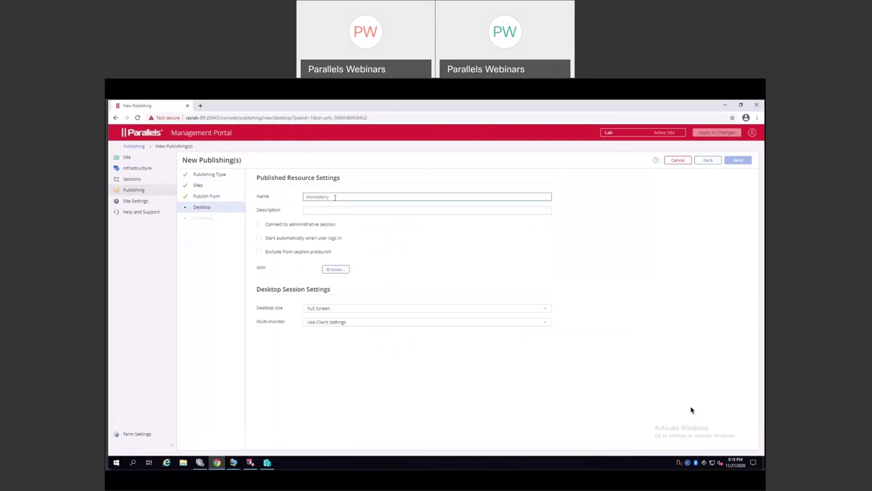
{"action": "type", "text": "Desktop"}
{"action": "left_click", "coordinate": [737, 161]}
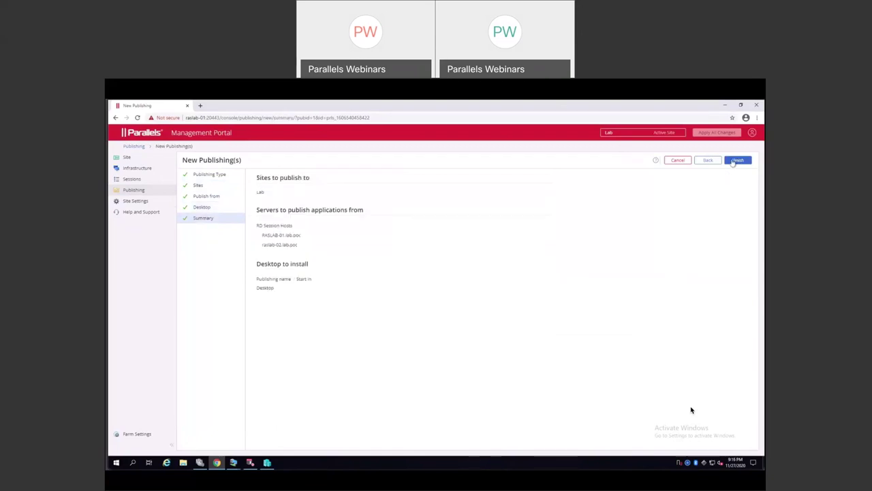
{"action": "left_click", "coordinate": [736, 160]}
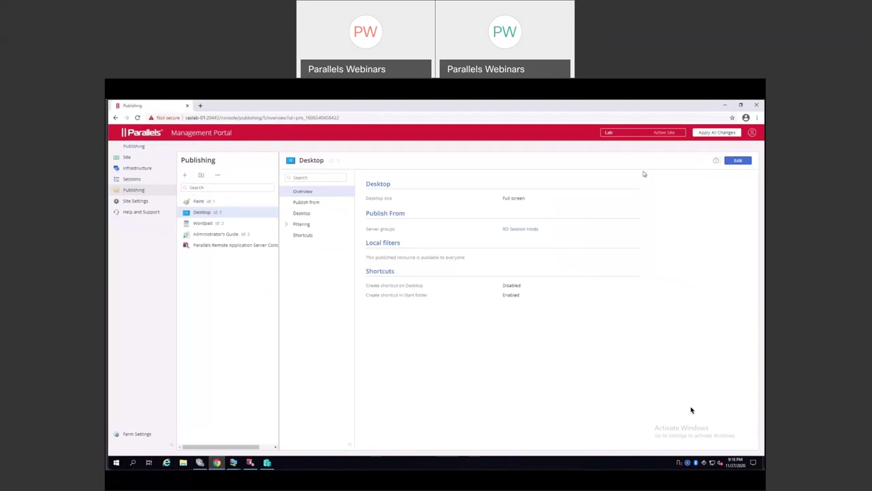
Check Site Settings' Connection and FSLogix pages, ending on Multi-factor Authentication.
{"action": "left_click", "coordinate": [145, 201]}
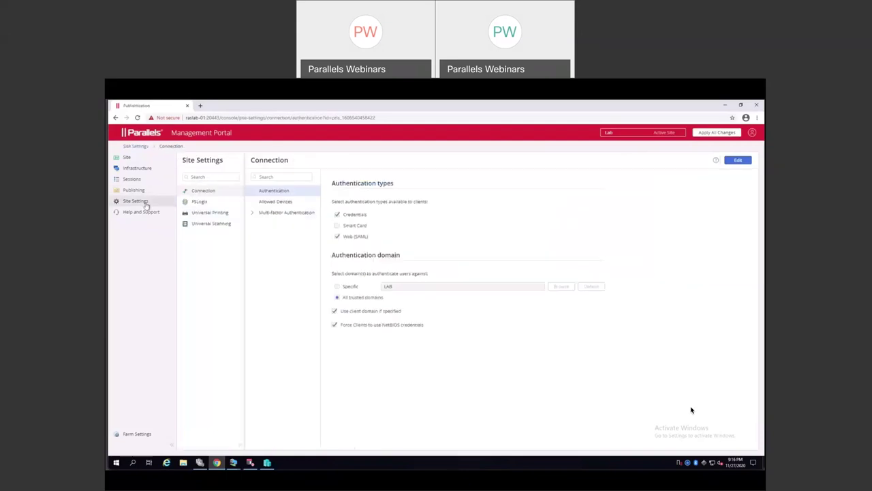
{"action": "left_click", "coordinate": [207, 203]}
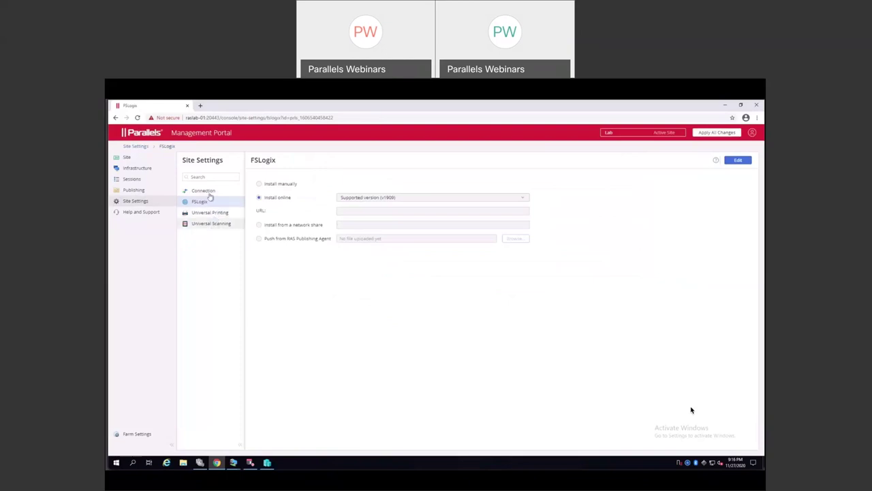
{"action": "left_click", "coordinate": [209, 193]}
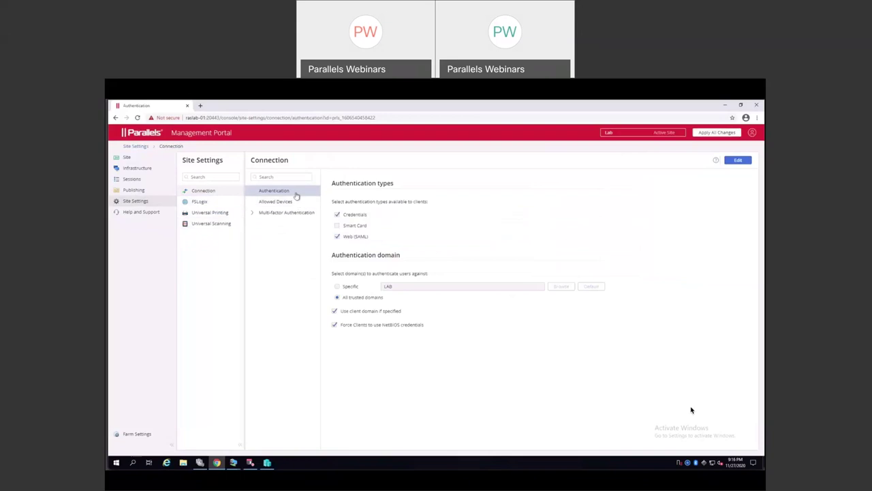
{"action": "left_click", "coordinate": [252, 215]}
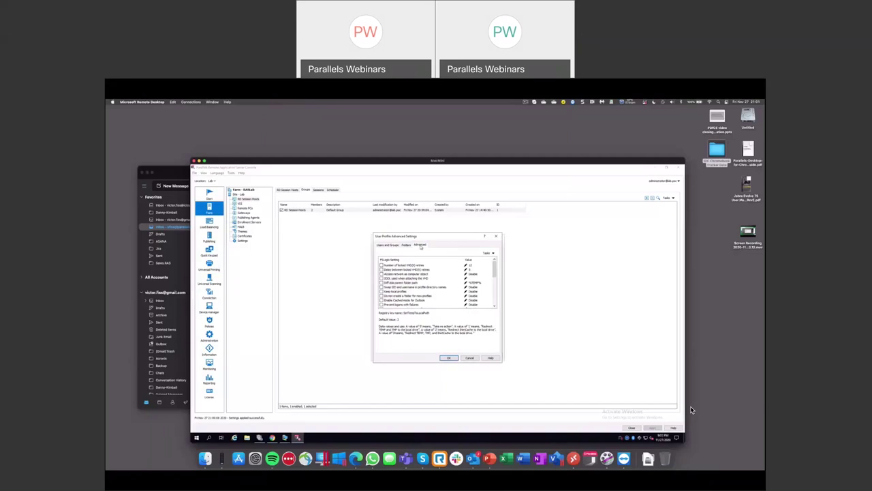
Confirm the FSLogix advanced profile settings and RD Session Hosts group properties, then apply the changes.
{"action": "left_click_drag", "start_coordinate": [496, 270], "coordinate": [494, 303]}
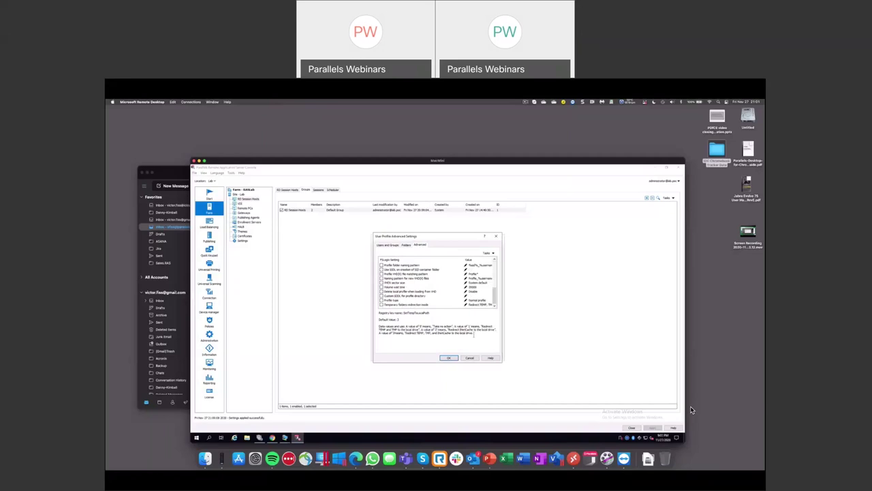
{"action": "left_click", "coordinate": [450, 357]}
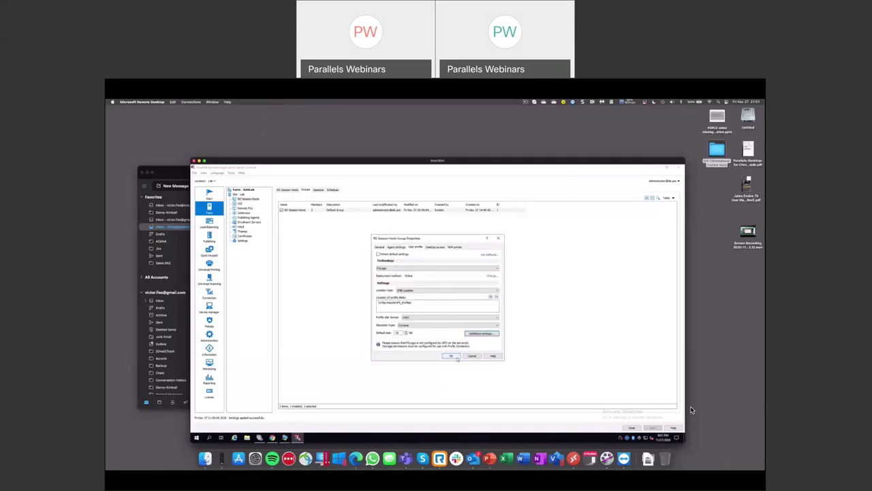
{"action": "left_click", "coordinate": [450, 355]}
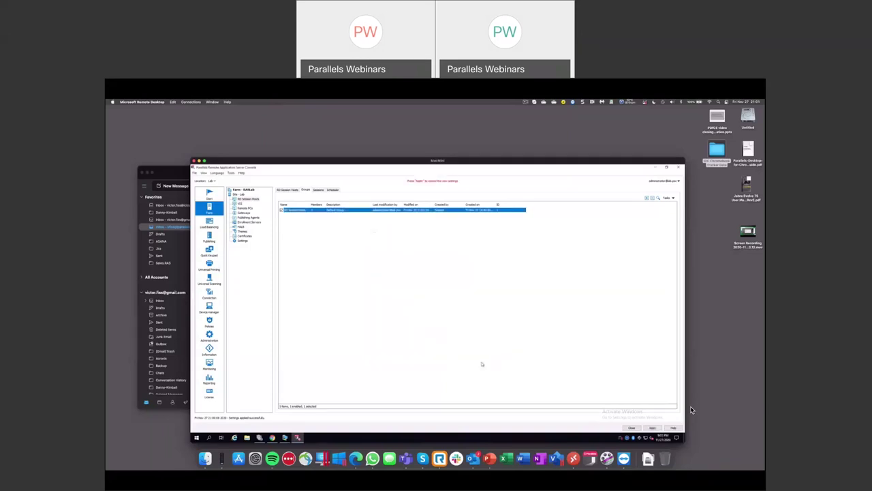
{"action": "left_click", "coordinate": [652, 427]}
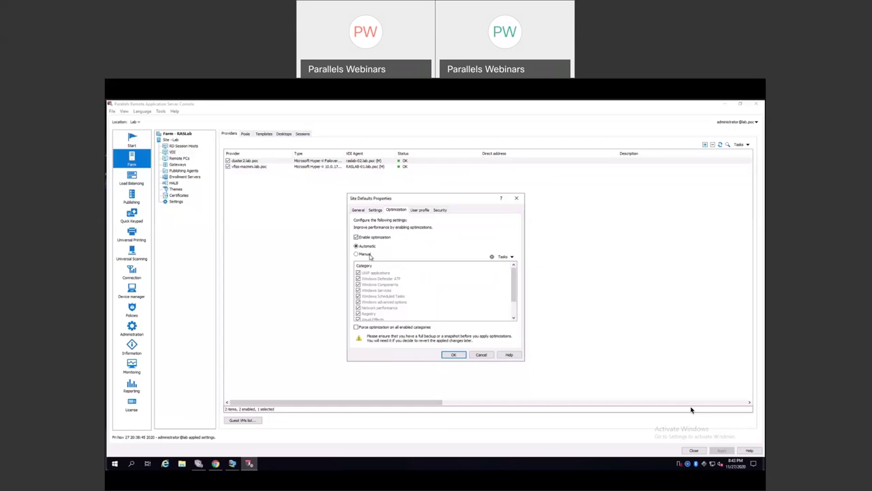
Switch VDI optimization to Manual, review the categories, then cancel Site Defaults without saving.
{"action": "left_click", "coordinate": [365, 254]}
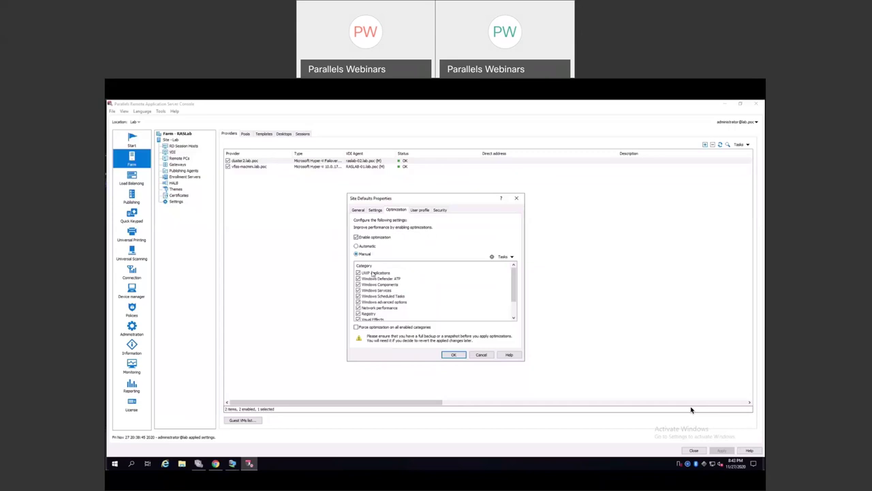
{"action": "left_click_drag", "start_coordinate": [516, 276], "coordinate": [516, 298]}
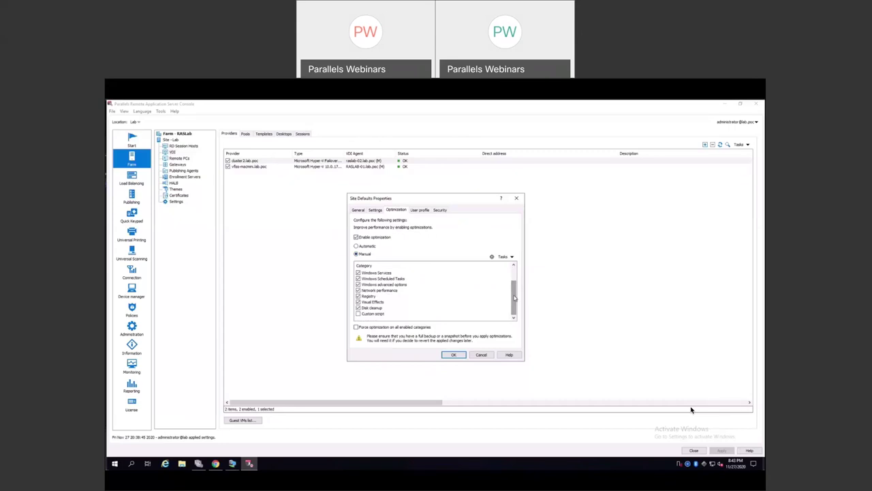
{"action": "left_click", "coordinate": [480, 355]}
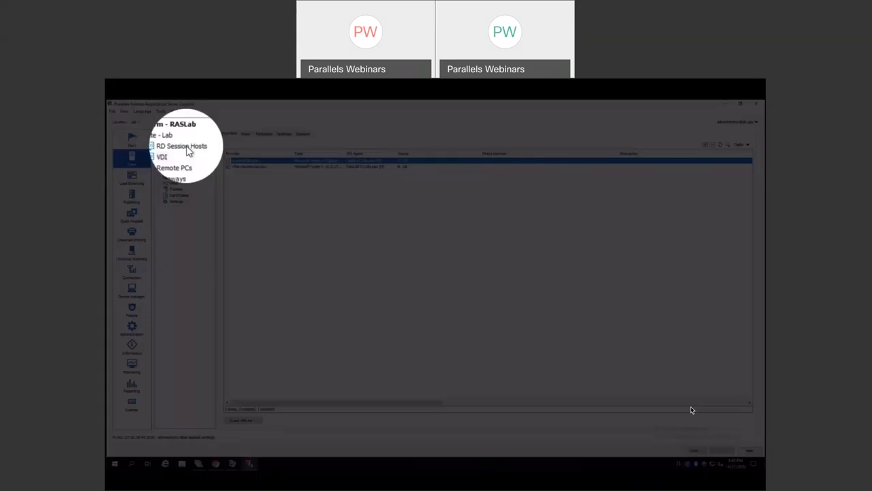
Show the Optimization settings in the RD Session Hosts site defaults.
{"action": "left_click", "coordinate": [183, 146]}
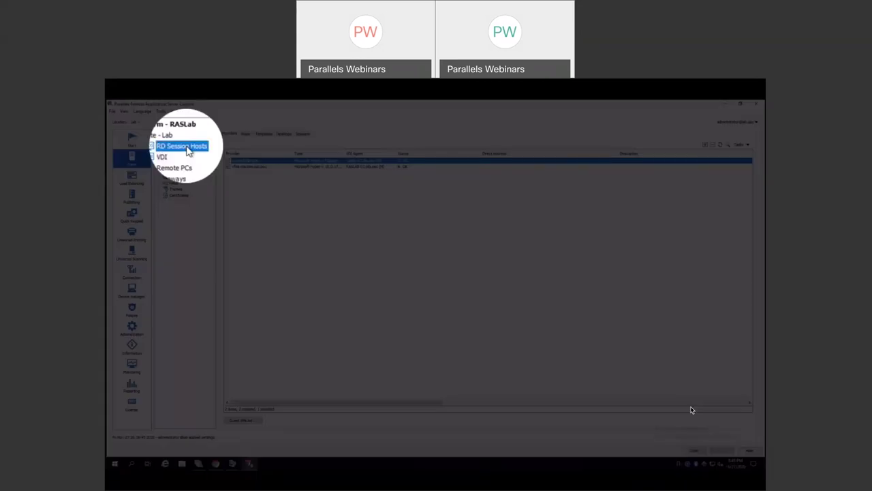
{"action": "right_click", "coordinate": [250, 180]}
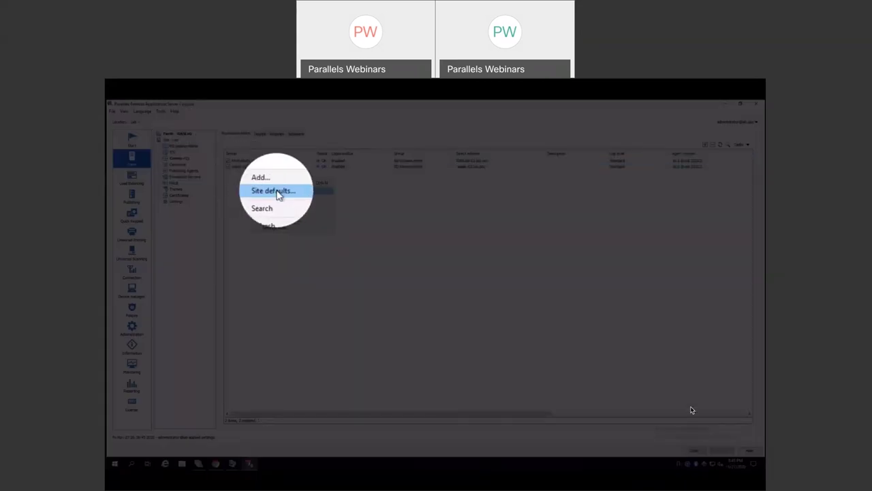
{"action": "left_click", "coordinate": [277, 193]}
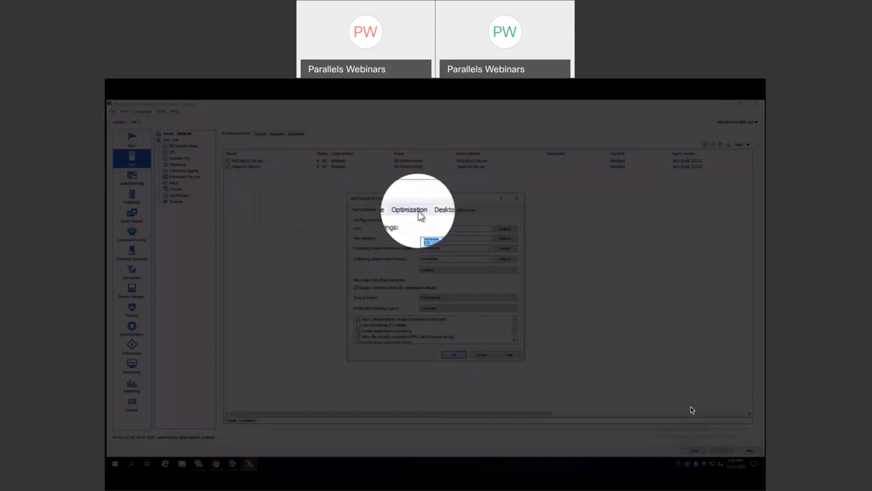
{"action": "left_click", "coordinate": [413, 210]}
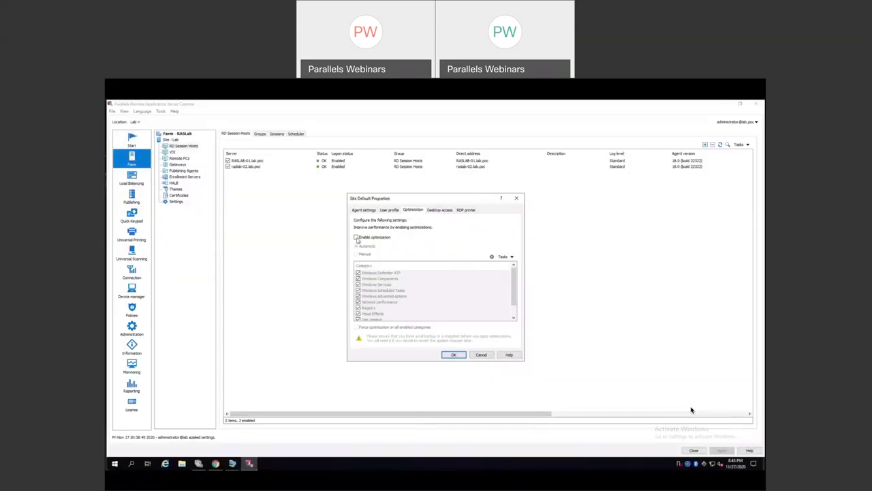
{"action": "key", "text": "Right"}
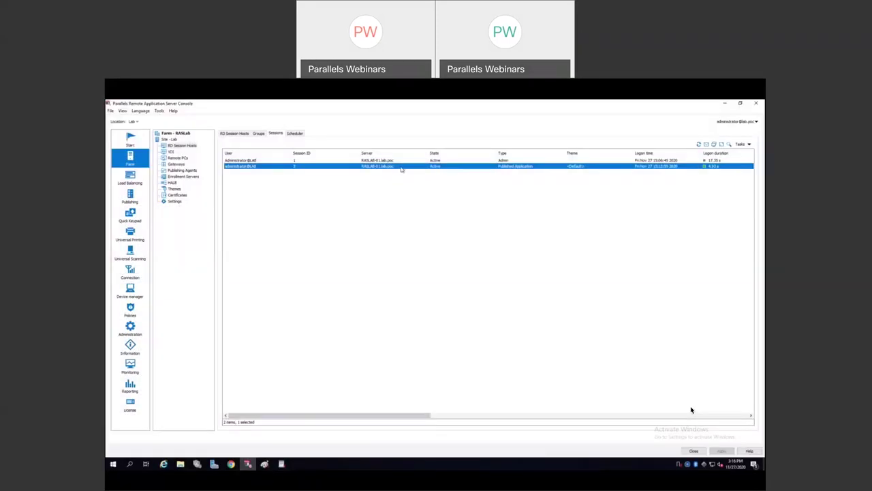
Make the sessions list full screen and show the Published Application session's information.
{"action": "right_click", "coordinate": [402, 169]}
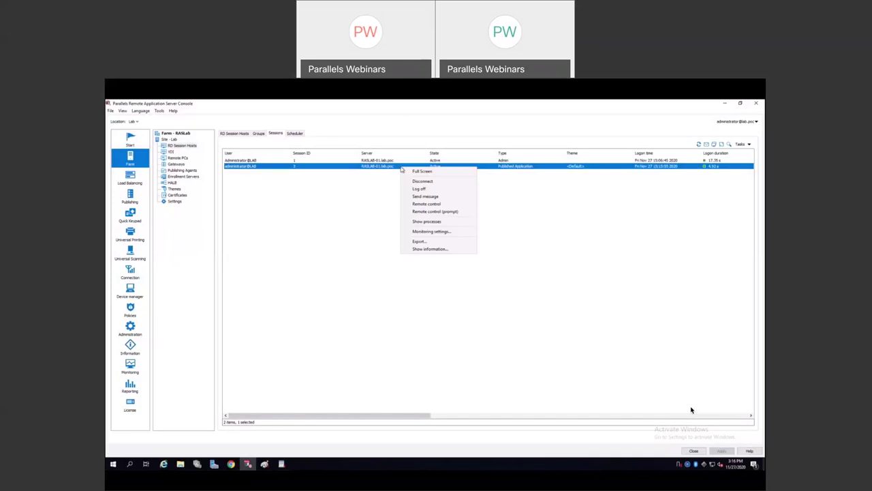
{"action": "left_click", "coordinate": [441, 174]}
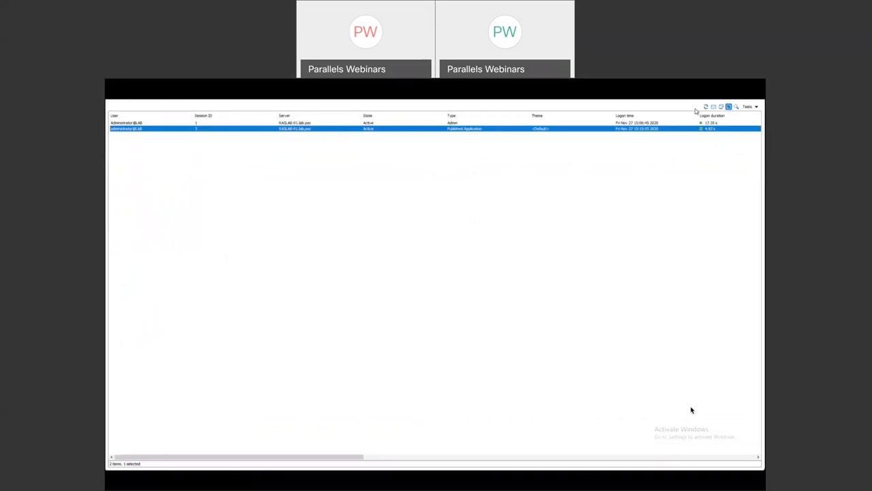
{"action": "right_click", "coordinate": [528, 132]}
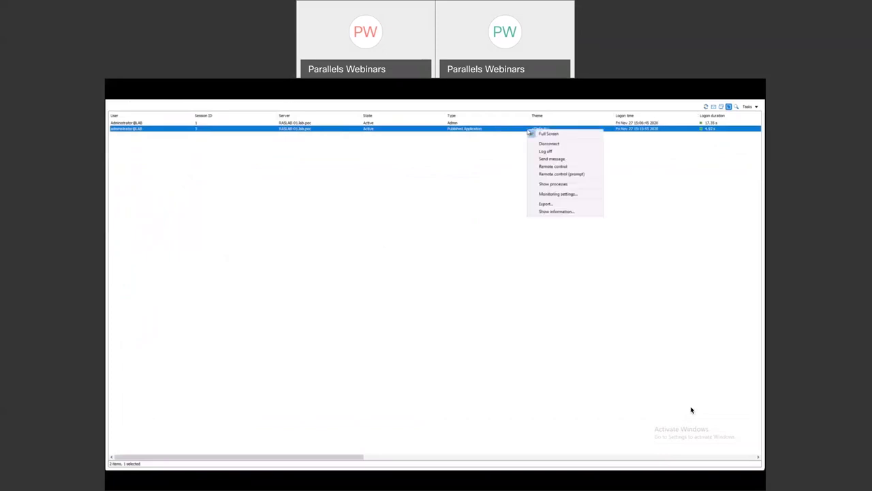
{"action": "left_click", "coordinate": [553, 211]}
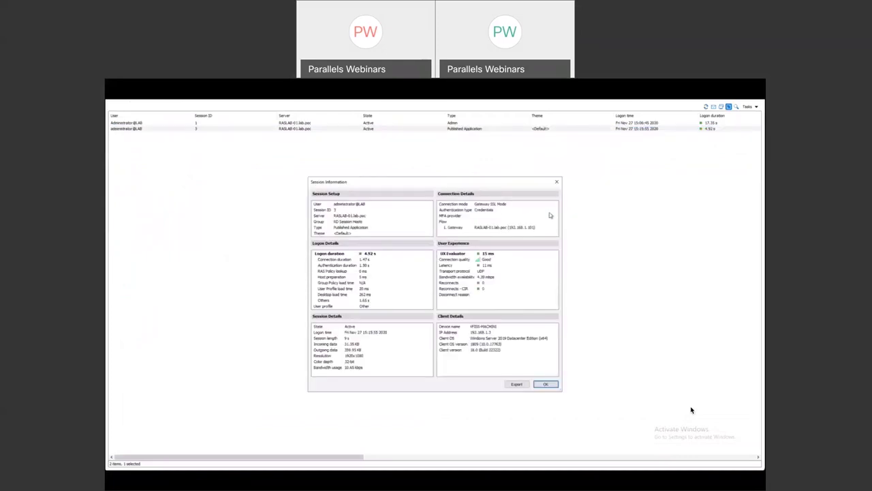